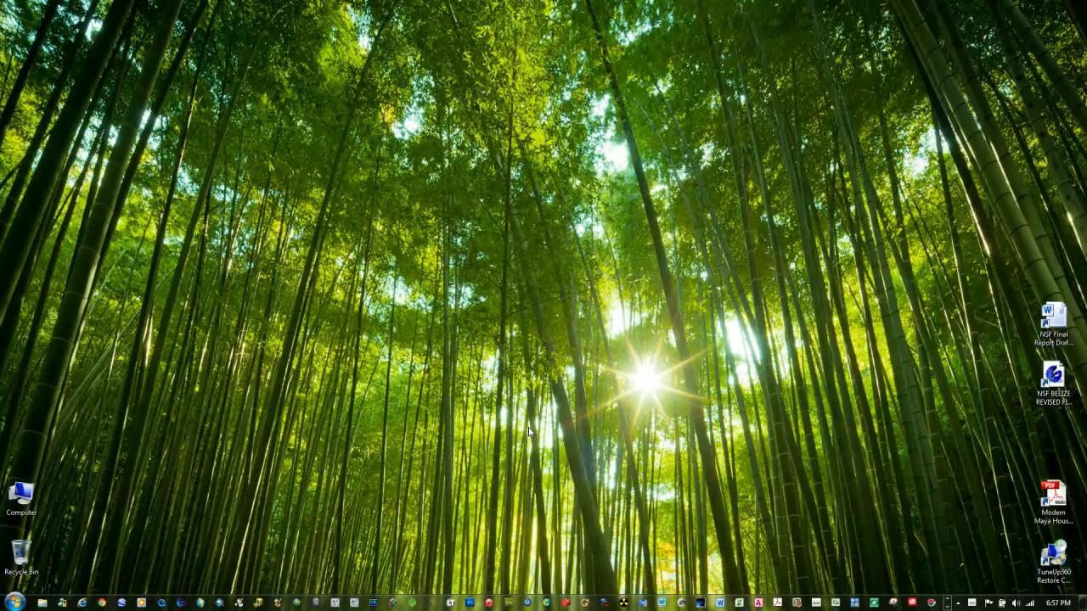
Open Internet Explorer at the AUM Virtual Lab site and dismiss the lab update notice
left_click(81, 603)
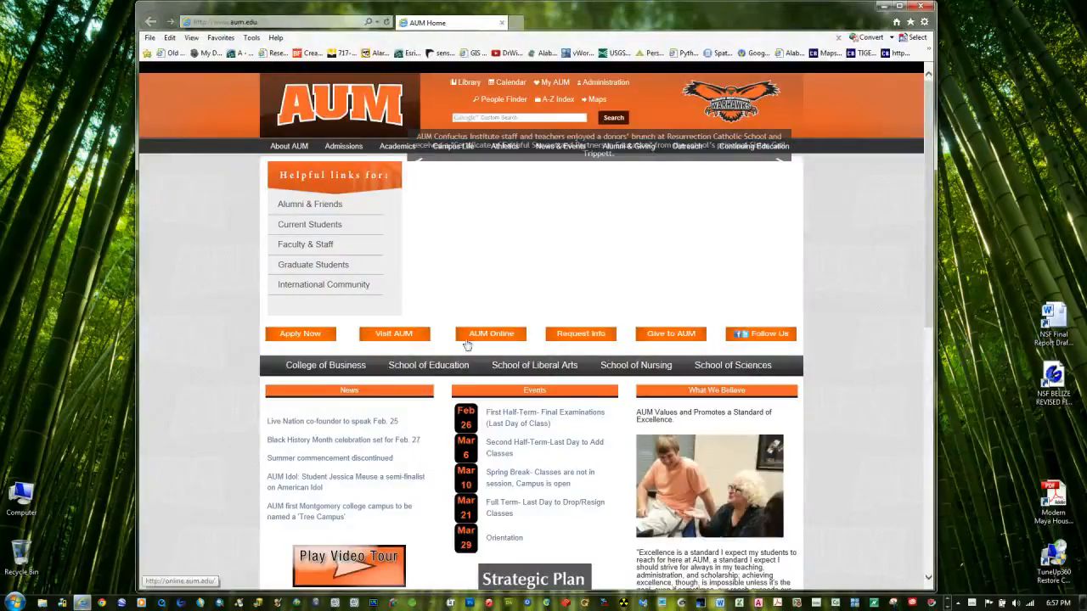
left_click(568, 56)
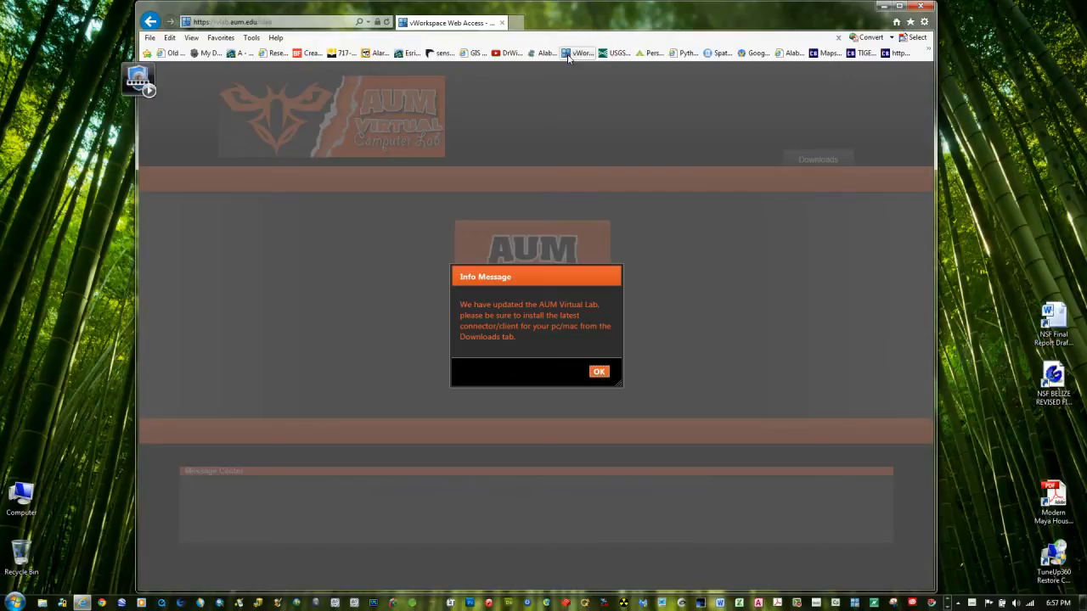
left_click(599, 372)
Log in with the lab user name and password, then decline saving the password
left_click(541, 286)
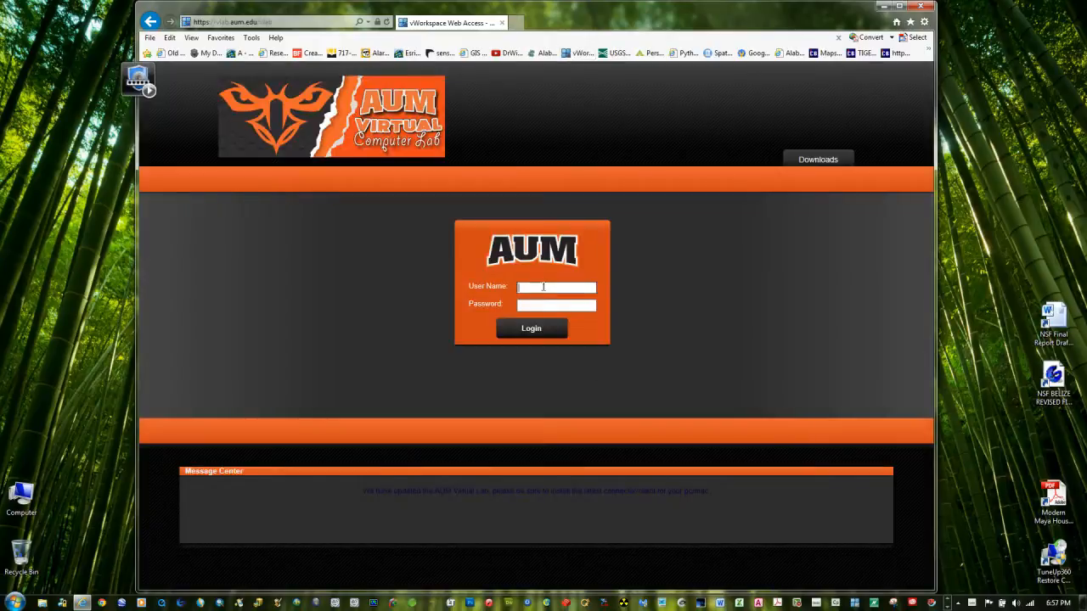
type("twineml1")
key("Tab")
type("*********")
key("Return")
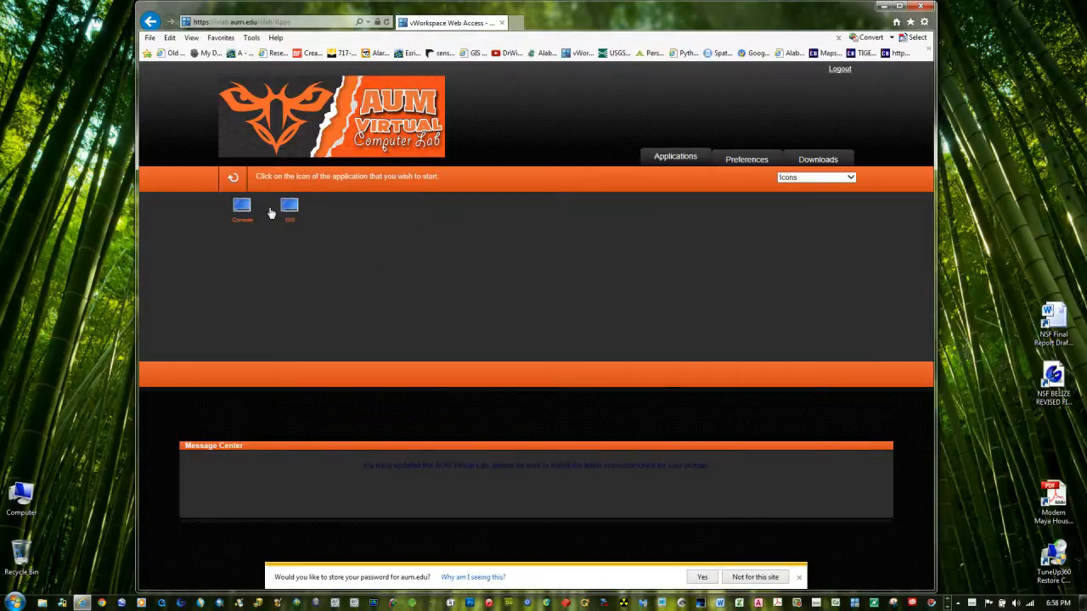
left_click(285, 209)
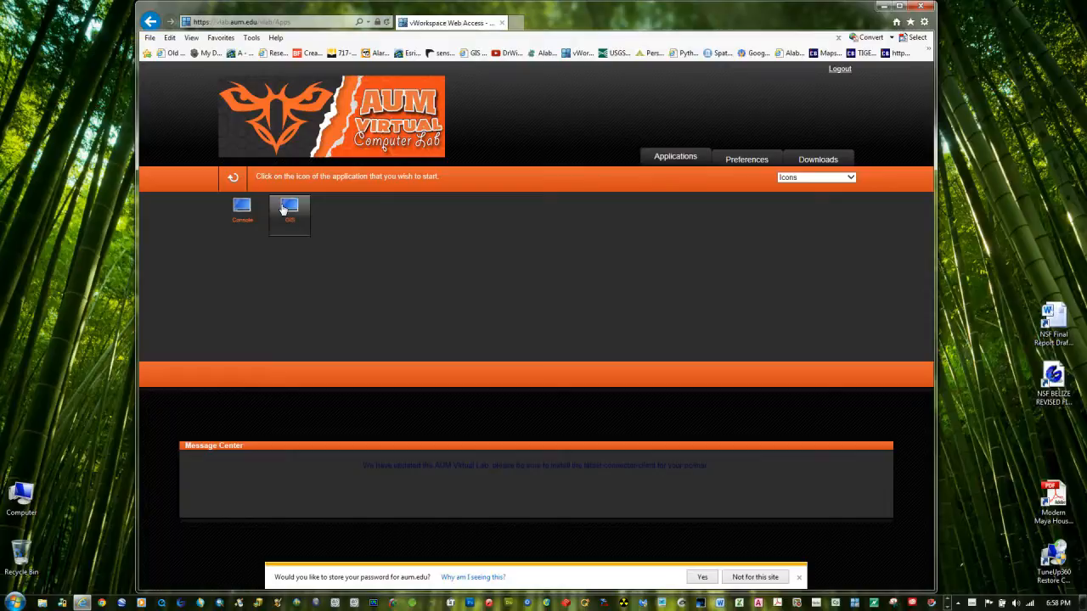
left_click(798, 576)
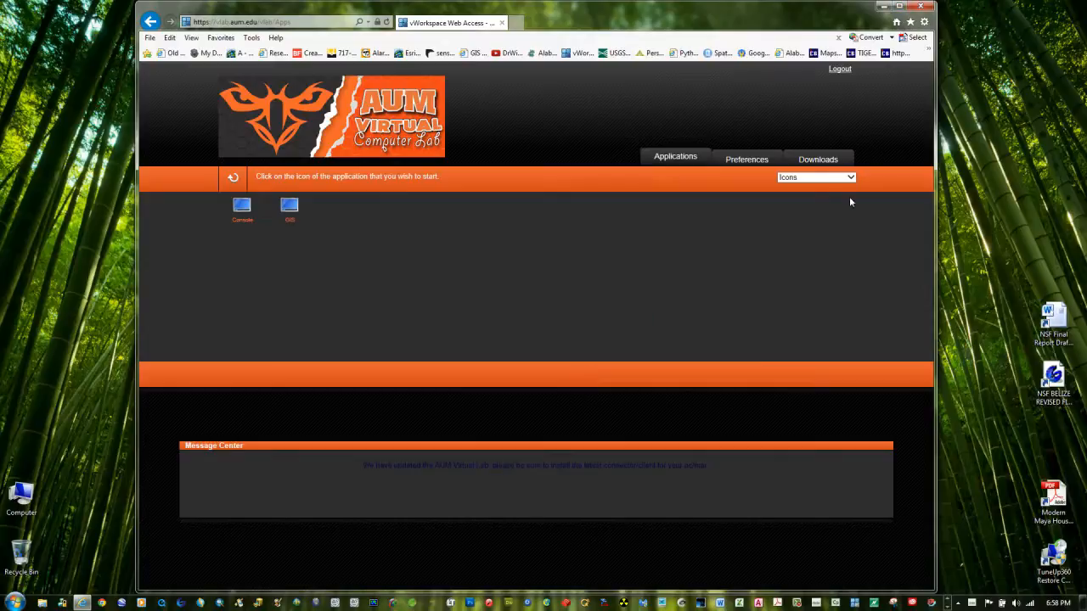
Maximize the browser, dismiss the colour-scheme notice, and launch the GIS virtual desktop
left_click(901, 6)
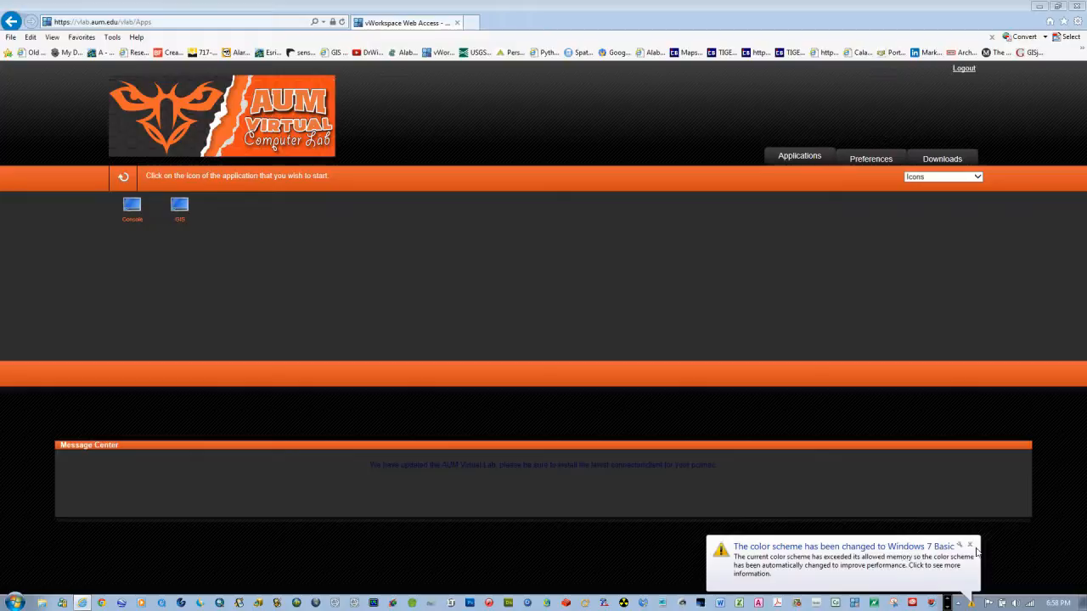
left_click(970, 546)
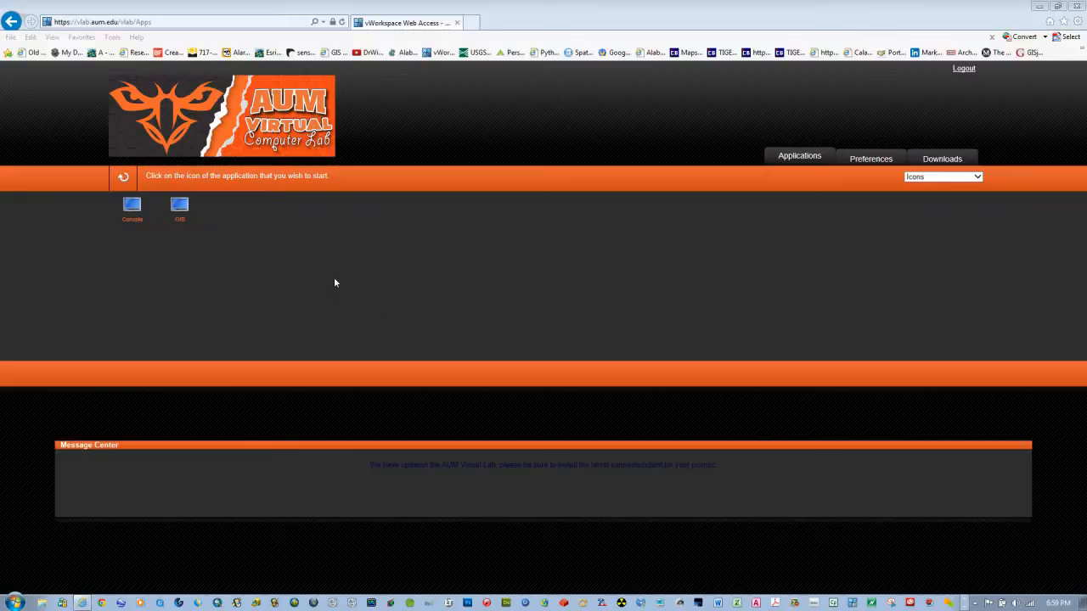
left_click(180, 206)
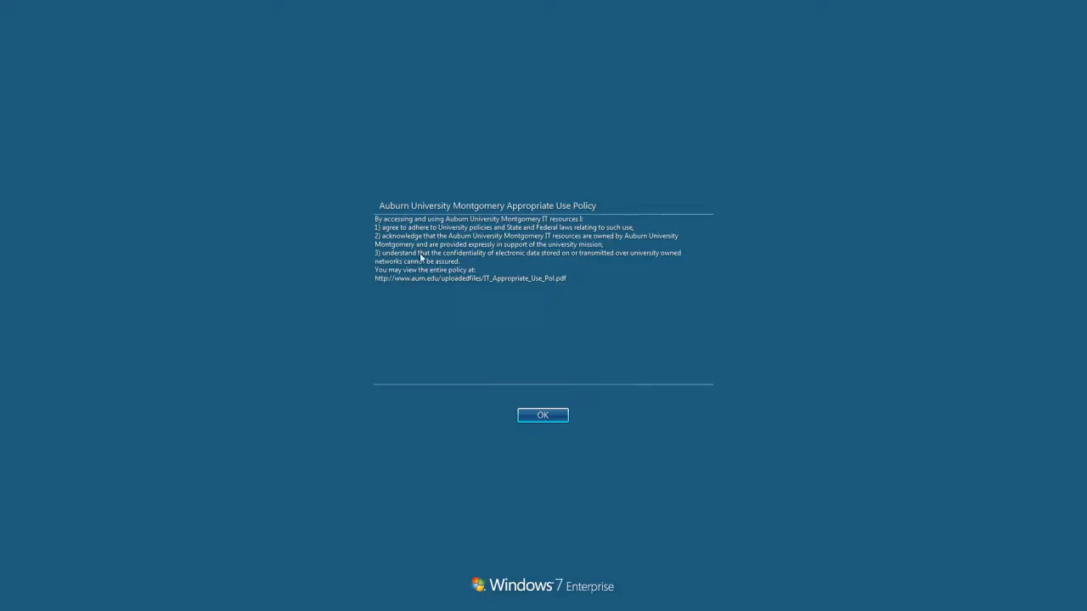
Accept the Appropriate Use Policy, dismiss the updates notice, and start Internet Explorer remotely
left_click(537, 417)
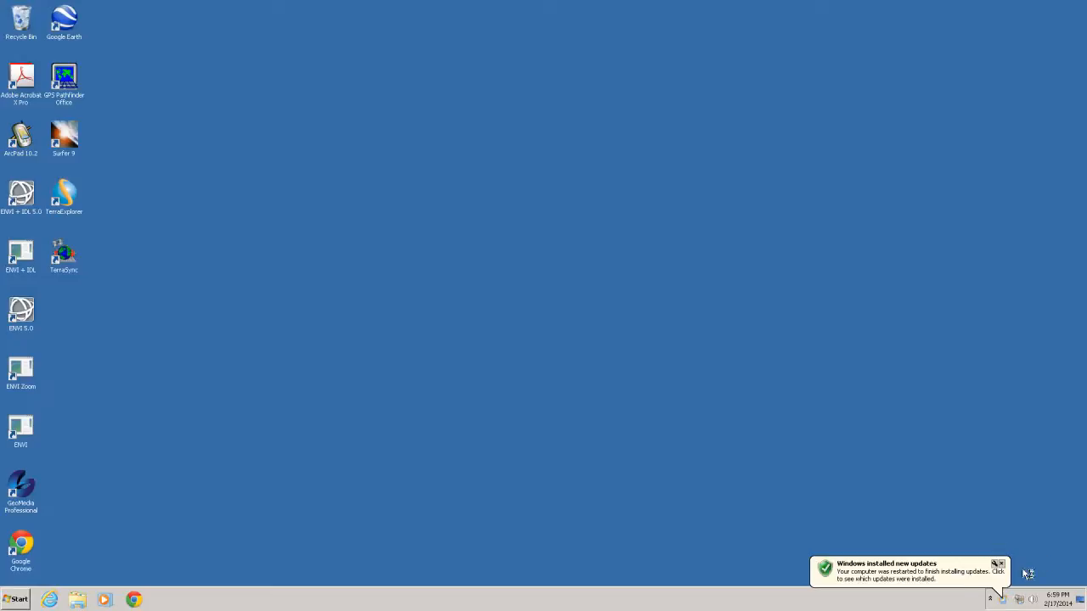
left_click(1014, 564)
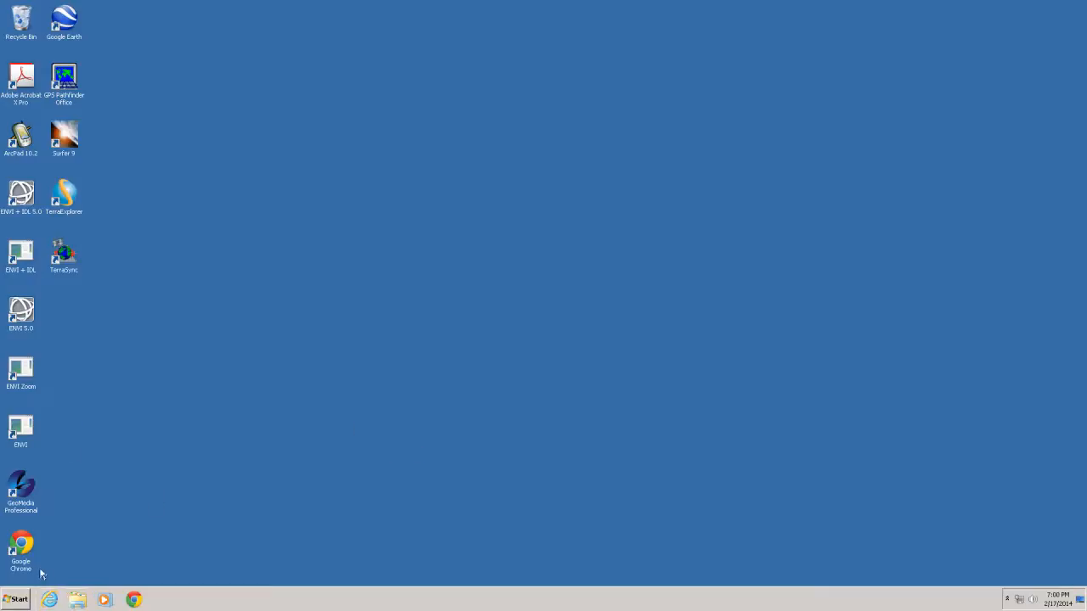
left_click(49, 600)
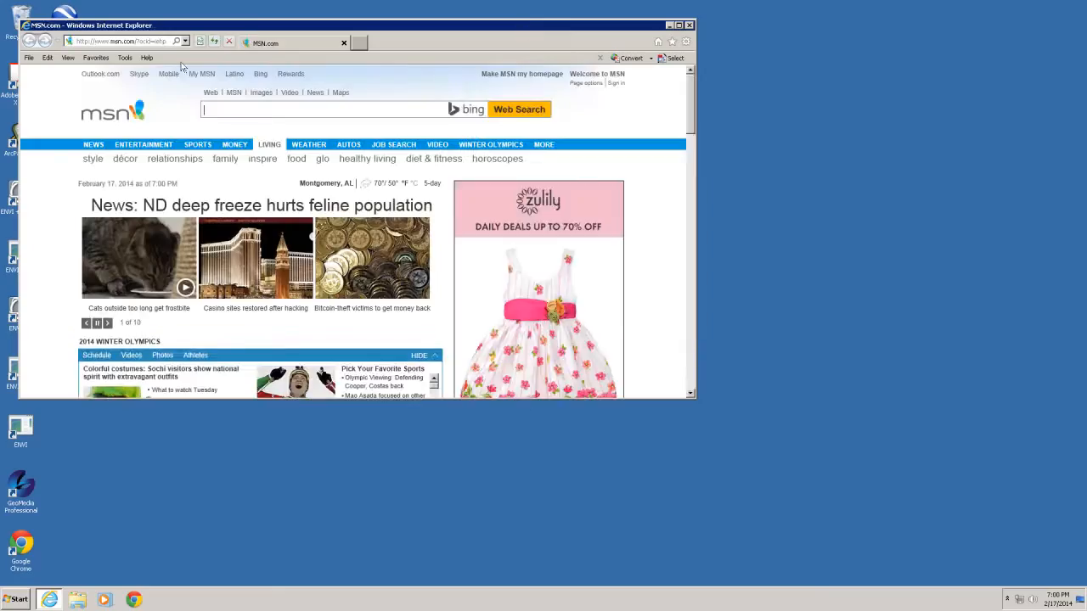
Load aum.edu, stretch the browser to full screen height, and scroll to the footer quicklinks
left_click(154, 44)
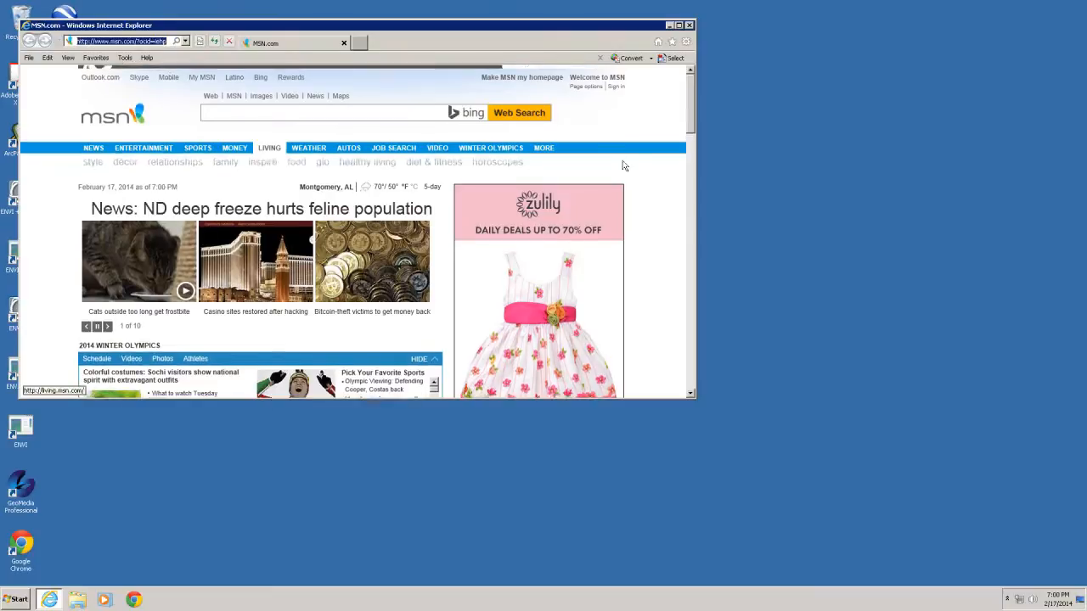
type("aum.")
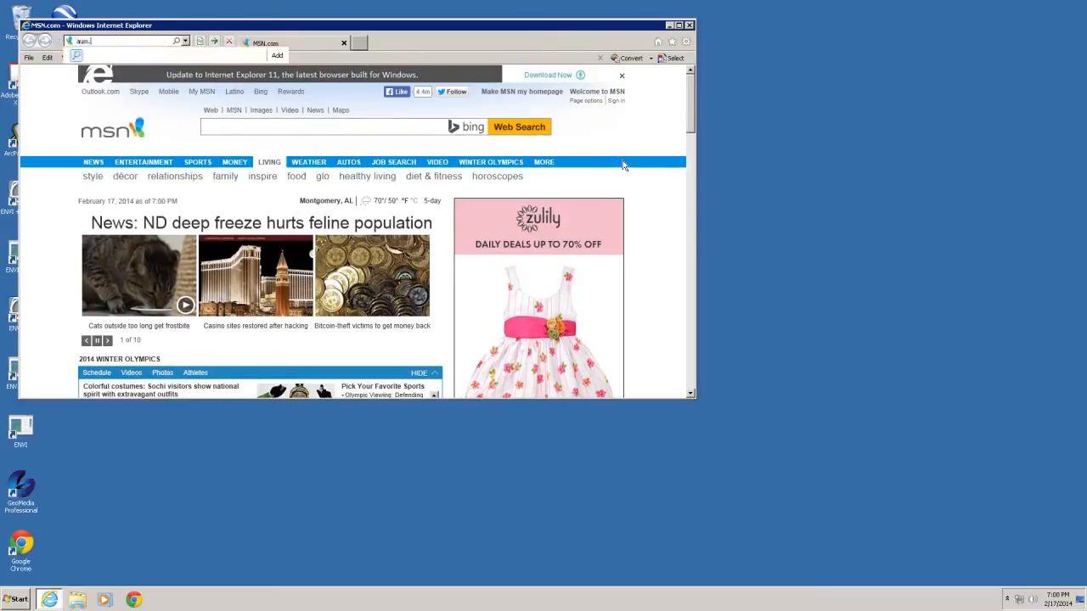
type("edu")
key("Return")
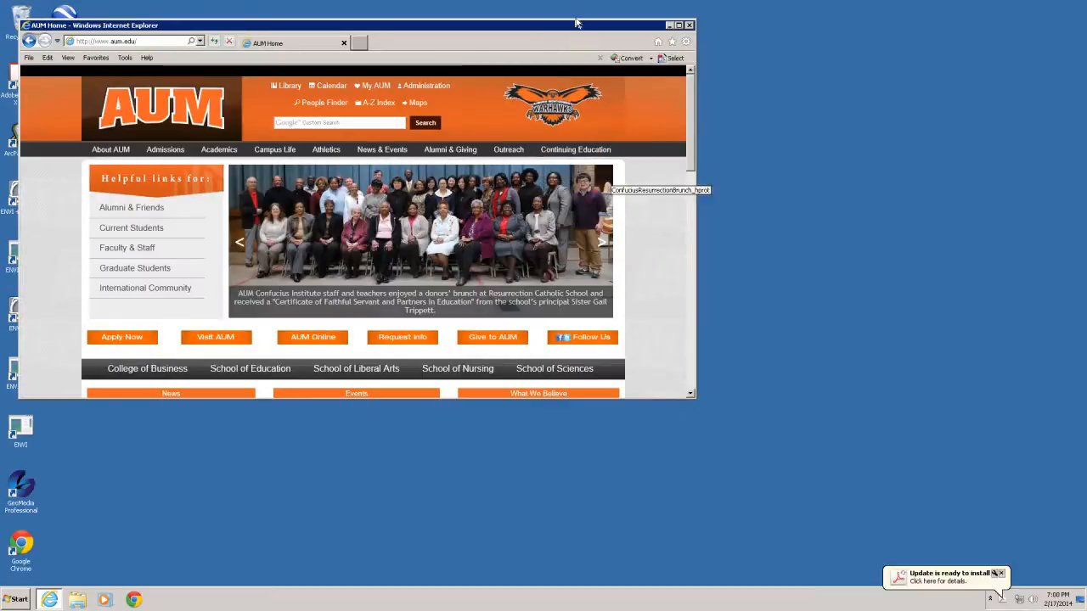
left_click_drag(577, 24, 634, 18)
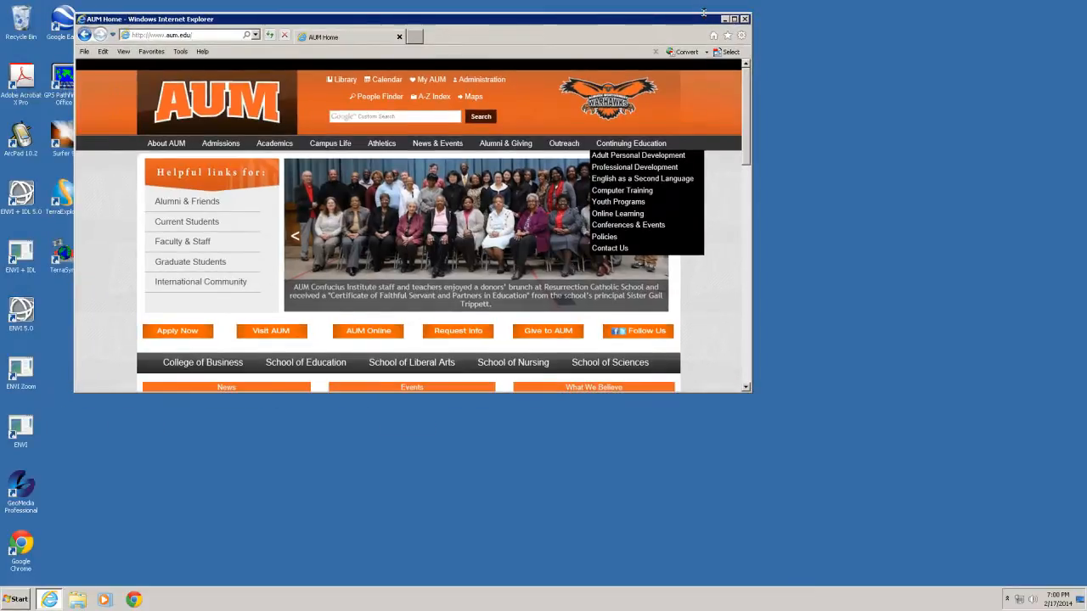
double_click(703, 11)
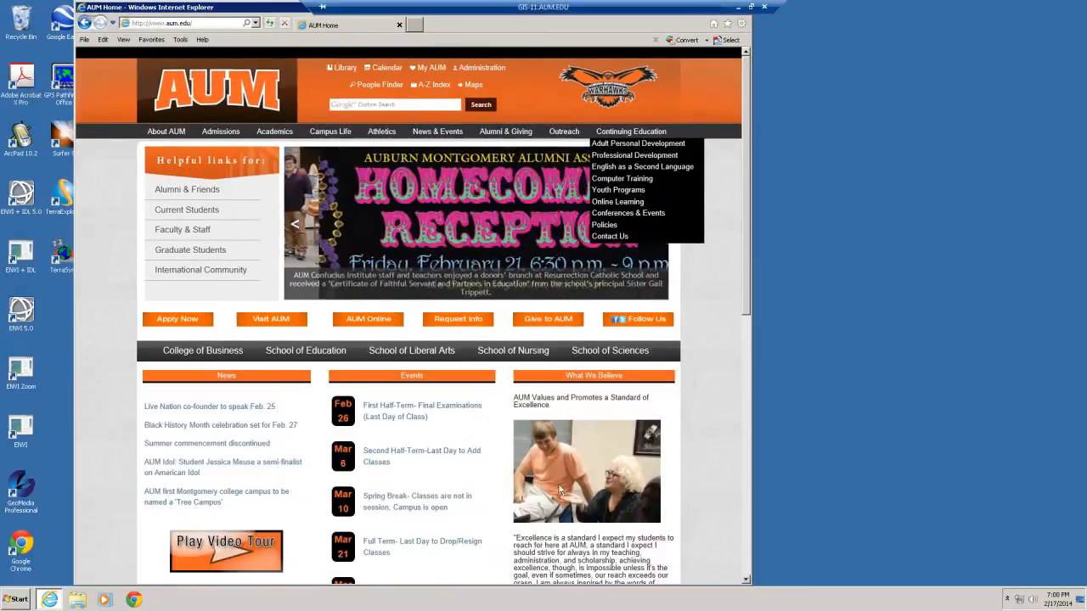
scroll(456, 468, "down", 10)
Sign in to Blackboard with the student user name and password
left_click(358, 341)
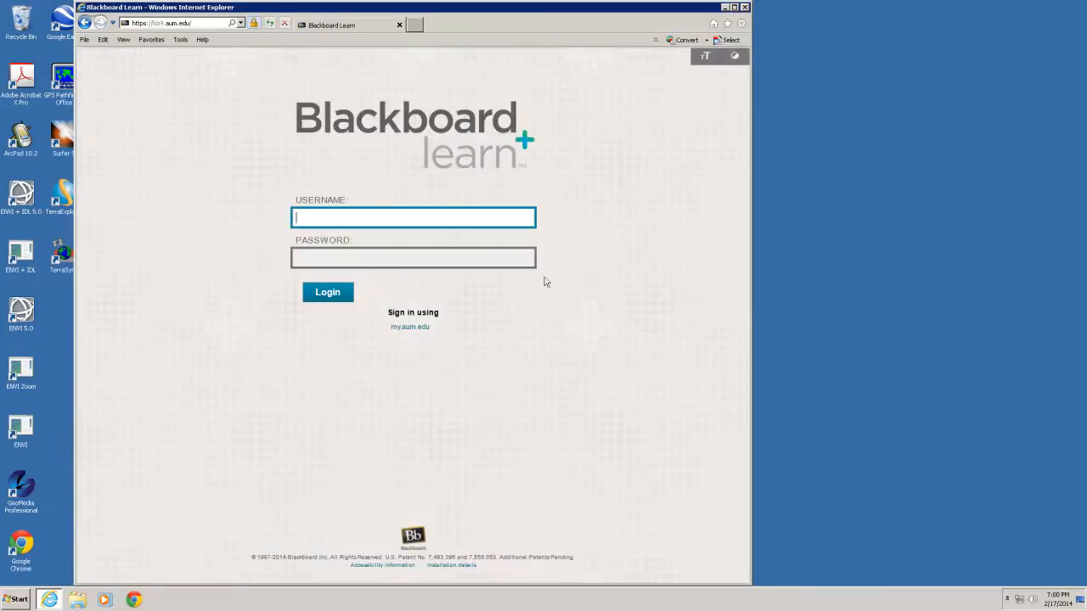
type("twinemi1")
key("Tab")
type("********")
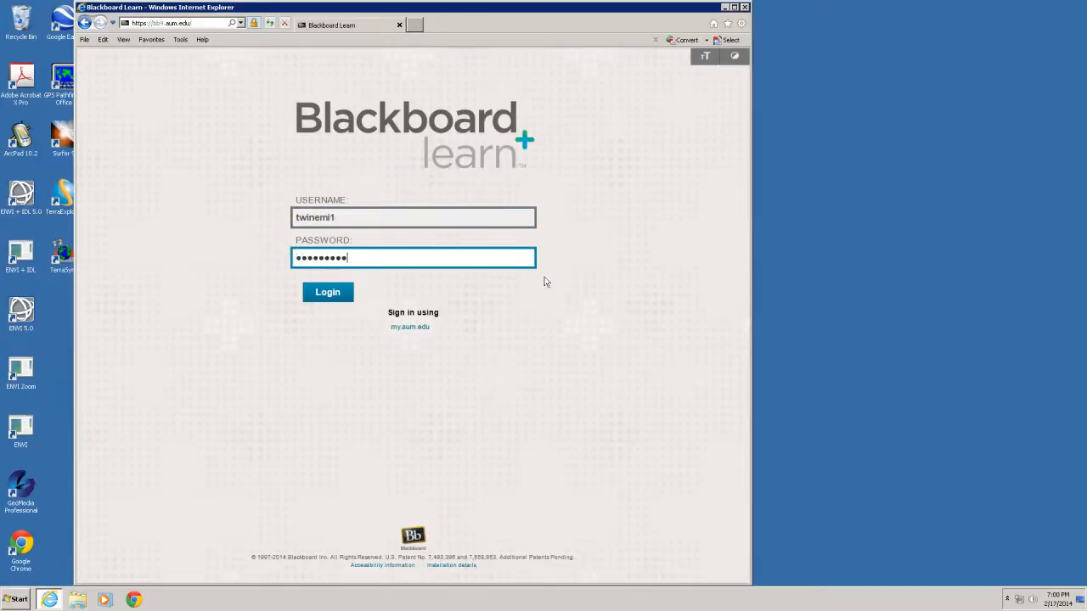
key("Return")
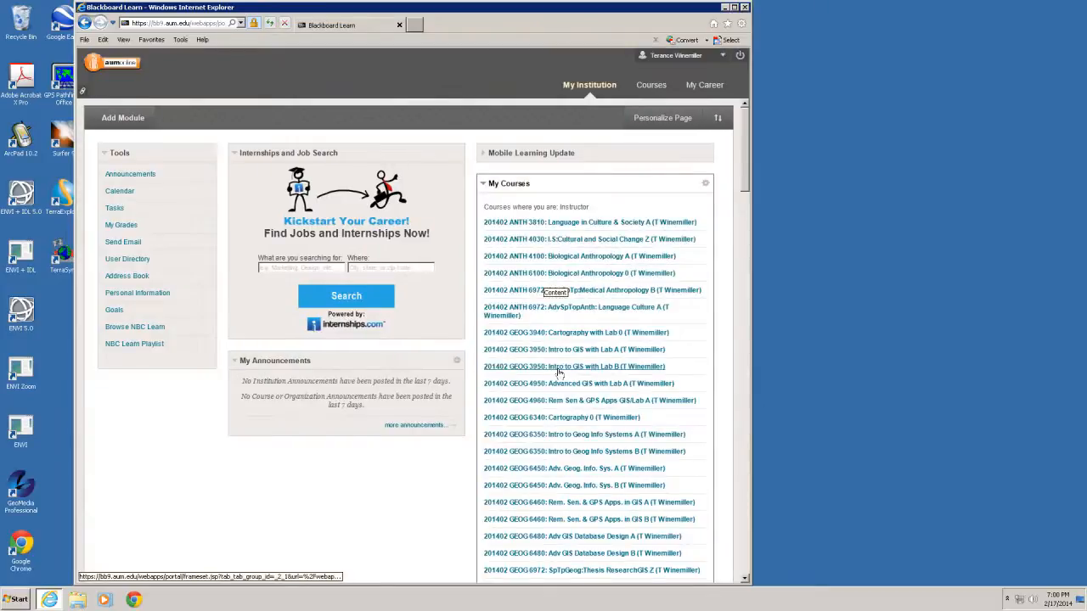
Open Topic Four: Queries and Thematics under Learning Modules in Intro to GIS with Lab B
left_click(559, 367)
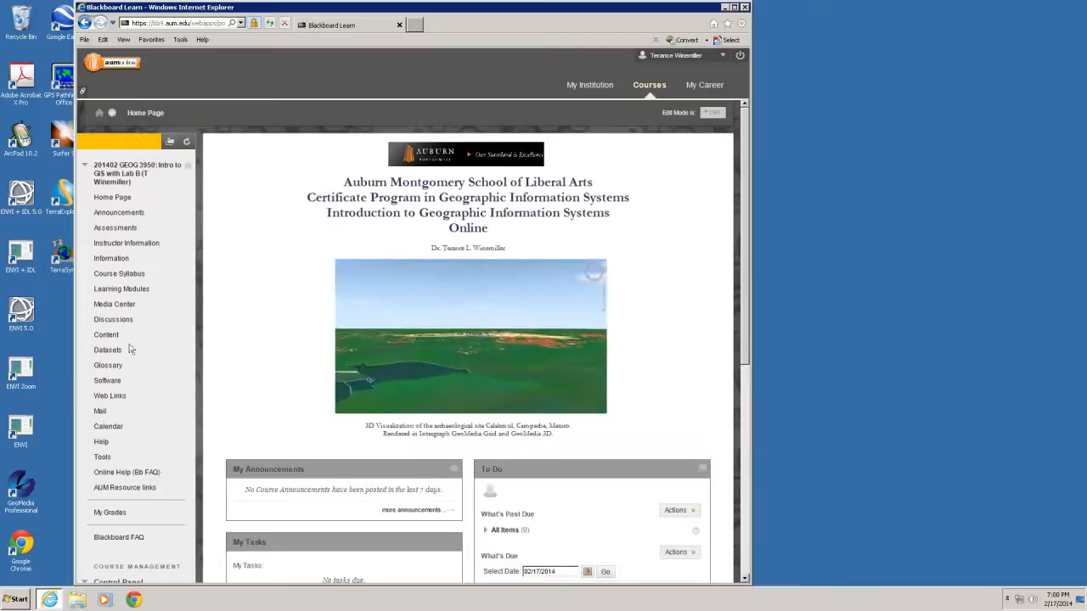
left_click(121, 288)
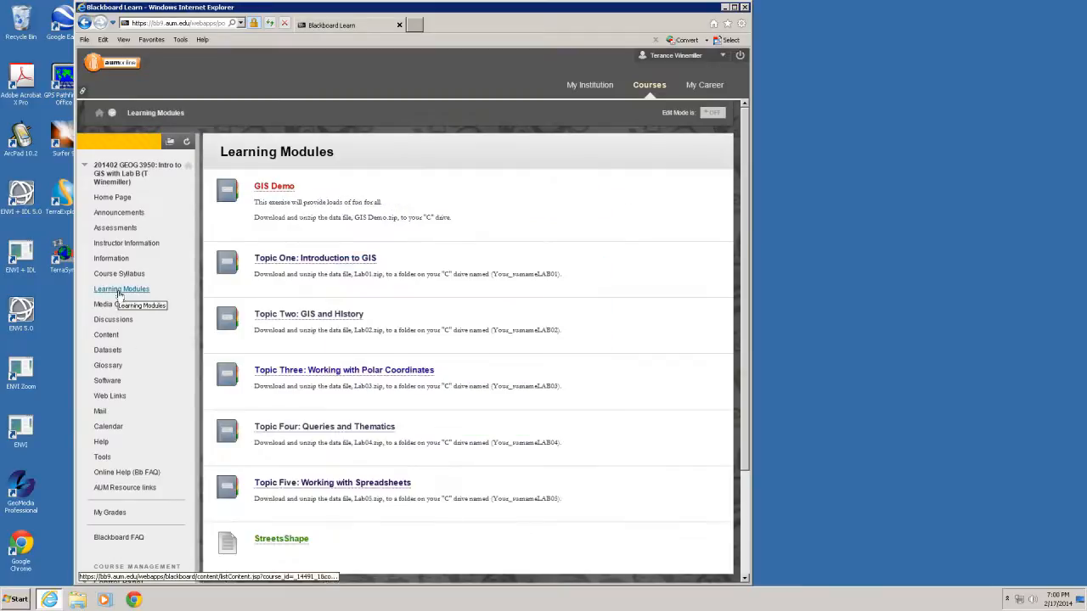
left_click(379, 427)
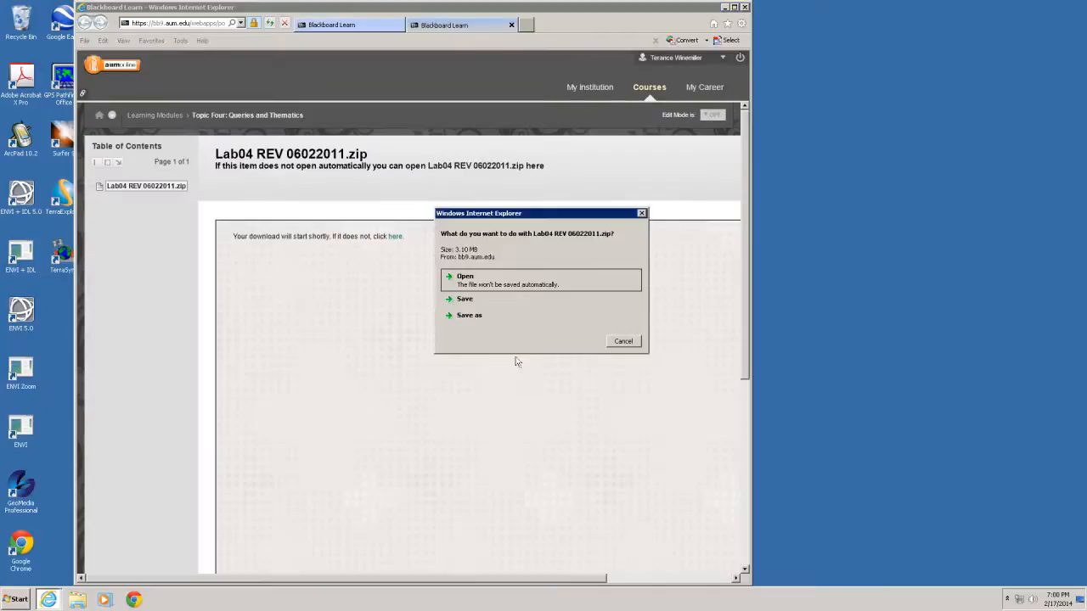
Create a new folder named WinemillerLAB04 on the C: drive from the Save As dialog
left_click(470, 315)
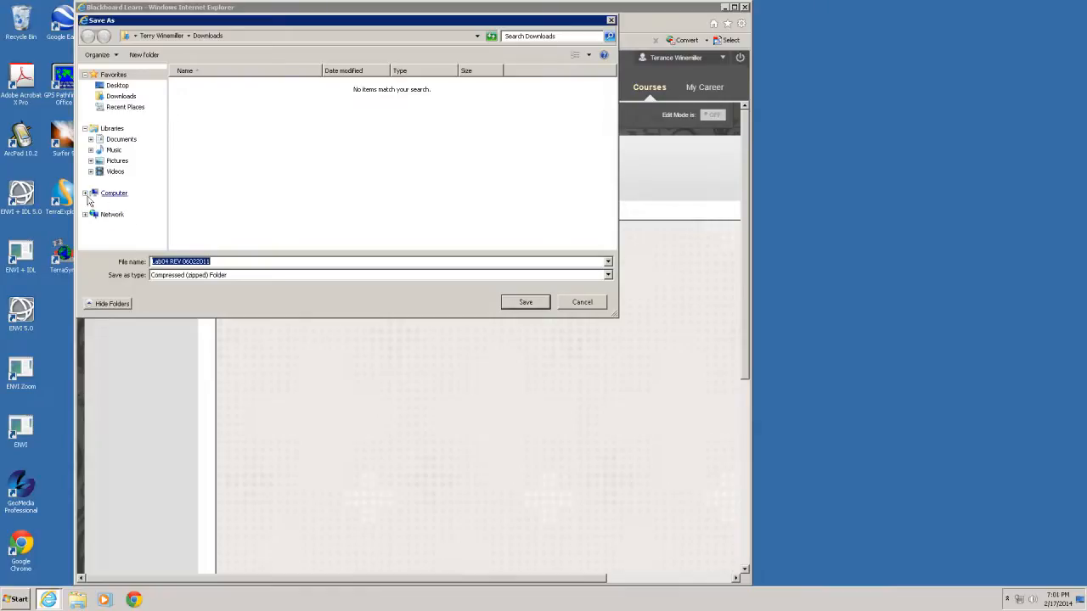
left_click(86, 194)
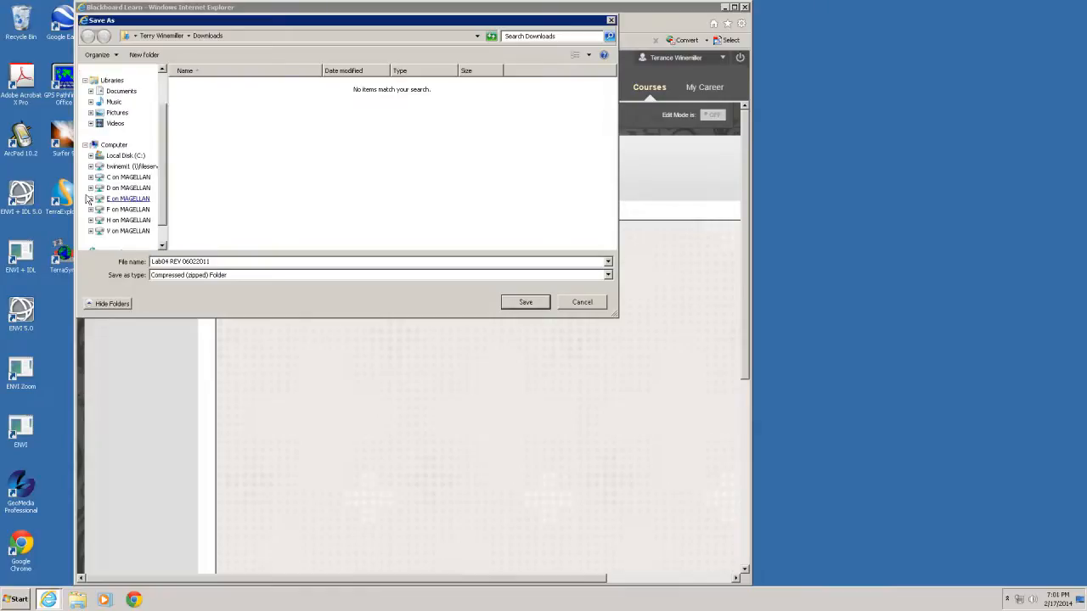
left_click(126, 156)
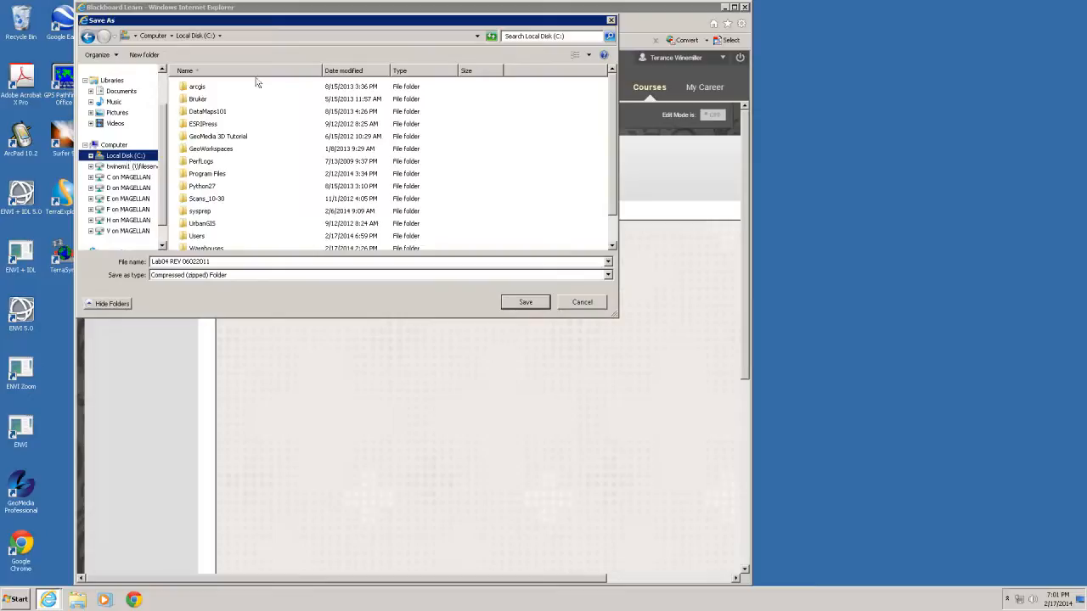
left_click(144, 54)
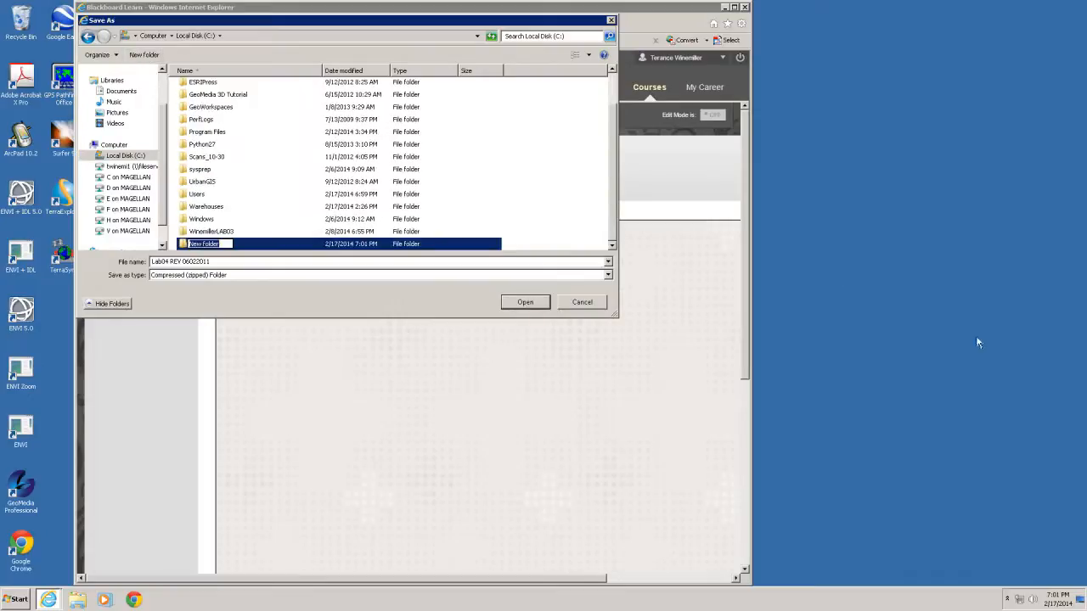
type("WinemillerLAB04")
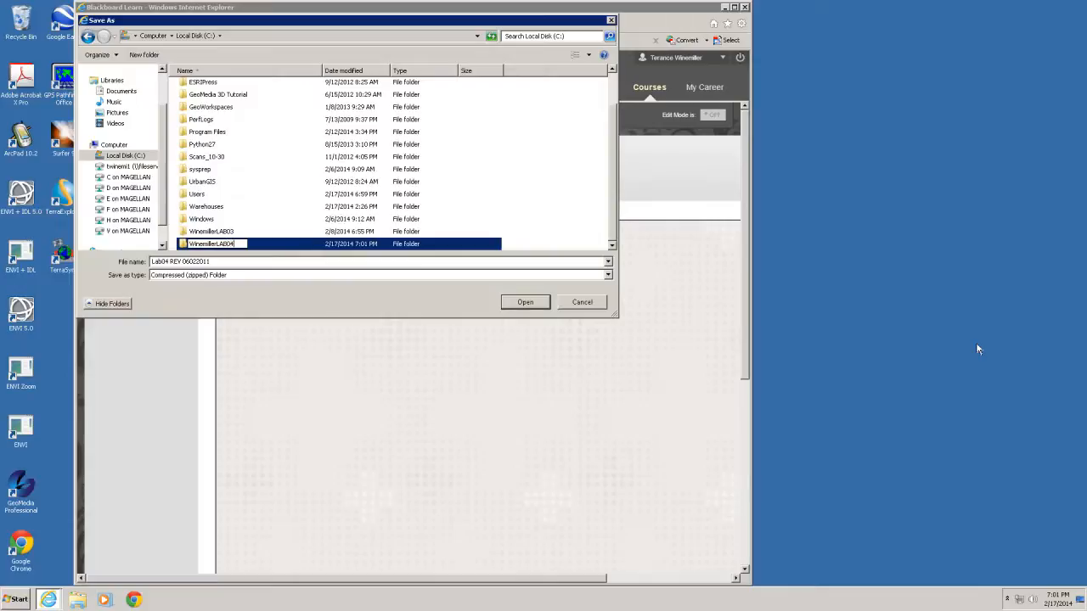
Delete the old lab 3 folder from the C: drive
left_click(193, 233)
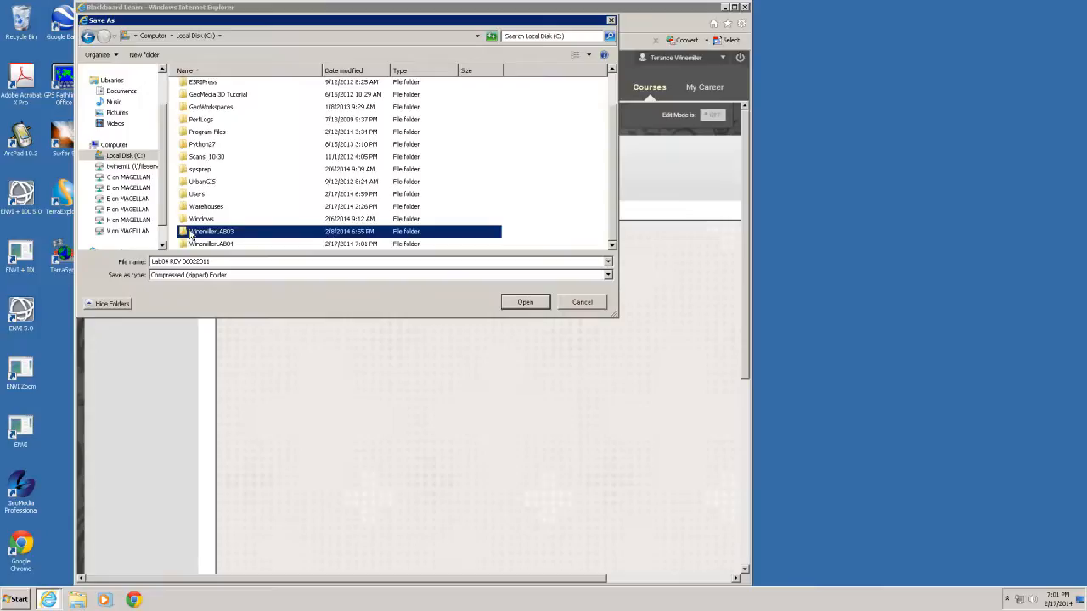
right_click(191, 234)
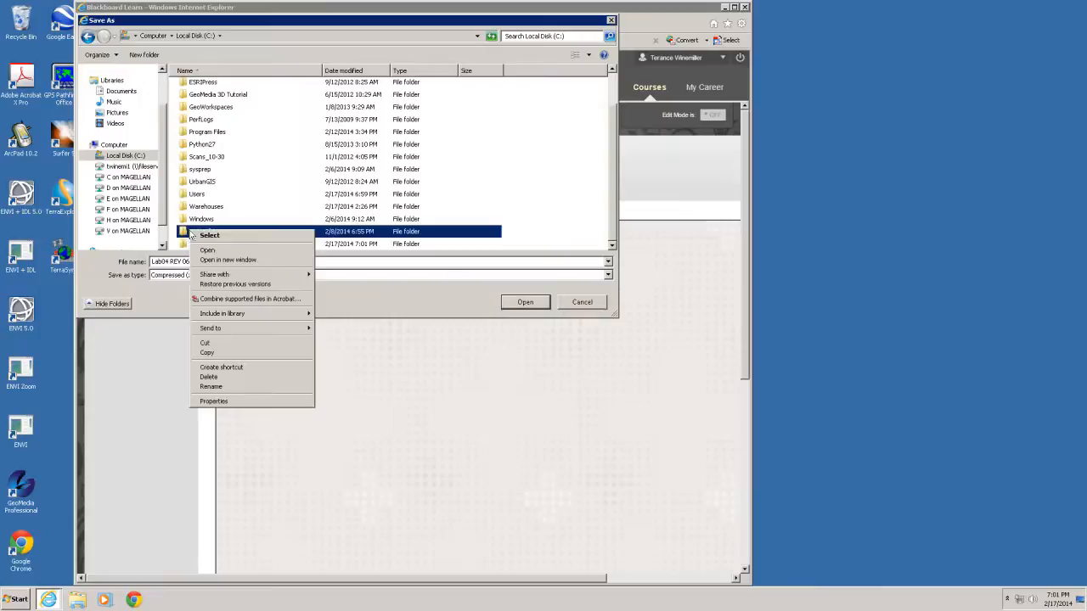
left_click(219, 380)
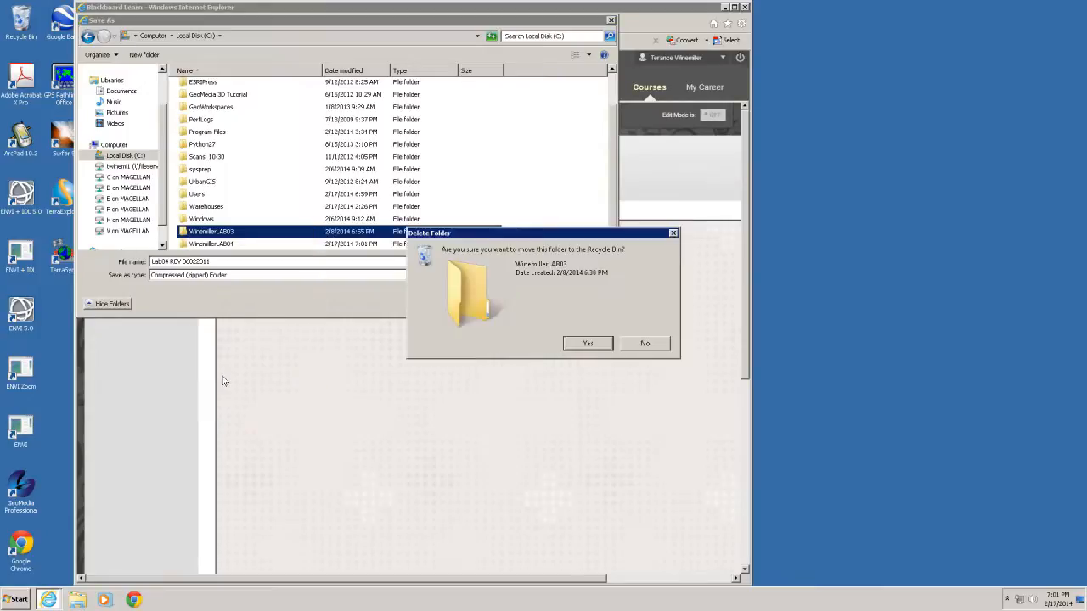
left_click(598, 346)
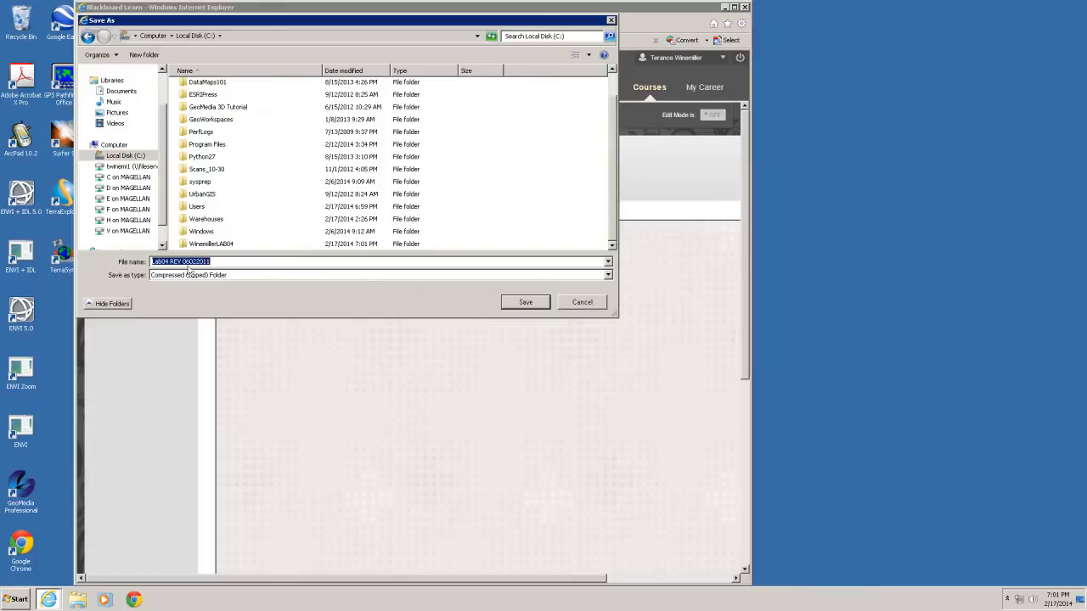
Save Lab04 REV 06022011.zip into WinemillerLAB04 and dismiss the download-completed notice
double_click(204, 243)
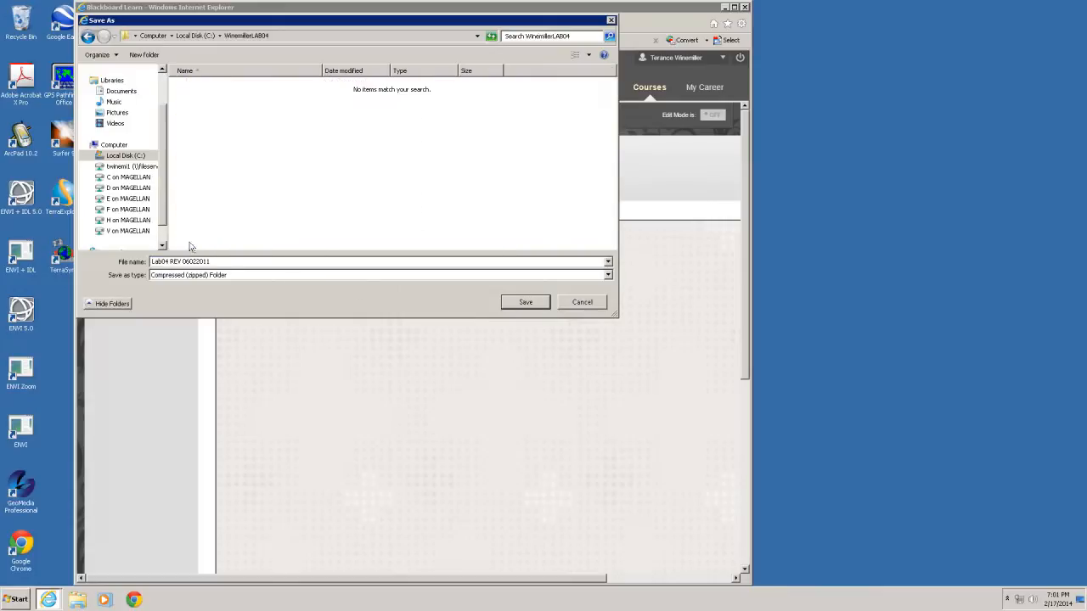
left_click(525, 304)
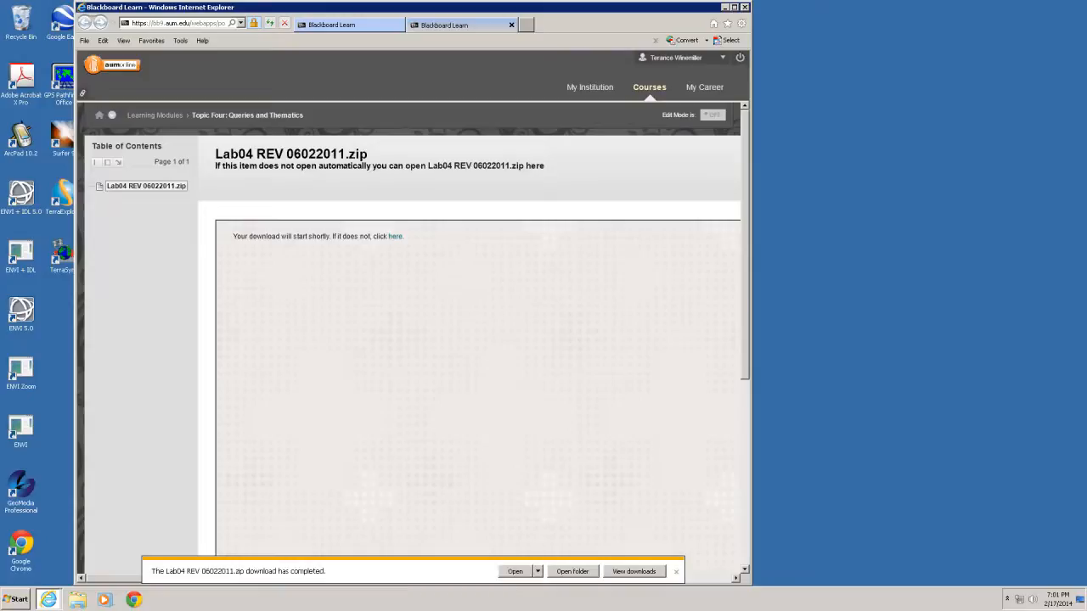
left_click(677, 571)
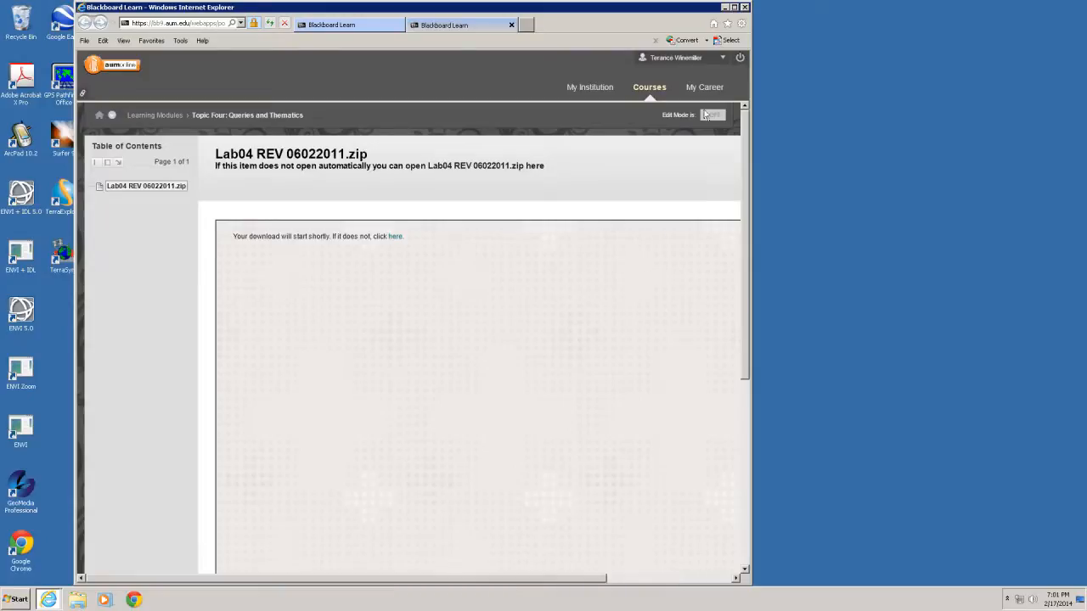
Open the WinemillerLAB04 folder on Local Disk (C:) in Windows Explorer
left_click(724, 7)
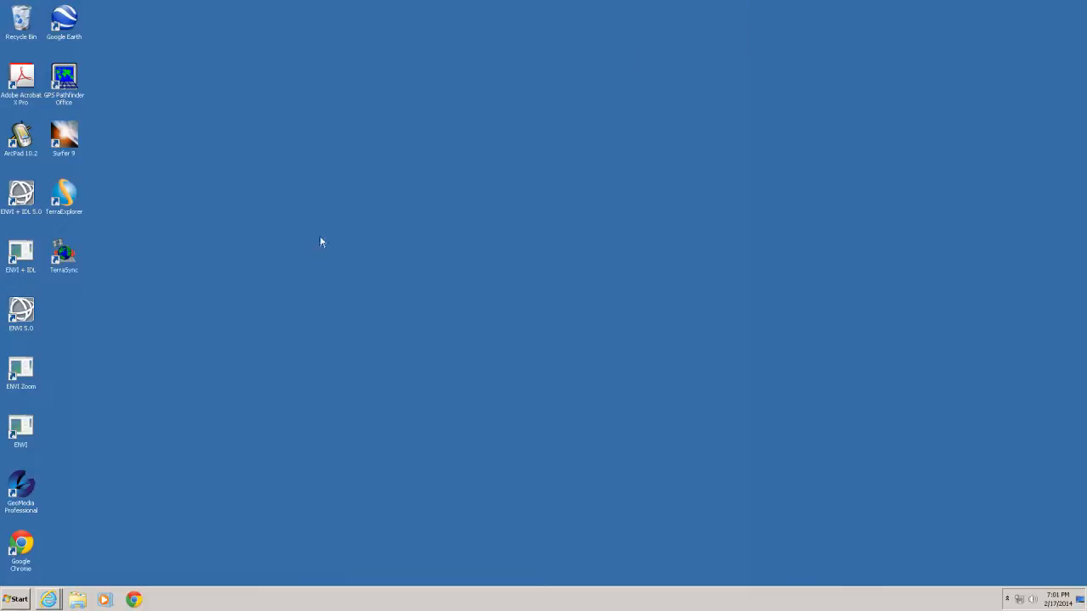
left_click(77, 600)
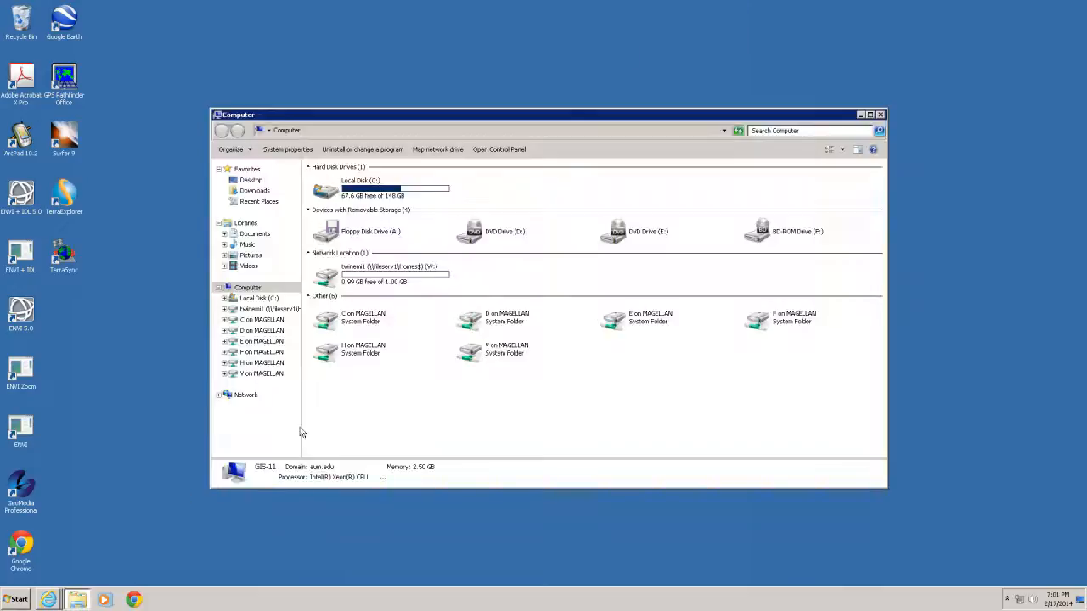
double_click(388, 196)
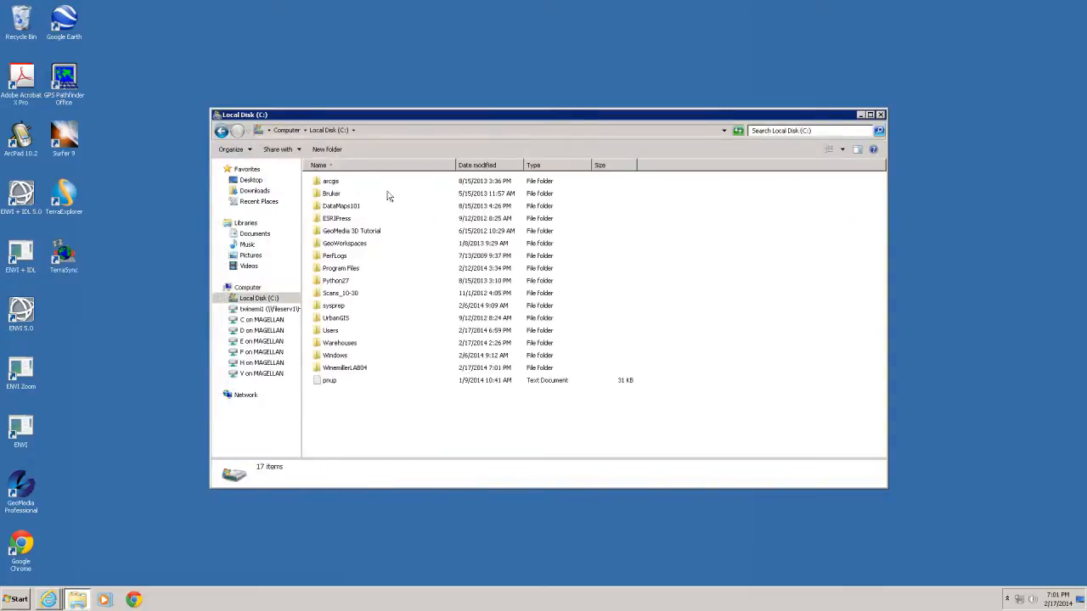
double_click(347, 368)
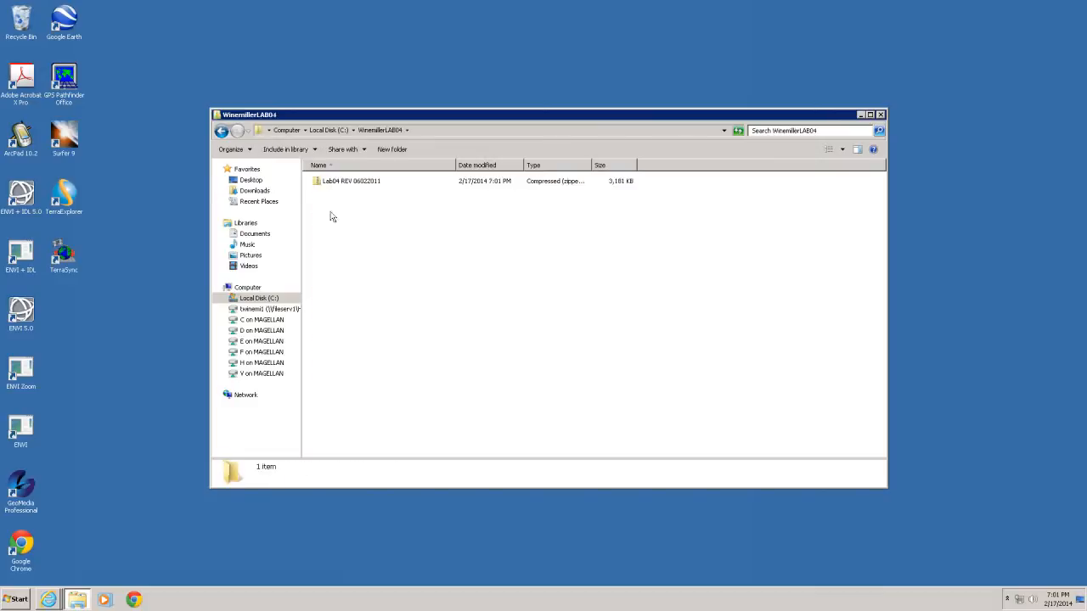
Copy the Lab Four Word document and USSampleData from the zip into WinemillerLAB04
double_click(320, 182)
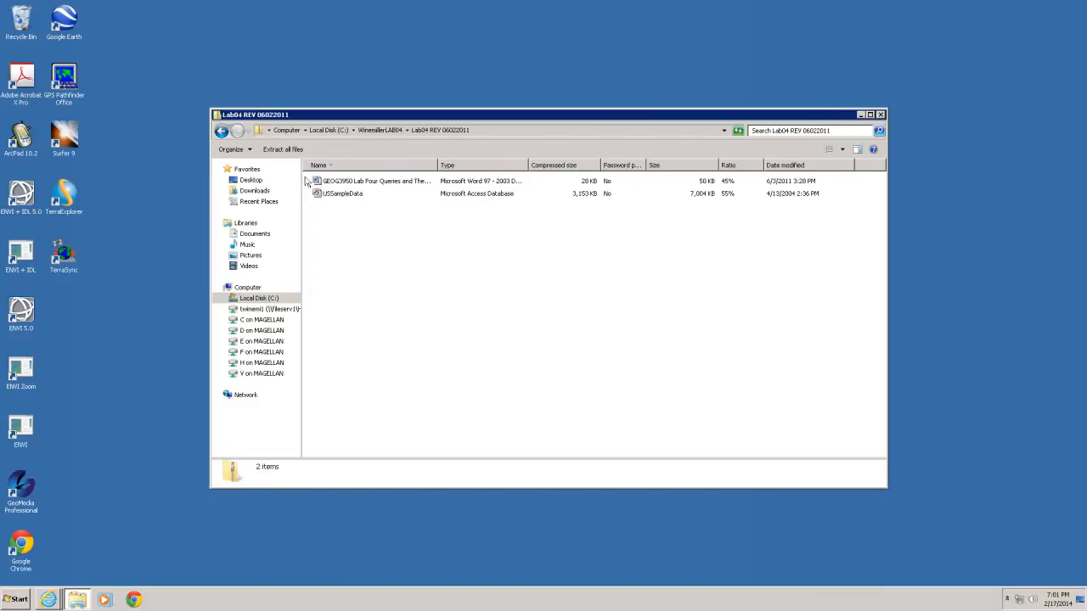
key("ctrl+a")
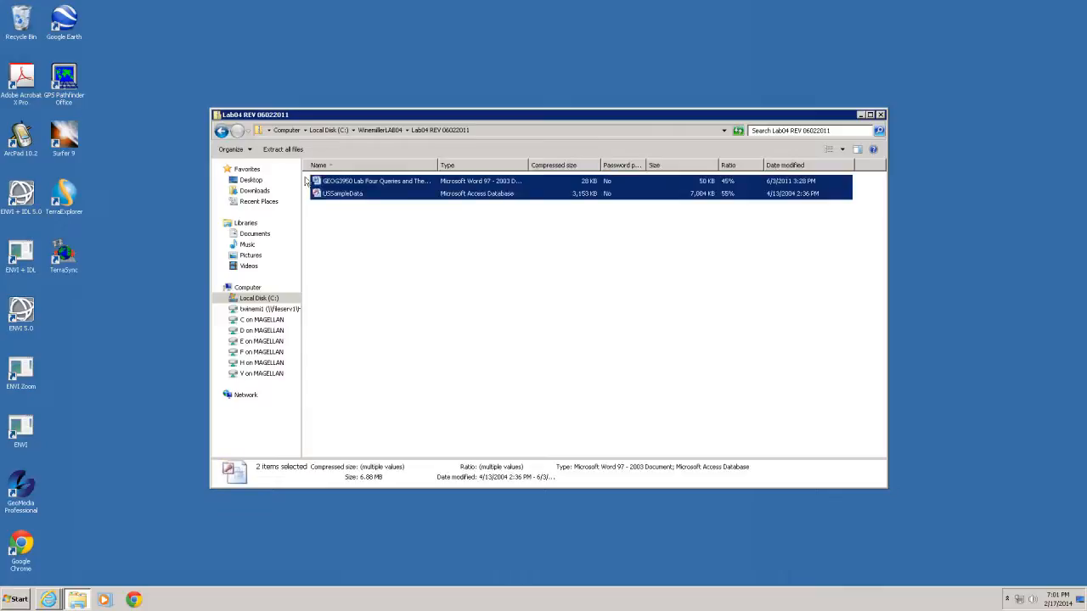
left_click(380, 130)
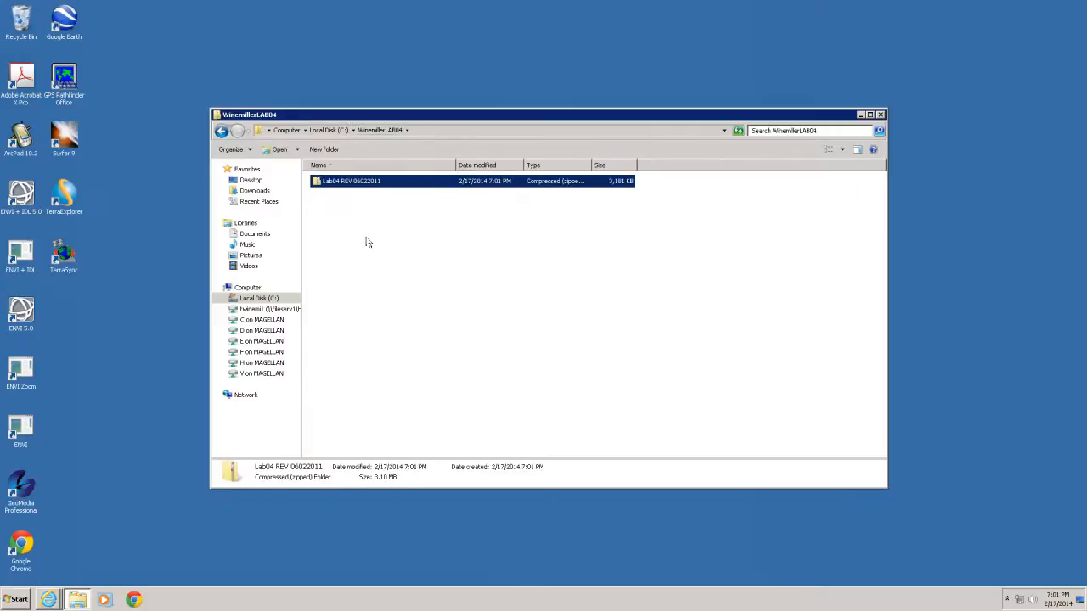
left_click(368, 242)
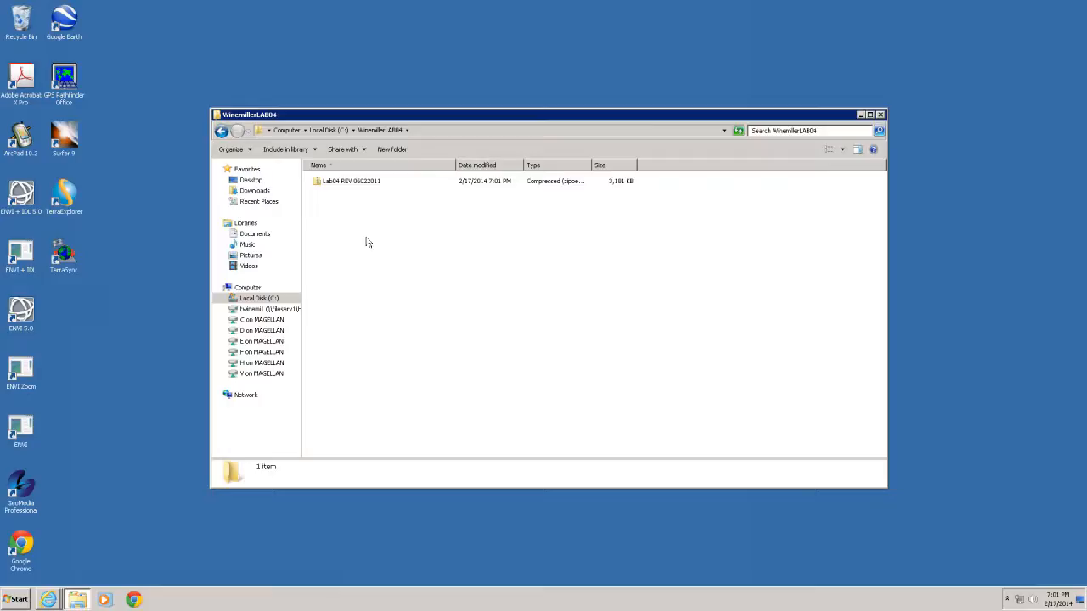
key("ctrl+v")
left_click(361, 245)
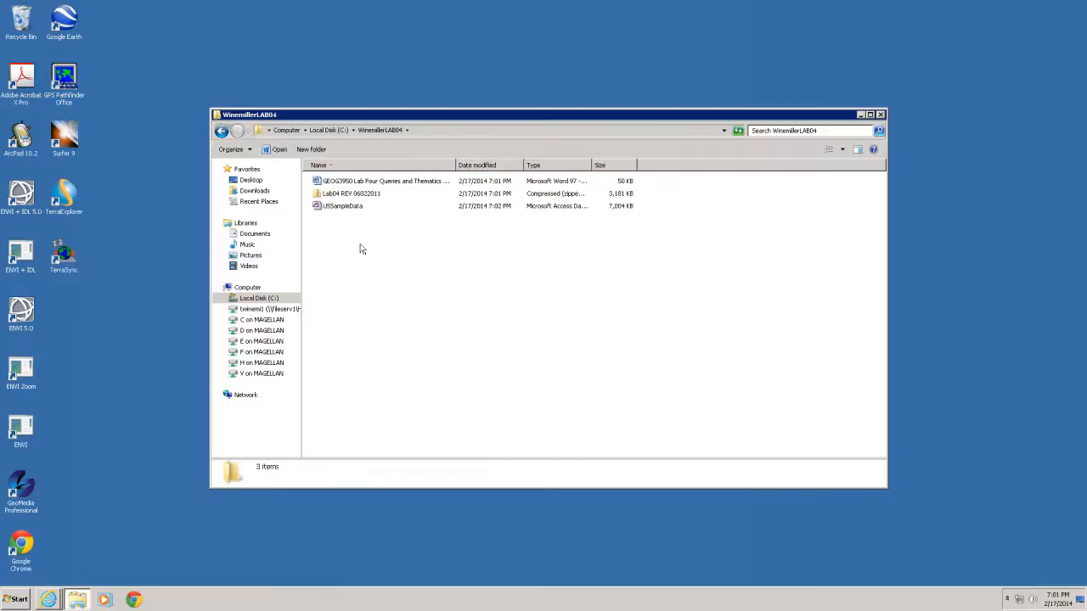
Delete the Lab04 REV 06022011 zip, narrow the Explorer window, and open the GEOG3950 document
right_click(339, 195)
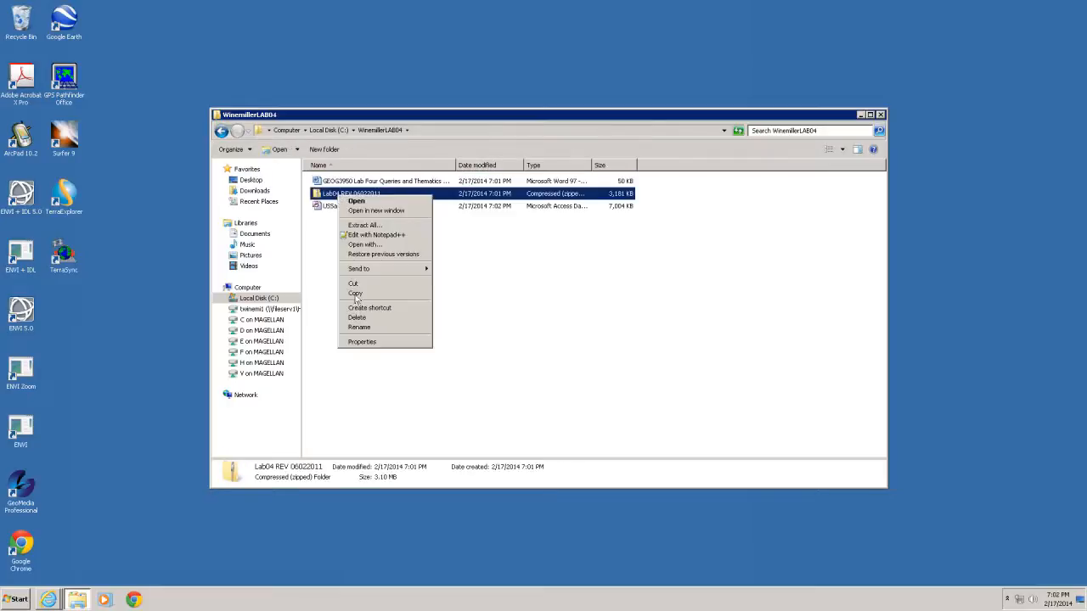
left_click(358, 318)
left_click(585, 343)
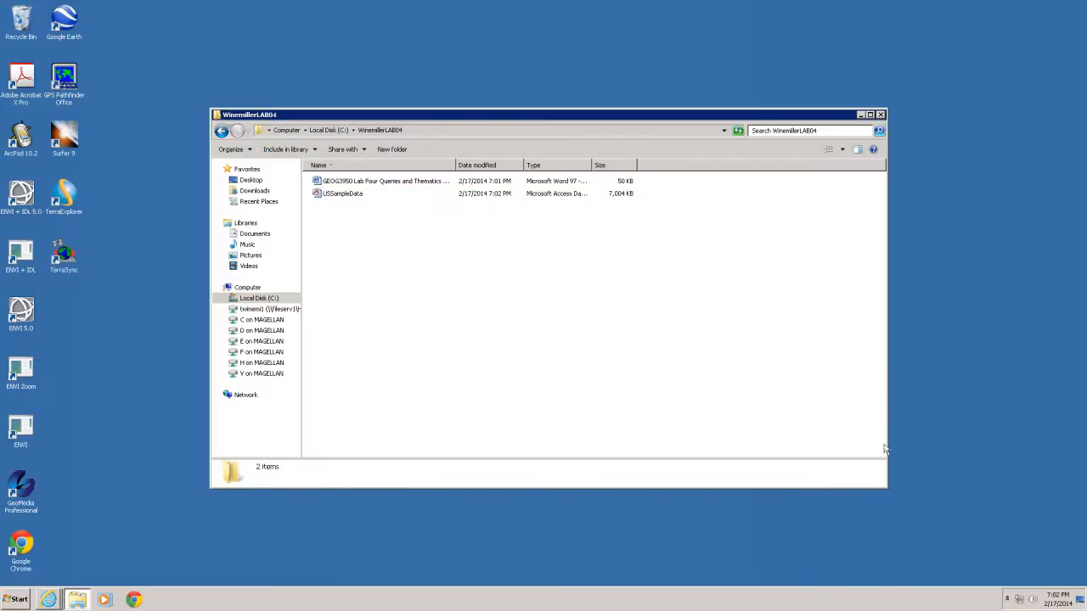
left_click_drag(886, 438, 744, 422)
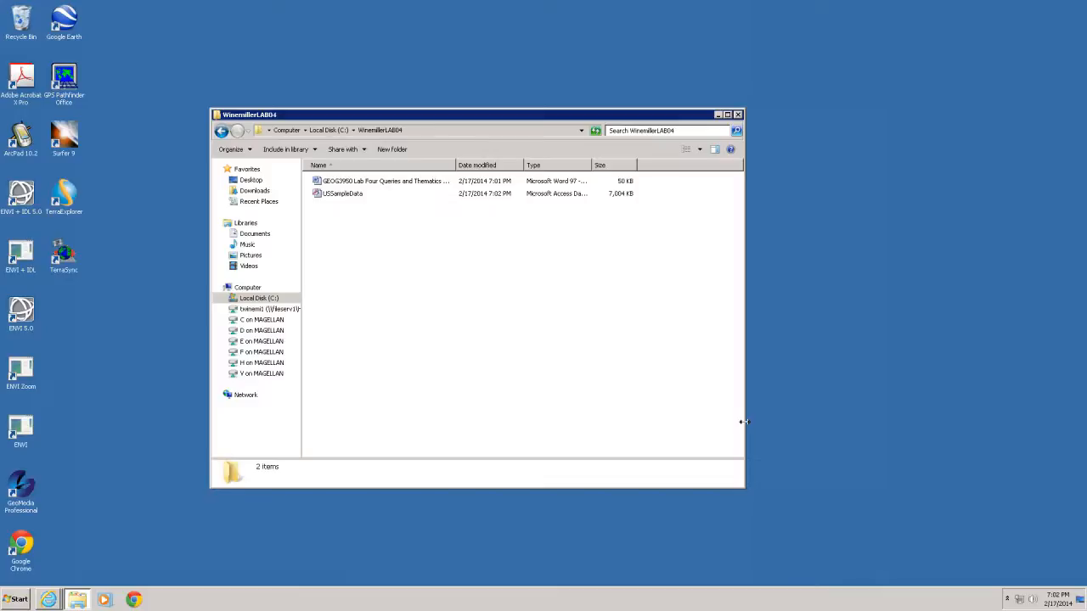
left_click(347, 186)
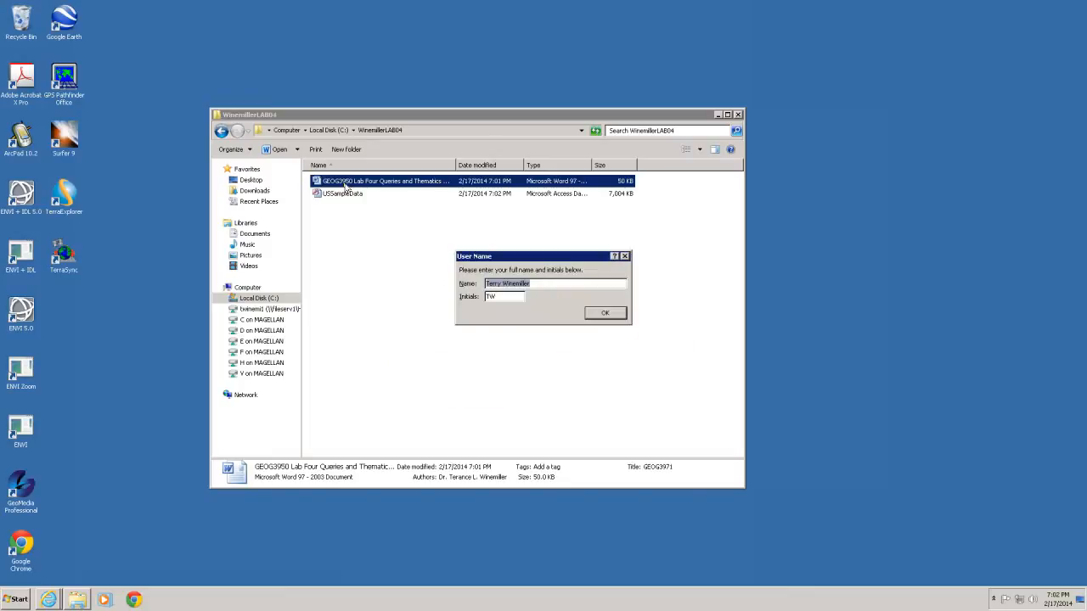
Accept the Word user name, keep Office update settings unchanged, and restore Word to a window
left_click(600, 314)
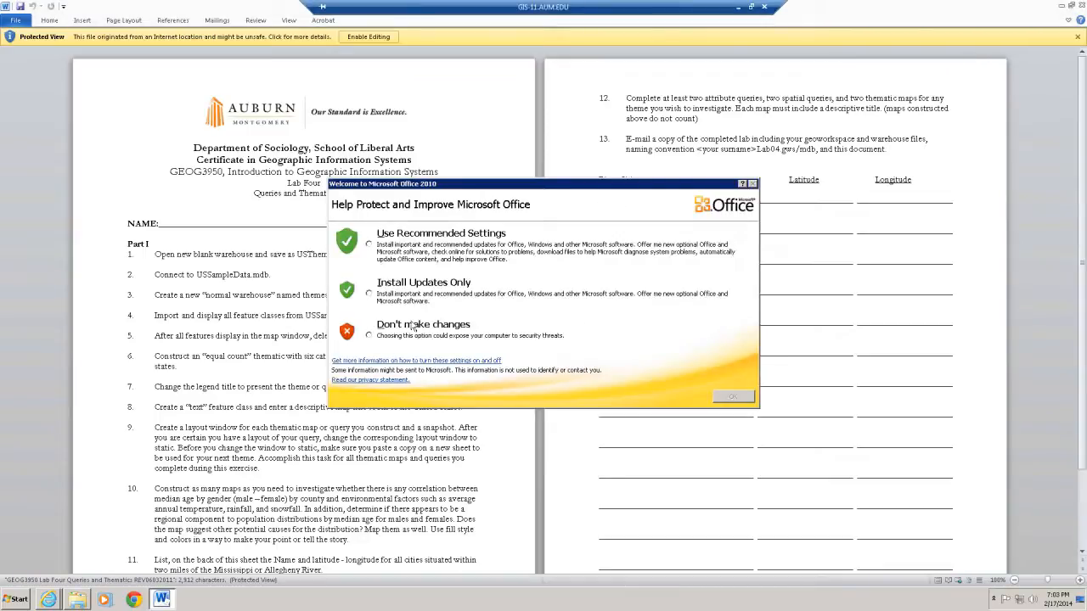
left_click(369, 336)
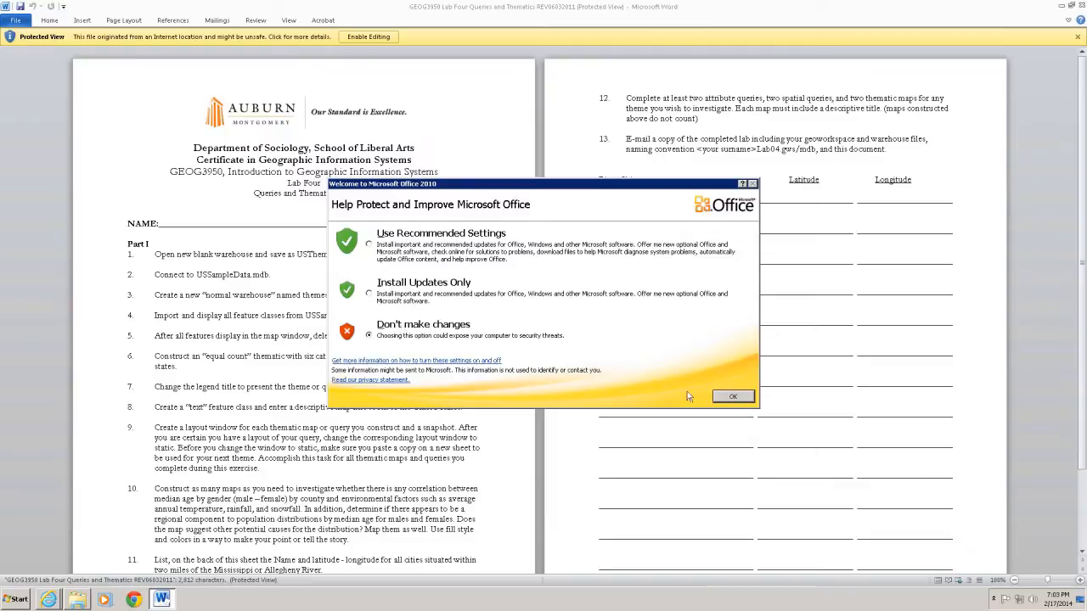
left_click(733, 396)
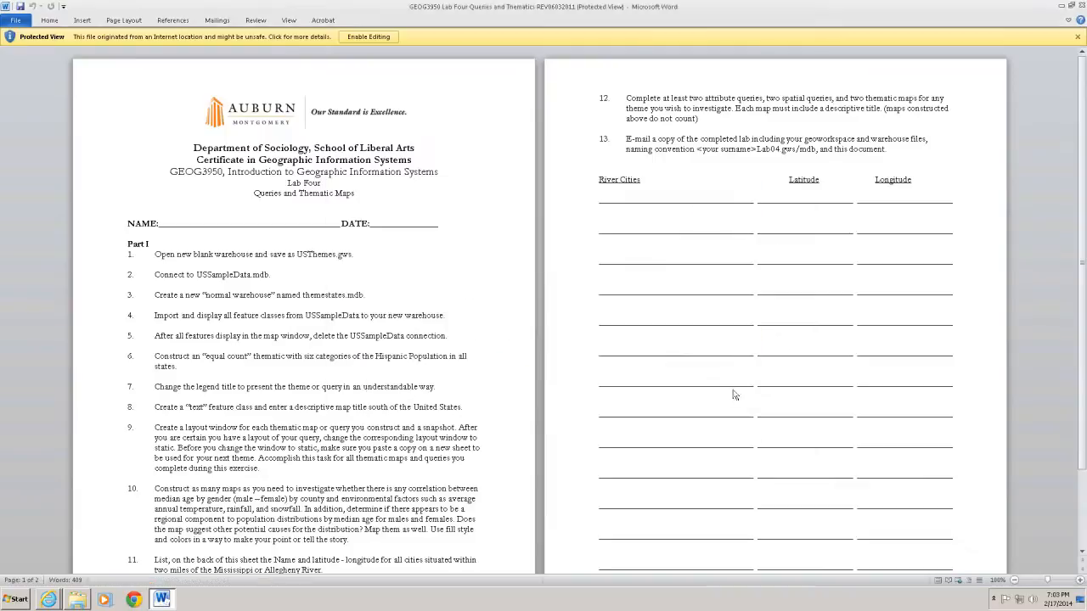
left_click(1071, 6)
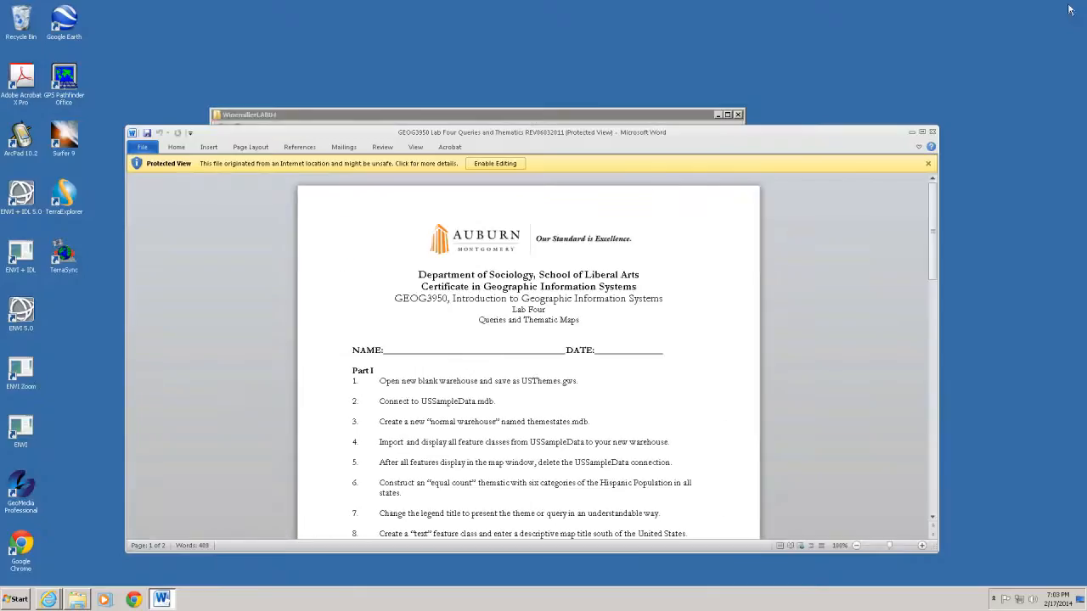
Stretch the Word window to full height, narrow it, and scroll through both handout pages
left_click(681, 124)
left_click(779, 141)
left_click_drag(773, 127, 761, 1)
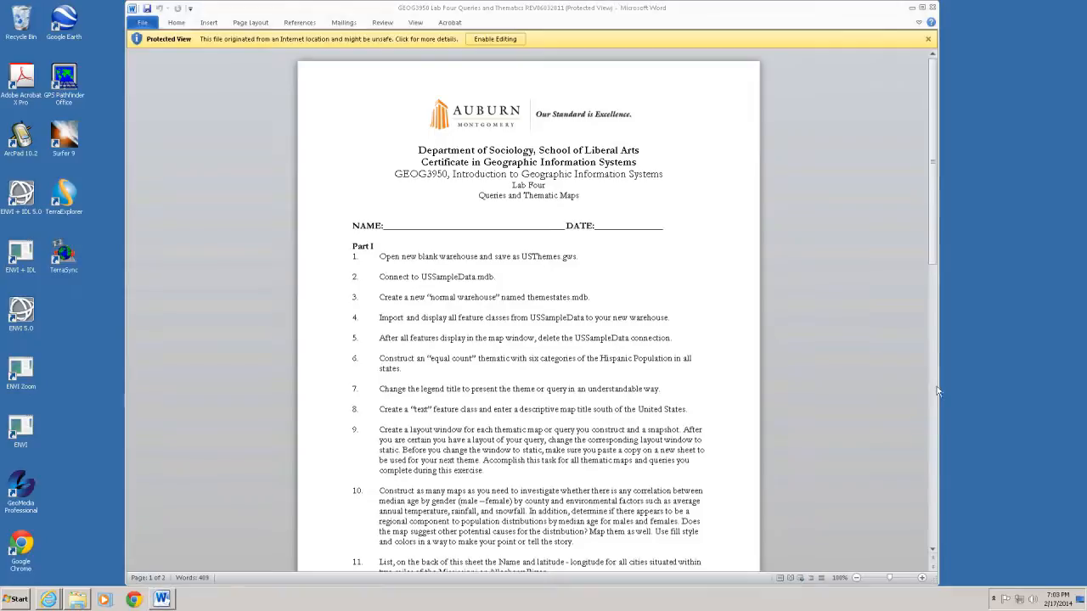
left_click_drag(937, 390, 760, 376)
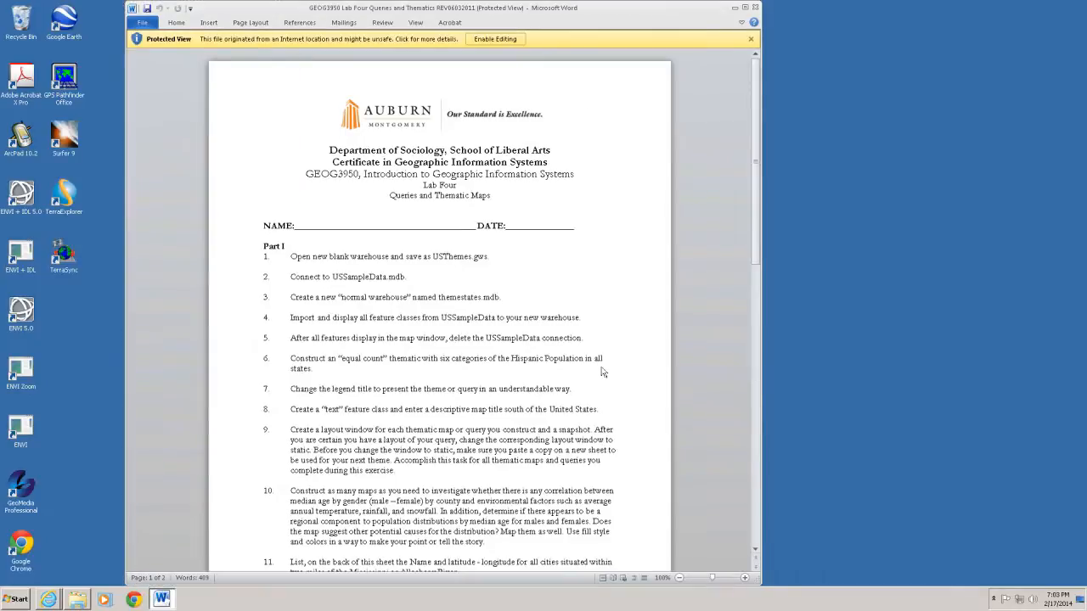
left_click_drag(762, 249, 760, 518)
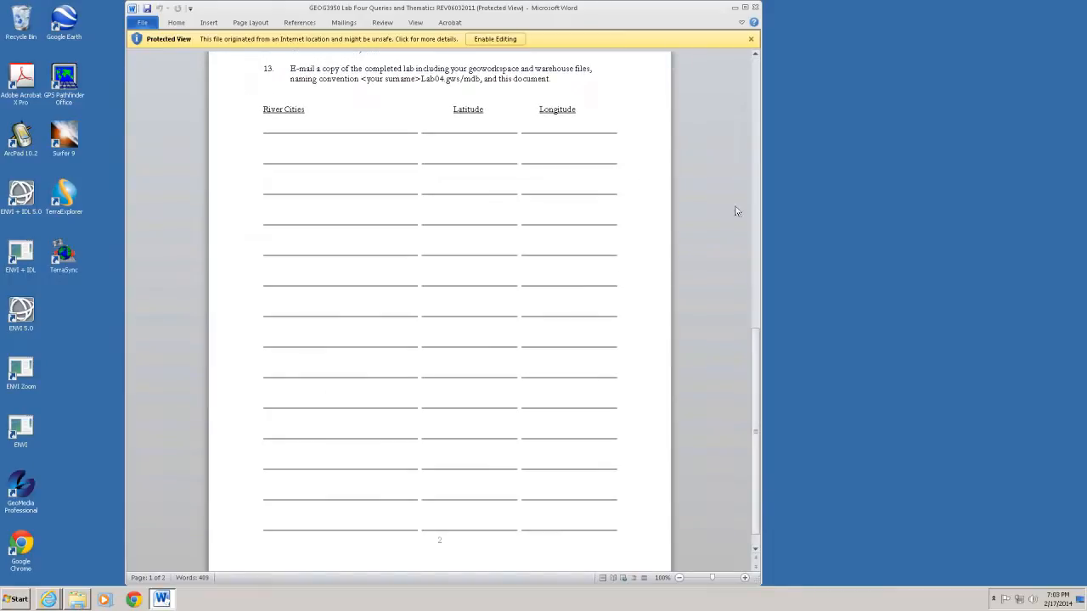
left_click_drag(756, 393, 739, 263)
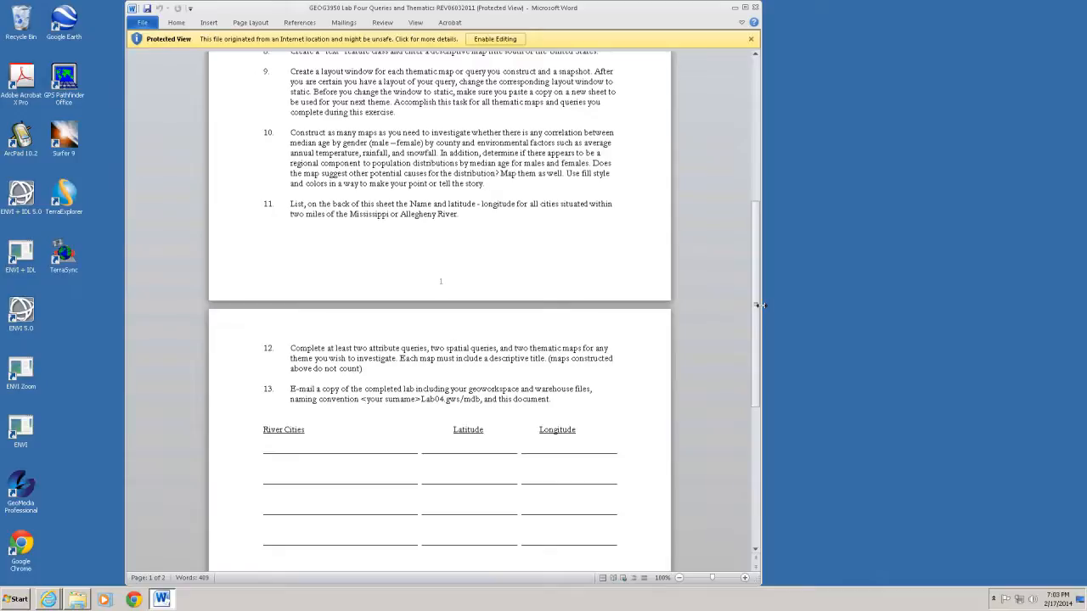
left_click_drag(755, 321, 755, 88)
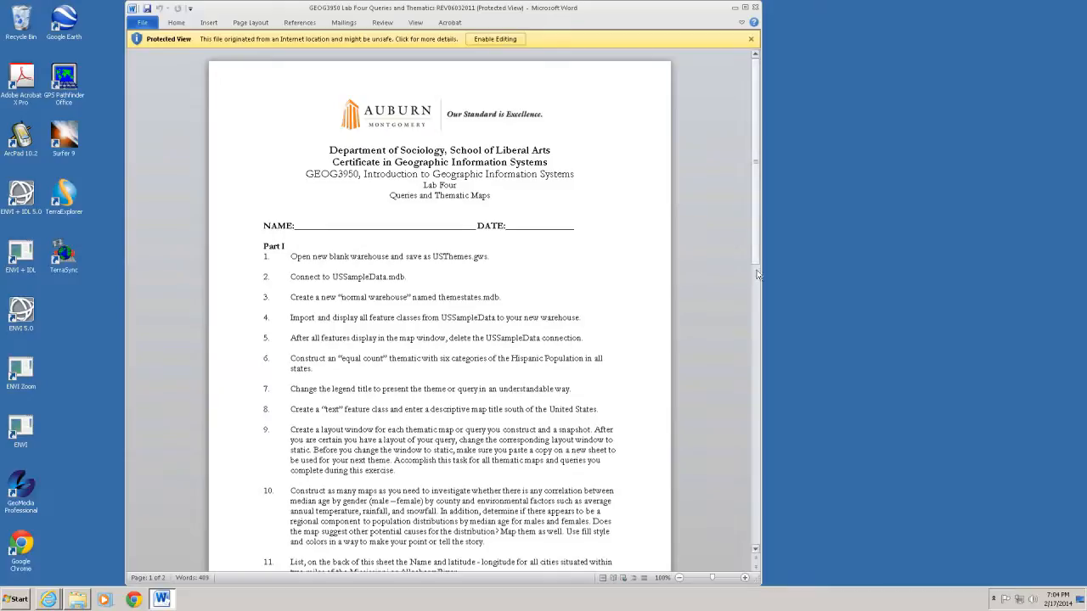
scroll(756, 267, "down", 2)
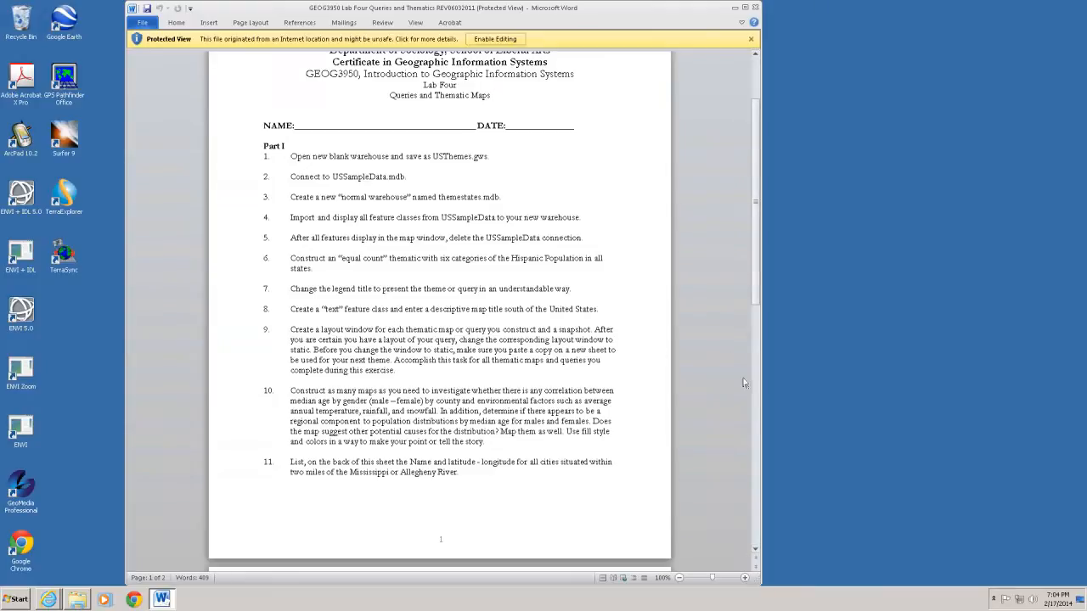
left_click_drag(759, 299, 756, 320)
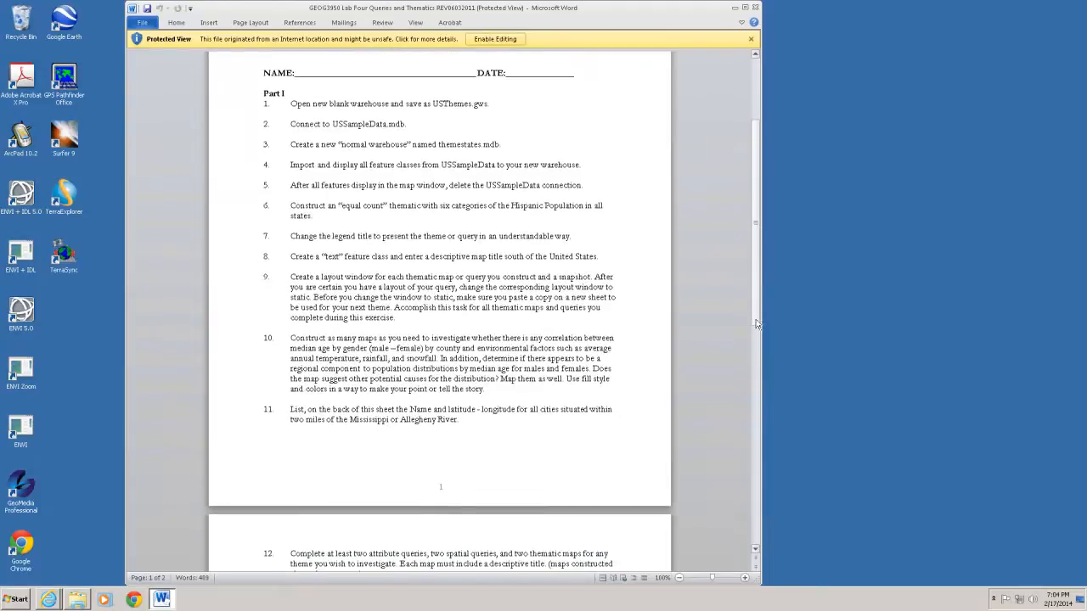
left_click_drag(759, 314, 757, 346)
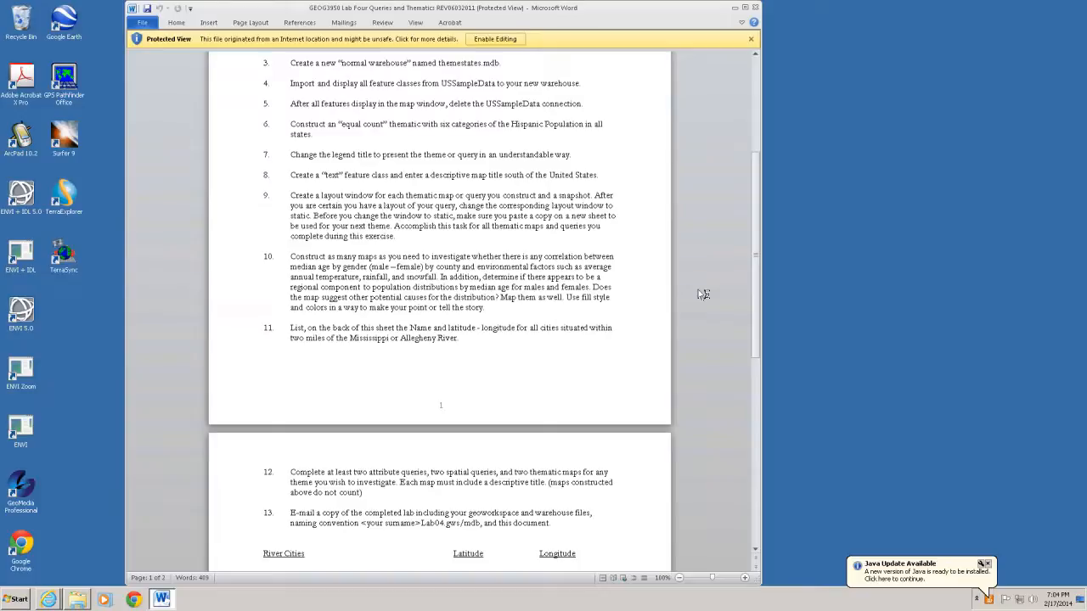
left_click(986, 564)
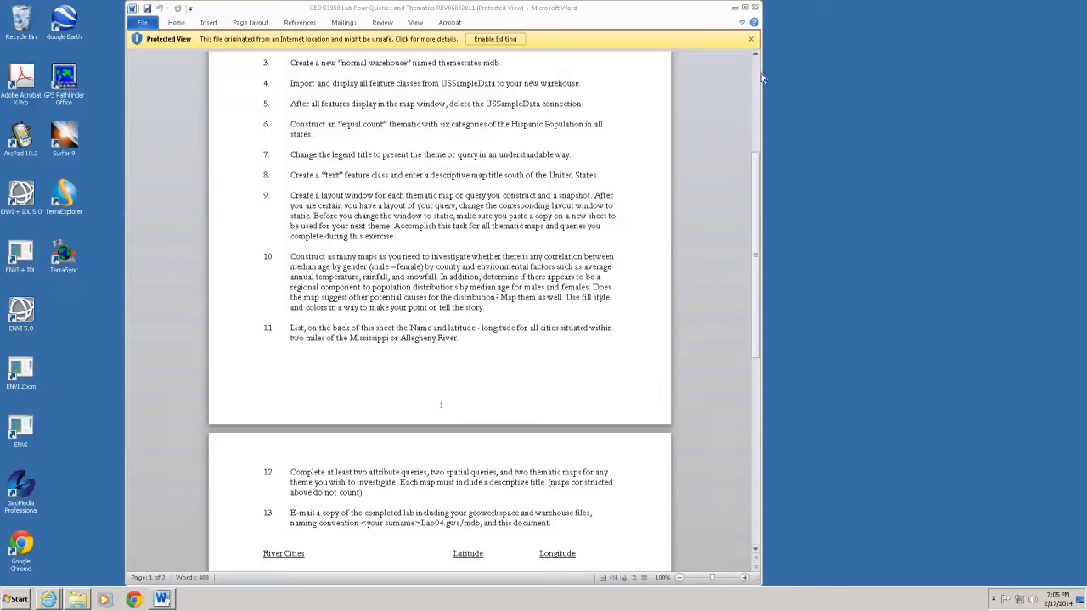
Enable editing on the lab document, then move and minimize the Word window
left_click(495, 39)
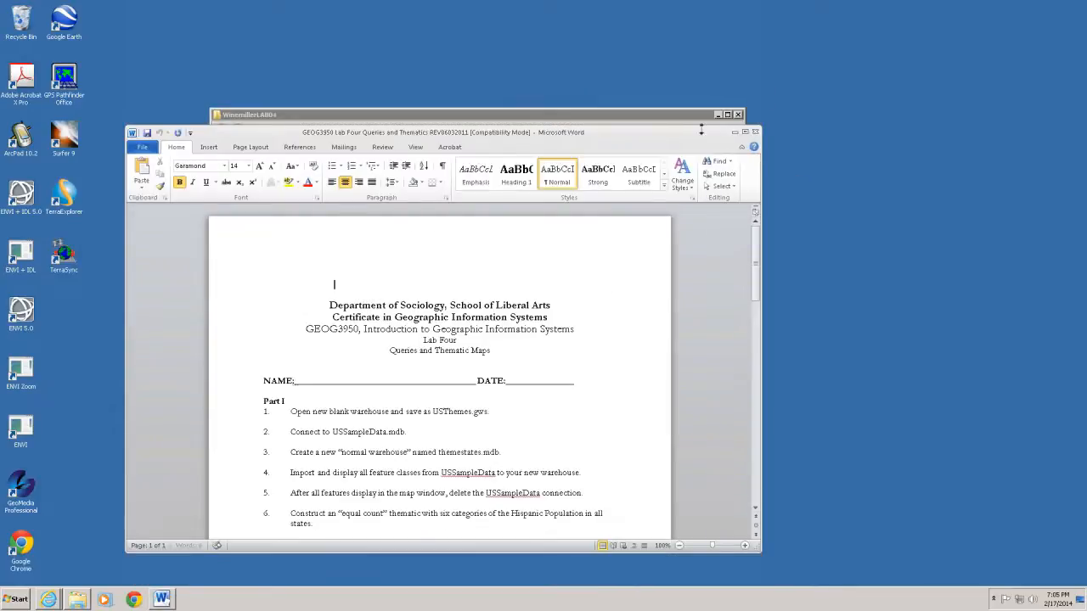
left_click_drag(703, 127, 695, 23)
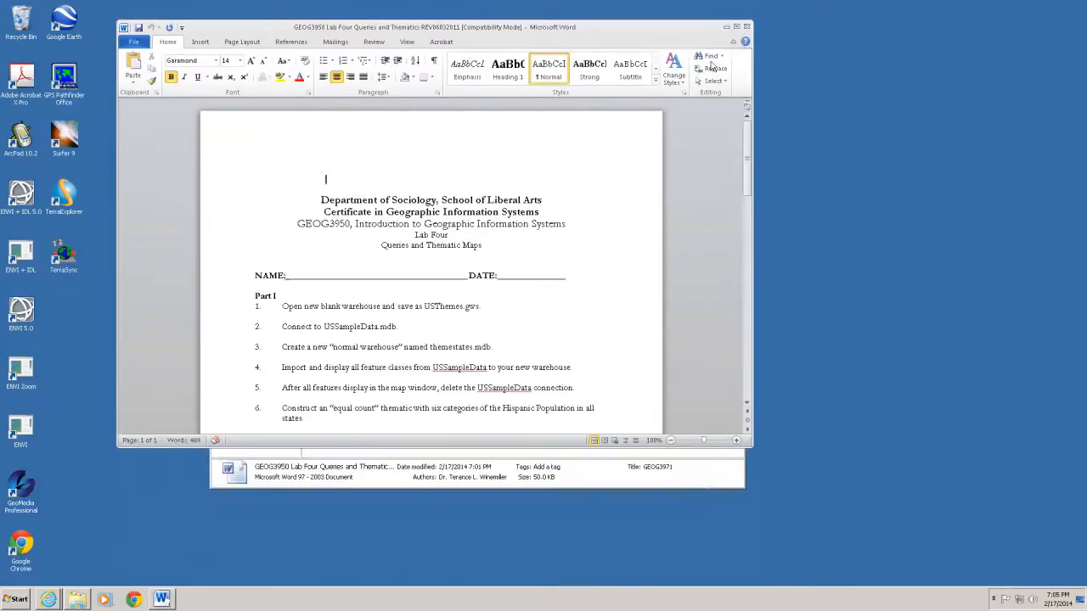
left_click(727, 27)
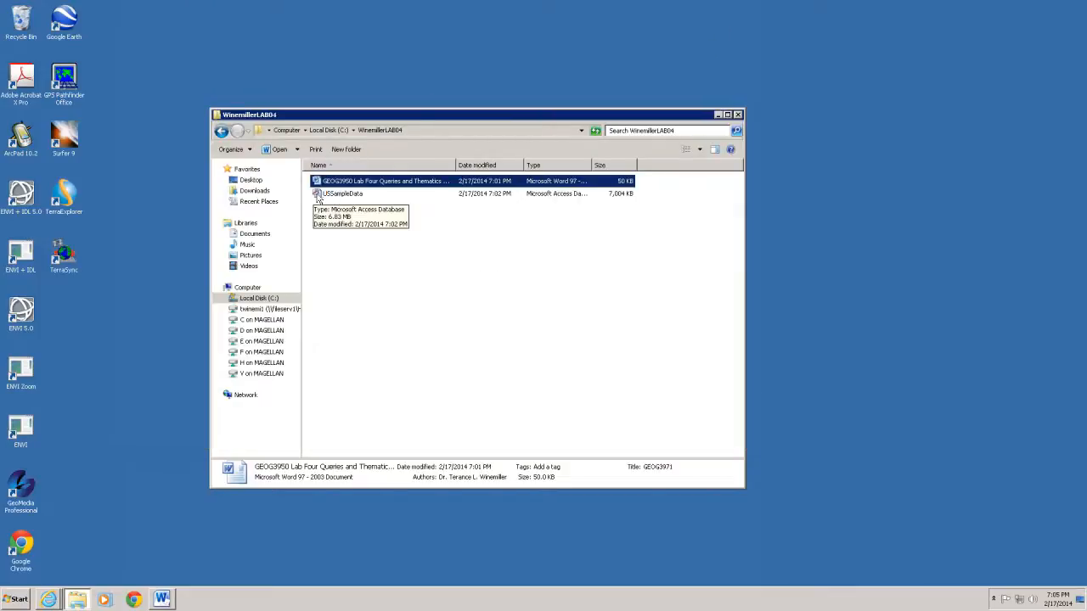
Clear the selection in the lab folder, move it up, and launch GeoMedia Professional
left_click(395, 264)
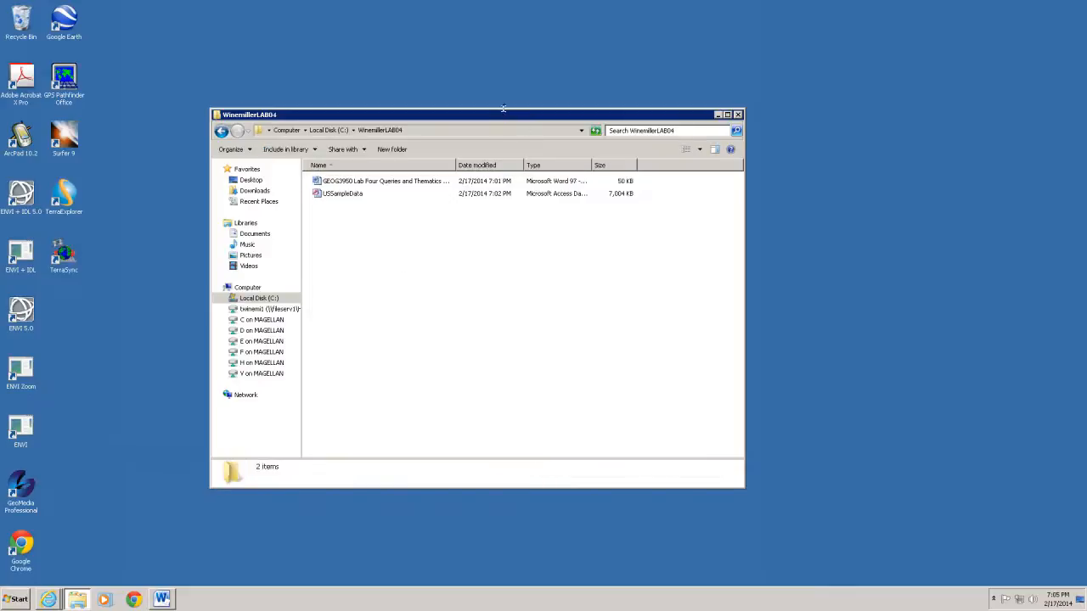
left_click_drag(504, 108, 503, 33)
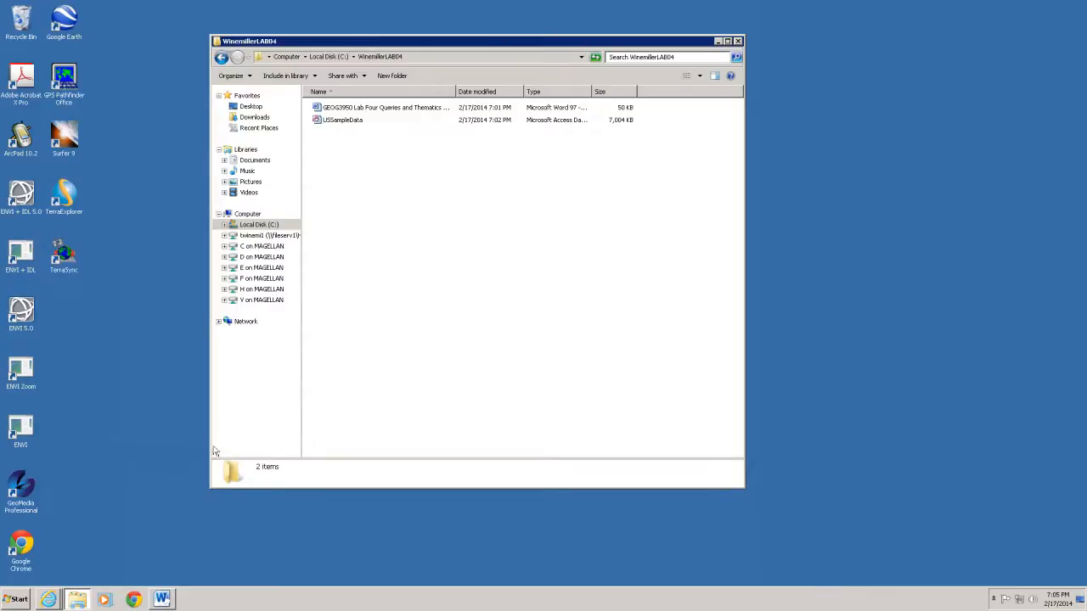
left_click(24, 490)
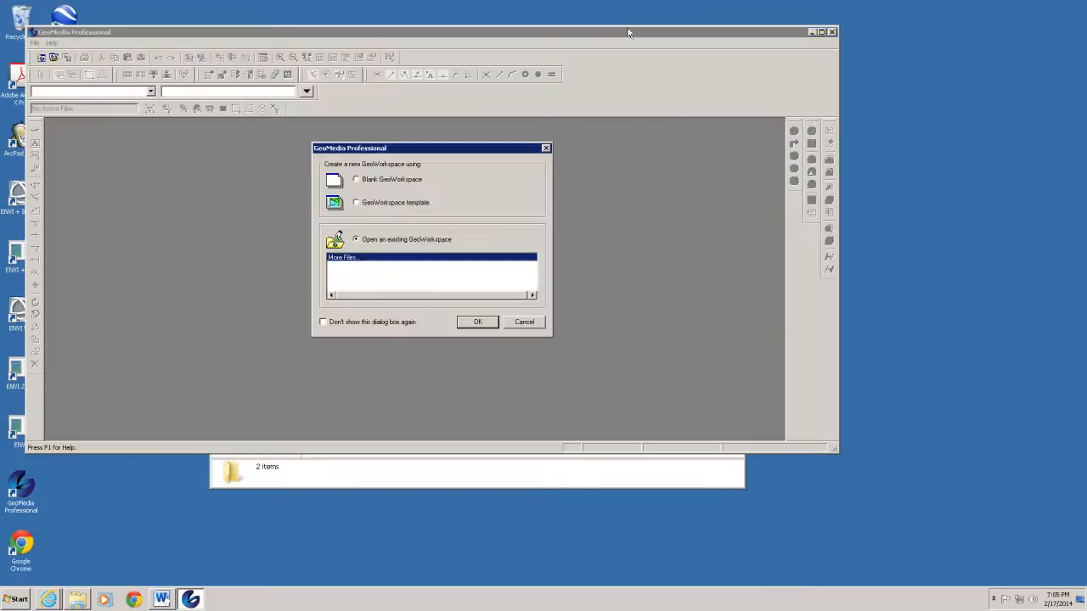
Start a blank GeoWorkspace and maximize the GeoMedia window to full screen
left_click(360, 182)
left_click(468, 323)
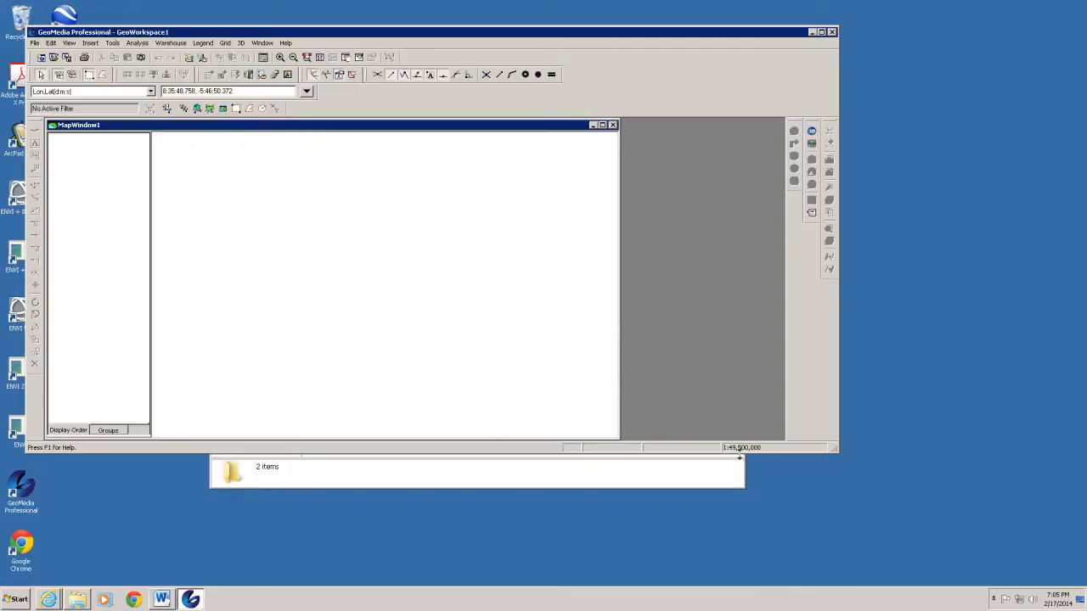
left_click_drag(719, 485, 722, 596)
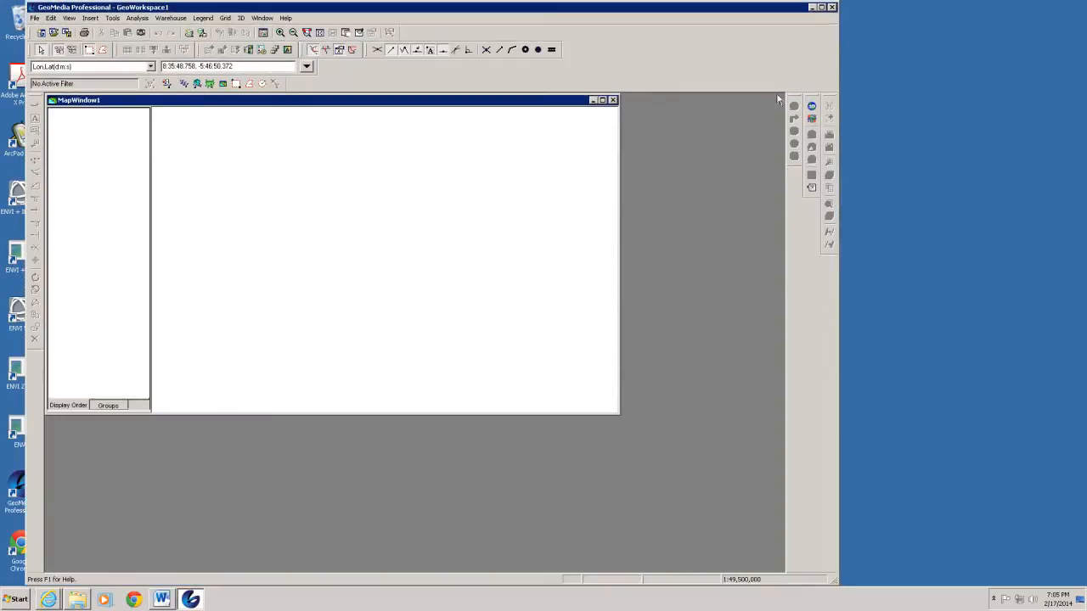
left_click(822, 6)
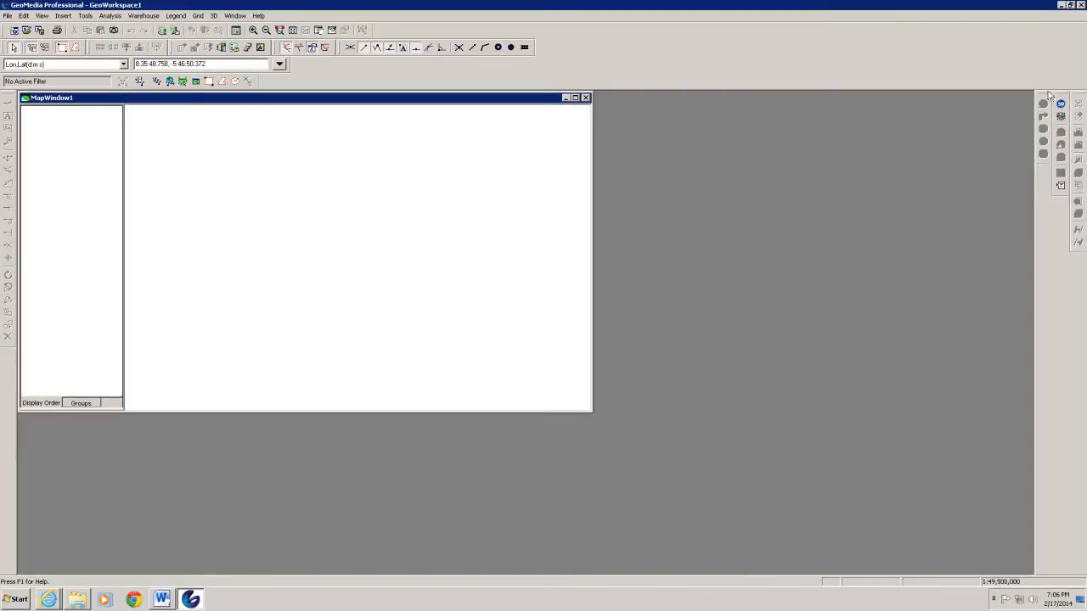
Rearrange the docked toolbars and enlarge MapWindow1 to fill the workspace
left_click_drag(1061, 101, 1077, 260)
left_click_drag(1060, 99, 1076, 365)
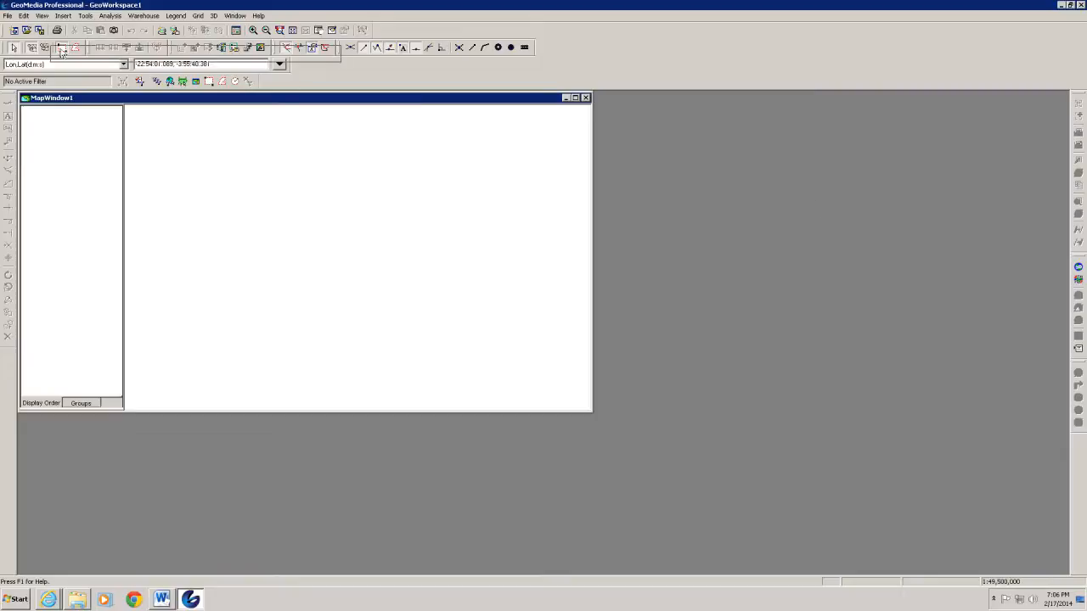
left_click_drag(59, 47, 381, 31)
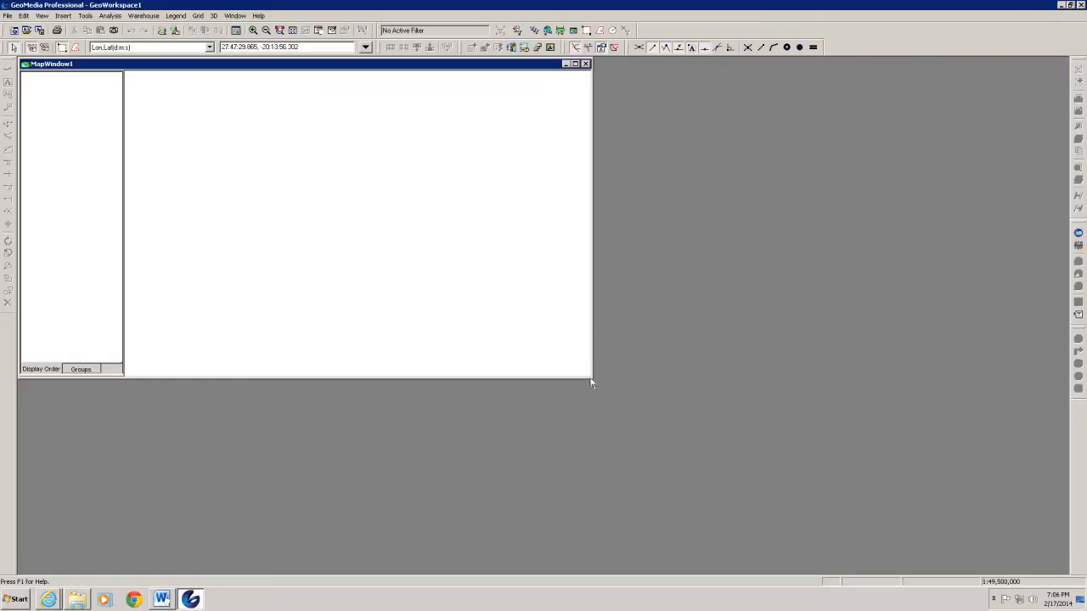
left_click_drag(590, 378, 1069, 573)
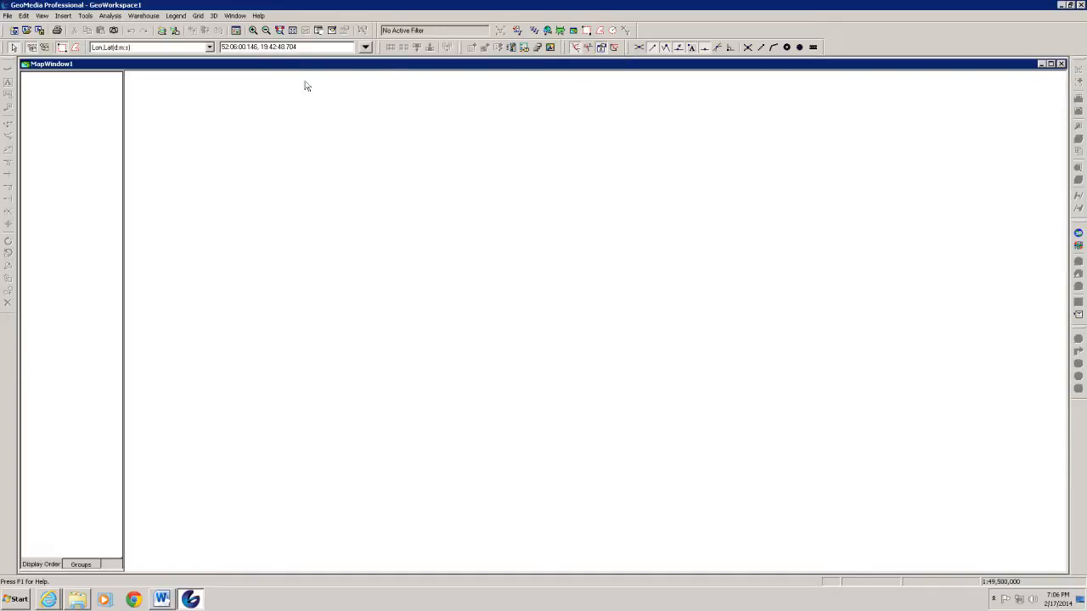
Create a new warehouse connection and name it Access USSample
left_click(134, 19)
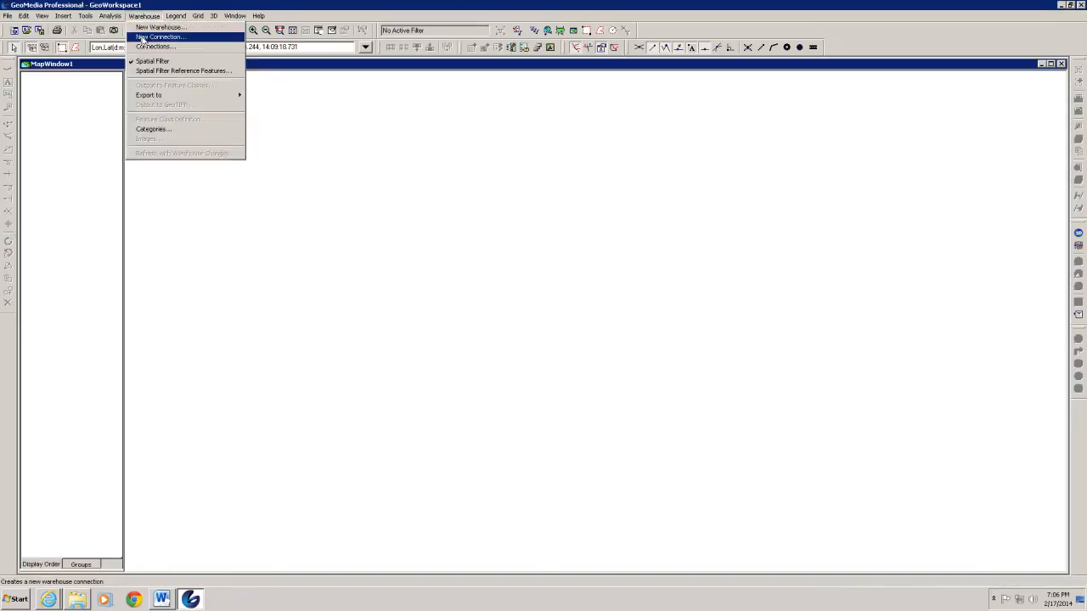
left_click(142, 39)
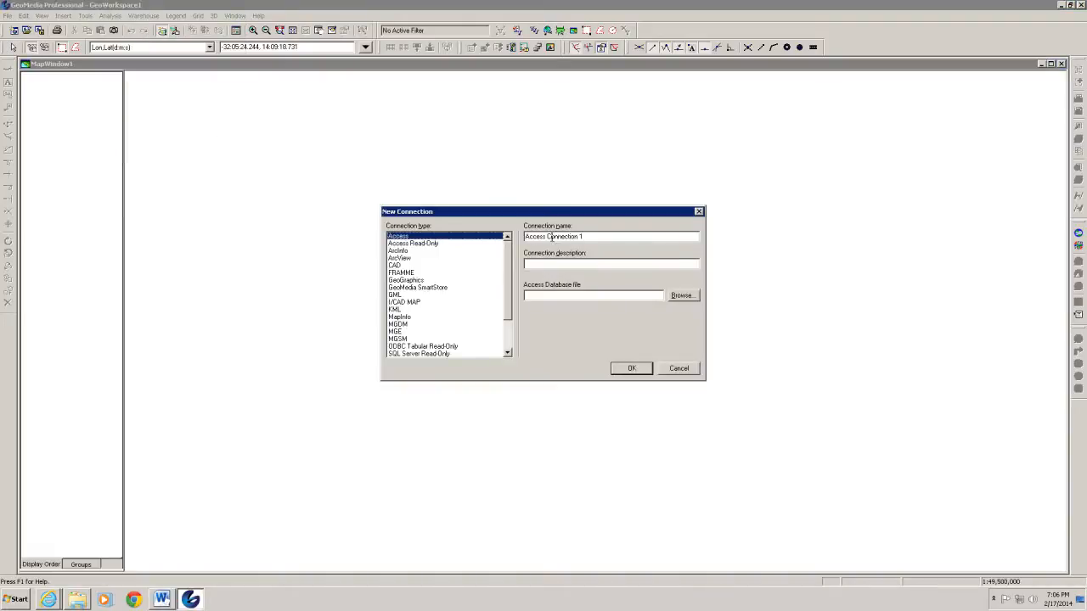
left_click_drag(548, 237, 613, 235)
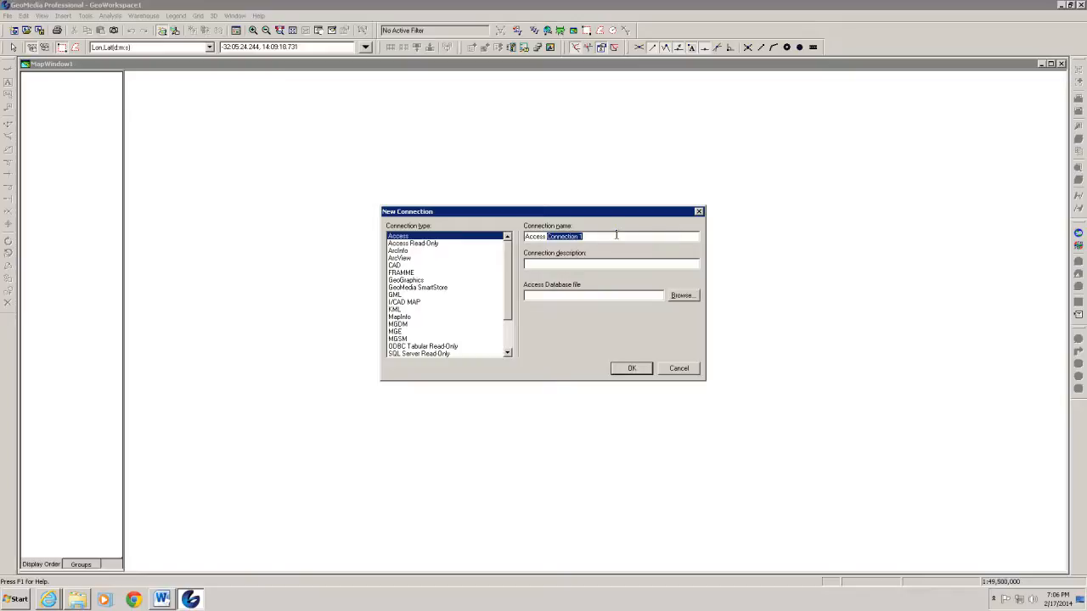
type("USSample")
Browse to the WinemillerLAB04 folder on the C: drive for the connection's database
left_click(679, 299)
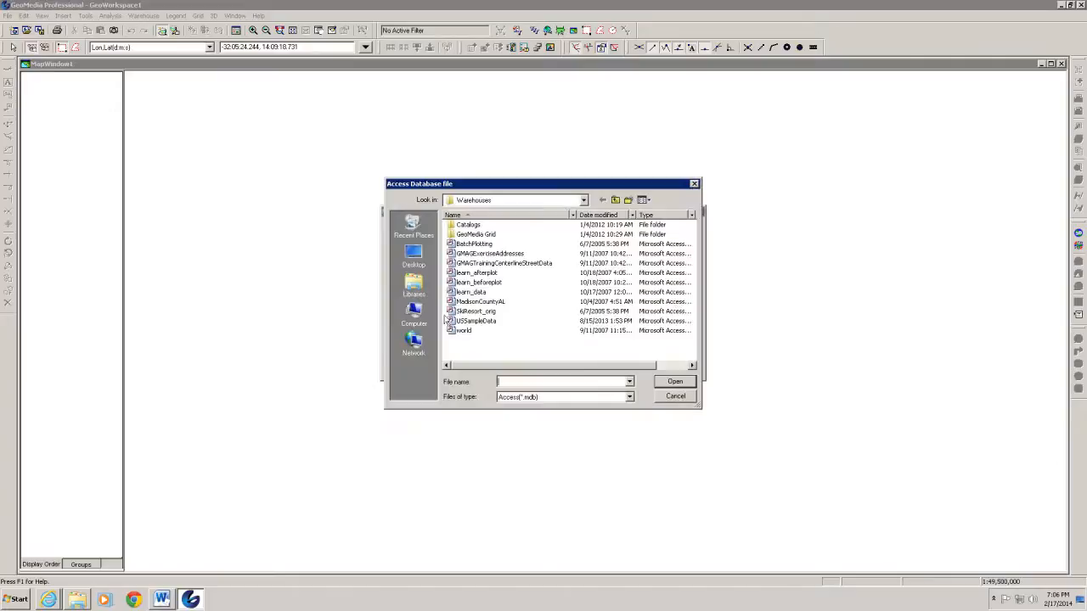
left_click(584, 200)
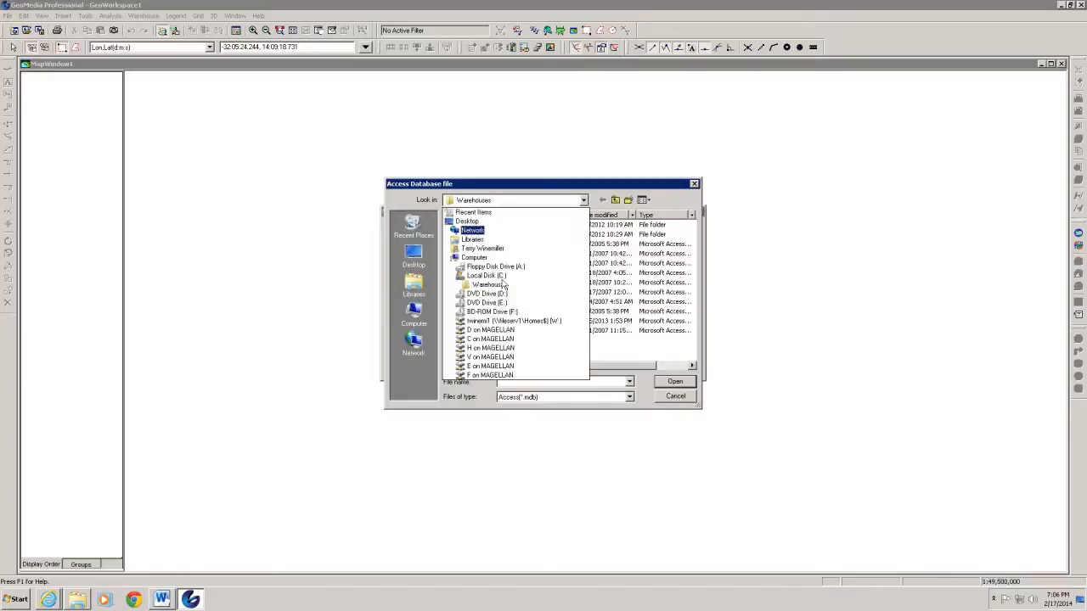
left_click(481, 282)
left_click(481, 283)
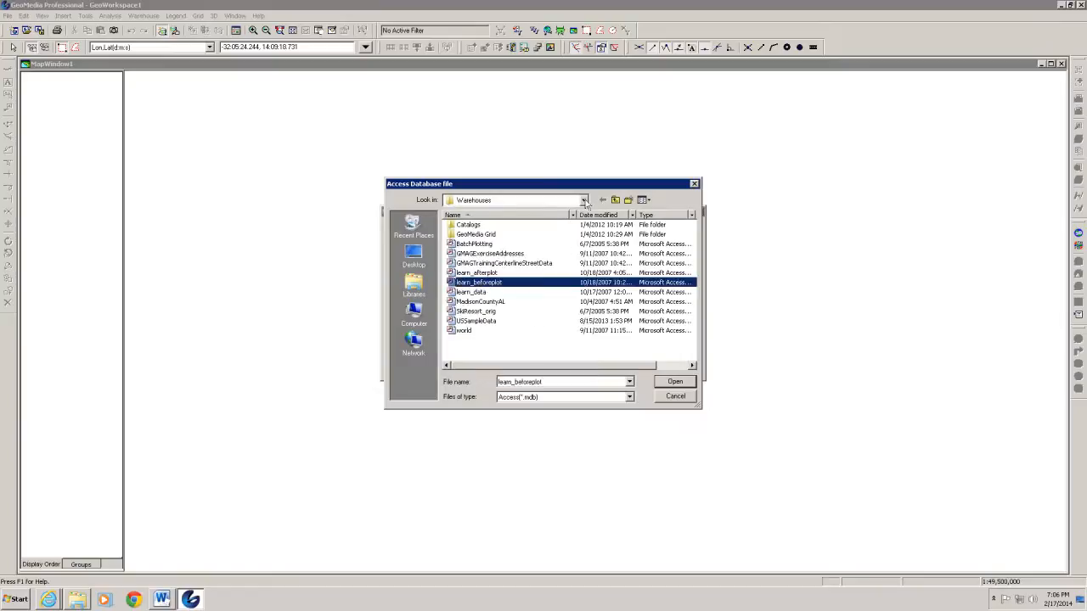
left_click(584, 202)
left_click(499, 277)
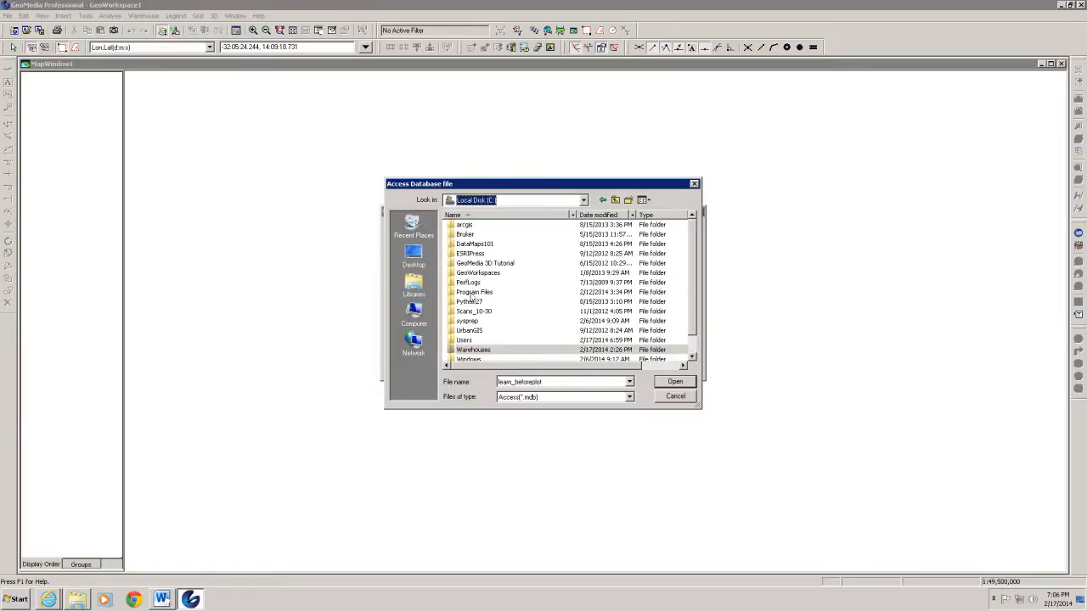
scroll(687, 321, "down", 1)
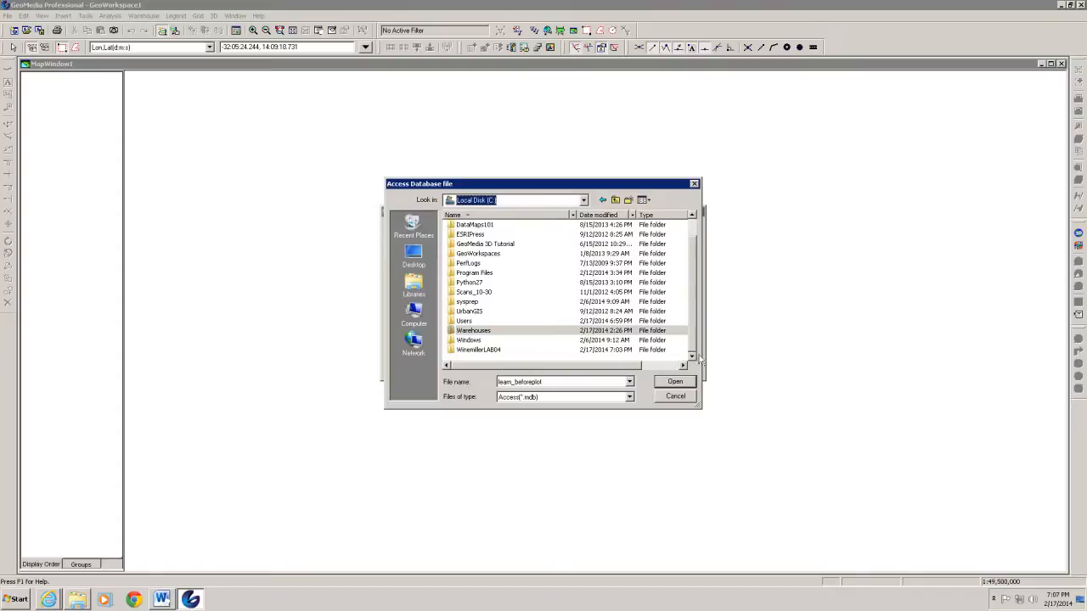
double_click(468, 352)
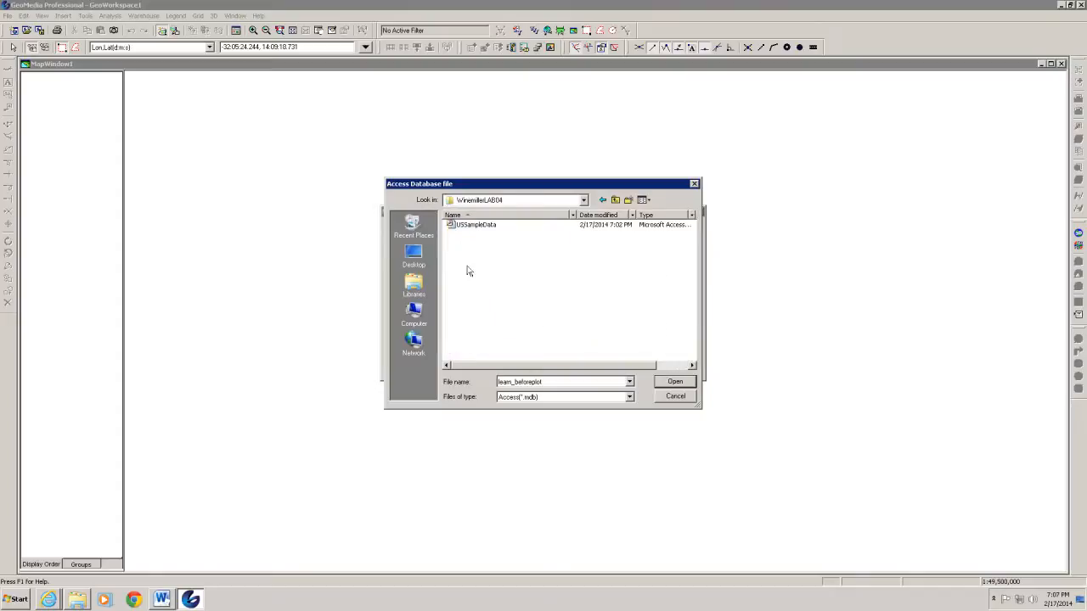
Choose USSampleData.mdb and finish creating the Access USSample connection
left_click(466, 228)
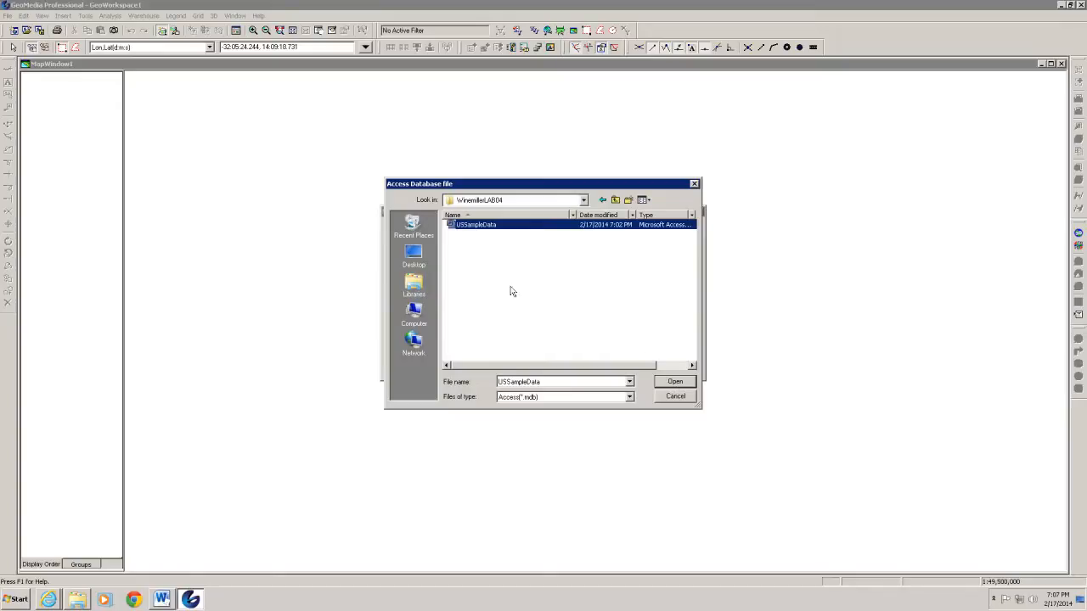
left_click(671, 383)
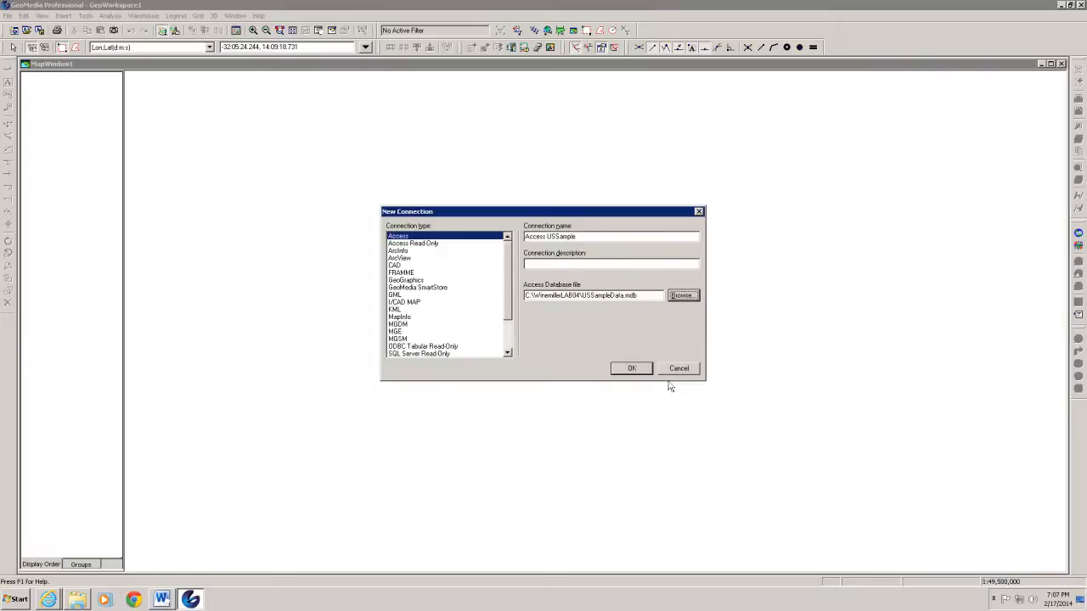
left_click(629, 369)
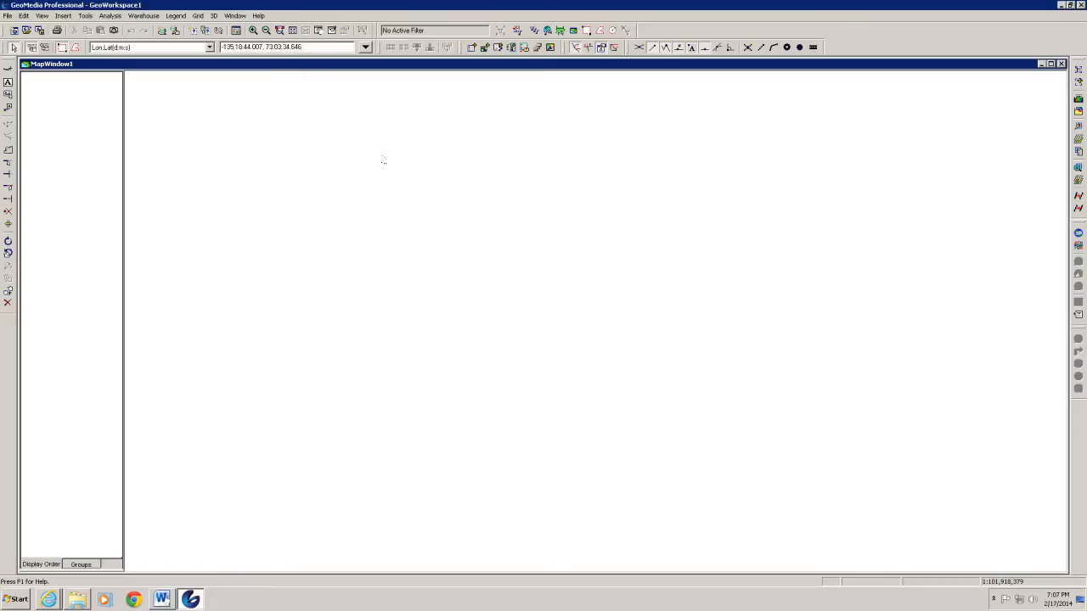
left_click(143, 16)
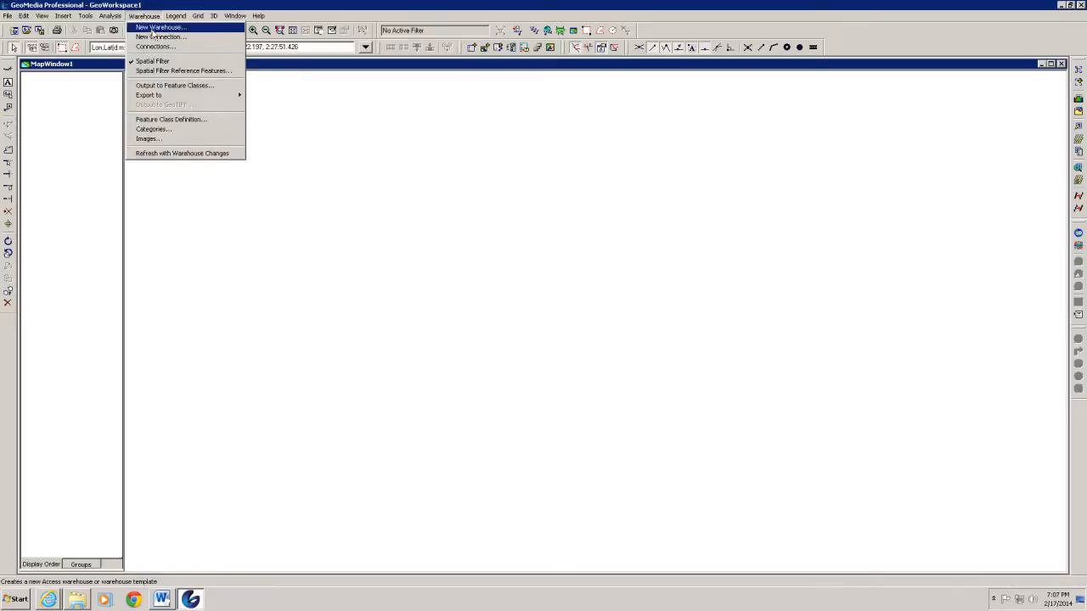
Create a new themestates Access warehouse from the normal template in C:\WinemillerLAB04
left_click(152, 29)
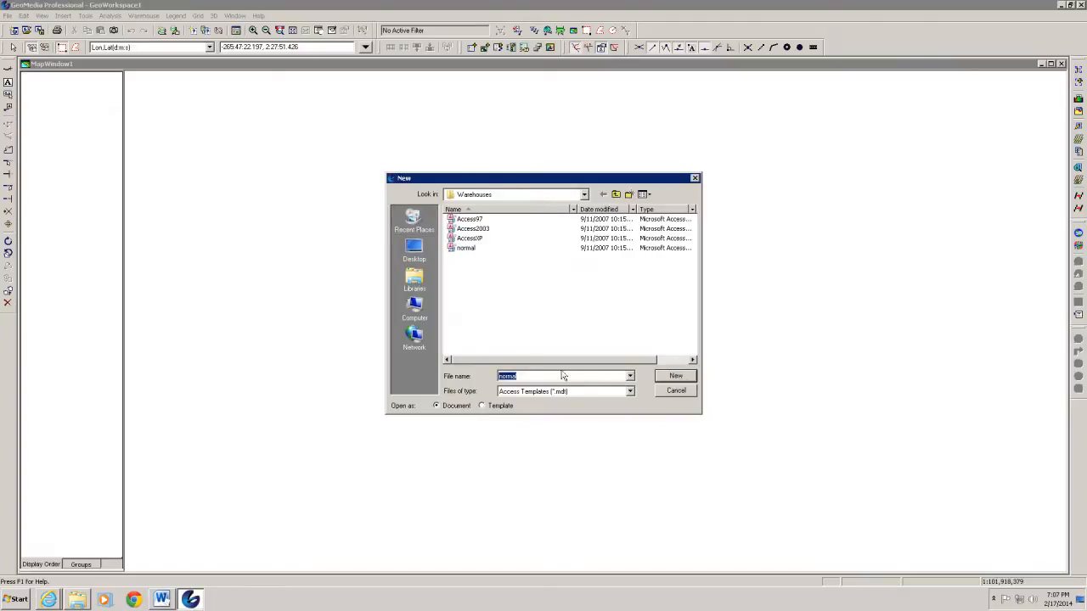
left_click(676, 376)
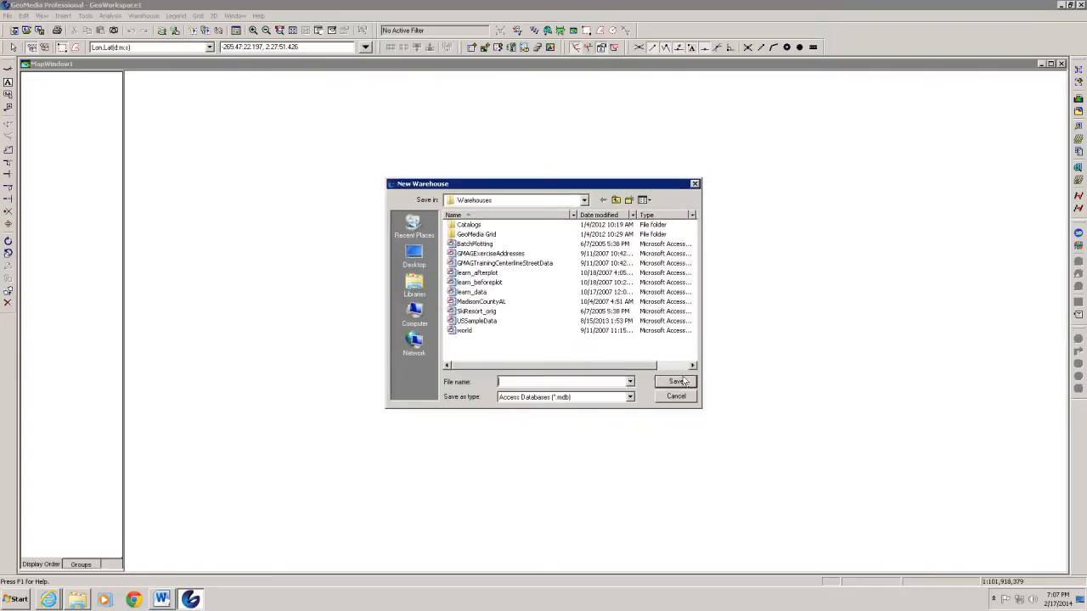
left_click(584, 200)
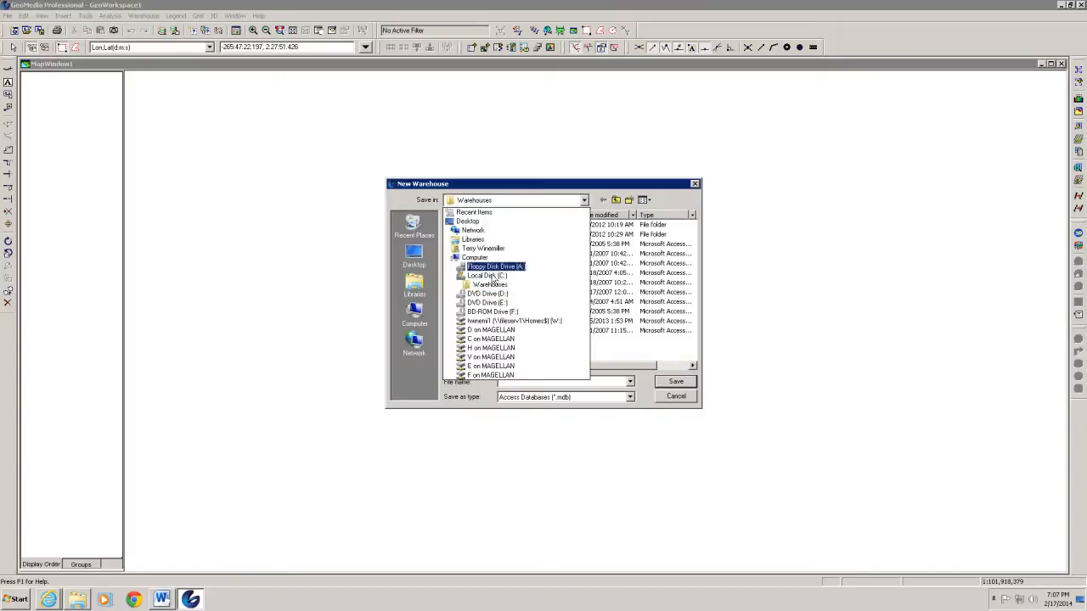
left_click(492, 267)
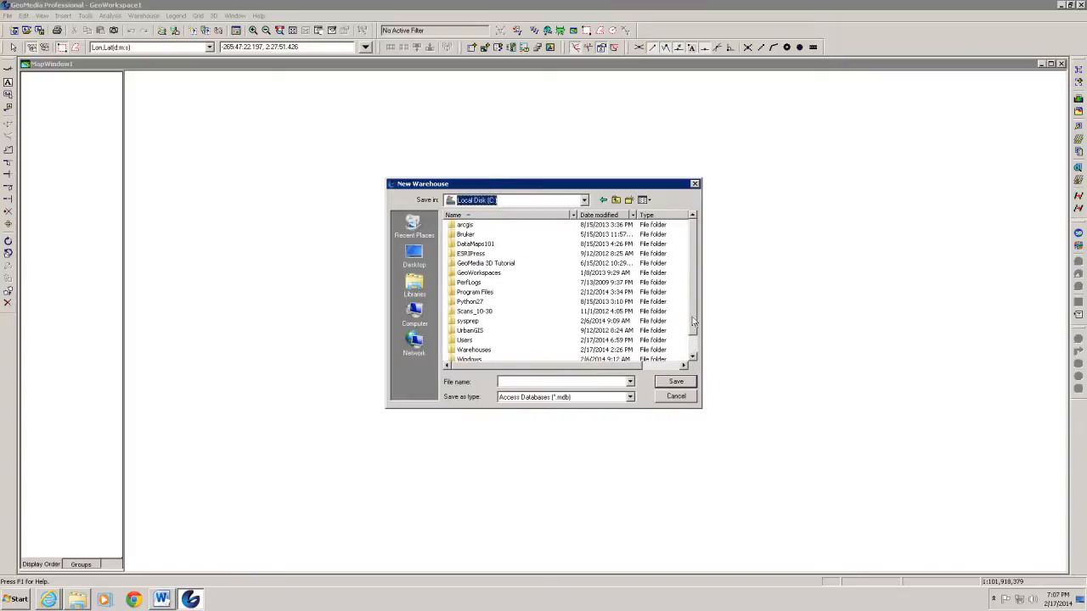
scroll(694, 318, "down", 1)
double_click(482, 350)
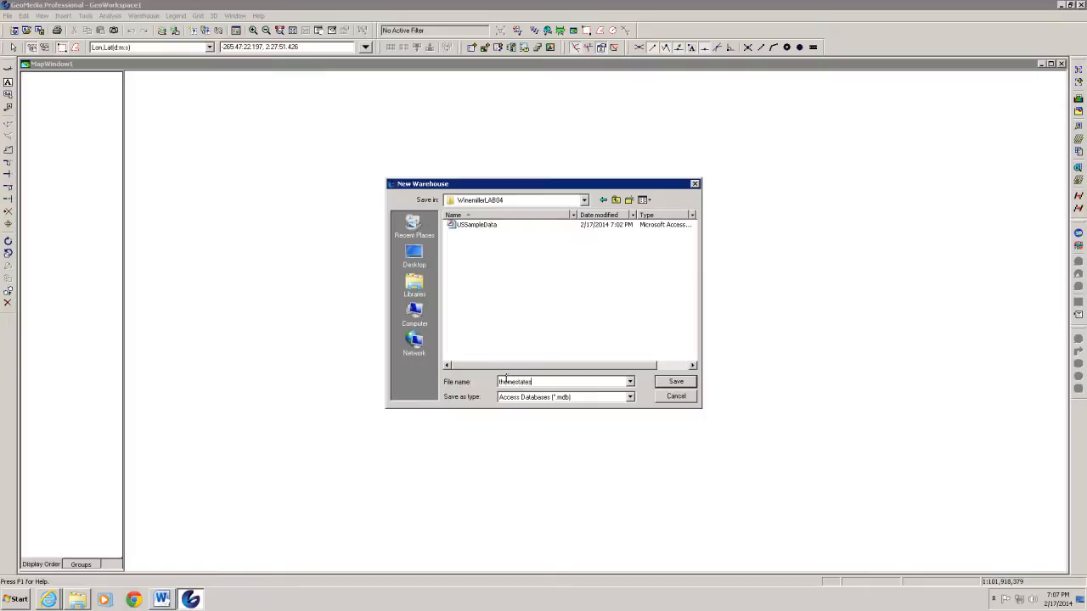
left_click(683, 384)
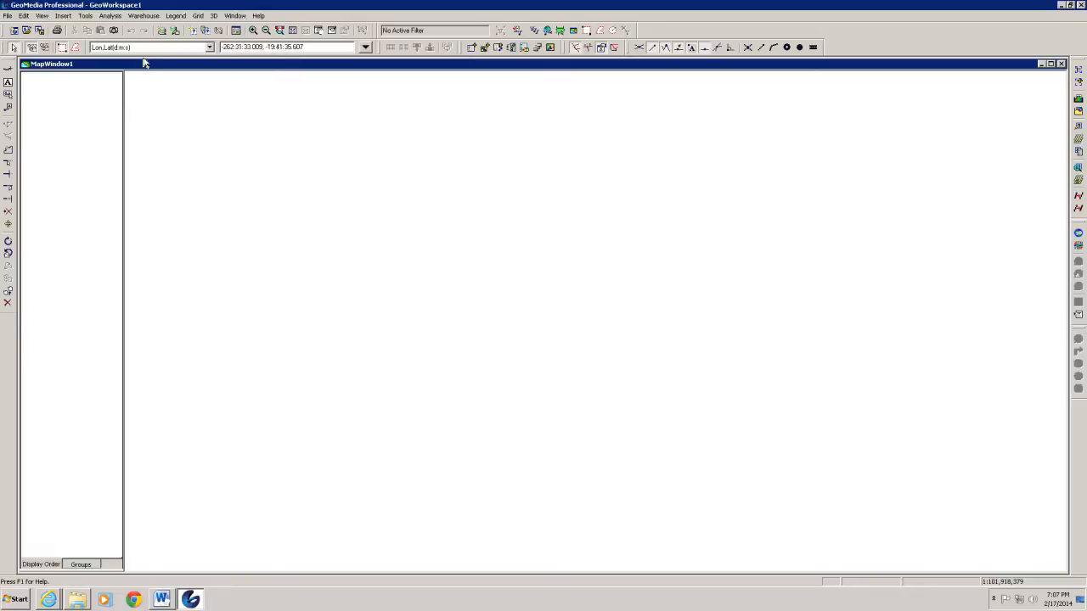
left_click(146, 16)
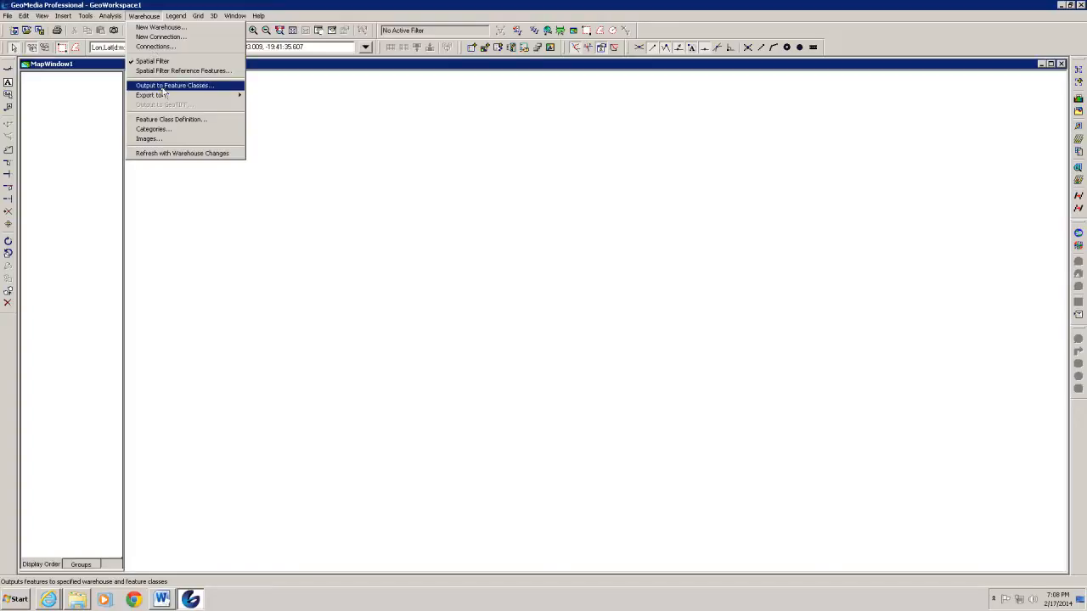
Select Cities, Counties, Rivers, States and Interstates from Access USSample for output
left_click(160, 90)
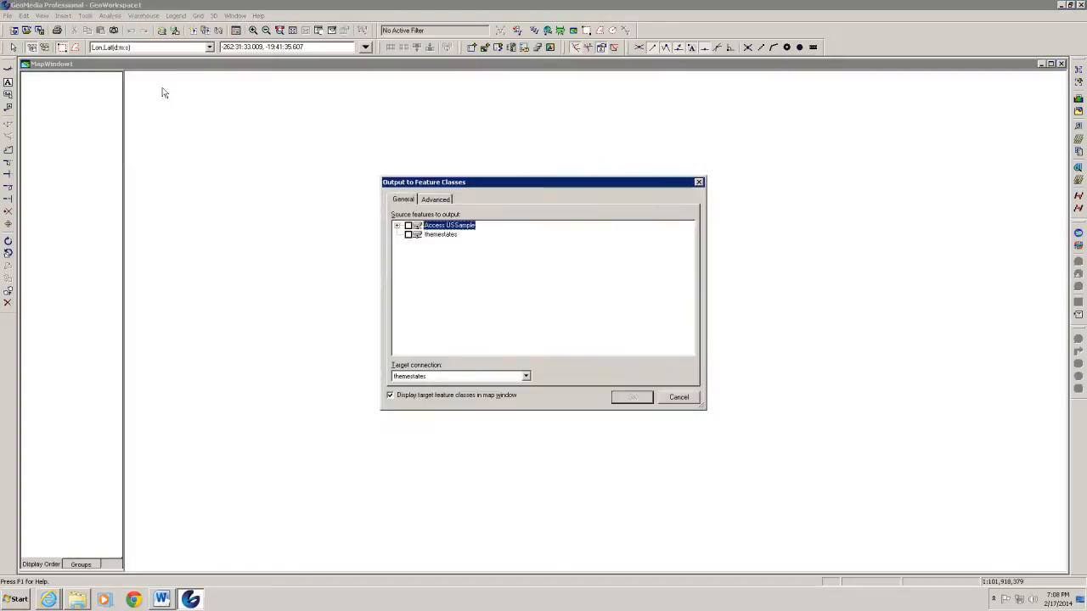
left_click(397, 226)
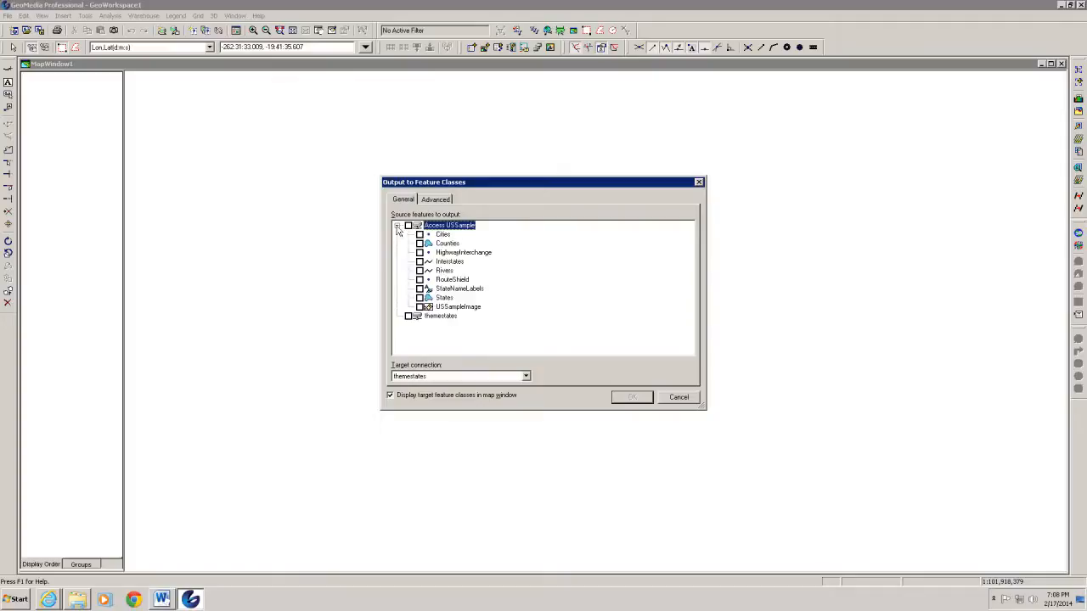
left_click(420, 235)
left_click(420, 244)
left_click(419, 270)
left_click(419, 299)
left_click(420, 261)
Output the five layers into themestates, confirming the new feature classes
left_click(440, 201)
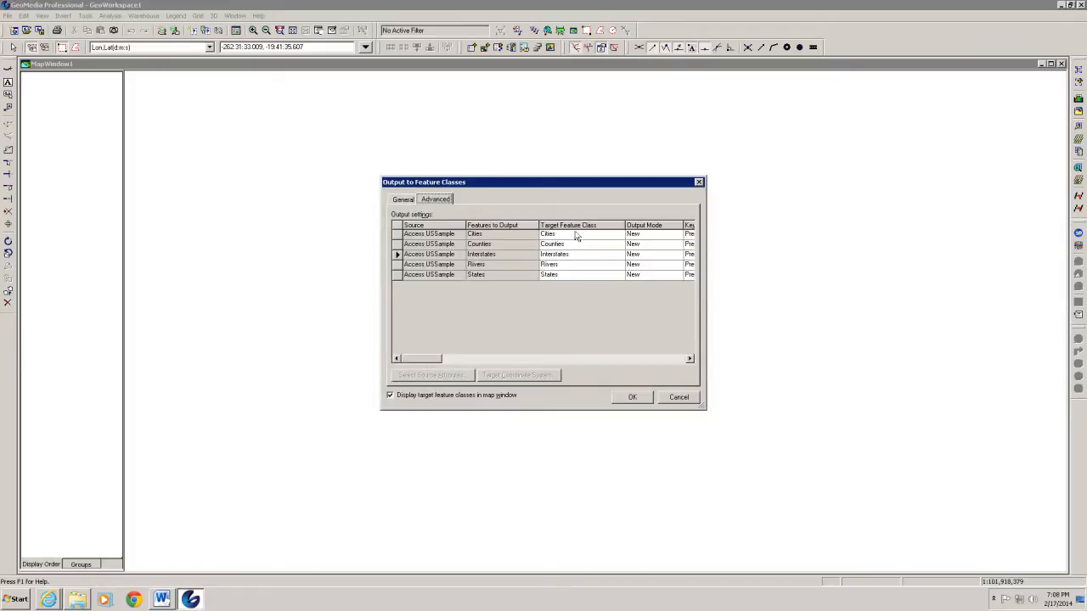
left_click(403, 200)
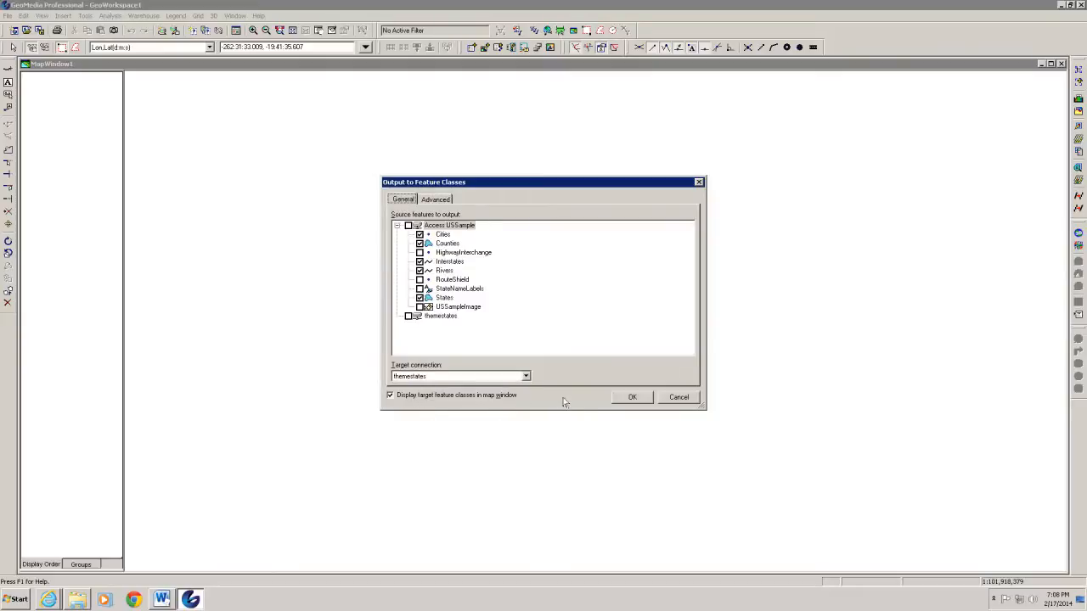
left_click(633, 399)
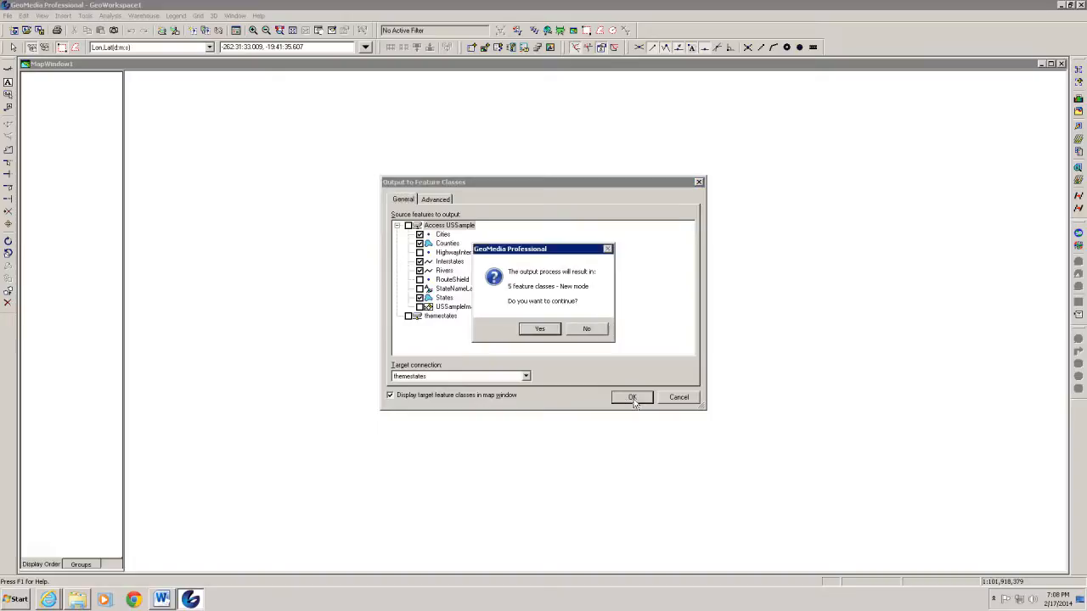
left_click(538, 325)
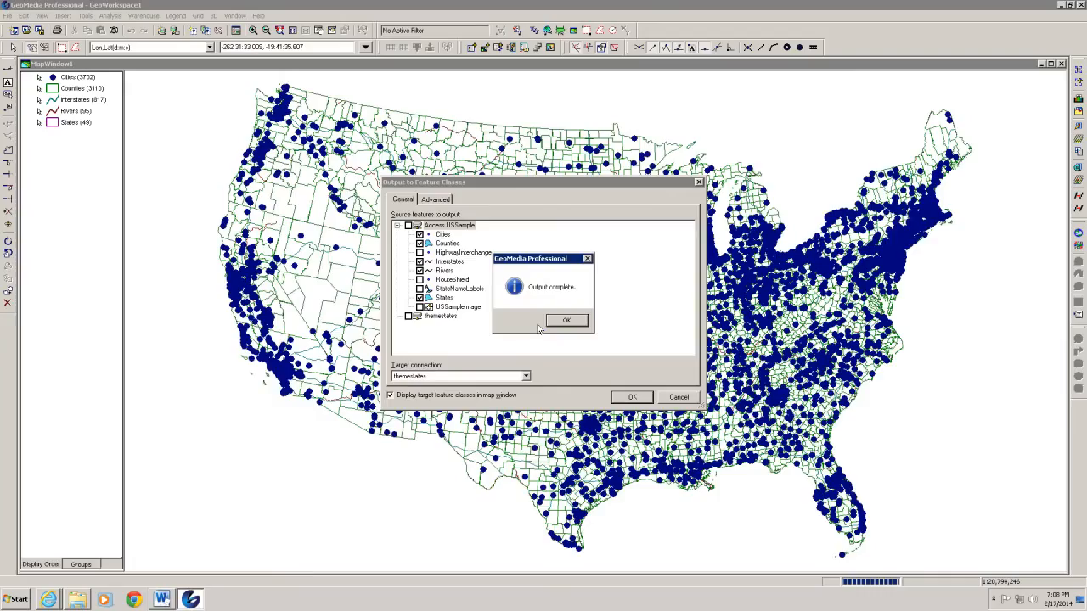
left_click(567, 326)
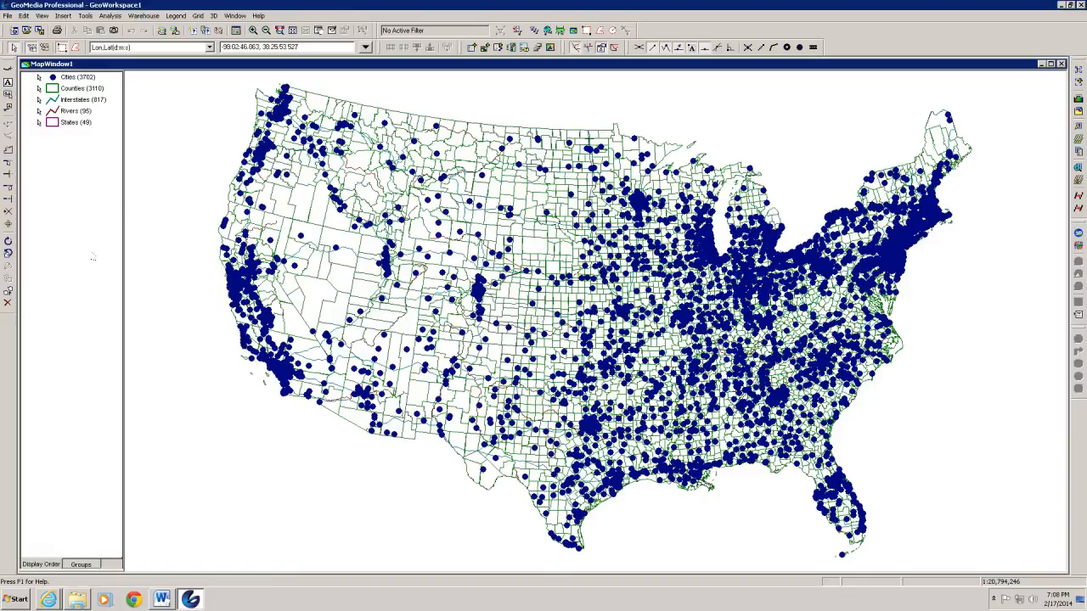
Delete the Access USSample connection from the warehouse connections list
left_click(142, 16)
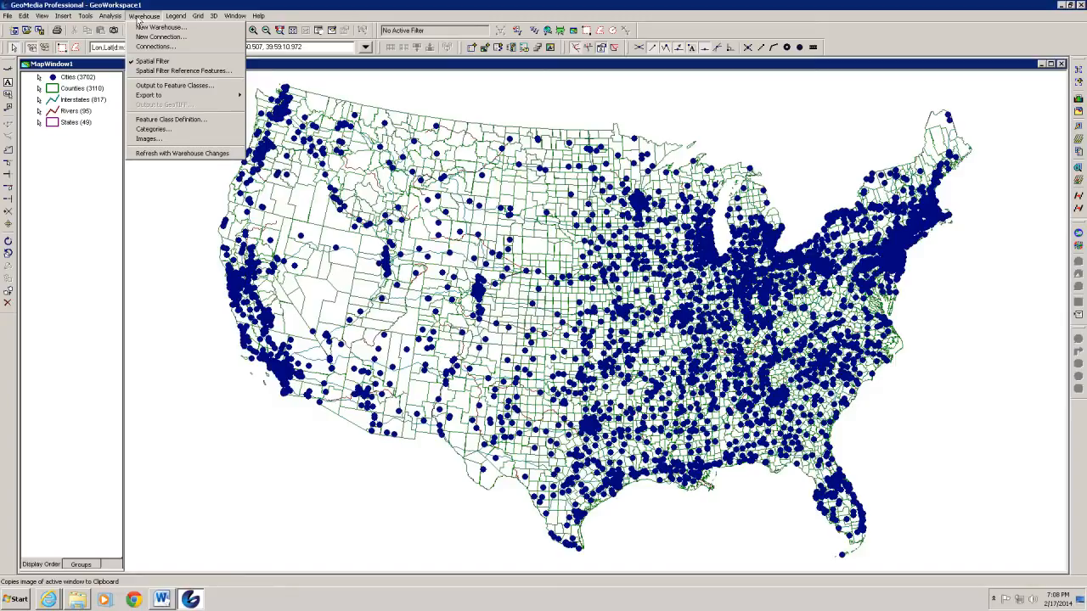
left_click(153, 47)
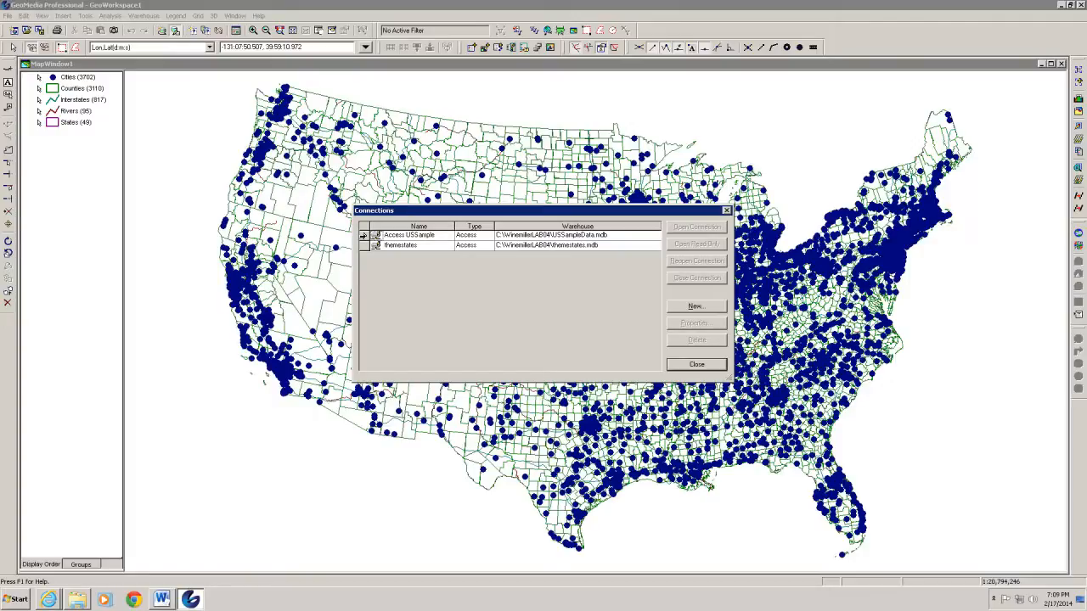
left_click(363, 236)
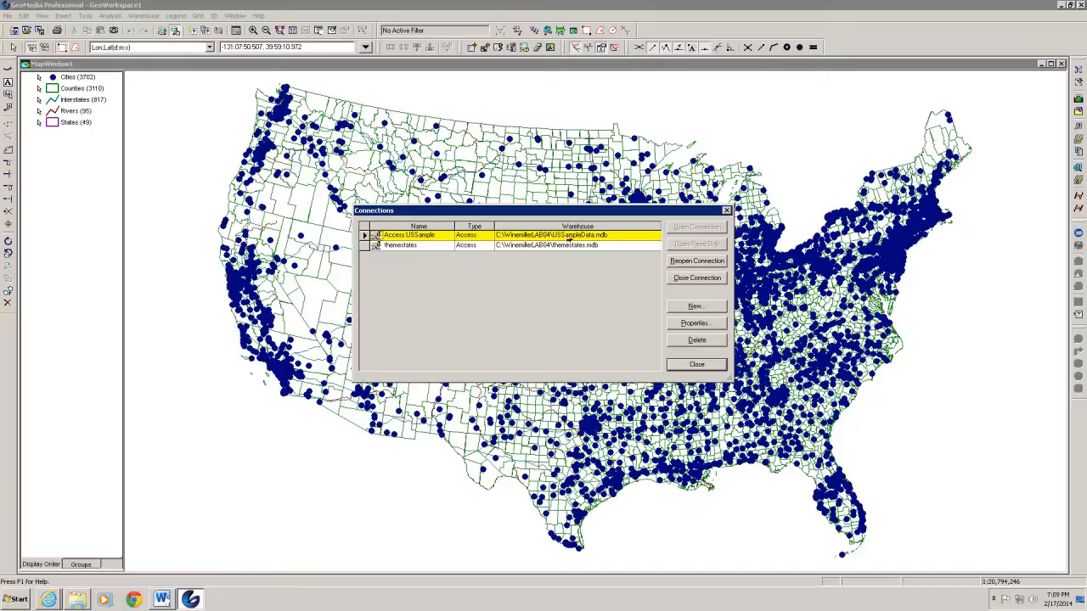
left_click(695, 341)
left_click(587, 324)
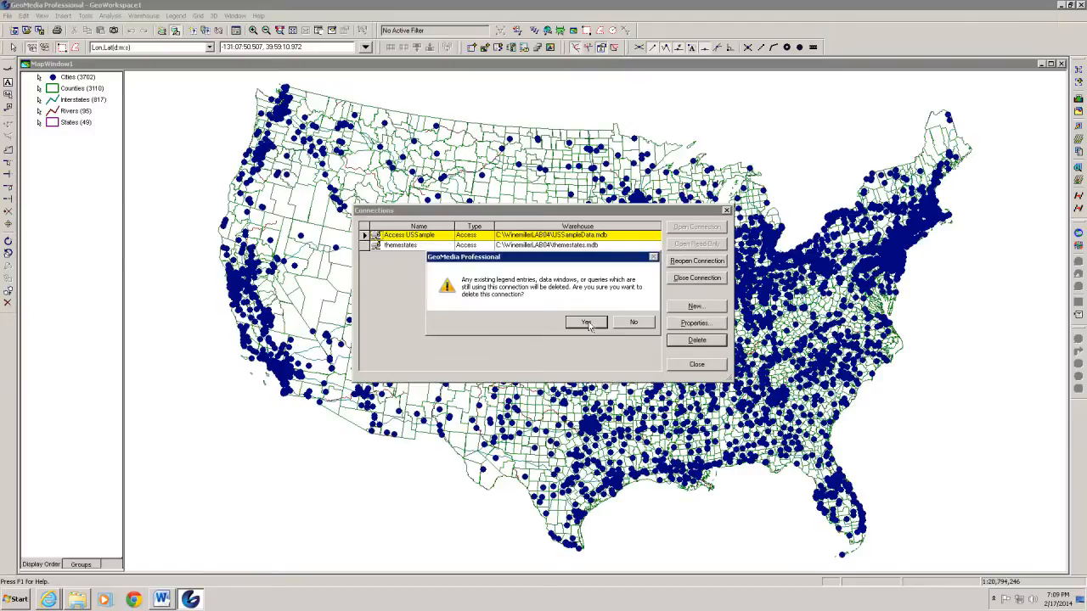
left_click(587, 324)
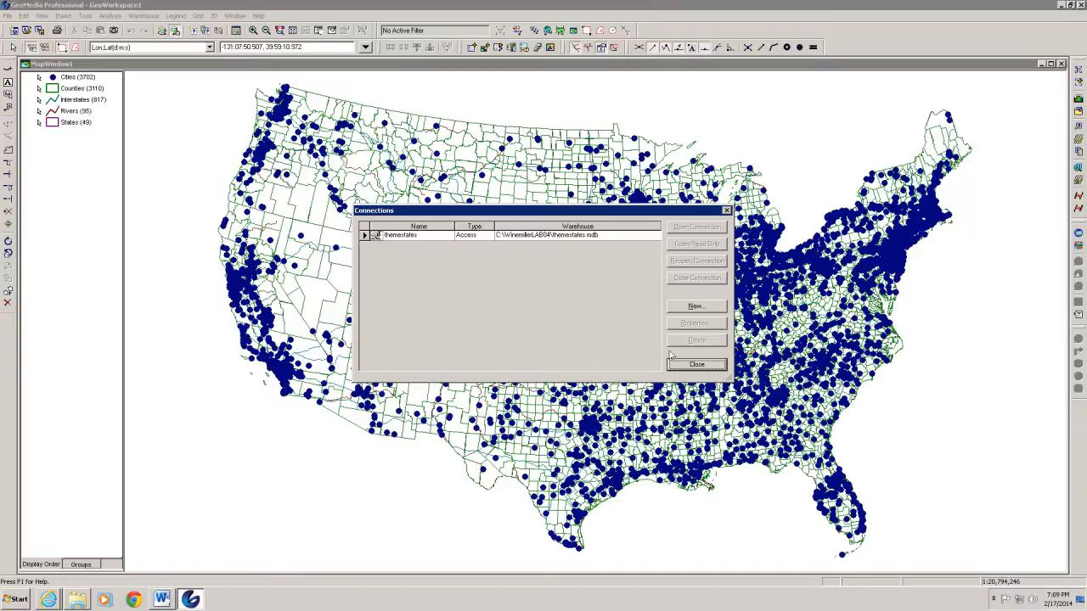
left_click(696, 364)
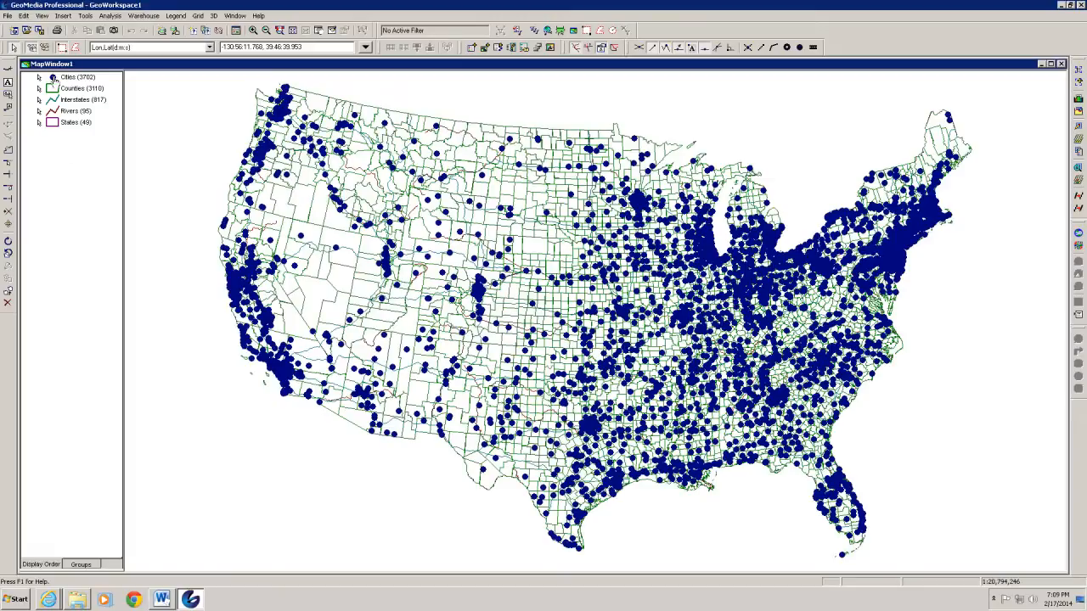
Reduce the Cities symbol size to 3.000 pt and apply it
double_click(54, 77)
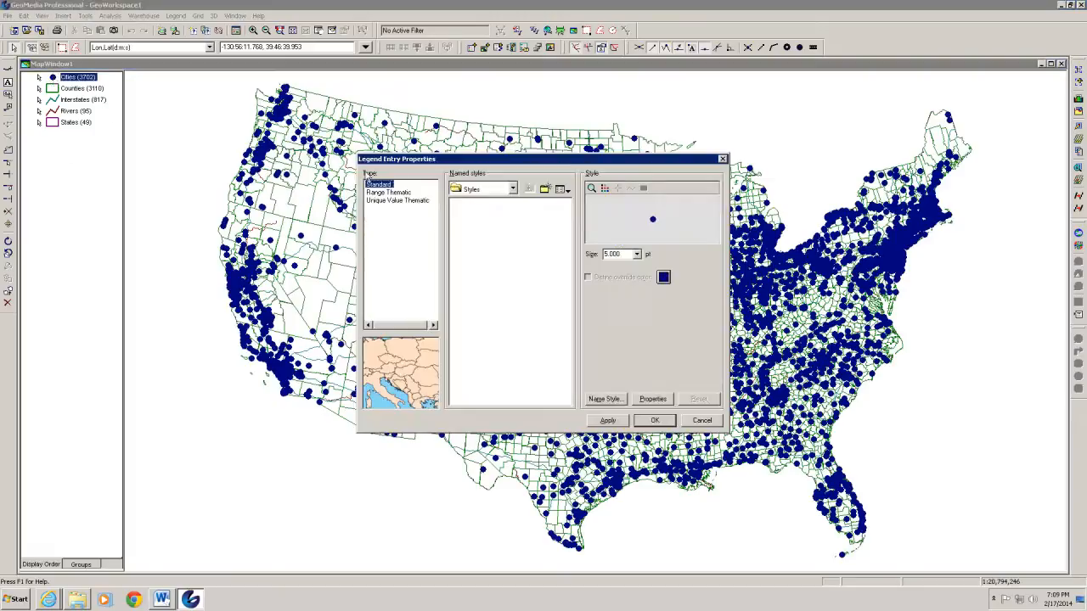
left_click(637, 254)
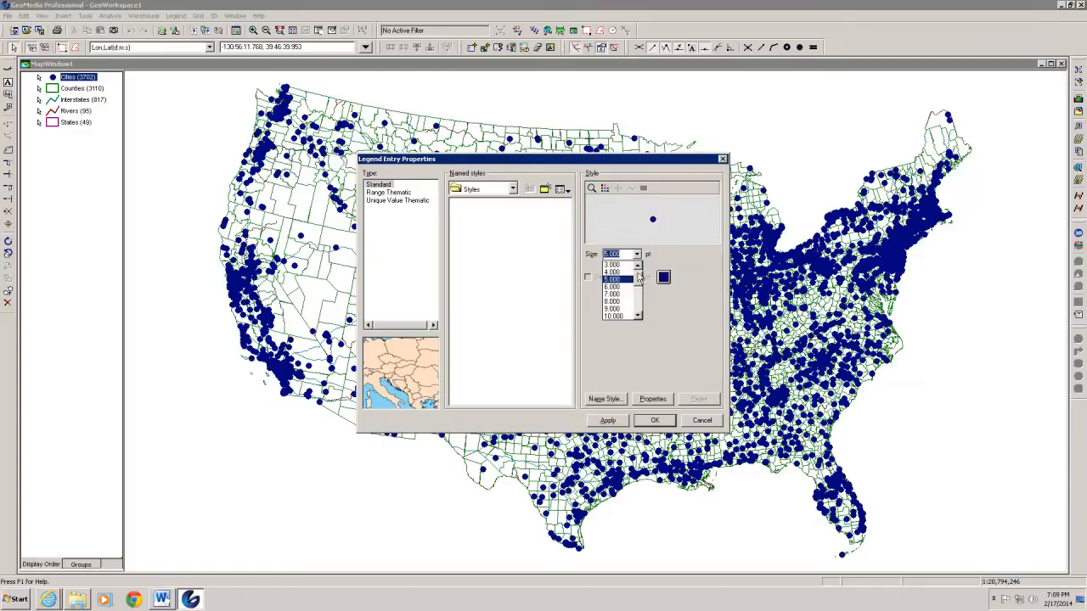
left_click(613, 271)
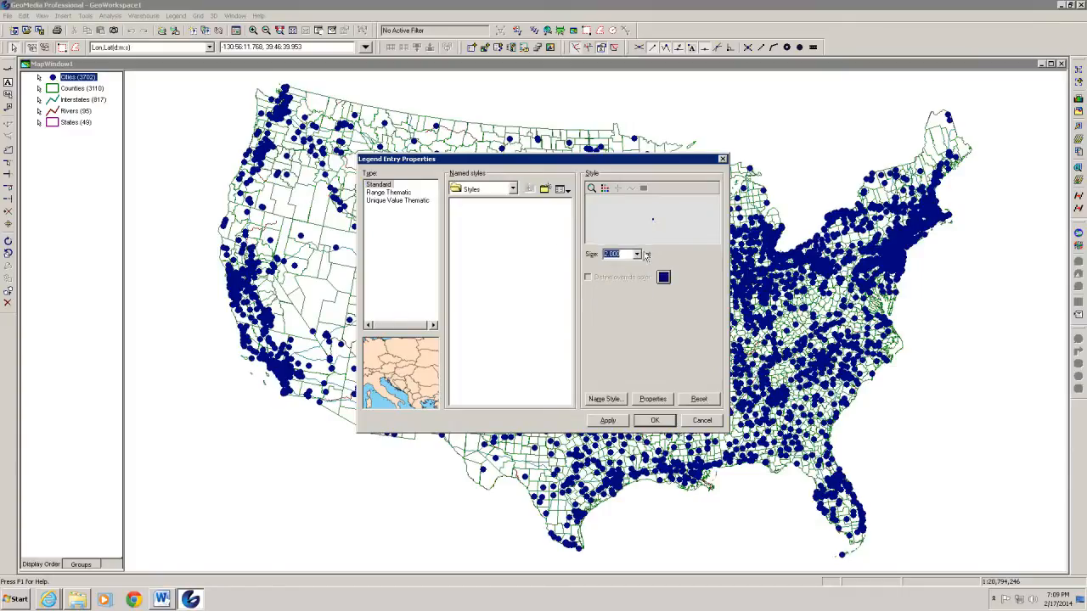
left_click(637, 254)
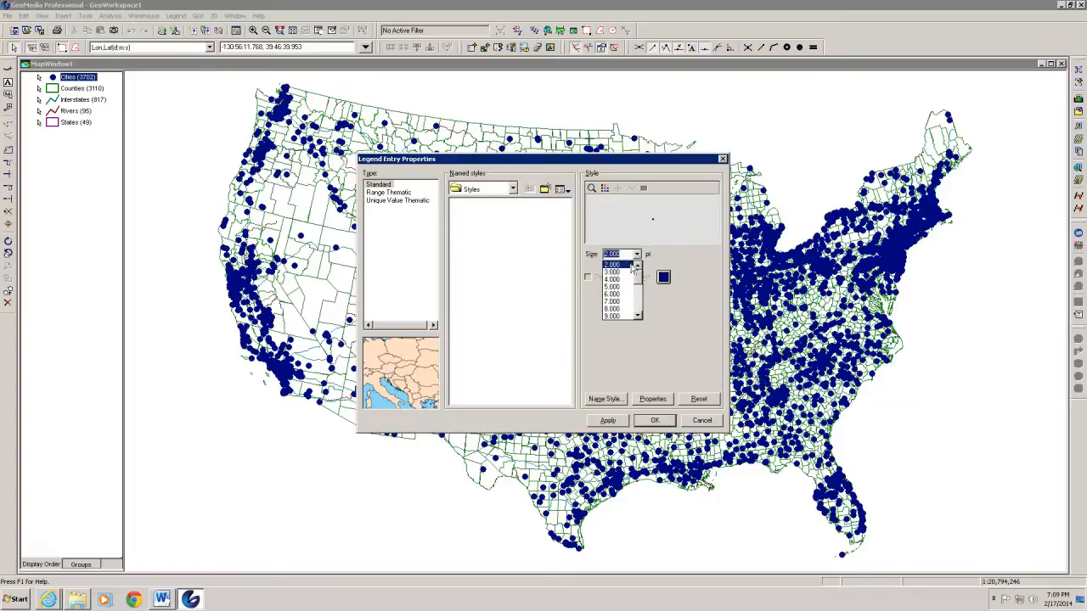
left_click(629, 272)
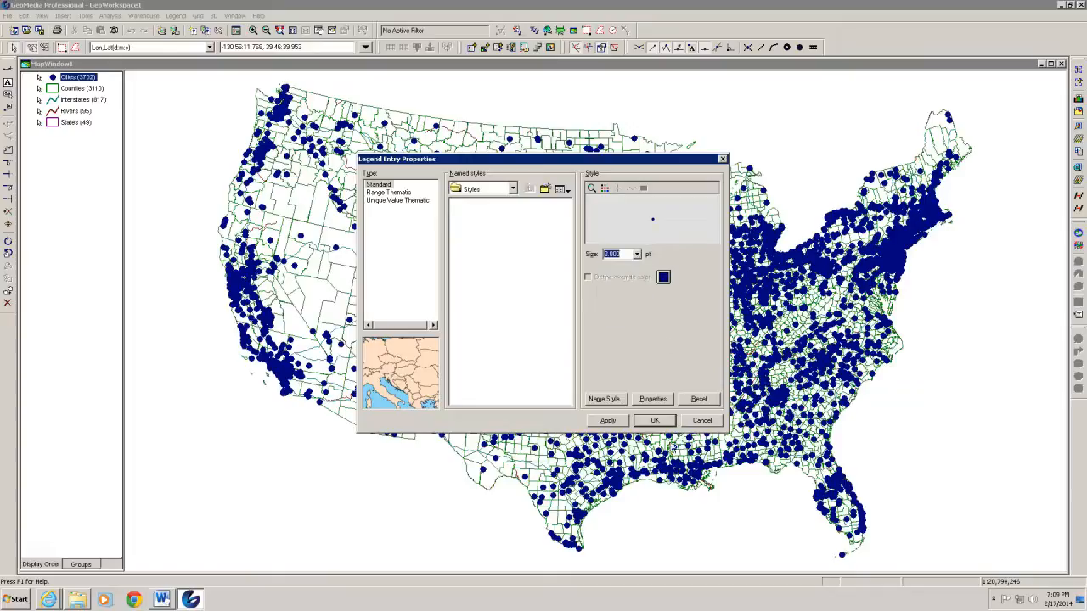
left_click(608, 422)
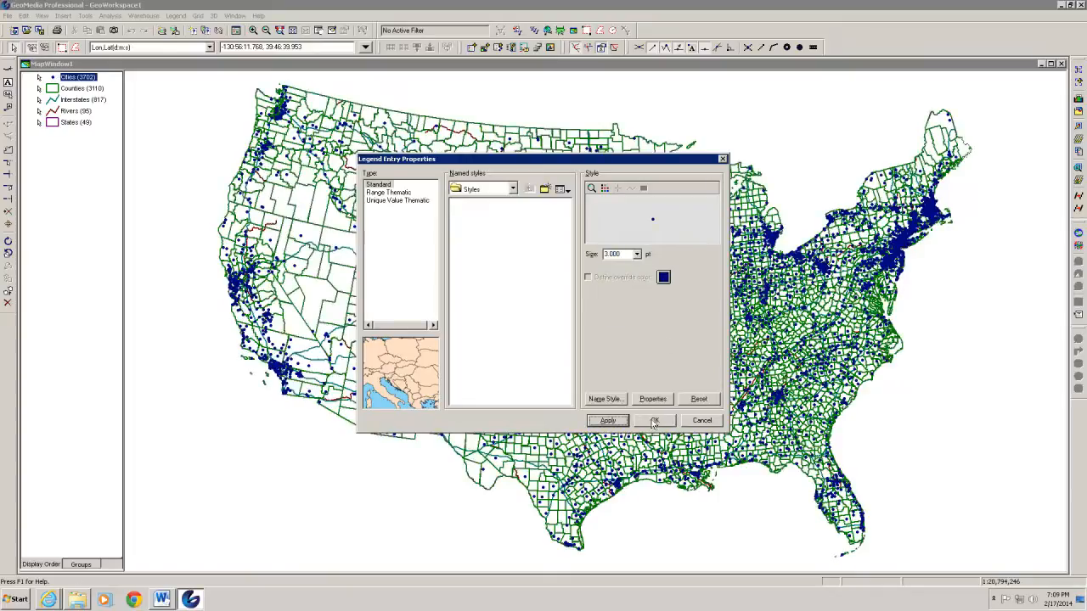
left_click(655, 420)
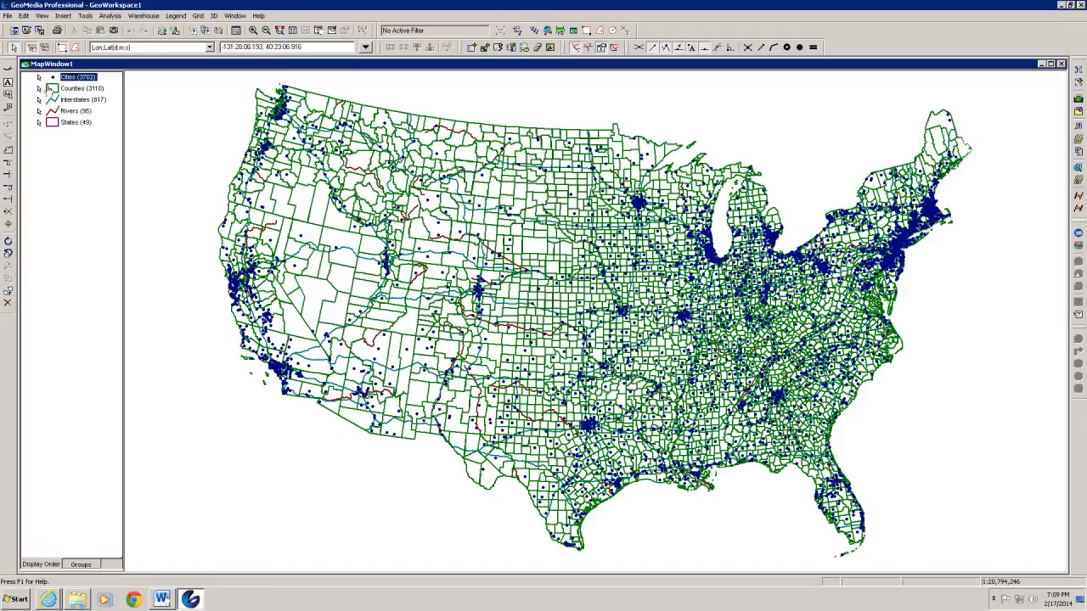
Give Counties black boundaries with a 0.025 pt width
double_click(51, 88)
left_click(596, 320)
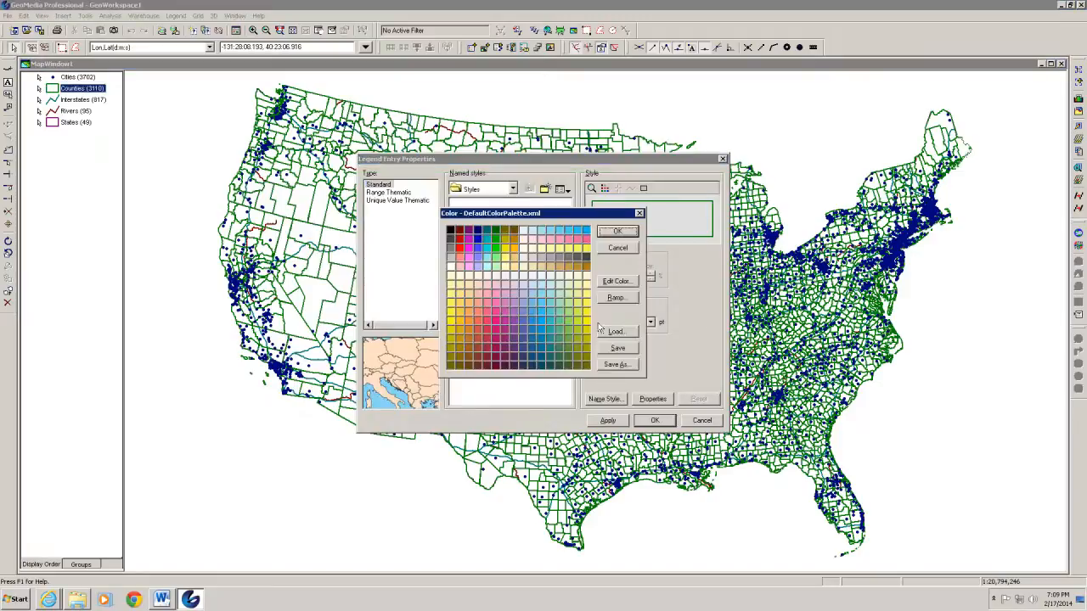
left_click(452, 231)
left_click(626, 236)
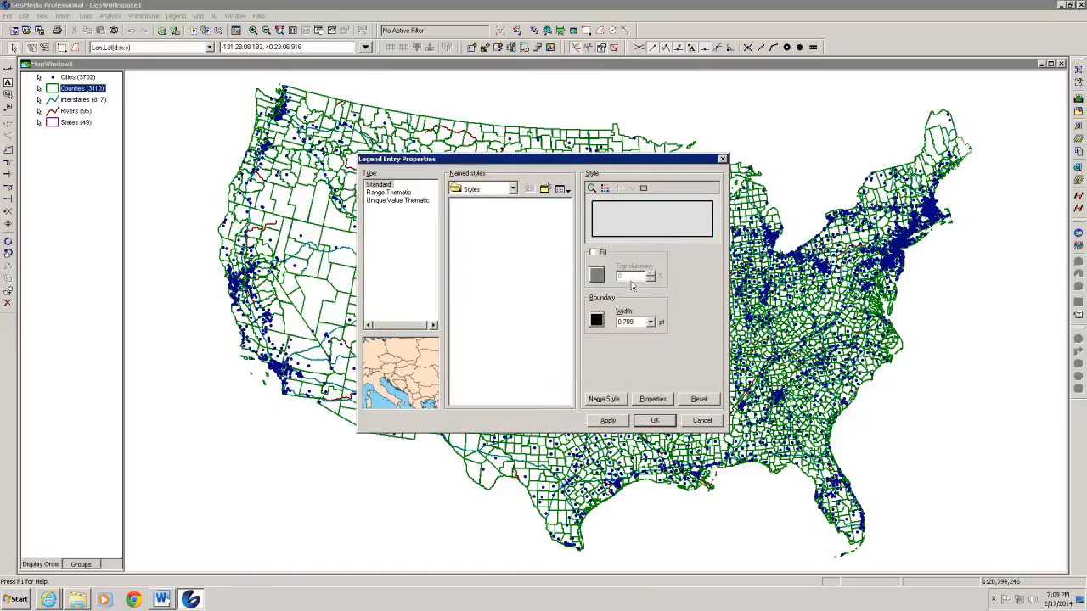
double_click(641, 323)
type("0")
left_click(602, 421)
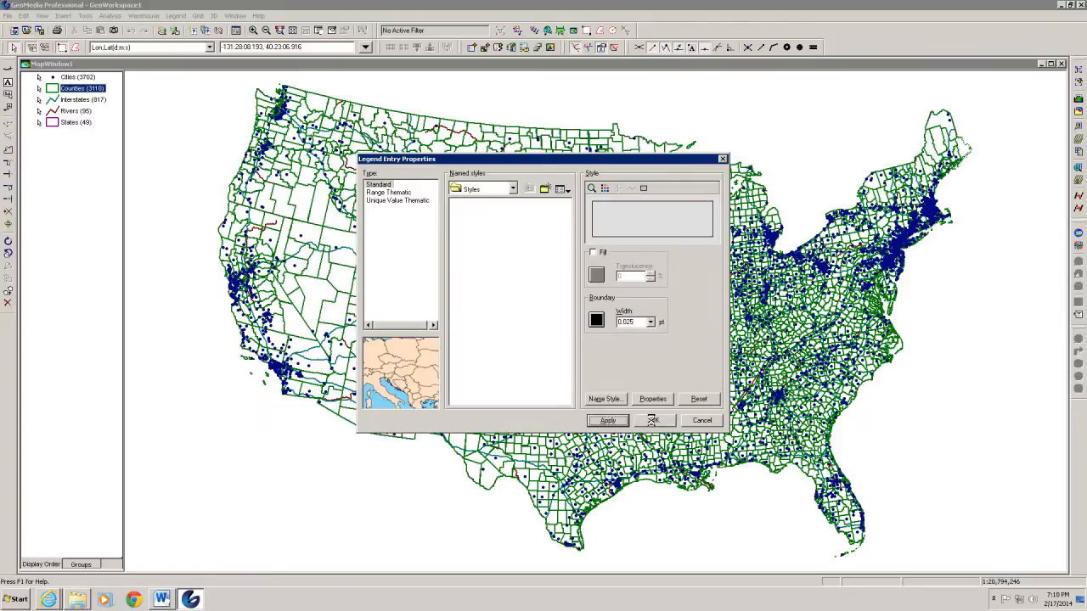
left_click(655, 421)
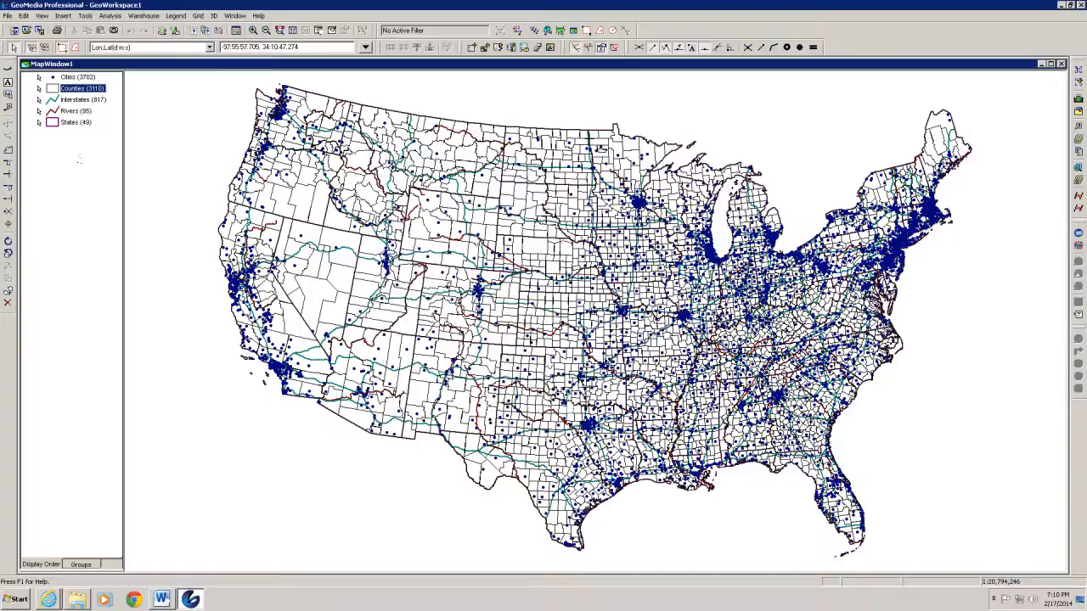
Color the Interstates lines red
double_click(54, 102)
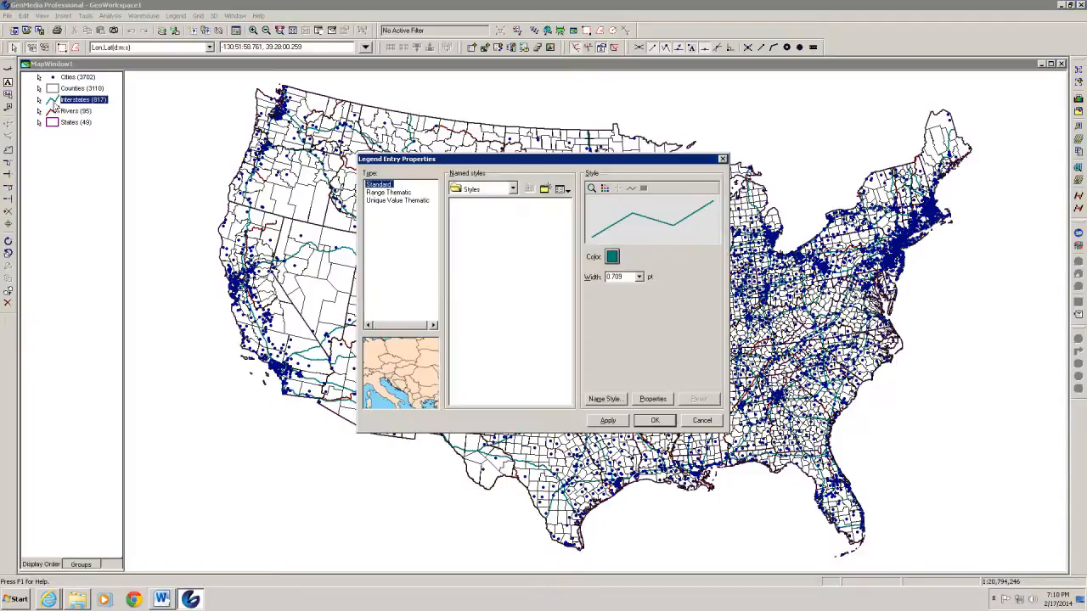
left_click(613, 257)
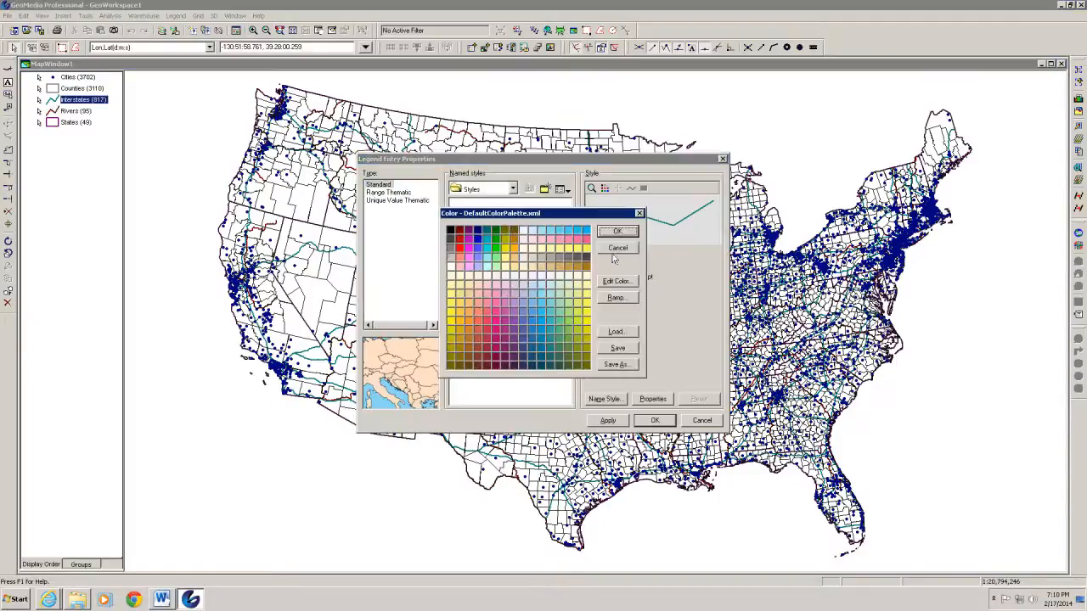
left_click(459, 247)
left_click(617, 232)
left_click(609, 420)
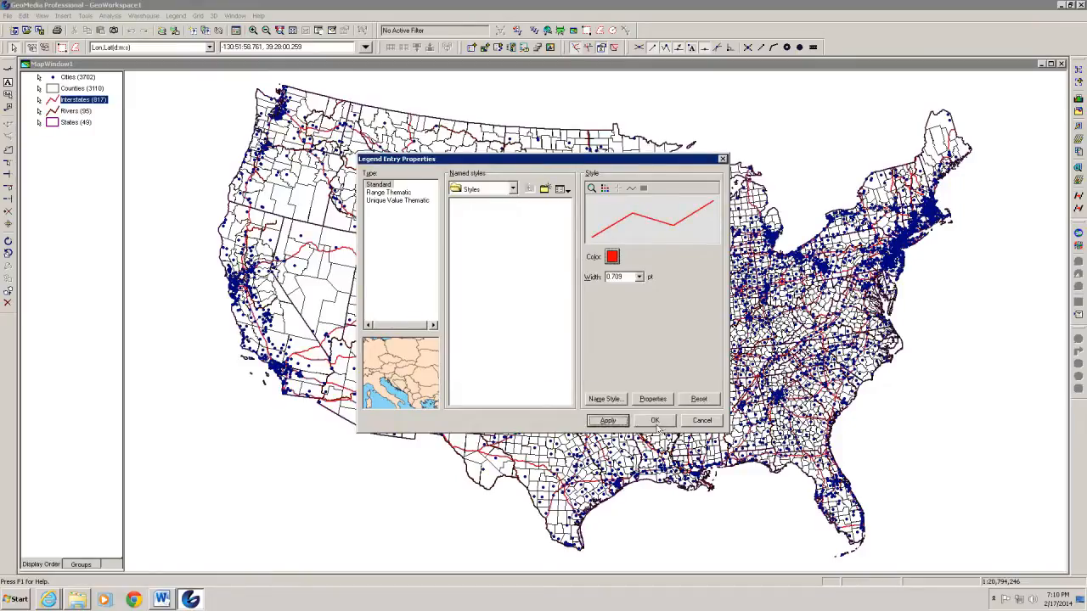
left_click(655, 420)
Color the Rivers lines light blue
double_click(51, 113)
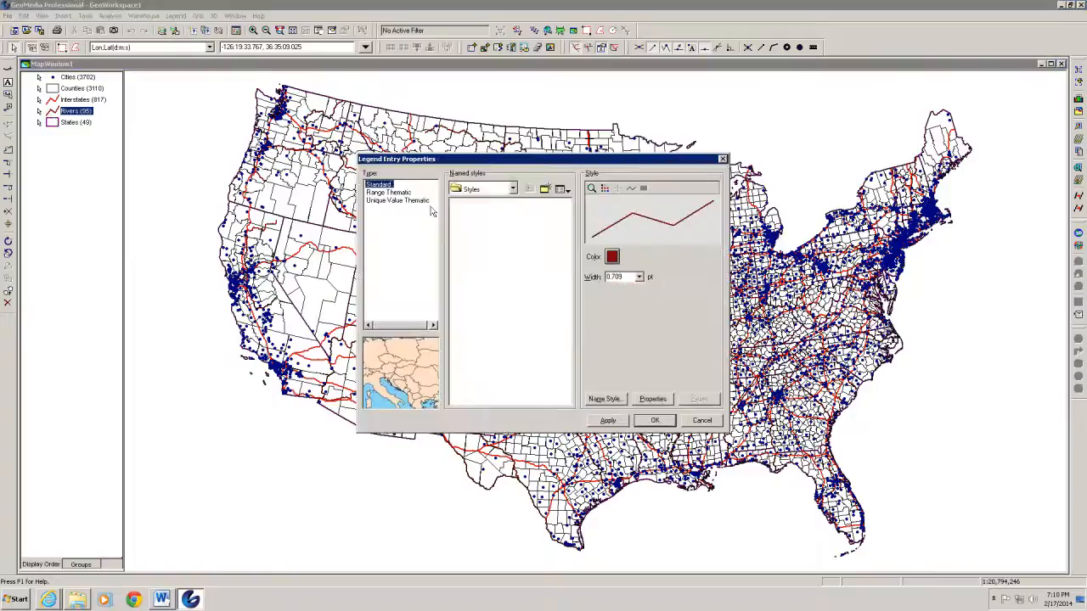
left_click(611, 257)
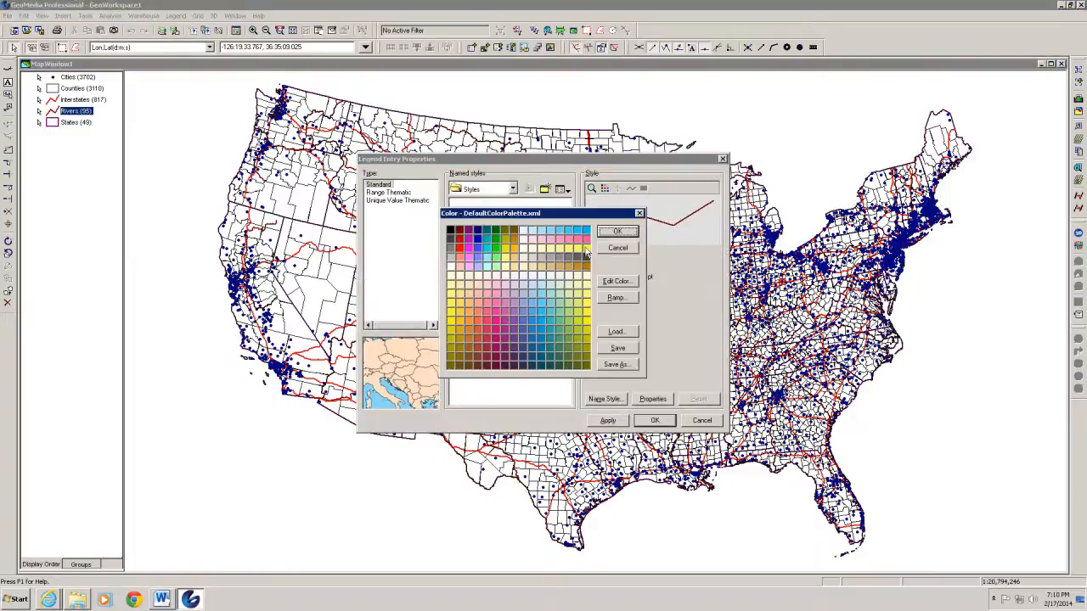
left_click(575, 232)
left_click(615, 233)
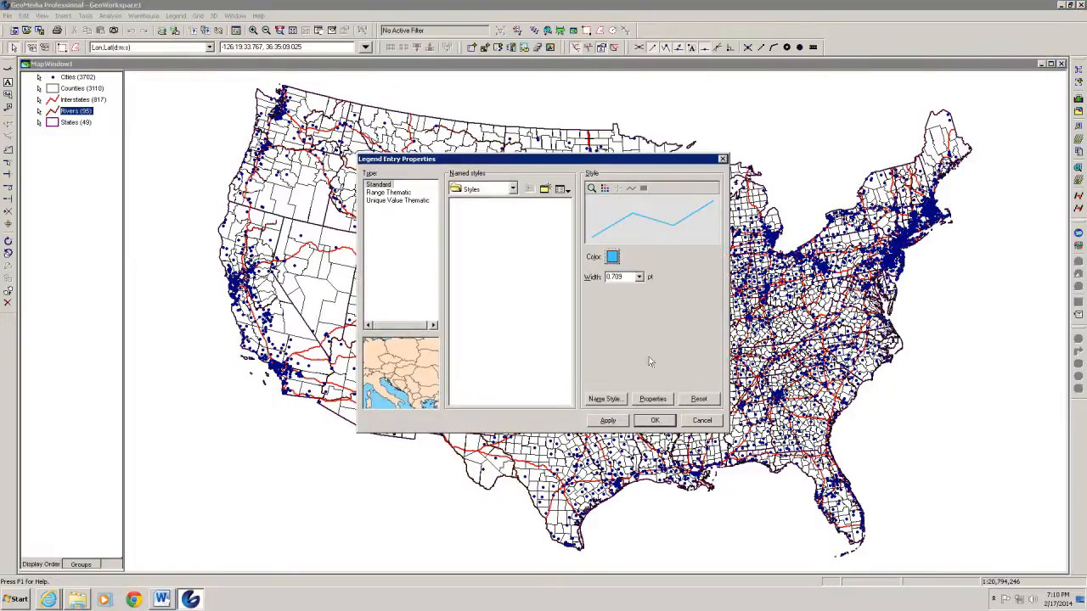
left_click(608, 421)
left_click(655, 420)
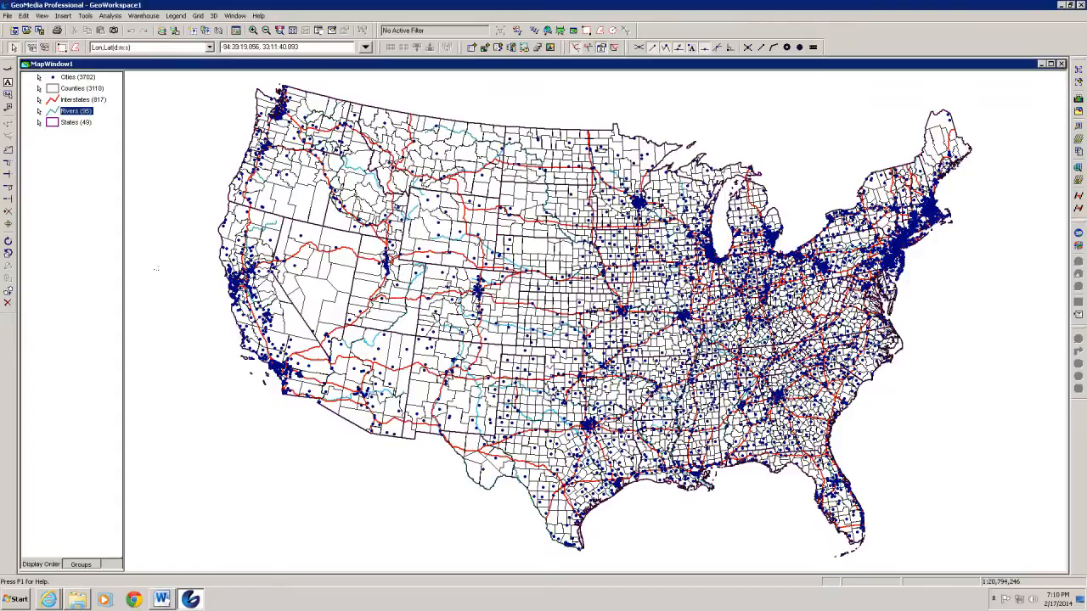
double_click(53, 123)
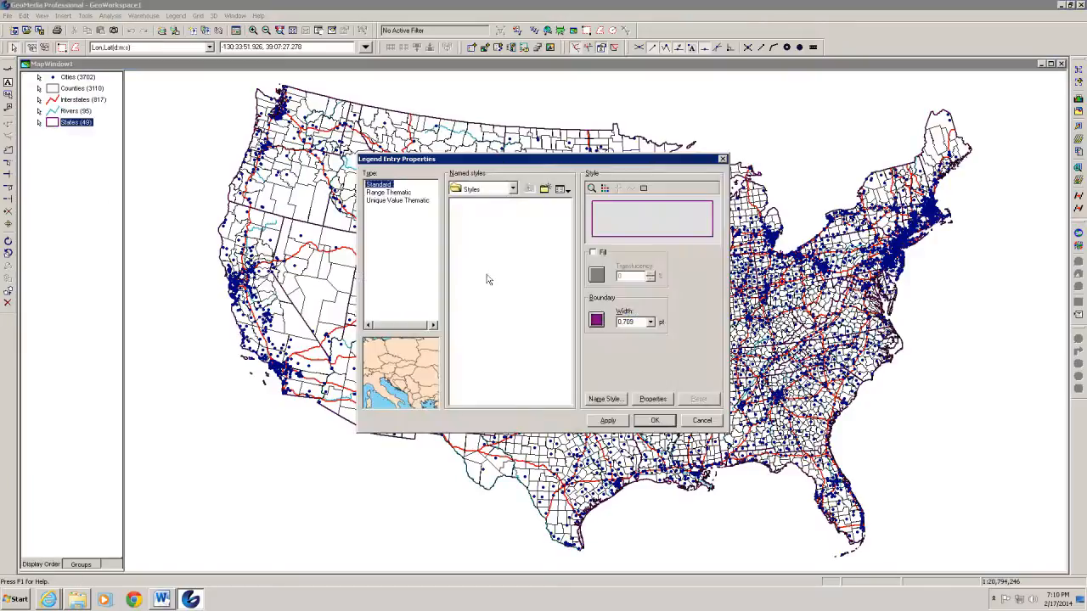
Give States black 0.025 pt boundaries, then clear the legend selection
left_click(597, 320)
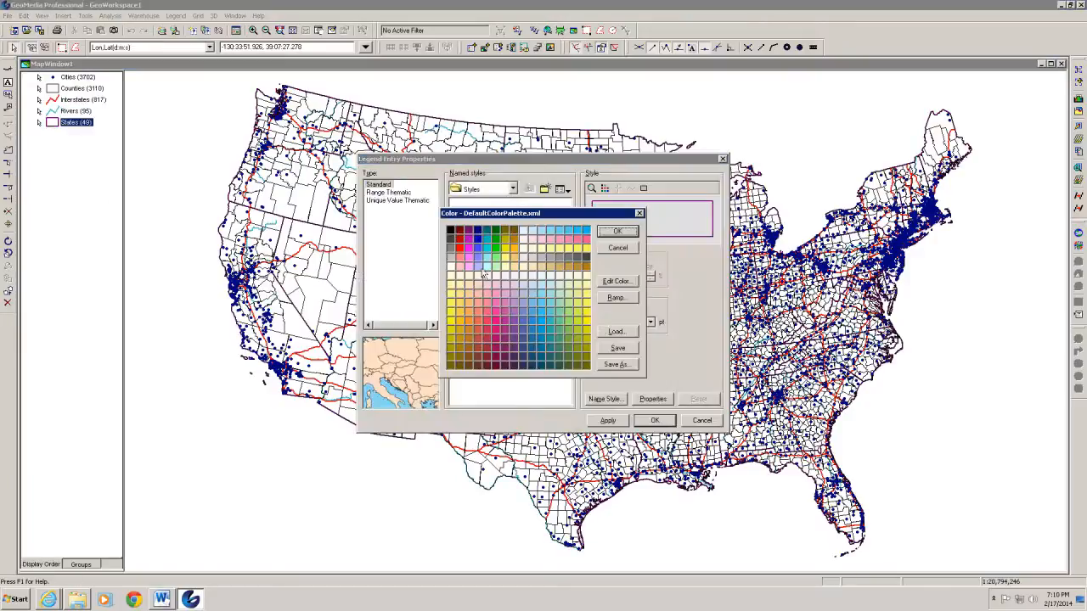
left_click(451, 233)
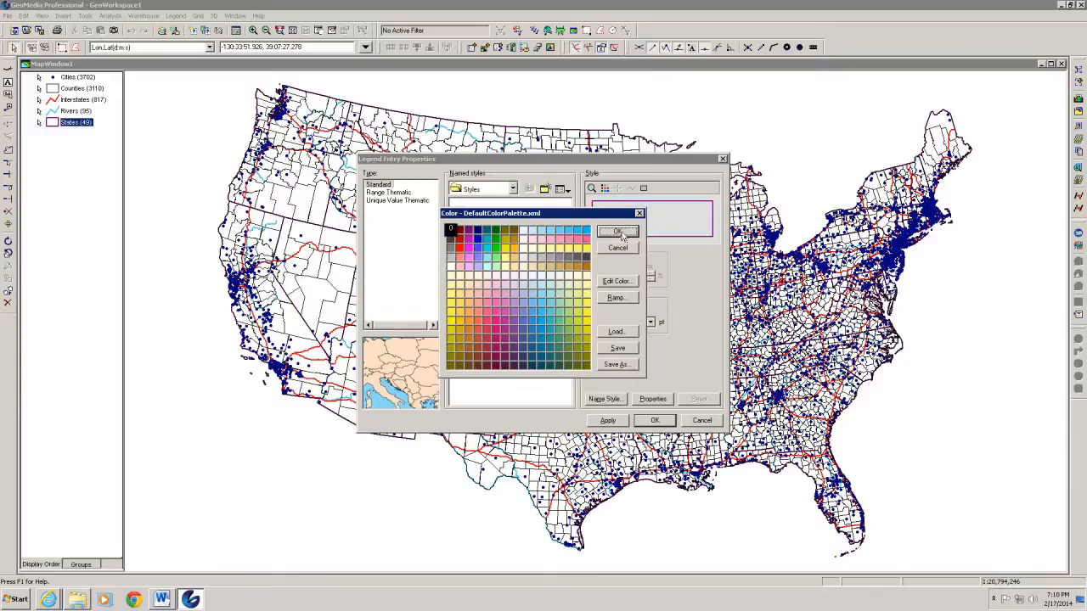
left_click(618, 231)
double_click(639, 322)
type("0.025")
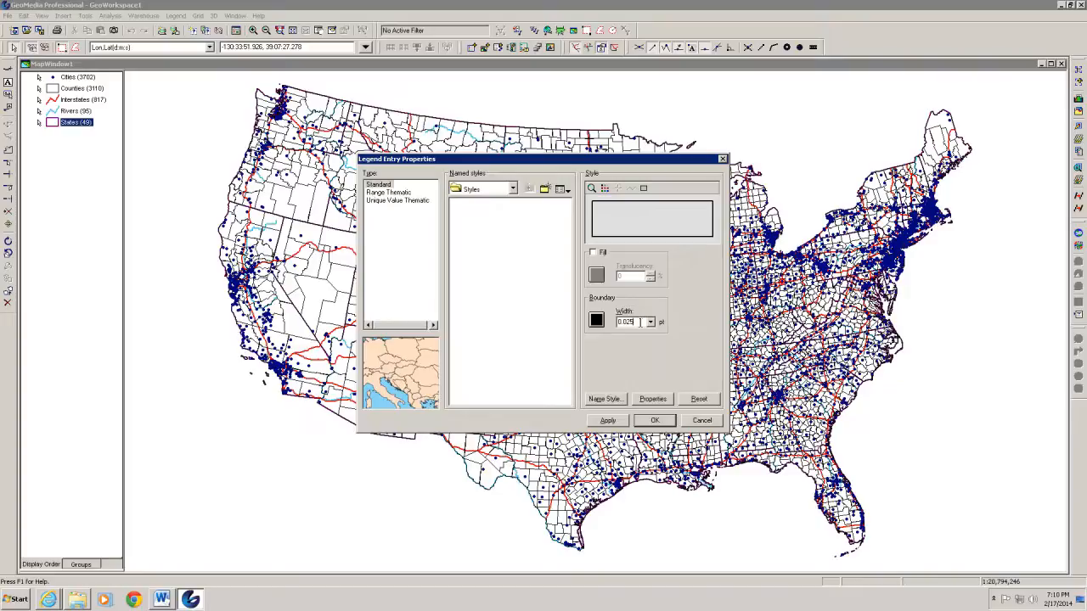
left_click(612, 421)
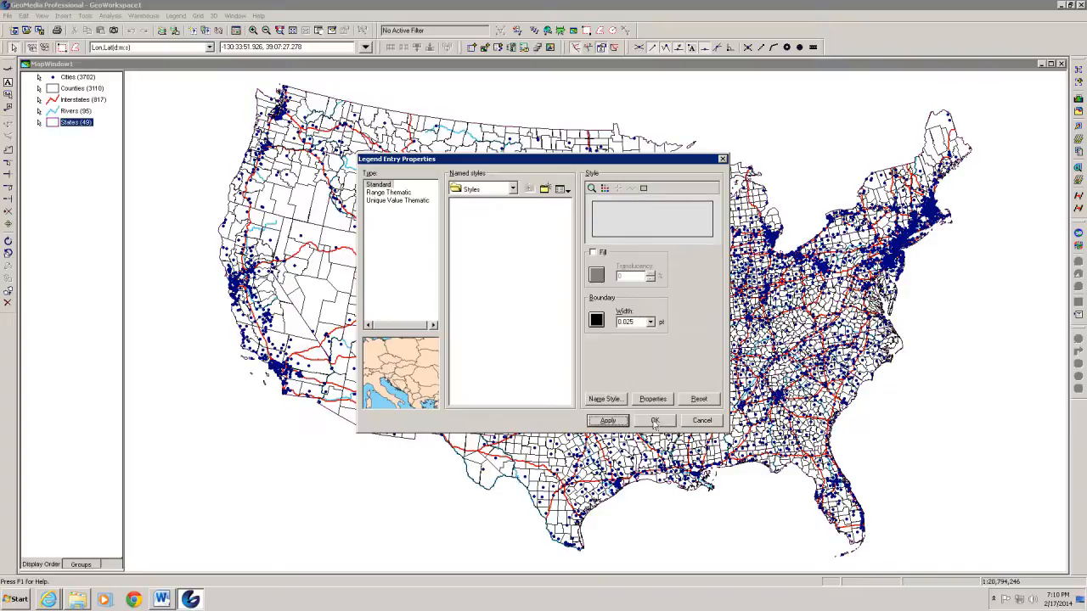
left_click(655, 422)
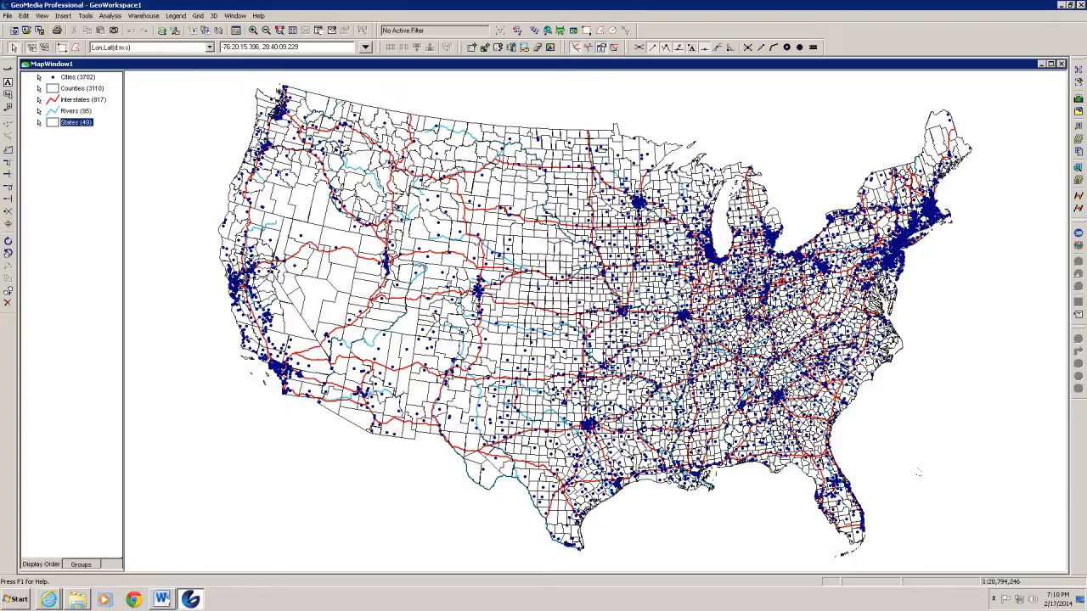
left_click(46, 190)
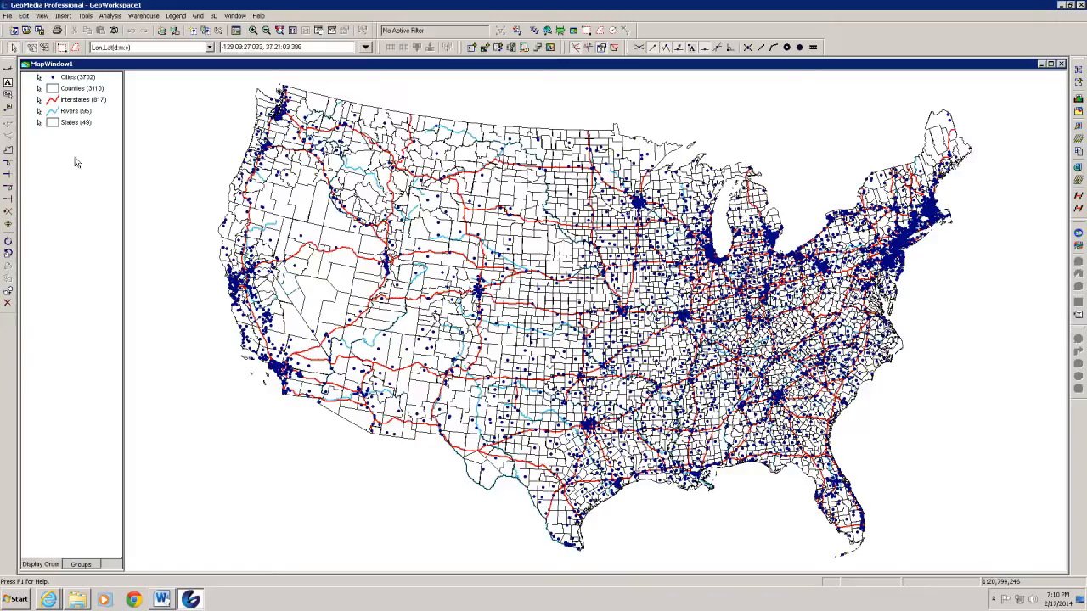
Start a new feature class in themestates named Map_Label
left_click(154, 21)
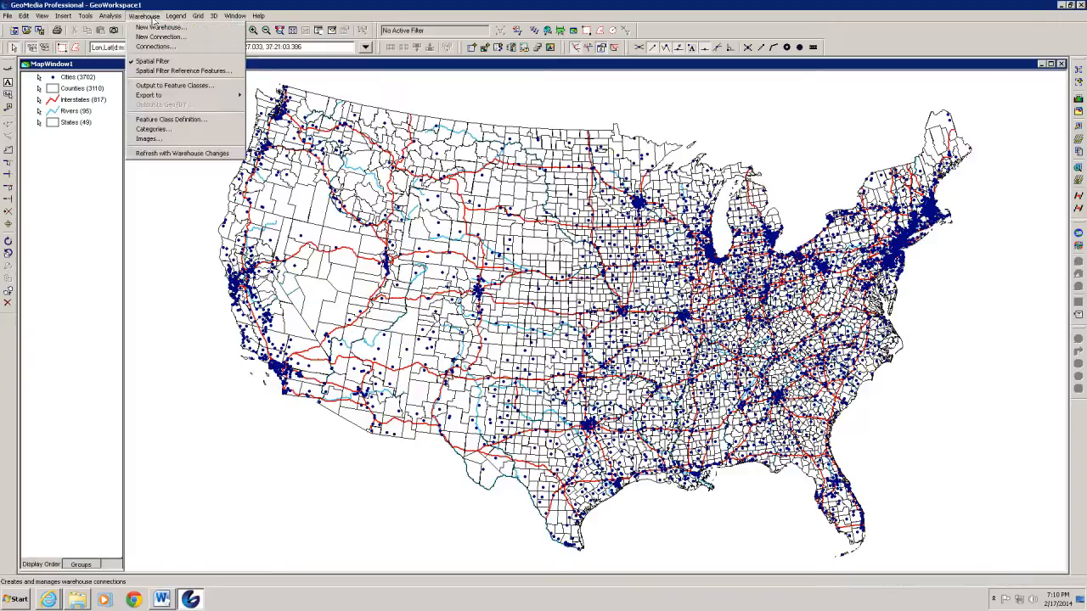
left_click(173, 120)
left_click(460, 241)
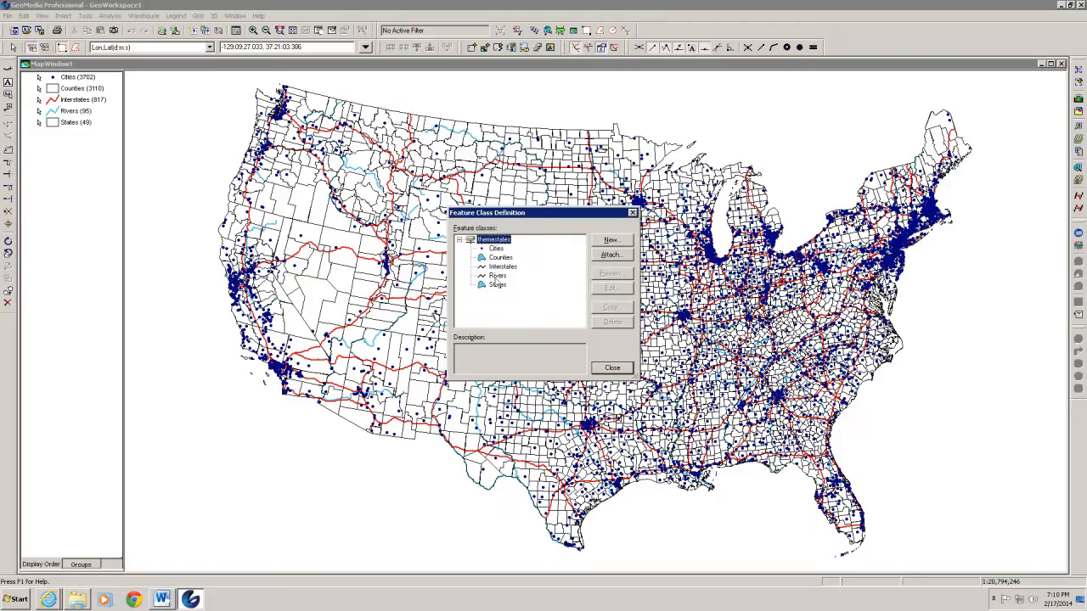
left_click(612, 241)
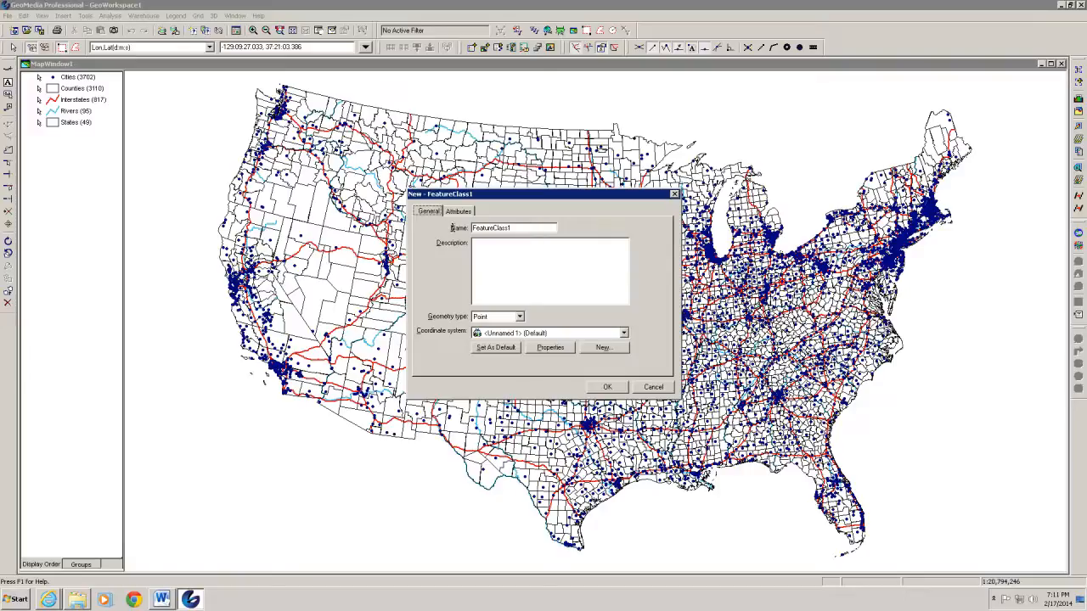
left_click_drag(520, 228, 442, 227)
type("Map_Label")
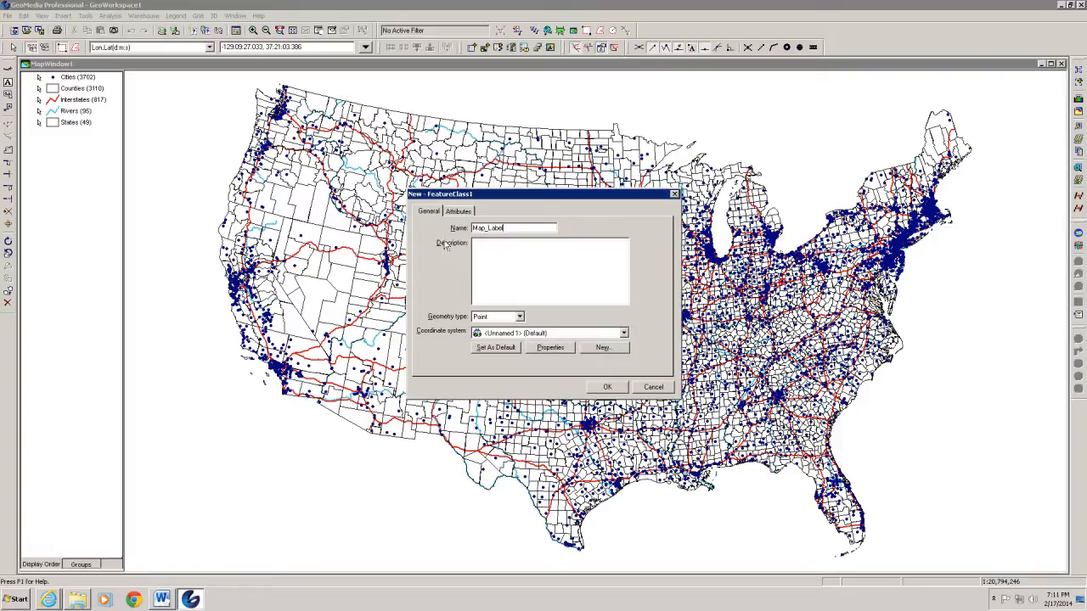
Make Map_Label a Text geometry class with an automatic primary key
left_click(521, 318)
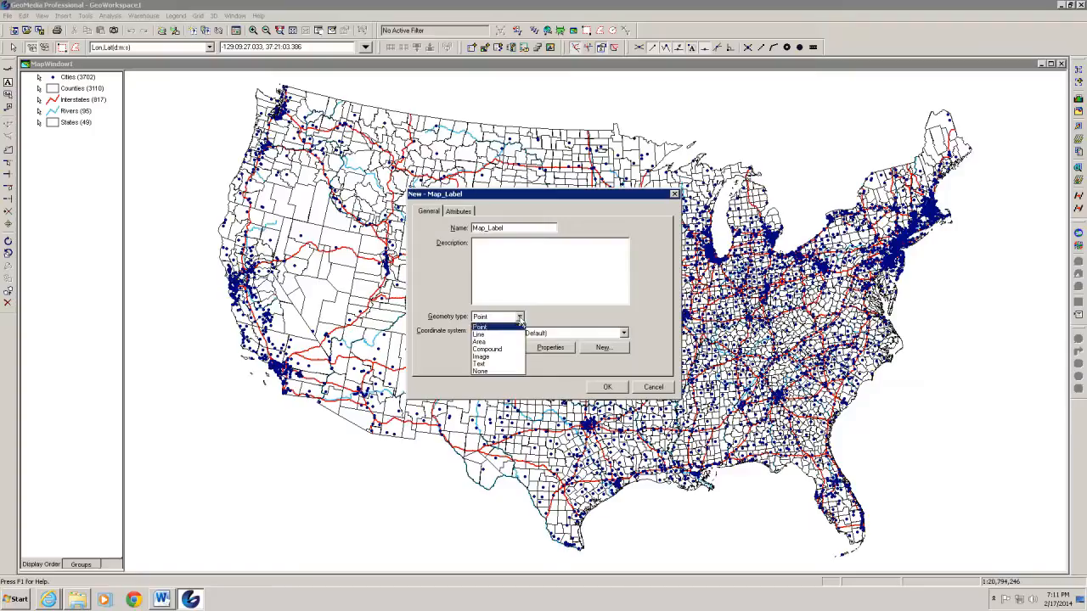
left_click(491, 368)
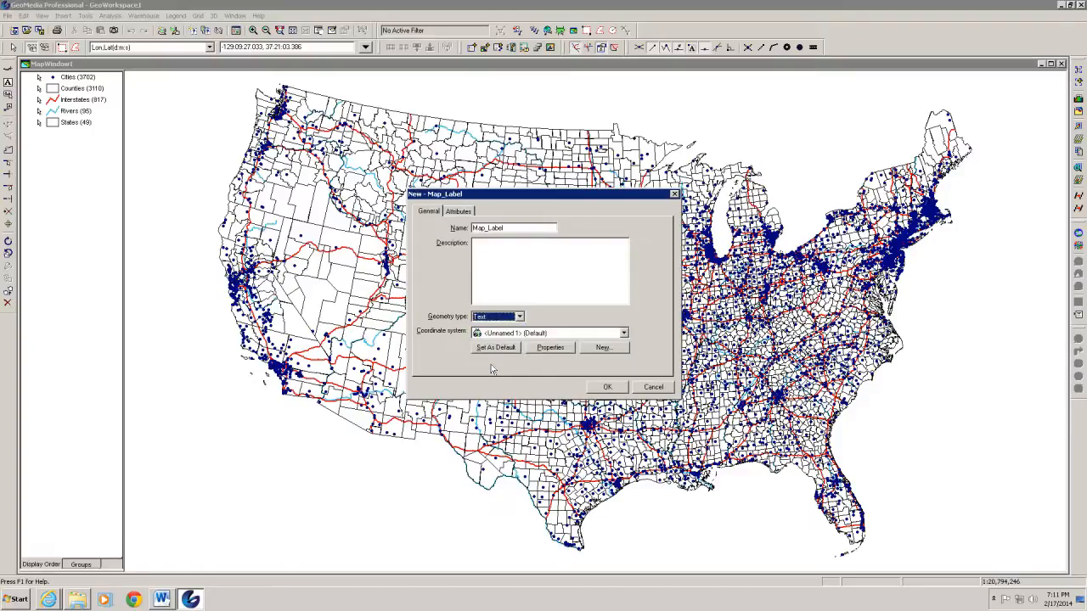
left_click(605, 388)
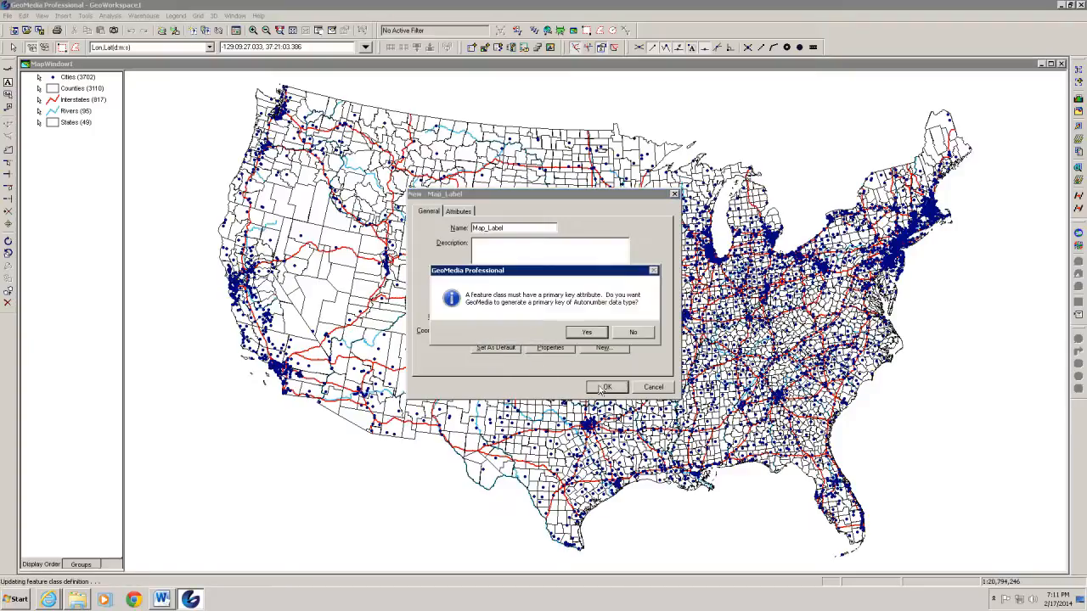
left_click(587, 332)
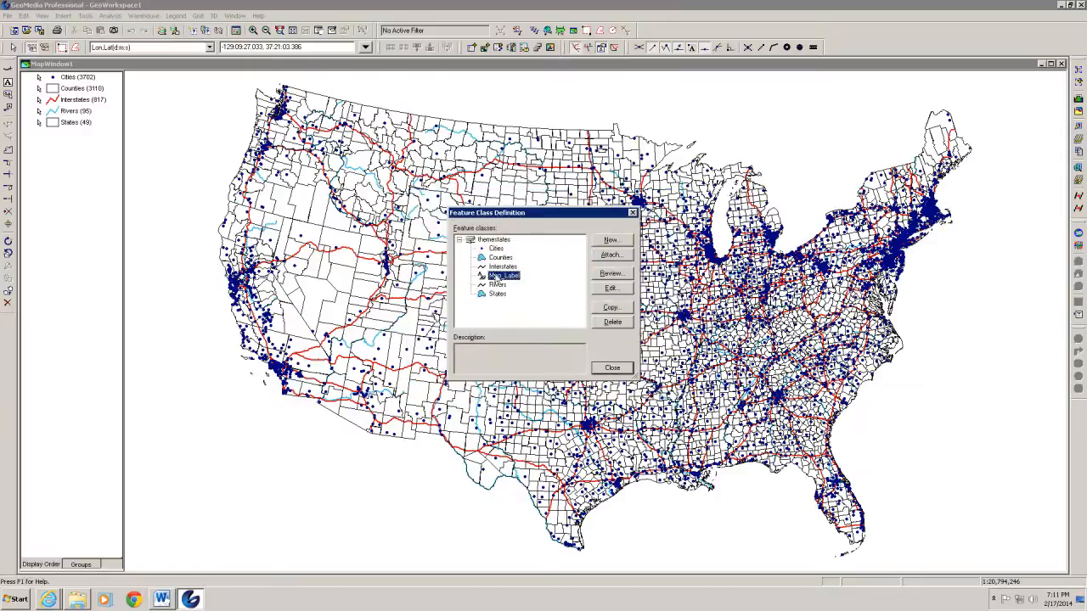
left_click(615, 370)
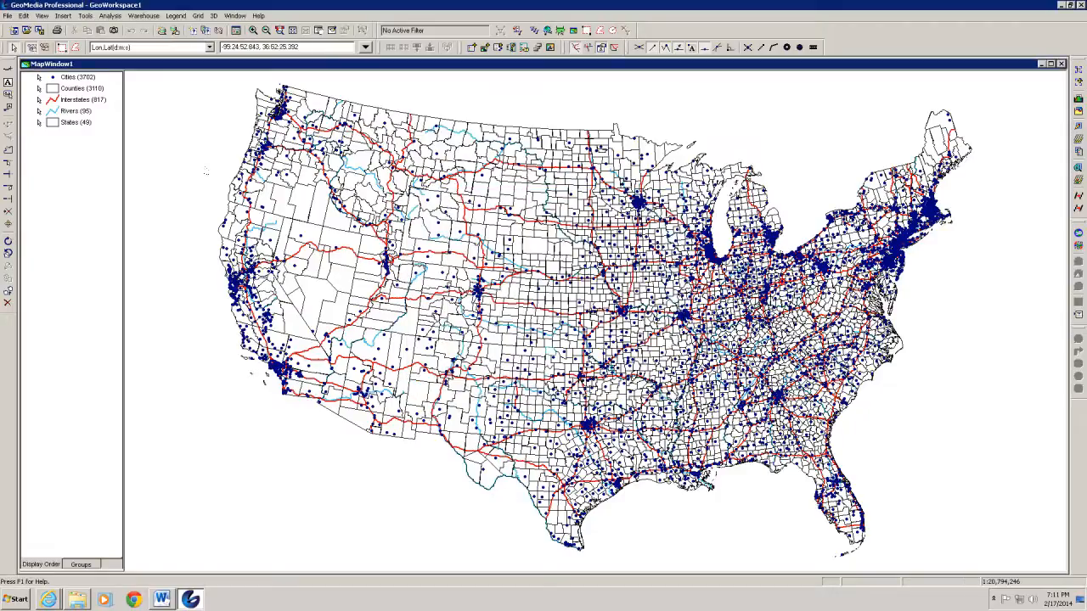
Start inserting text, zooming the map out once to leave room around it
left_click(63, 16)
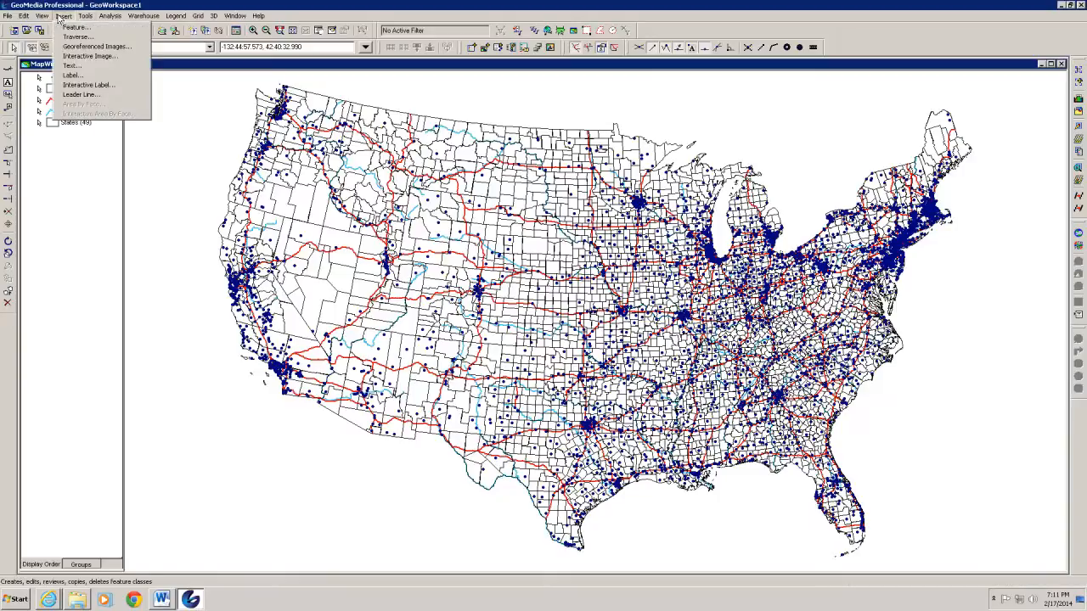
left_click(73, 66)
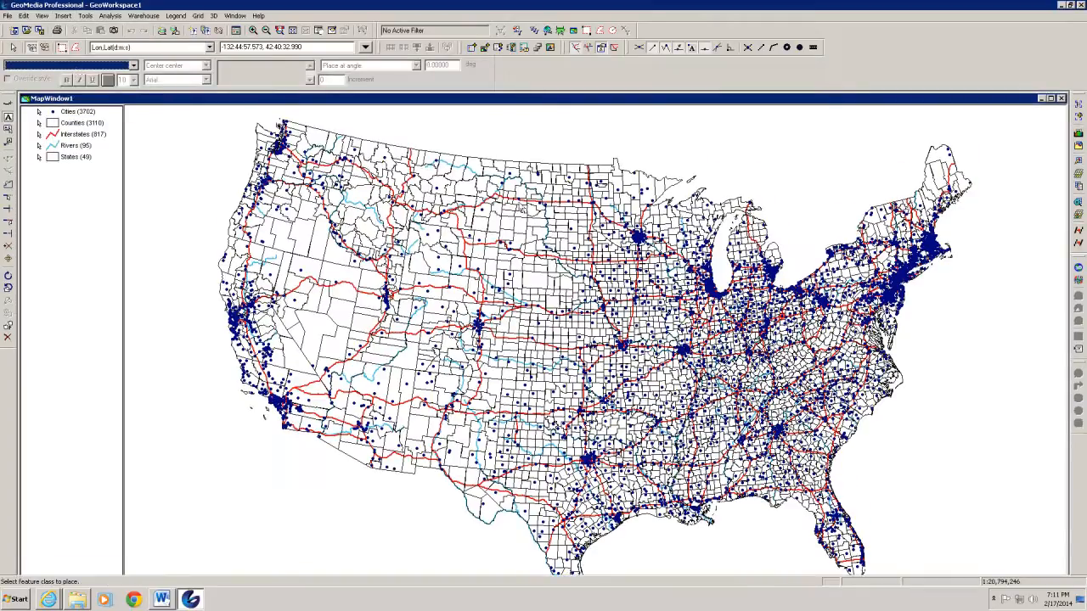
left_click(267, 32)
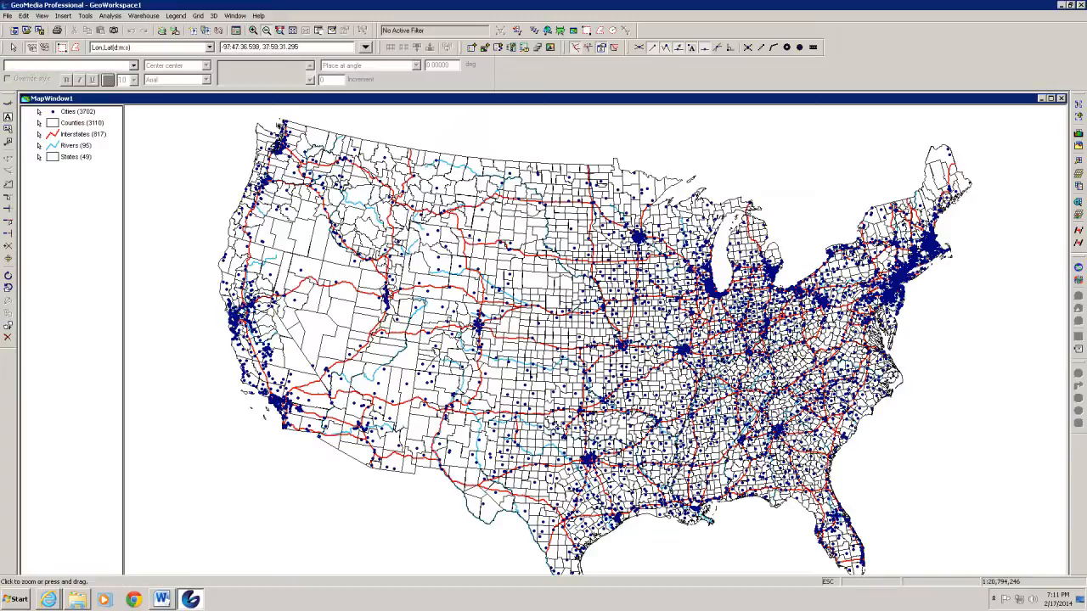
left_click(571, 357)
key("Escape")
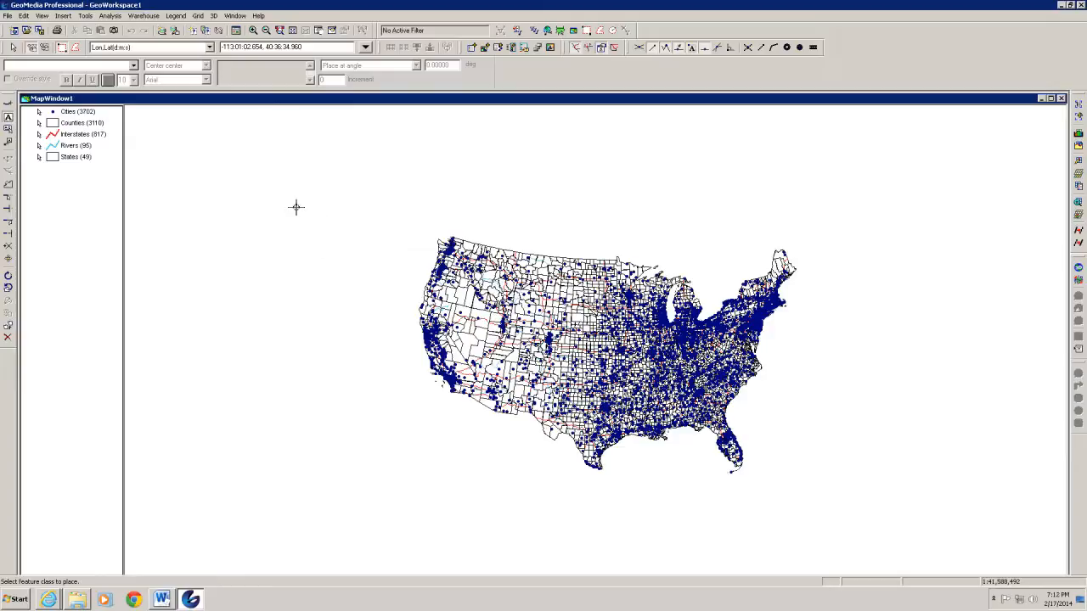
Put the new text in the Map_Label feature class with an overridden style
left_click(133, 66)
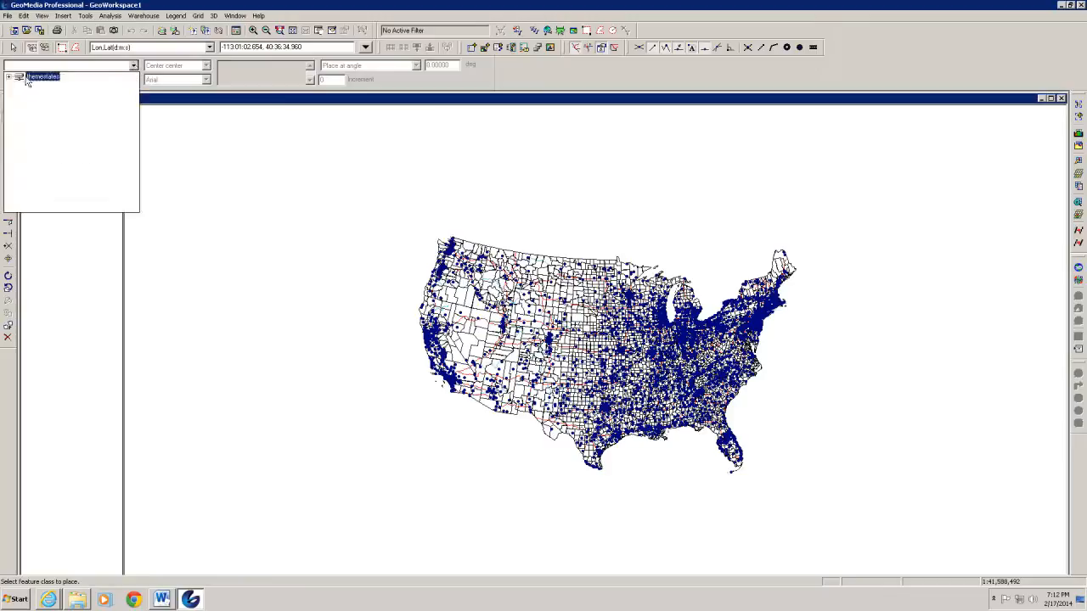
left_click(9, 77)
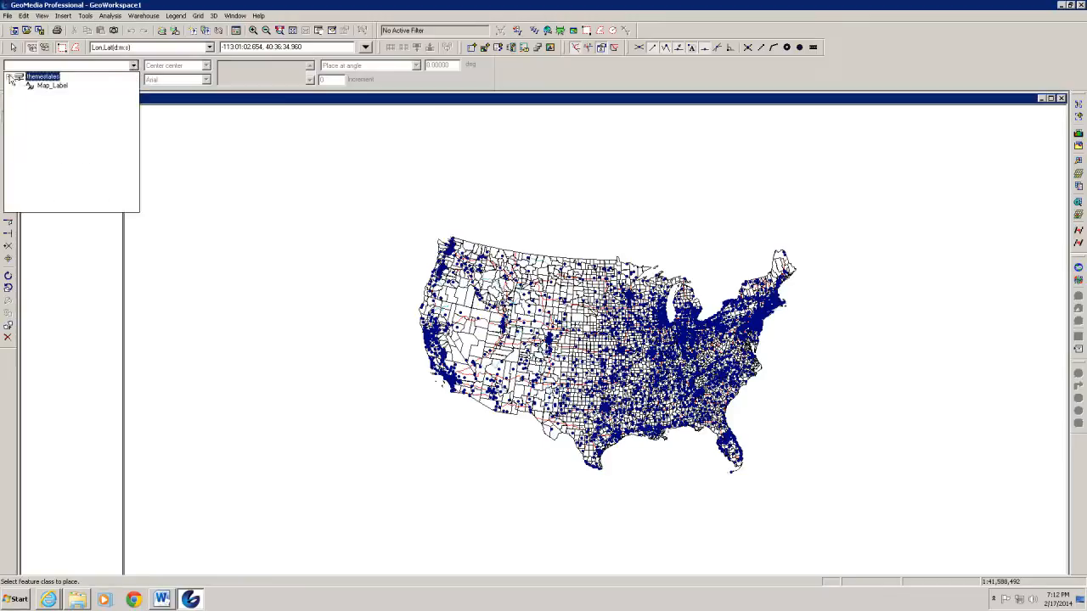
left_click(57, 88)
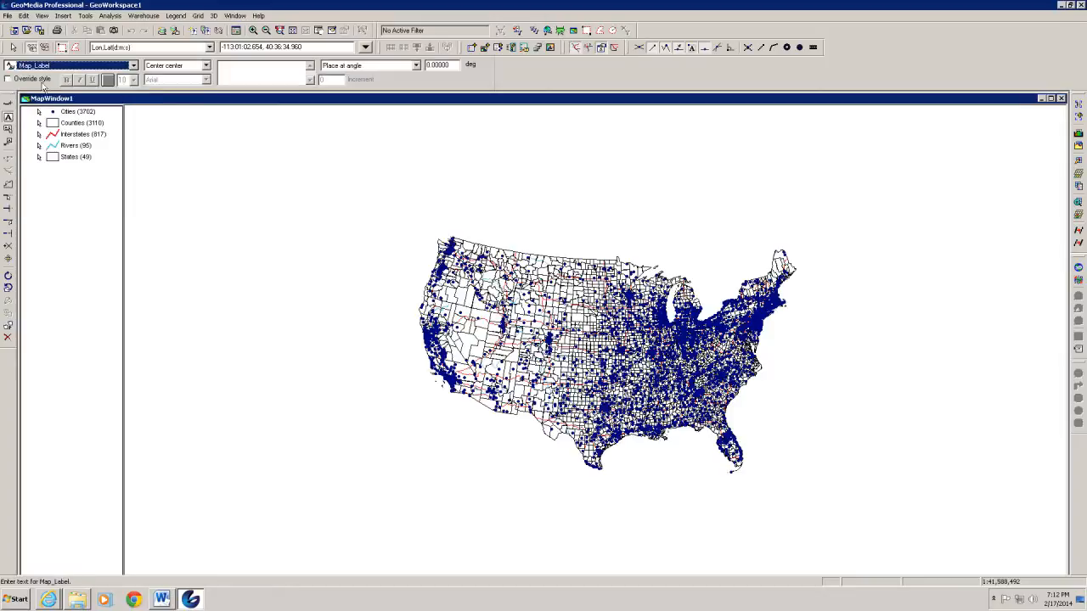
left_click(12, 79)
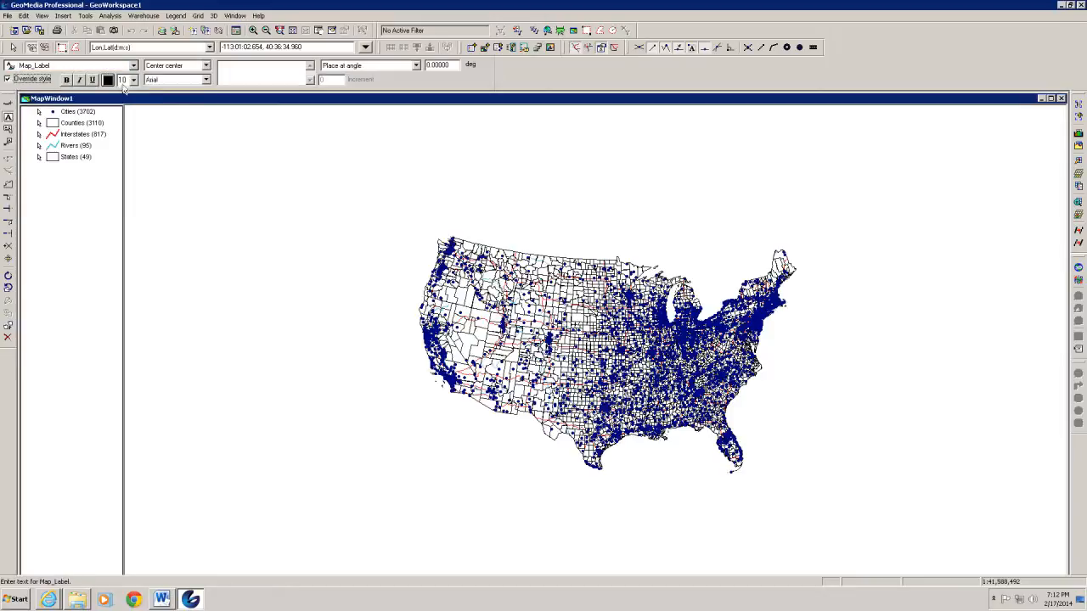
Set the label text to 18-point Times New Roman
left_click(133, 79)
left_click(134, 80)
left_click(133, 80)
left_click(124, 138)
left_click(207, 80)
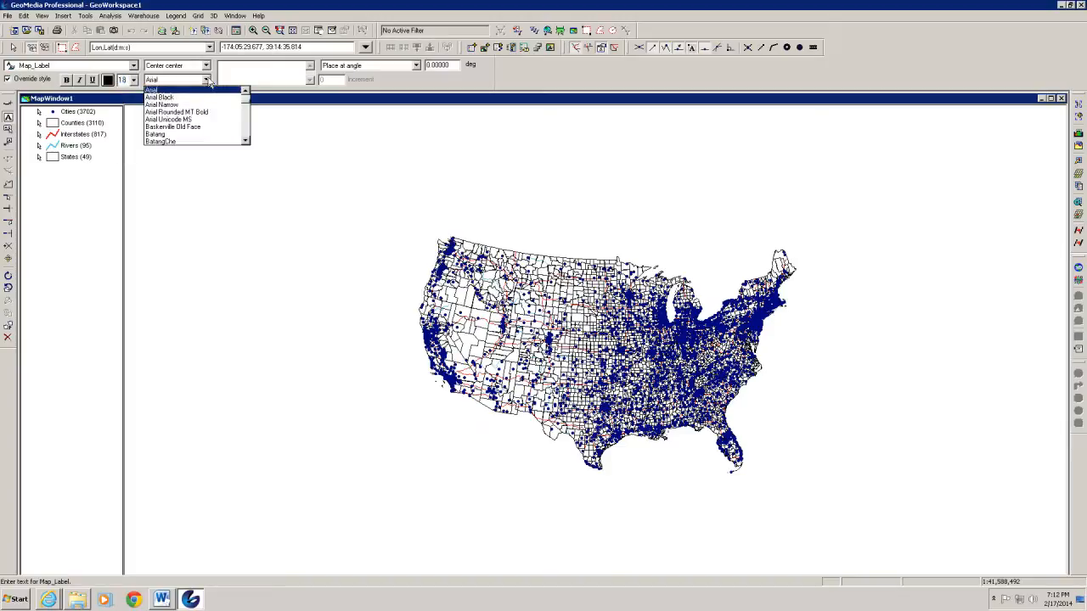
key("t")
key("t")
key("t")
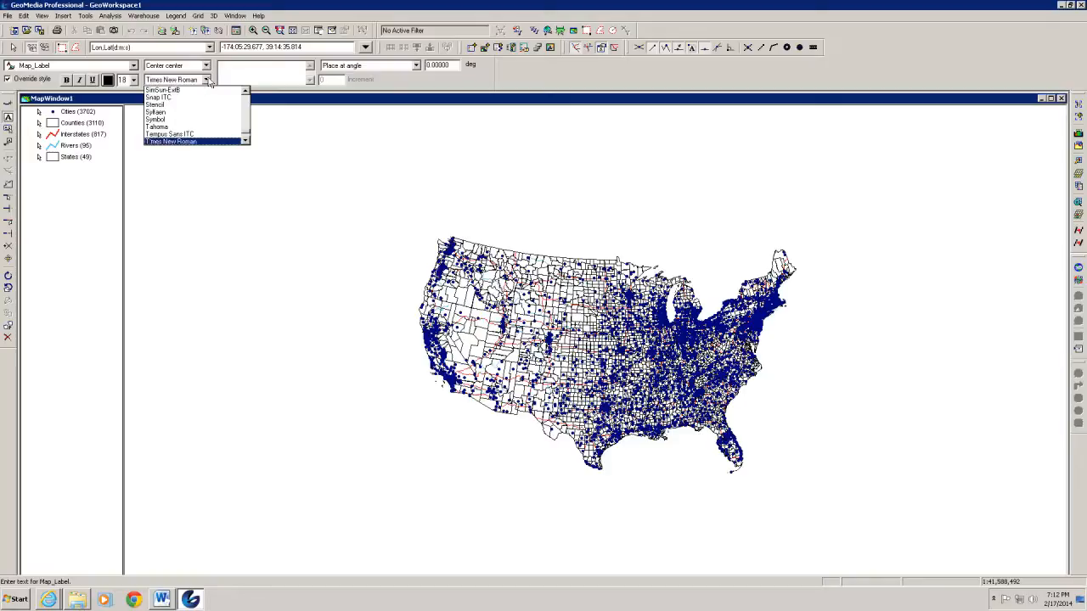
left_click(187, 141)
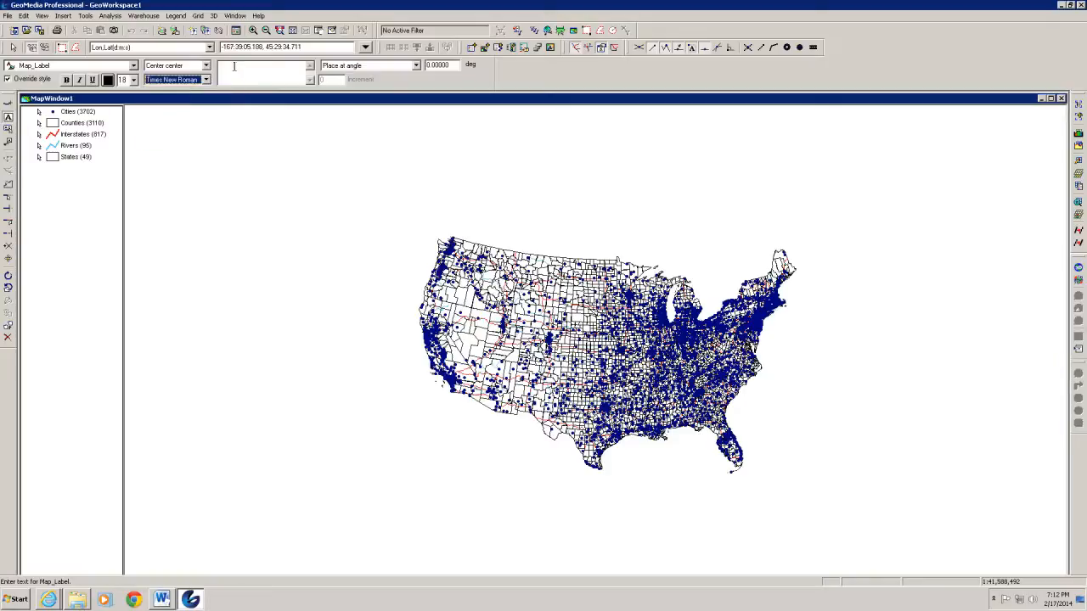
left_click(234, 66)
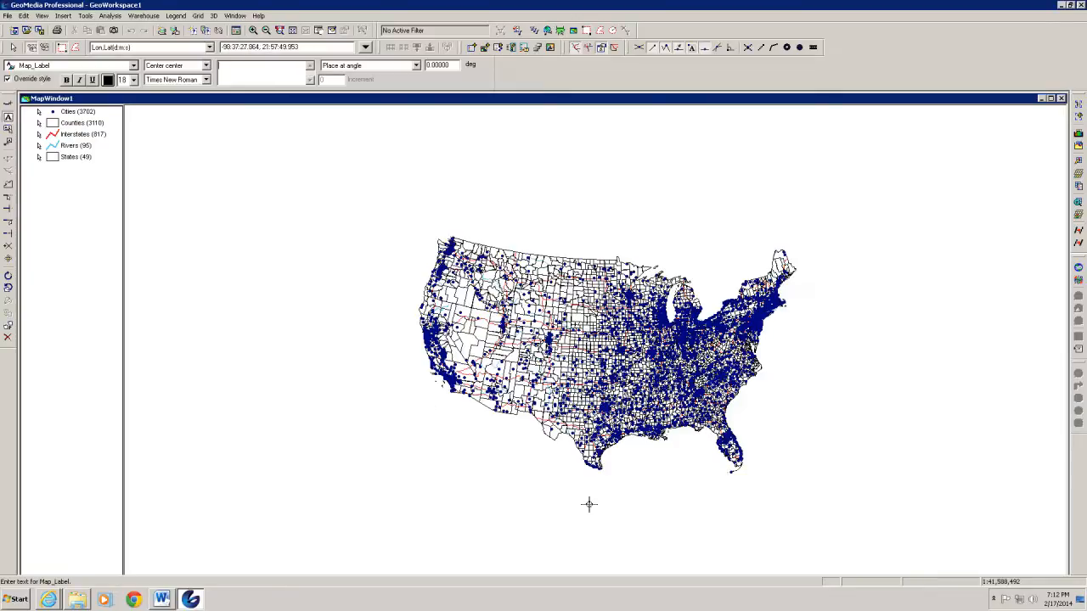
Type 'The United States' and place it as a label just below the map
type("The Unit")
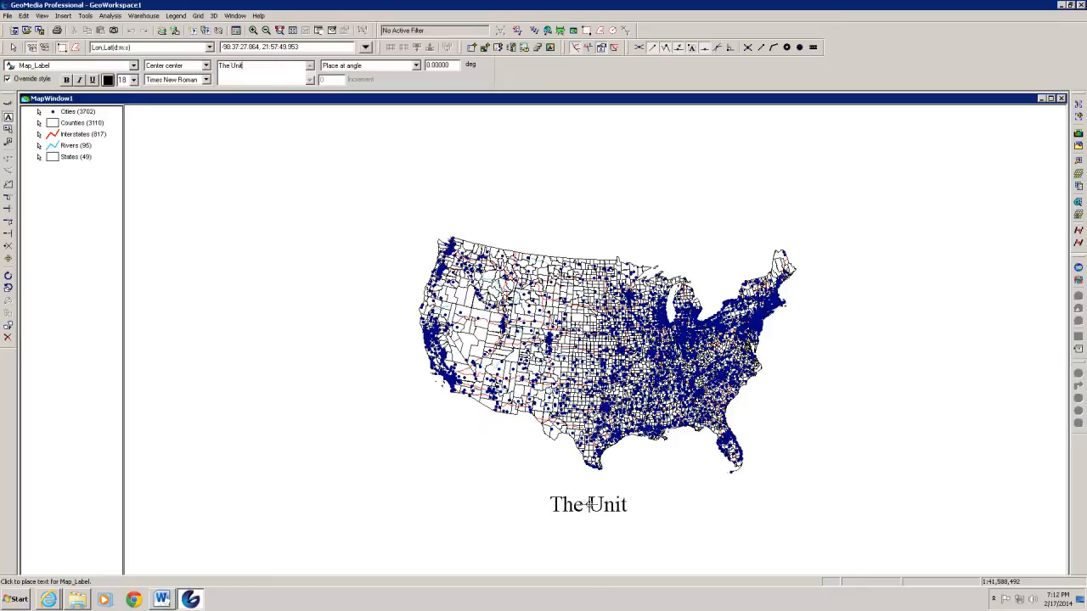
type("ed States")
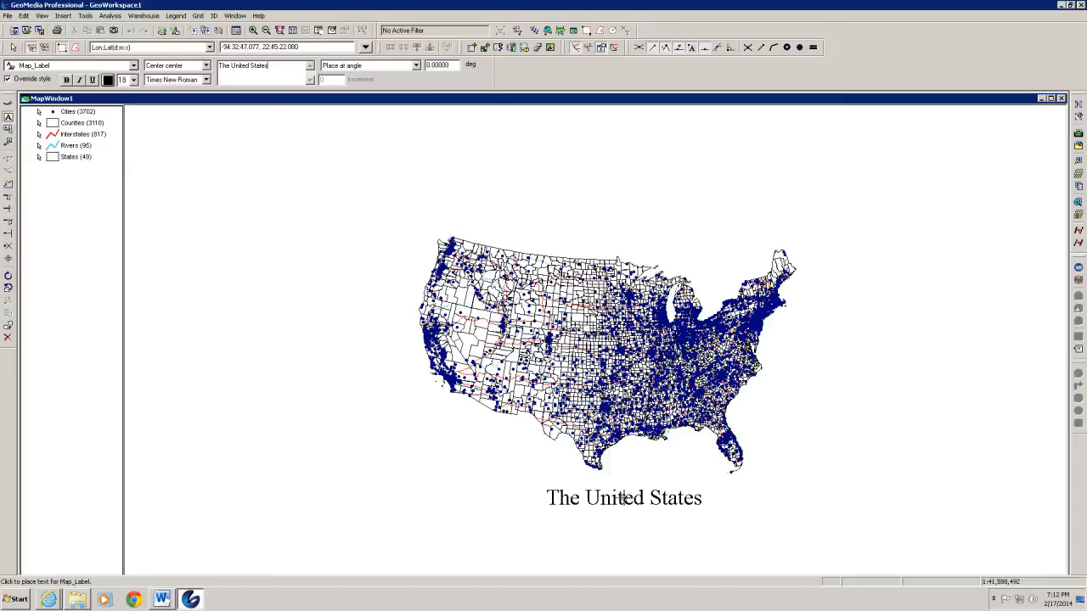
left_click(624, 498)
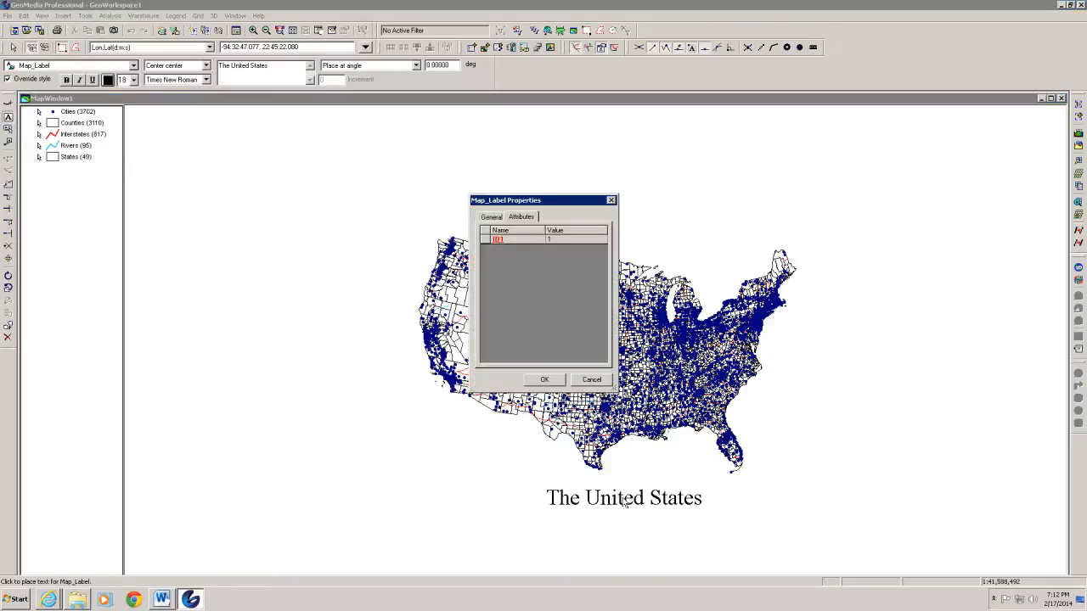
left_click(543, 384)
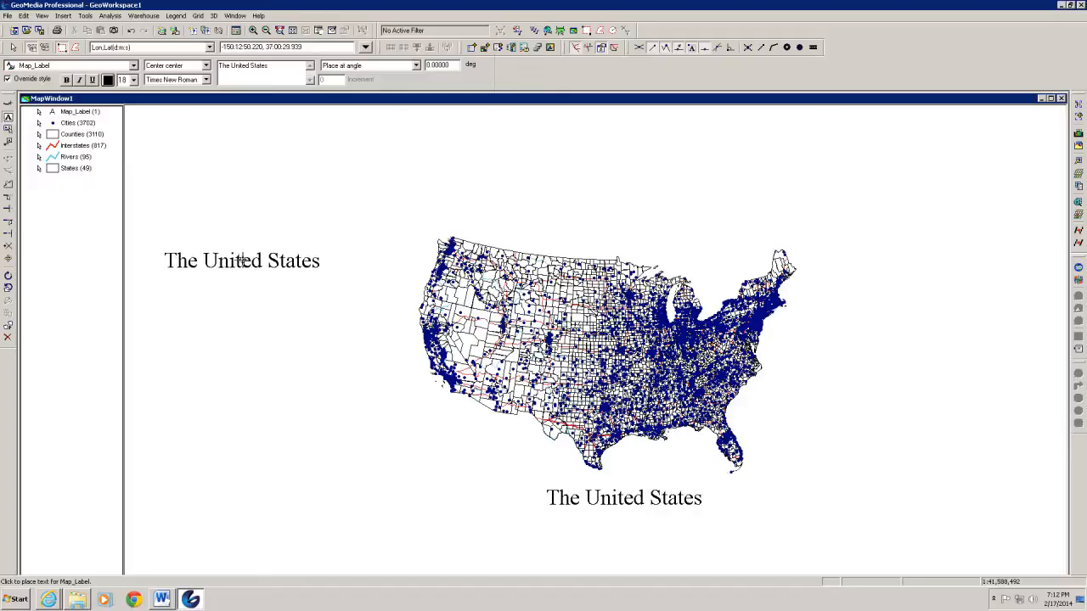
key("Escape")
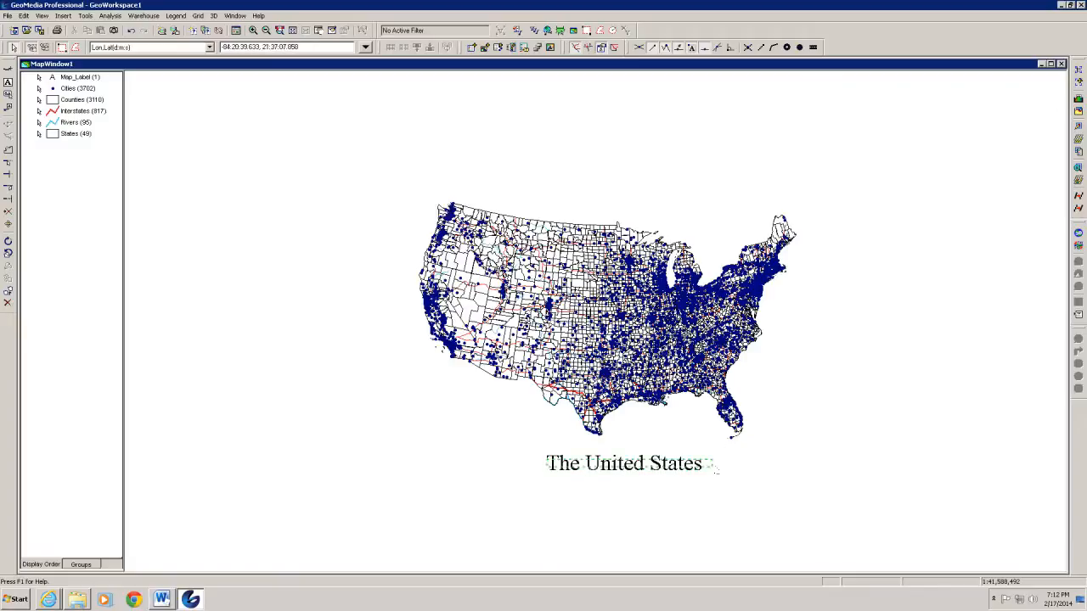
Edit the title label's text to change its font size to 16
left_click(715, 464)
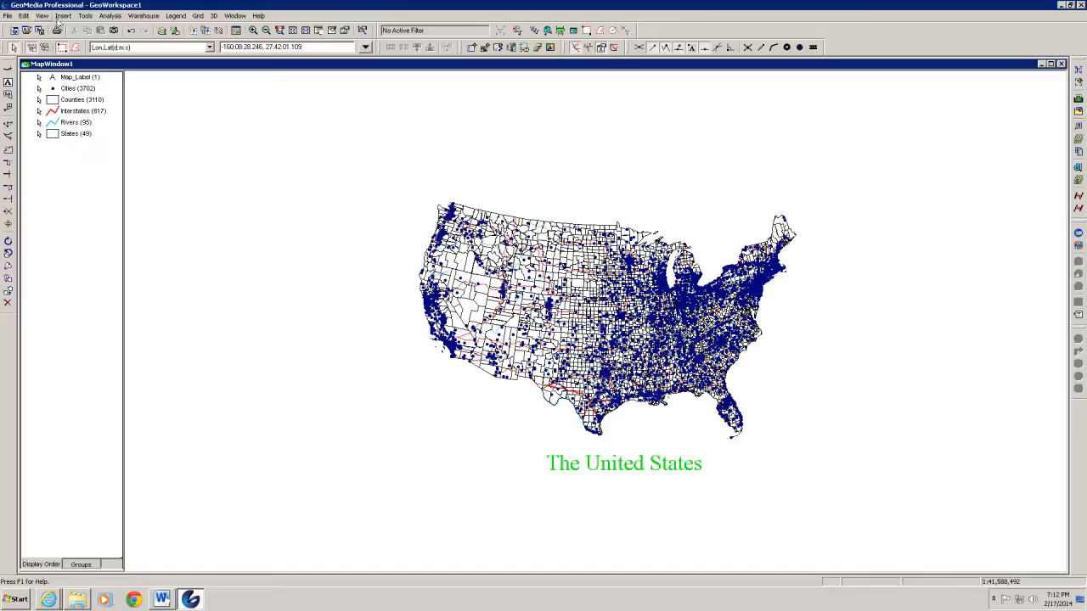
left_click(25, 16)
mouse_move(72, 154)
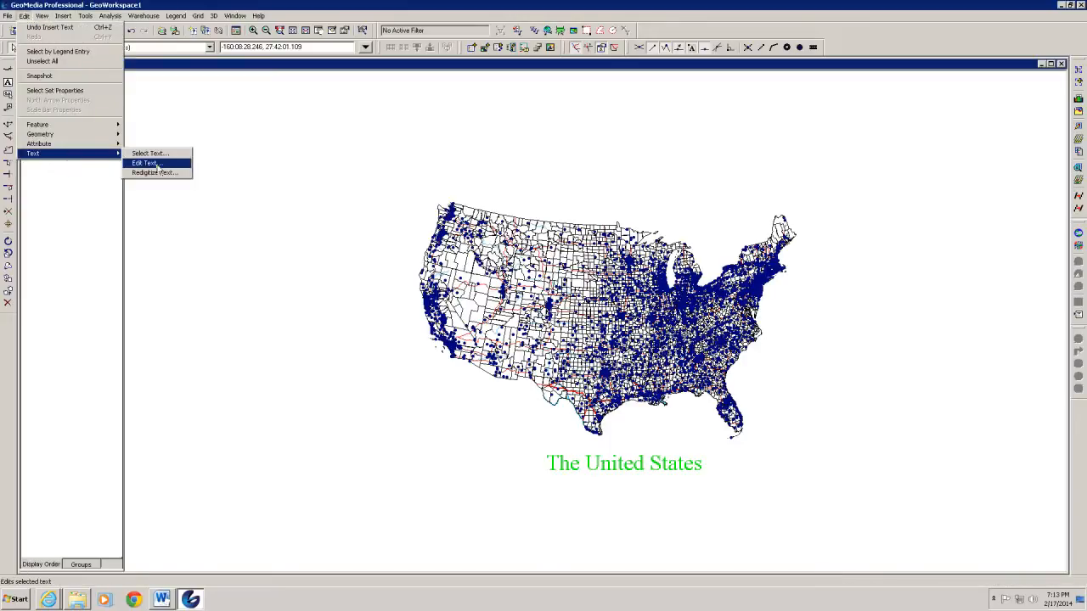
left_click(152, 163)
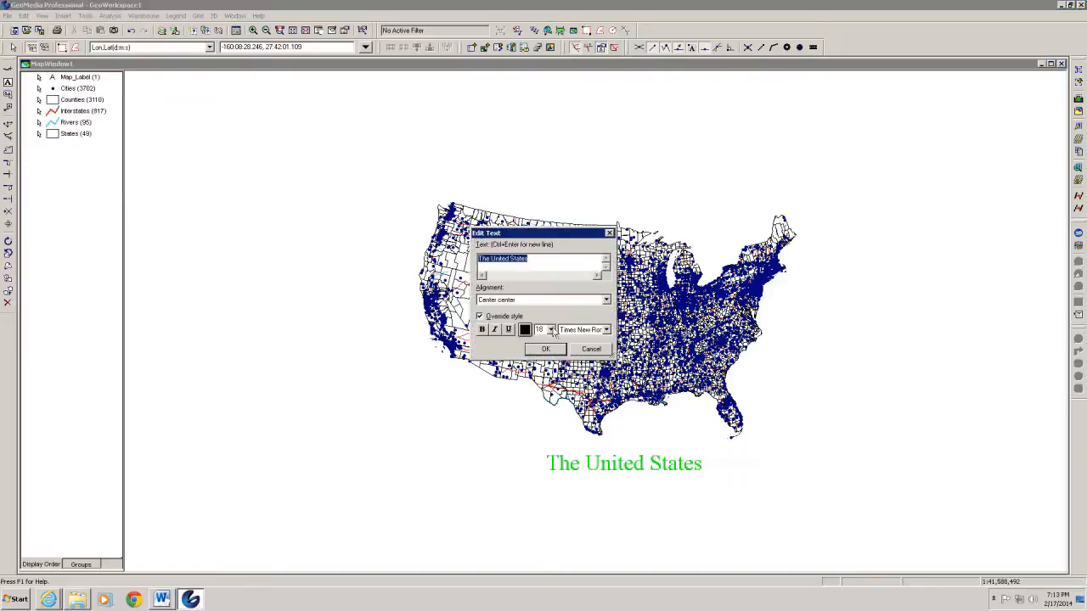
left_click(550, 330)
left_click(553, 342)
left_click(553, 342)
left_click(543, 347)
left_click(551, 351)
Move the title slightly right so it sits centred under the map
left_click(620, 524)
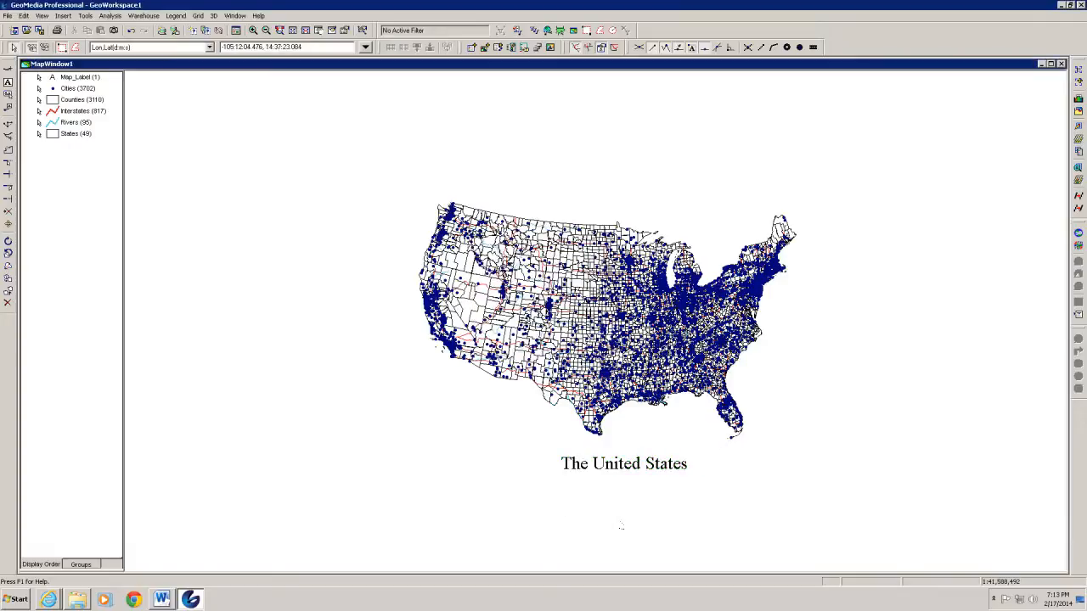
left_click(620, 463)
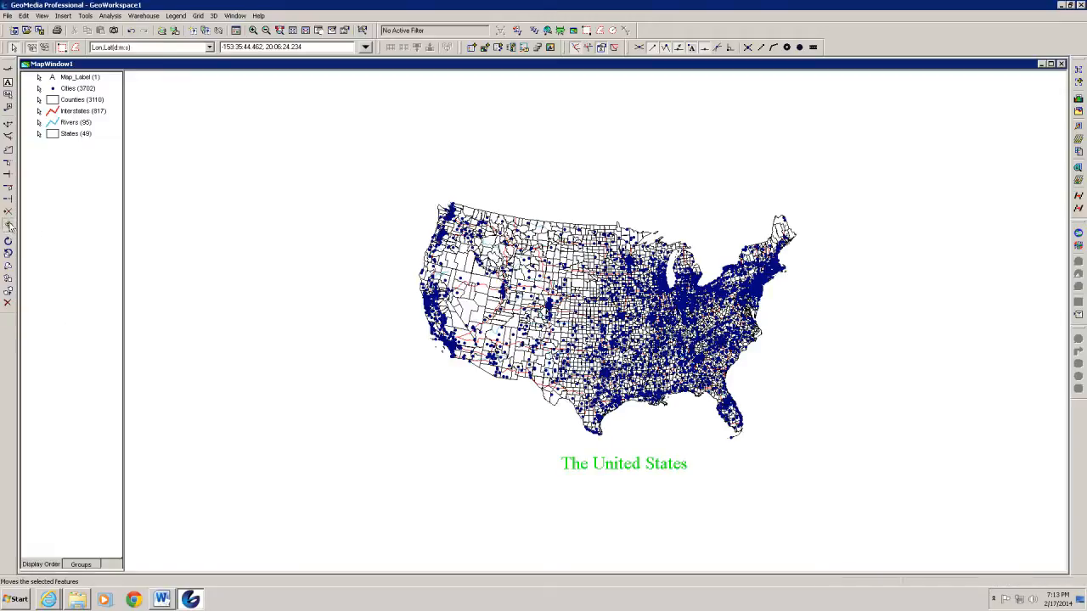
left_click(9, 226)
mouse_move(626, 465)
left_mouse_down()
mouse_move(603, 468)
mouse_move(628, 476)
mouse_move(628, 453)
mouse_move(632, 466)
left_mouse_up()
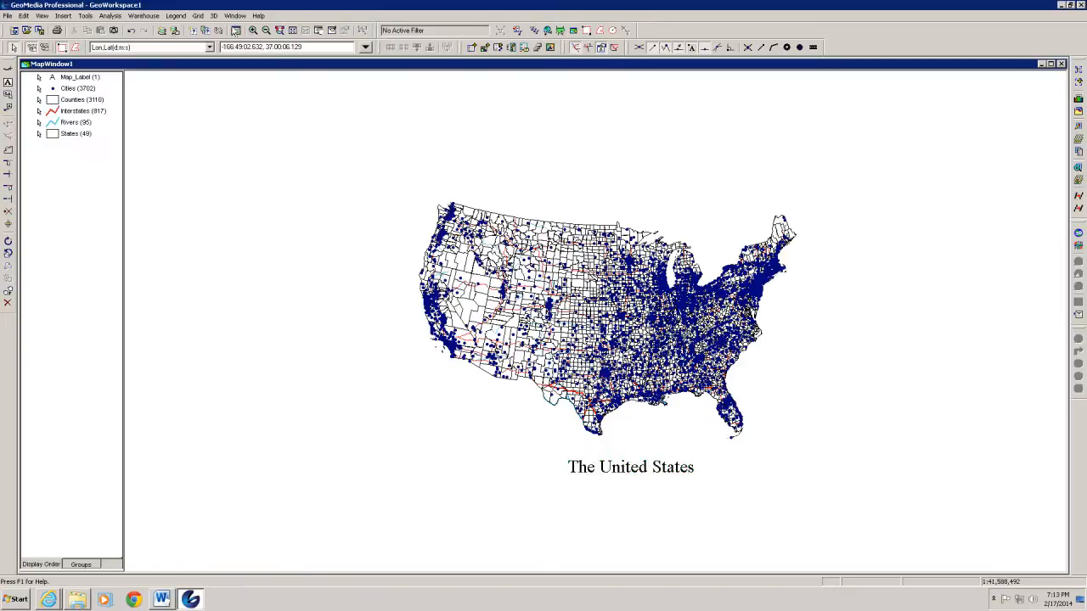
left_click(293, 30)
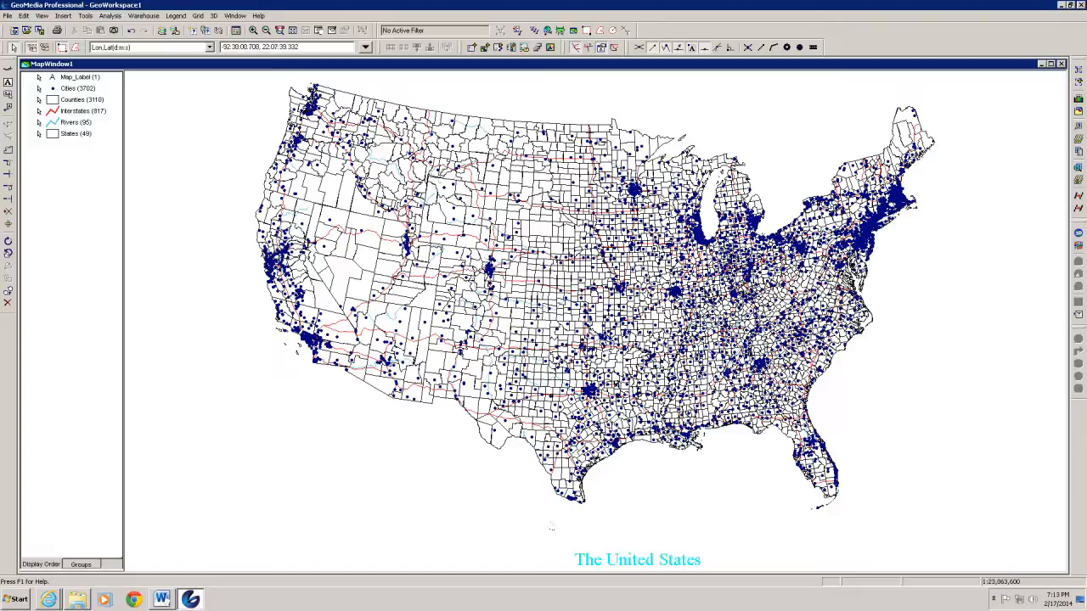
Turn off Legend in the View menu so the map fills the window
left_click(42, 17)
left_click(53, 202)
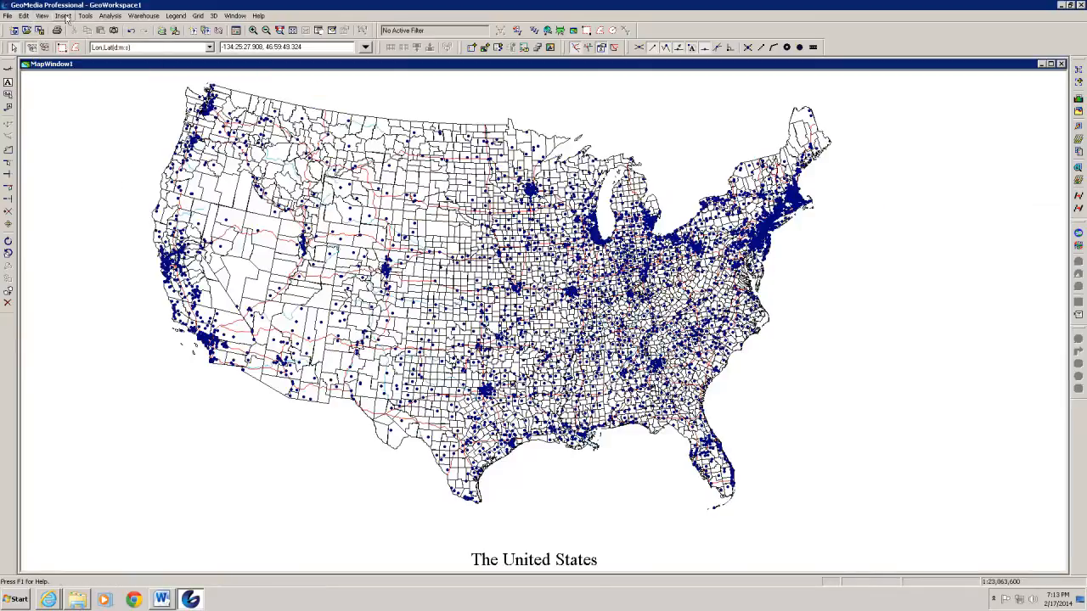
left_click(43, 16)
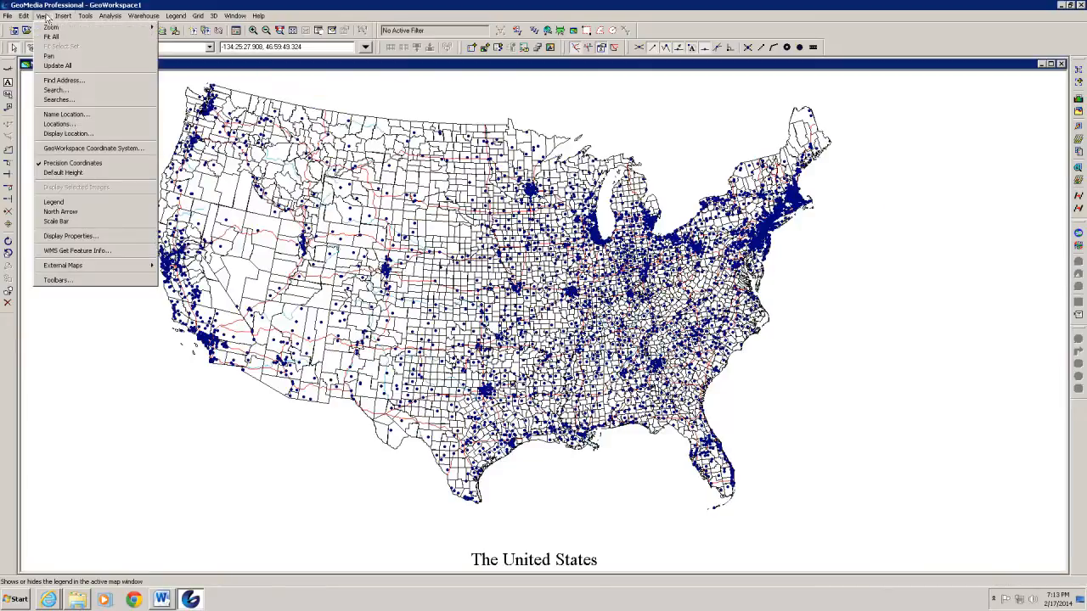
Show the legend again and add a north arrow to the map
left_click(52, 203)
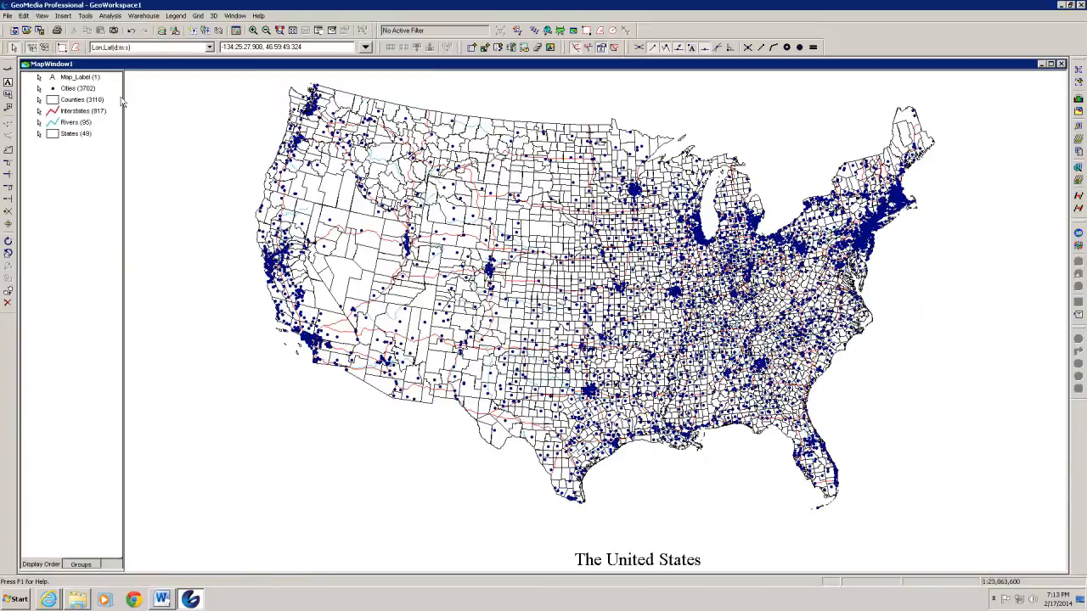
left_click(43, 16)
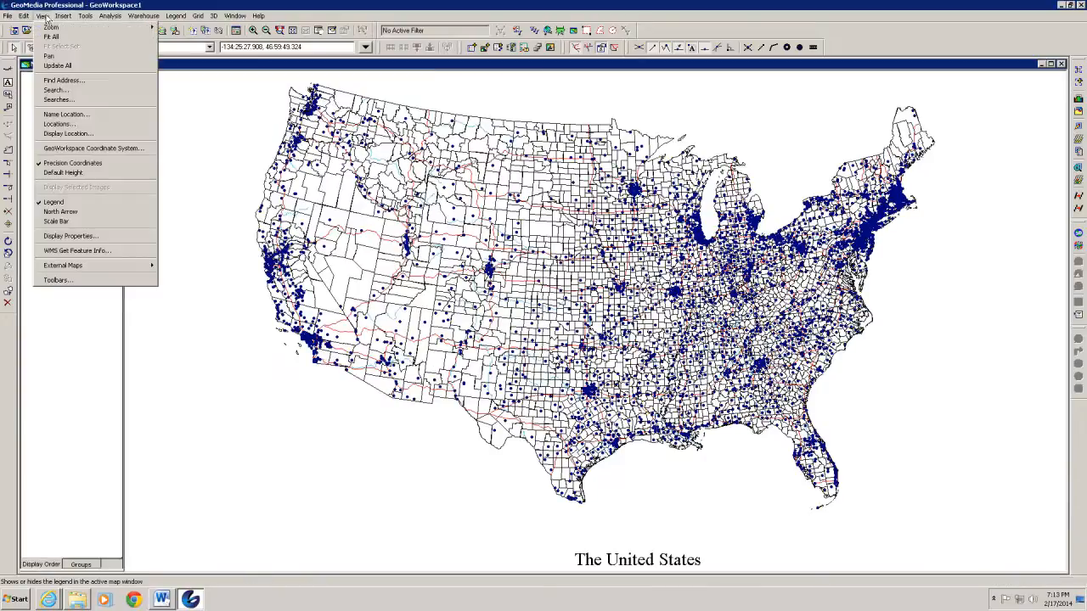
left_click(59, 212)
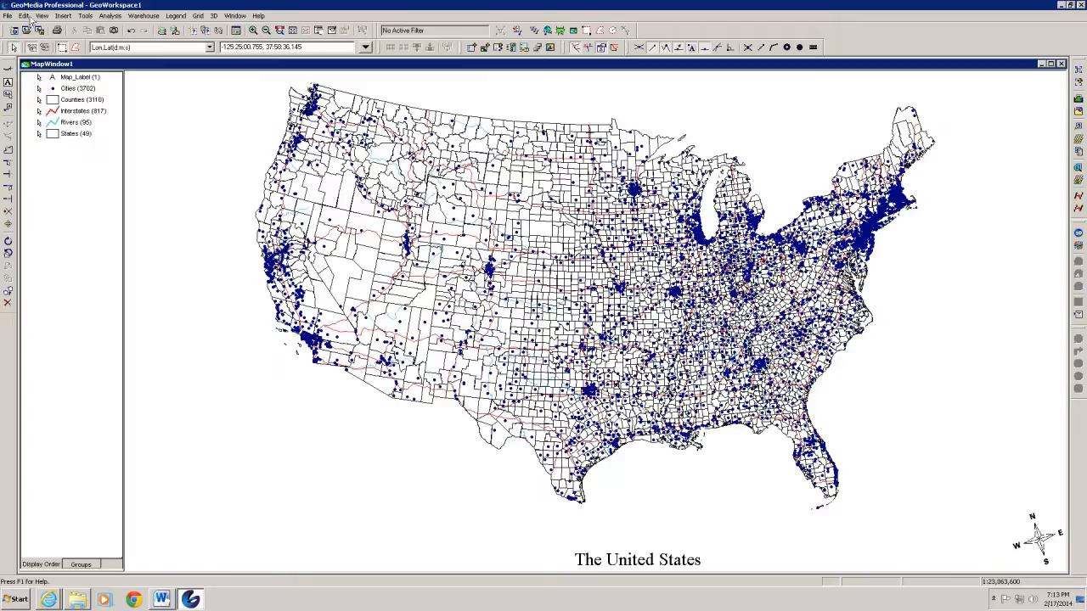
Add a scale bar to the map's lower left
left_click(42, 16)
left_click(50, 227)
double_click(230, 551)
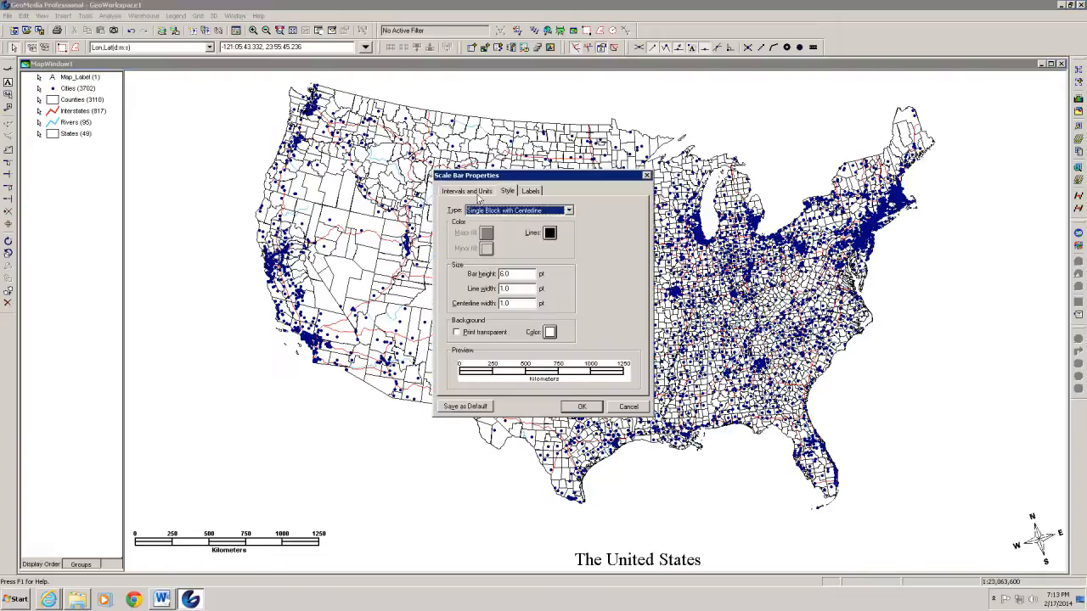
Set the scale bar units to Miles with a Times New Roman Regular units label
left_click(477, 195)
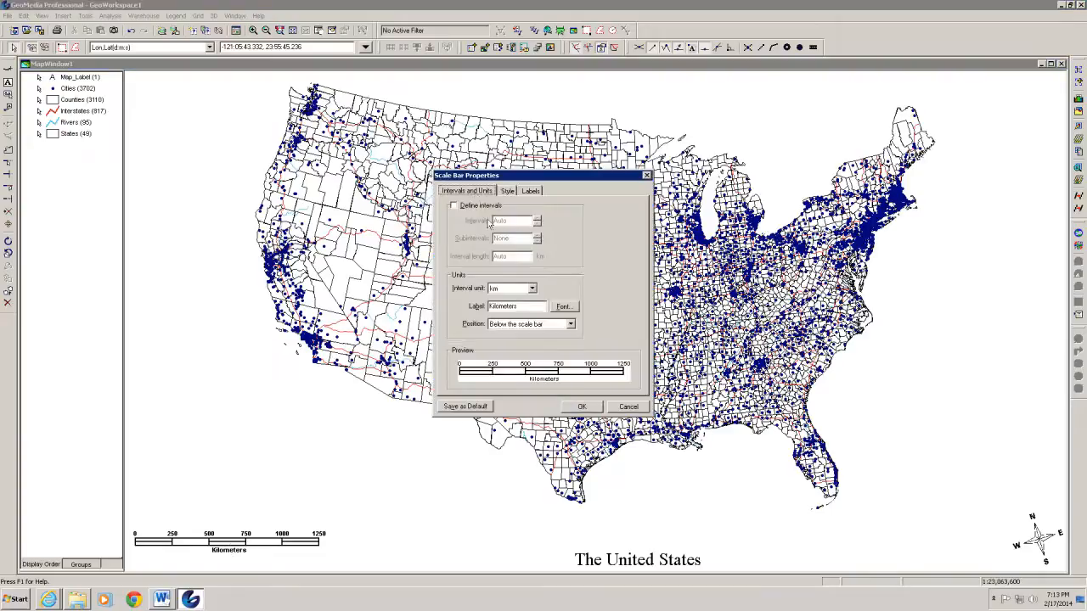
left_click(532, 288)
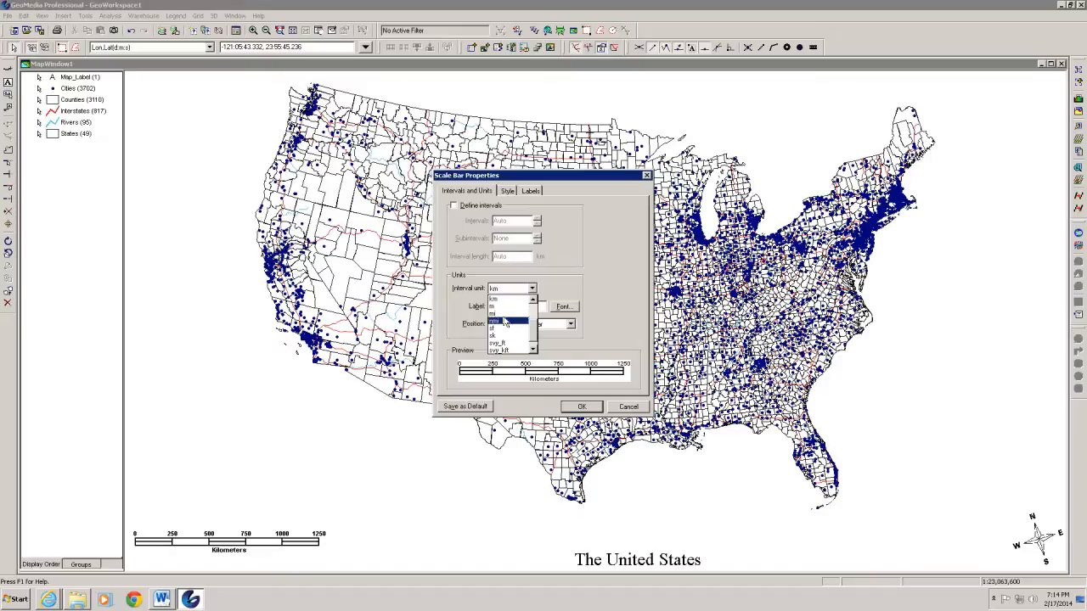
left_click(502, 315)
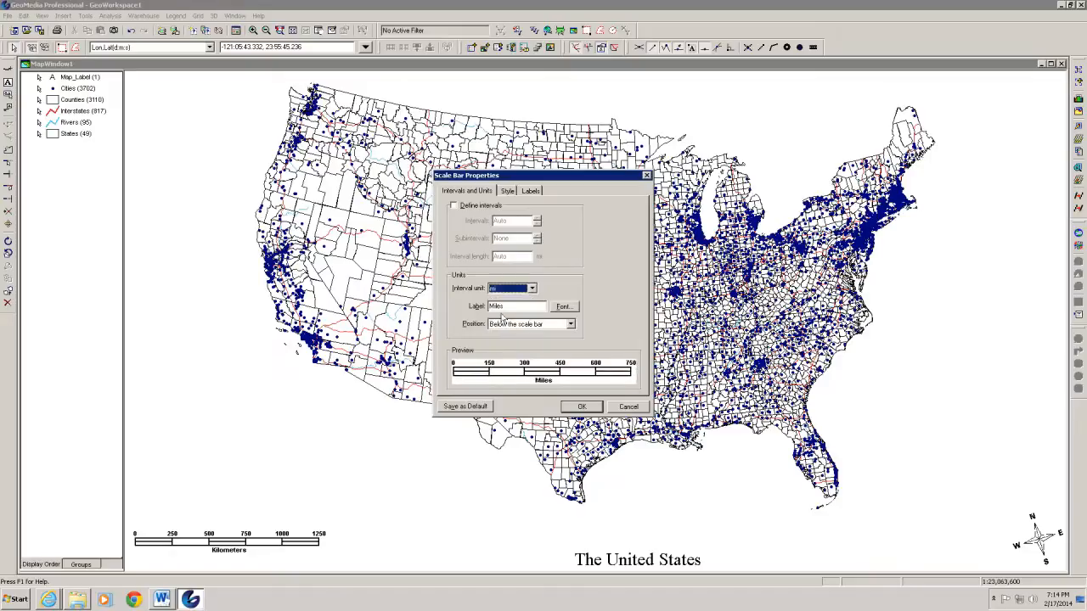
left_click(563, 308)
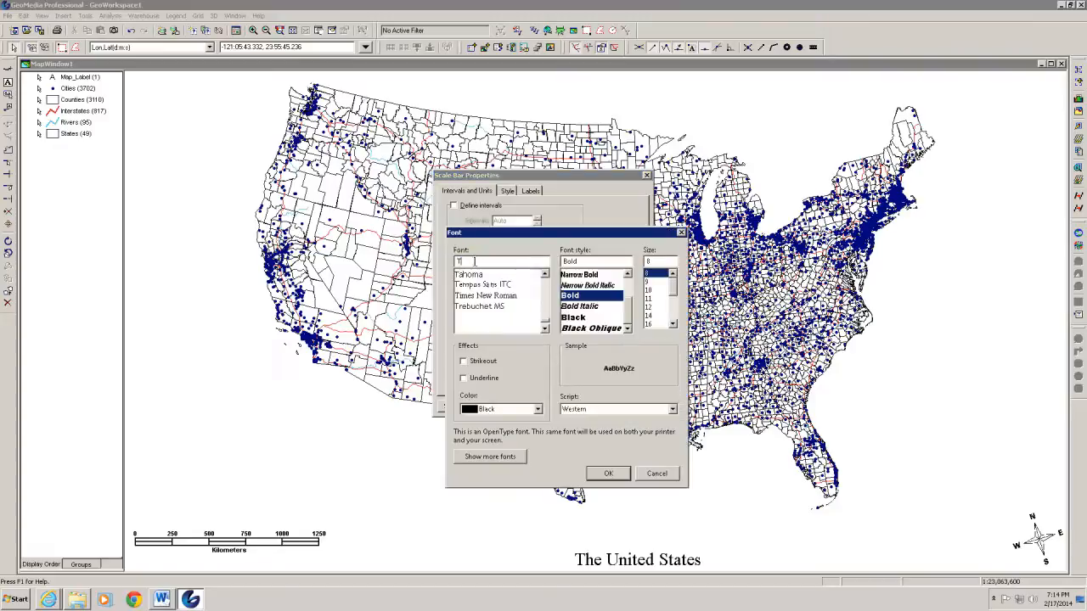
type("Tim")
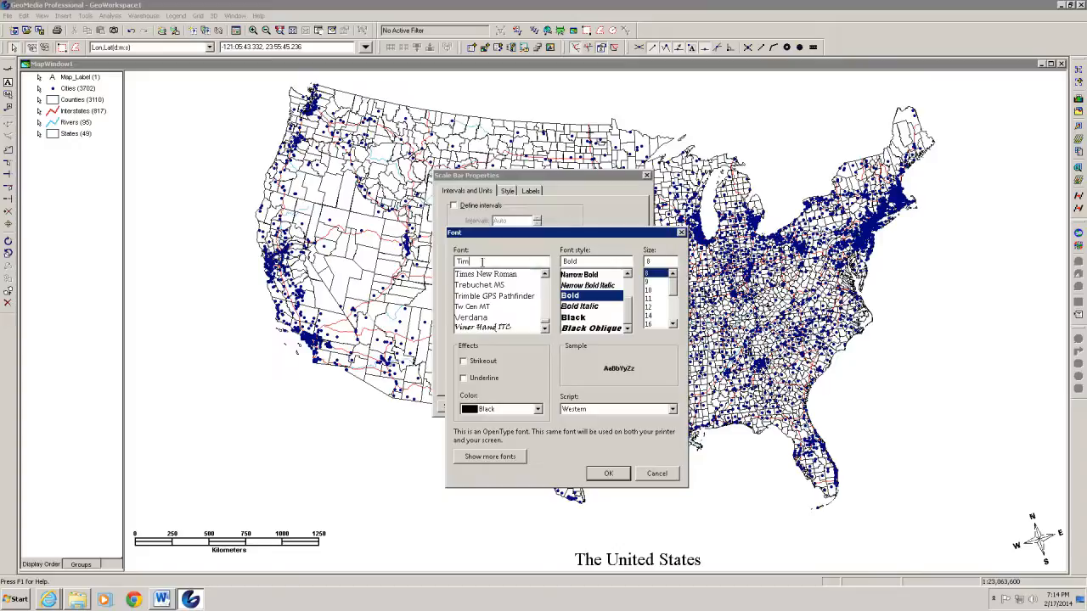
left_click(489, 276)
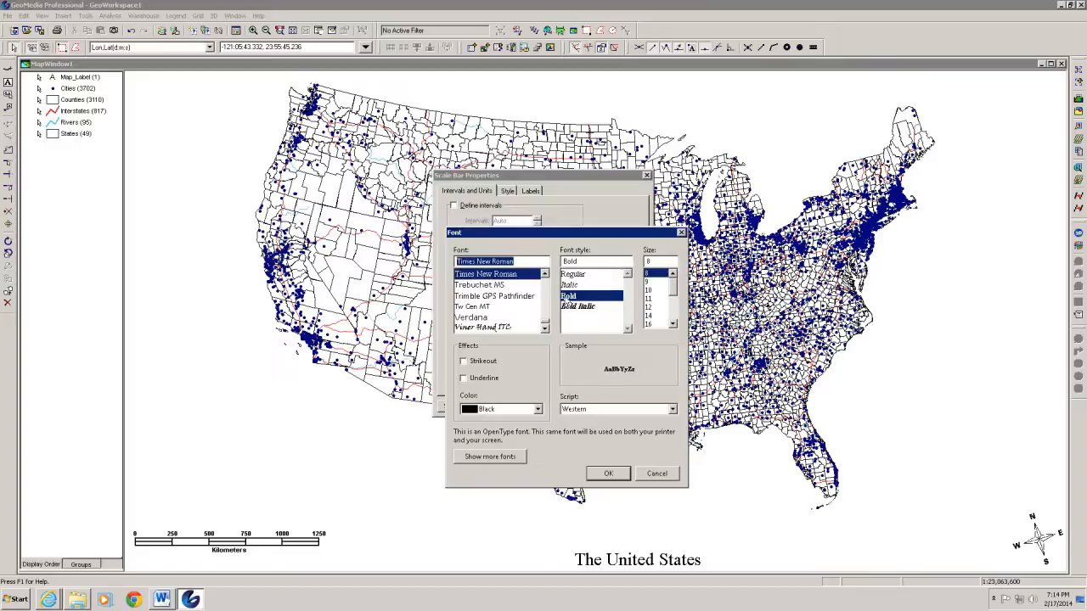
left_click(573, 276)
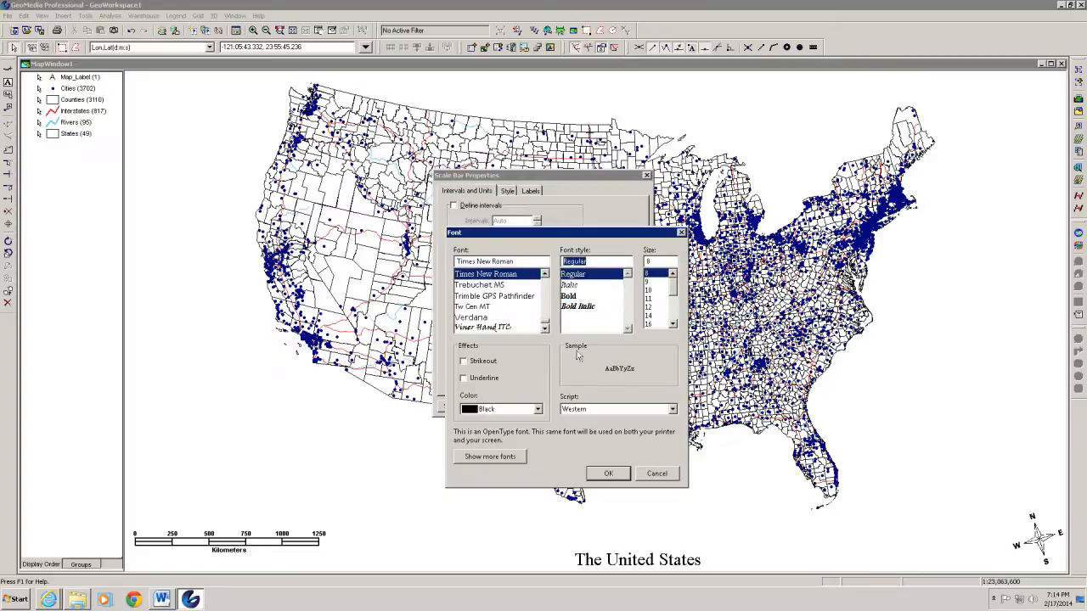
left_click(608, 474)
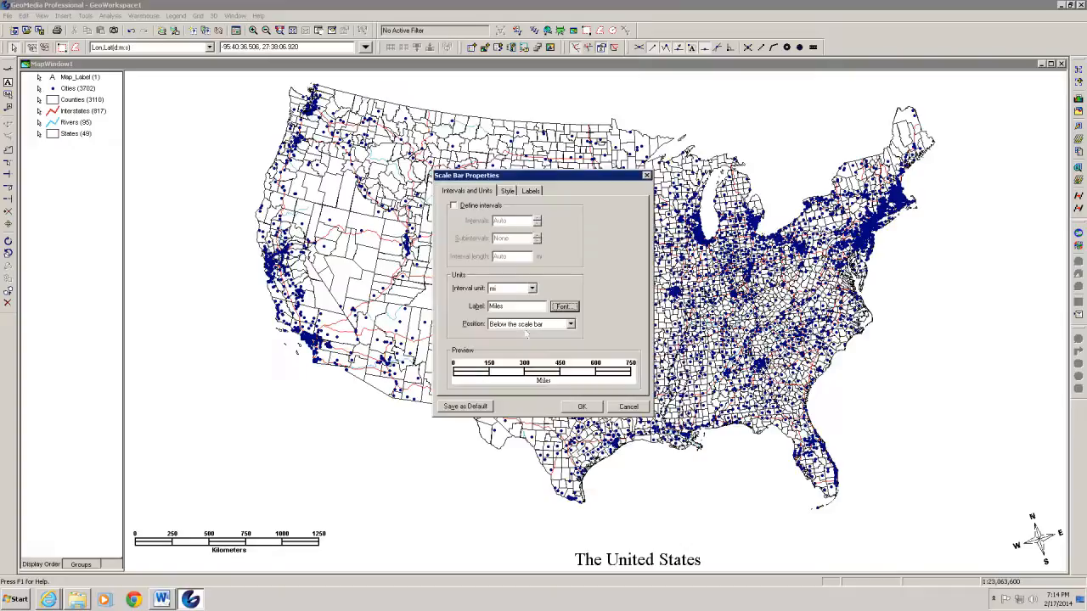
Keep the scale bar type as Single Block with Centerline
left_click(508, 192)
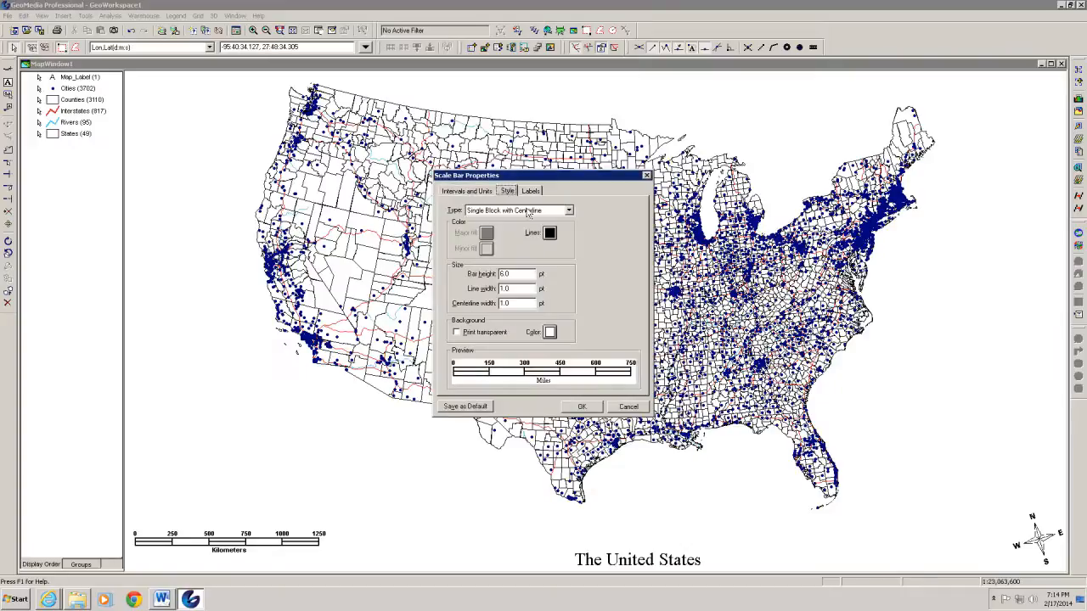
left_click(568, 210)
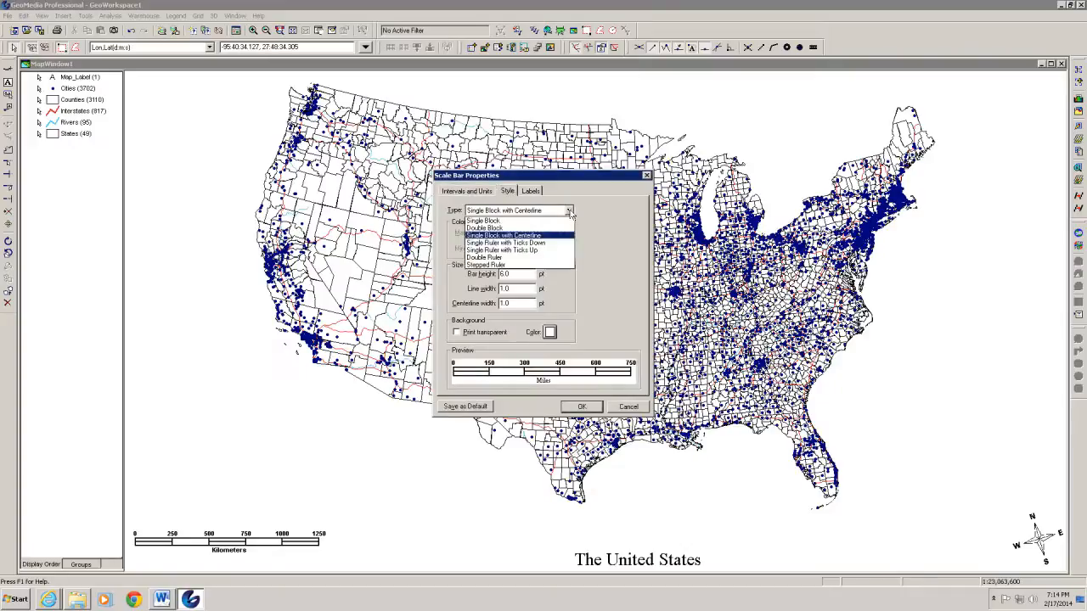
left_click(507, 236)
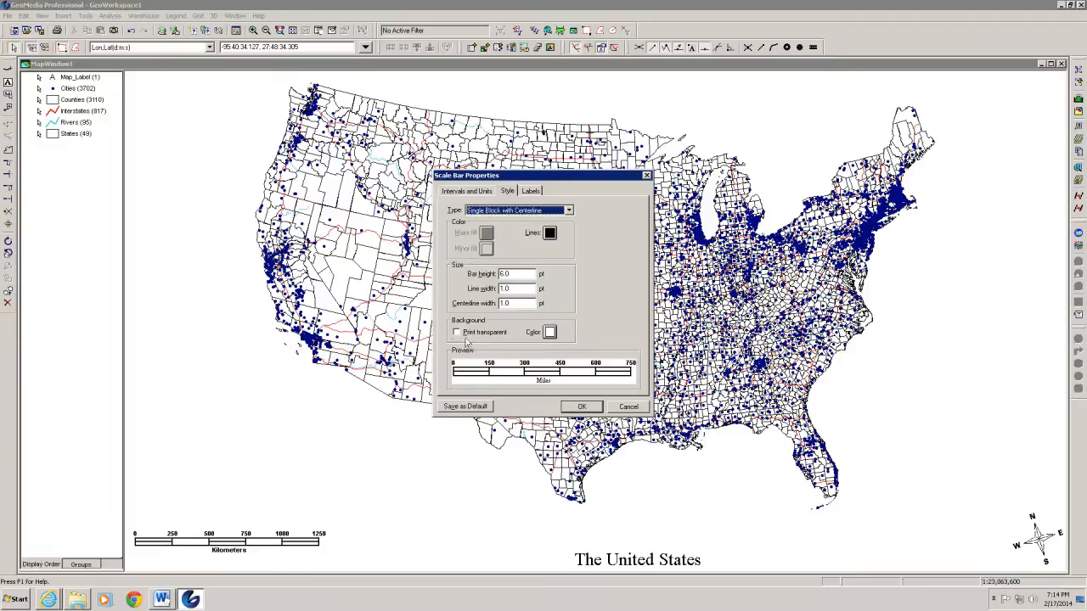
Set the interval labels to Times New Roman Regular and apply the settings
left_click(540, 193)
left_click(567, 292)
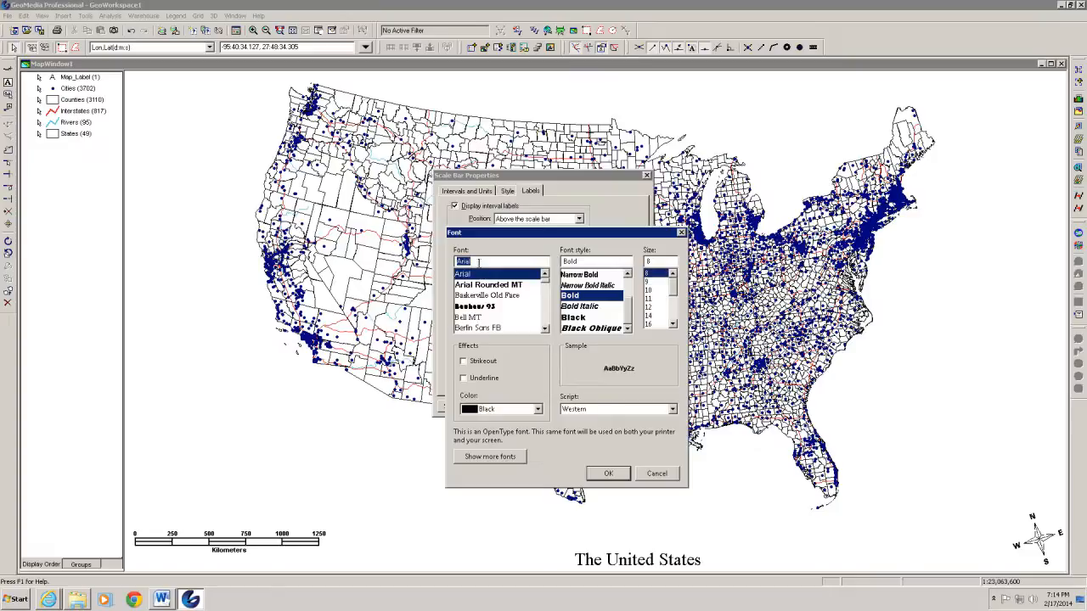
type("Tim")
left_click(469, 274)
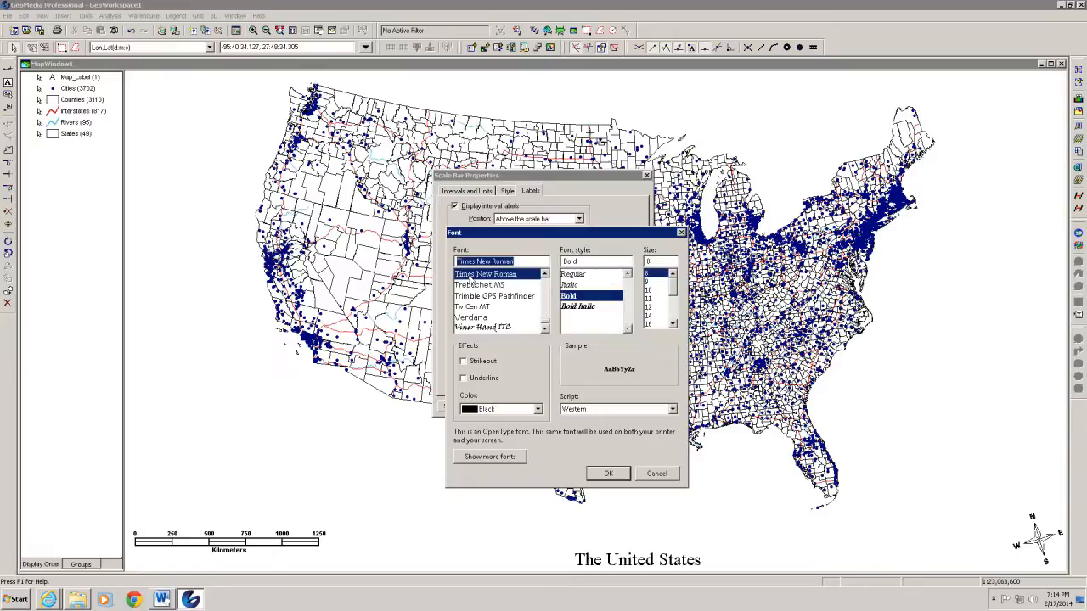
left_click(573, 276)
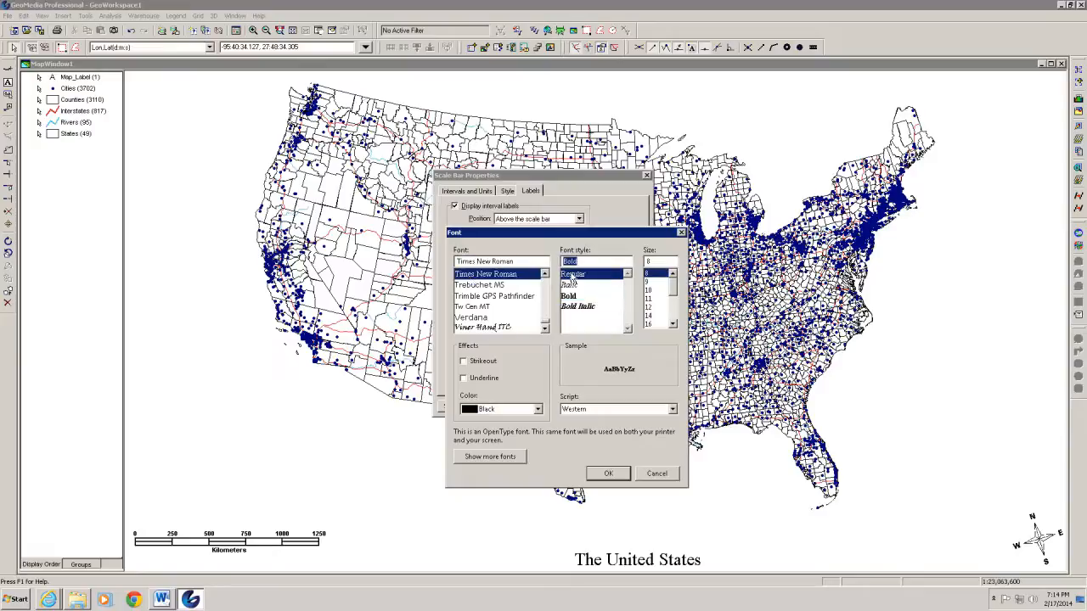
left_click(609, 474)
left_click(583, 404)
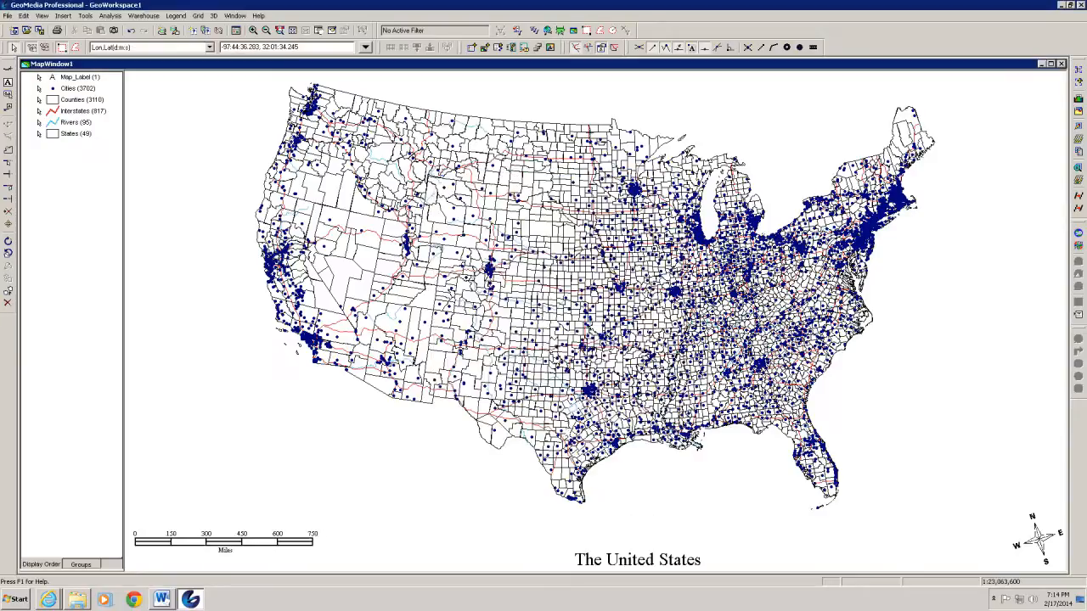
Change the scale bar type to a red-filled block style
double_click(191, 543)
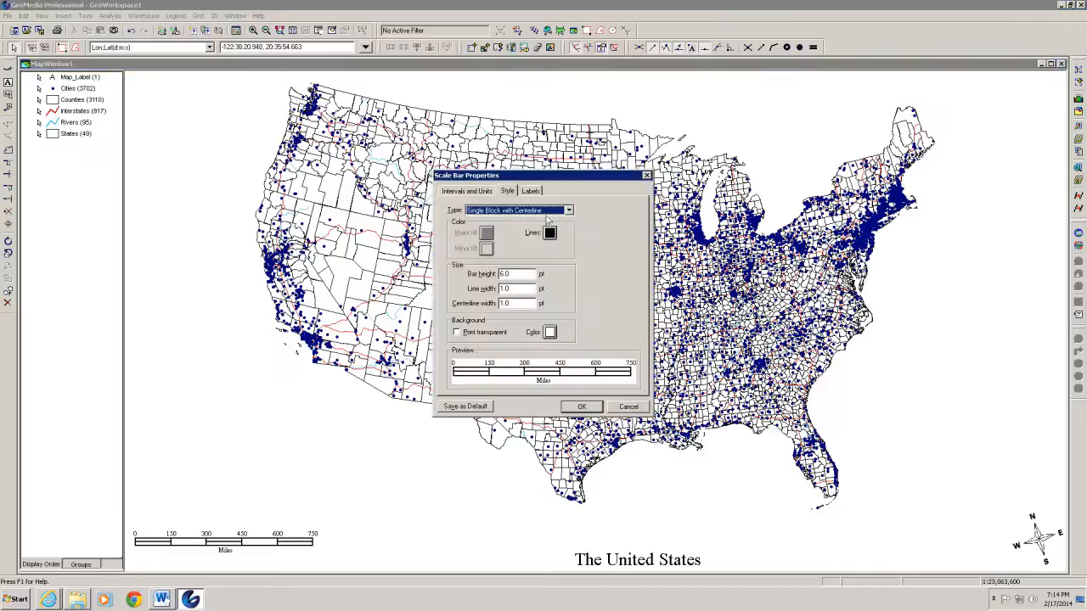
left_click(568, 209)
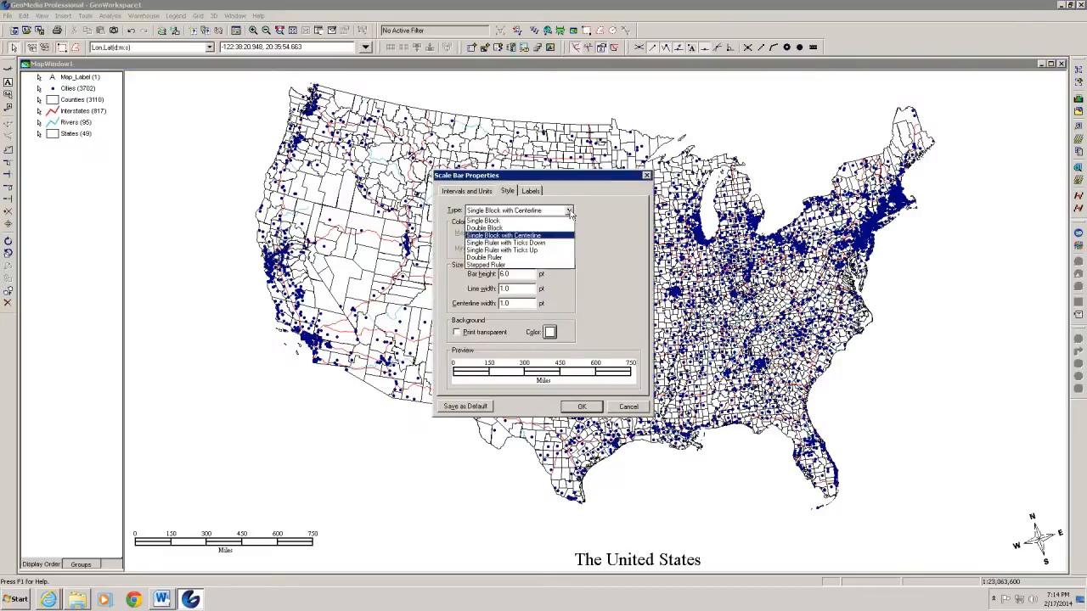
left_click(515, 229)
left_click(582, 406)
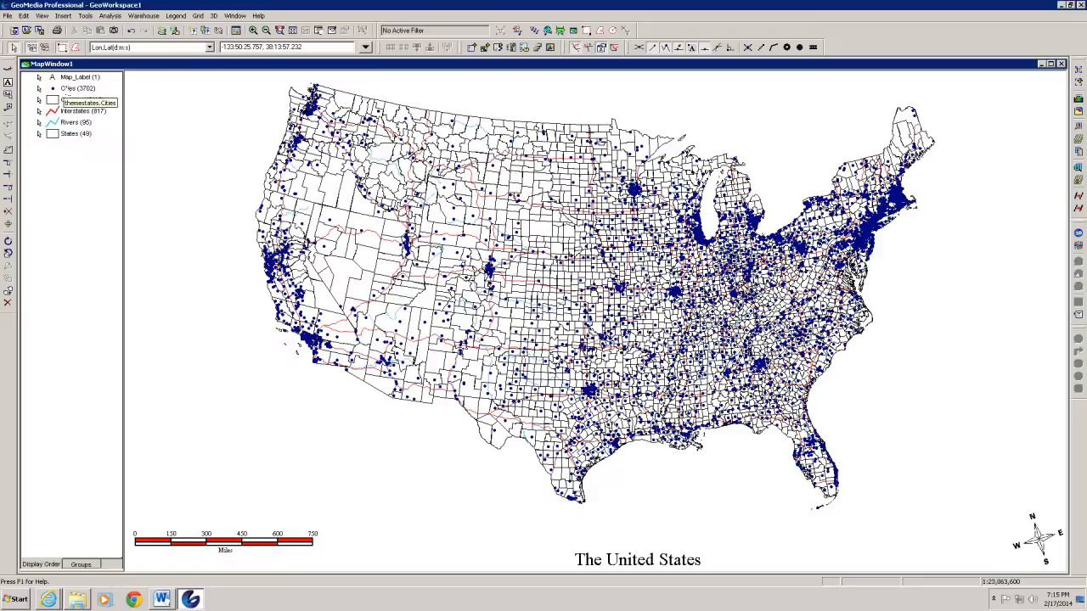
Turn off the Cities layer and zoom out once so the scale bar reads 0–1500 miles
right_click(54, 90)
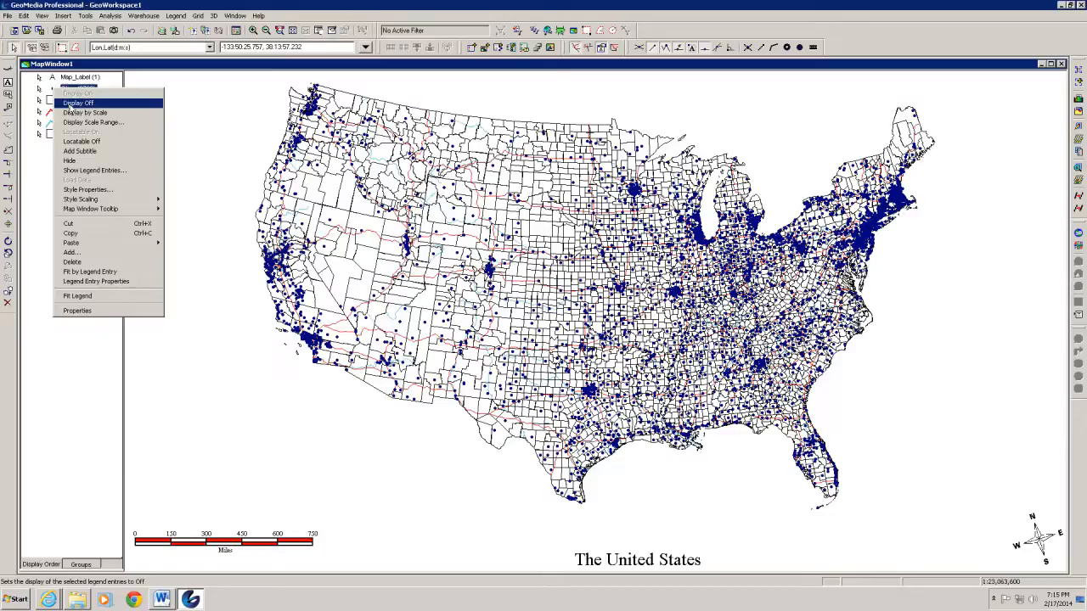
left_click(69, 103)
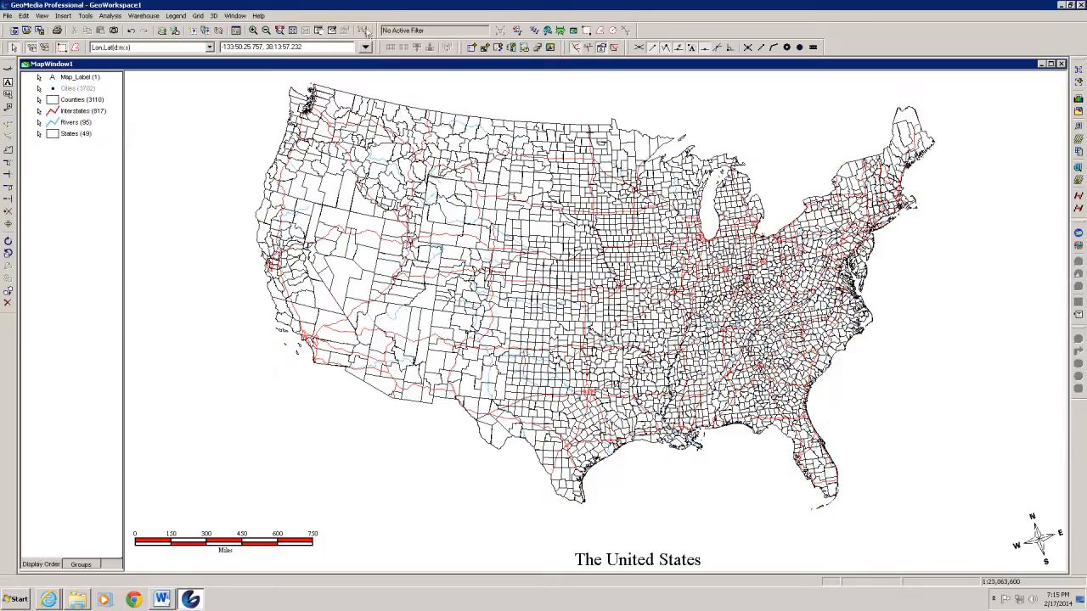
left_click(265, 31)
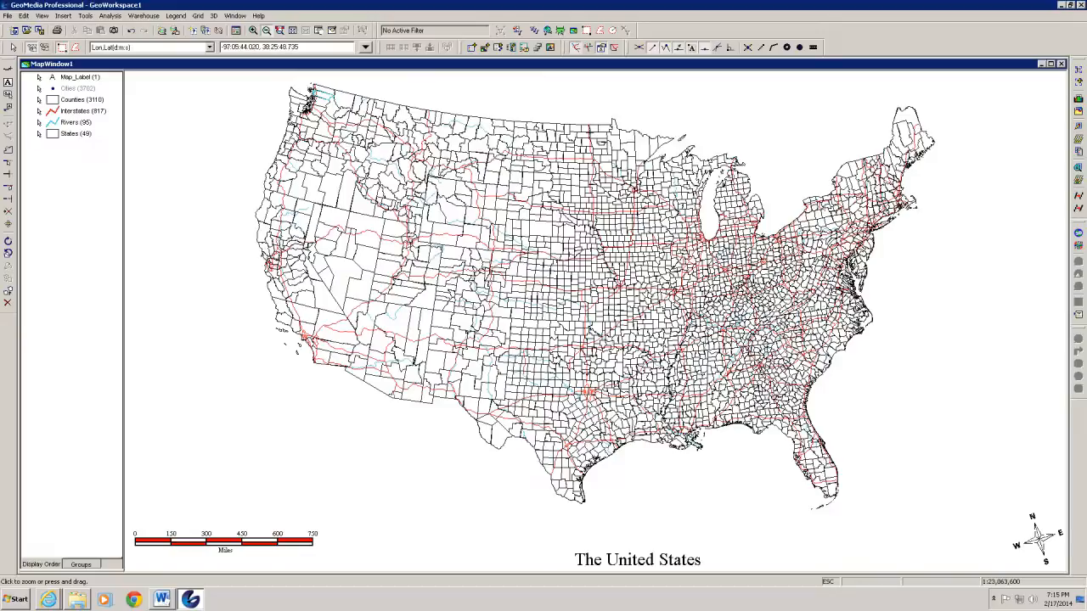
left_click(587, 303)
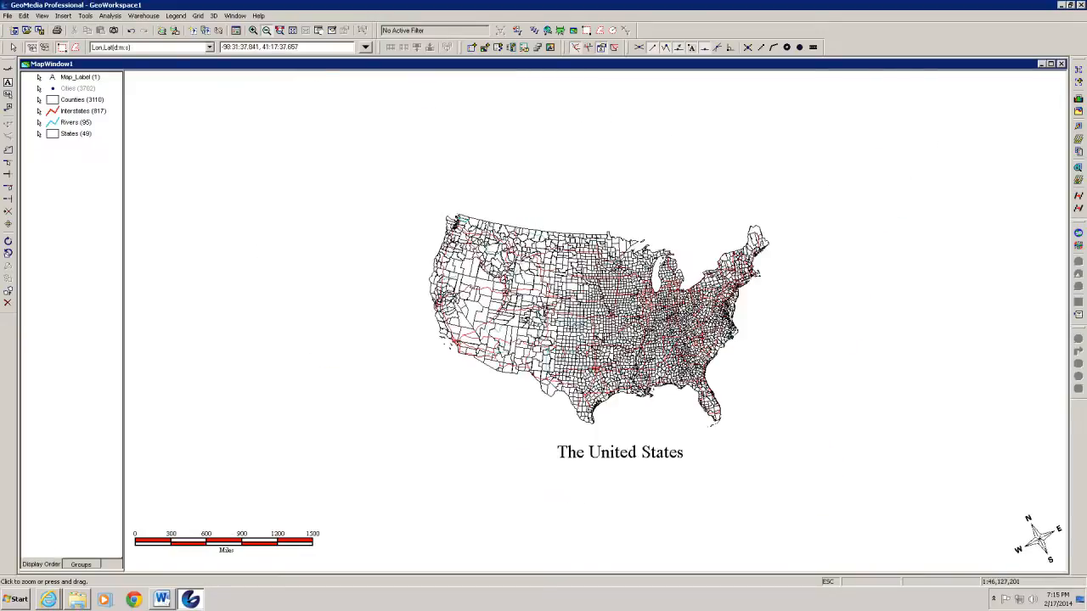
key("Escape")
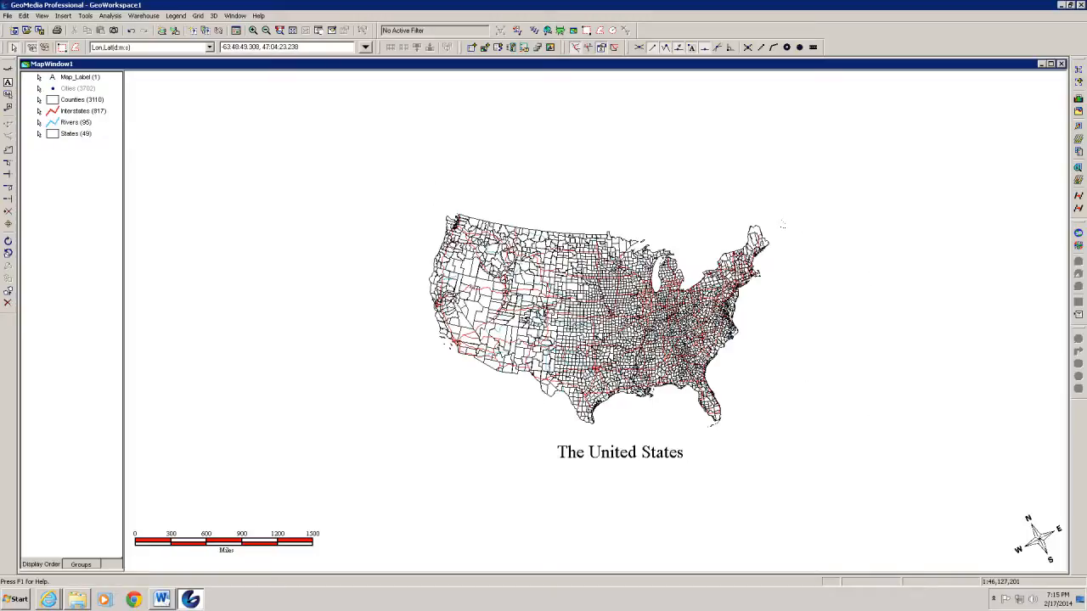
Show the Layout Window and drag its corner to enlarge it over the map
left_click(235, 17)
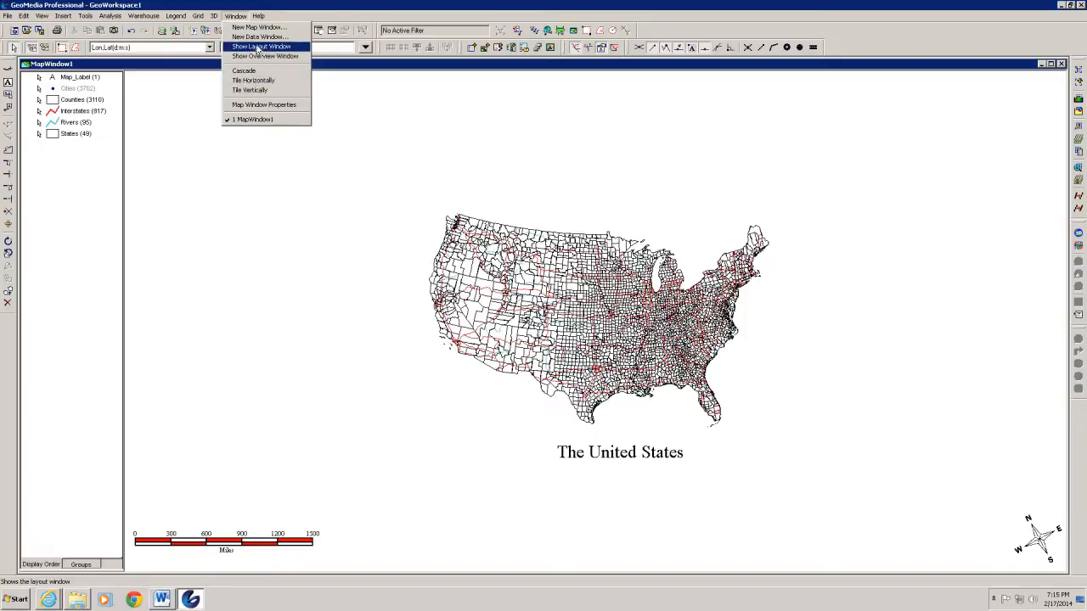
left_click(257, 47)
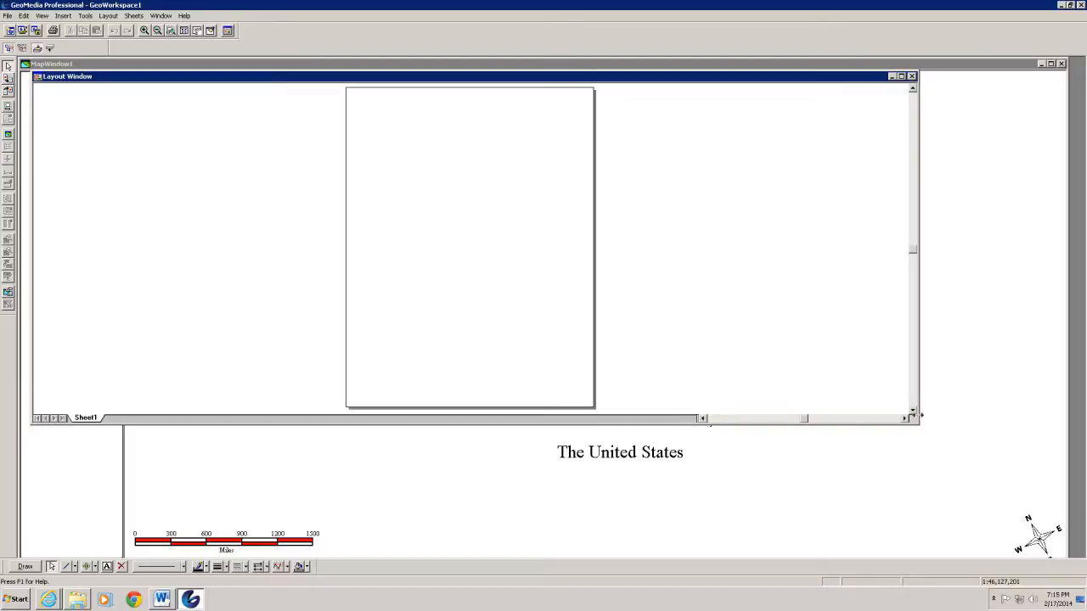
left_click_drag(919, 416, 1058, 538)
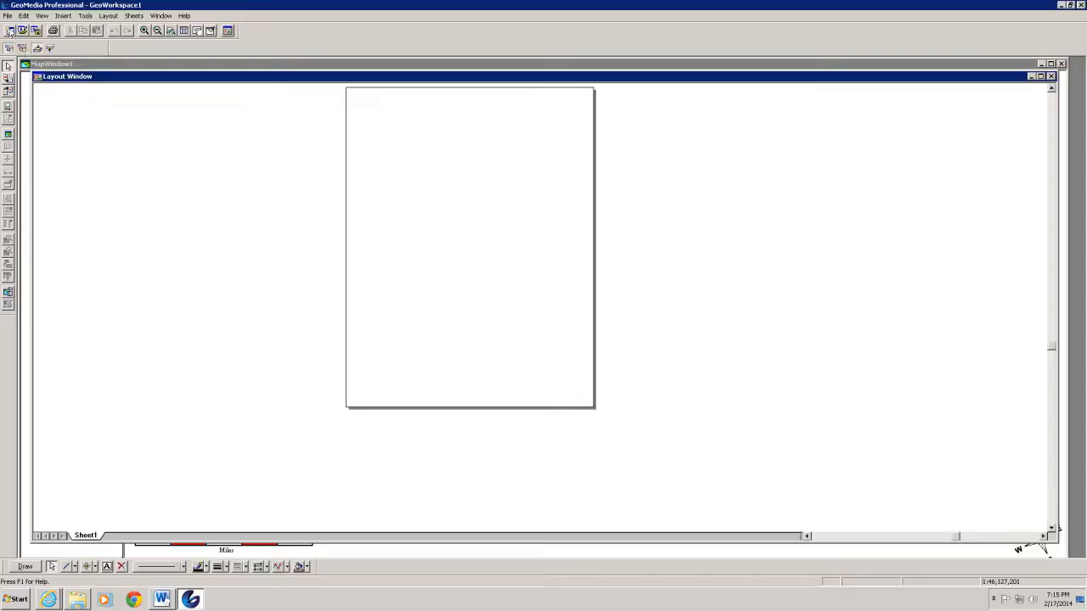
Set Sheet1 to landscape in Page Setup and fit it to the layout window
left_click(7, 16)
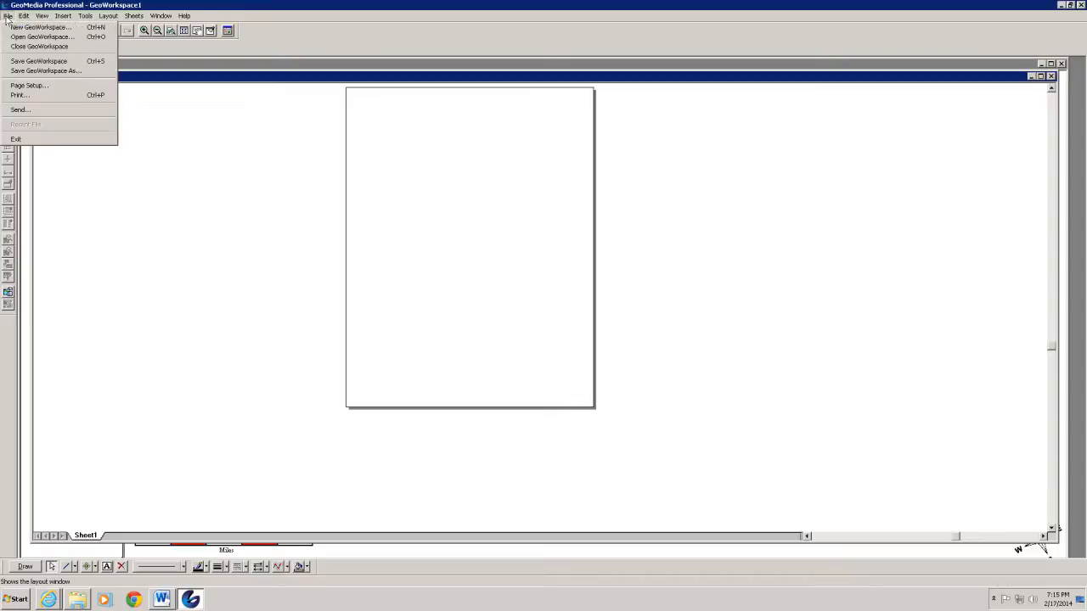
left_click(28, 88)
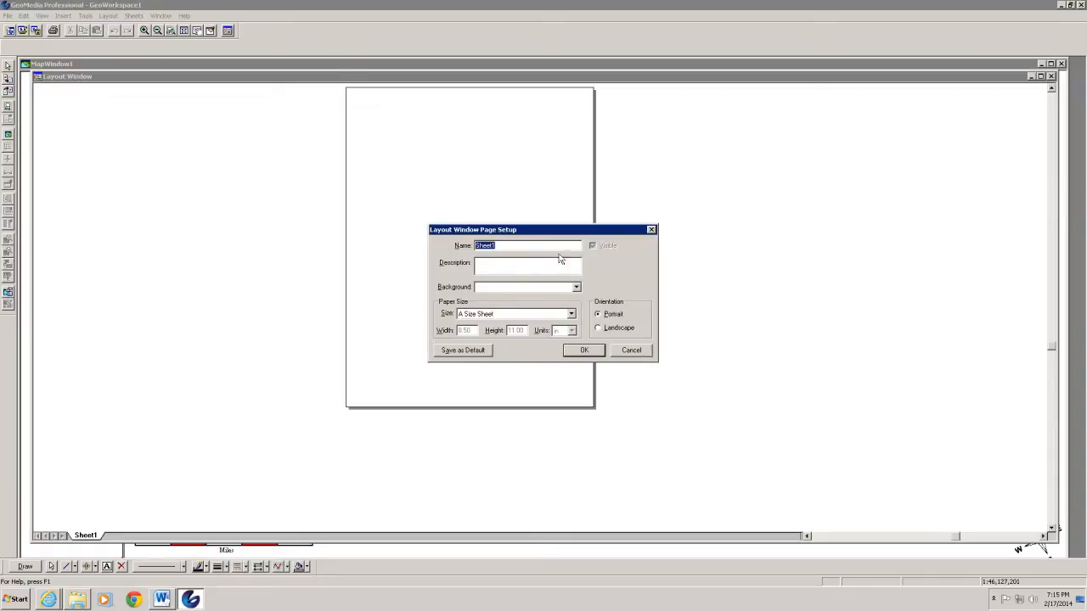
left_click(599, 329)
left_click(582, 352)
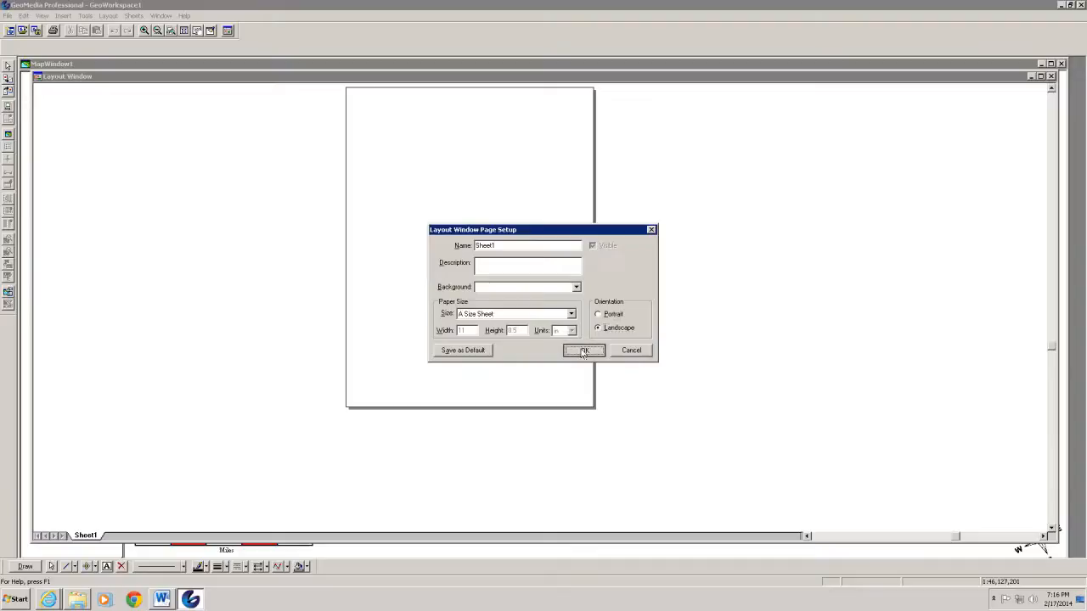
left_click(183, 31)
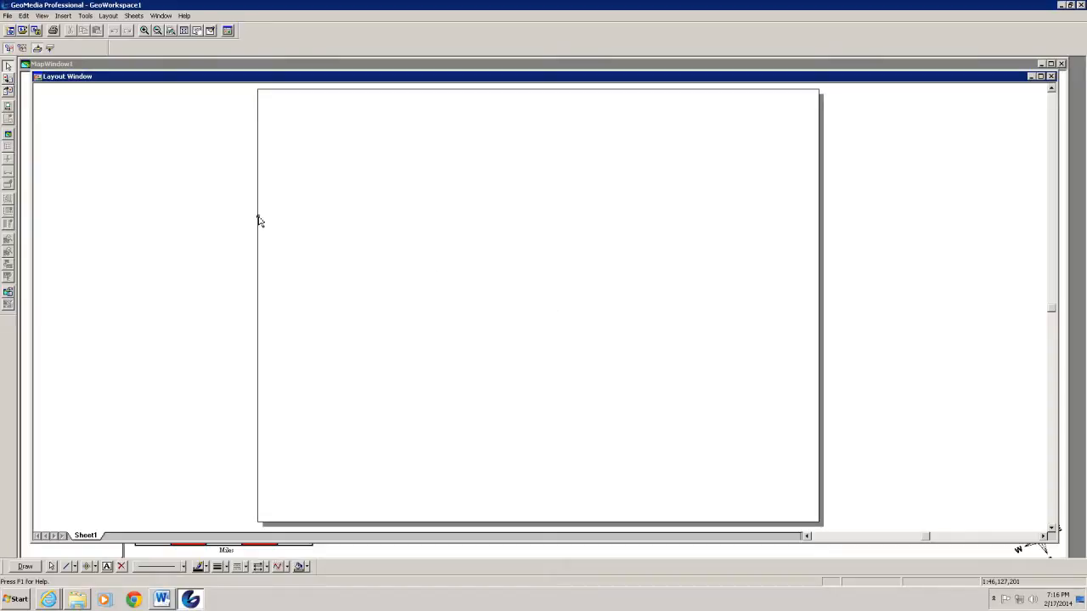
left_click(64, 16)
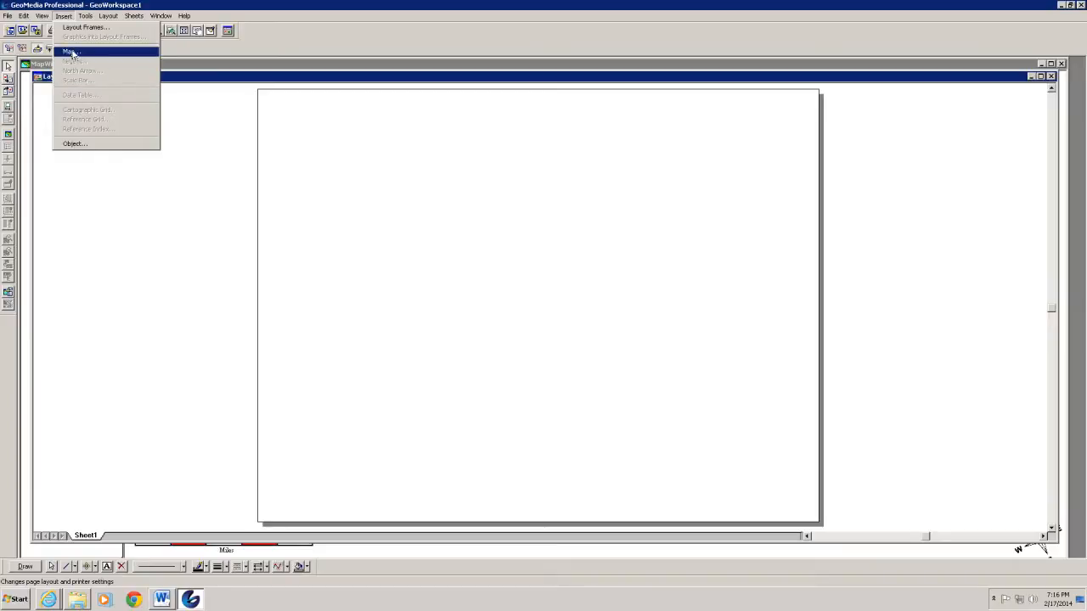
Insert a map with the Rectangle extent method and set its first corner above the northwest US
left_click(72, 53)
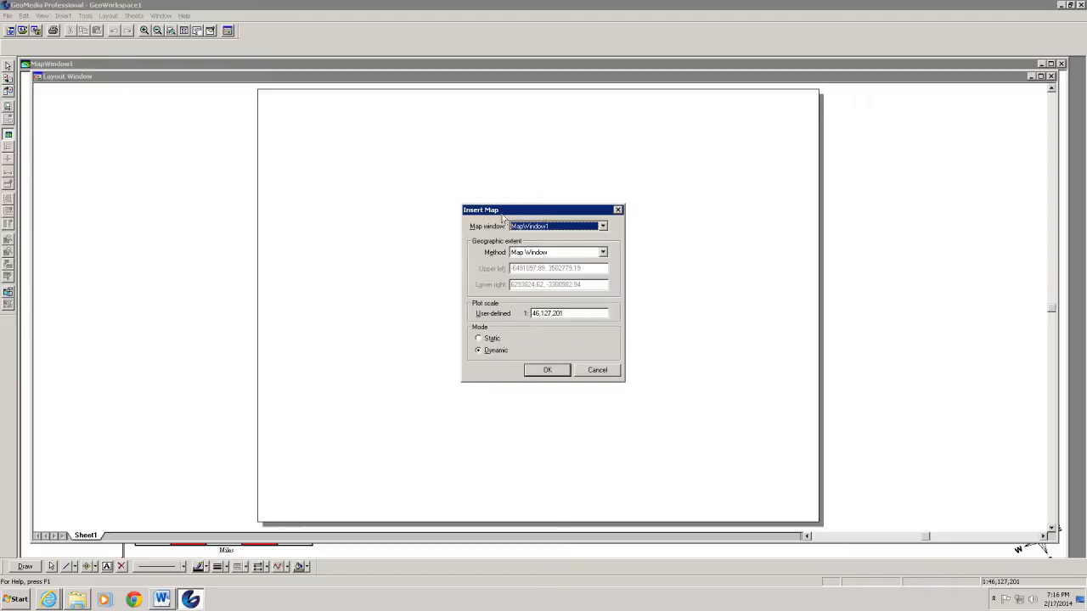
left_click(603, 253)
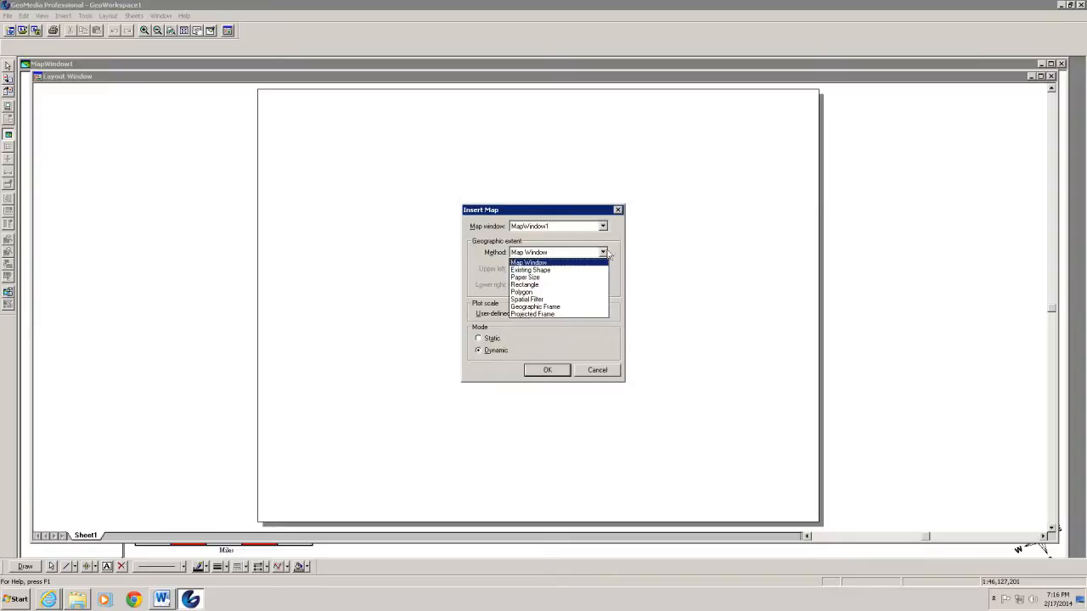
left_click(538, 285)
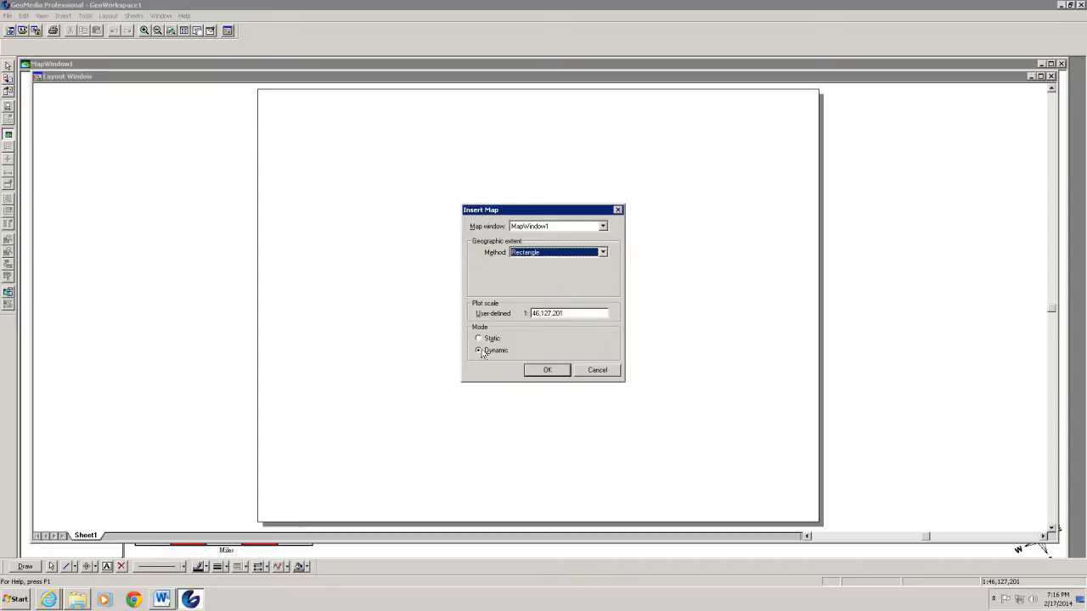
left_click(537, 372)
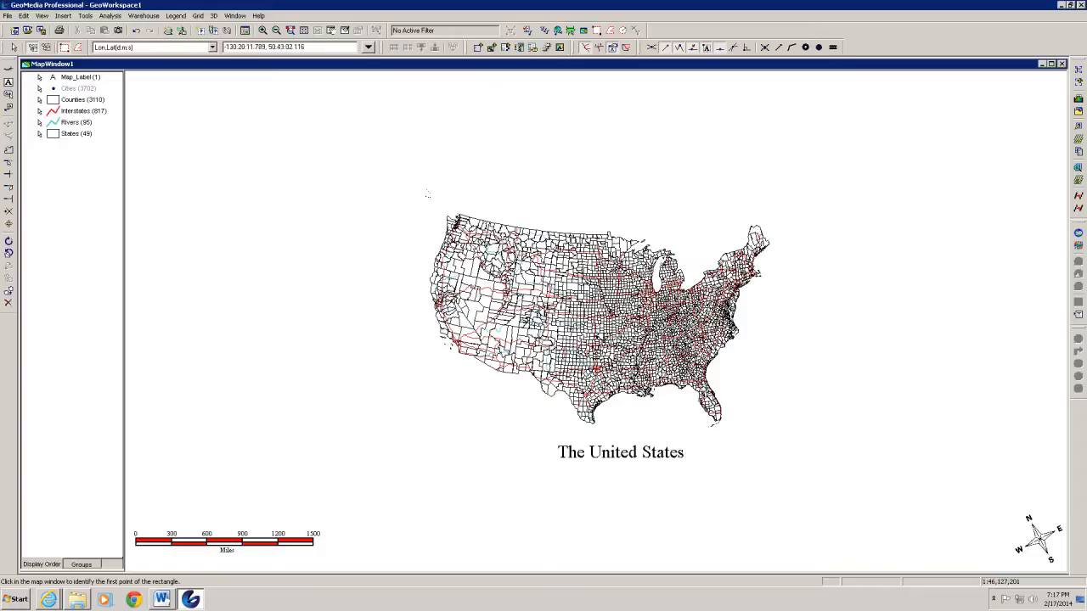
left_click(425, 188)
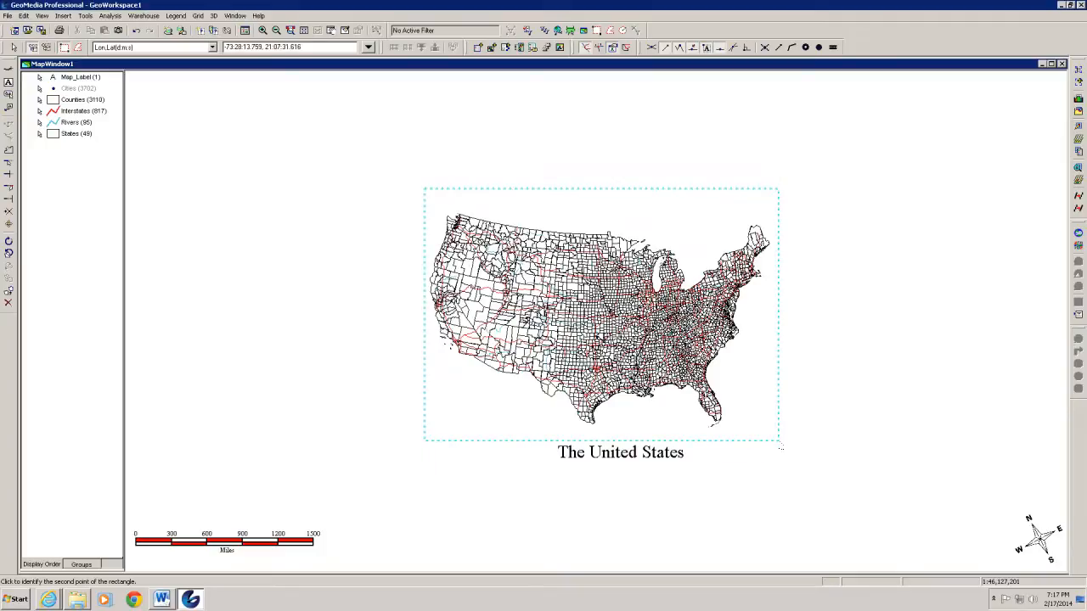
Complete the map-extent rectangle so the US map outline appears on Sheet1
left_click(780, 443)
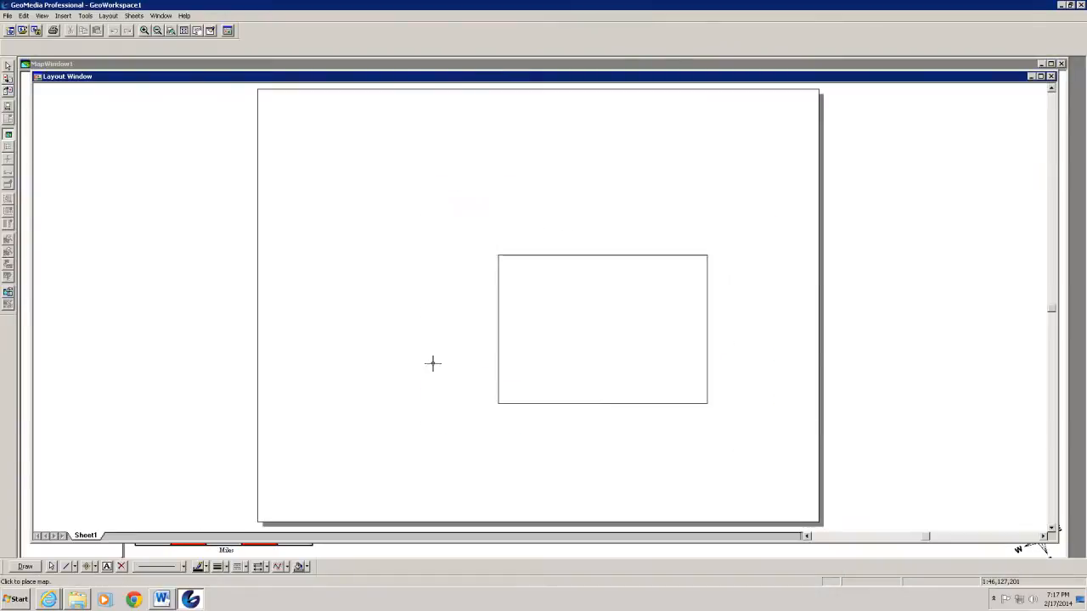
Drop the US map on Sheet1, reposition its frame, and stretch it over most of the page
left_click(292, 264)
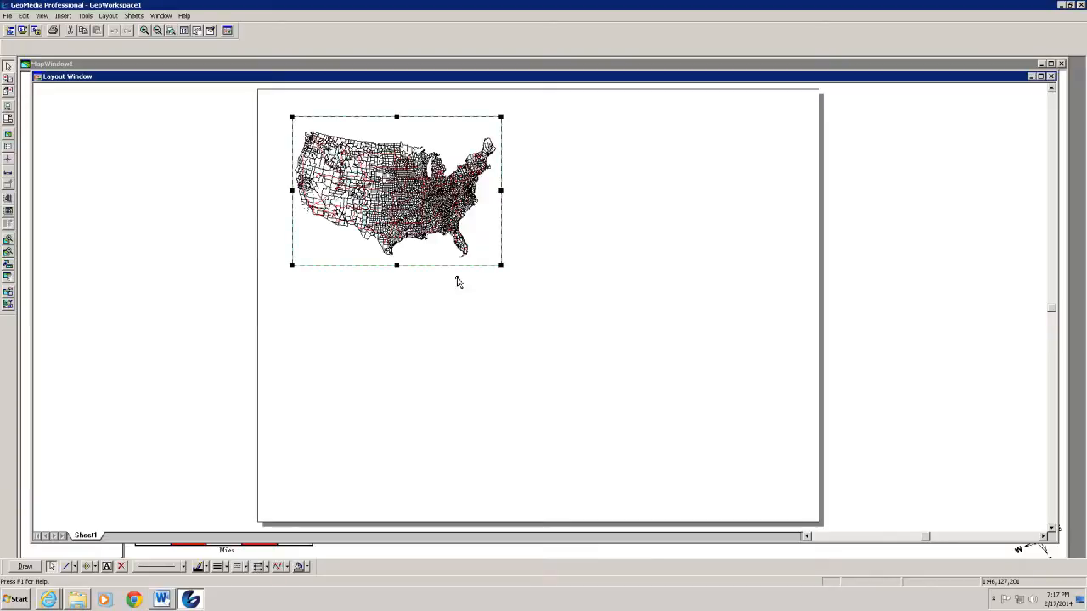
left_click_drag(499, 264, 734, 455)
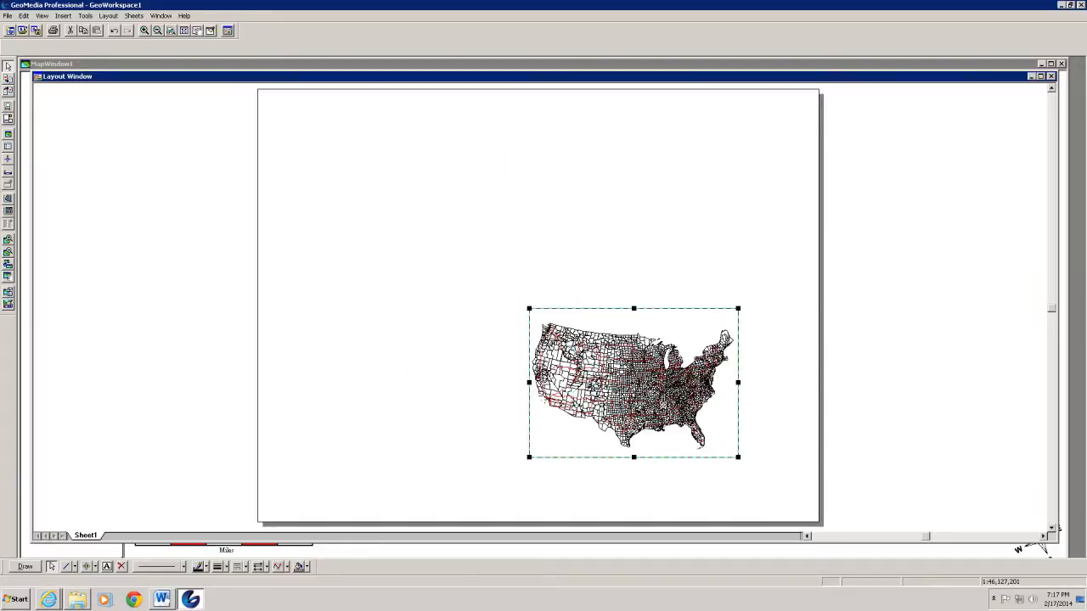
left_click_drag(665, 408, 428, 217)
left_click_drag(502, 270, 776, 477)
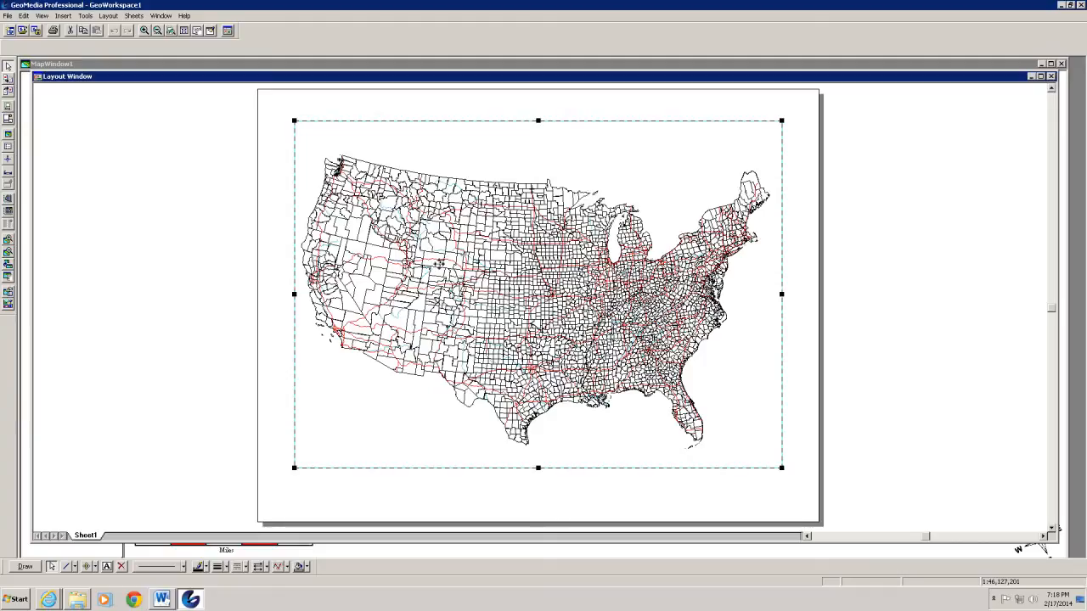
Pan the US map upward inside its frame using Map Pan
right_click(476, 262)
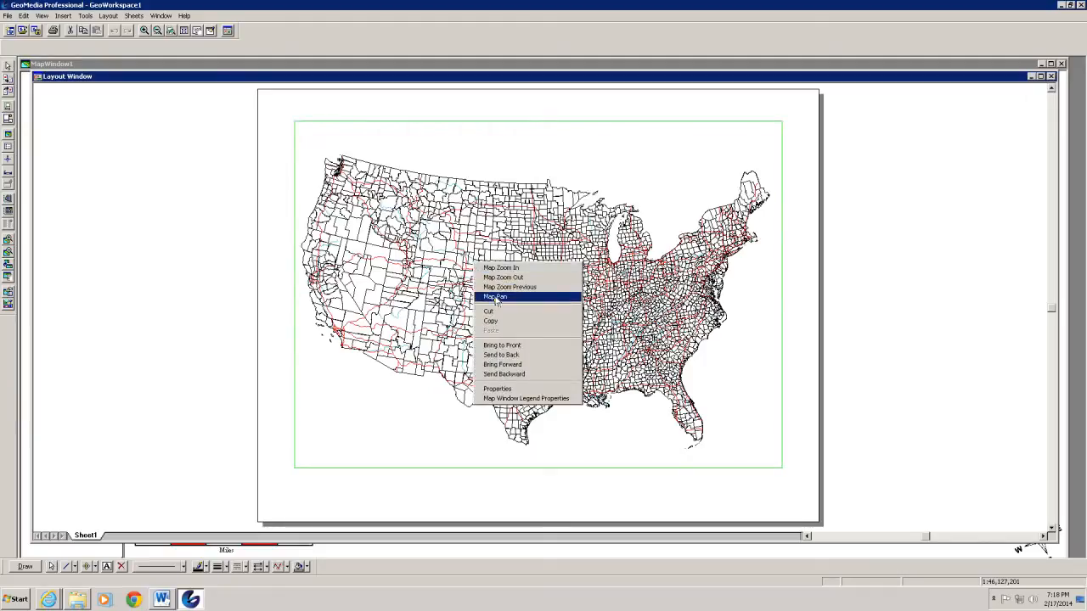
left_click(497, 298)
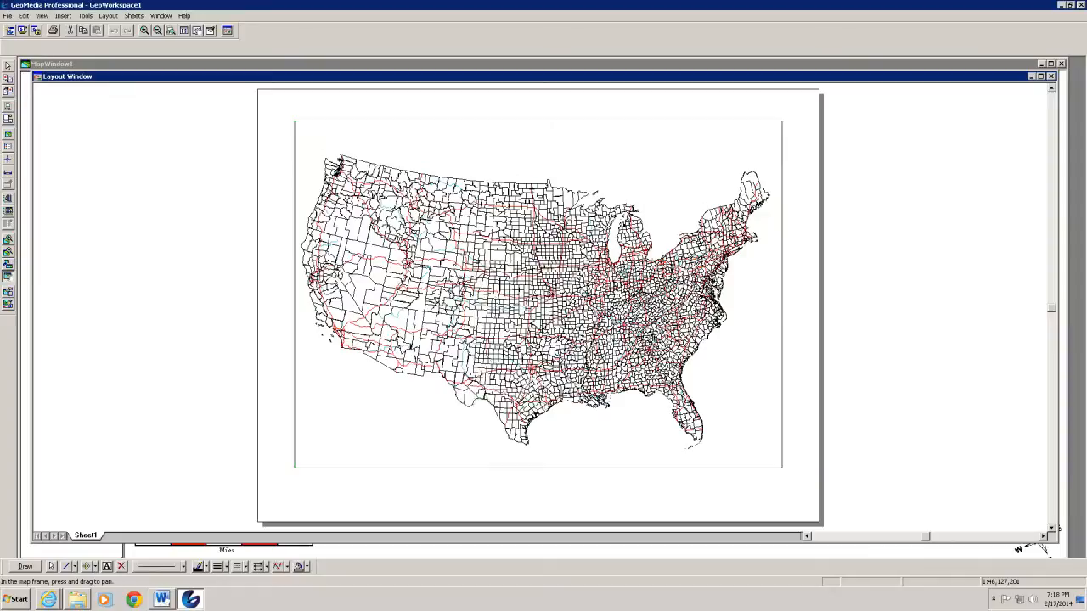
left_click_drag(538, 327, 538, 311)
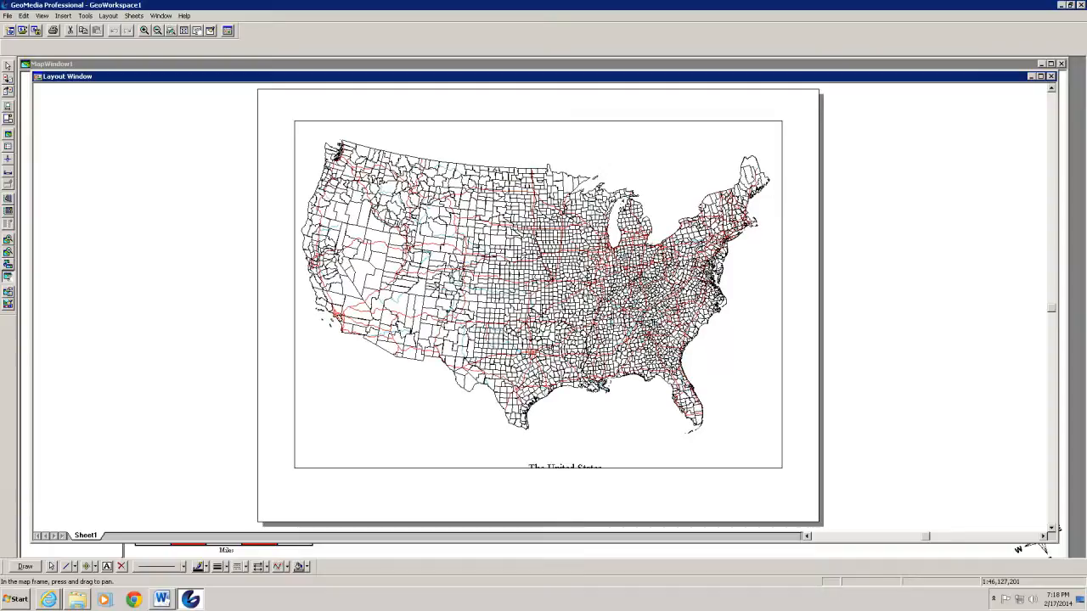
left_click_drag(538, 311, 539, 307)
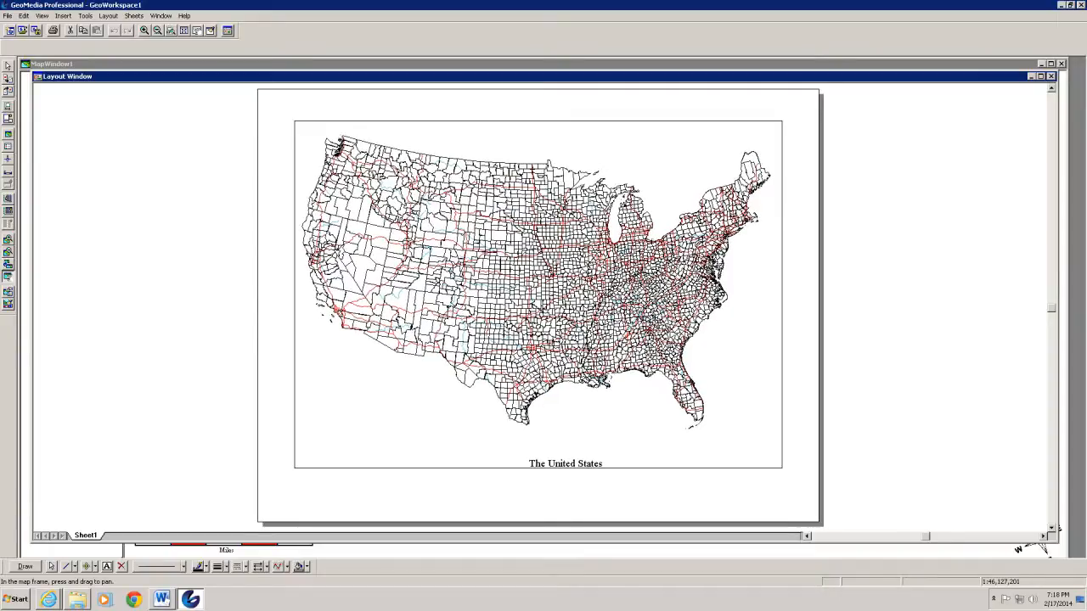
Shorten the map frame from the bottom to crop out the 'The United States' title
right_click(539, 277)
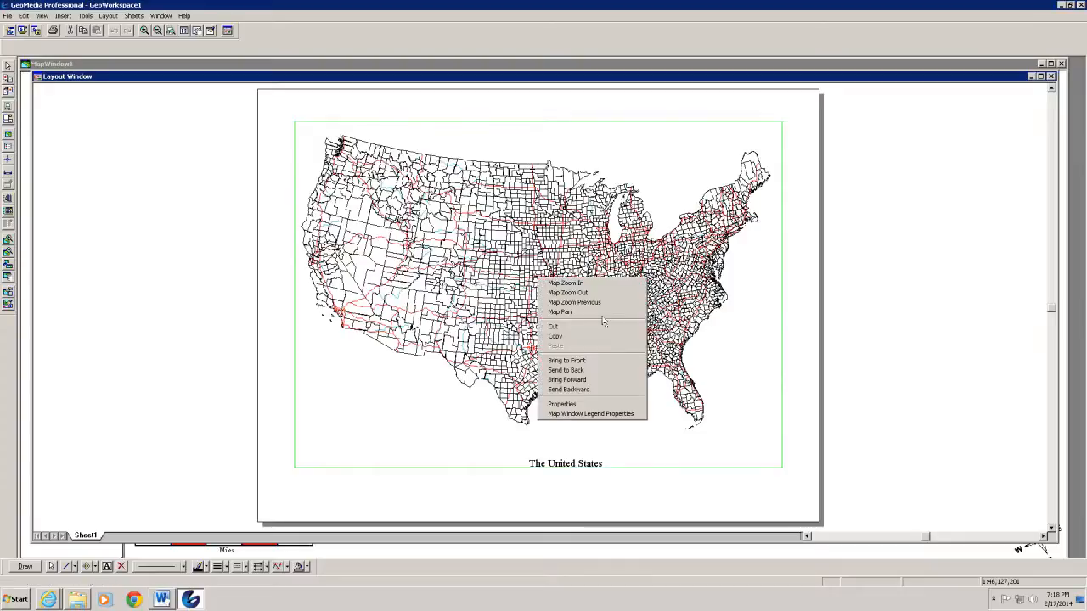
left_click(806, 388)
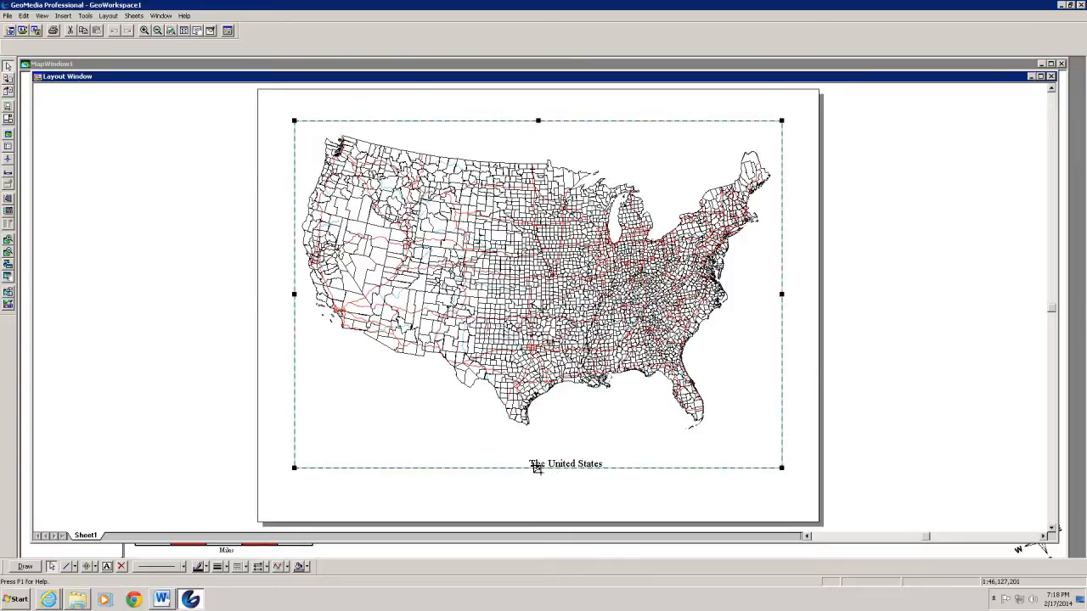
left_click_drag(537, 467, 537, 436)
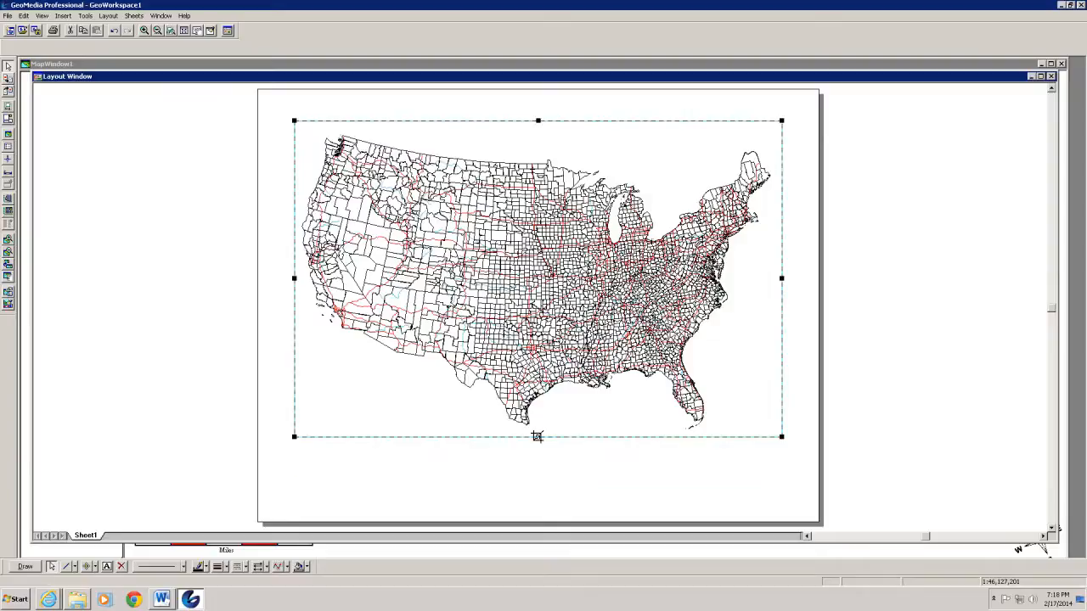
right_click(537, 455)
left_click(629, 497)
left_click(660, 493)
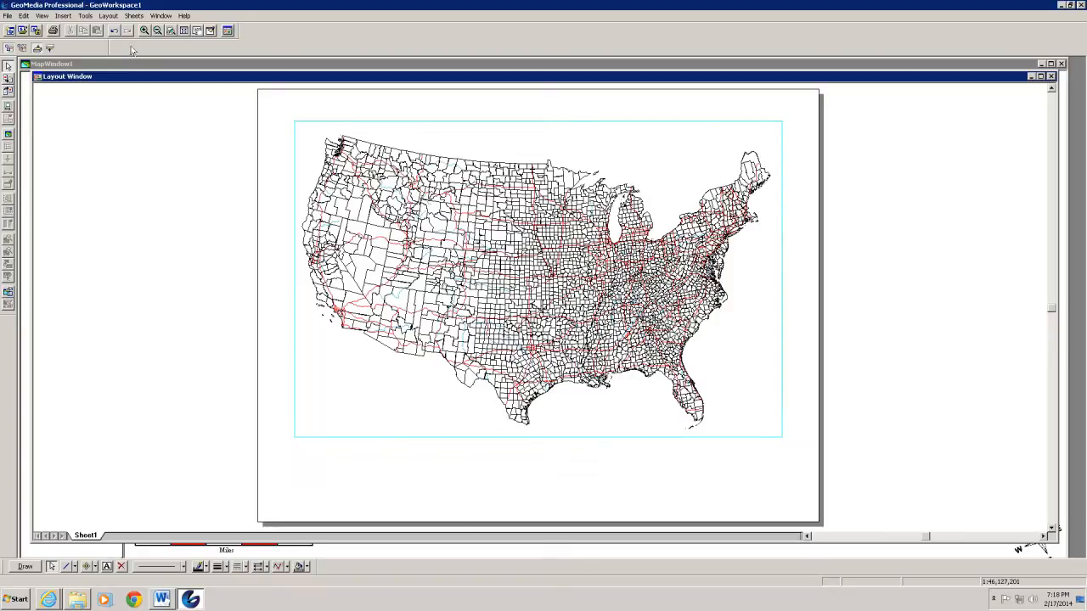
Insert a north arrow with the default design
left_click(63, 16)
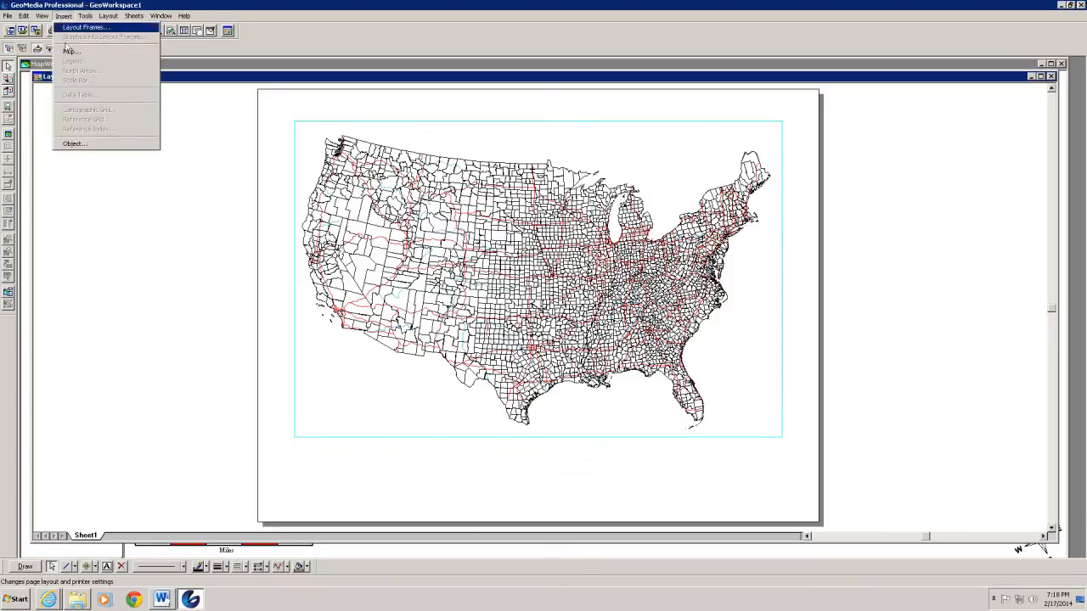
mouse_move(86, 16)
left_click(327, 42)
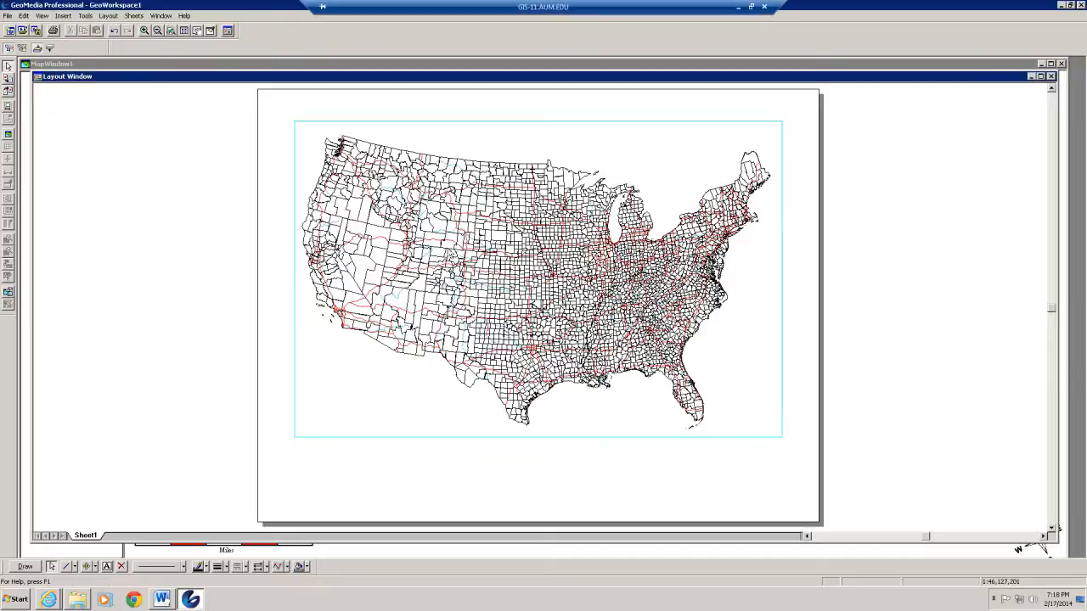
left_click(477, 315)
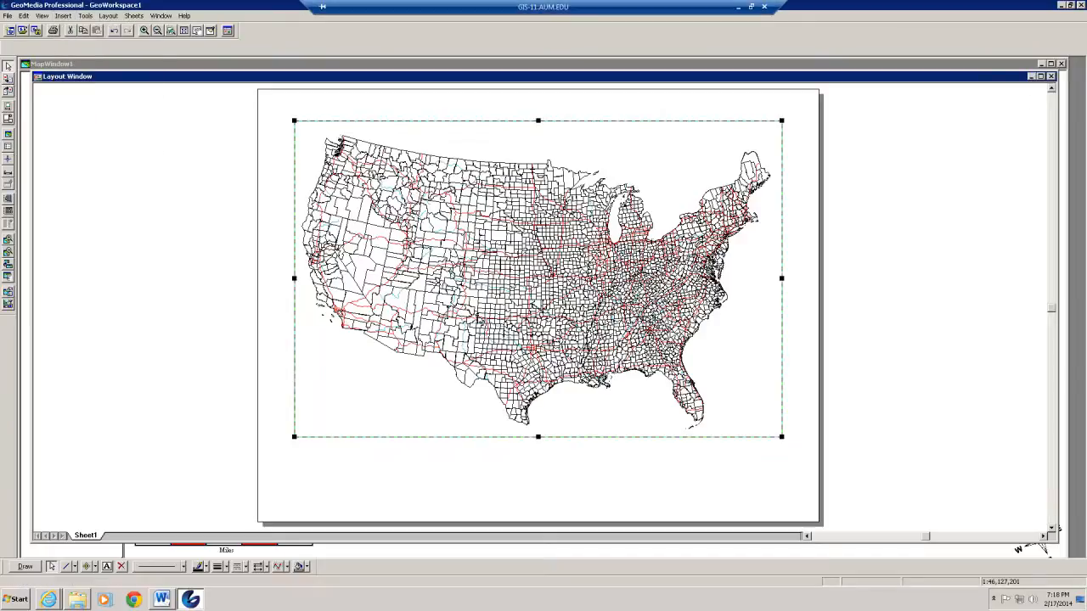
left_click(64, 16)
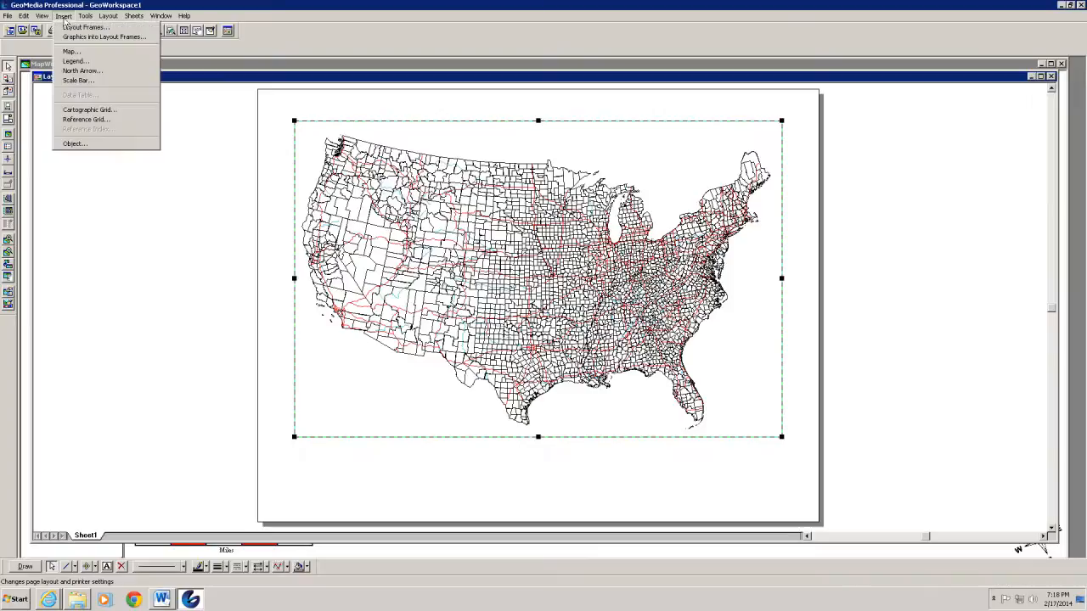
left_click(77, 71)
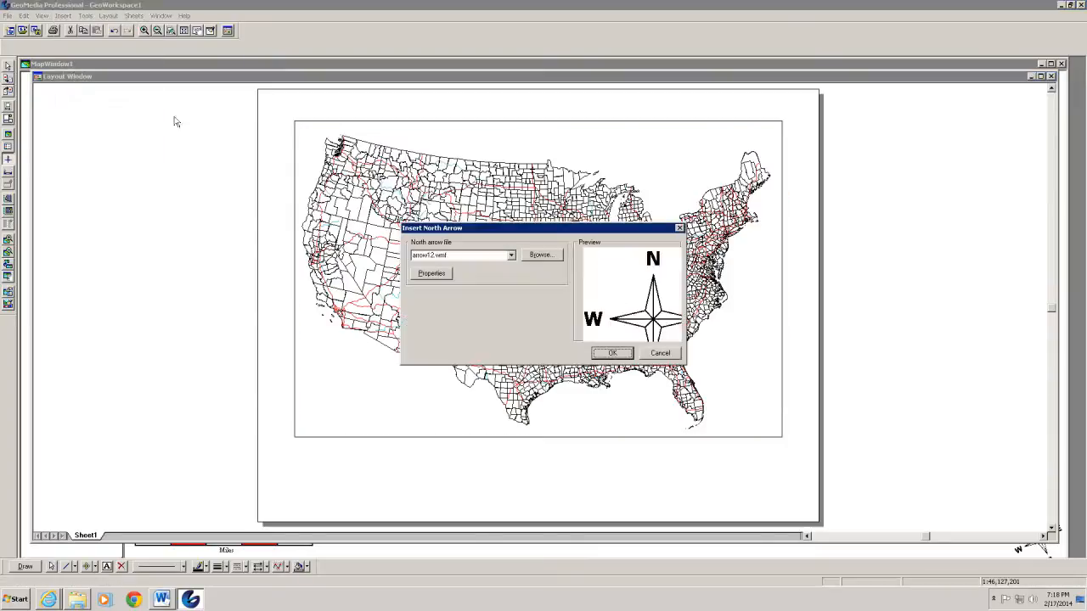
left_click(612, 353)
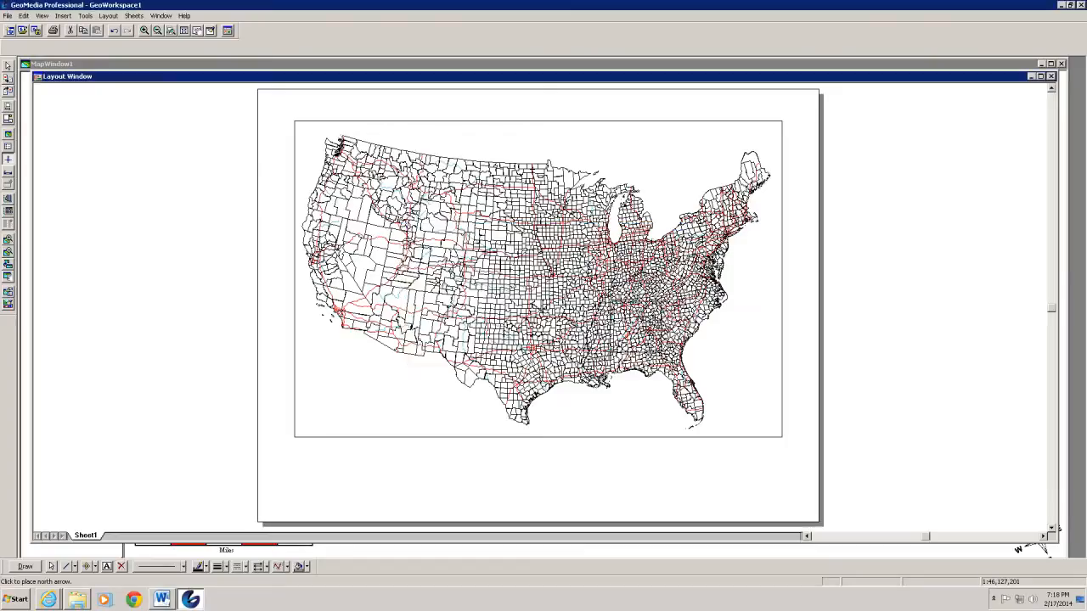
Place the north arrow, shrink it, and move it to the map's lower-left corner
left_click(731, 490)
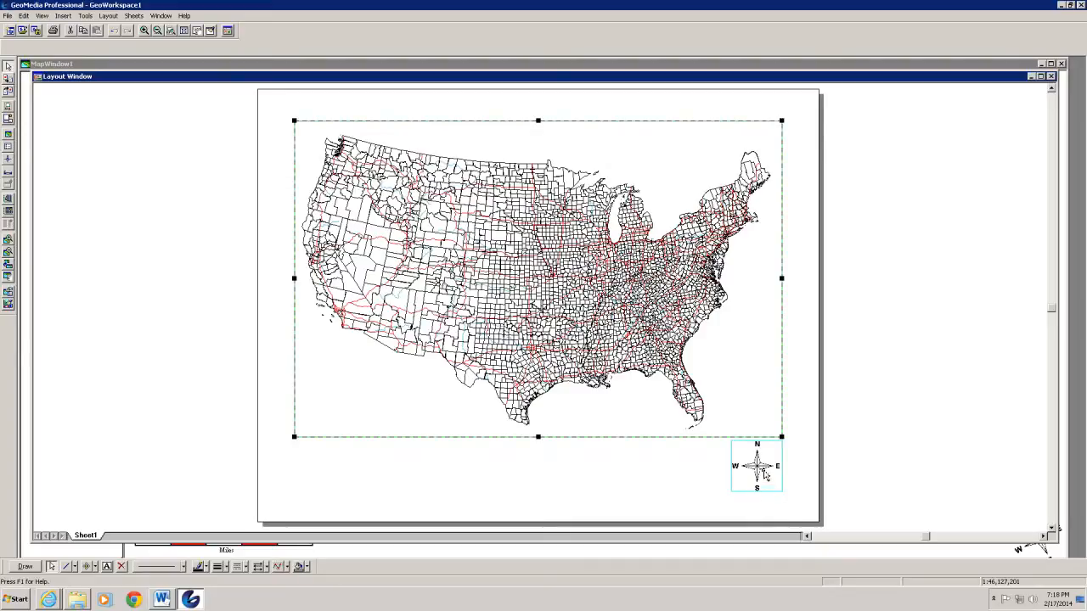
left_click(761, 474)
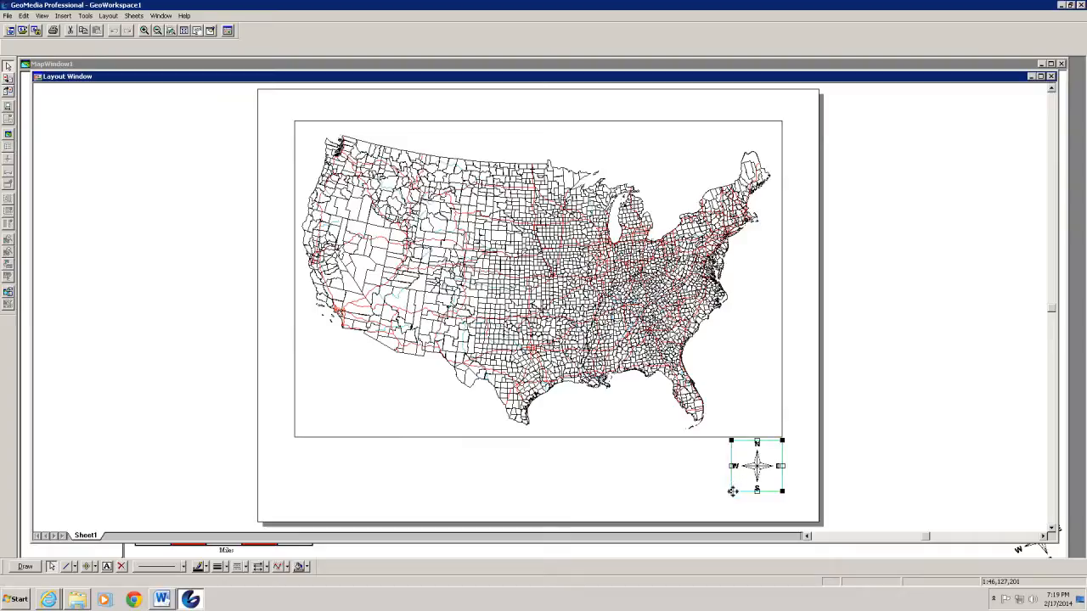
left_click_drag(732, 492, 747, 477)
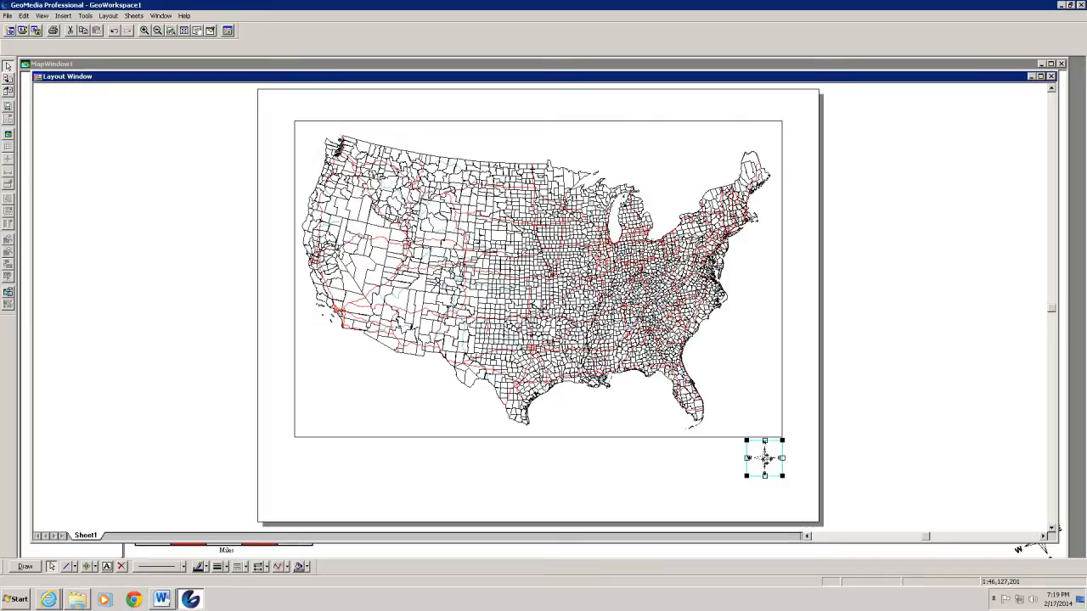
left_click_drag(765, 459, 315, 417)
left_click(431, 503)
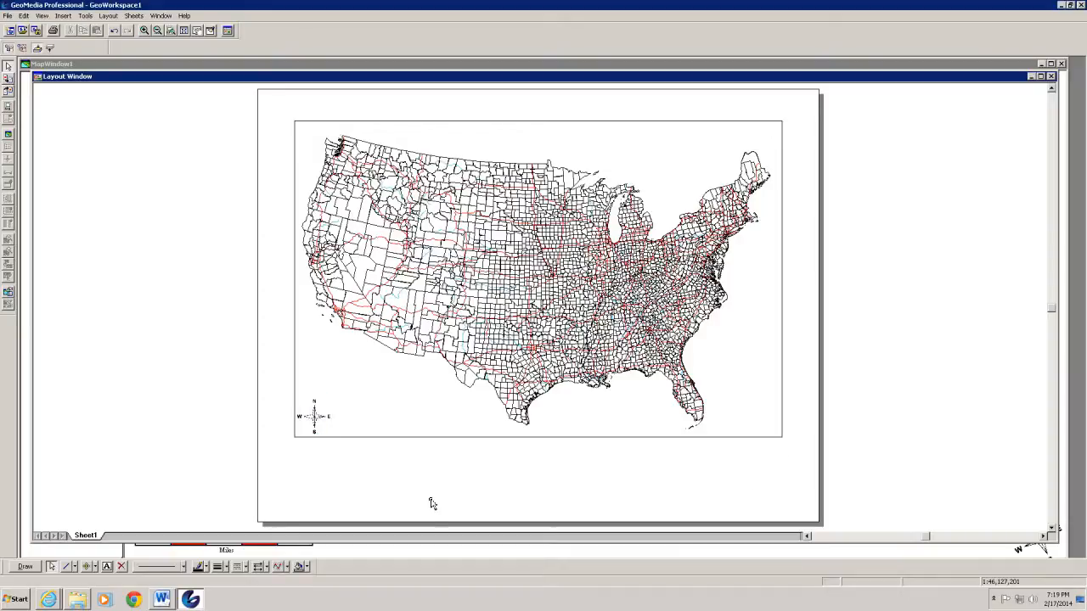
Start inserting a scale bar and set its type to Double Block
left_click(301, 154)
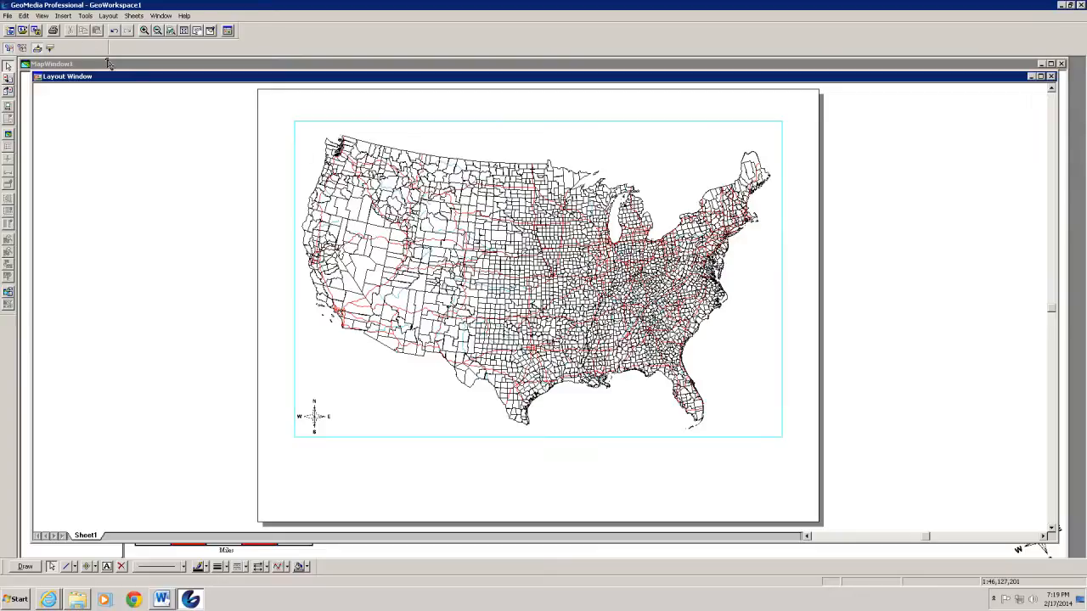
left_click(63, 16)
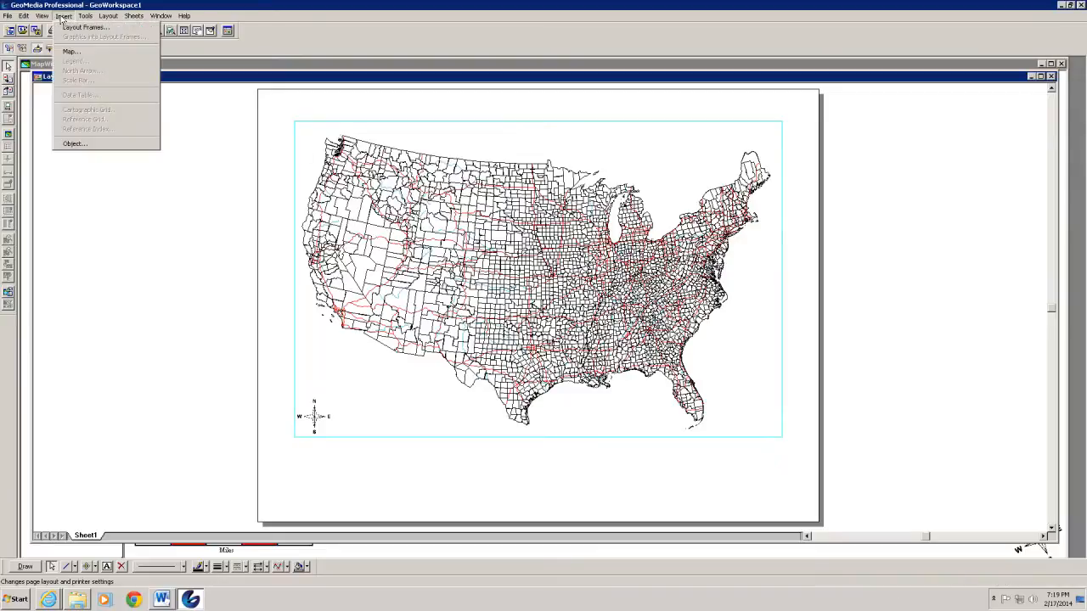
left_click(342, 351)
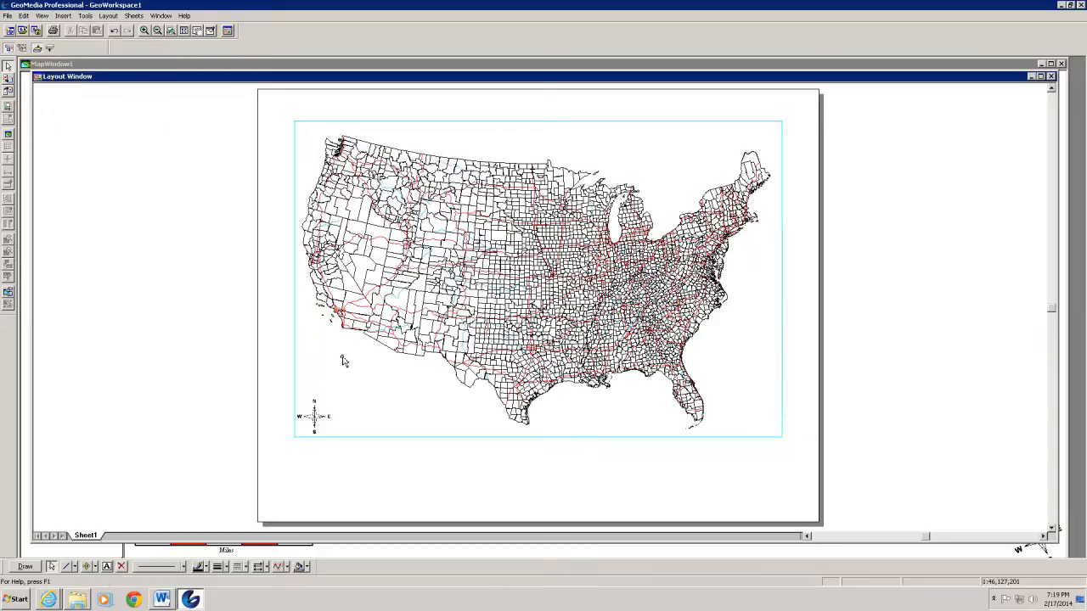
left_click(343, 357)
left_click(65, 16)
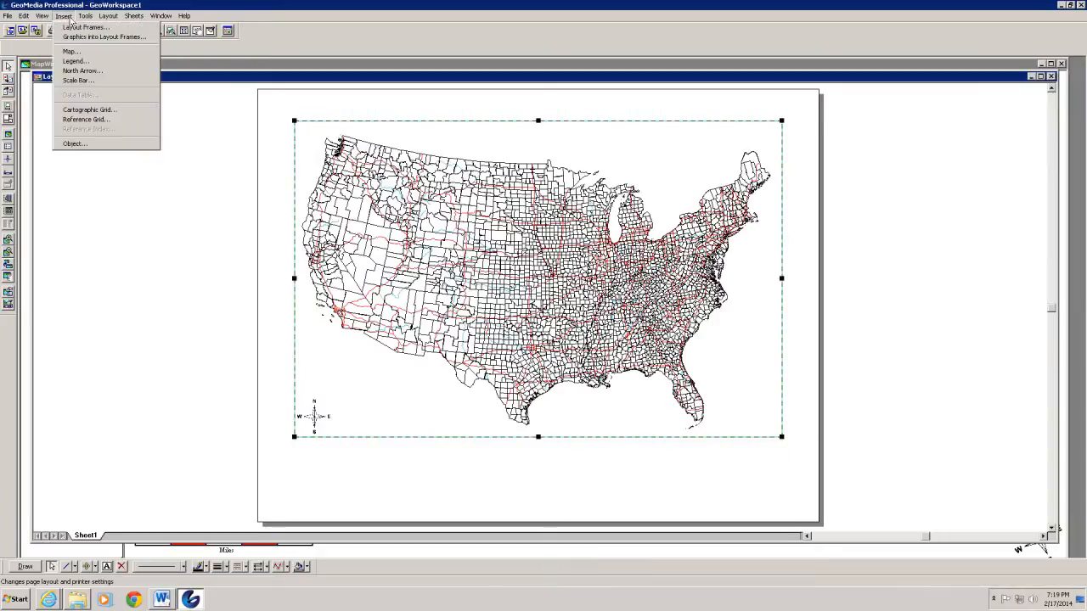
left_click(75, 80)
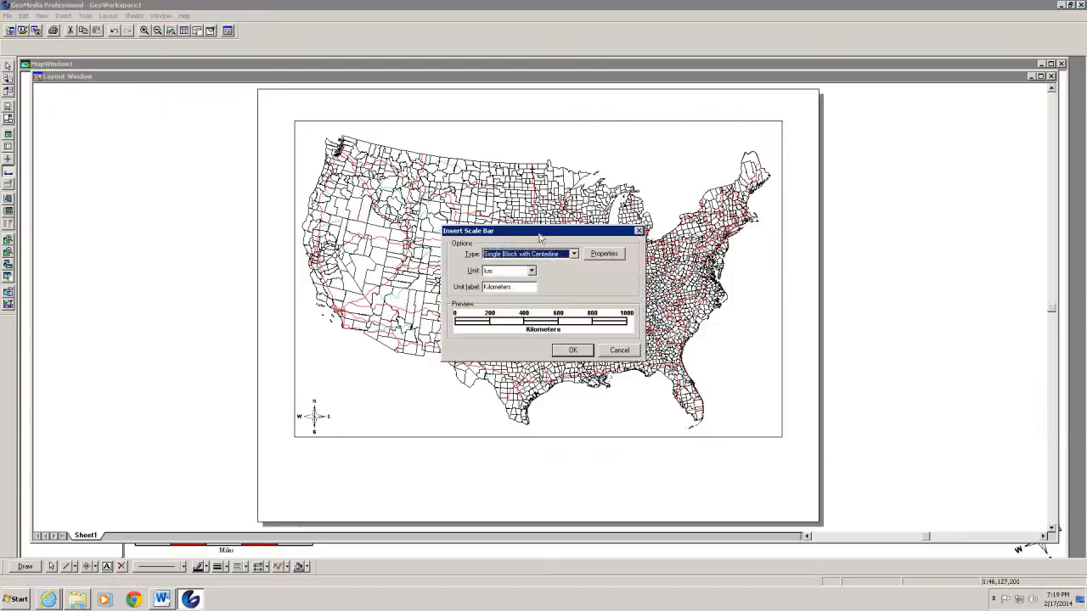
left_click_drag(508, 240, 137, 212)
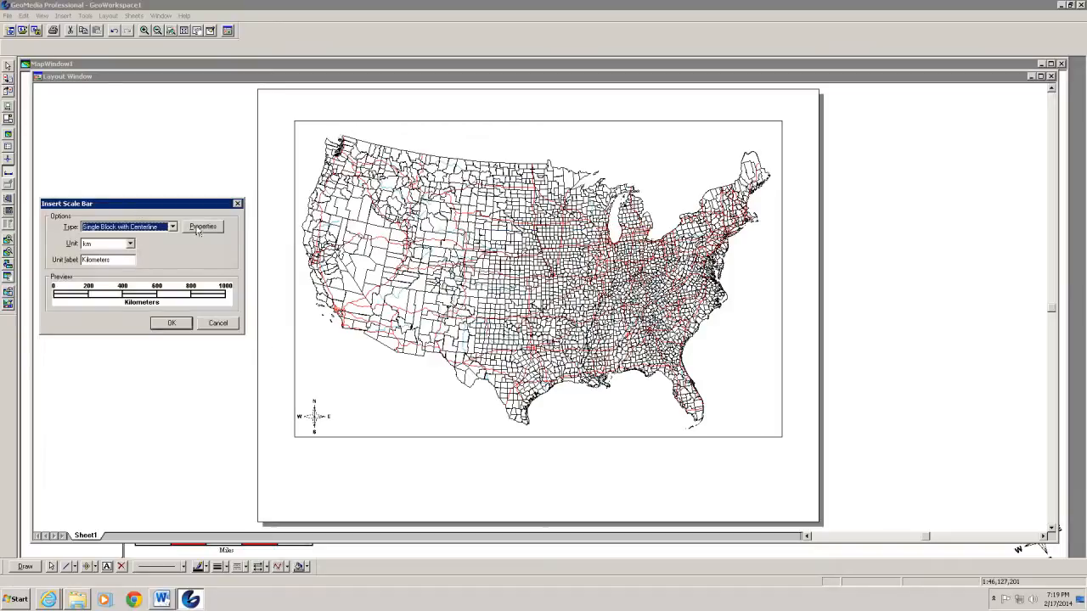
left_click(197, 229)
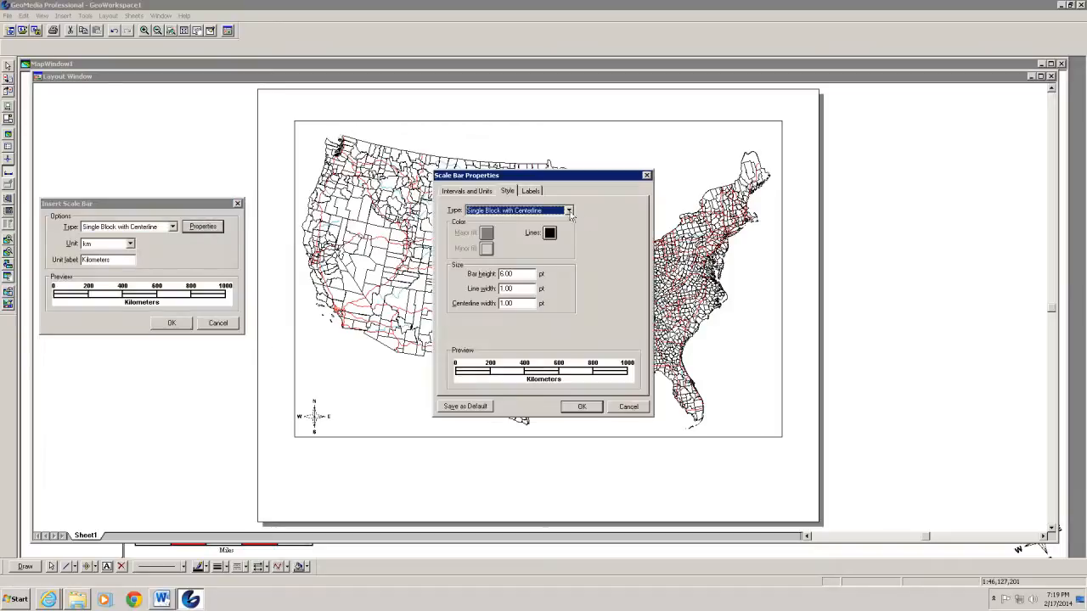
left_click(570, 212)
left_click(512, 234)
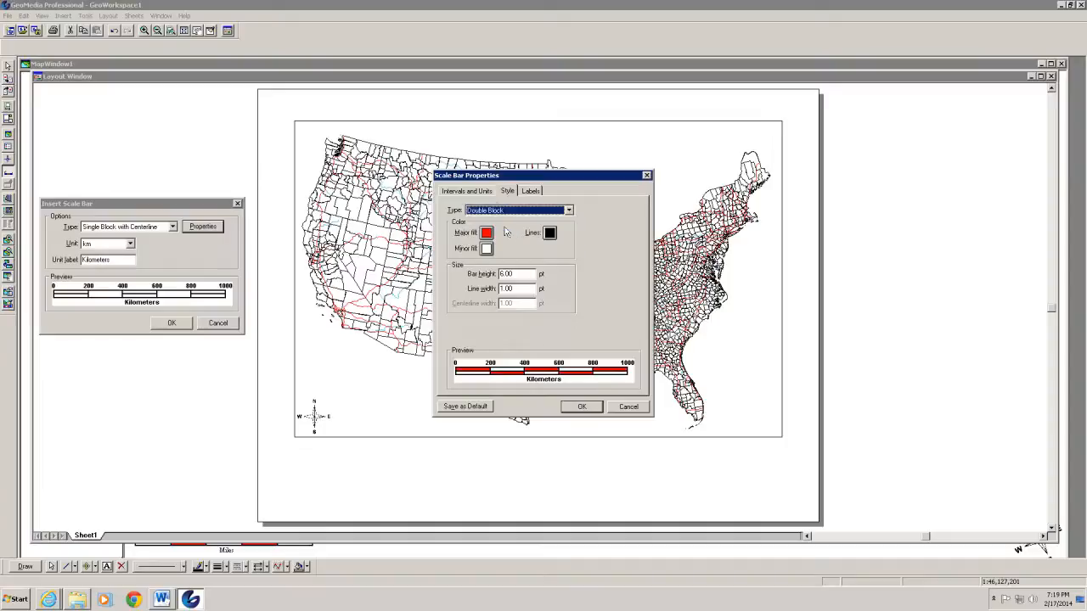
Set the scale bar interval labels to Times New Roman Regular
left_click(532, 192)
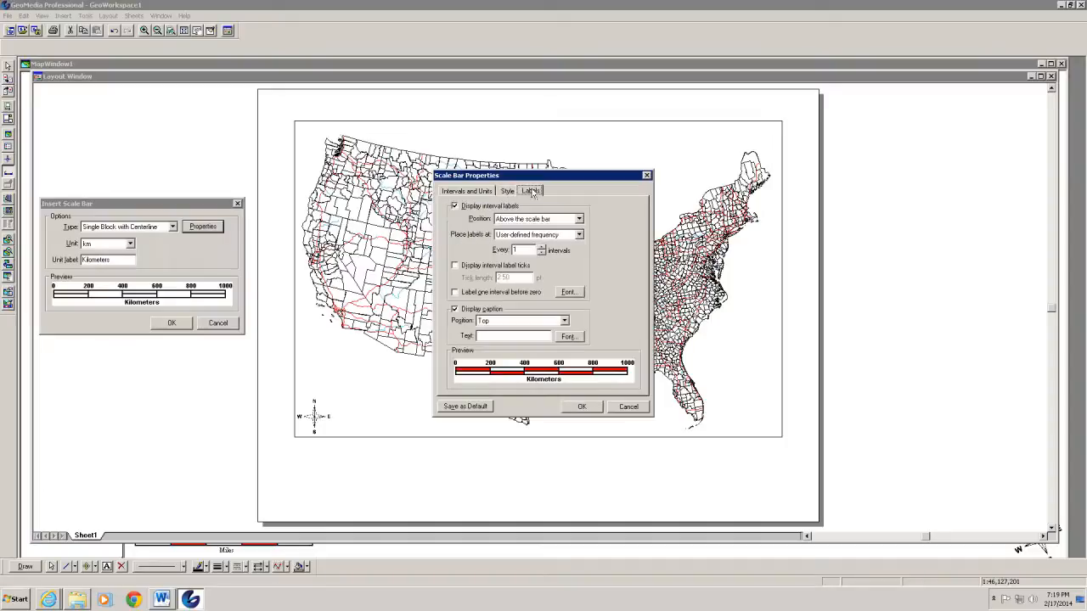
left_click(568, 337)
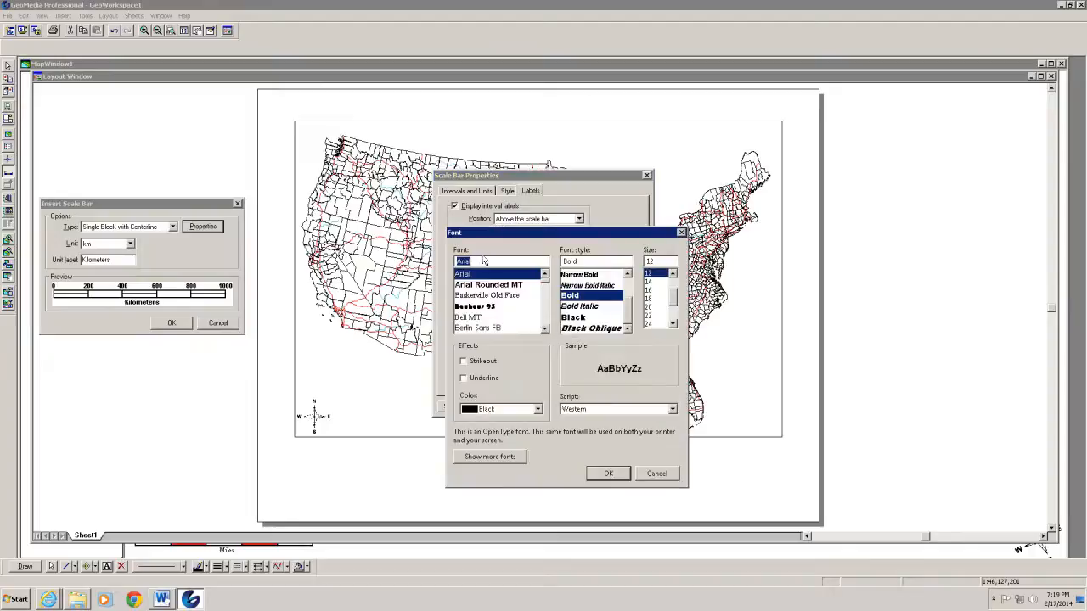
type("Times New Roman")
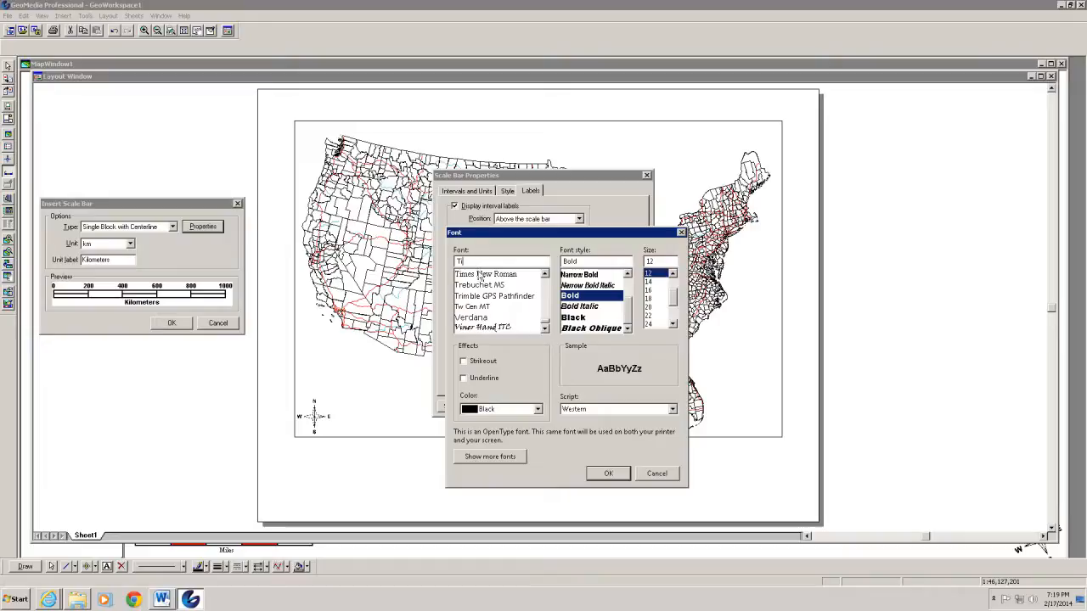
left_click(482, 275)
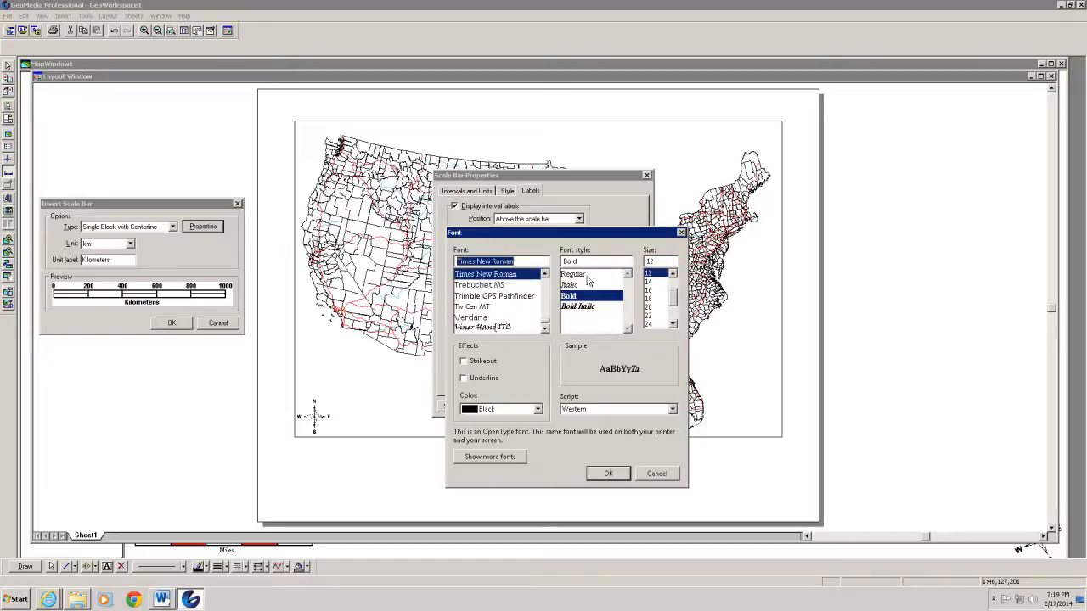
left_click(586, 276)
left_click_drag(677, 298, 678, 289)
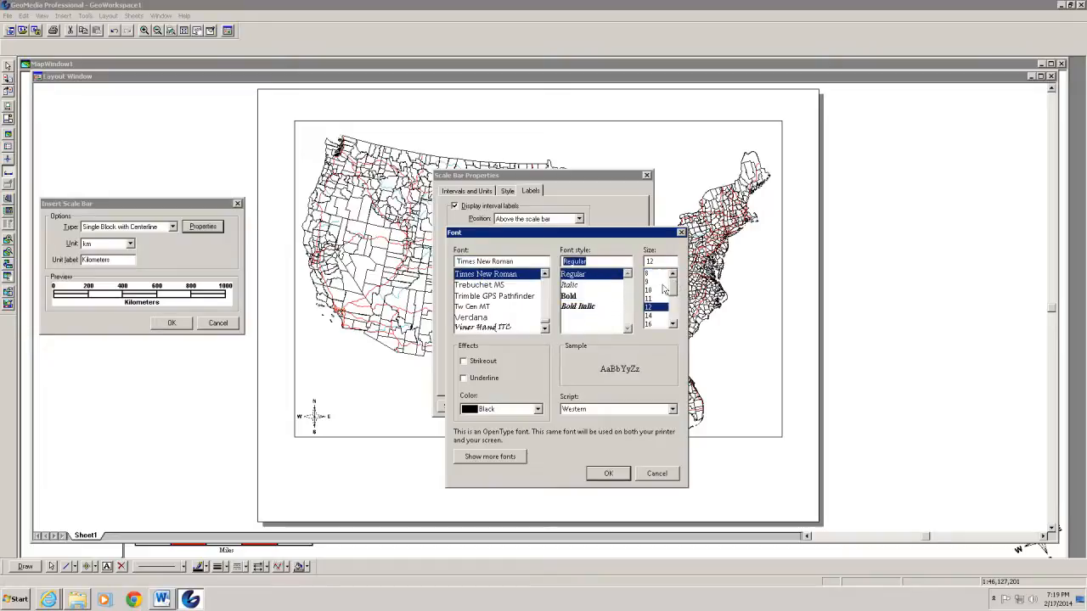
left_click(604, 473)
Set the interval unit to miles with a Times New Roman Regular unit label, and apply
left_click(464, 193)
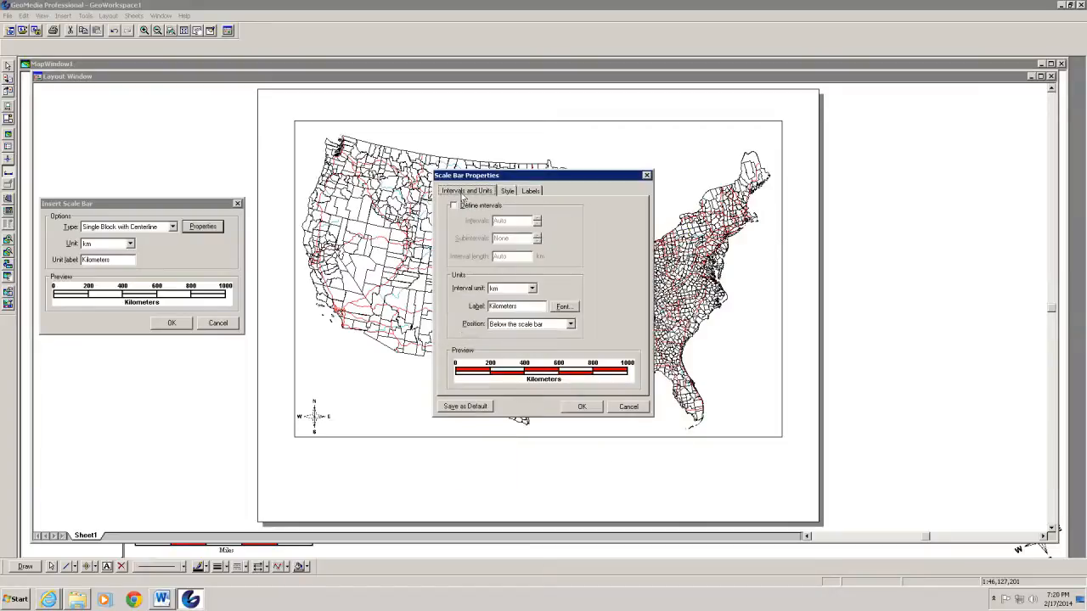
left_click(533, 288)
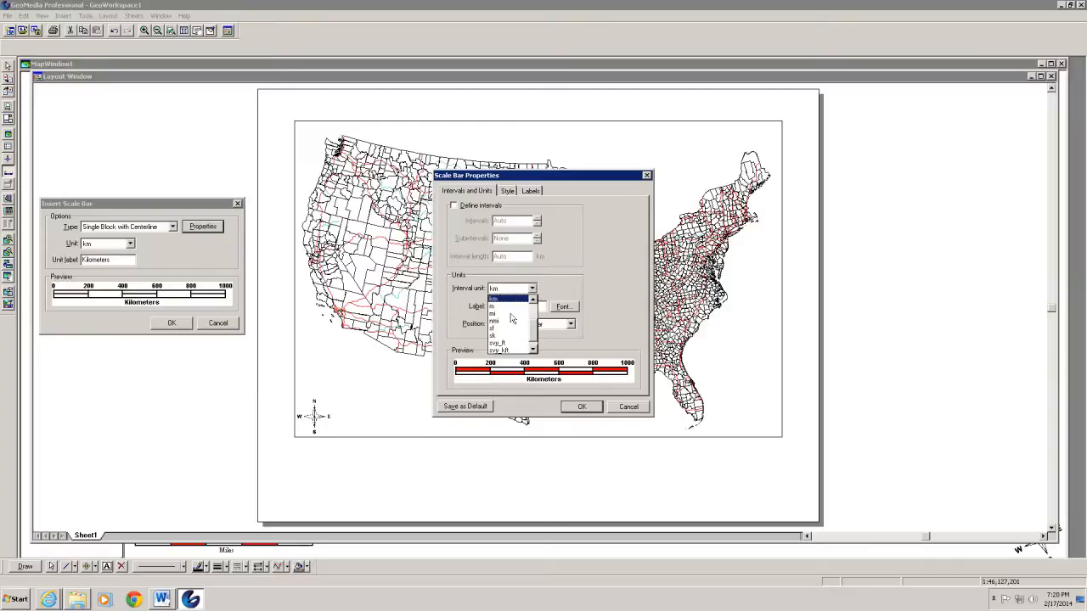
left_click(513, 318)
left_click(562, 308)
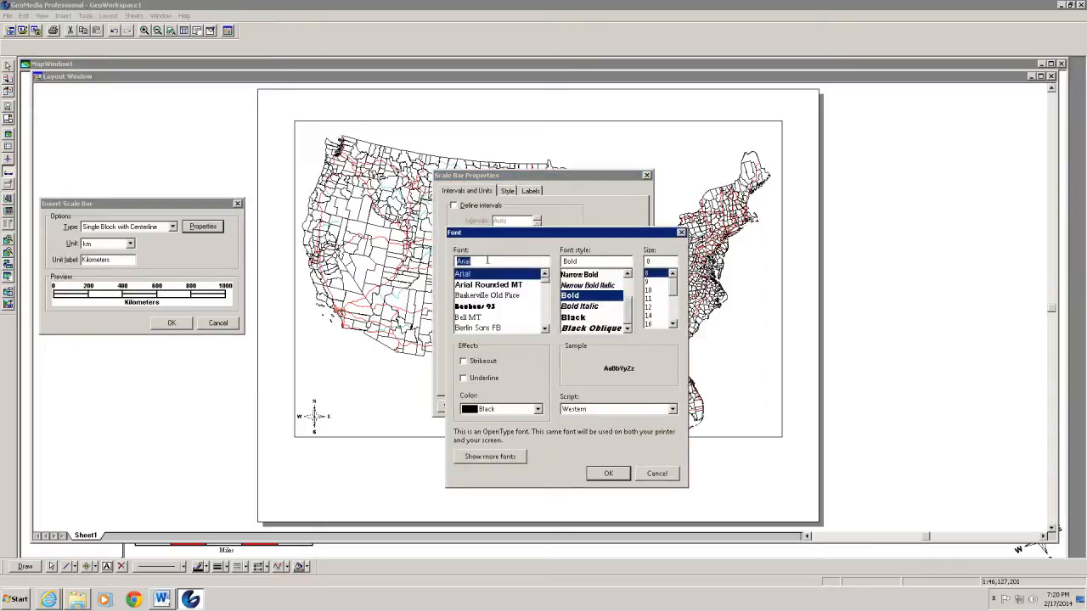
type("Times New Roman")
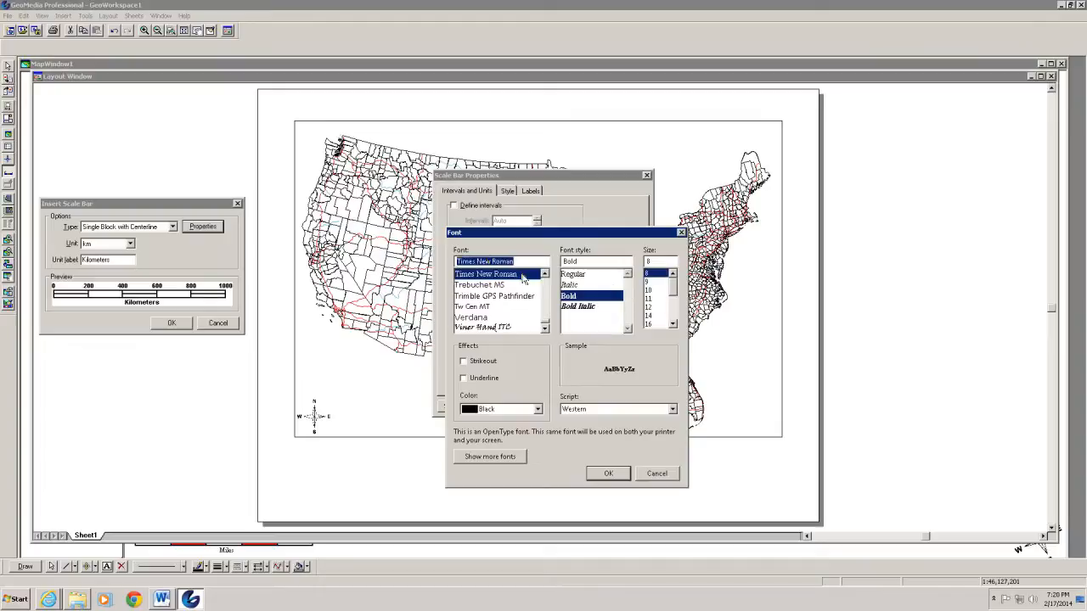
left_click(573, 275)
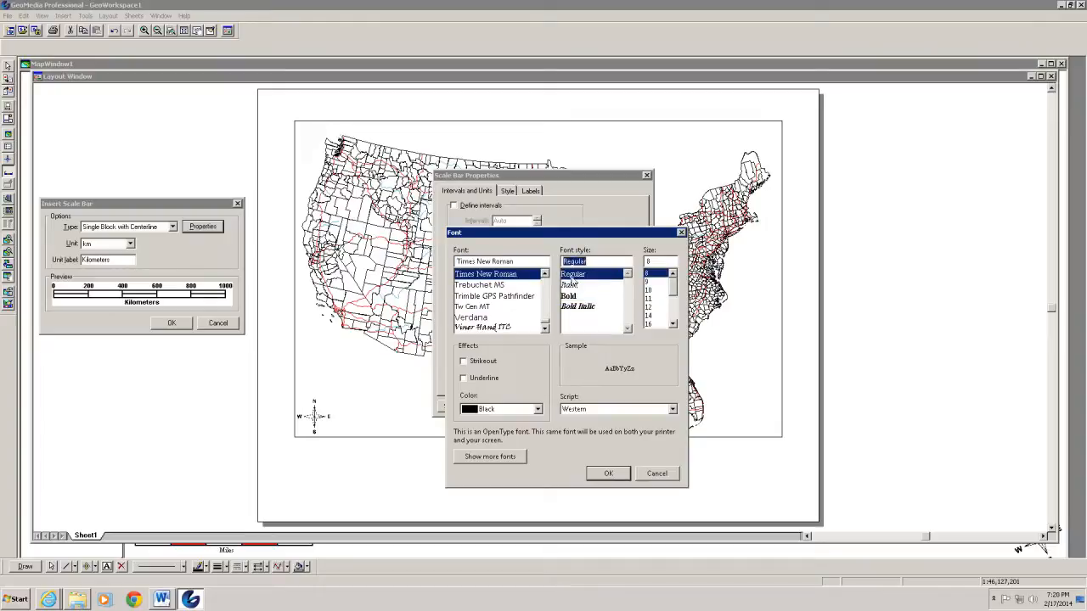
left_click(608, 473)
left_click(583, 408)
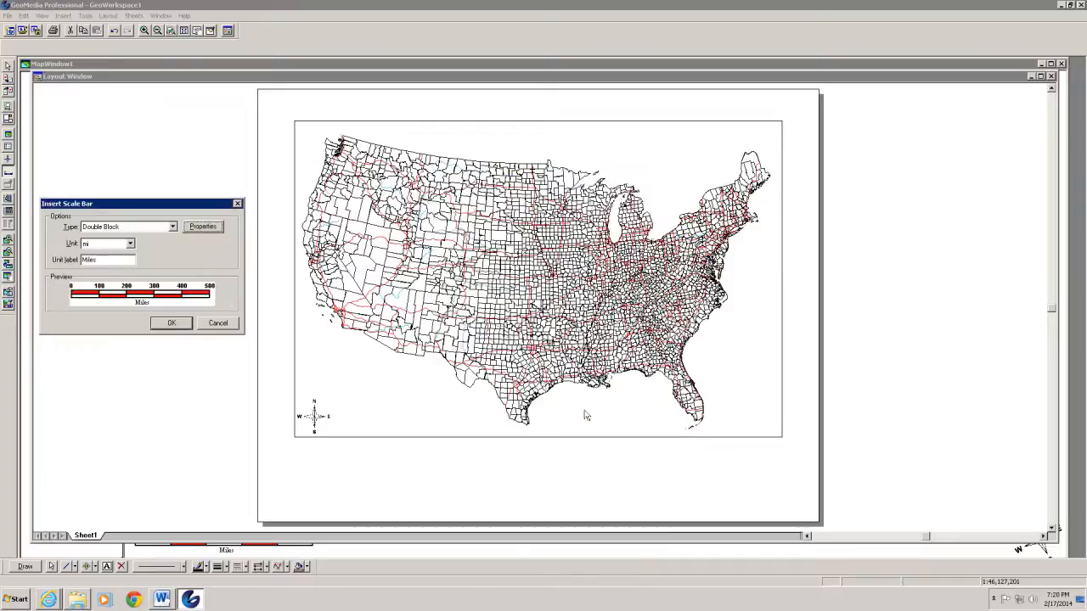
Place the double-block scale bar just below the US map
left_click(165, 326)
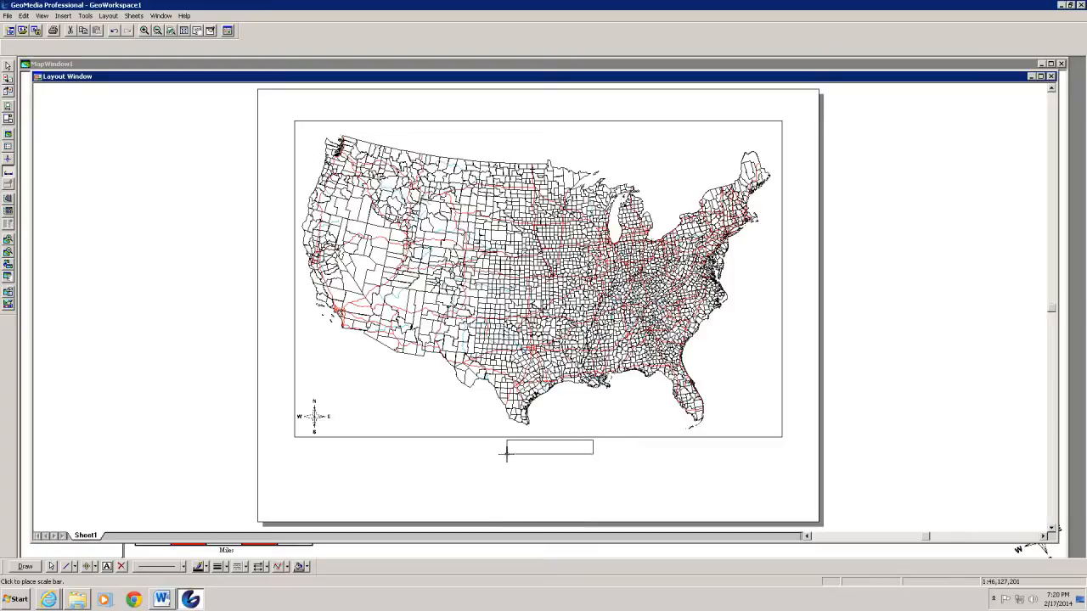
left_click(507, 453)
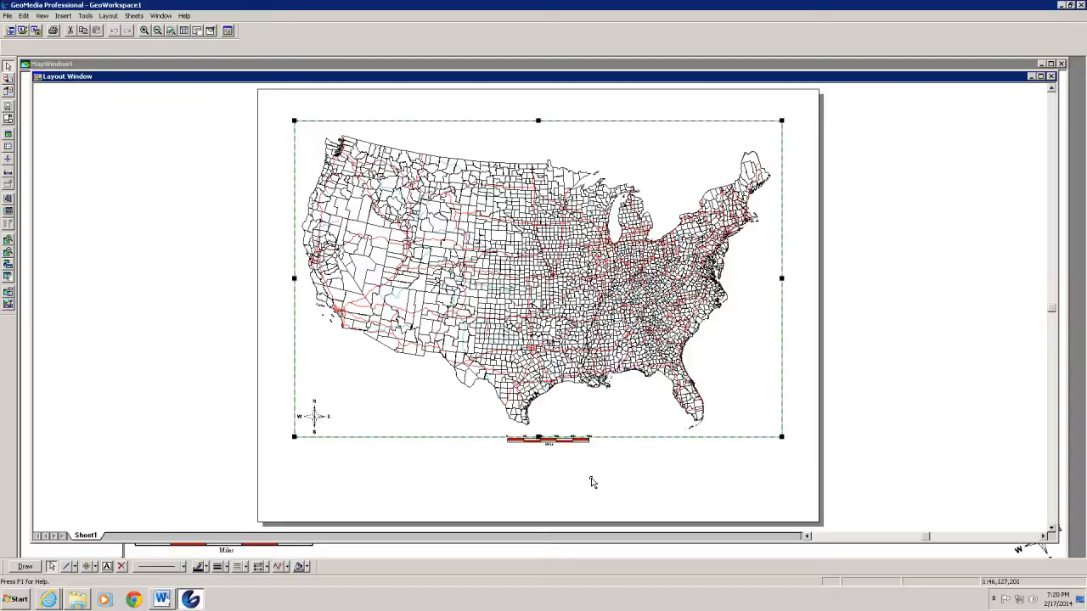
left_click(547, 444)
left_click_drag(547, 443, 546, 450)
left_click(636, 468)
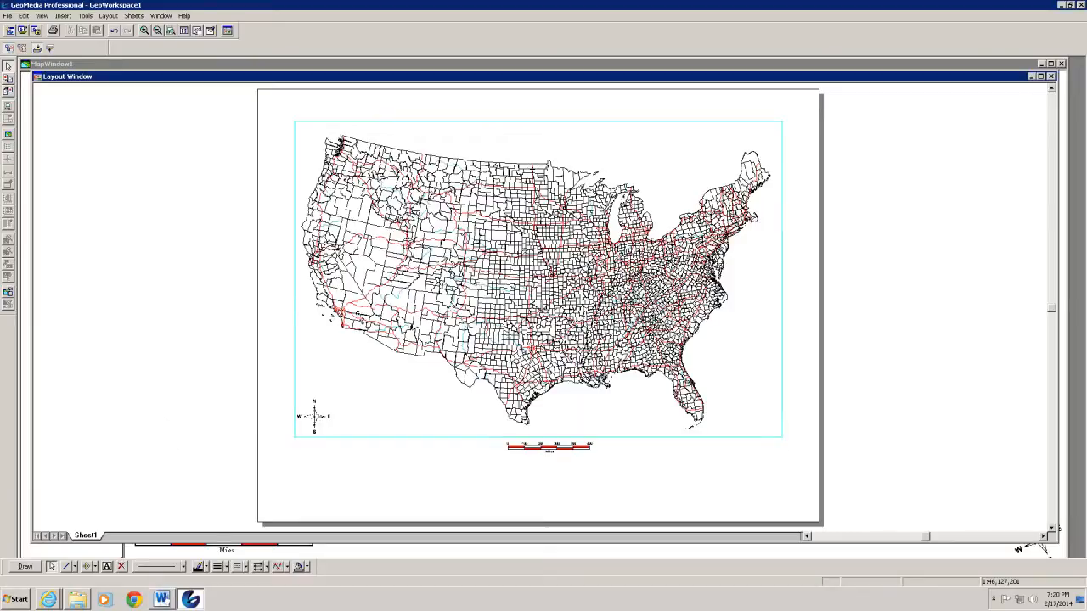
Turn off display of the Map_Label title layer in MapWindow1
left_click(134, 65)
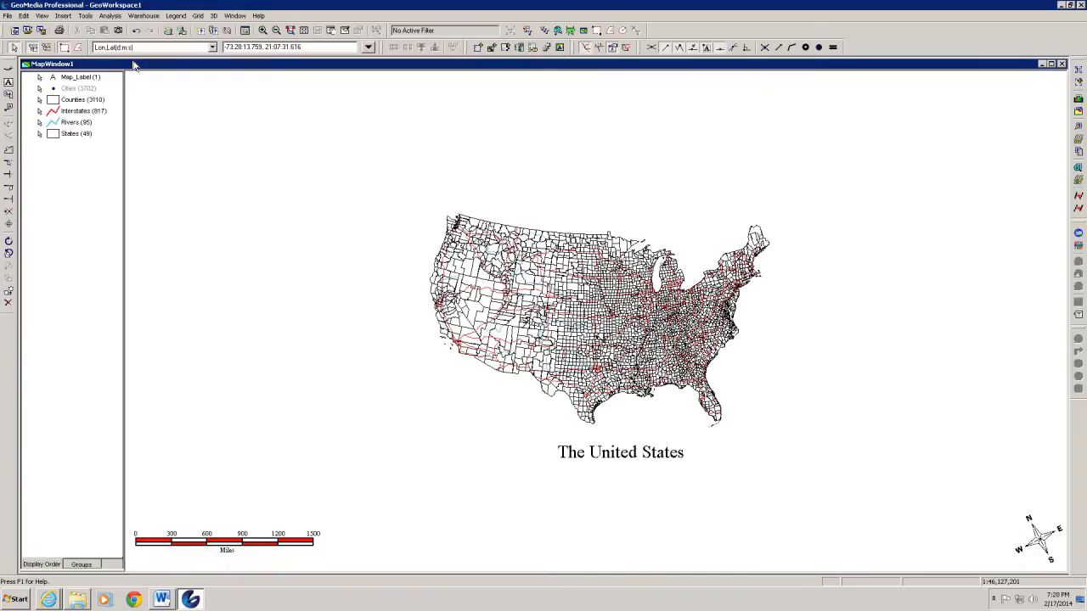
right_click(53, 77)
left_click(63, 92)
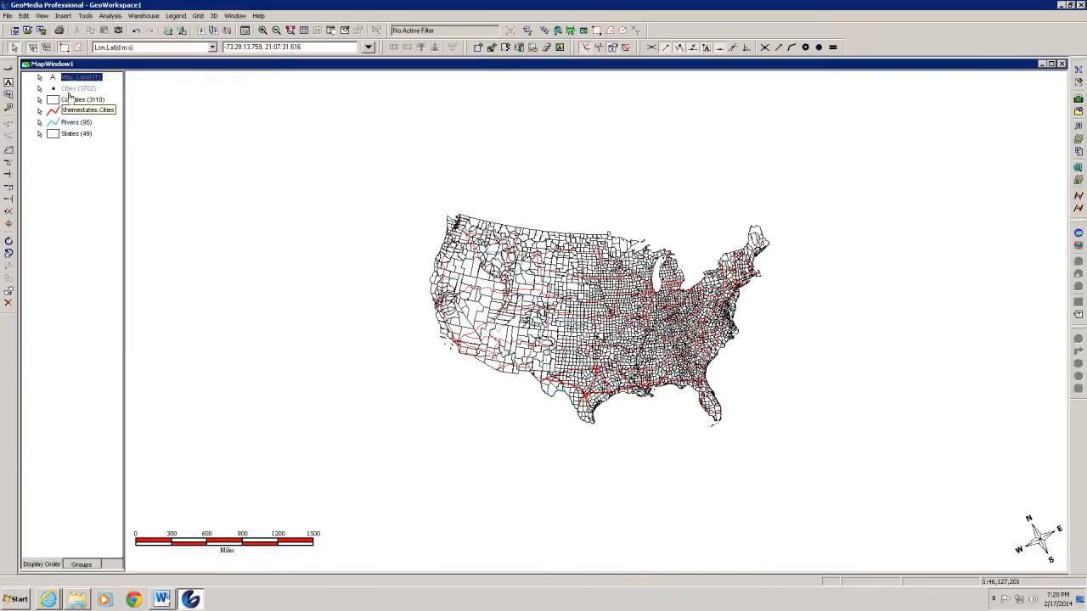
left_click(235, 16)
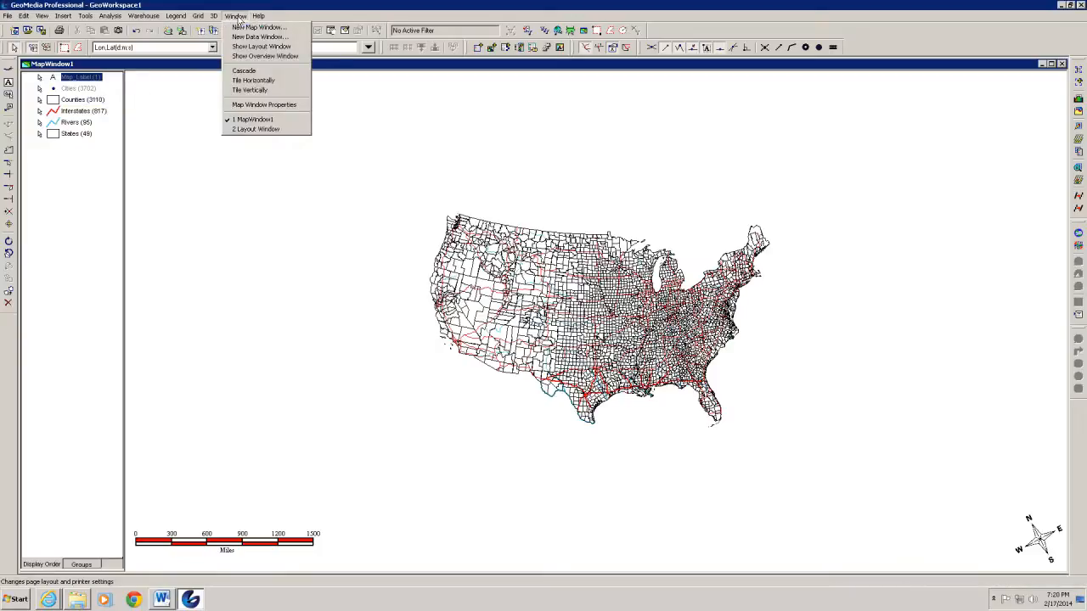
Return to the layout sheet and start the Text tool
left_click(248, 129)
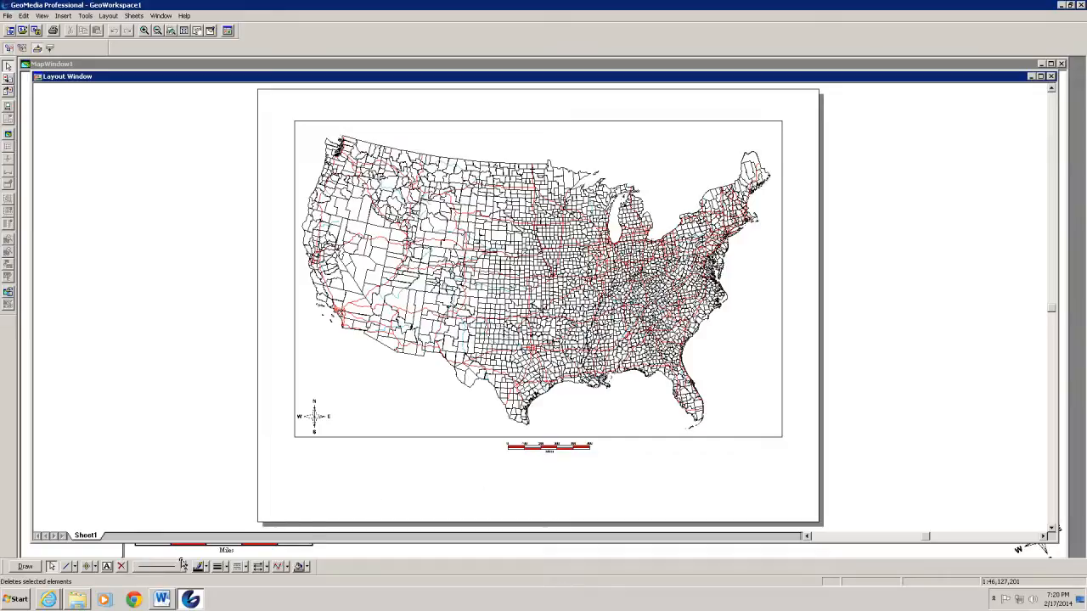
left_click(107, 567)
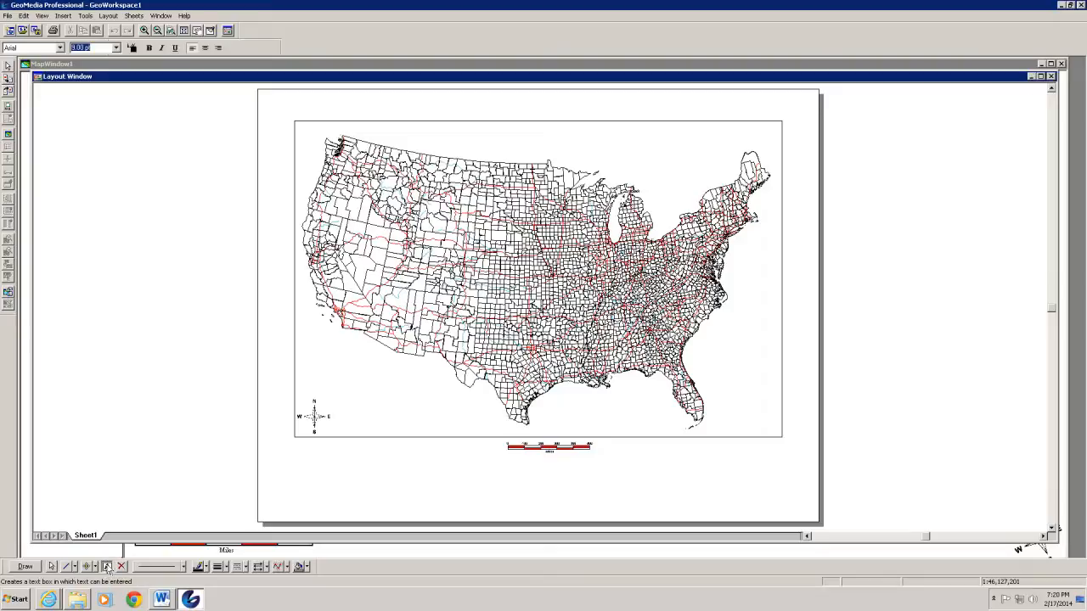
left_click(60, 48)
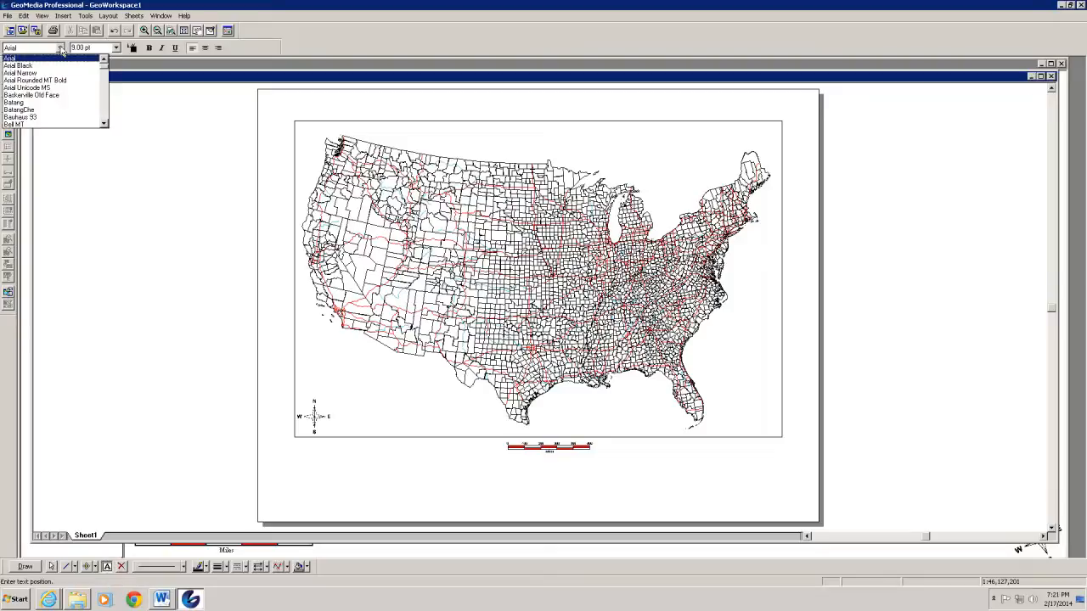
left_click(60, 48)
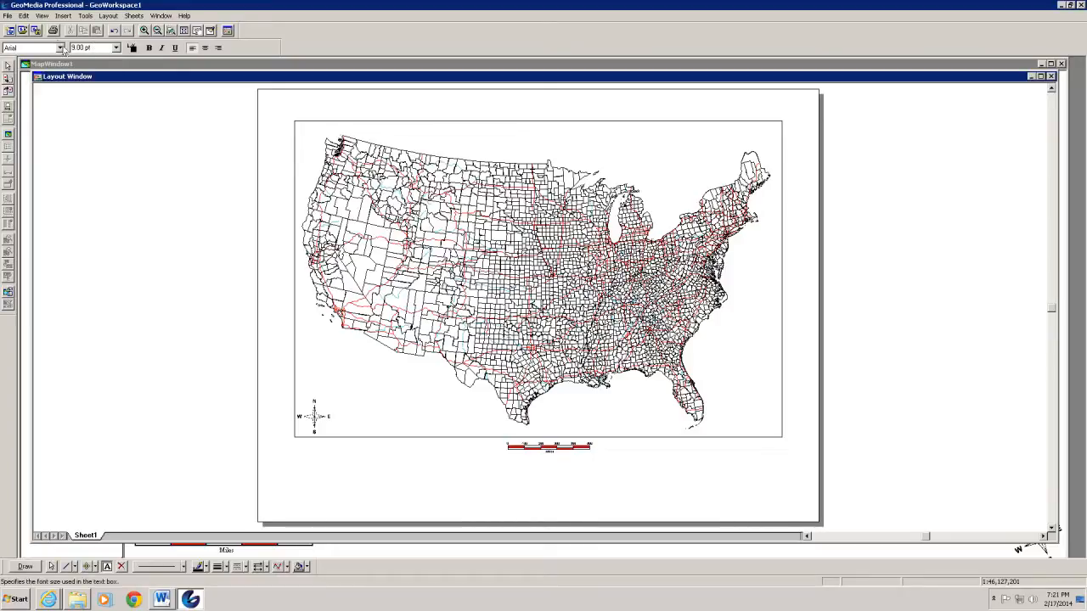
left_click(61, 48)
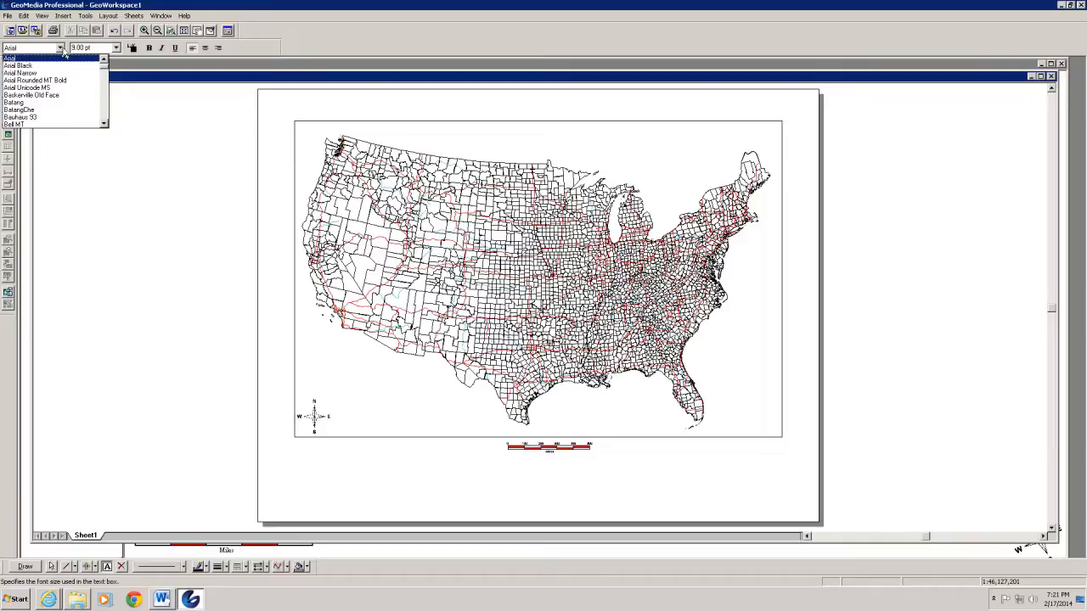
left_click(60, 49)
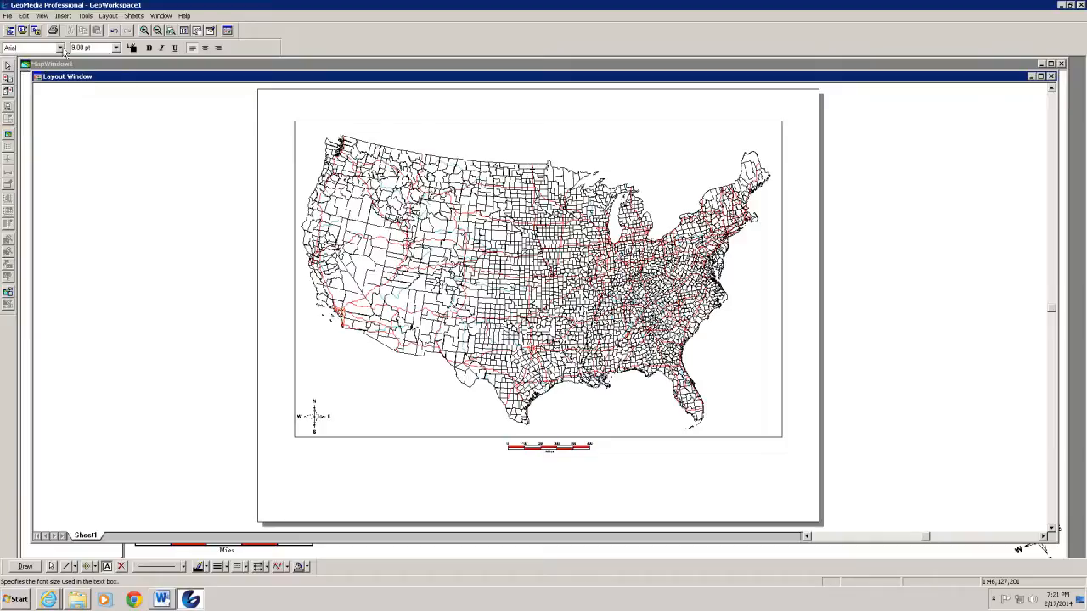
left_click(60, 49)
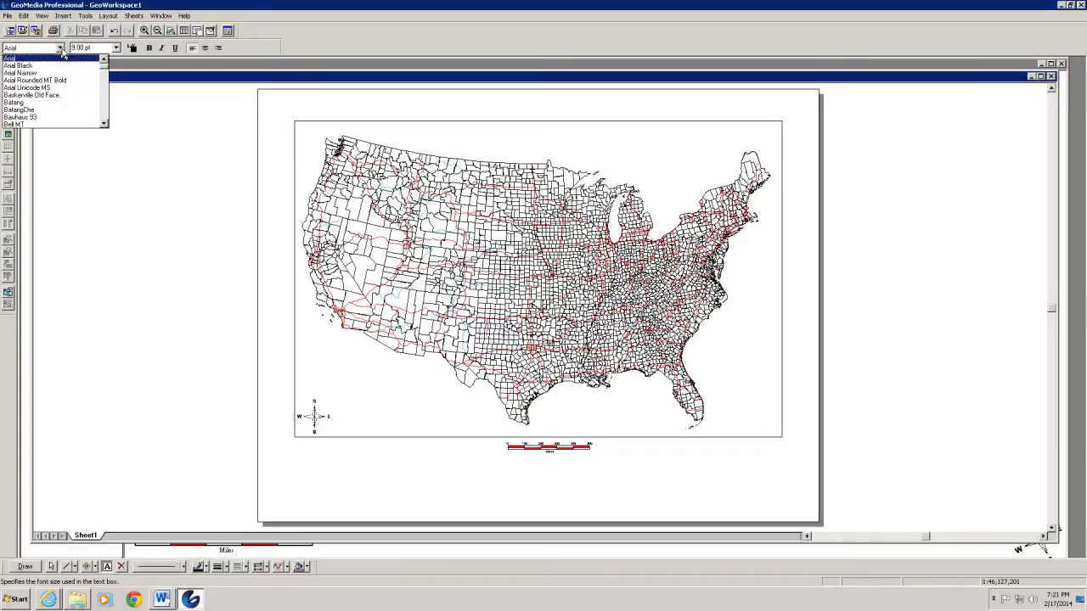
left_click(60, 48)
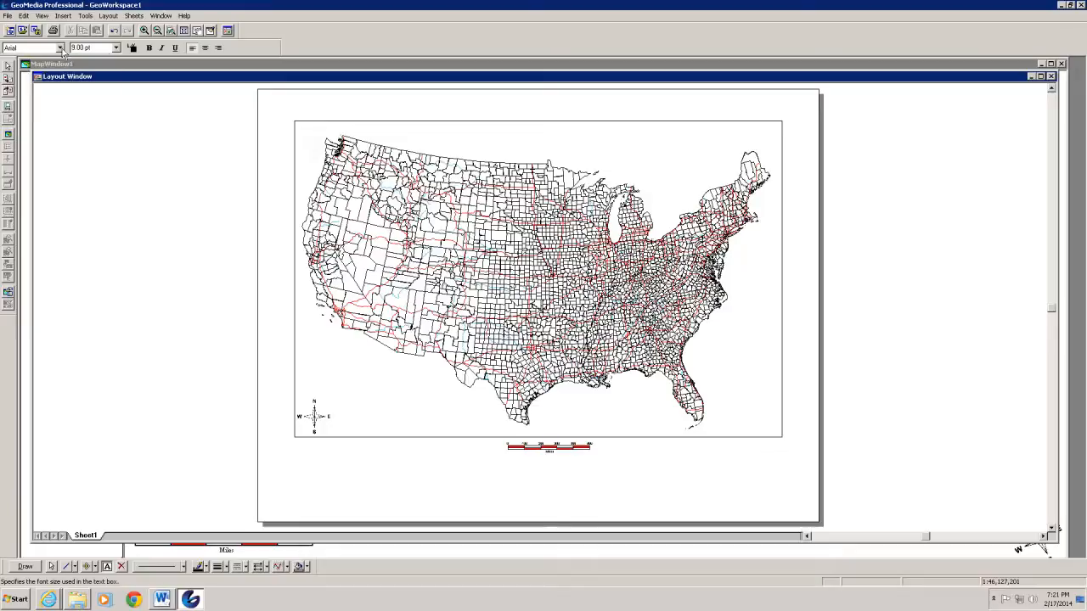
Set the text font to Times New Roman at 18 pt
left_click(61, 48)
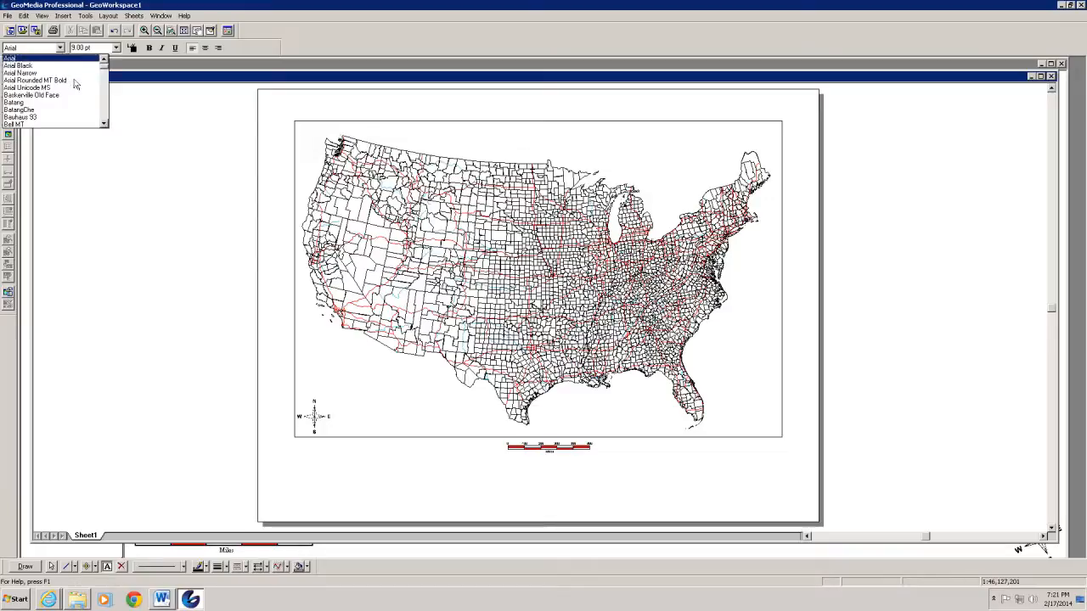
scroll(107, 100, "down", 13)
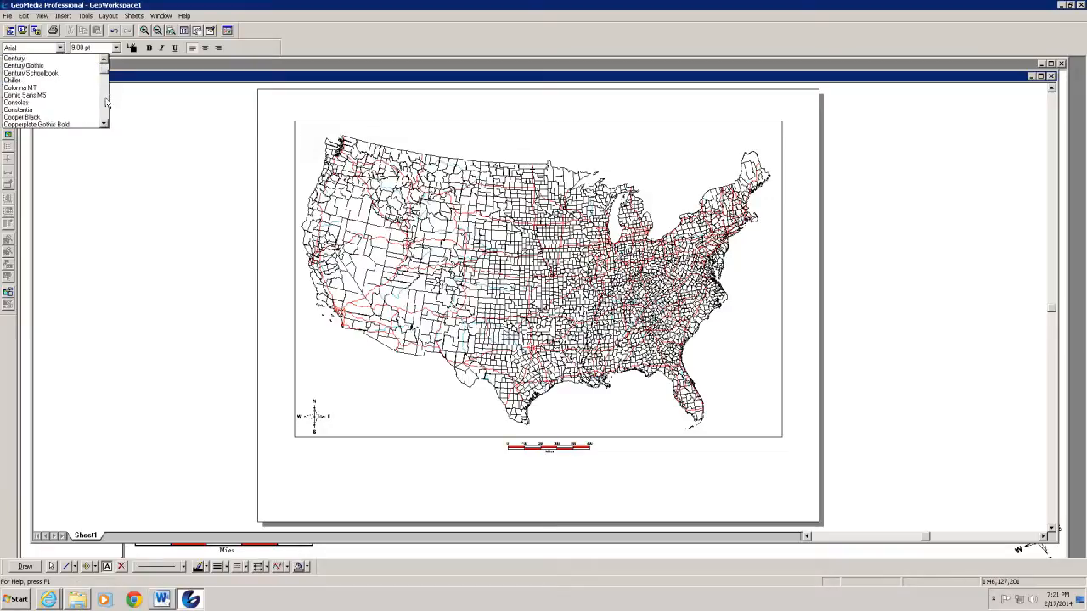
scroll(106, 102, "down", 20)
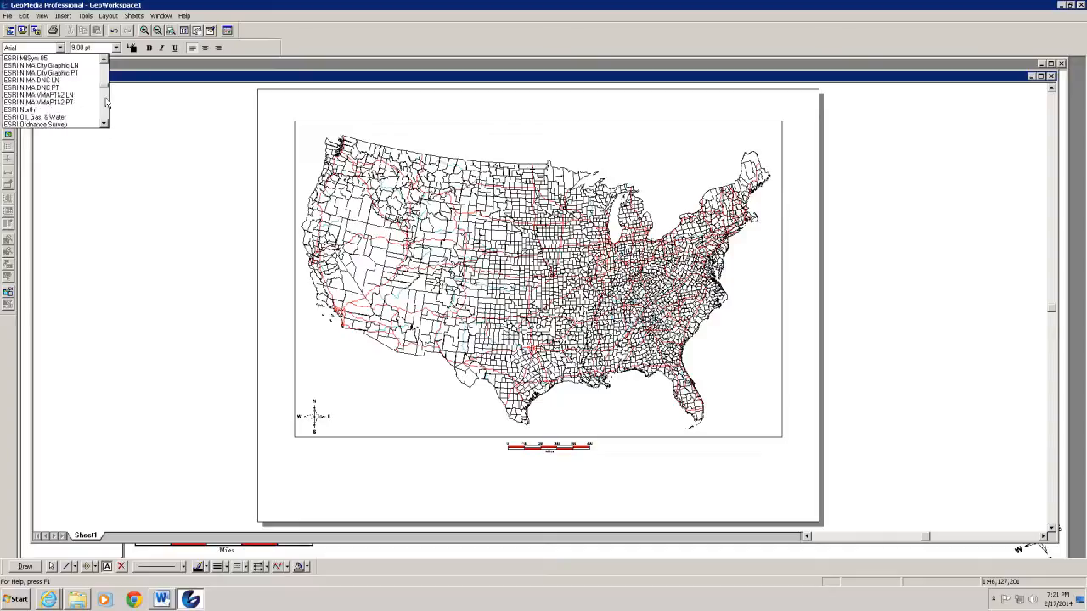
scroll(106, 102, "down", 20)
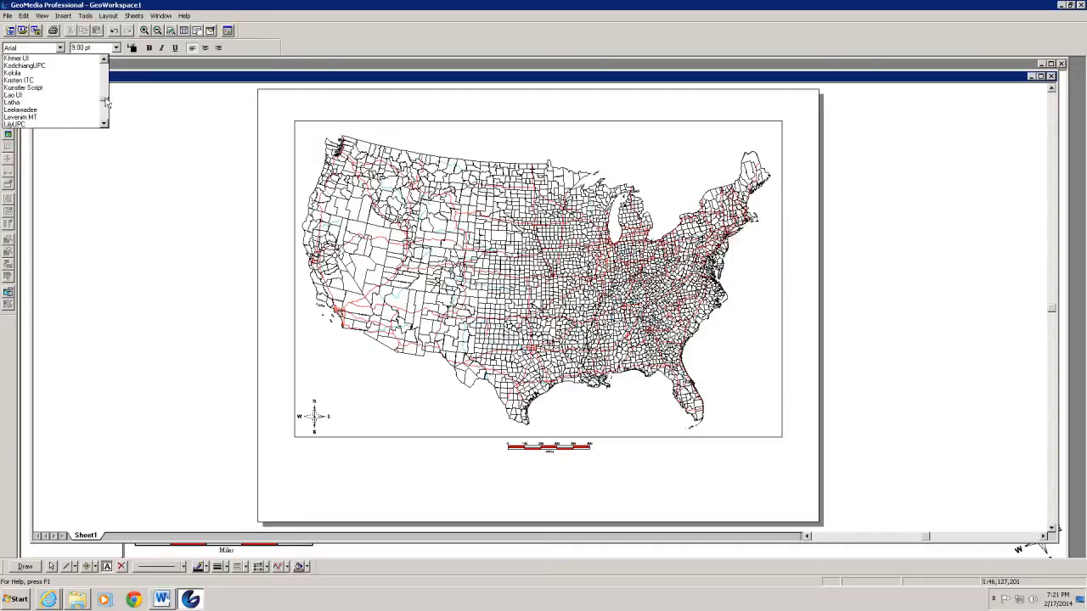
scroll(106, 102, "down", 20)
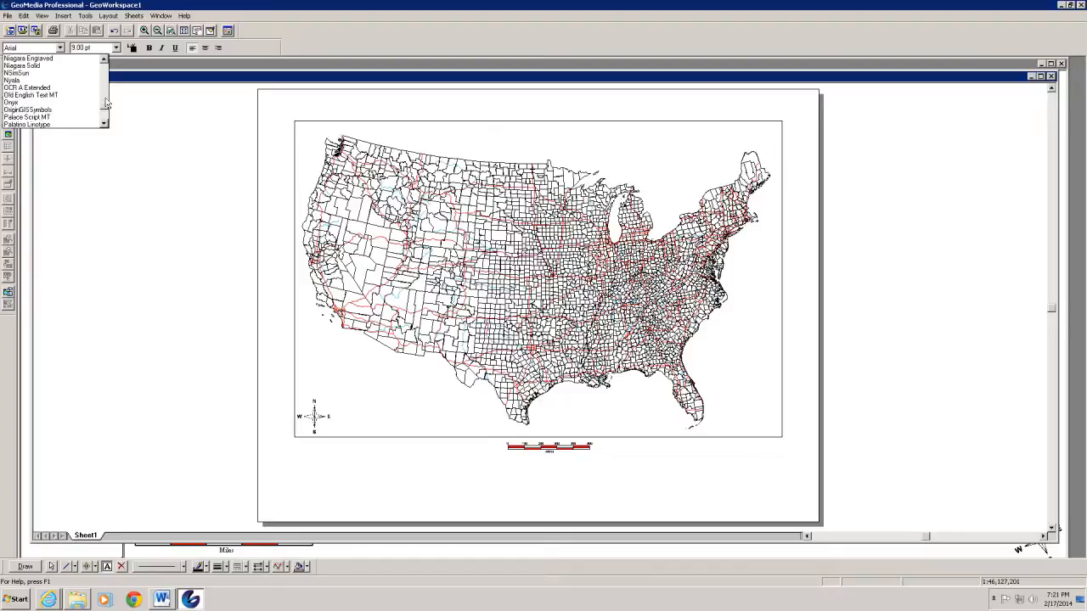
scroll(106, 102, "down", 20)
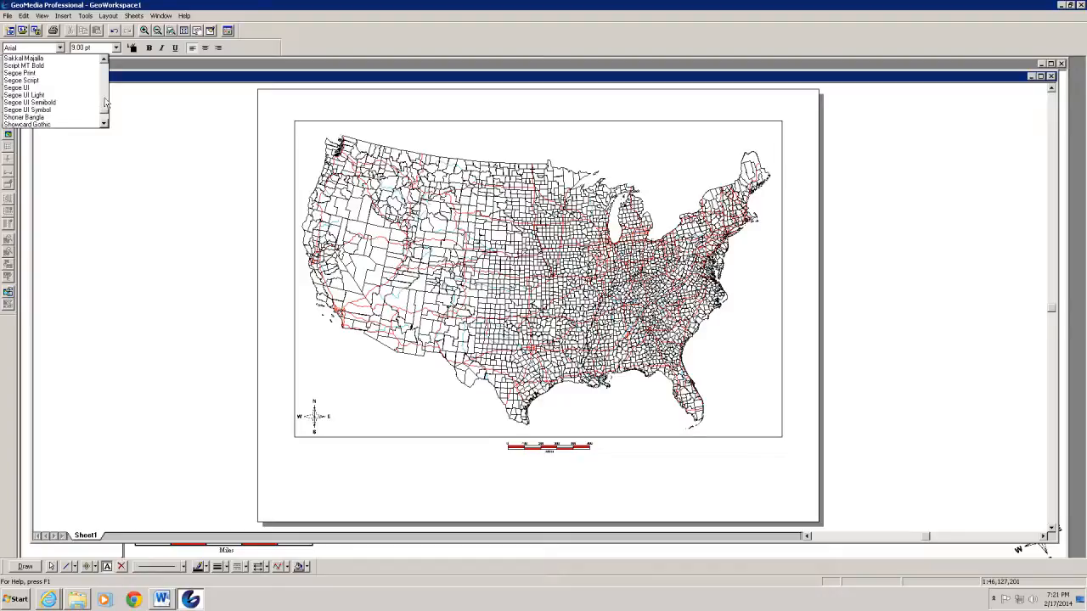
scroll(106, 101, "down", 3)
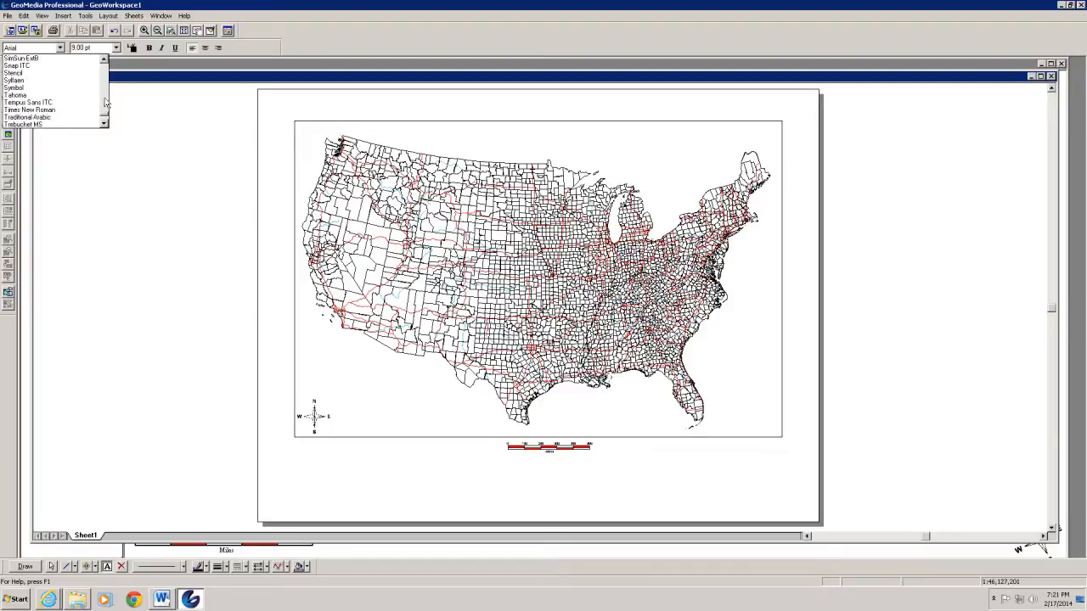
left_click(30, 109)
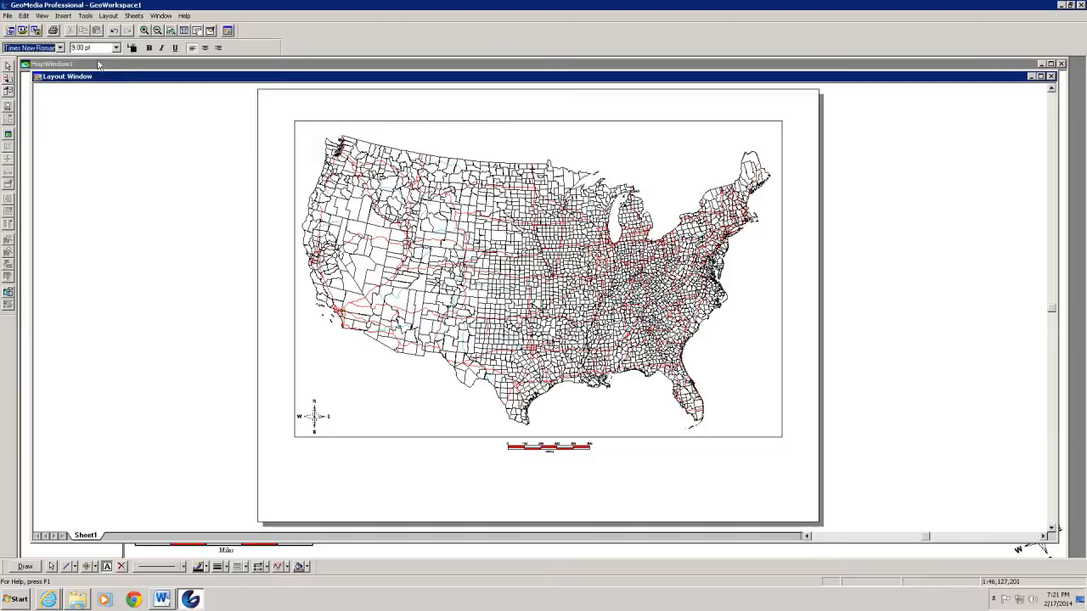
left_click(117, 48)
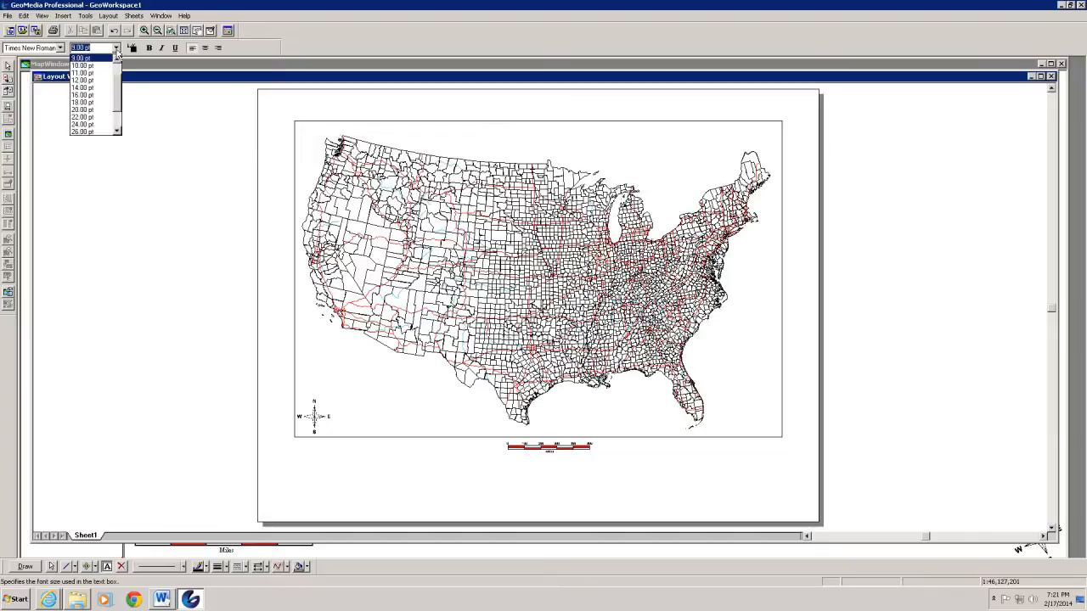
left_click(85, 102)
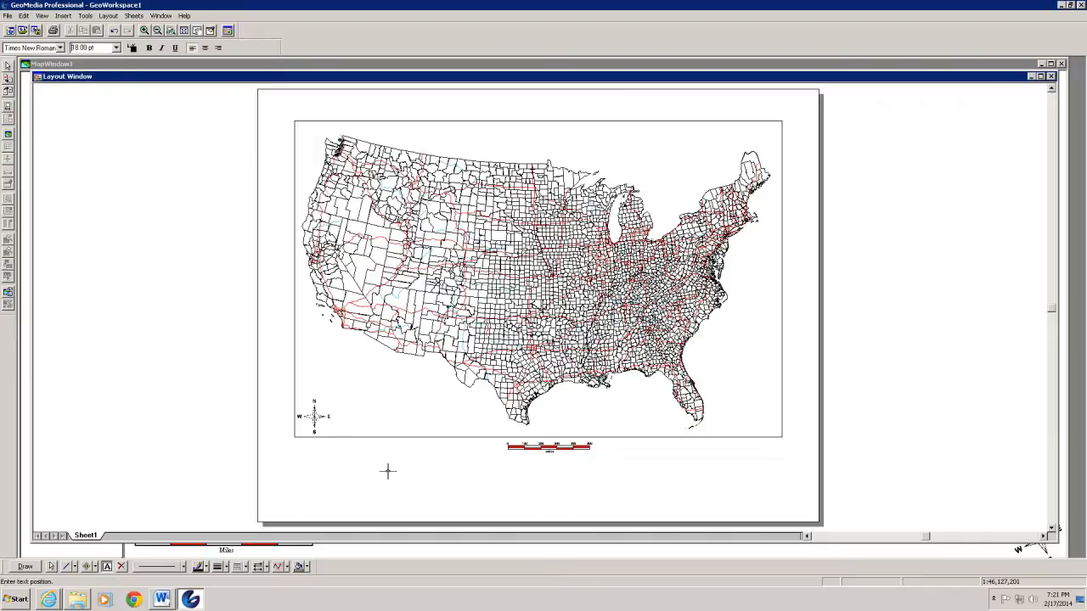
Add the title 'The United States' below the scale bar and move it up closer
left_click(487, 483)
type("The Uni")
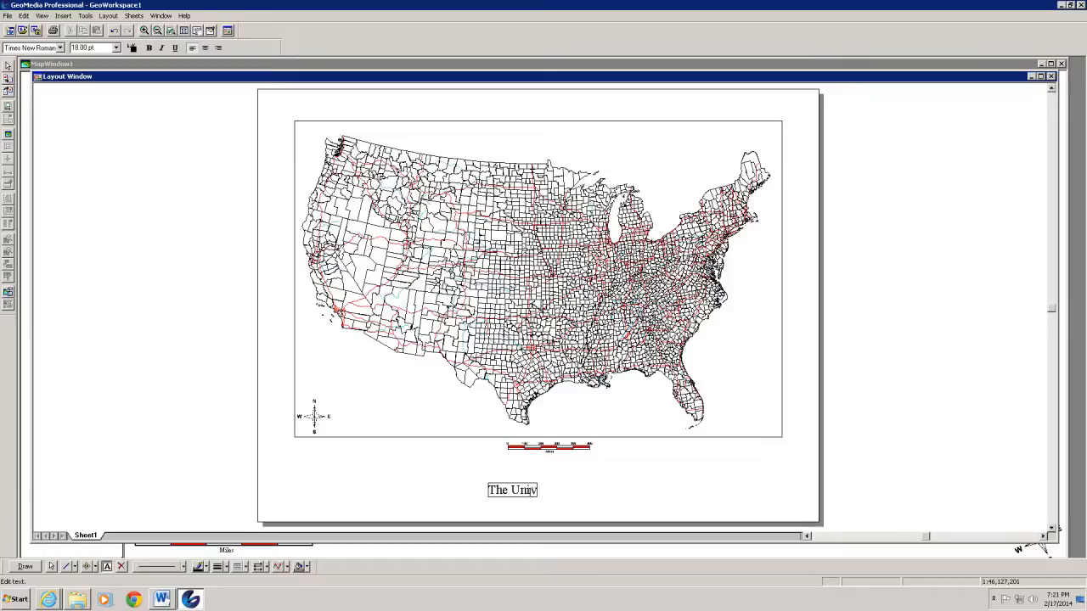
type("ted States")
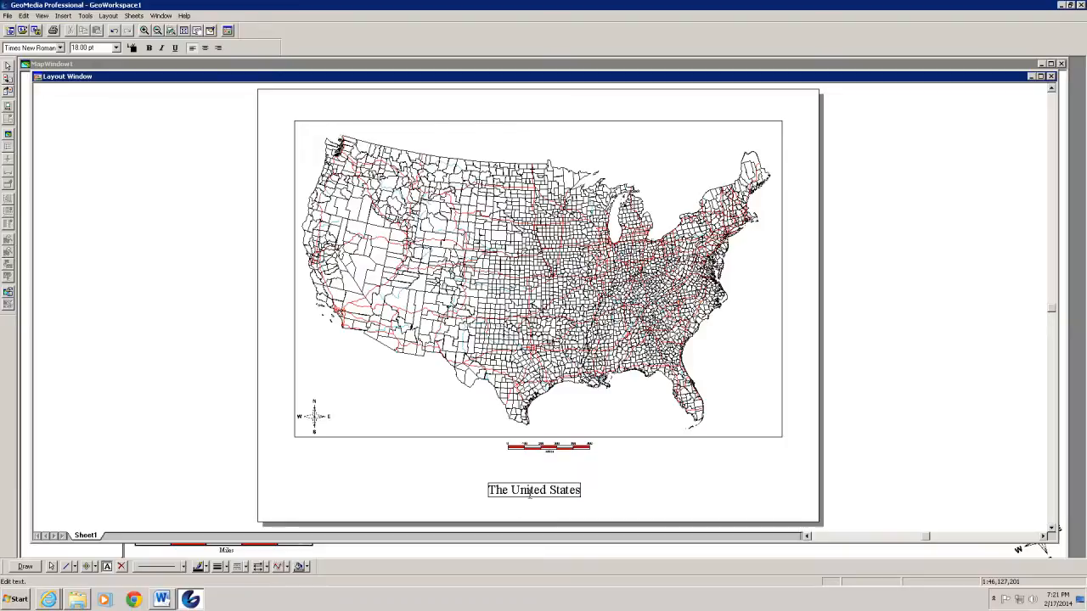
left_click(51, 566)
left_click_drag(523, 495, 553, 472)
left_click(689, 503)
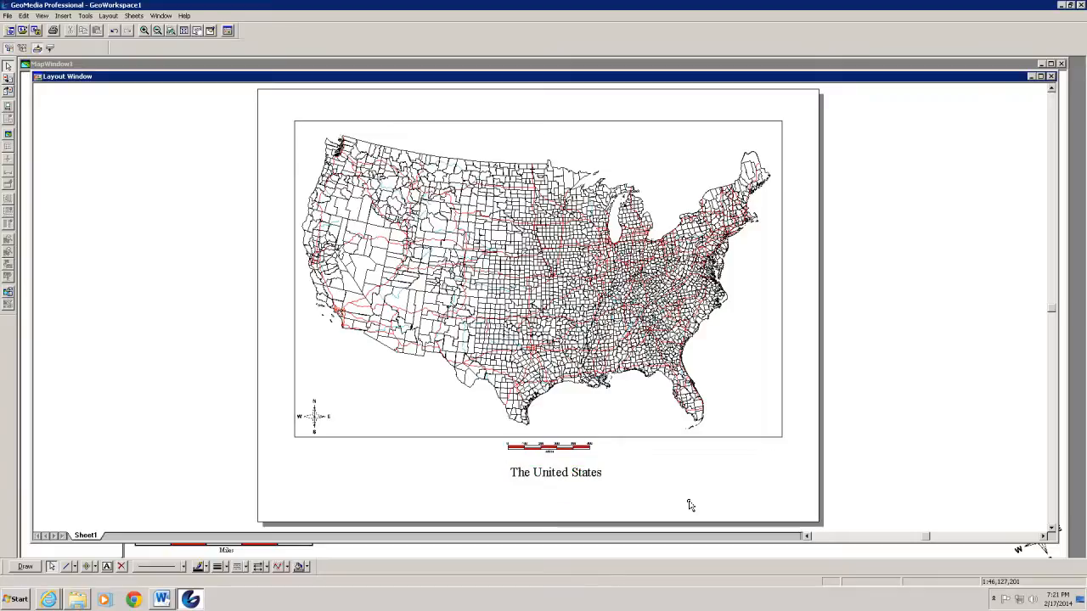
Enlarge the title text to 20 pt
left_click(554, 477)
left_click_drag(554, 477, 546, 475)
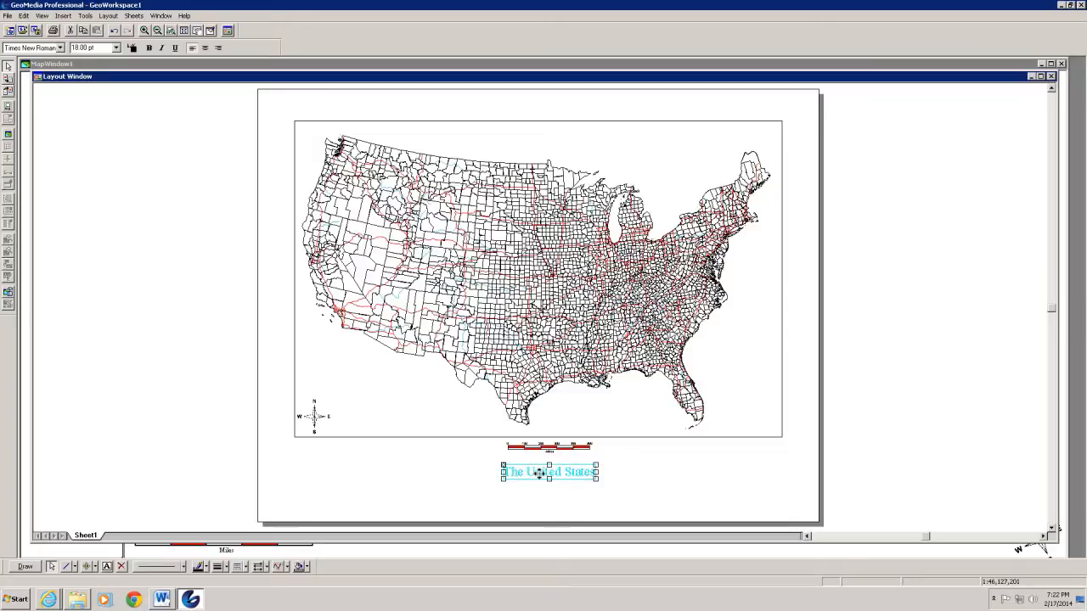
double_click(540, 473)
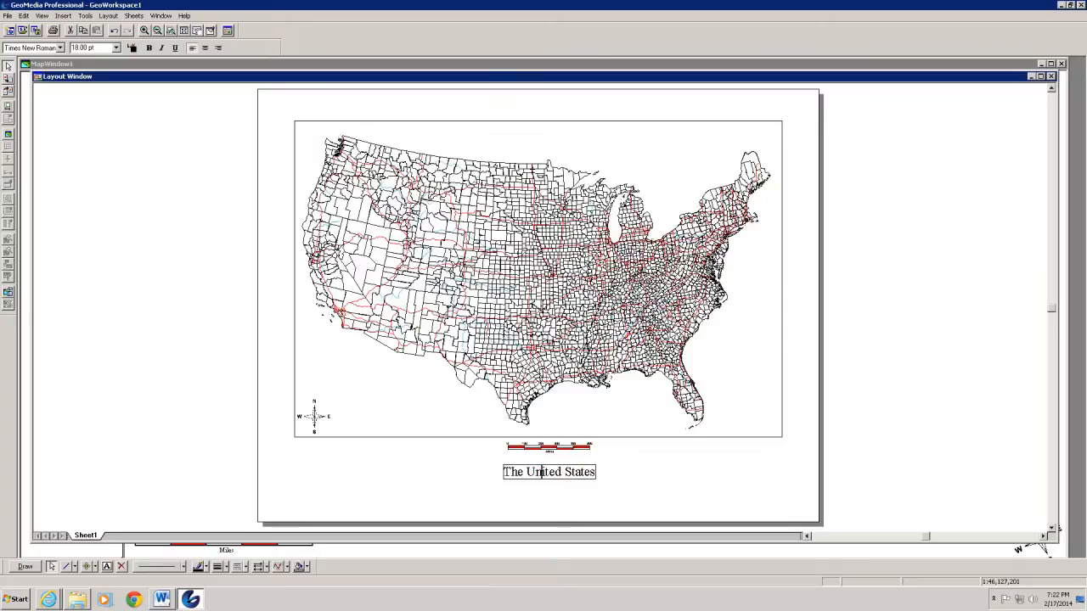
left_click_drag(505, 473, 582, 476)
left_click(593, 473)
left_click_drag(596, 474, 476, 474)
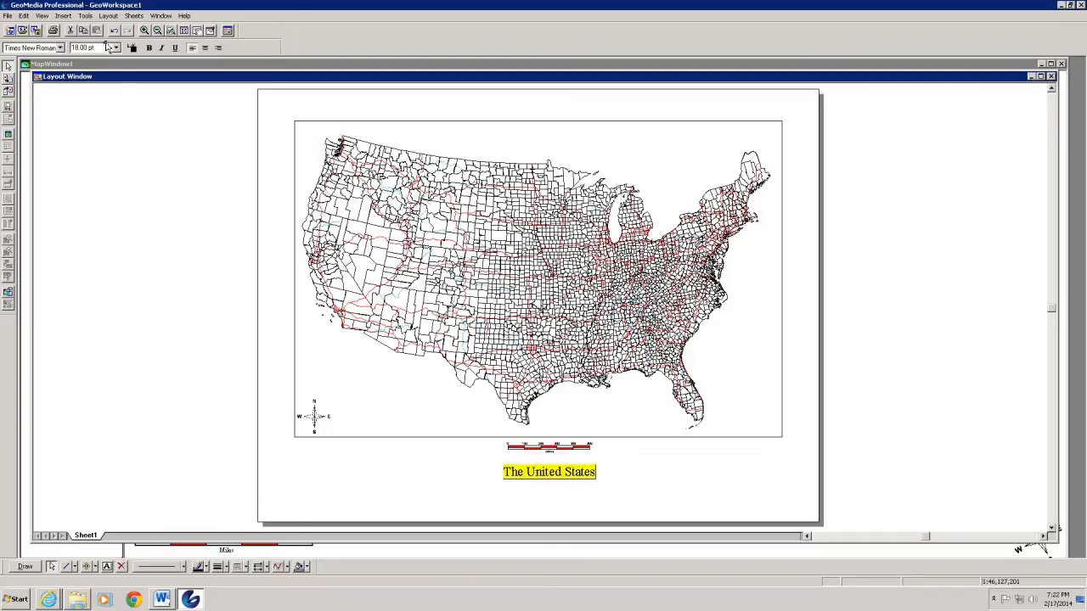
left_click(116, 48)
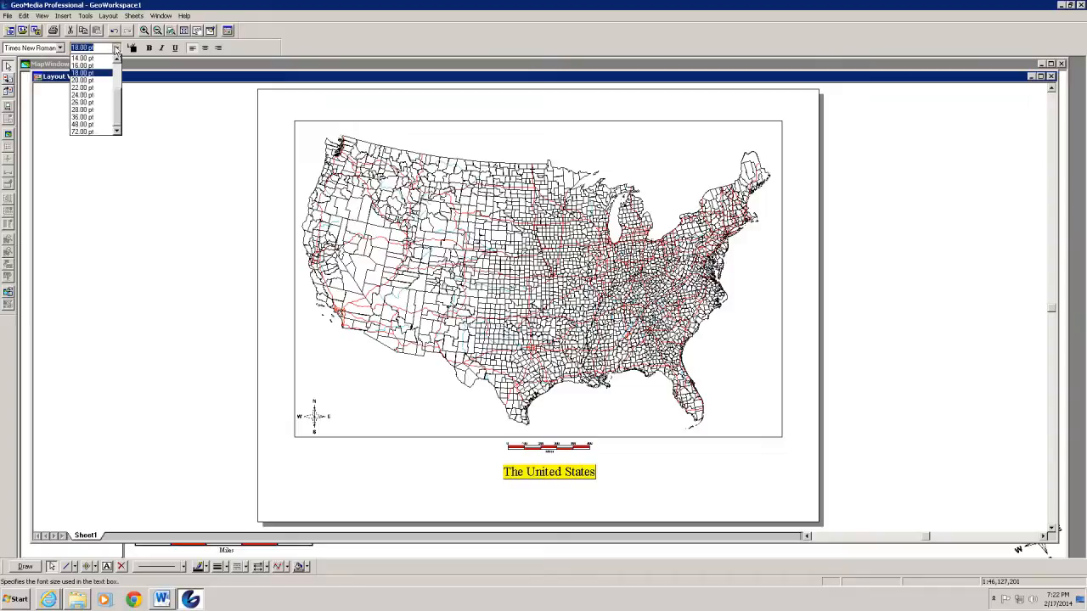
left_click(87, 86)
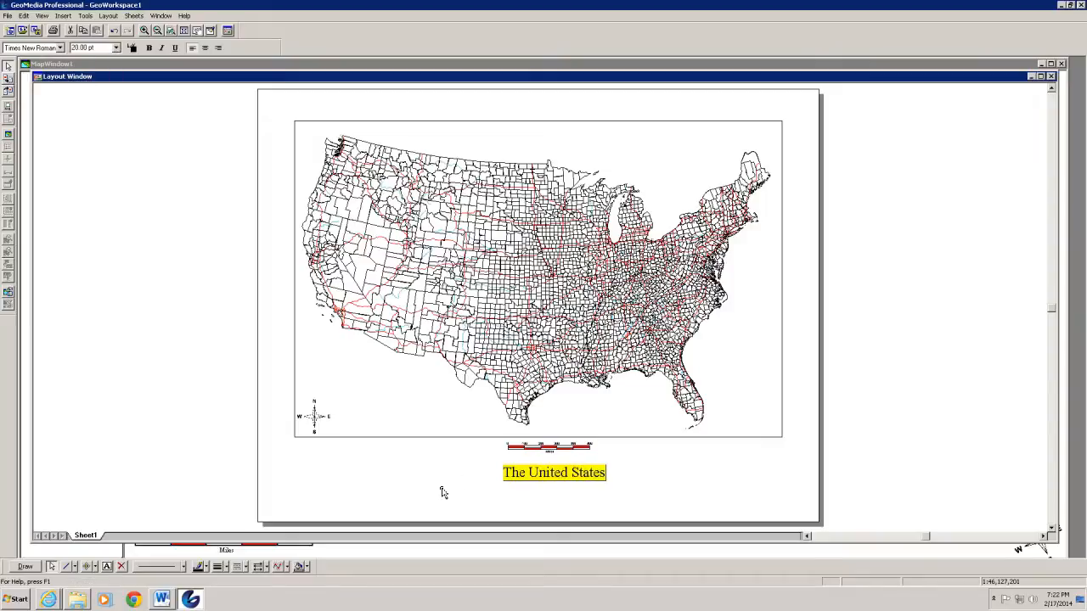
Centre the title under the scale bar and return to MapWindow1
left_click(510, 506)
left_click(560, 473)
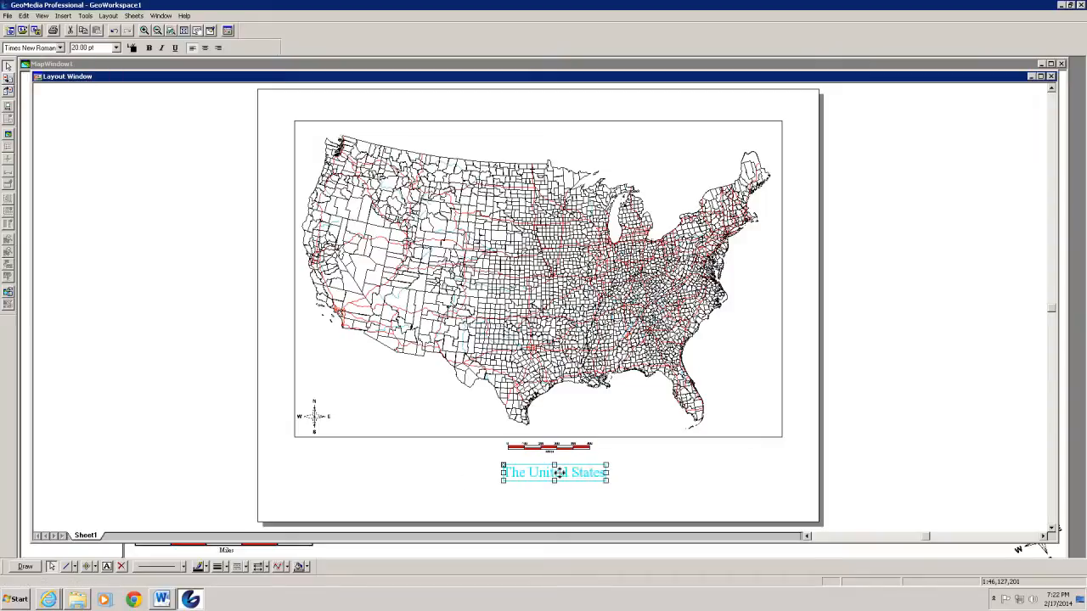
left_click_drag(560, 473, 557, 473)
left_click(562, 502)
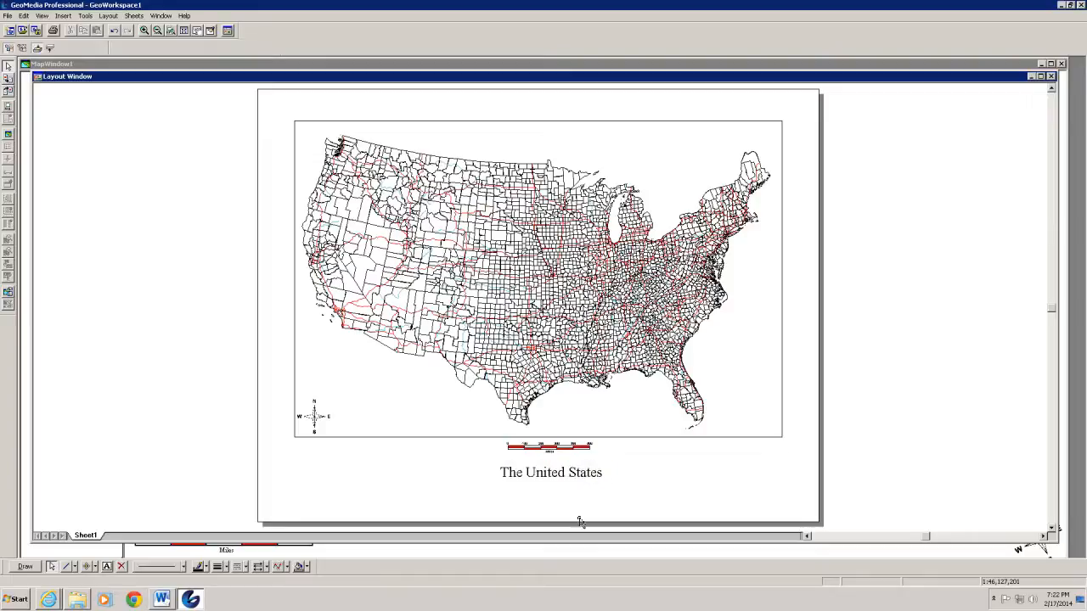
left_click(547, 447)
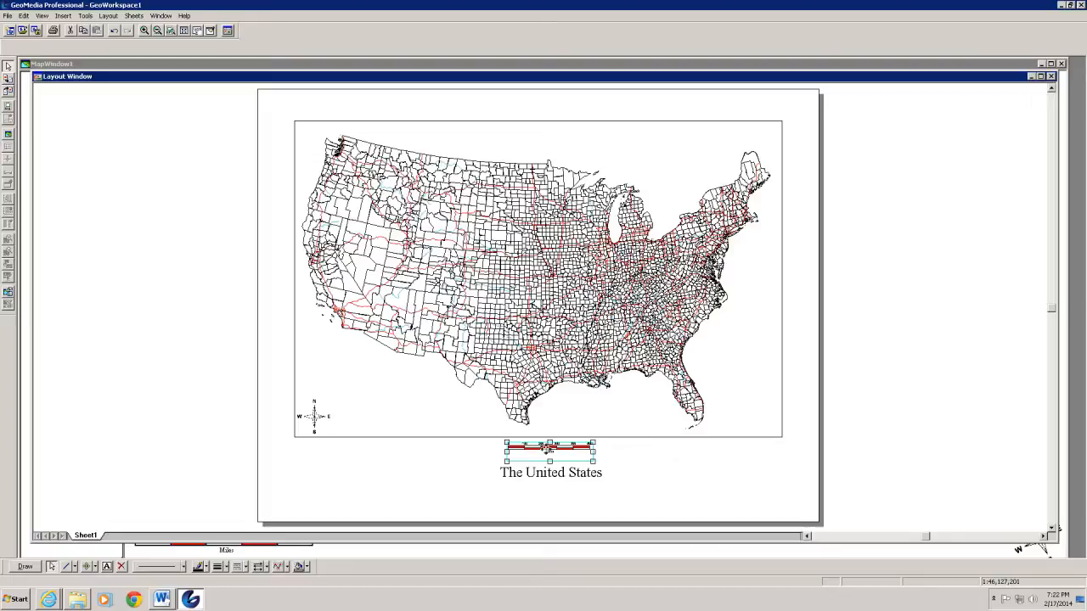
left_click(695, 499)
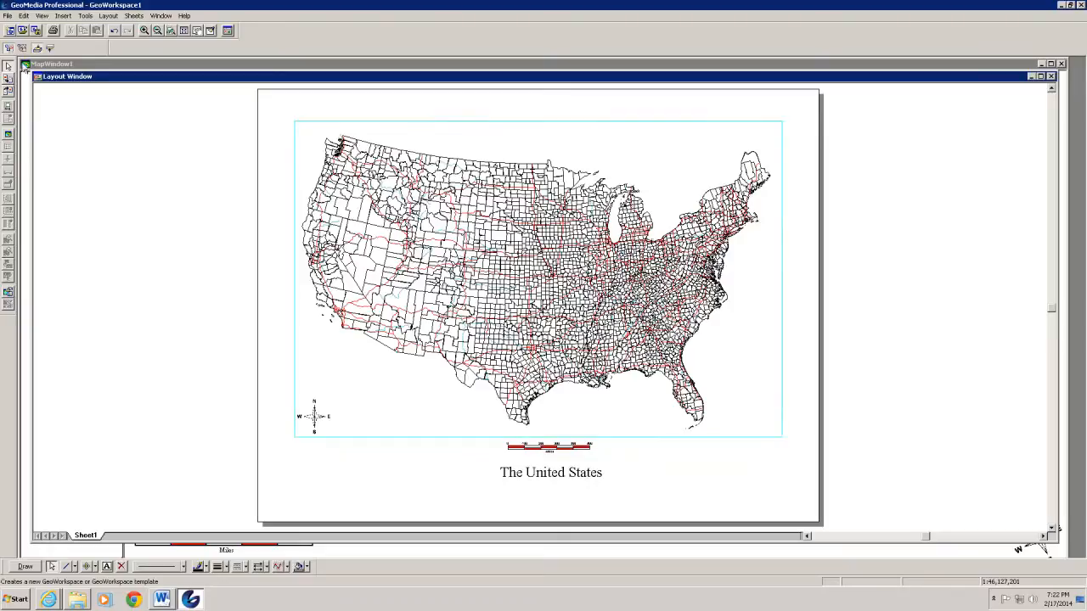
left_click(87, 67)
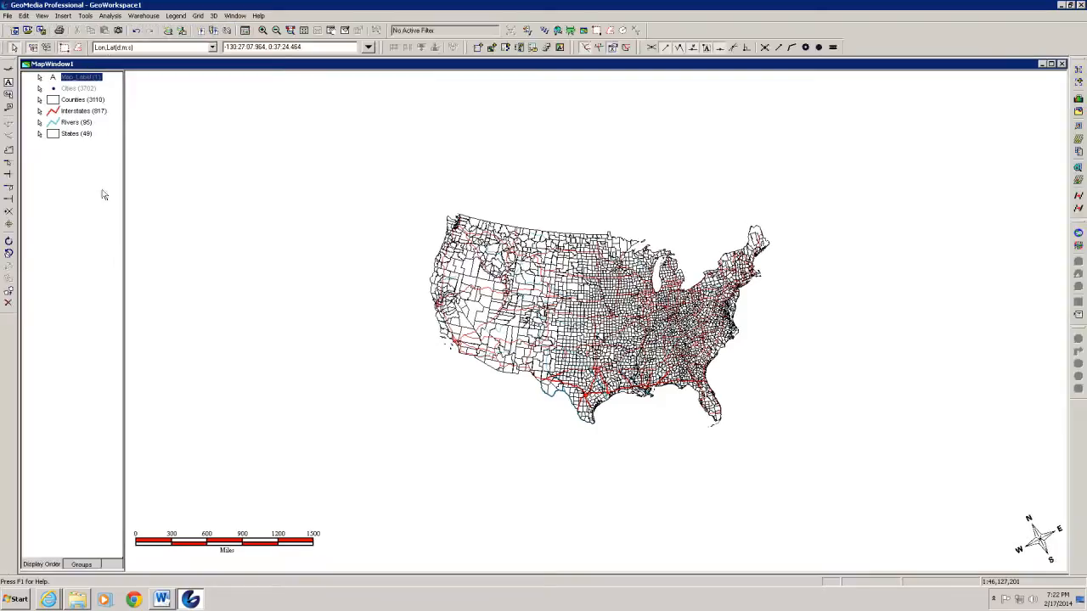
Open Add Thematic Legend Entry and choose States as the input feature
left_click(74, 422)
left_click(176, 16)
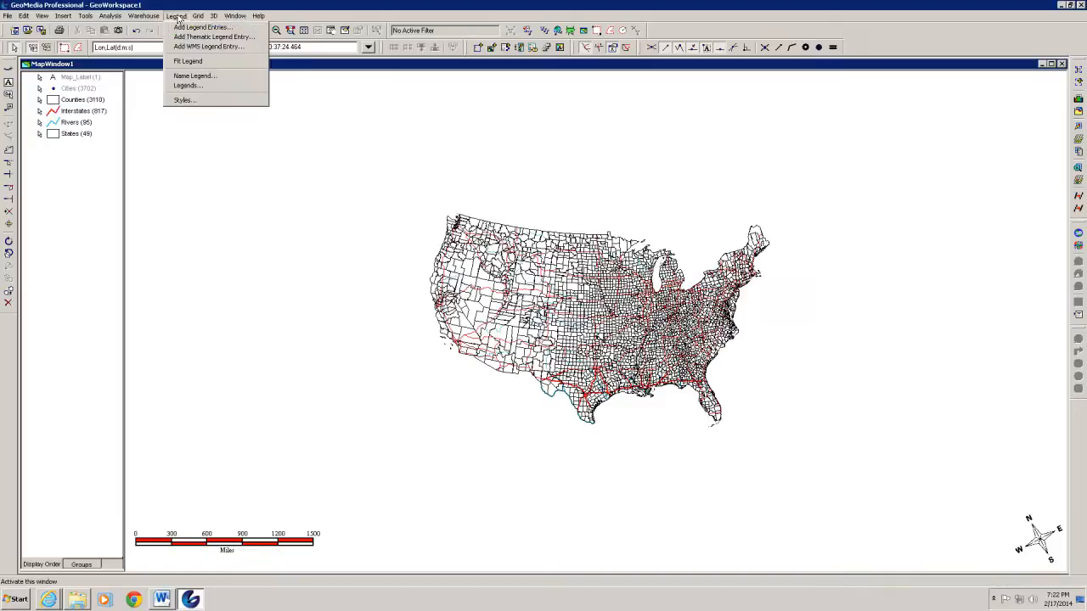
left_click(191, 38)
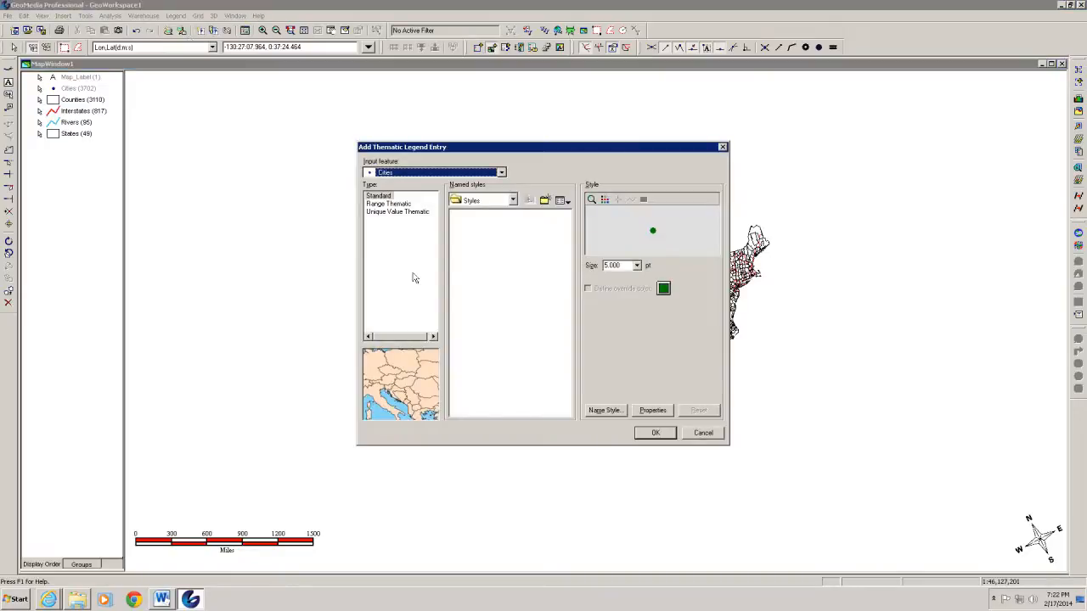
left_click(502, 172)
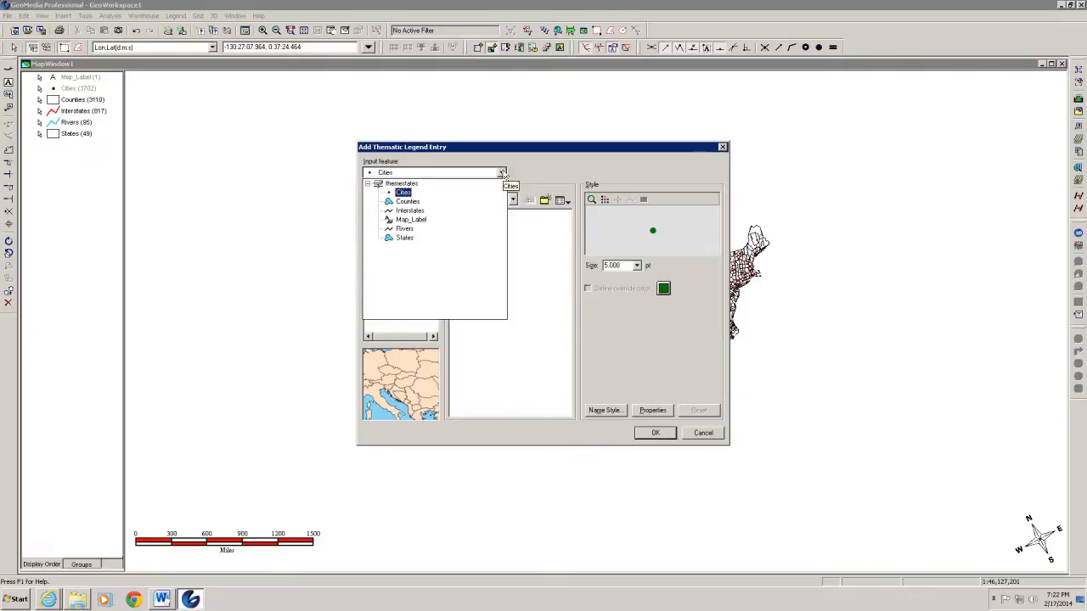
left_click(405, 239)
Make it a range thematic on AVETEMP, classified into 8 equal-count ranges from 35.9 to 70.9
left_click(395, 204)
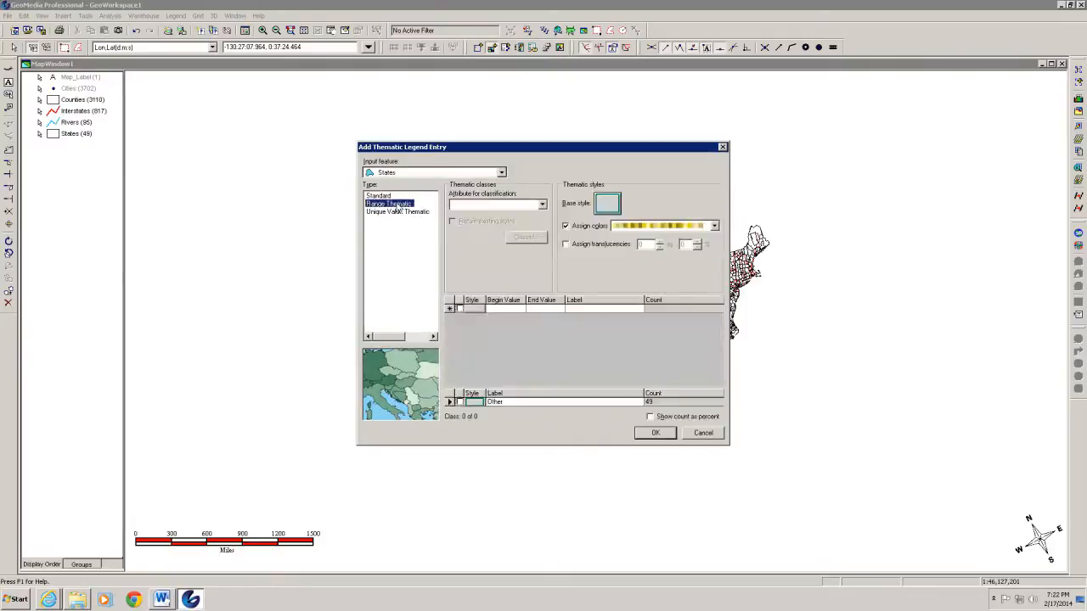
left_click(541, 205)
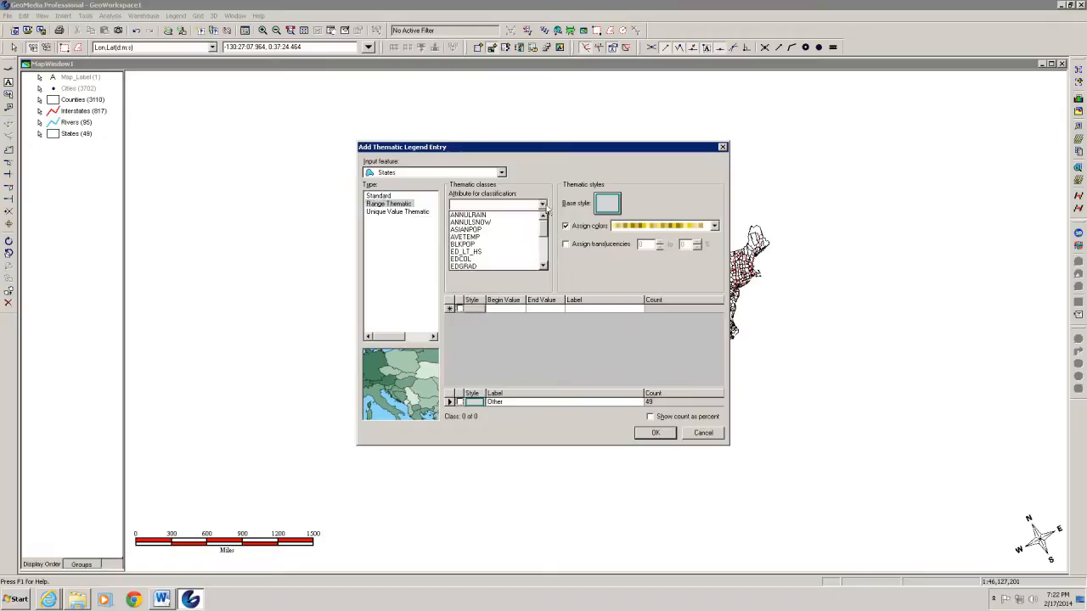
left_click(479, 239)
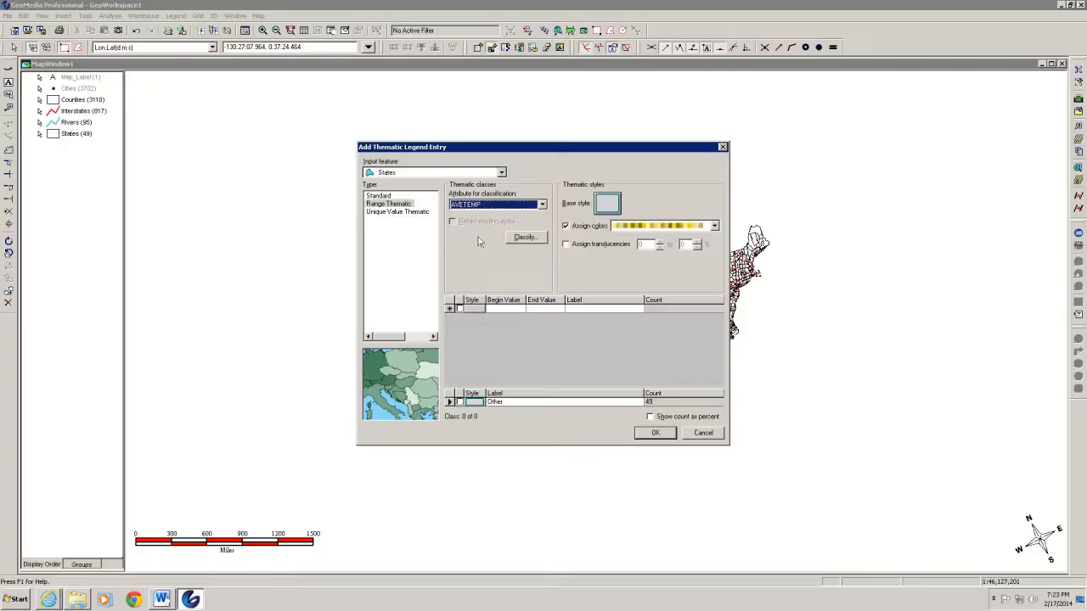
left_click(526, 240)
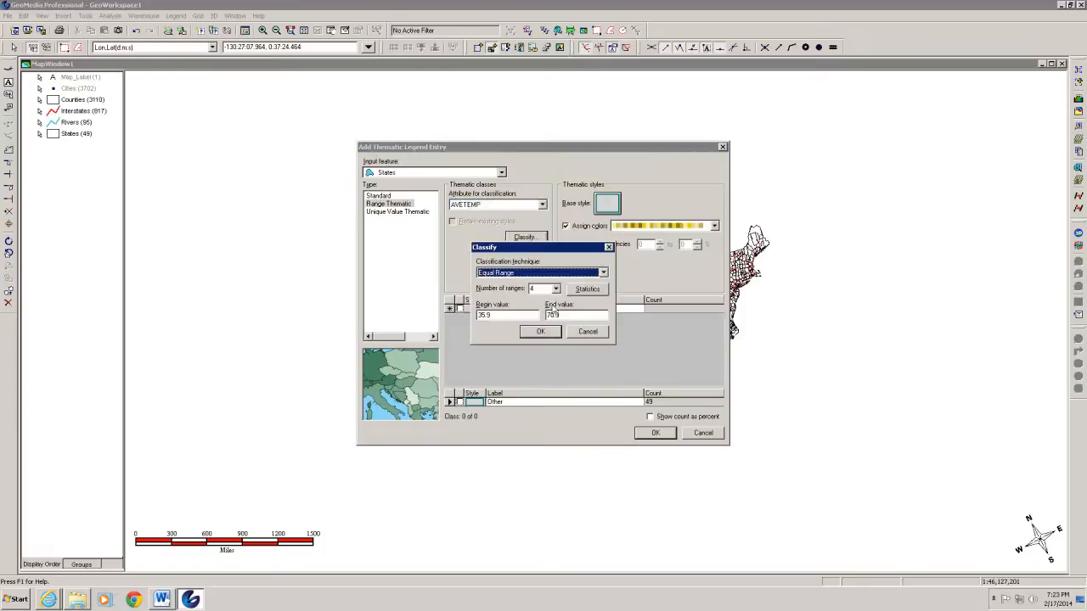
left_click(603, 273)
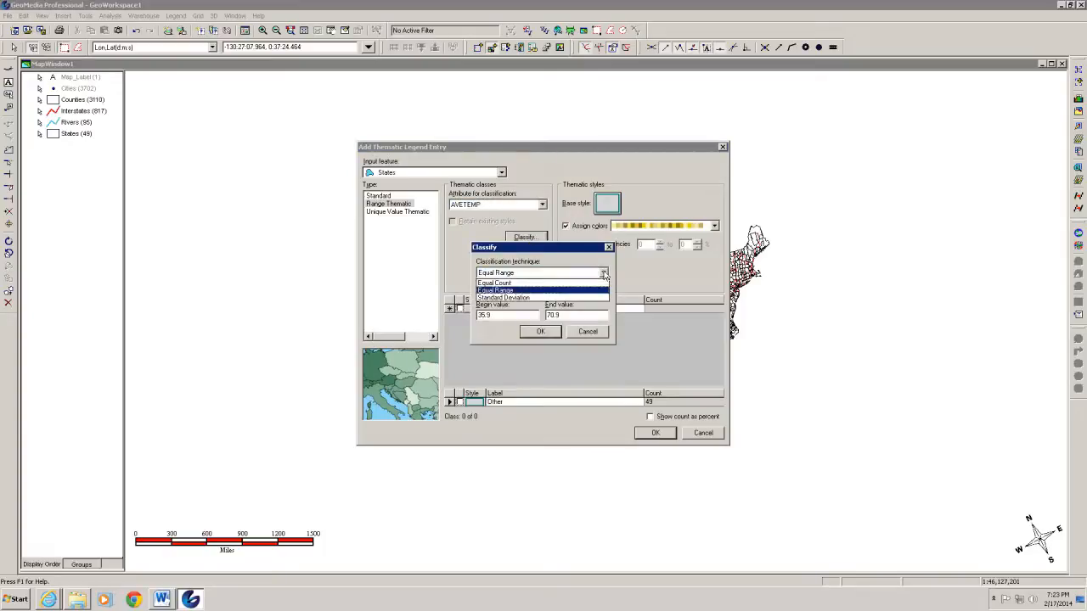
left_click(514, 283)
left_click(556, 289)
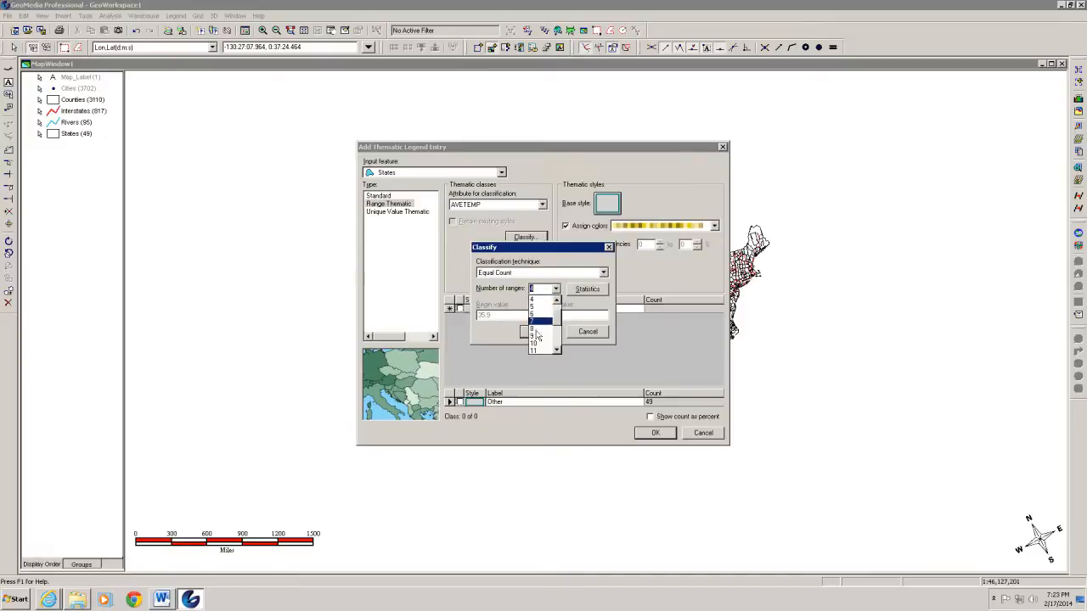
left_click(538, 330)
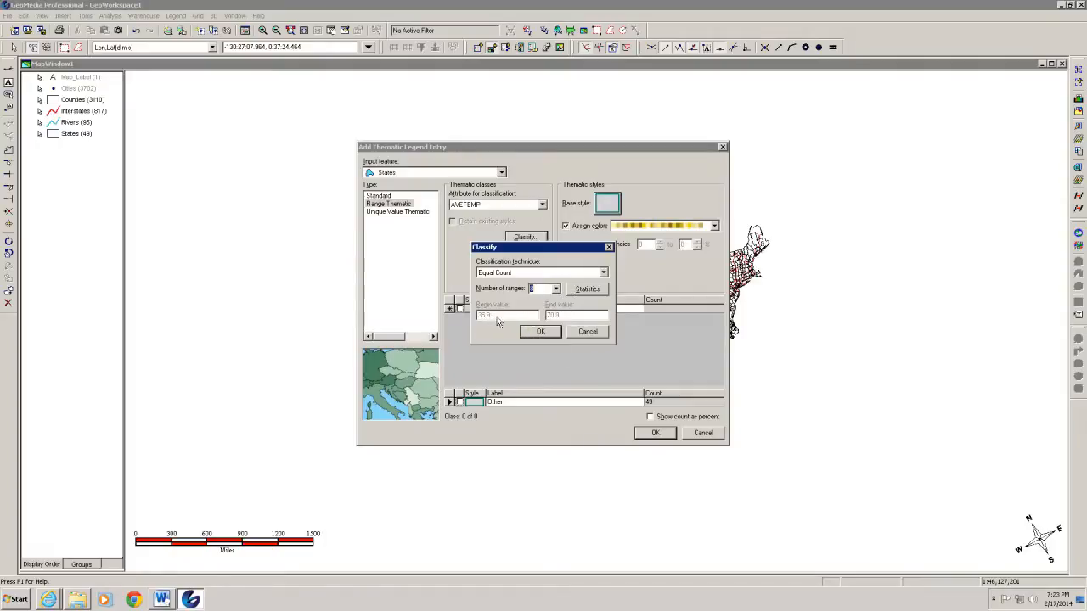
left_click(546, 332)
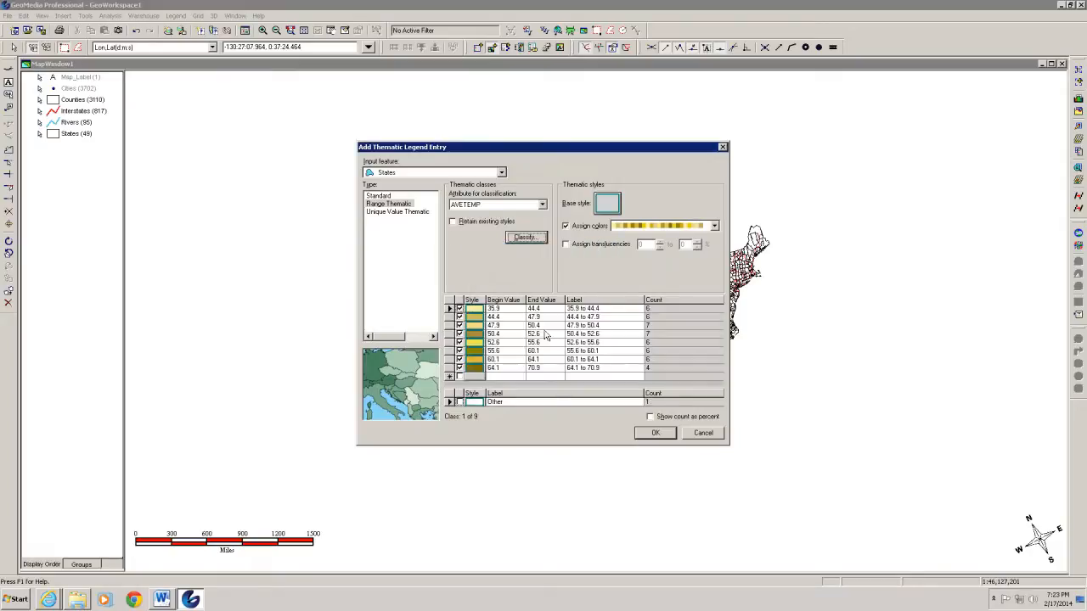
Give the base style a black 0.025 boundary, then open the 35.9–44.4 class's fill palette
left_click(606, 209)
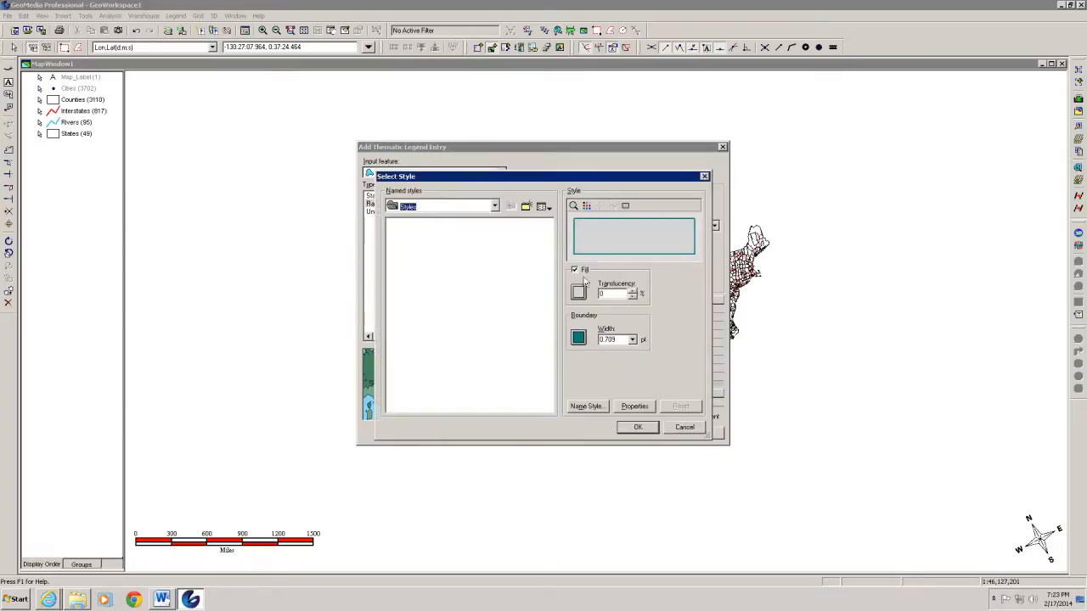
left_click(578, 339)
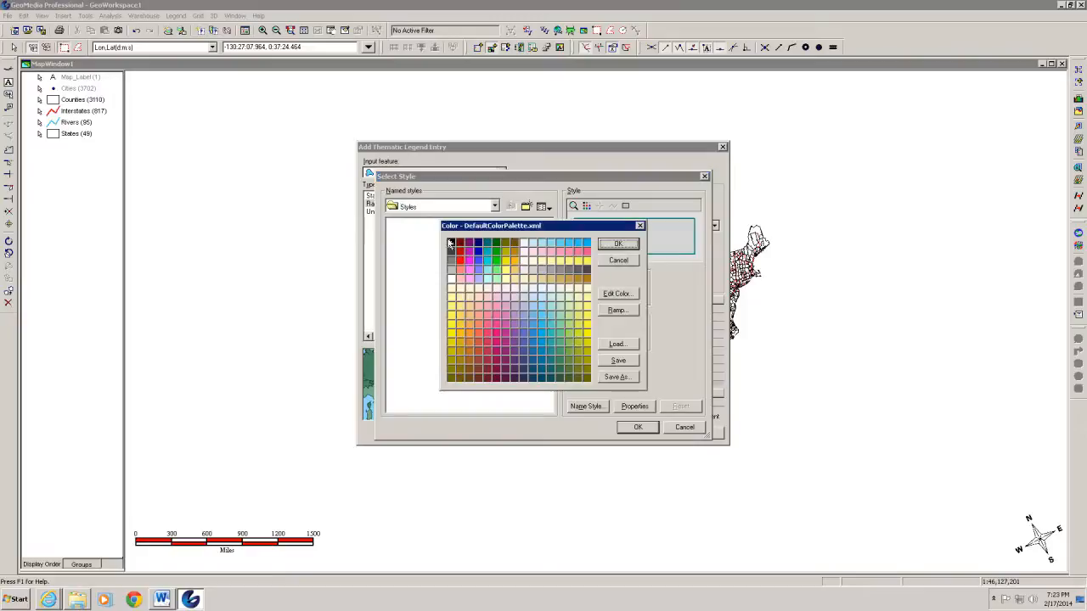
left_click(451, 243)
left_click(619, 244)
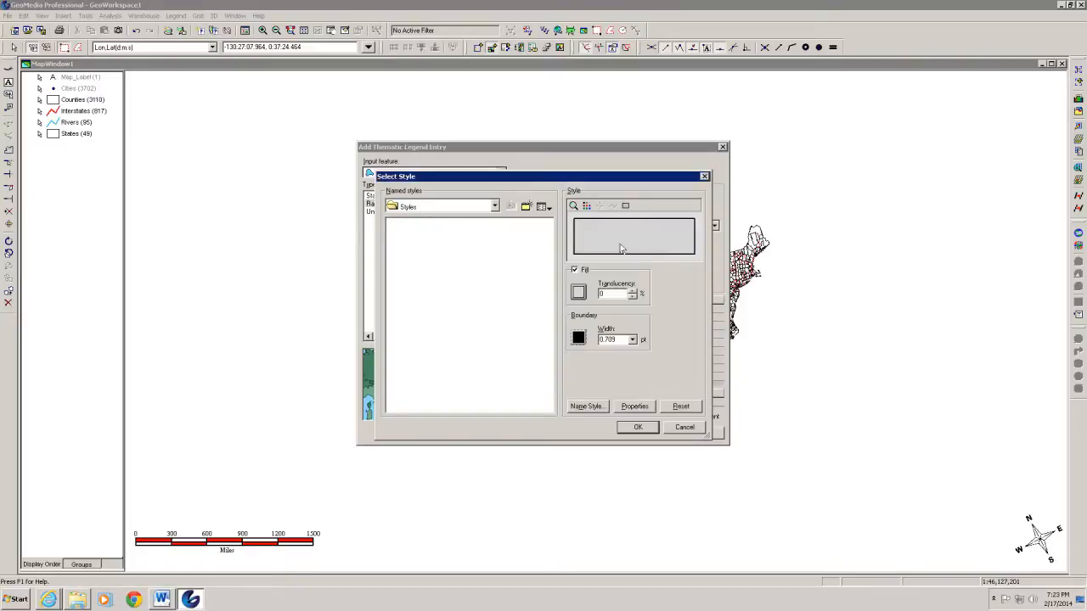
double_click(624, 339)
type("0.025")
left_click(638, 427)
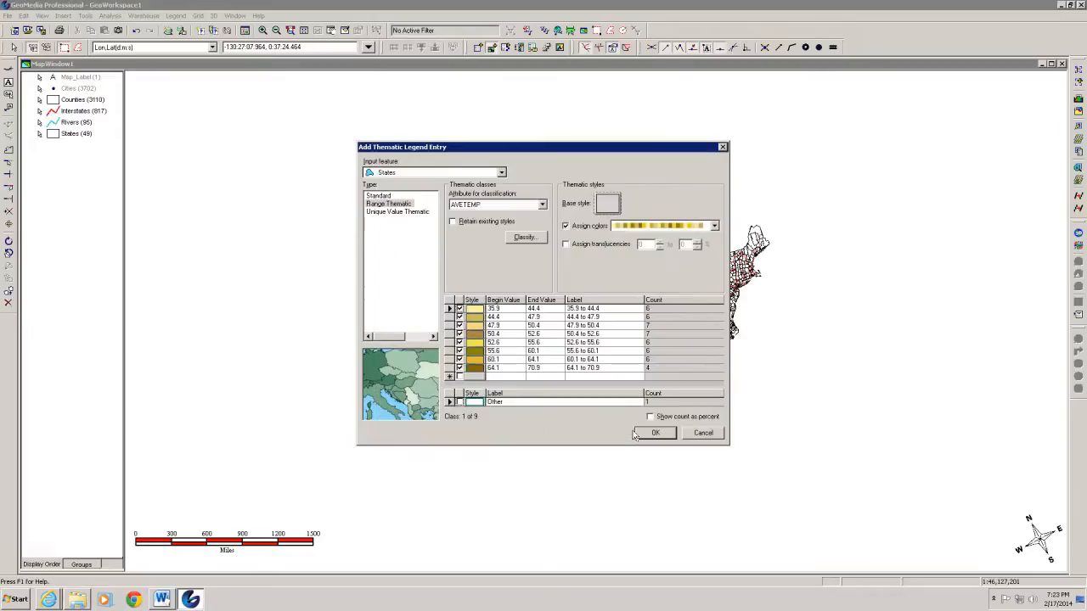
double_click(476, 310)
left_click(579, 294)
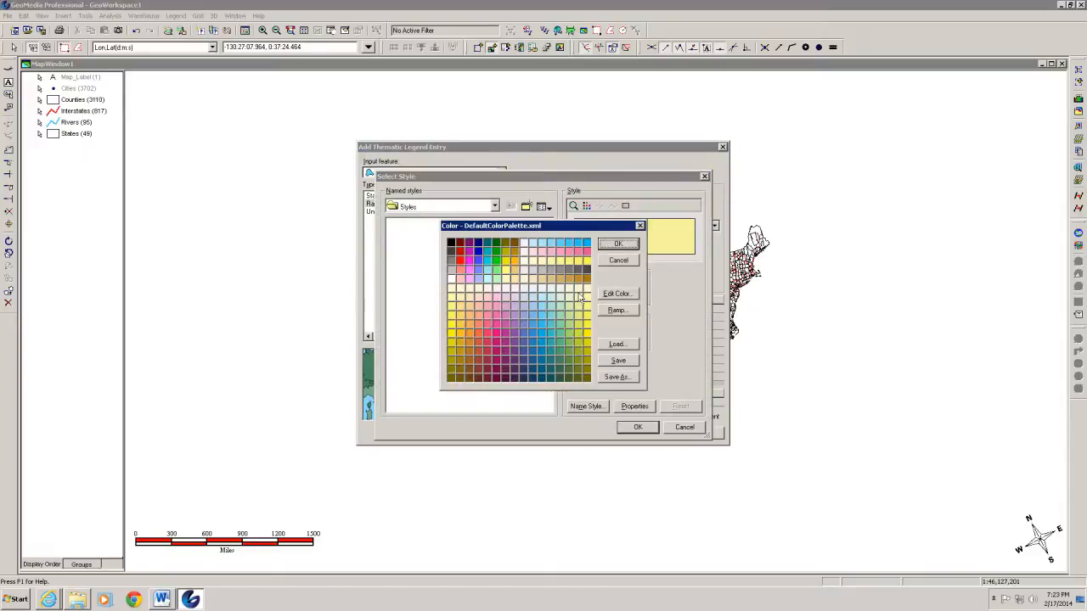
Fill the 35.9–44.4 class dark blue and the 64.1–70.9 class red
left_click(478, 250)
left_click(613, 246)
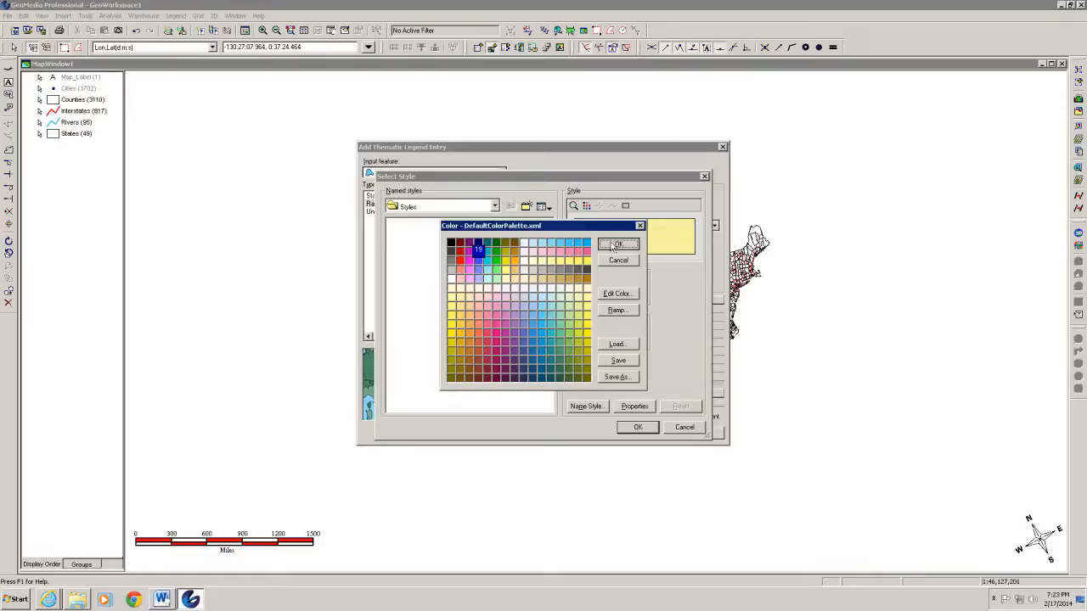
left_click(639, 427)
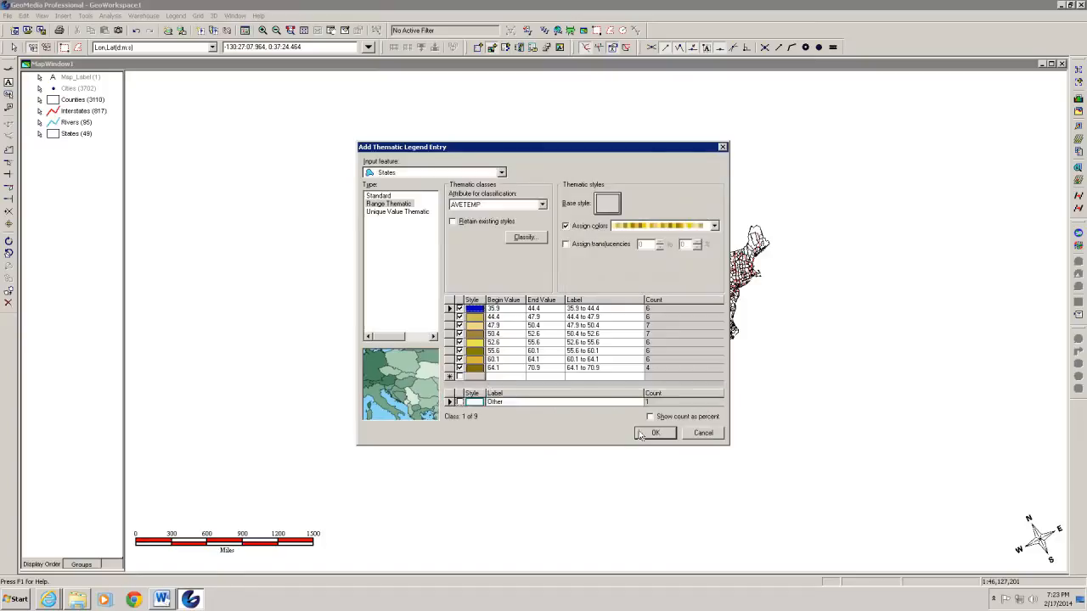
double_click(475, 370)
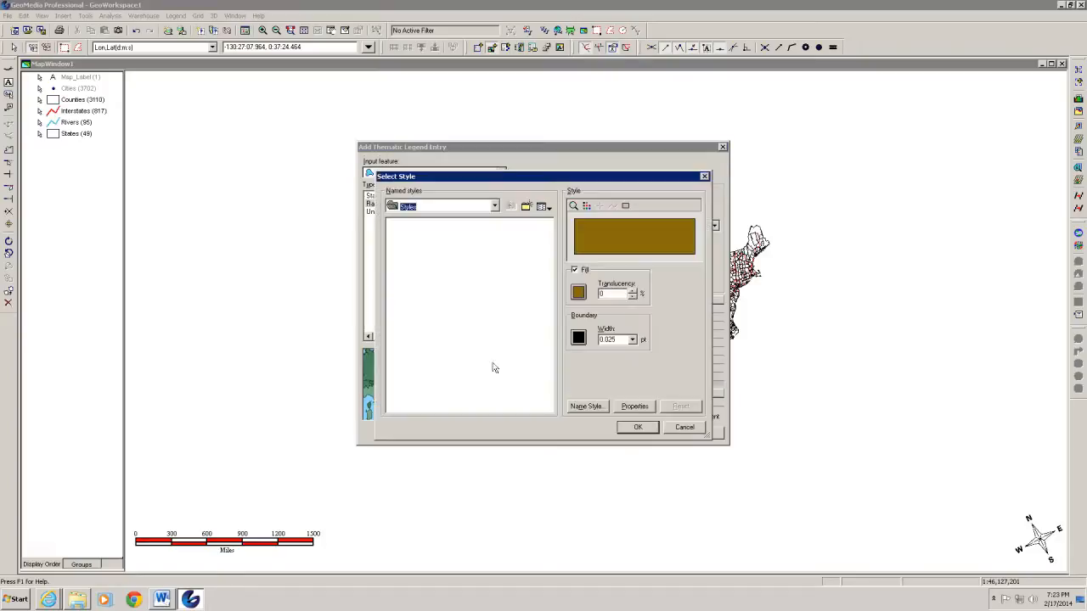
left_click(578, 293)
left_click(459, 253)
left_click(618, 244)
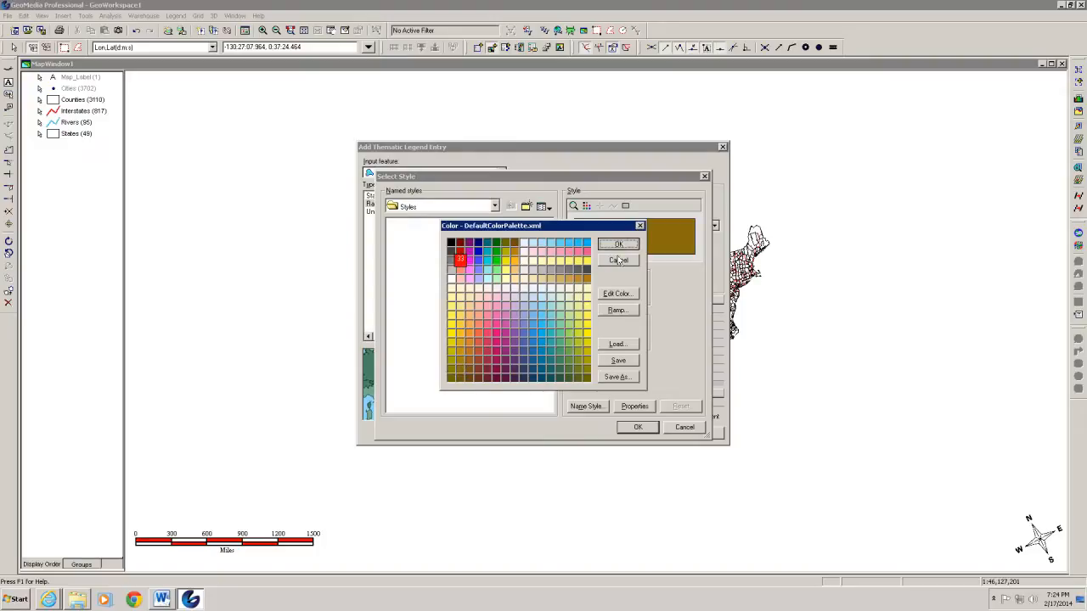
left_click(638, 428)
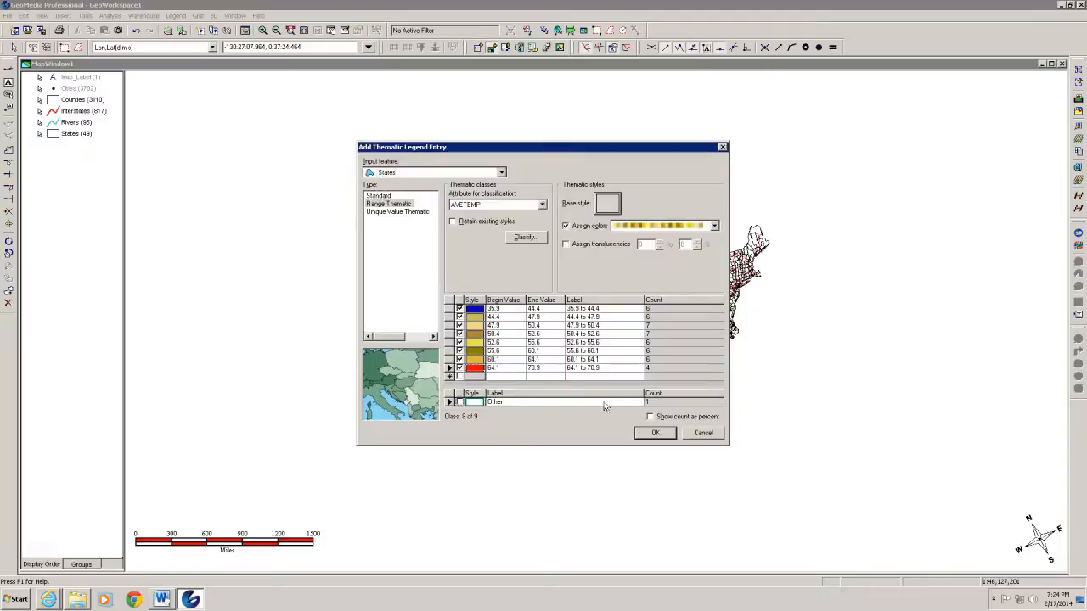
Ramp the class colours from blue to red and add the thematic legend entry
right_click(551, 333)
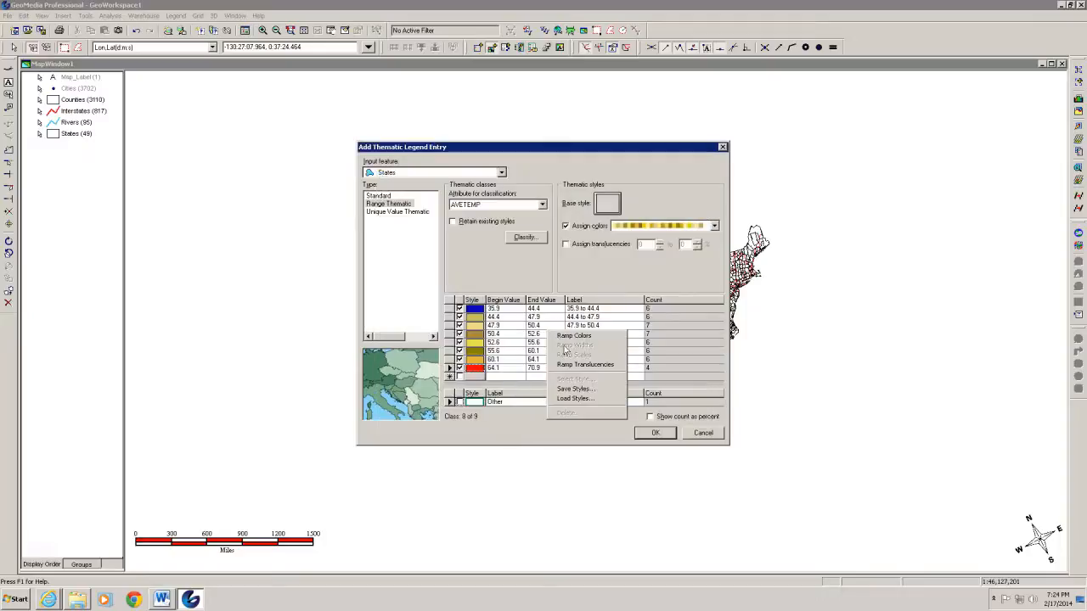
left_click(567, 337)
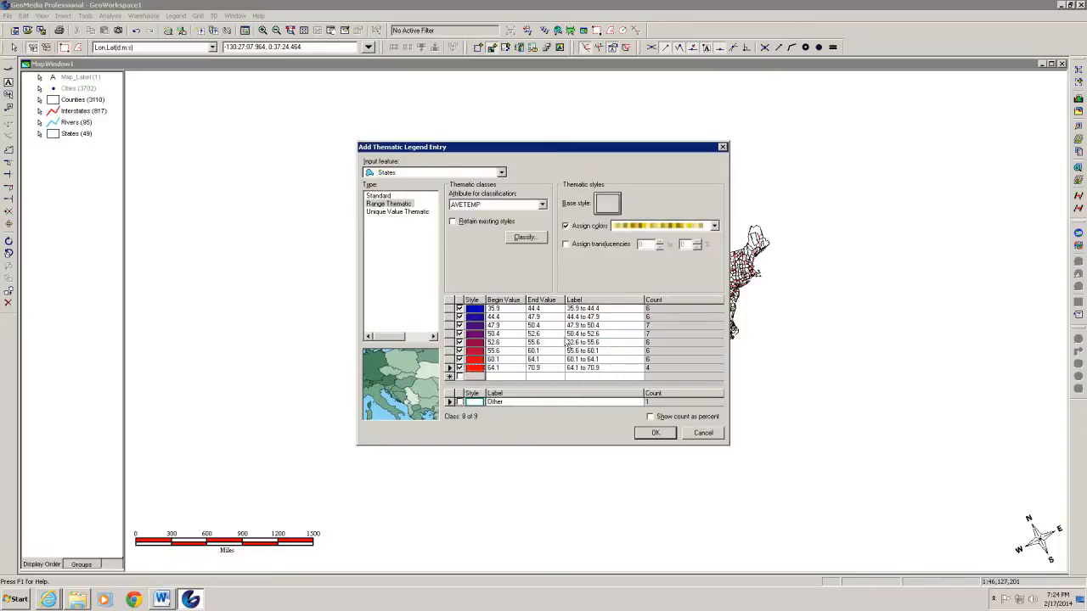
left_click(655, 433)
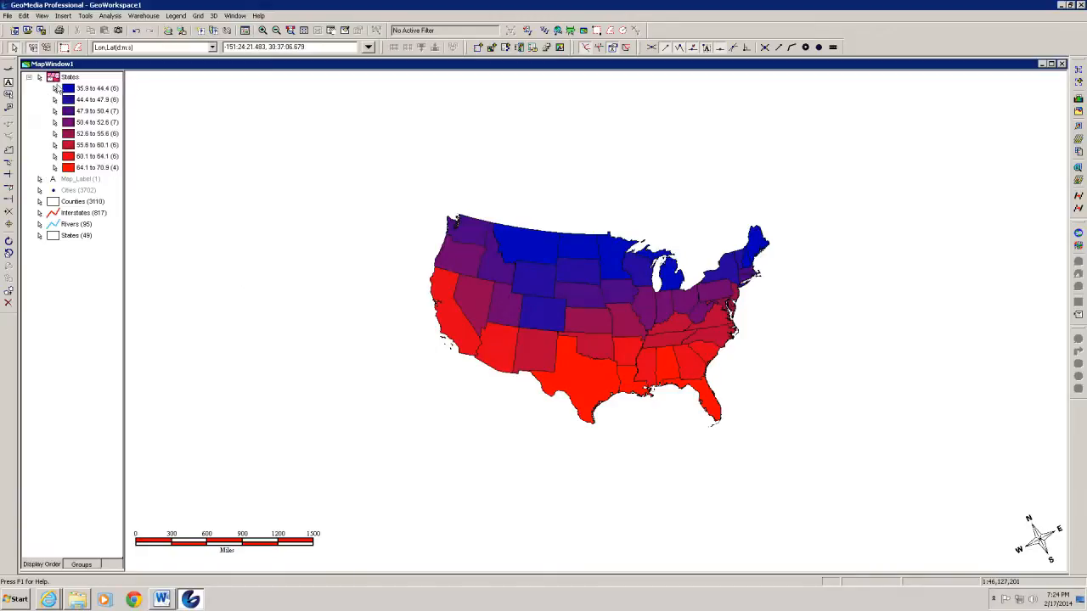
Start an Insert Label on the States features using STATE_NAME as the label content
left_click(64, 16)
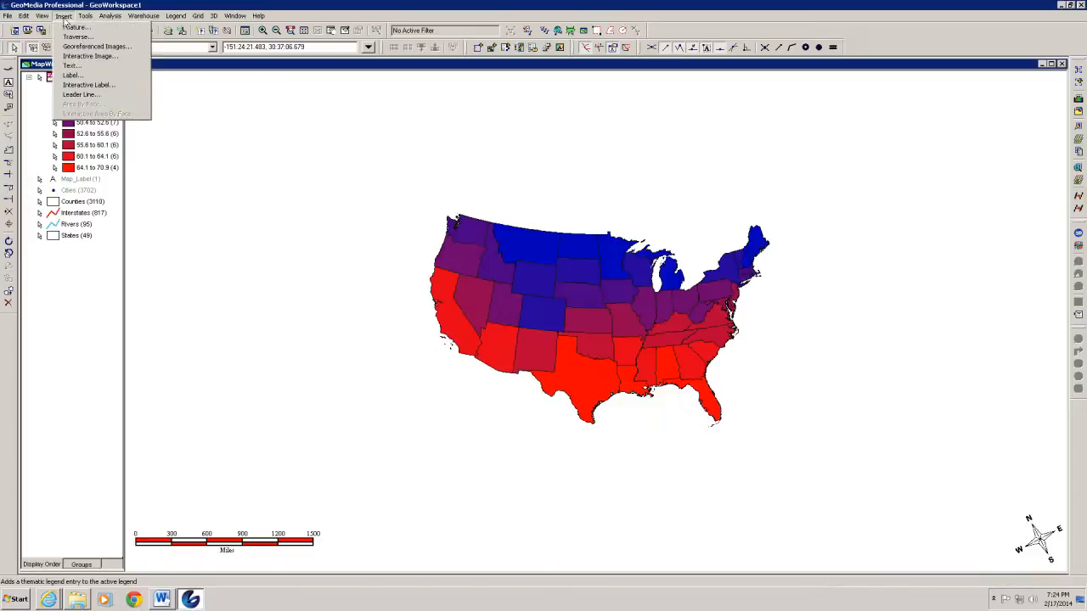
left_click(77, 78)
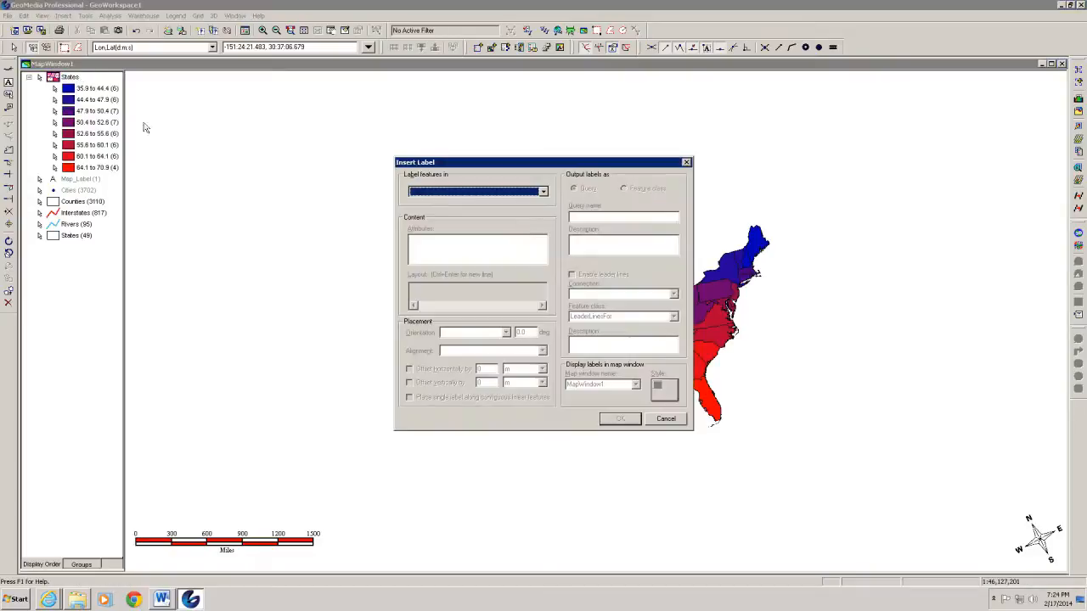
left_click(544, 191)
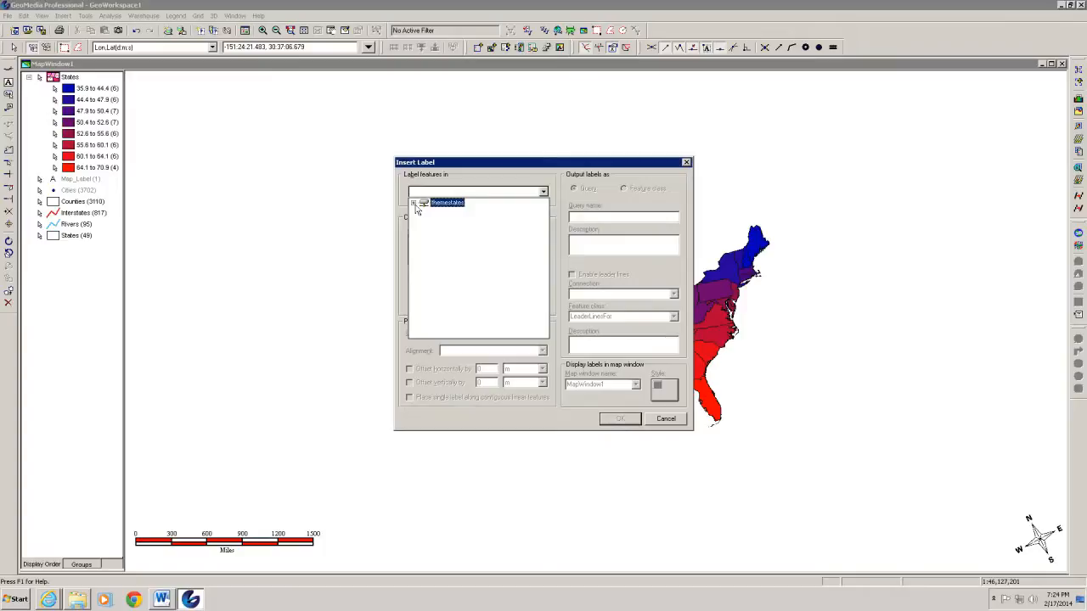
left_click(414, 203)
left_click(455, 258)
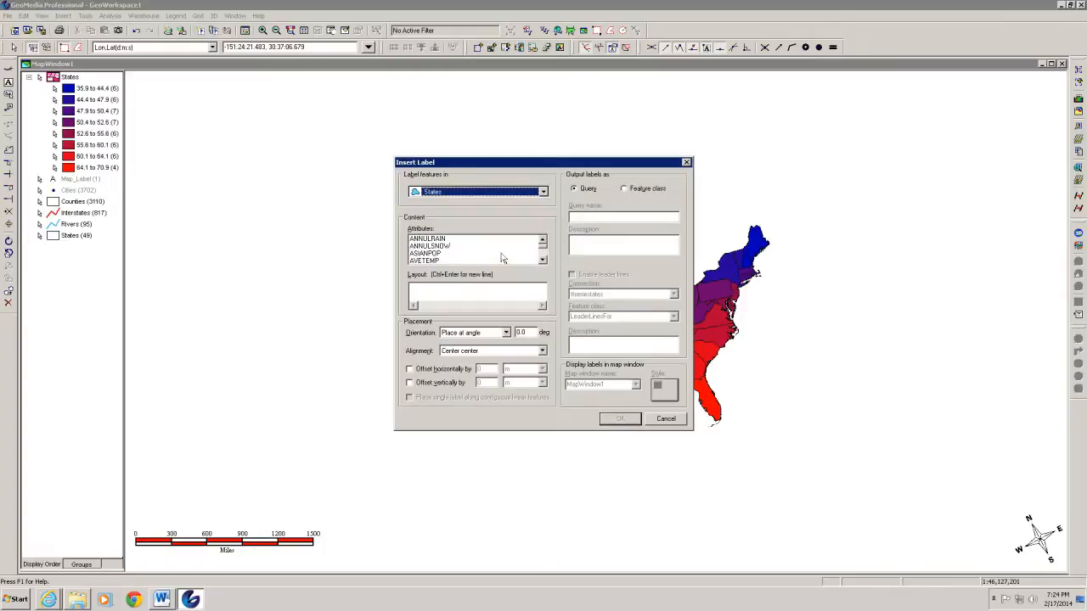
scroll(546, 255, "down", 4)
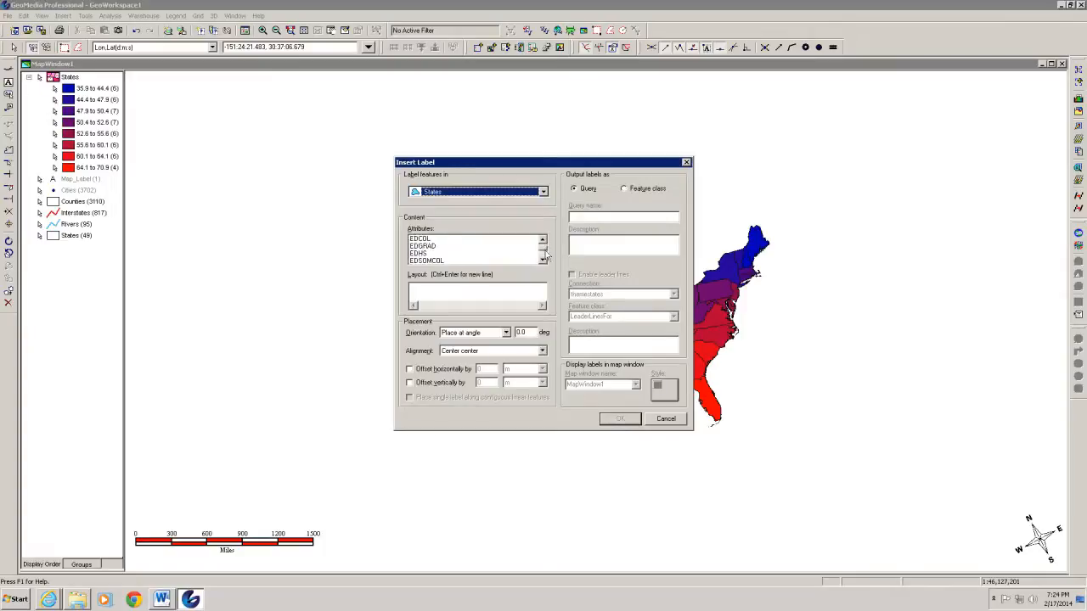
scroll(546, 257, "down", 5)
left_click(543, 261)
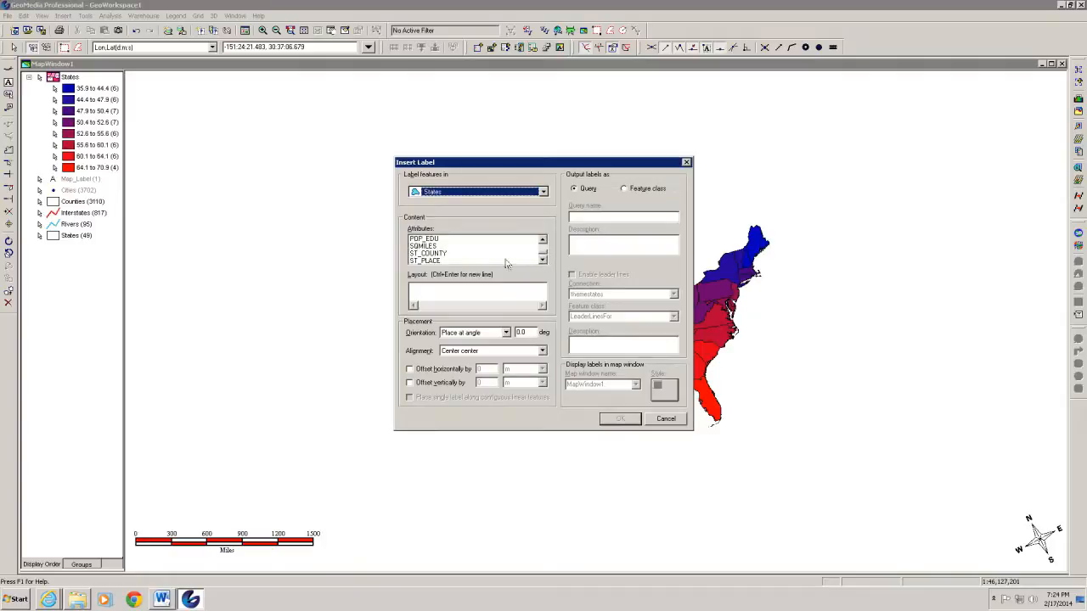
left_click(543, 261)
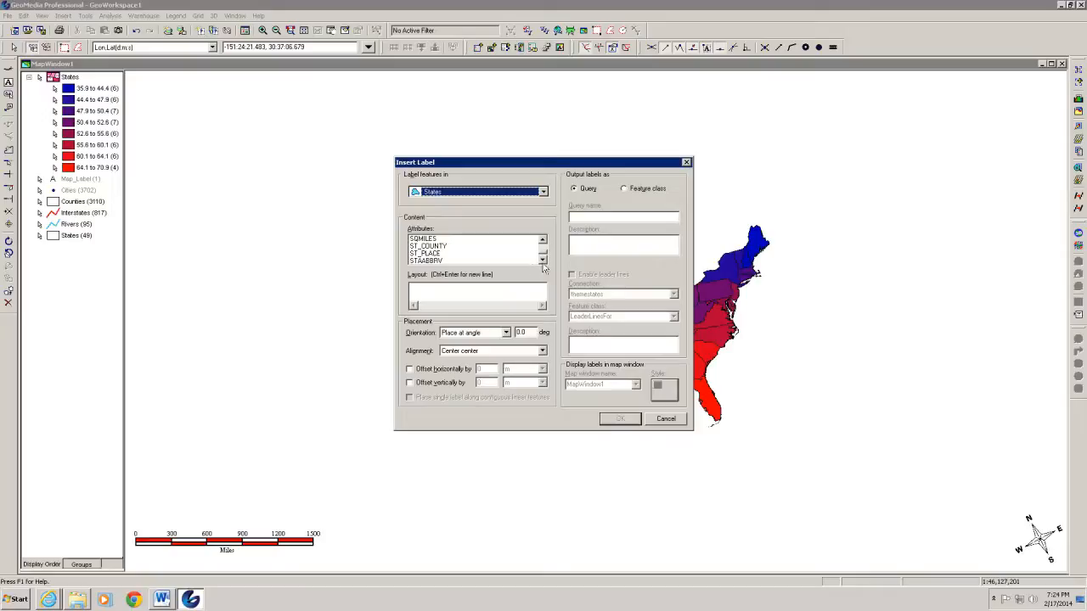
double_click(544, 260)
double_click(448, 253)
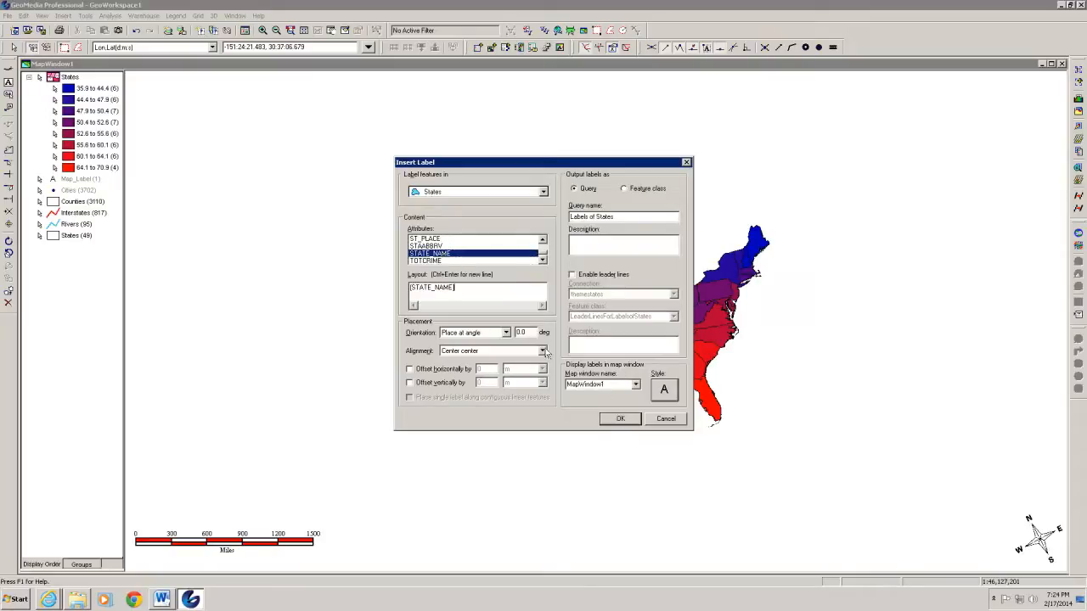
Style the labels as Times New Roman 4 pt bold and place them on the map
left_click(663, 390)
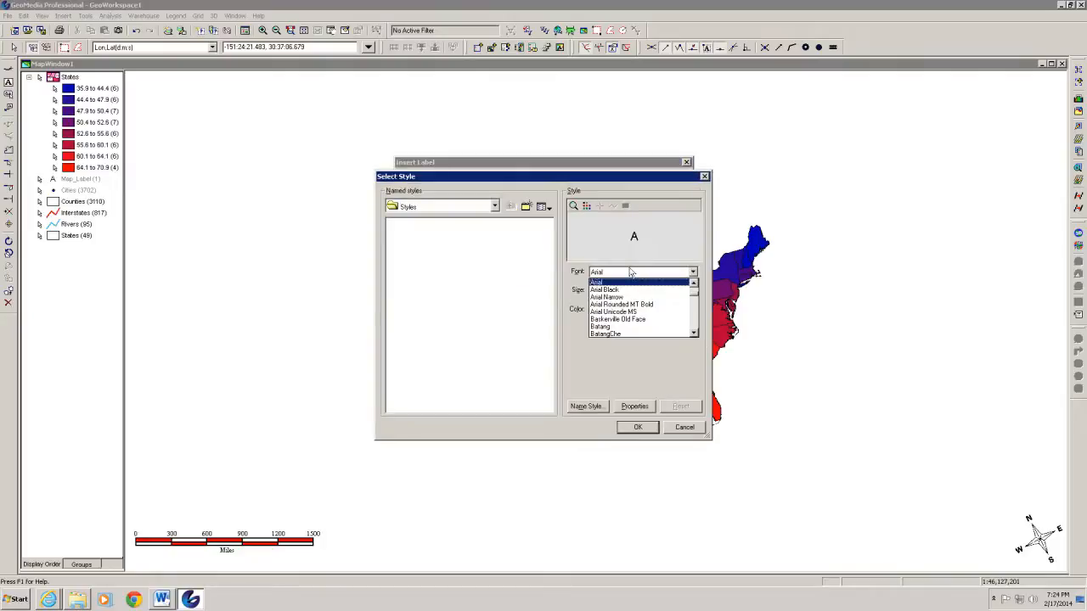
type("ti")
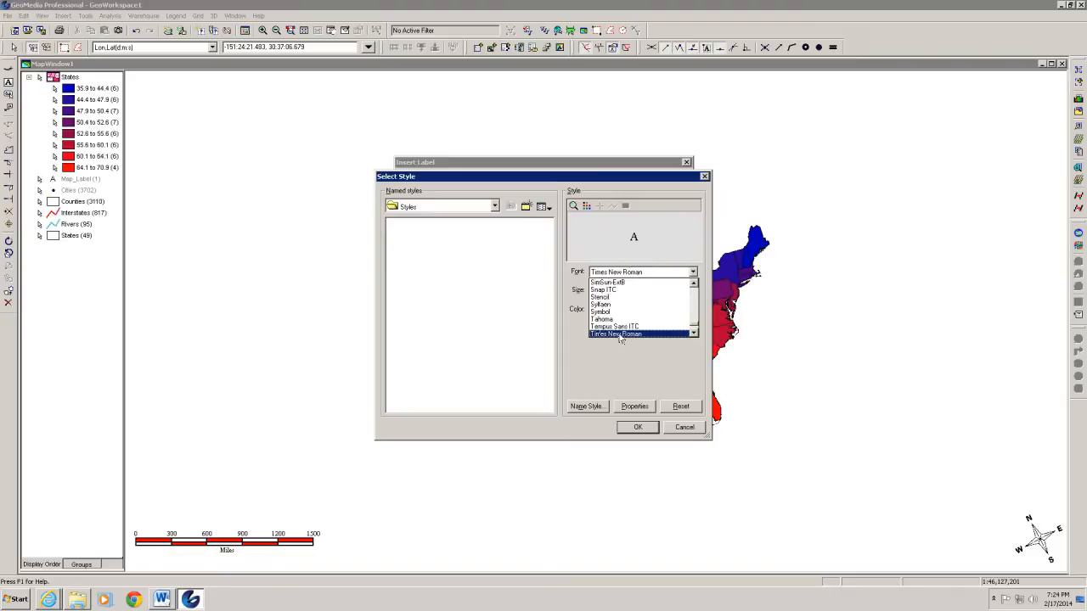
left_click(620, 334)
left_click(624, 290)
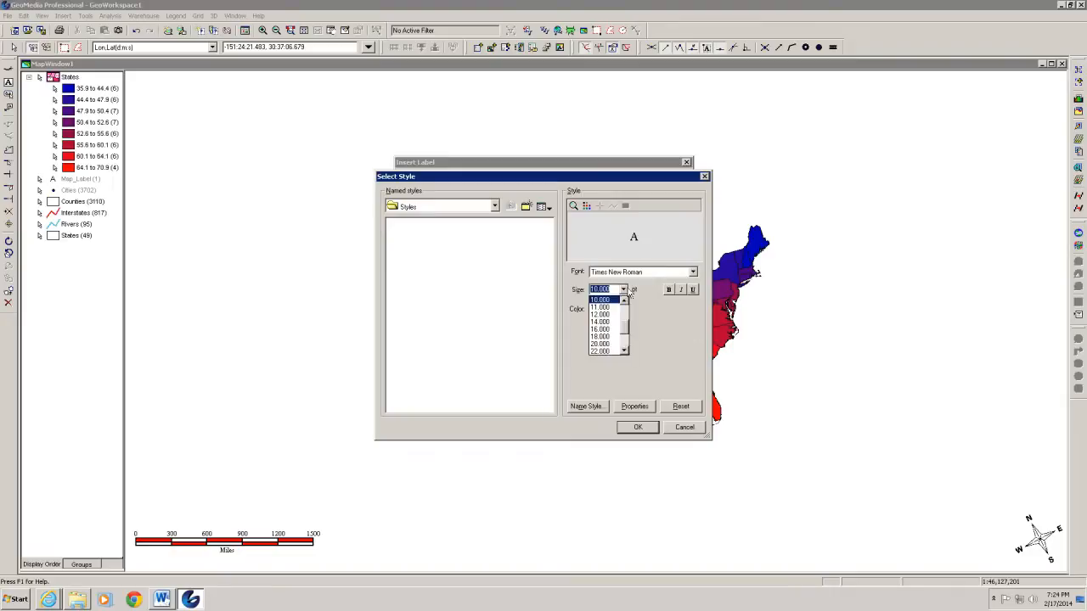
scroll(626, 318, "up", 3)
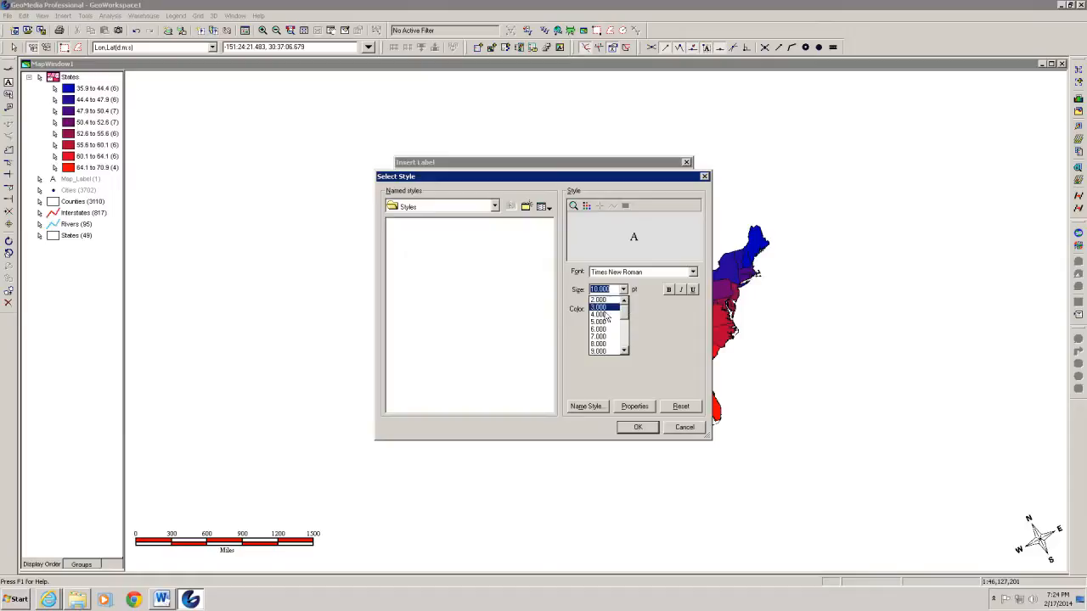
left_click(599, 319)
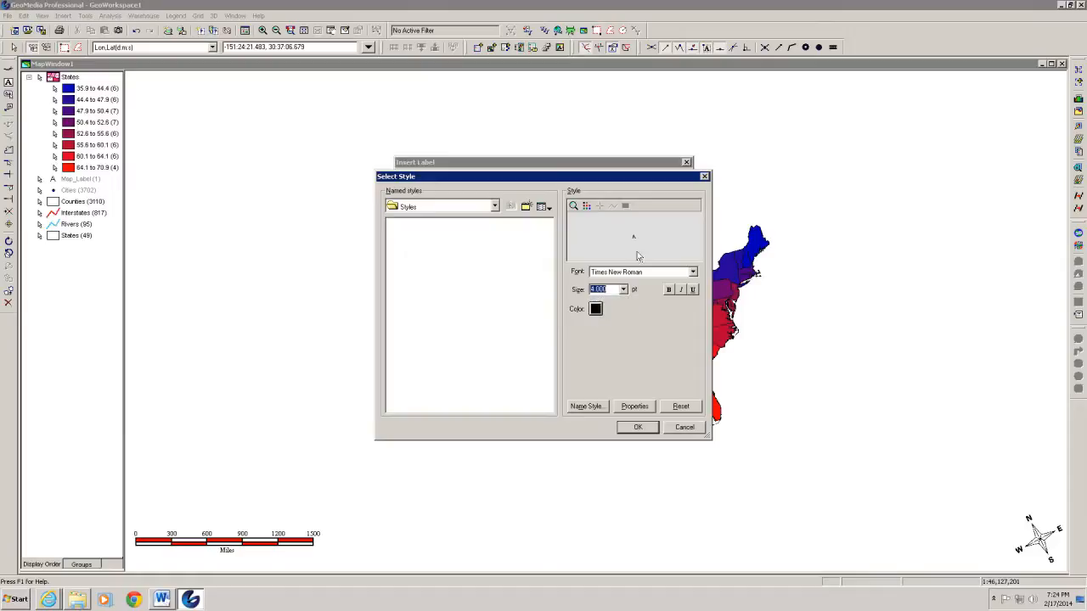
left_click(668, 290)
left_click(637, 429)
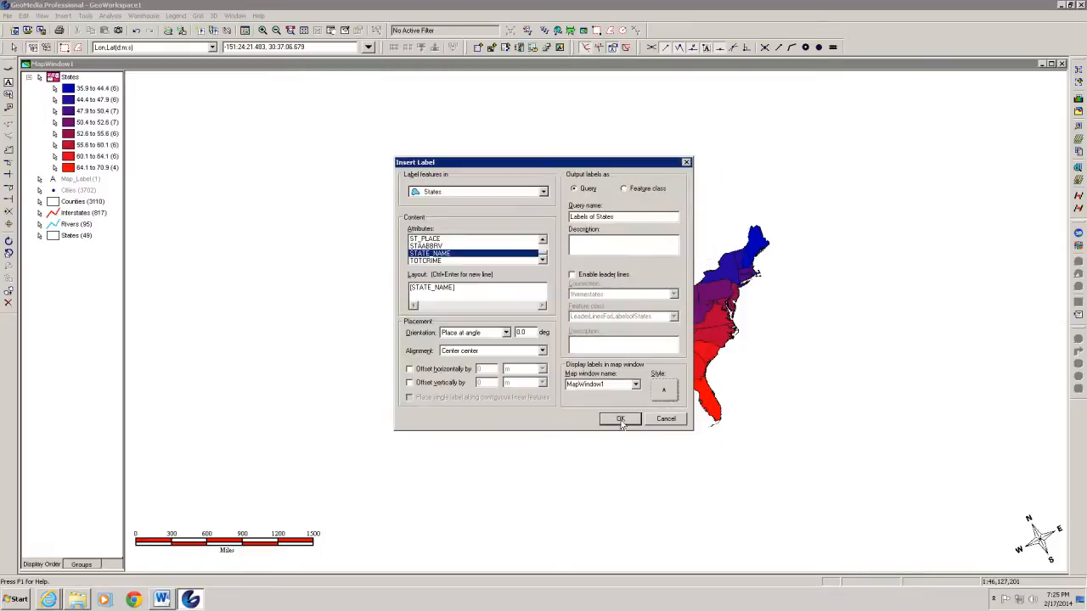
left_click(620, 419)
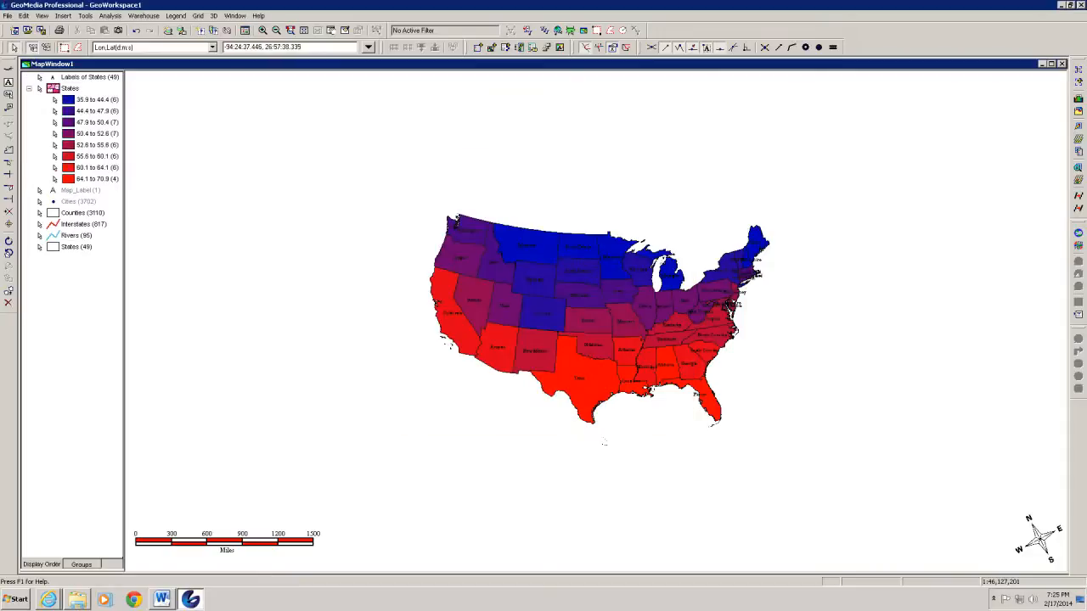
On the layout sheet, add a second title line reading 'Average Temperature'
left_click(235, 15)
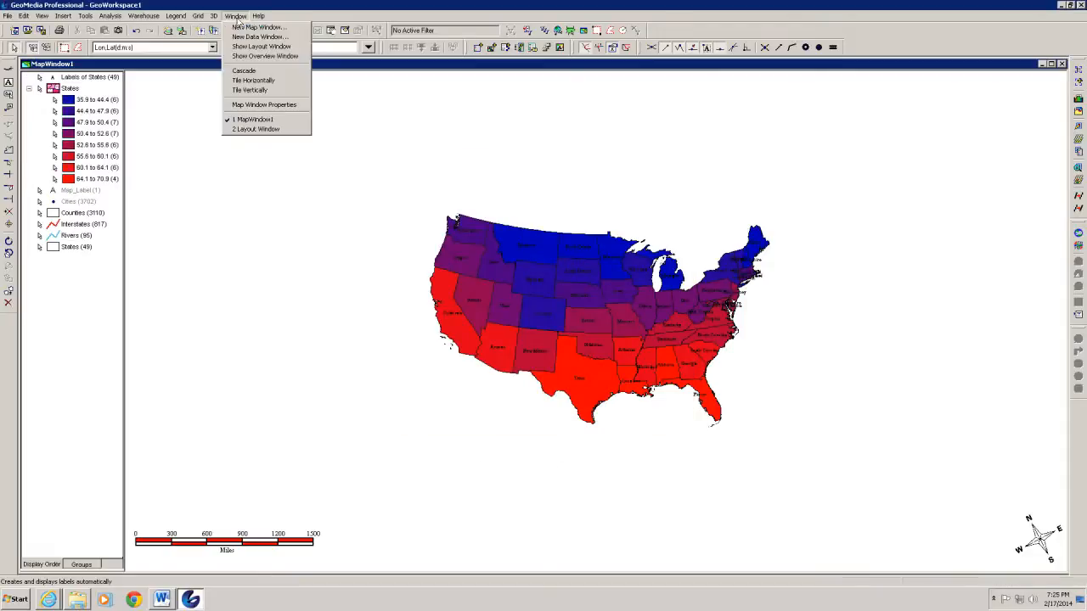
left_click(255, 129)
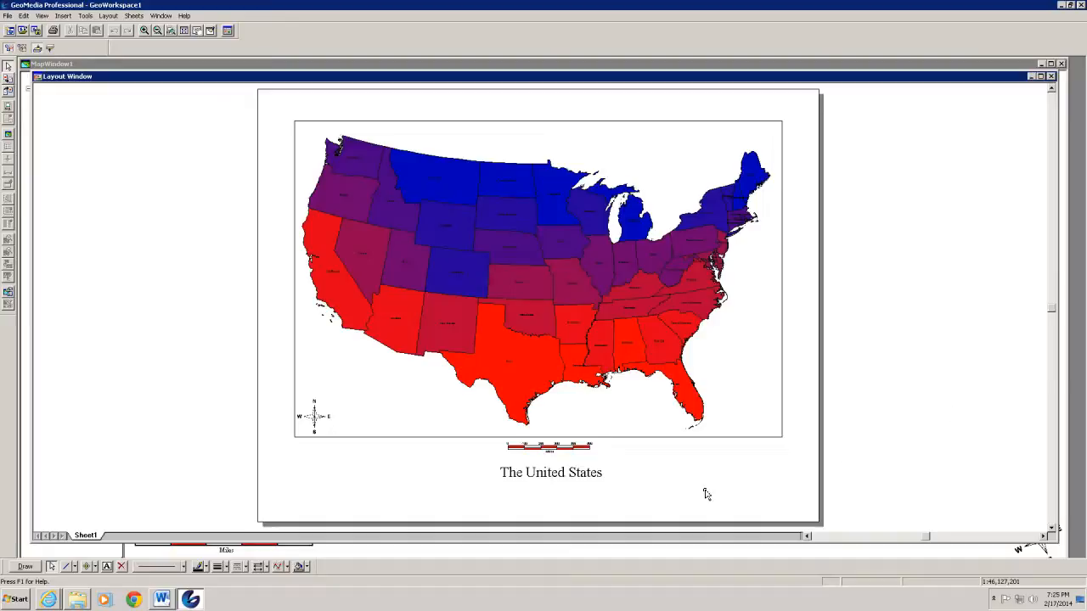
left_click(532, 482)
left_click(532, 481)
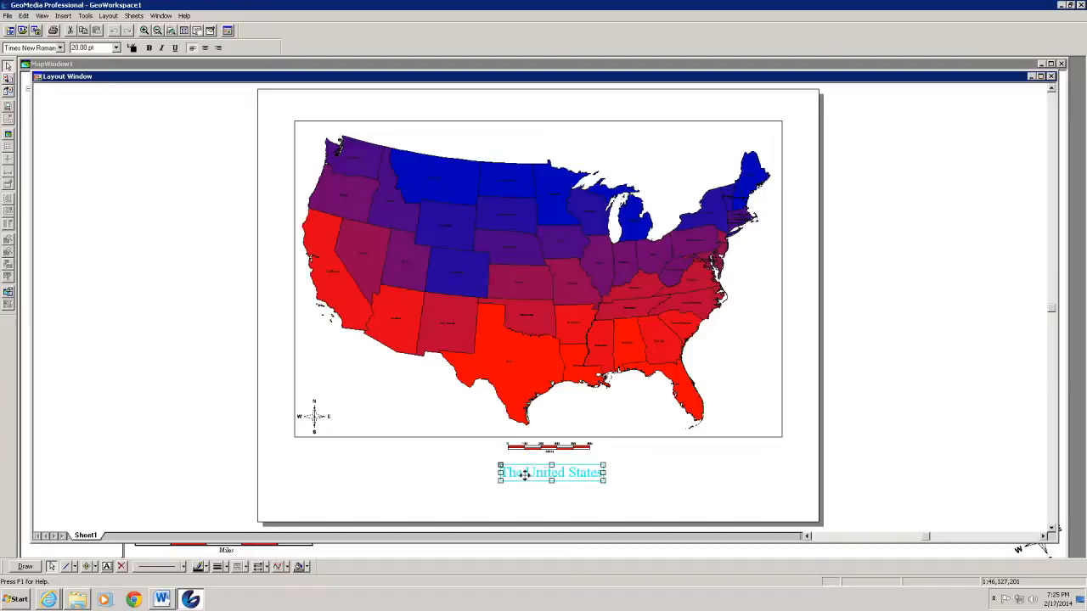
double_click(525, 476)
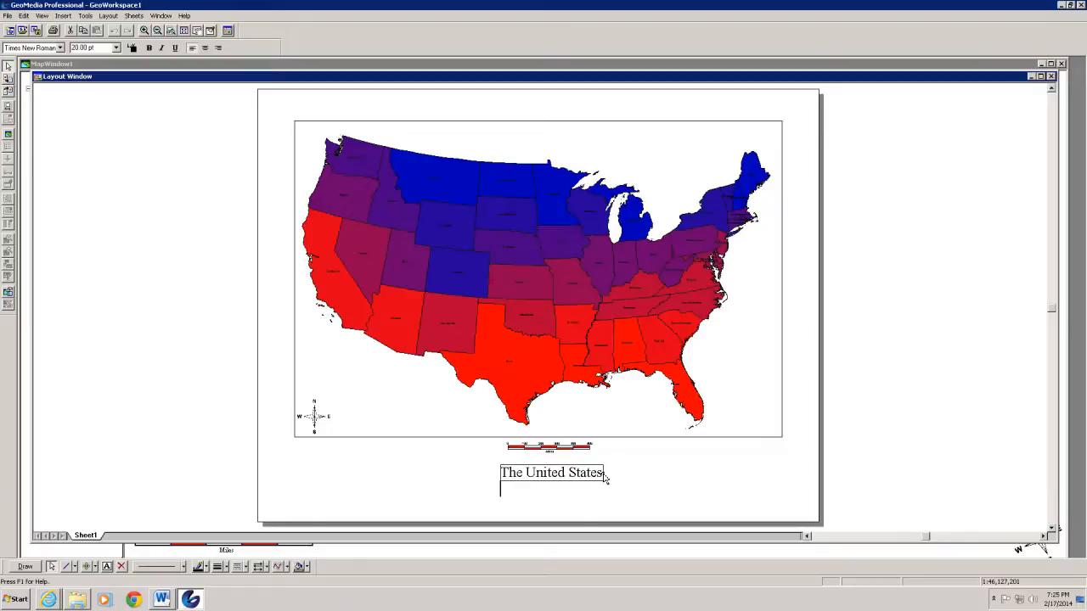
key("Return")
type("Average Annu")
key("BackSpace")
key("BackSpace")
key("BackSpace")
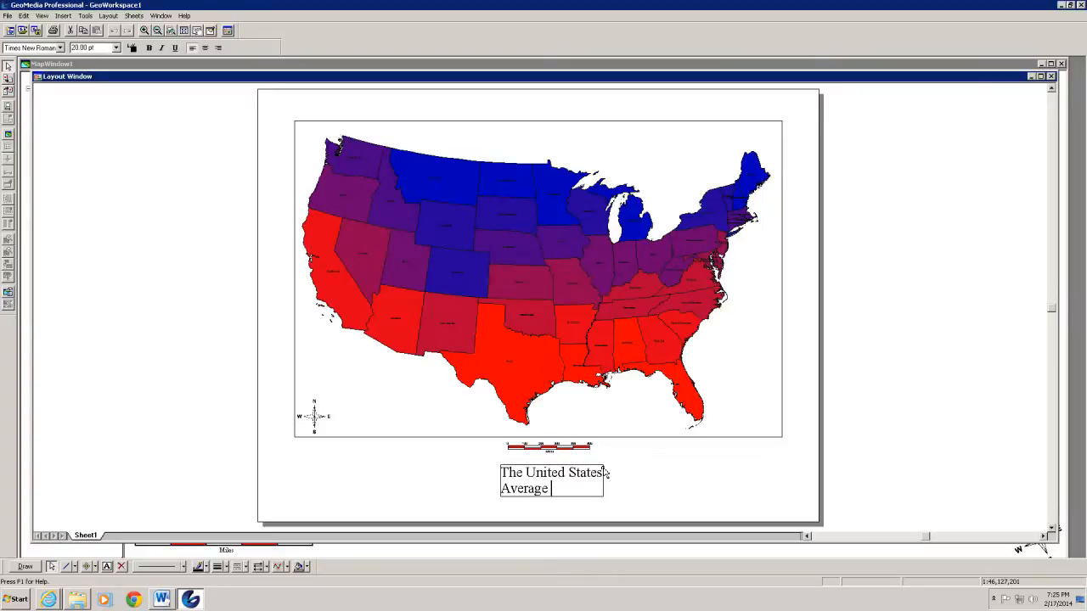
type("Temperature")
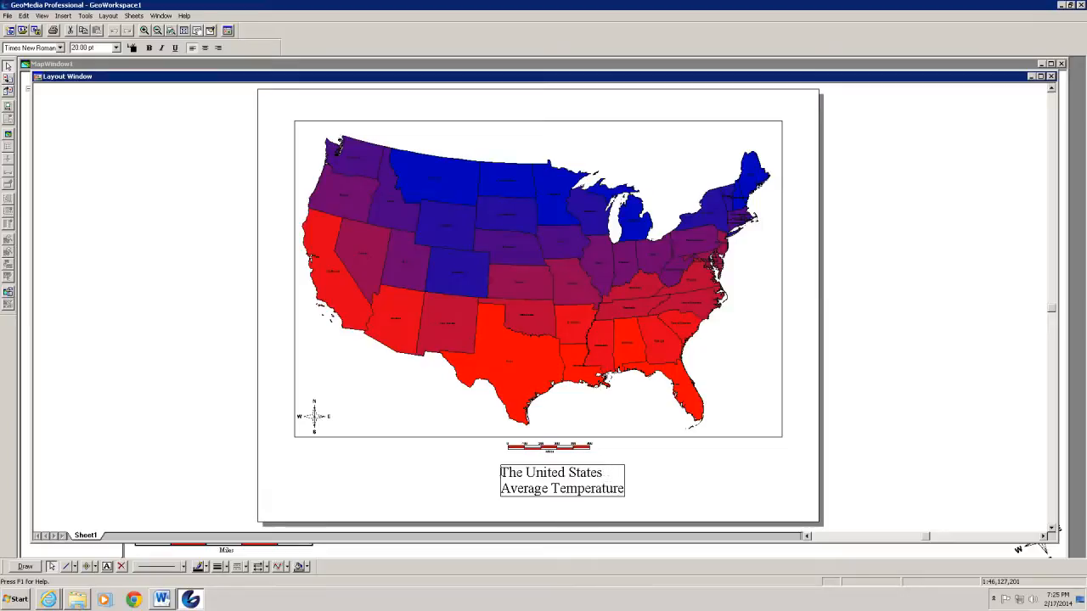
Centre both title lines and nudge the title box slightly up and left
left_click_drag(501, 474, 651, 502)
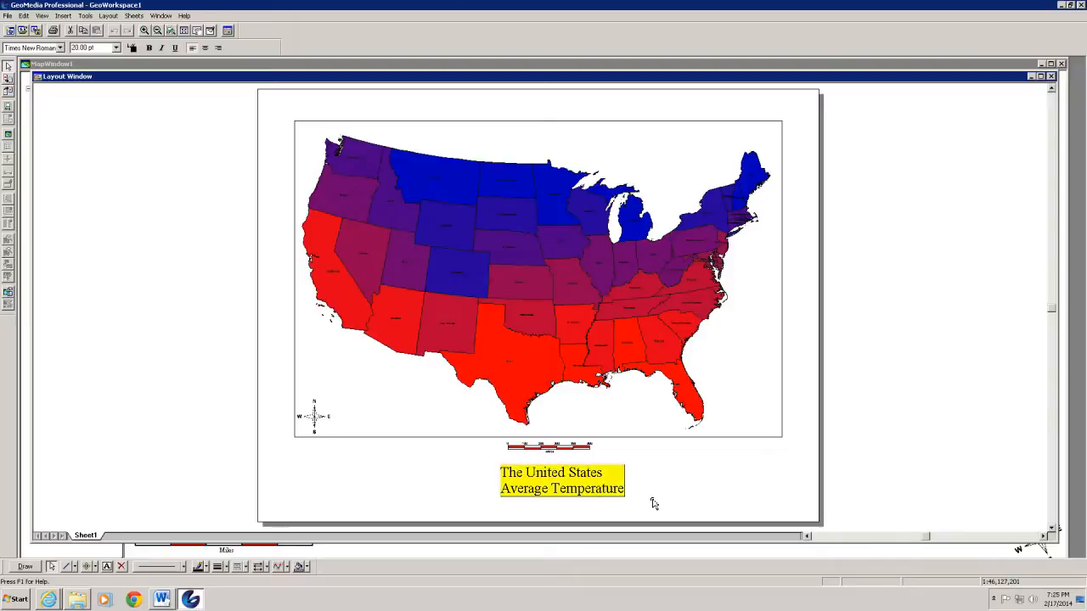
left_click(204, 48)
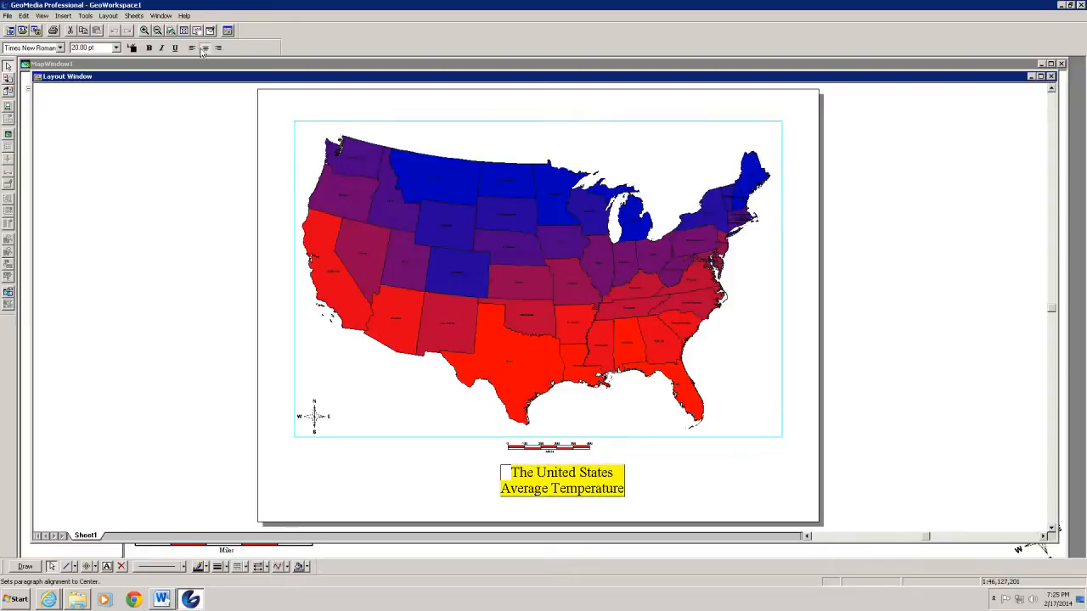
left_click(664, 490)
left_click(571, 477)
left_click_drag(568, 477, 561, 473)
left_click(702, 500)
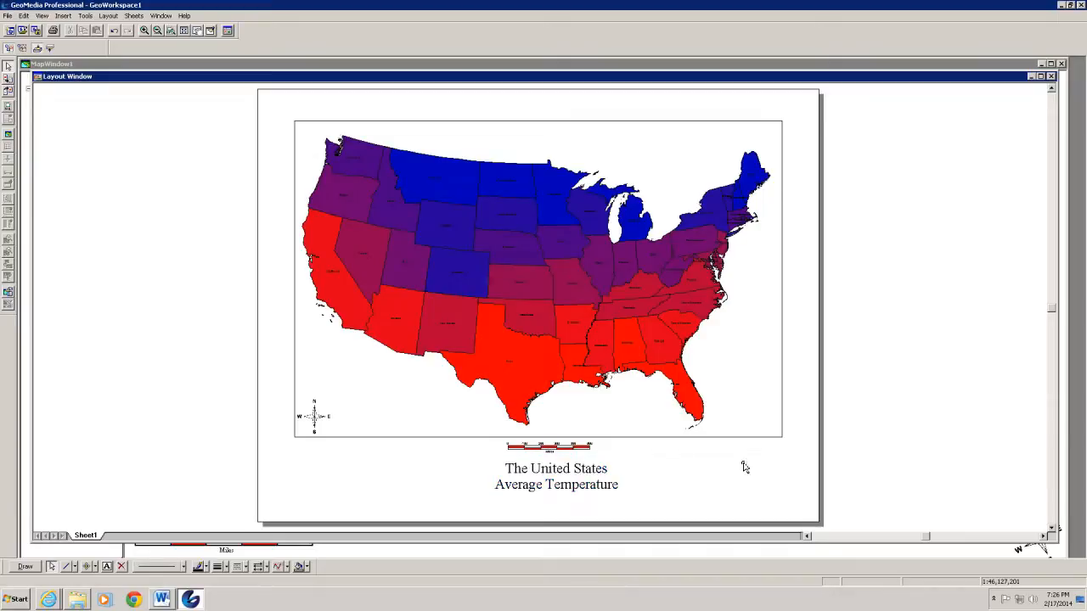
Start inserting a legend and set its title font to Times New Roman
left_click(763, 394)
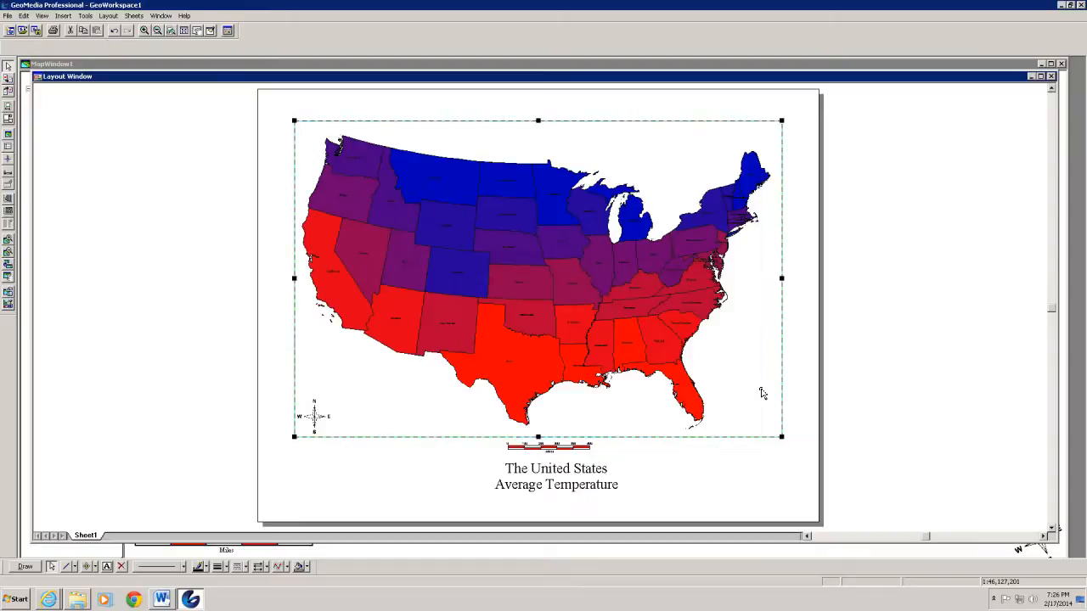
left_click(63, 16)
left_click(75, 61)
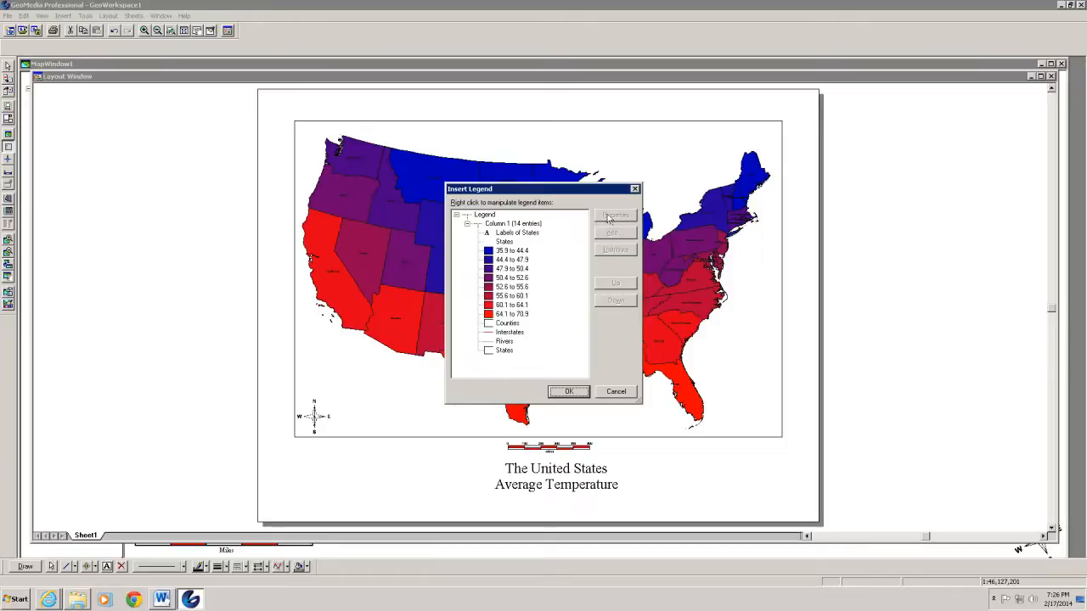
left_click(491, 214)
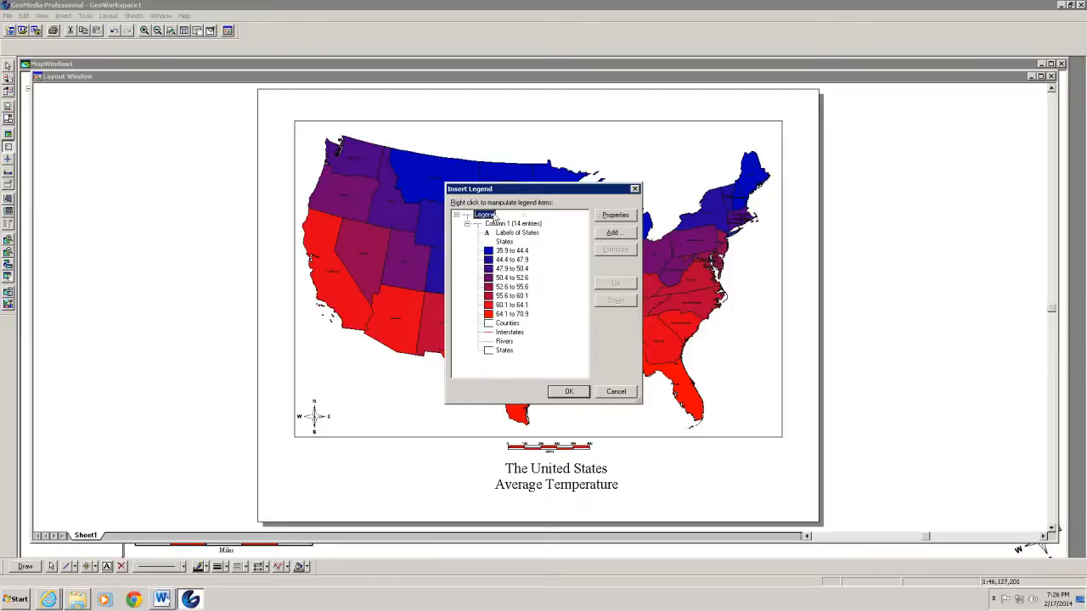
left_click(613, 216)
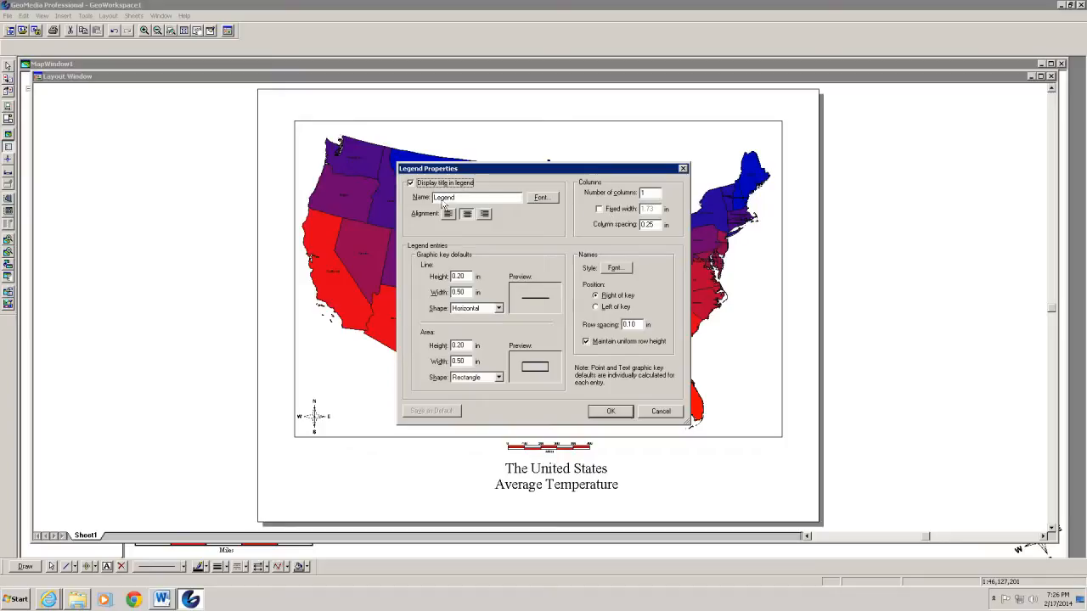
left_click(541, 197)
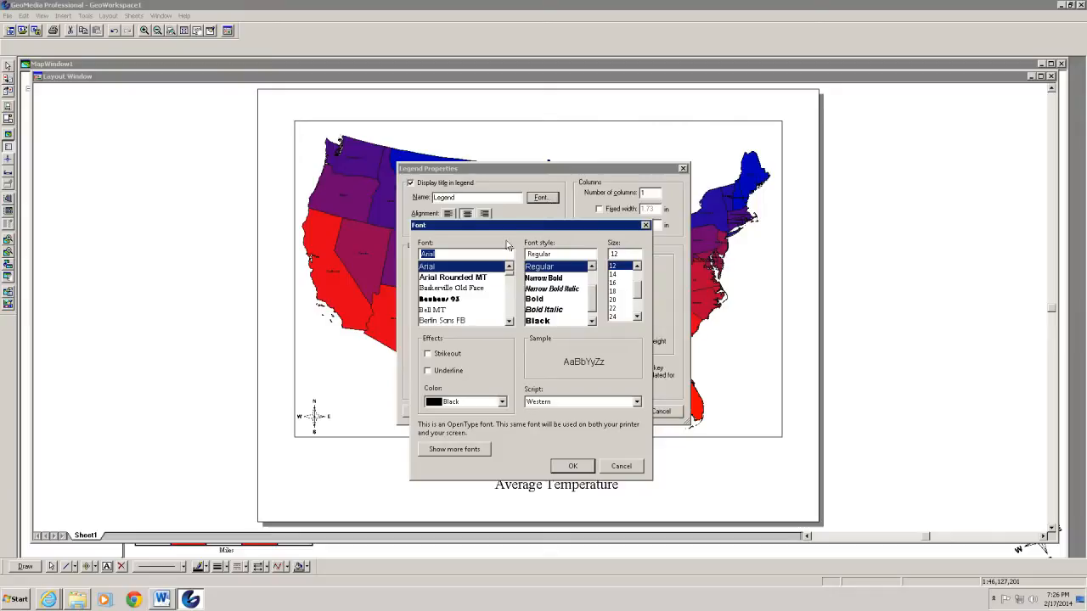
type("Tim")
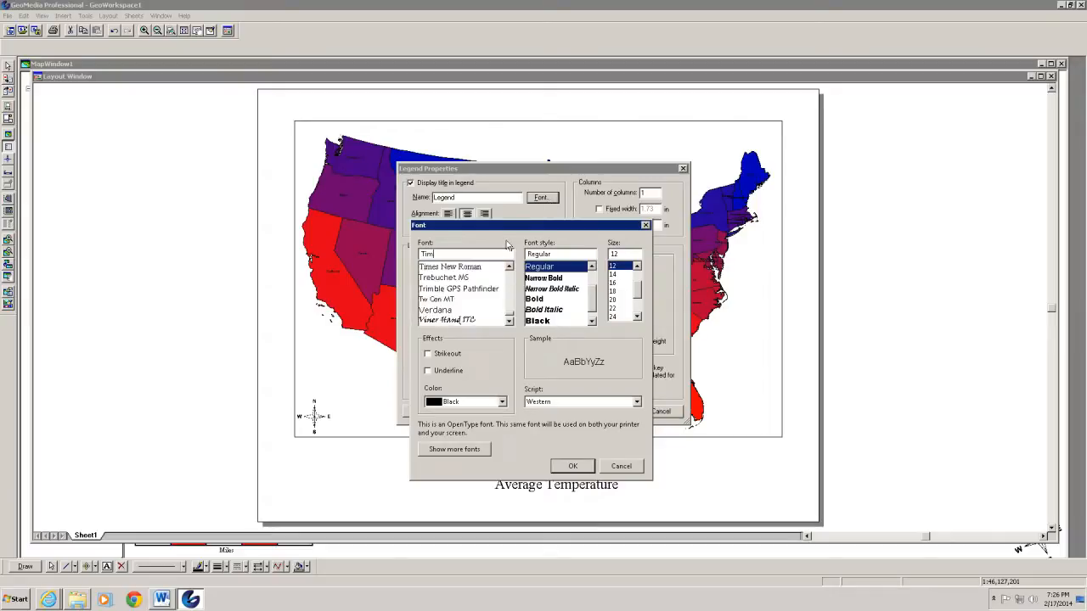
type("es")
left_click(459, 267)
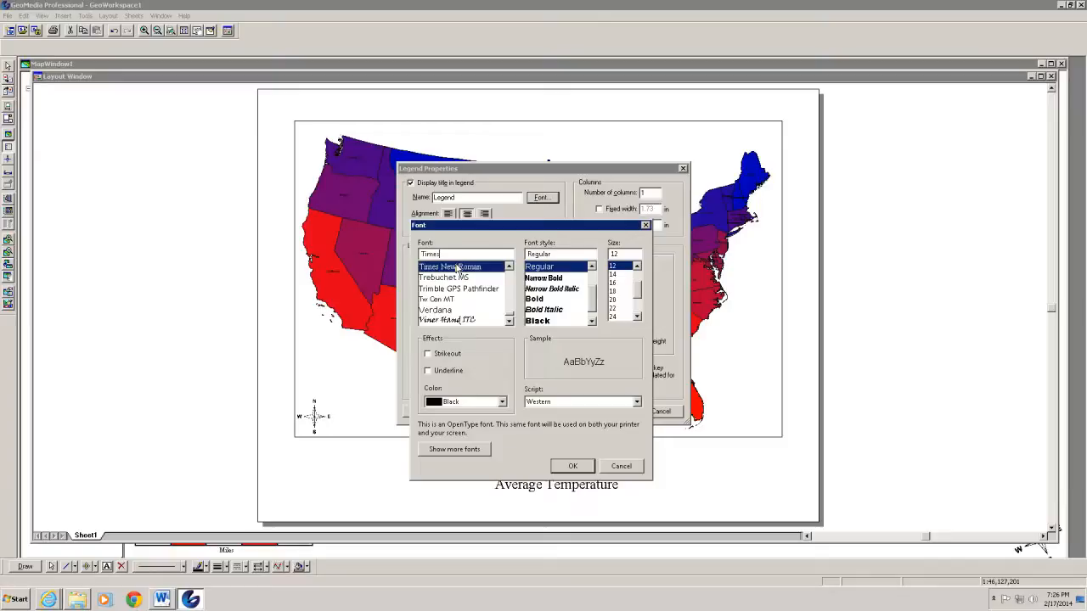
left_click(565, 467)
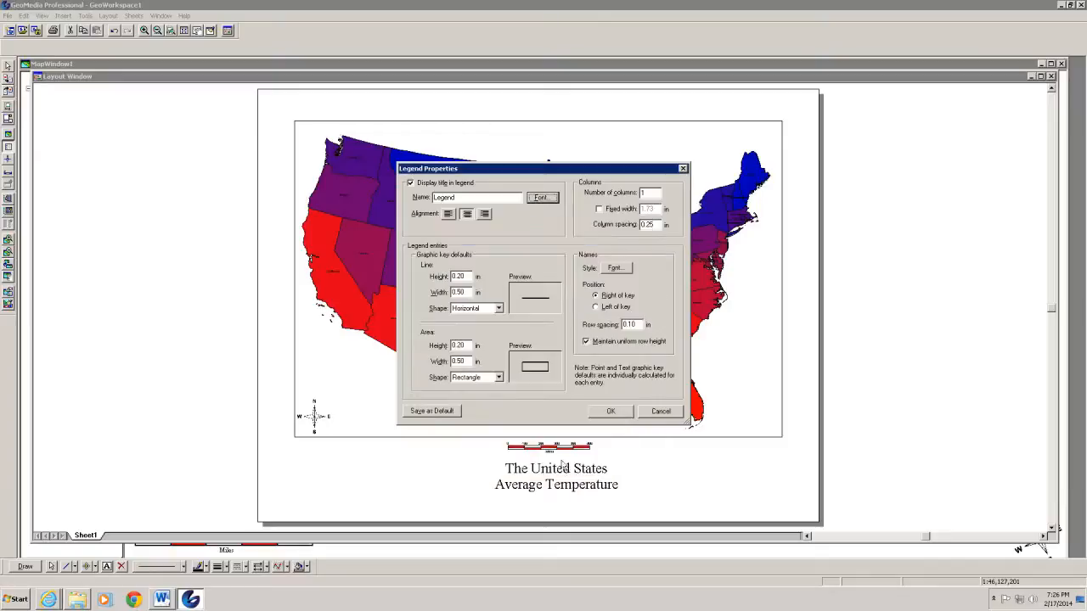
Set the legend entry names to Times New Roman, size 8, and apply the properties
left_click(617, 269)
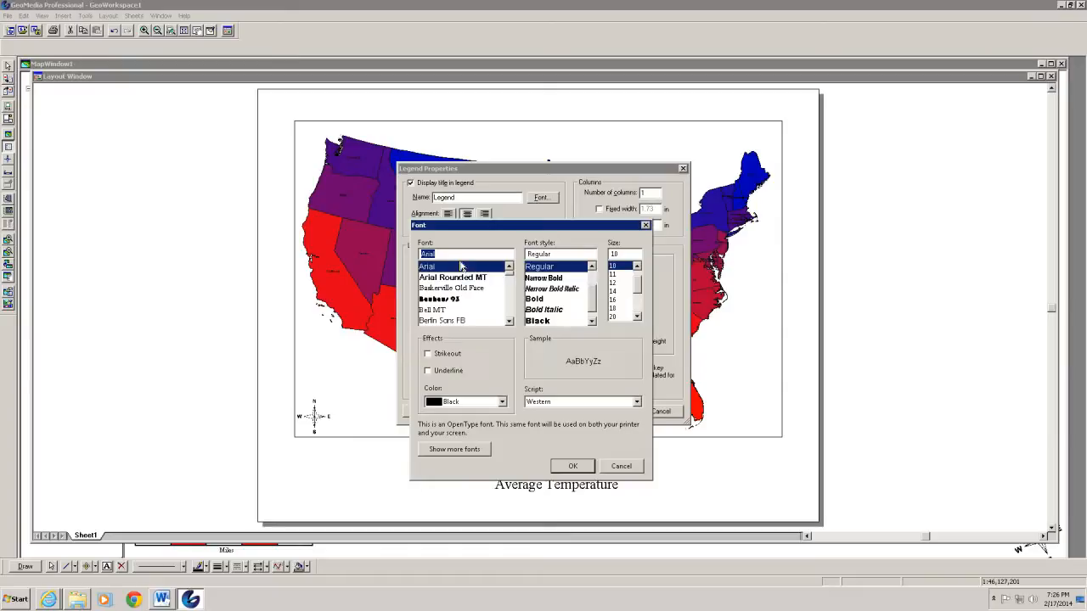
type("Tim")
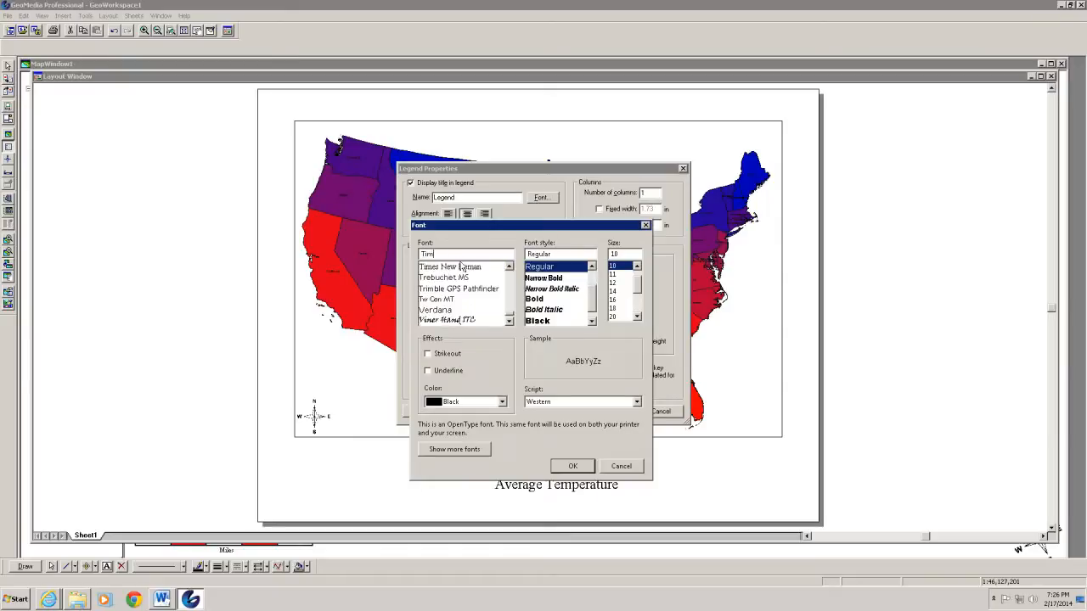
left_click(463, 269)
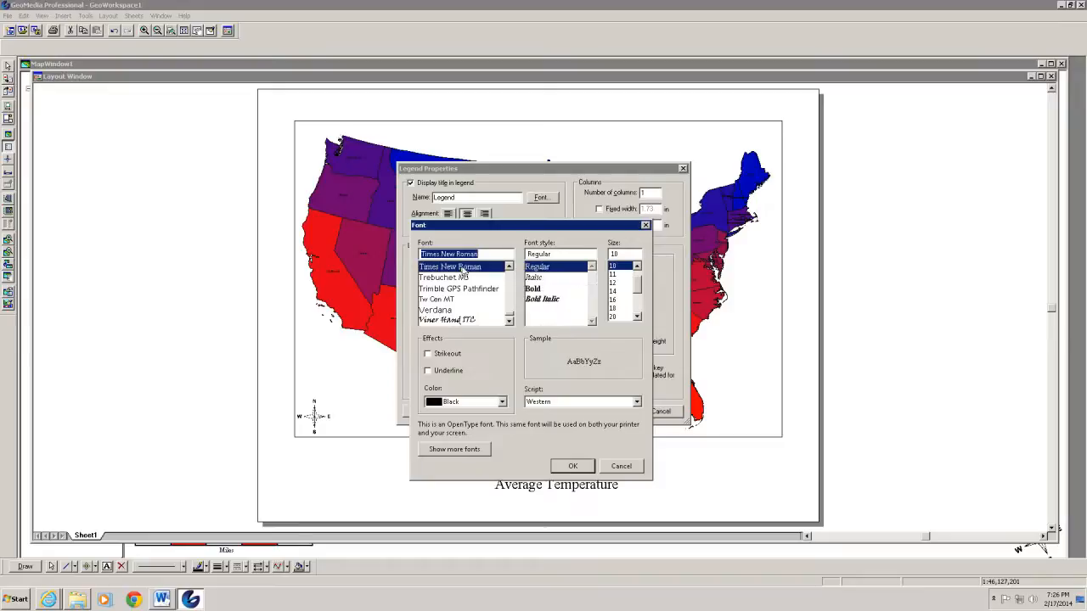
scroll(643, 276, "up", 1)
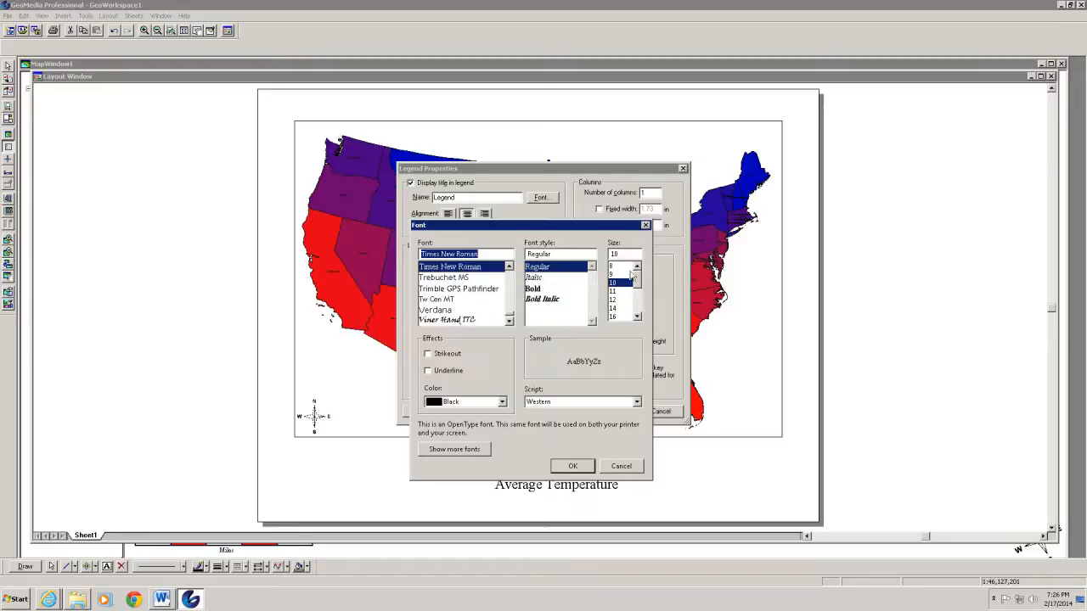
left_click(614, 266)
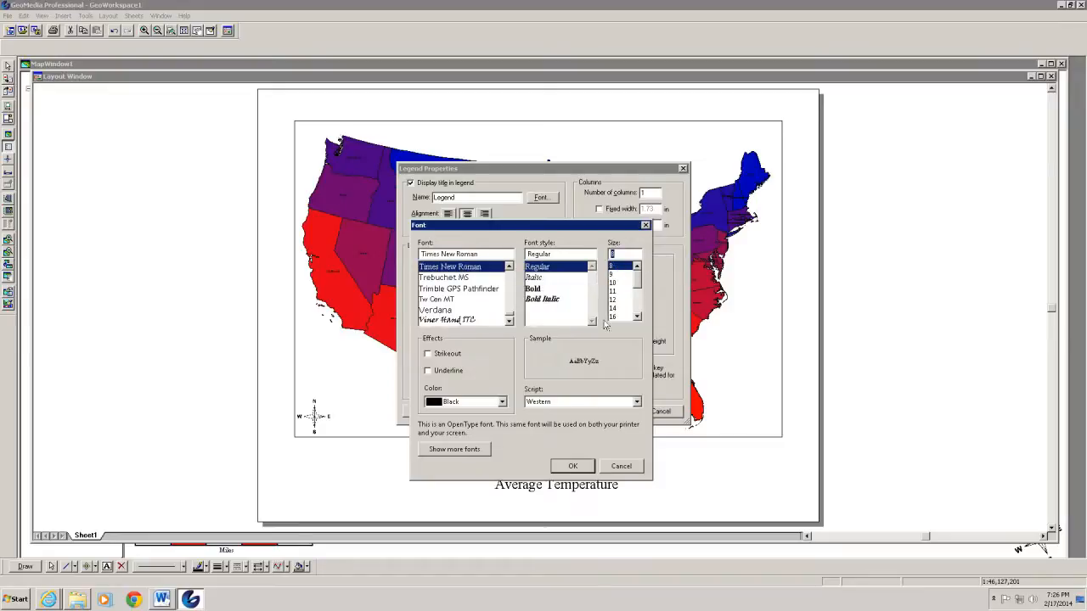
left_click(575, 467)
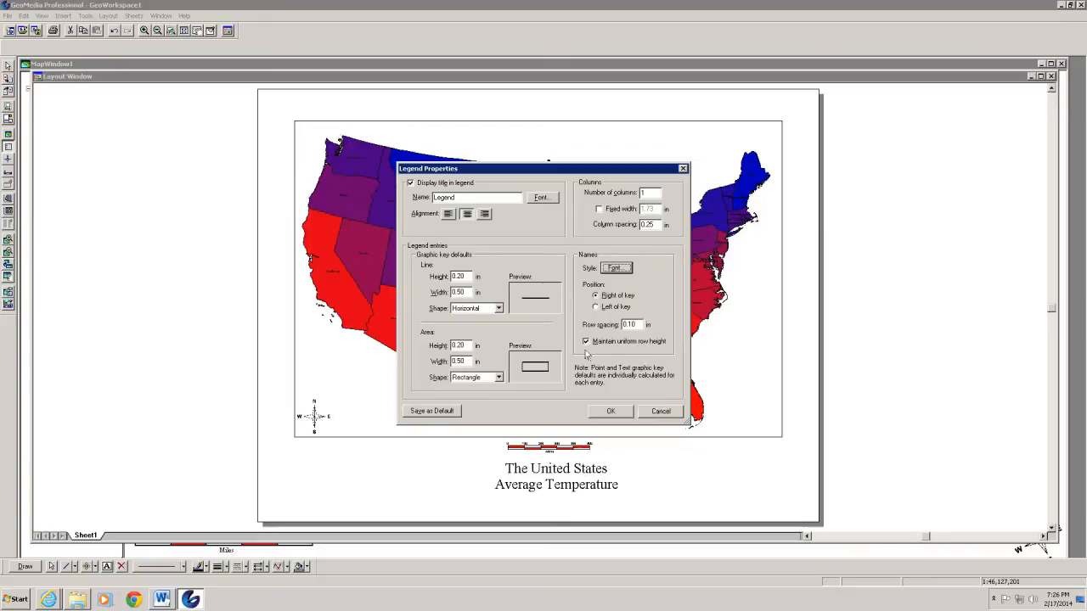
left_click(610, 411)
Delete the Counties, Interstates, Rivers and Labels of States entries from the legend
left_click(506, 324)
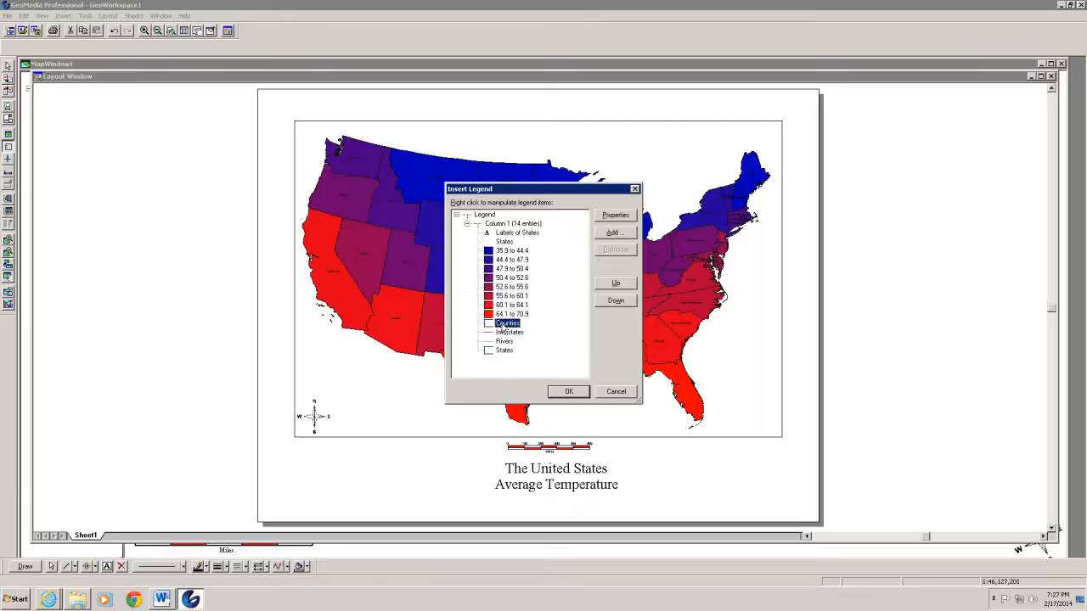
key("Delete")
key("Delete")
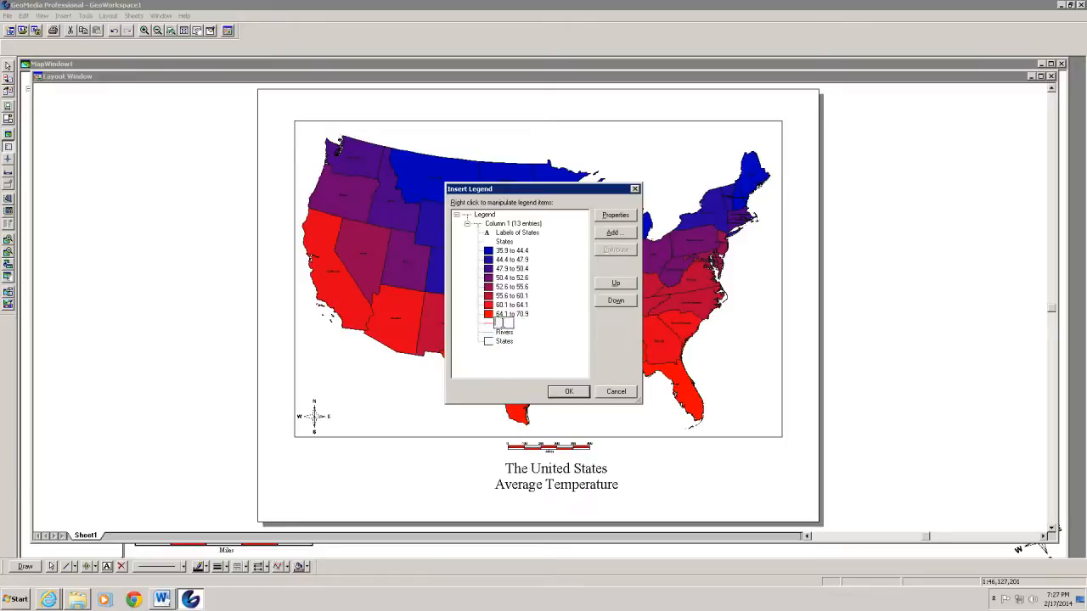
key("Return")
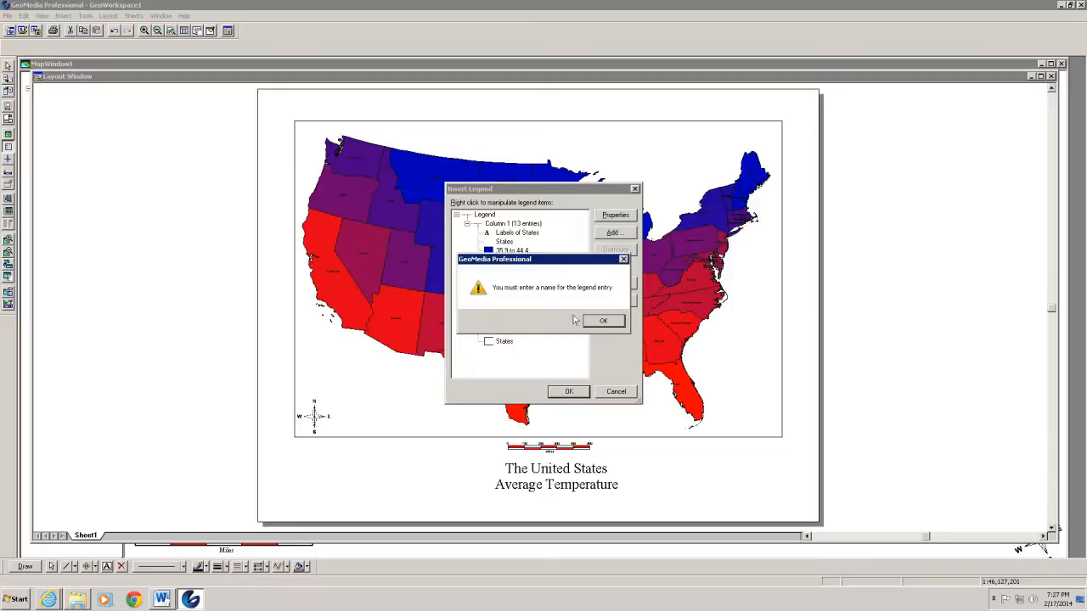
left_click(603, 323)
key("Delete")
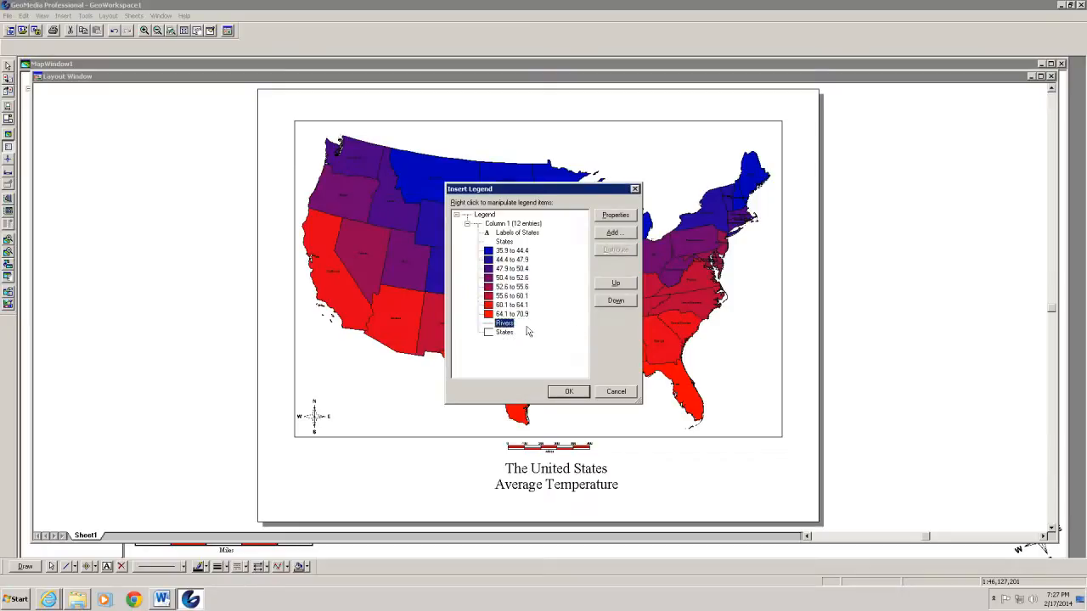
key("Delete")
left_click(565, 396)
left_click(513, 233)
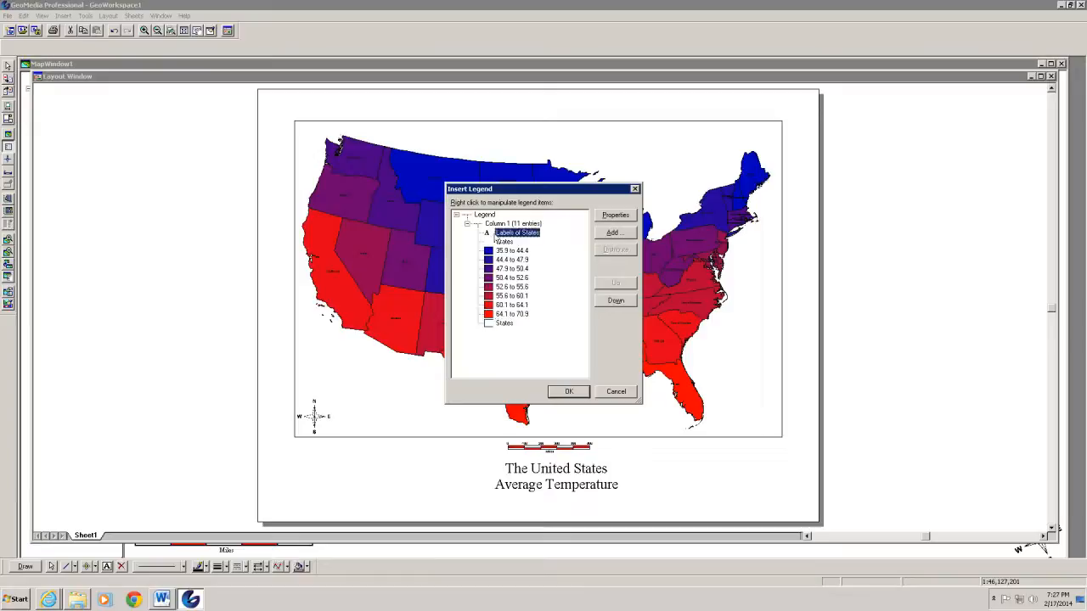
key("Delete")
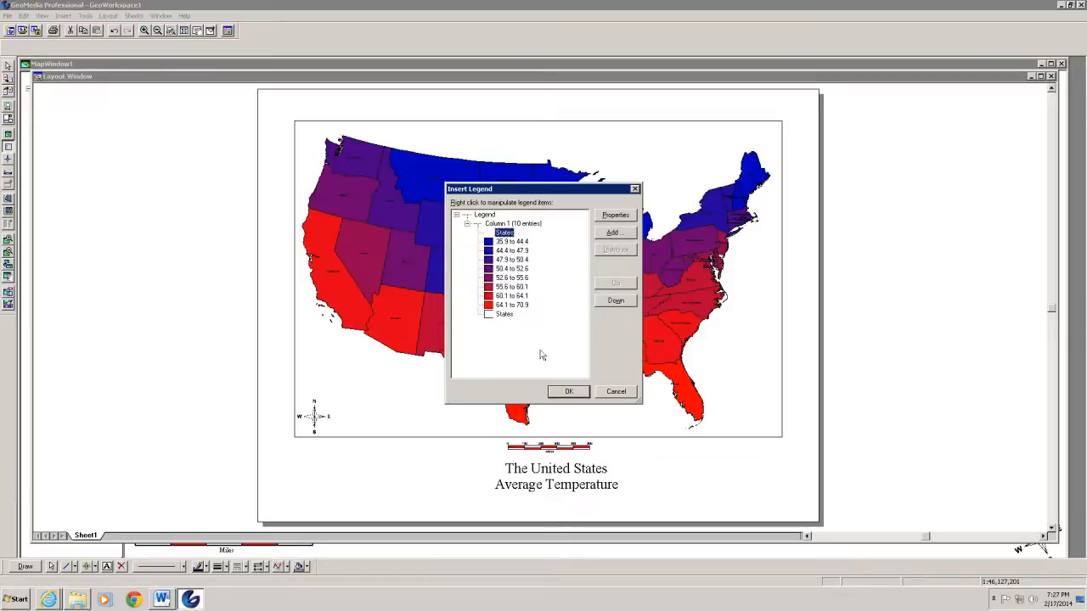
Place the legend, shrink it slightly and move it onto the map's lower-right corner
left_click(569, 391)
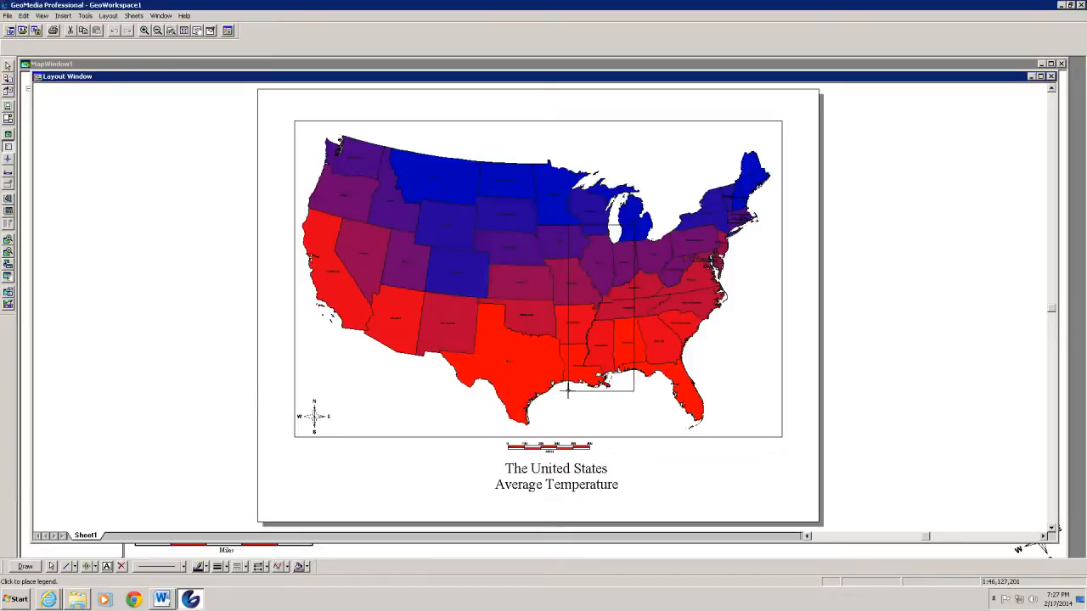
left_click(879, 404)
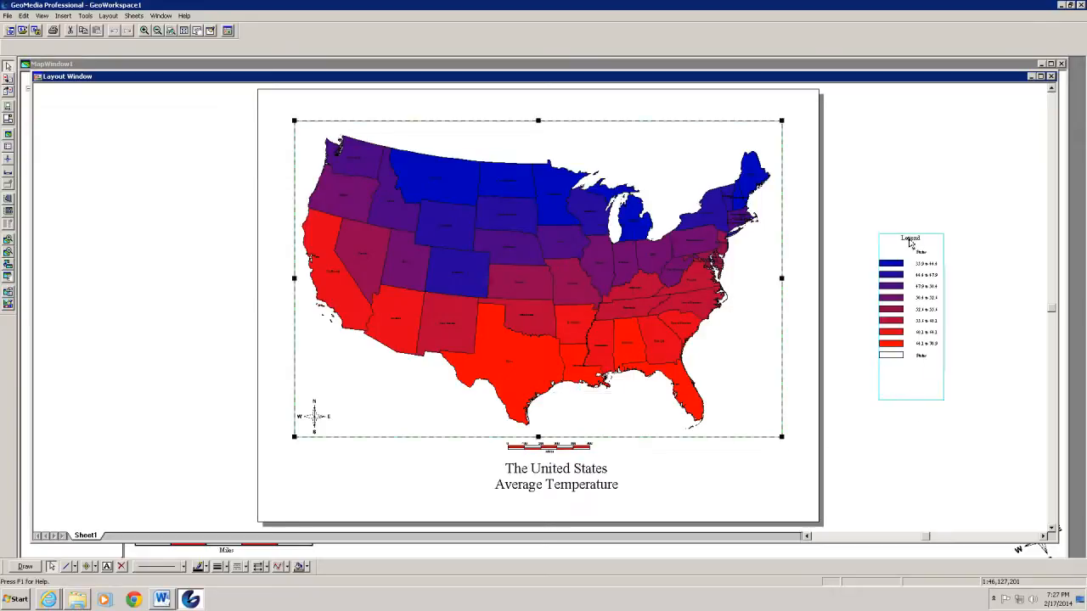
left_click(943, 400)
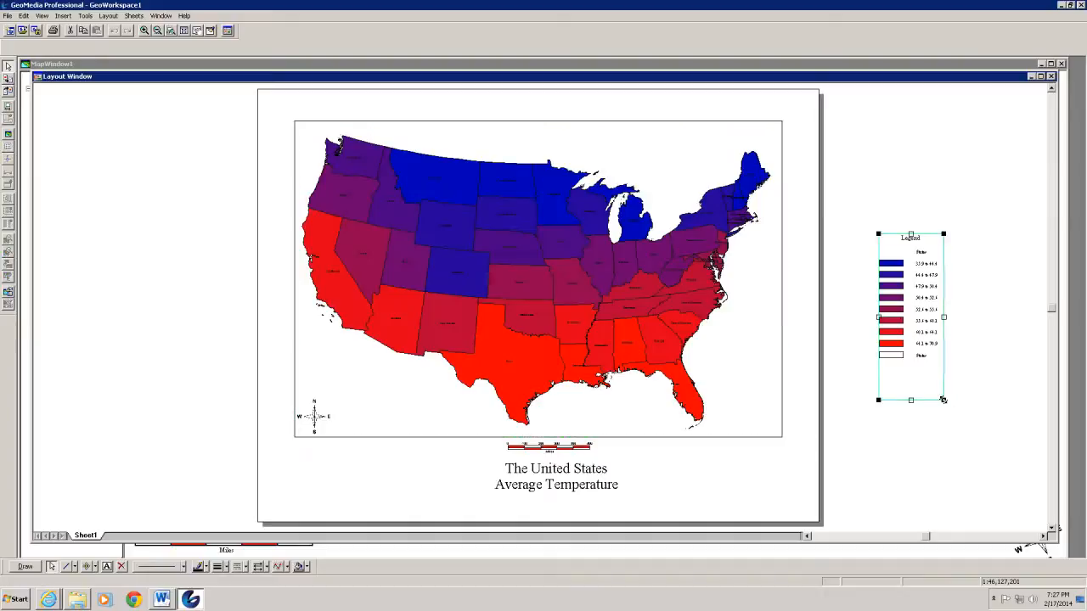
left_click_drag(938, 389, 935, 380)
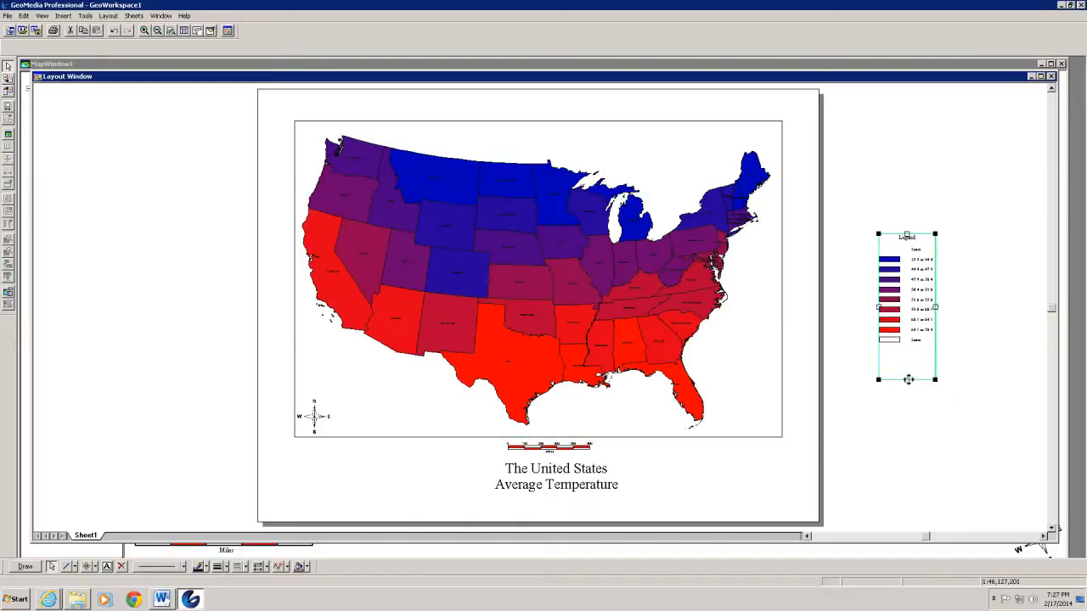
left_click_drag(908, 379, 745, 424)
left_click_drag(749, 430, 752, 436)
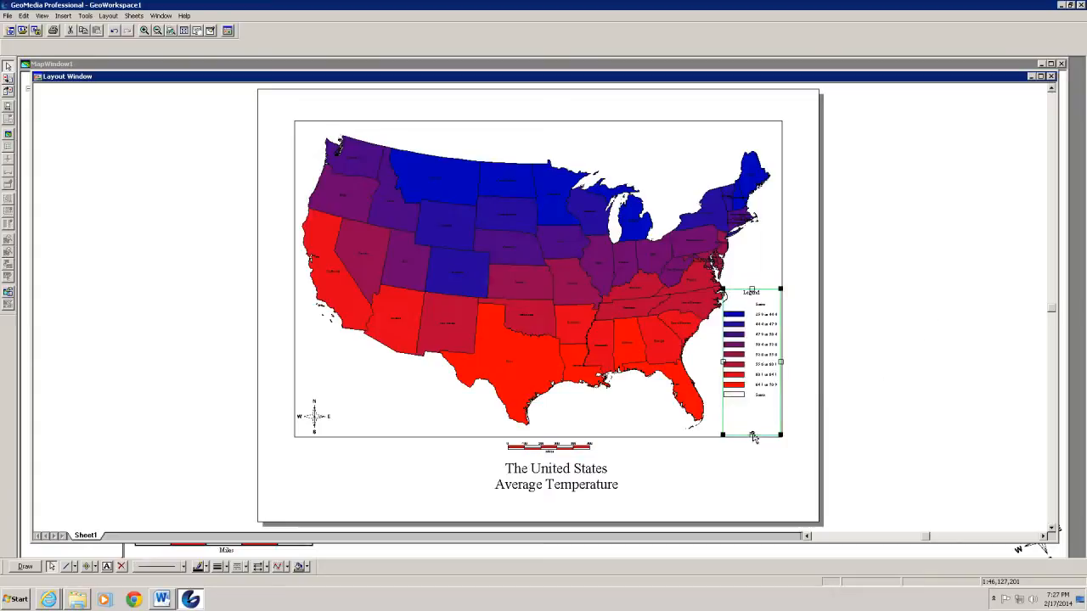
left_click(927, 399)
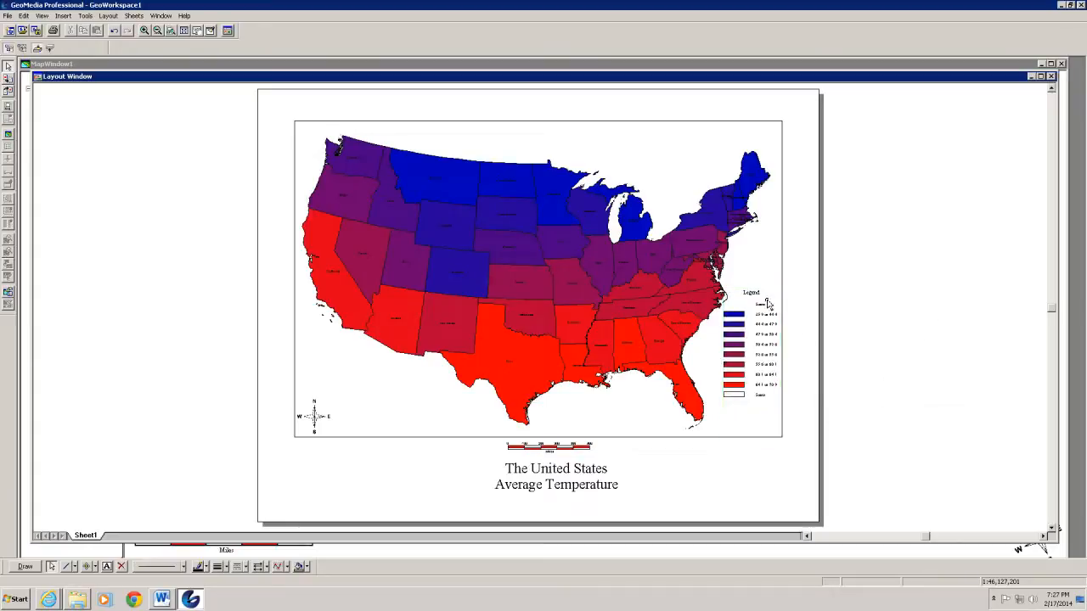
Shrink the legend further from its top-left and move it down within the corner
left_click(734, 295)
left_click_drag(723, 289, 727, 300)
left_click(813, 414)
left_click(755, 416)
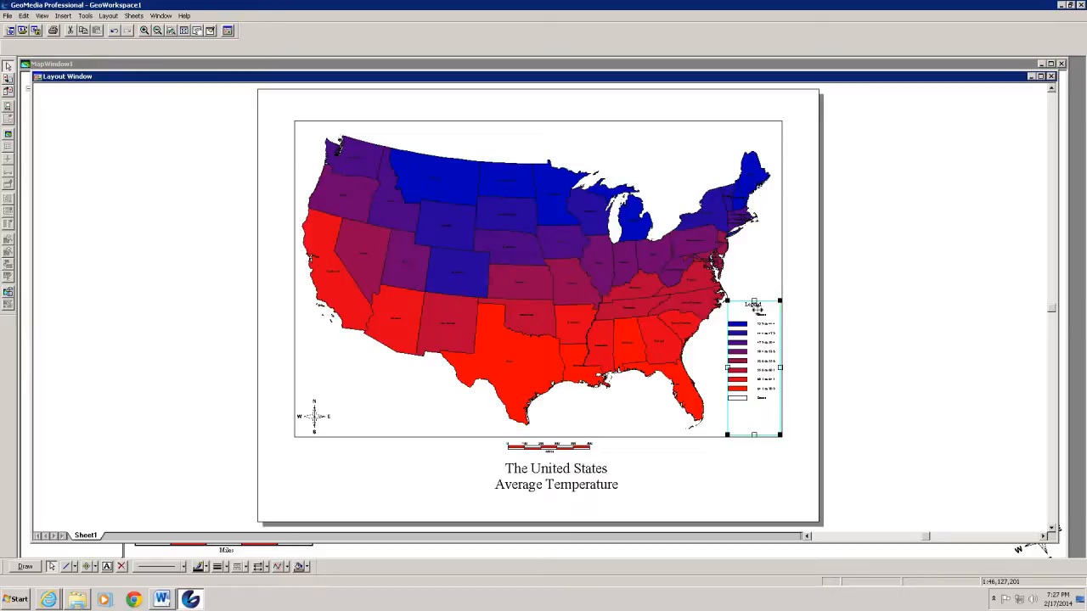
left_click_drag(753, 303, 753, 336)
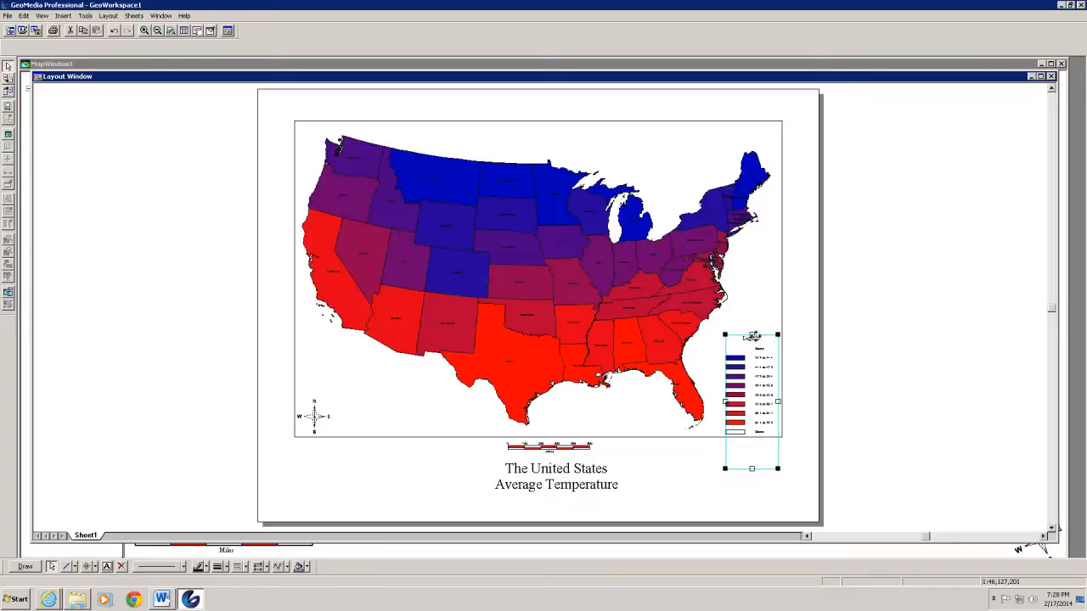
left_click(930, 384)
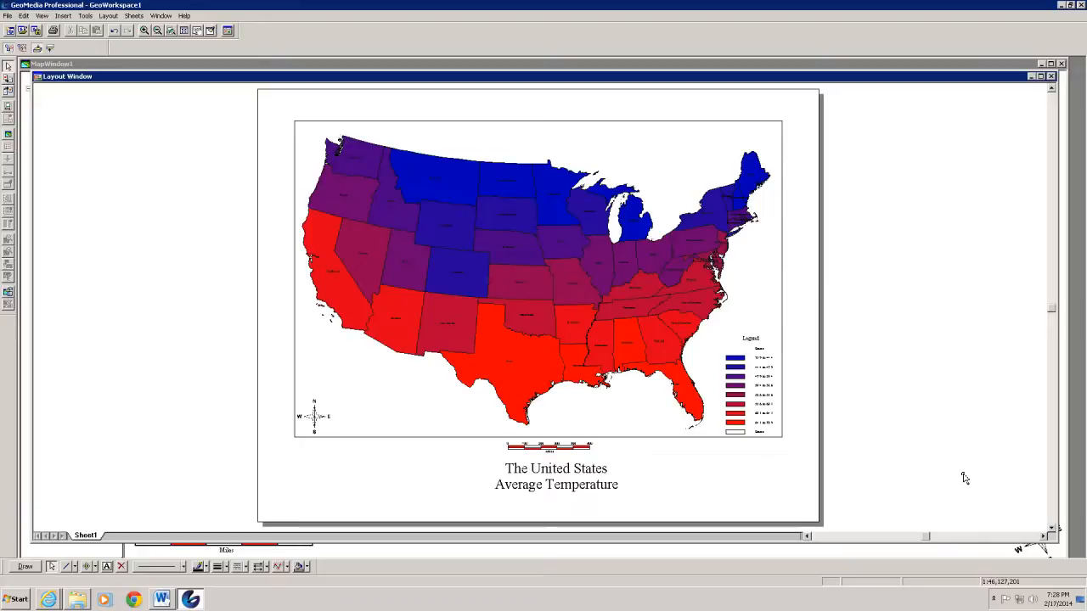
Add a 7 pt text below the map containing the author's name
left_click(107, 566)
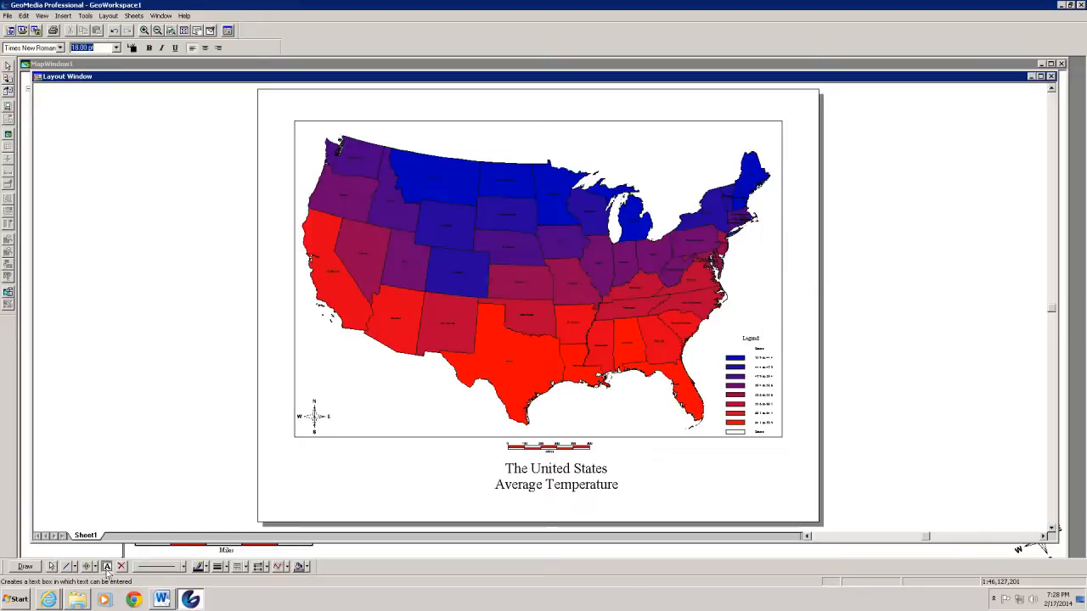
left_click(116, 48)
scroll(121, 71, "up", 3)
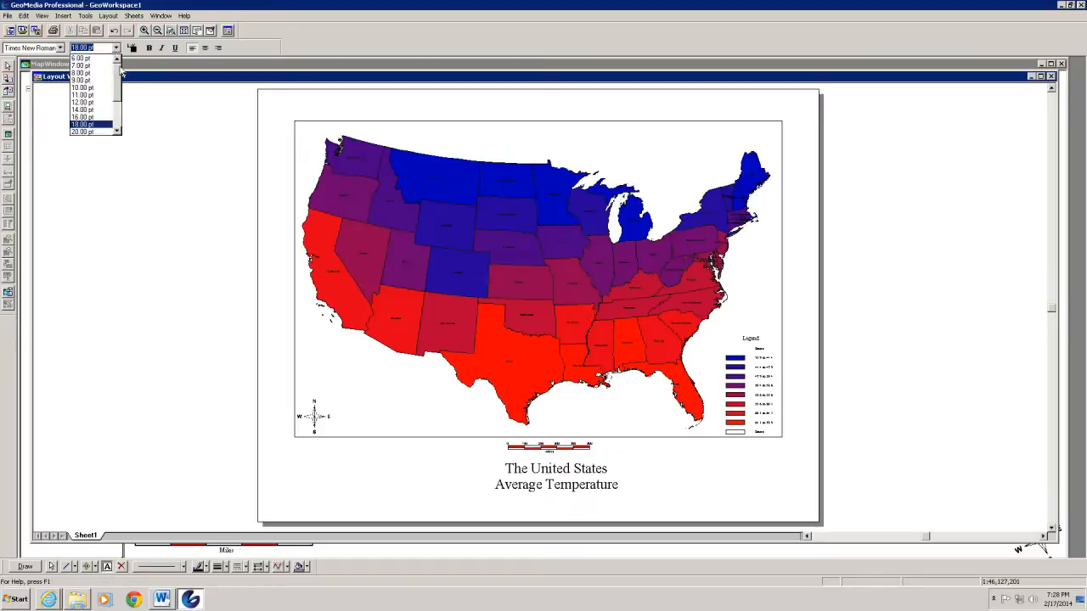
left_click(81, 65)
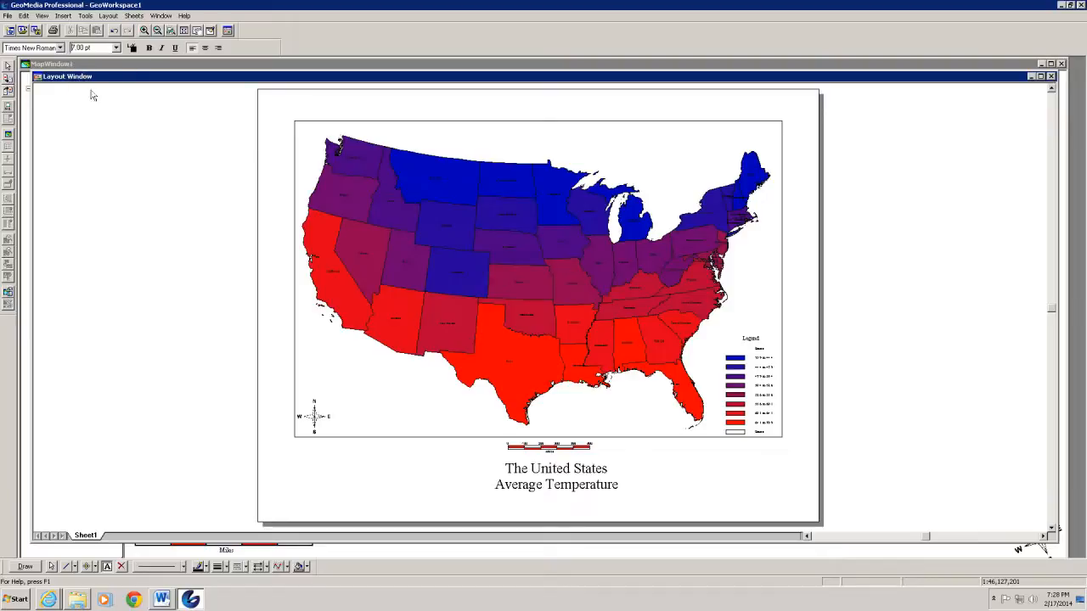
left_click(714, 446)
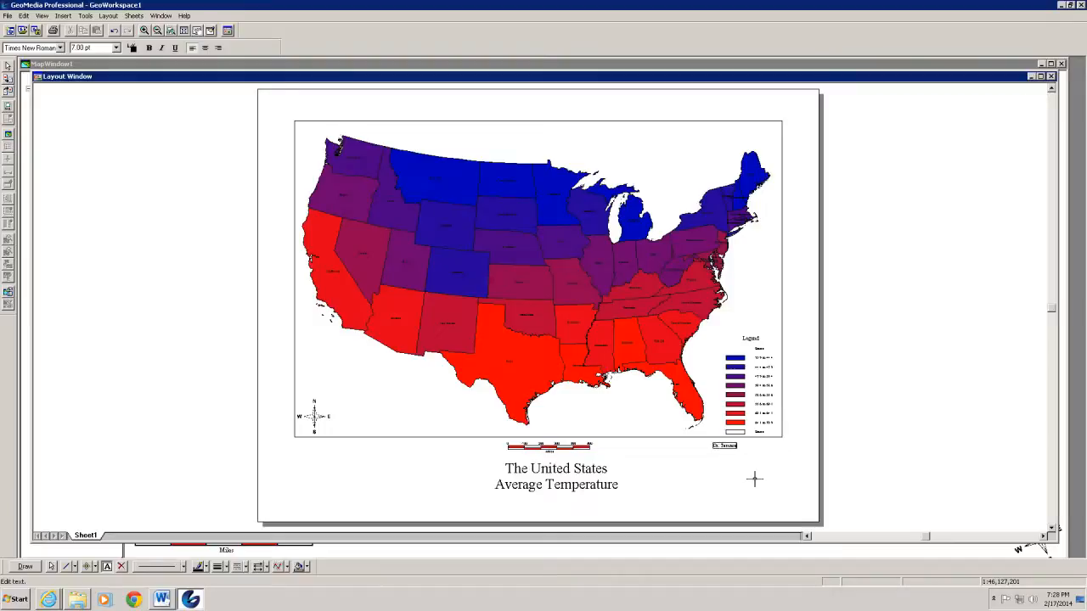
type("Dr. Terance L. Winemiller")
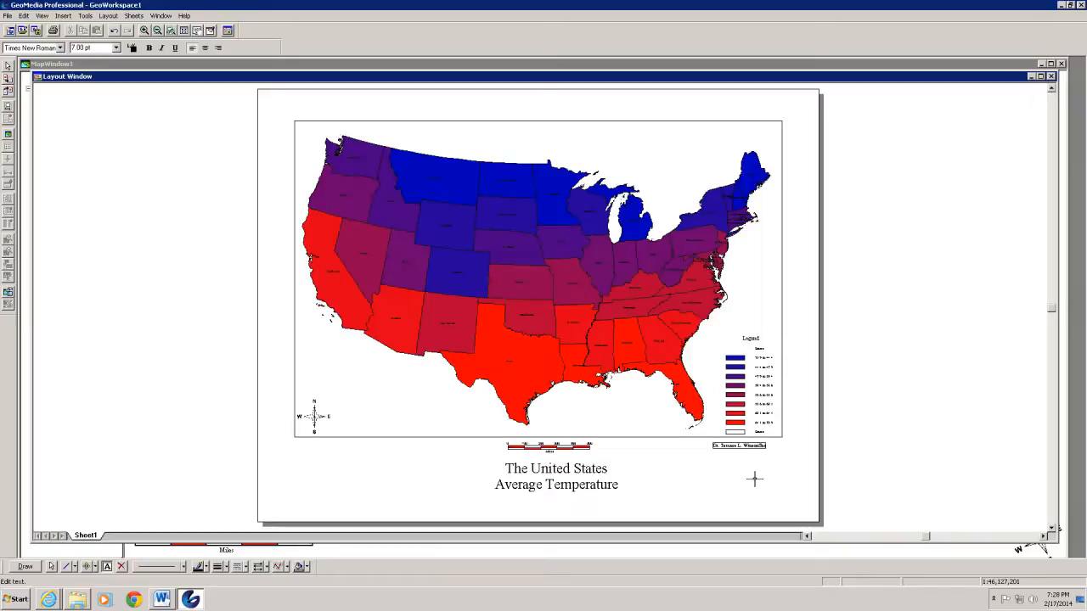
Move the author credit beneath the legend, then fit the whole sheet in view
left_click(146, 31)
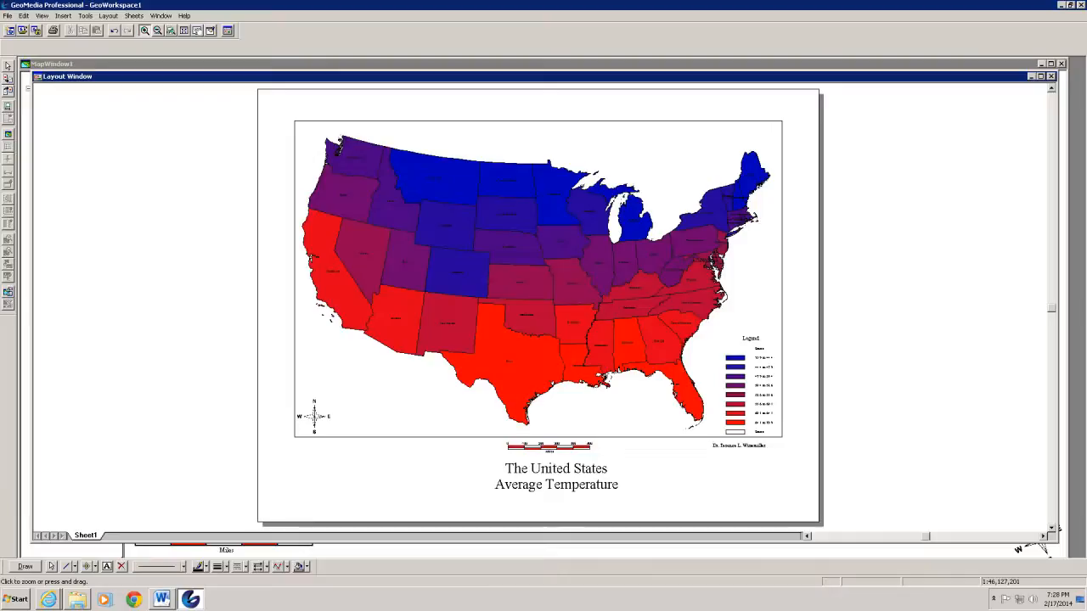
left_click_drag(676, 406, 797, 484)
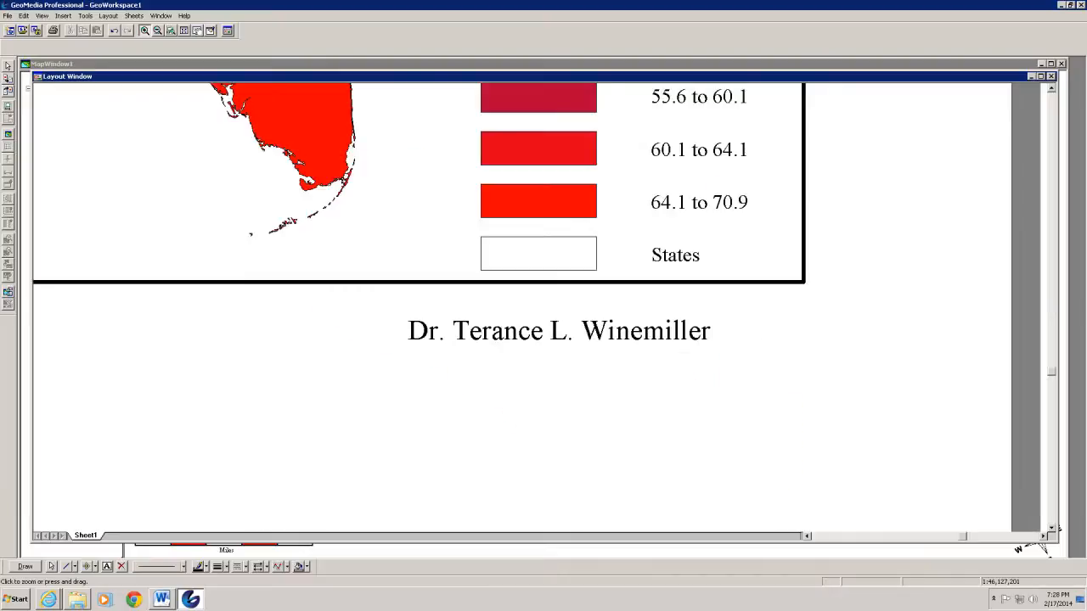
right_click(544, 345)
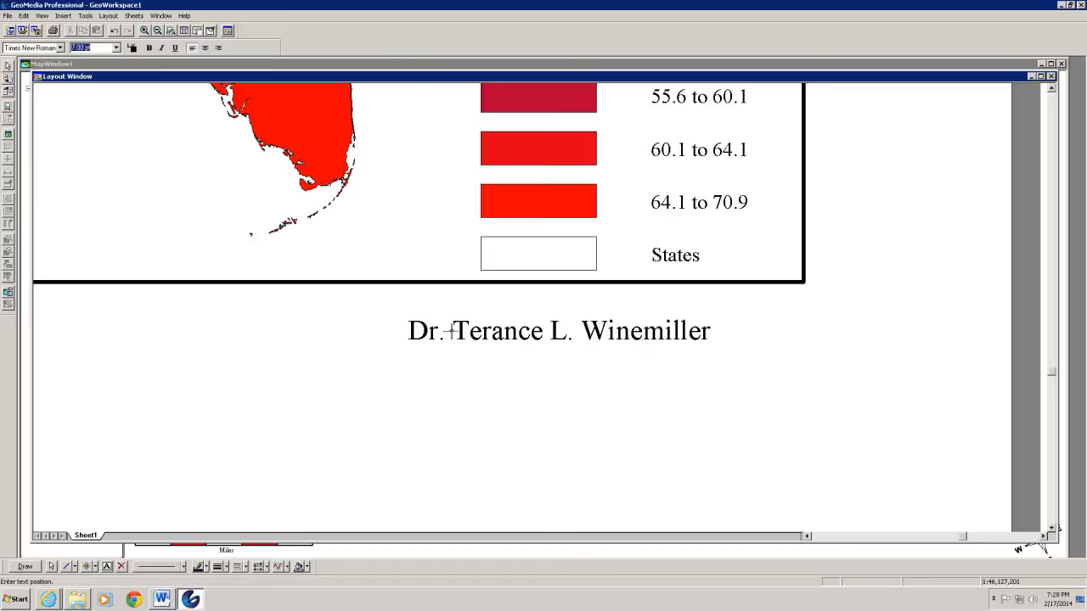
left_click(53, 567)
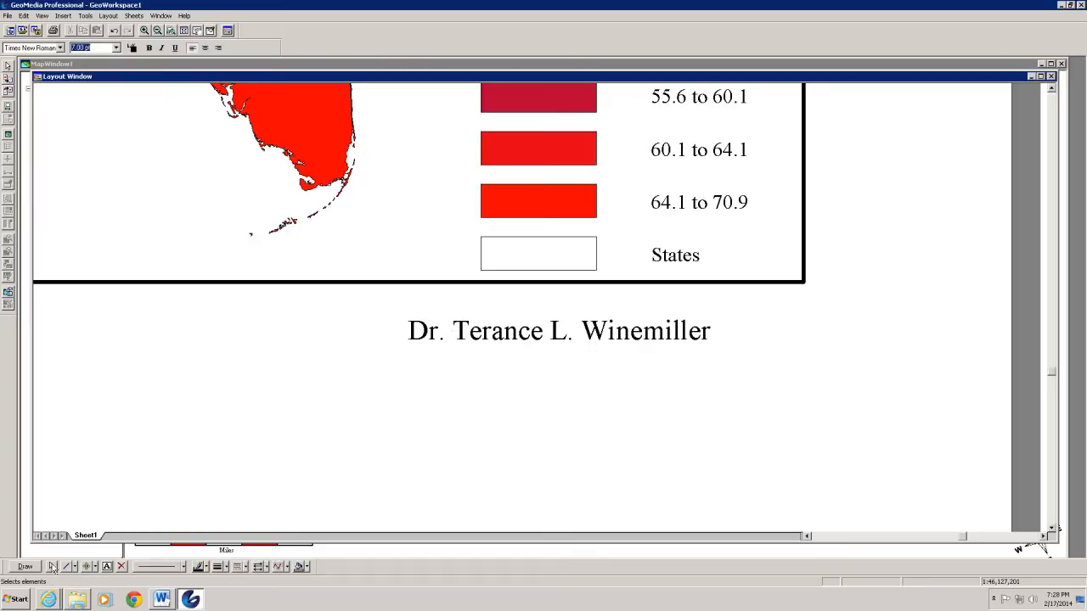
left_click(433, 335)
left_click_drag(542, 331, 637, 305)
left_click(733, 449)
left_click(980, 466)
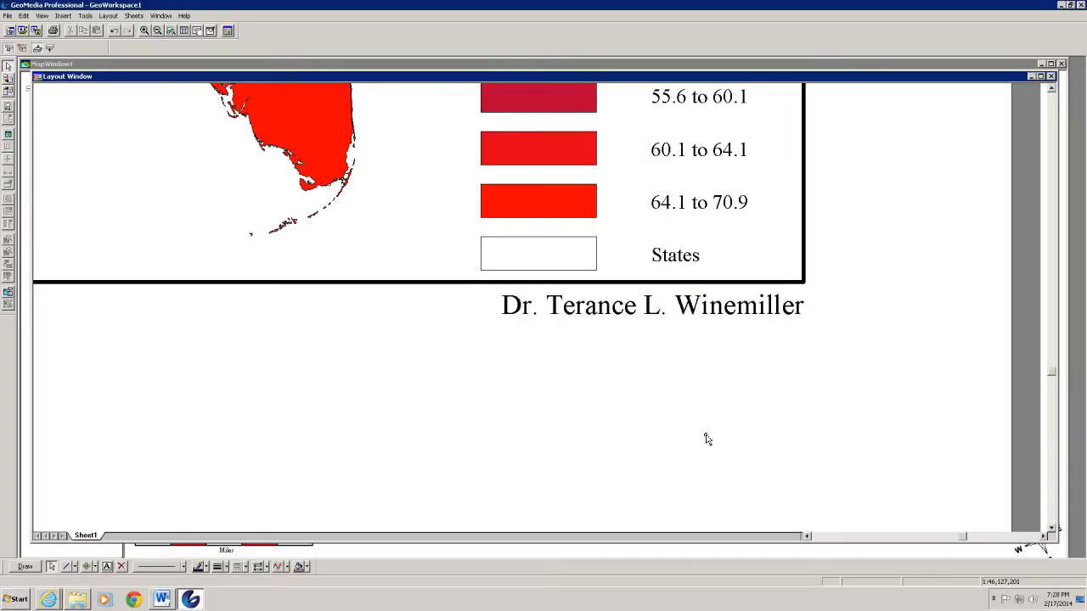
left_click(723, 456)
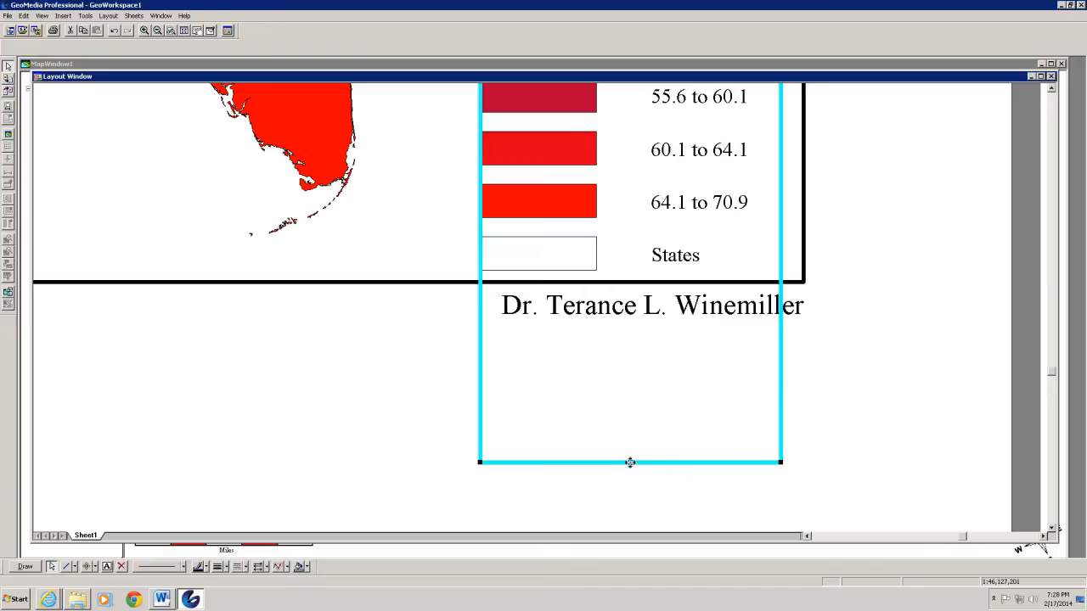
left_click(888, 439)
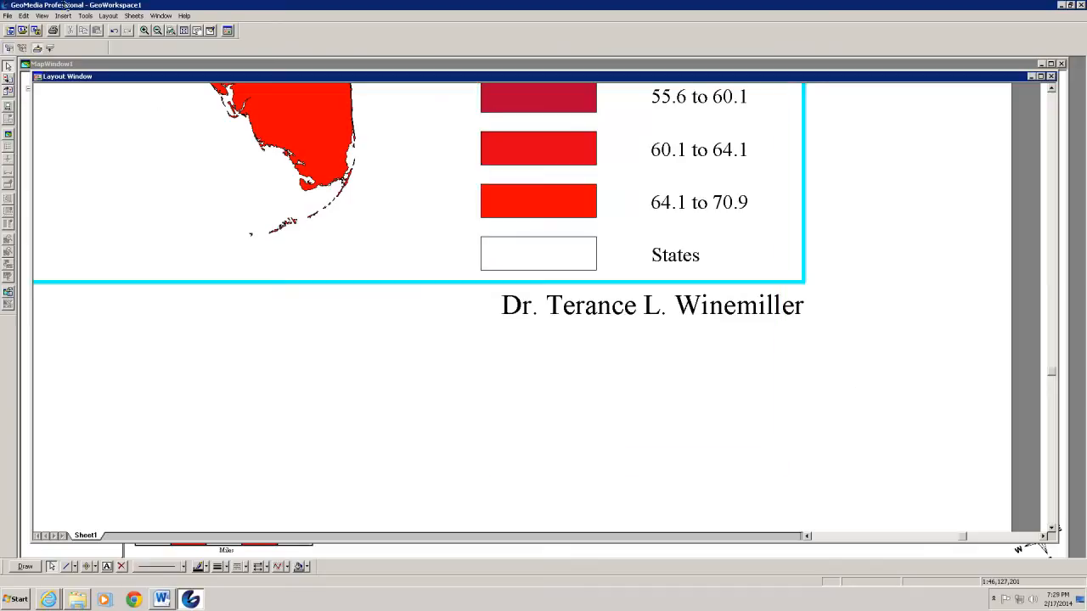
left_click(185, 31)
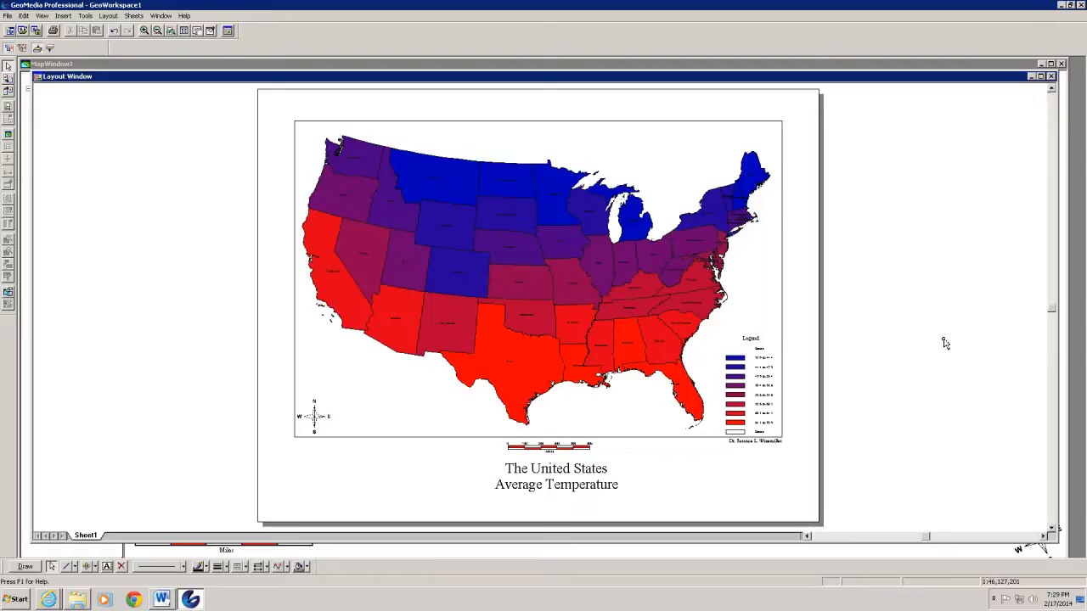
Pick the legend from the overlapping elements and nudge it slightly up
left_click(755, 392)
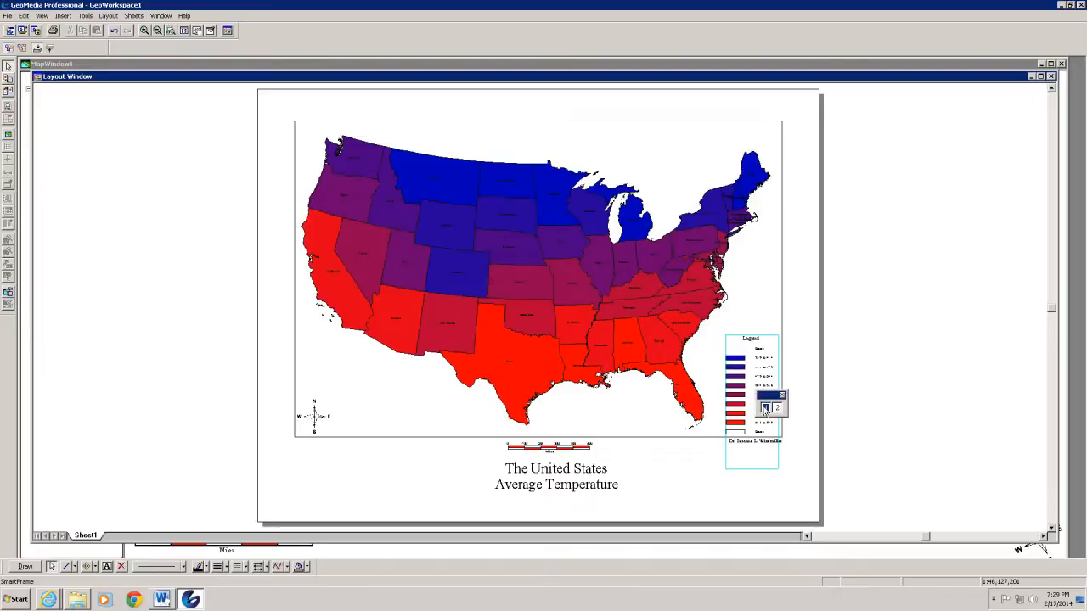
left_click(764, 408)
left_click_drag(751, 388, 749, 383)
left_click(867, 391)
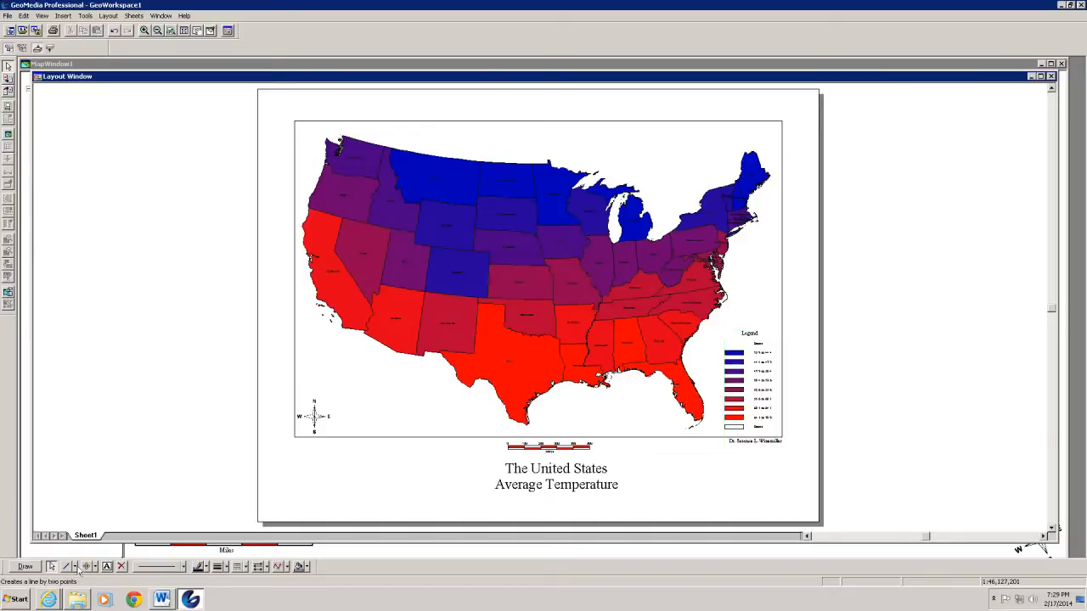
Draw a rectangle framing the legend
left_click(76, 568)
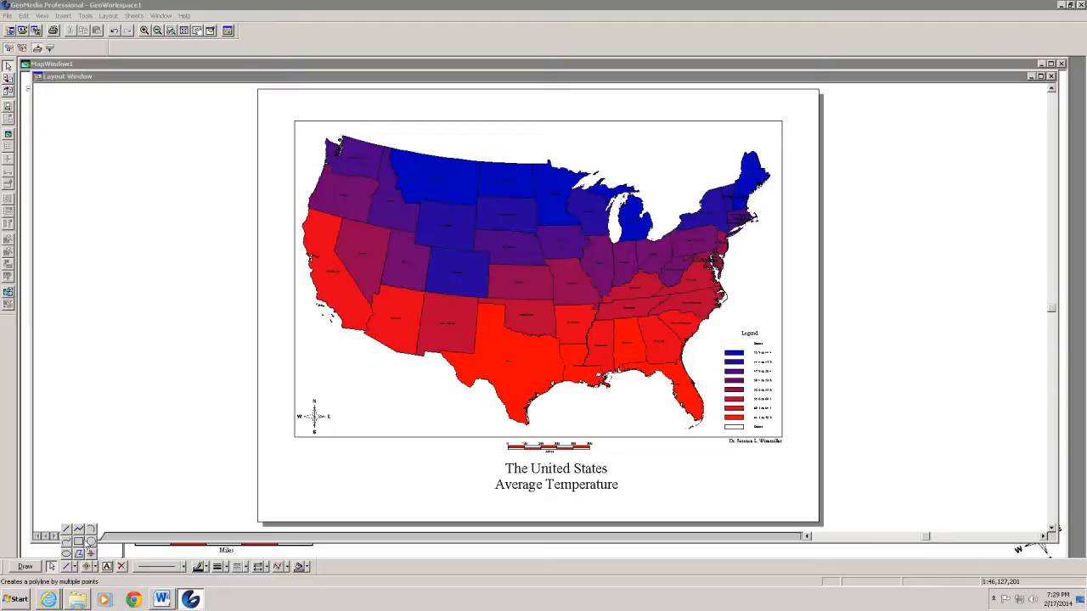
left_click(79, 542)
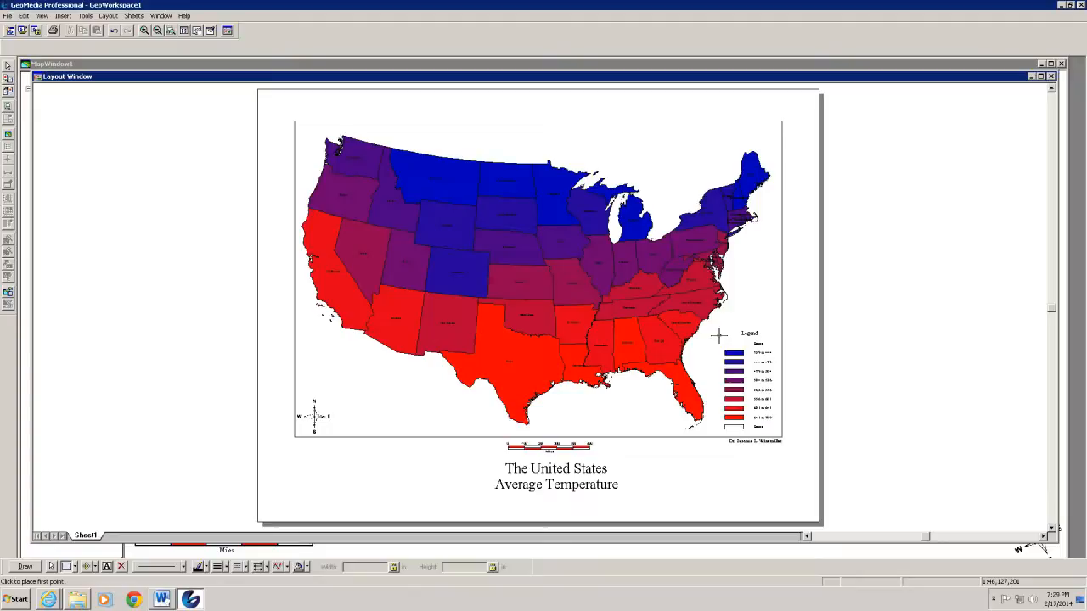
left_click(719, 328)
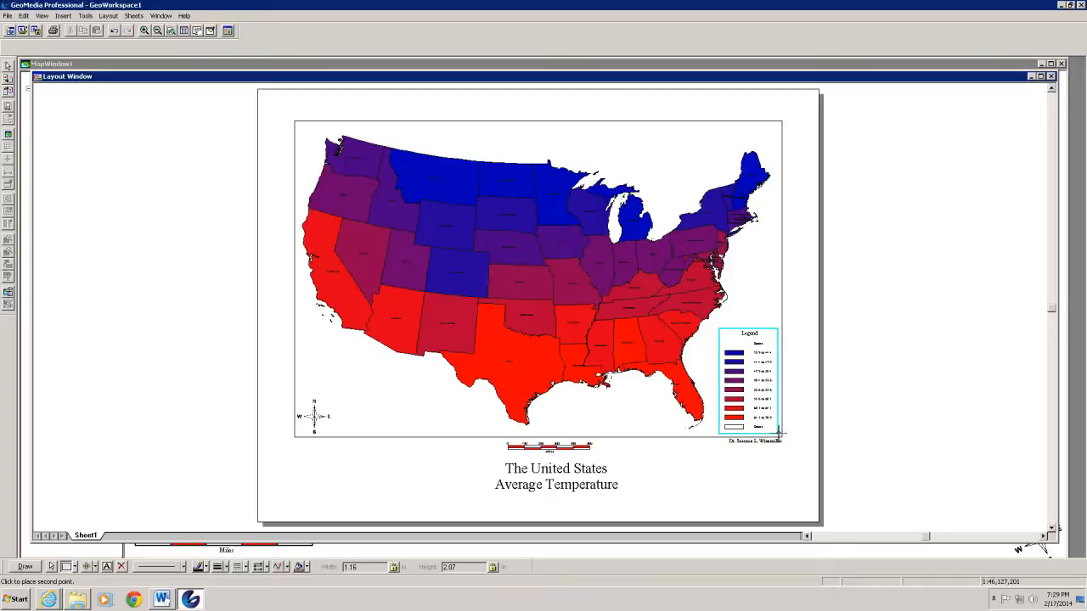
left_click(779, 433)
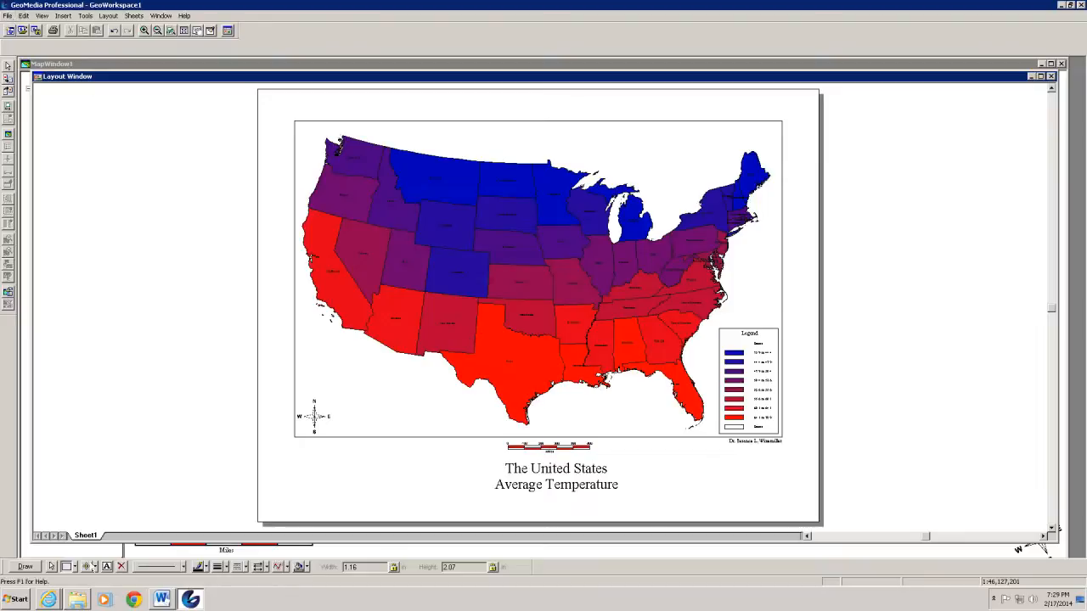
left_click(53, 567)
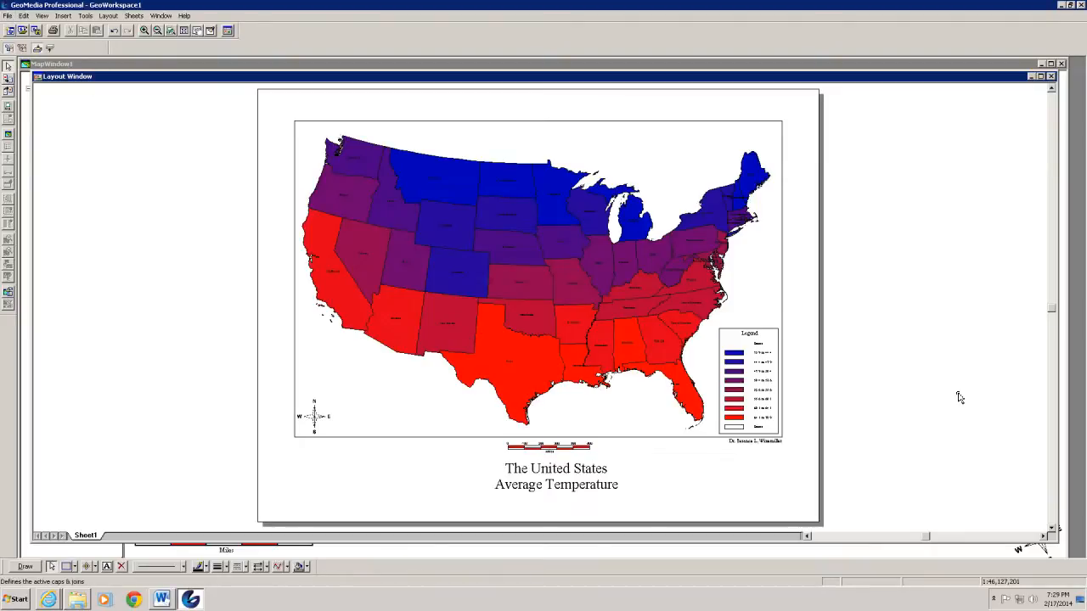
left_click(720, 335)
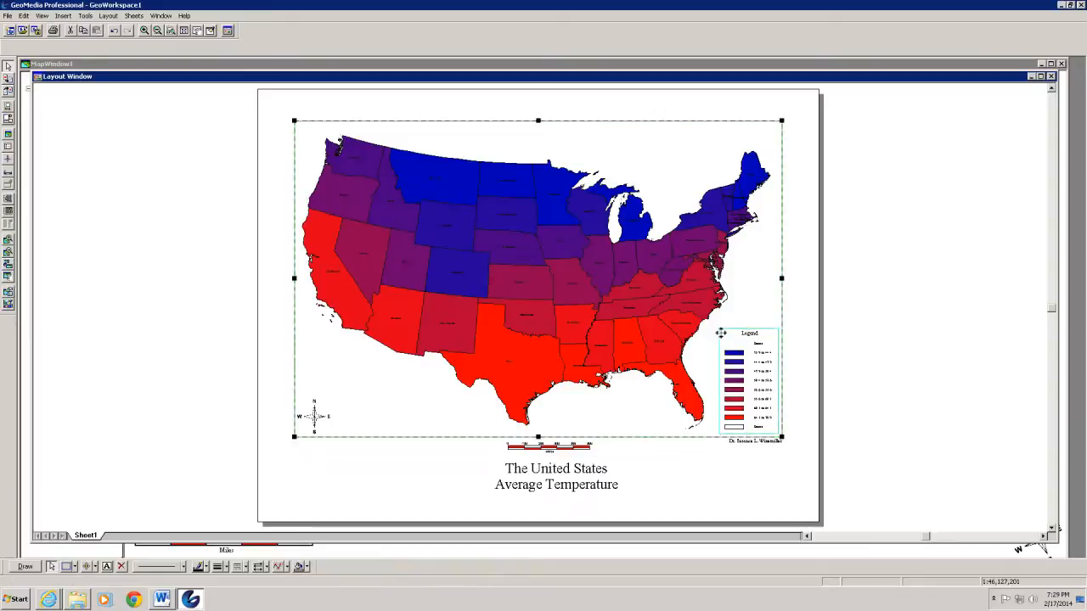
right_click(720, 333)
left_click(949, 396)
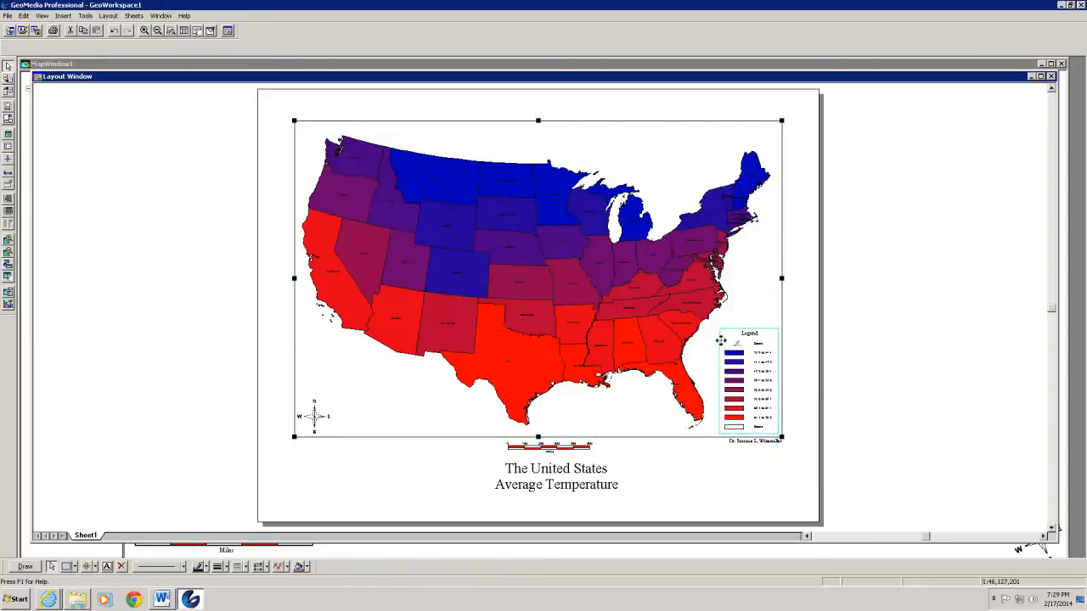
double_click(720, 341)
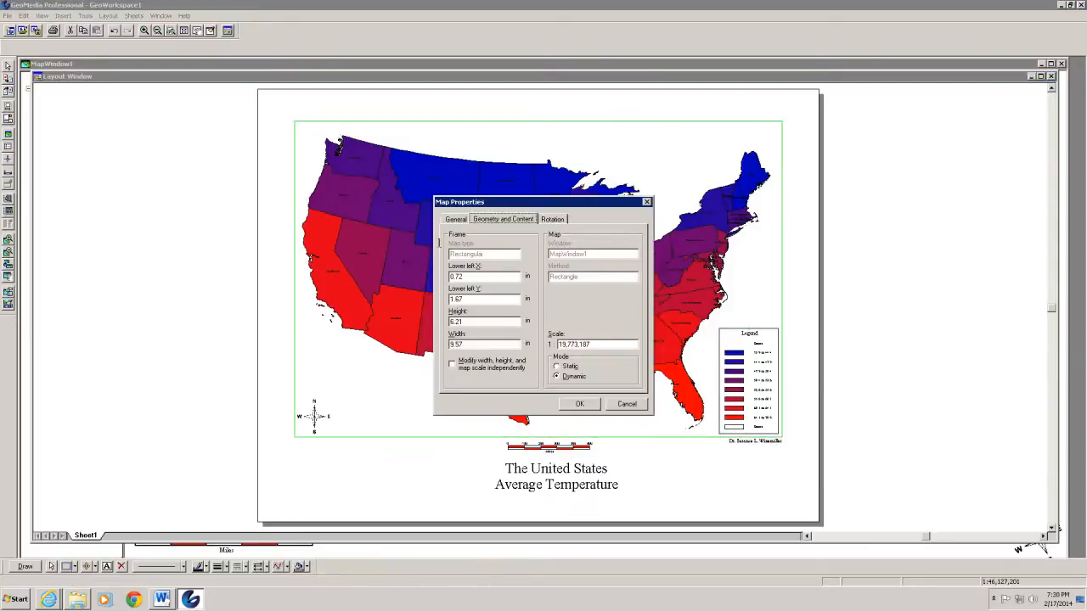
left_click(455, 220)
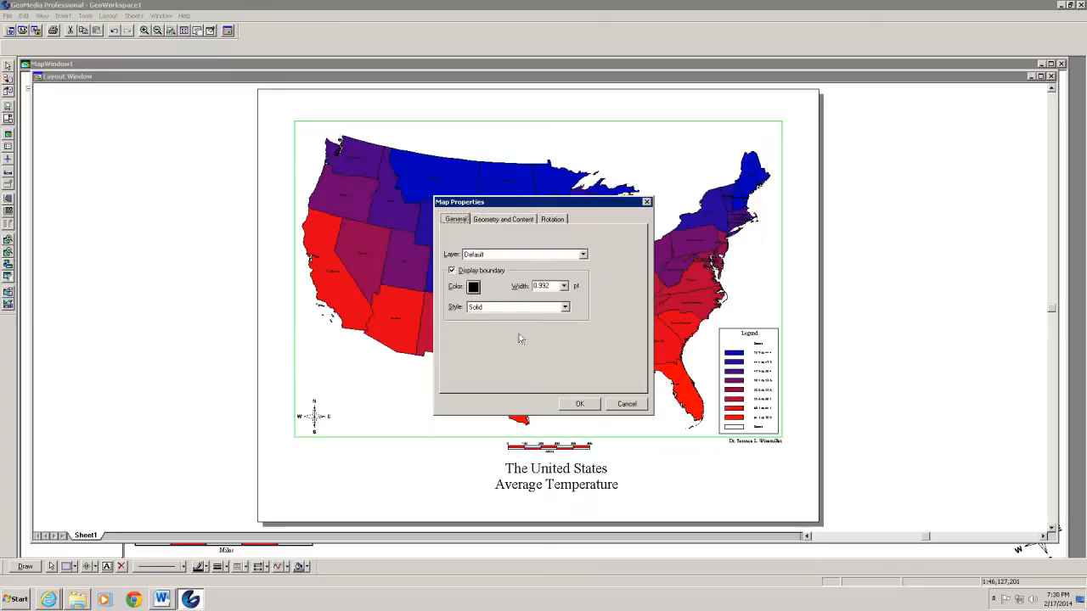
left_click(580, 405)
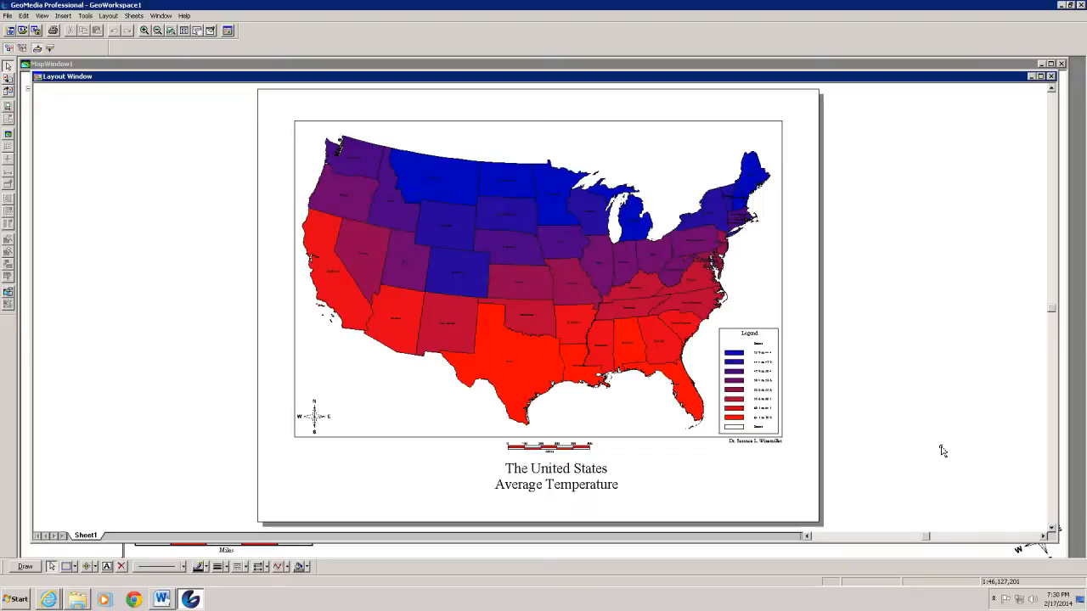
Insert a new blank Sheet2 alongside Sheet1
right_click(88, 540)
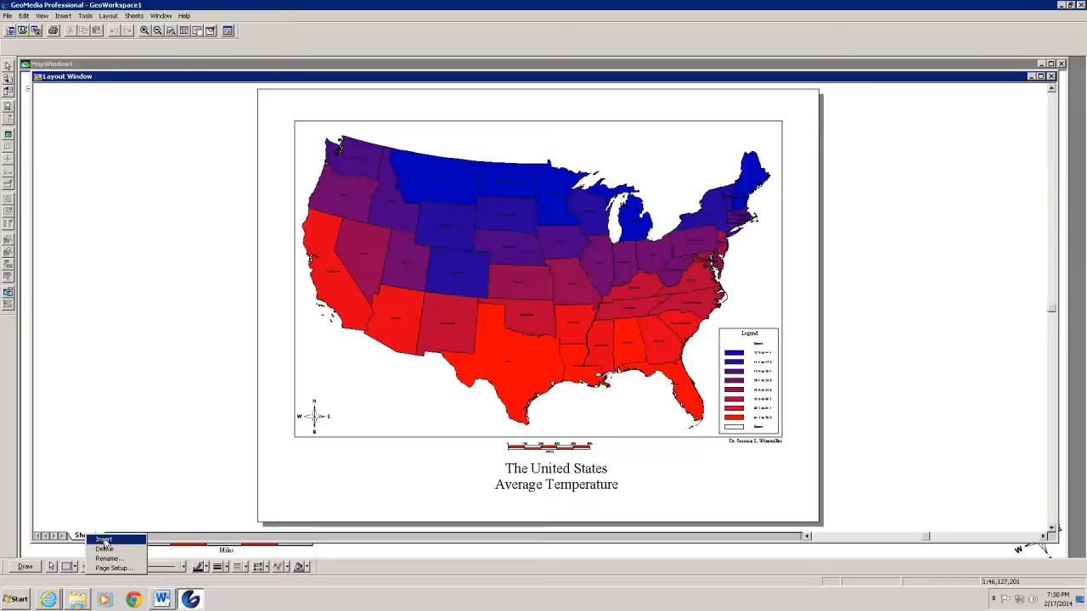
left_click(105, 540)
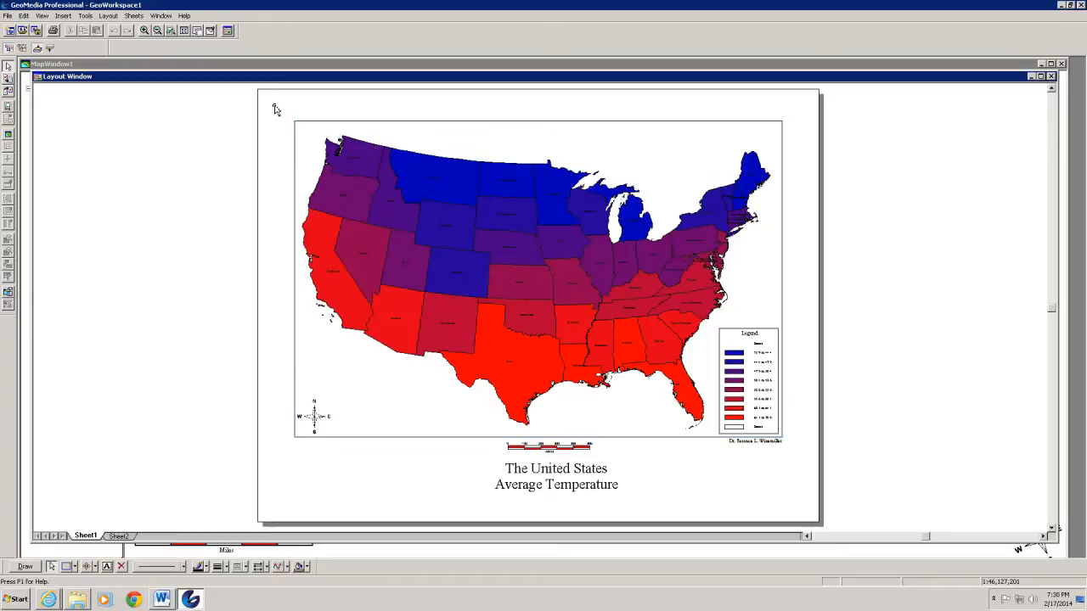
left_click_drag(273, 103, 800, 500)
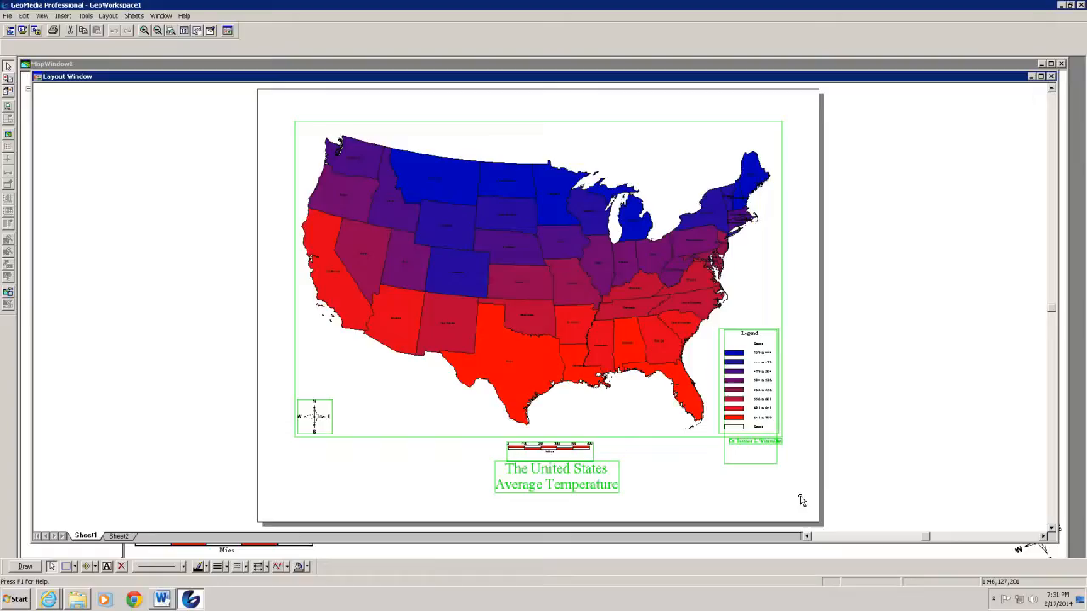
left_click(118, 537)
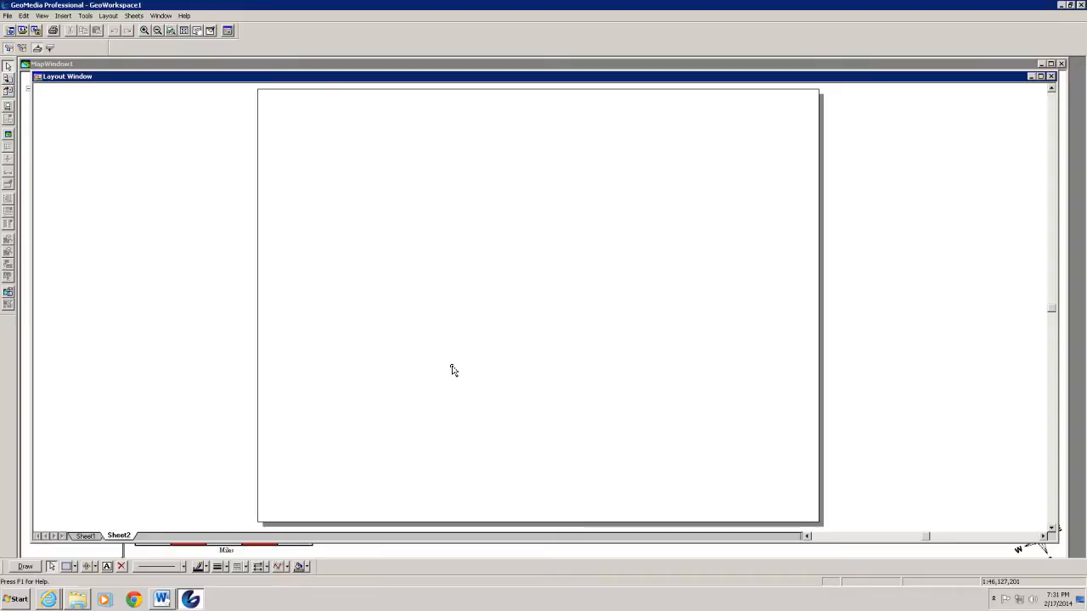
left_click(90, 539)
Copy all layout elements from Sheet1 and paste them onto Sheet2
left_click_drag(274, 100, 795, 504)
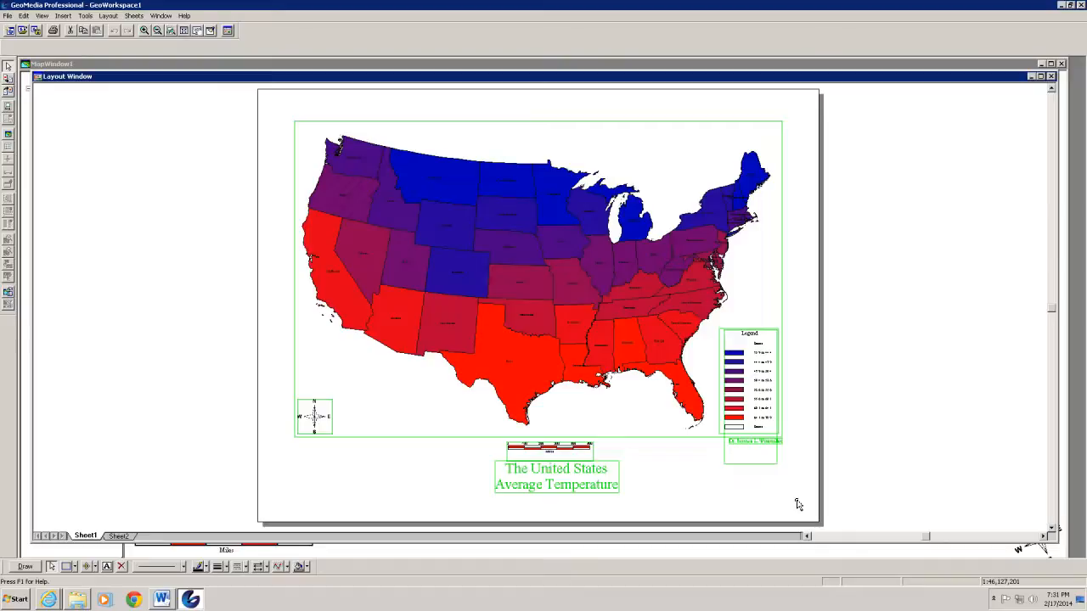
right_click(798, 504)
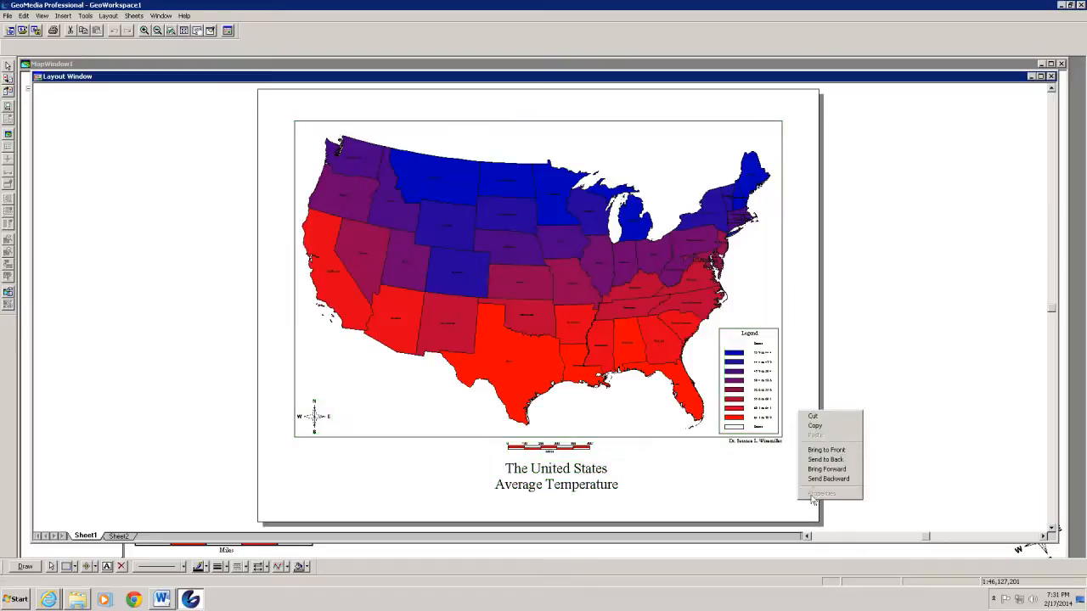
left_click(816, 426)
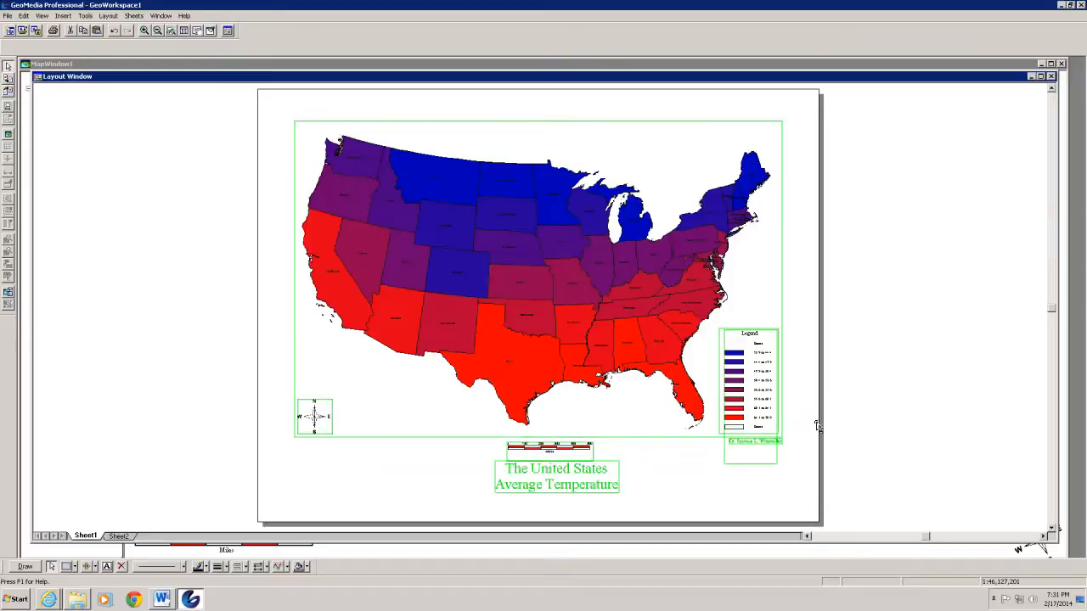
left_click(118, 538)
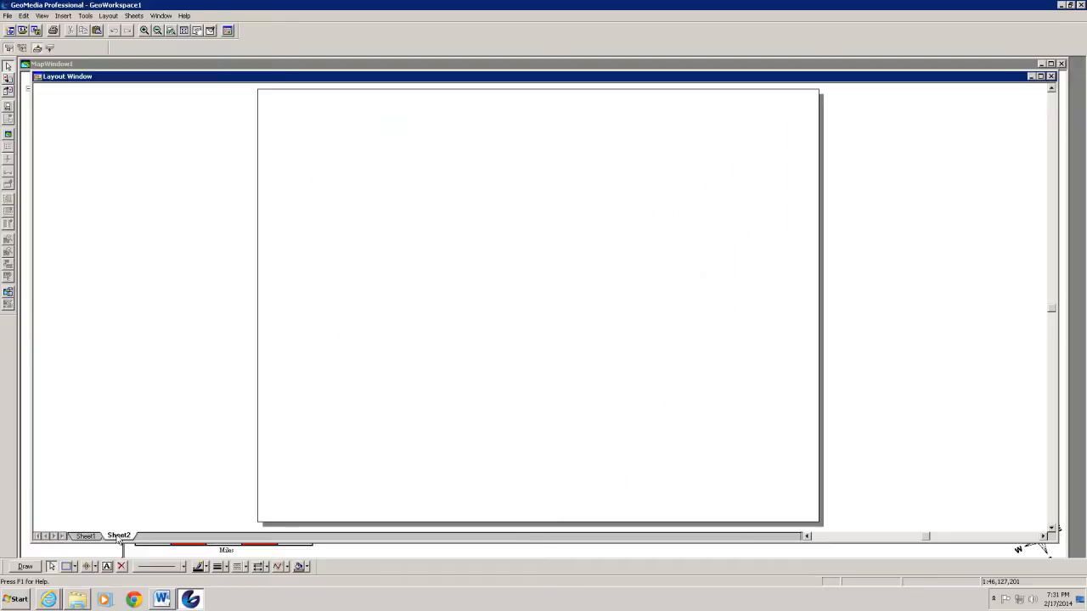
right_click(452, 407)
left_click(468, 437)
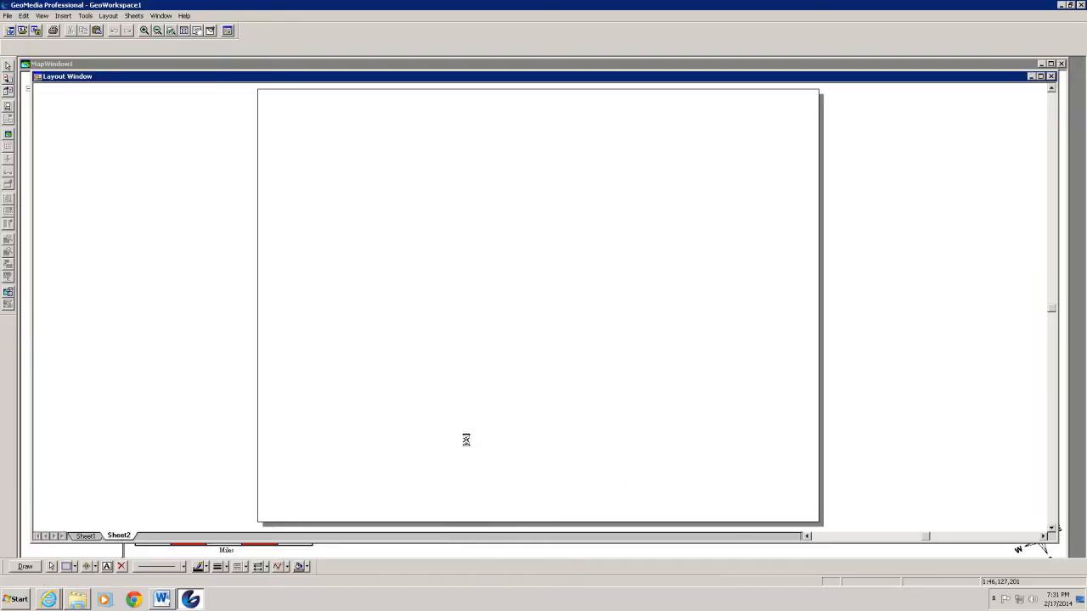
left_click(972, 425)
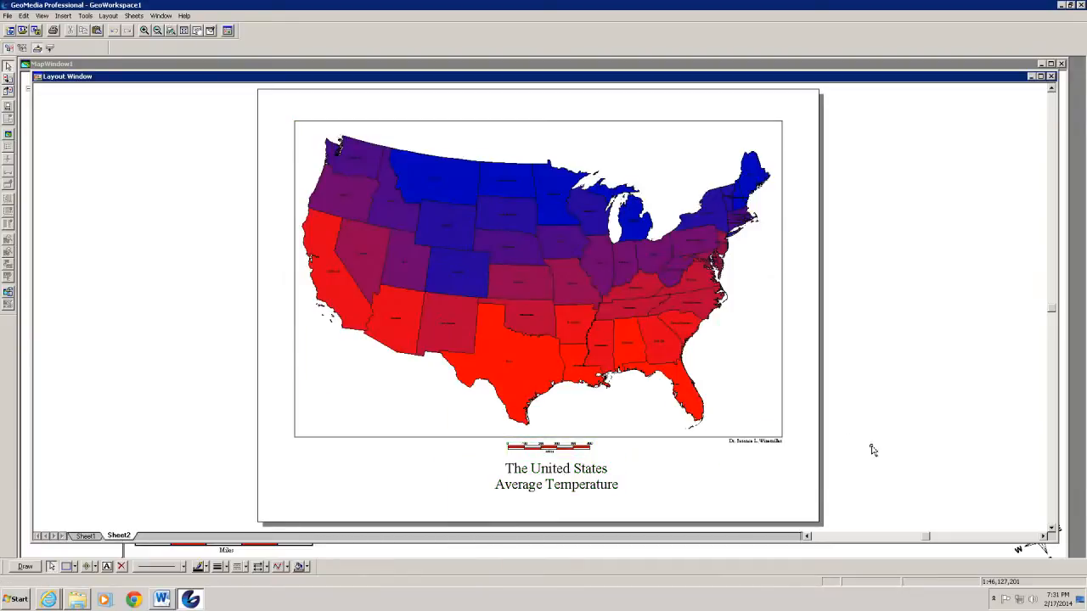
Shift the temperature legend right, leaving the legend and map frame properties unchanged
double_click(760, 419)
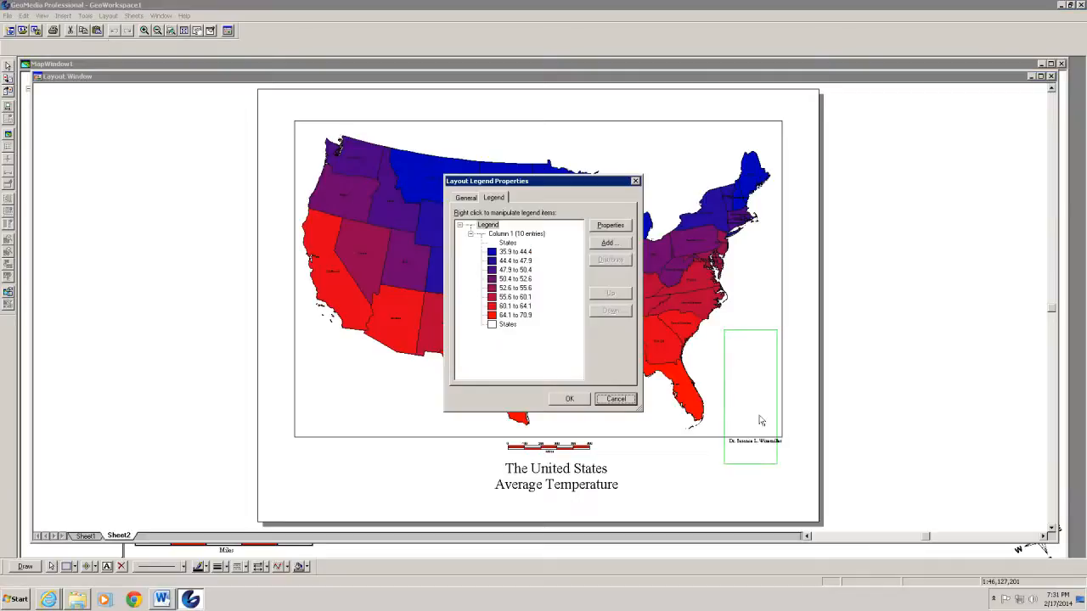
left_click(570, 399)
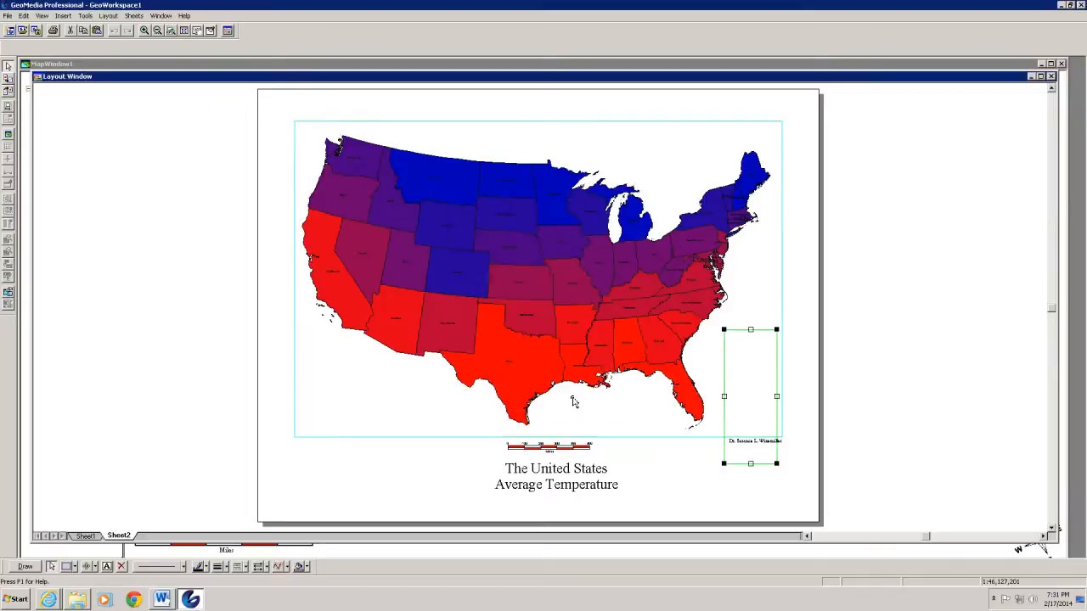
left_click_drag(753, 399, 898, 403)
double_click(736, 383)
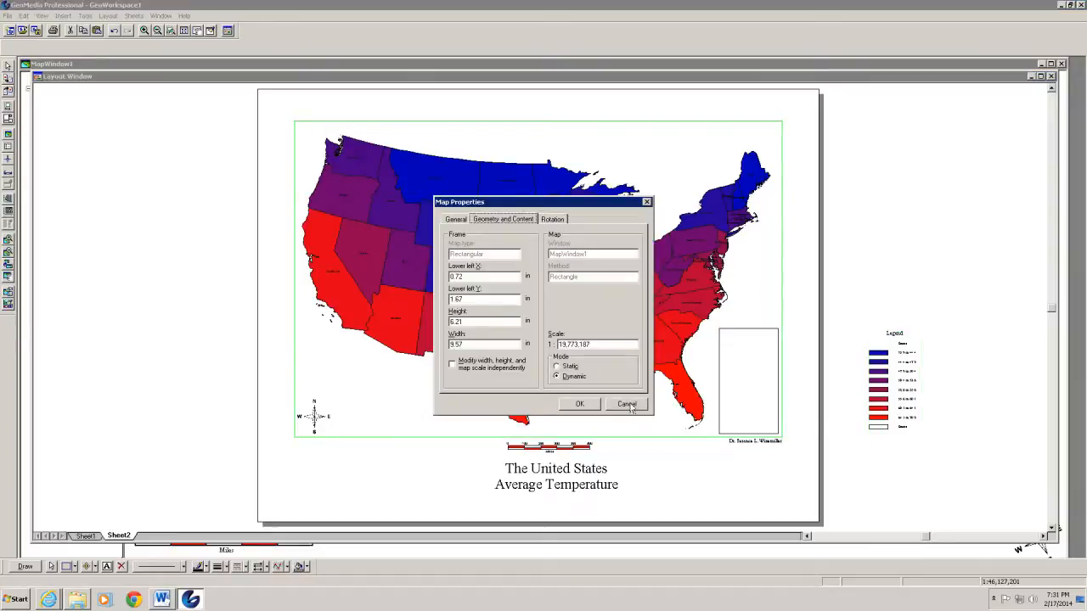
left_click(627, 405)
Review the empty box's properties without changes and change its stacking order
left_click(719, 333)
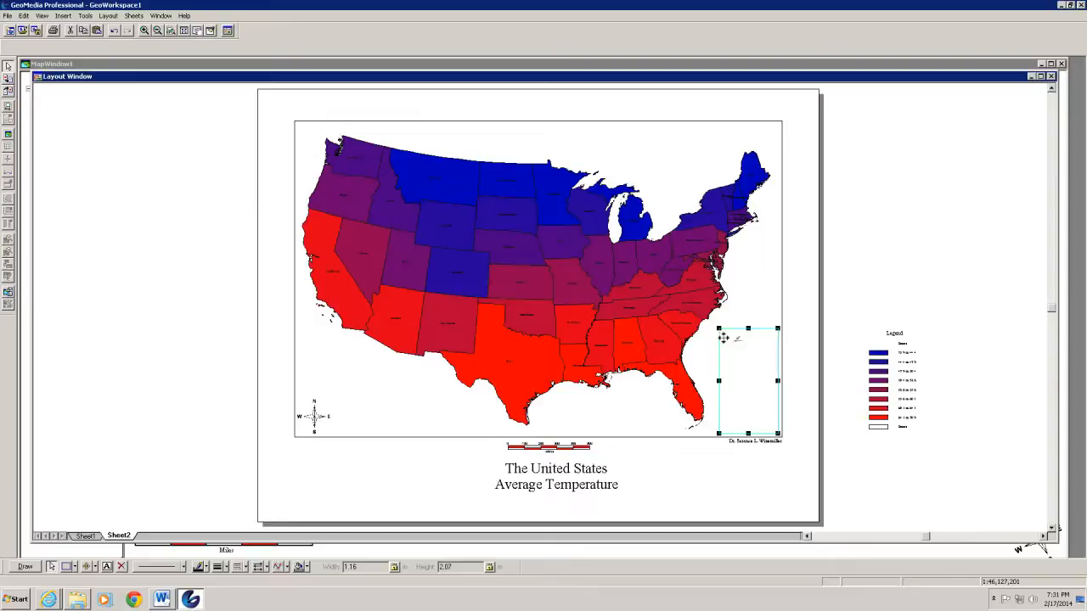
right_click(719, 336)
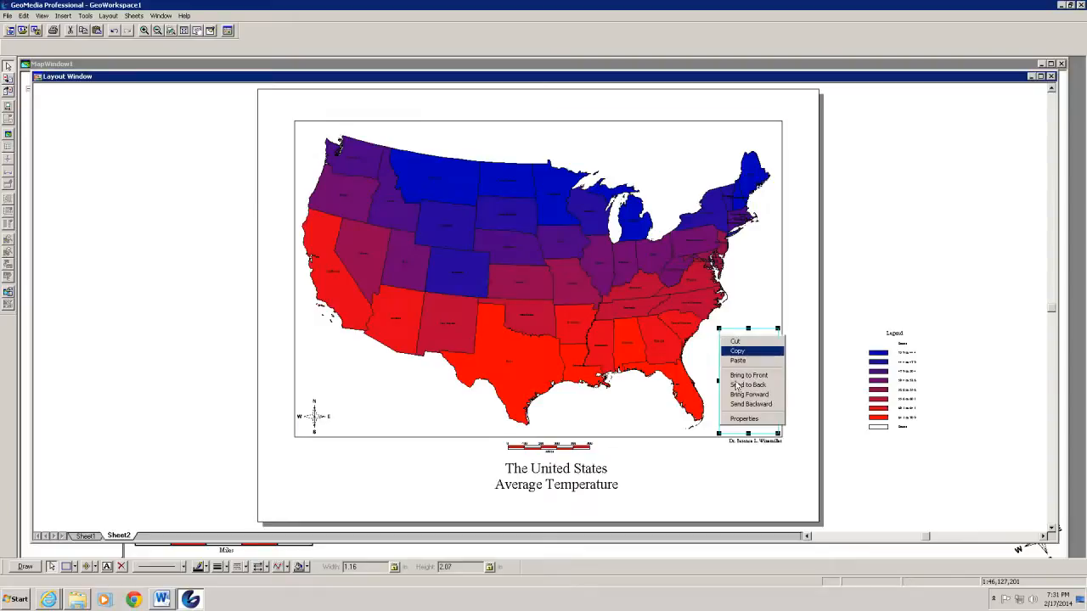
left_click(739, 420)
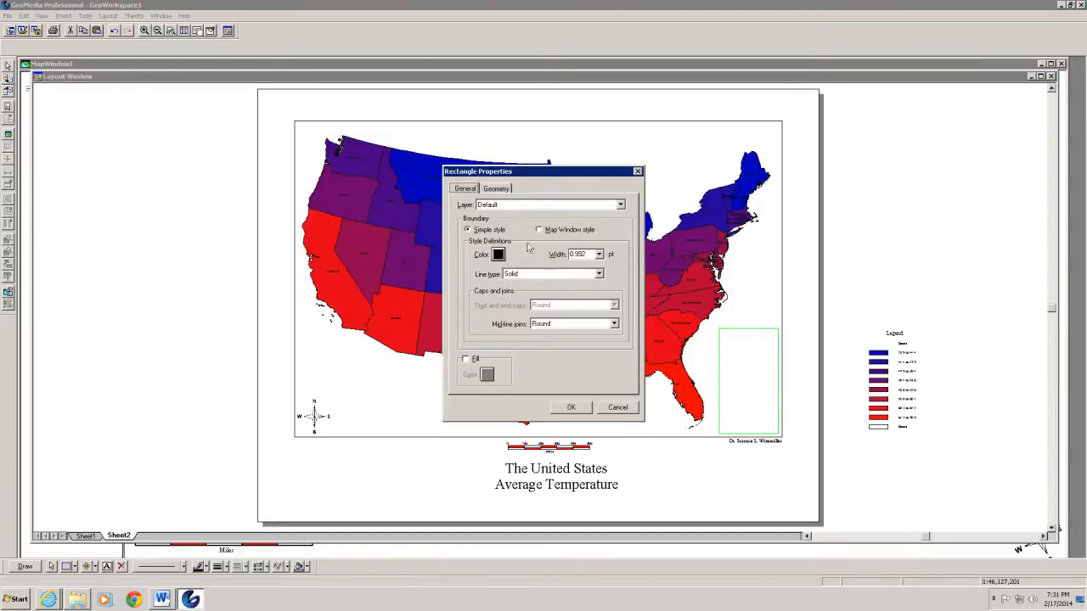
left_click(498, 189)
left_click(465, 189)
left_click(608, 413)
right_click(749, 392)
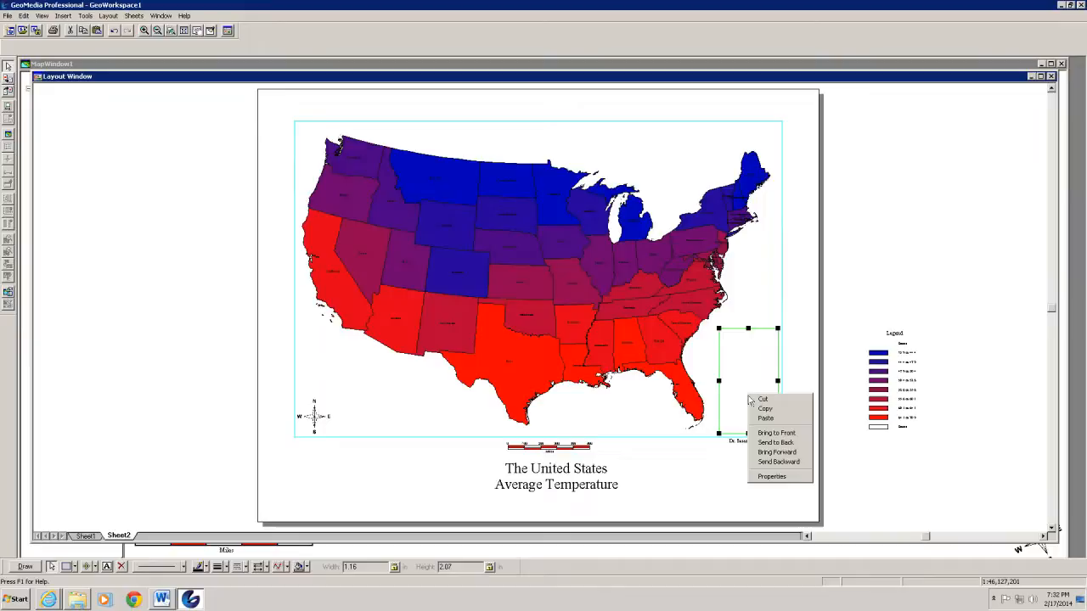
left_click(764, 465)
Drag the temperature legend into the empty box at the map's lower-right corner
left_click(895, 392)
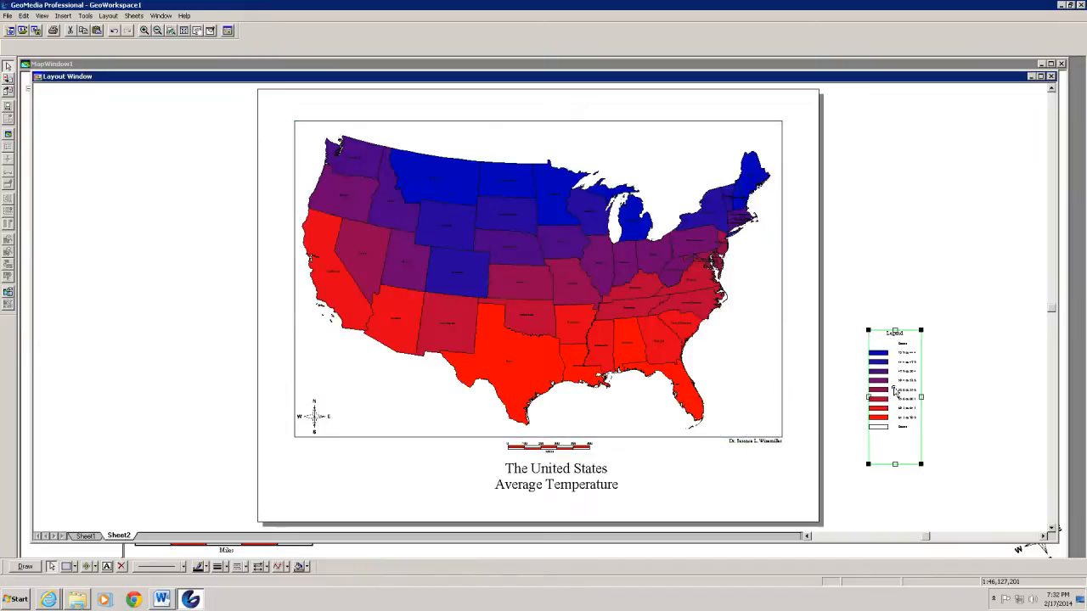
left_click_drag(888, 391, 738, 389)
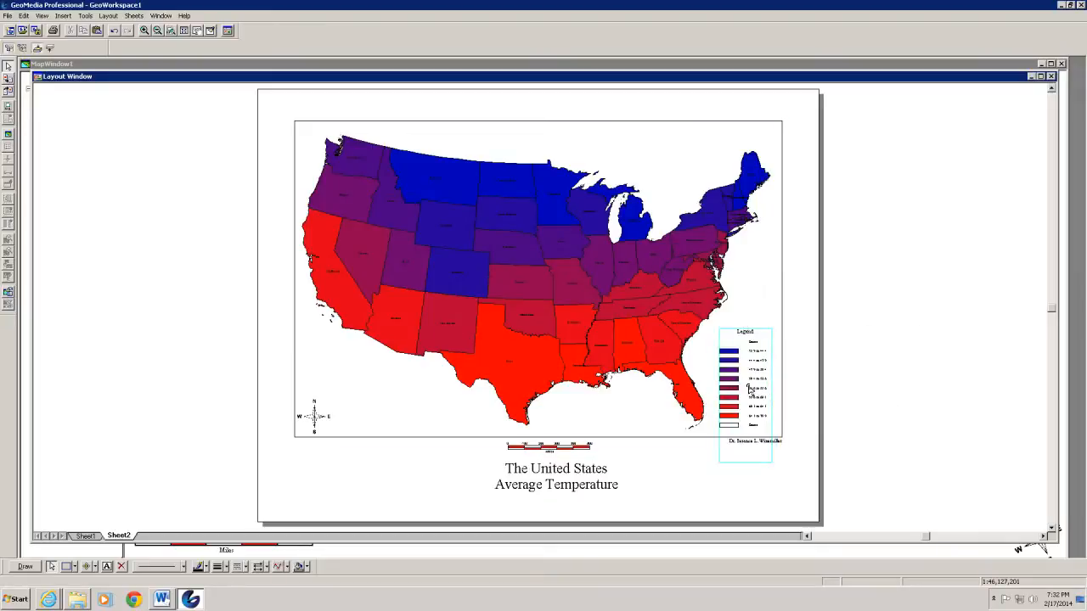
left_click_drag(738, 387, 750, 386)
left_click(915, 402)
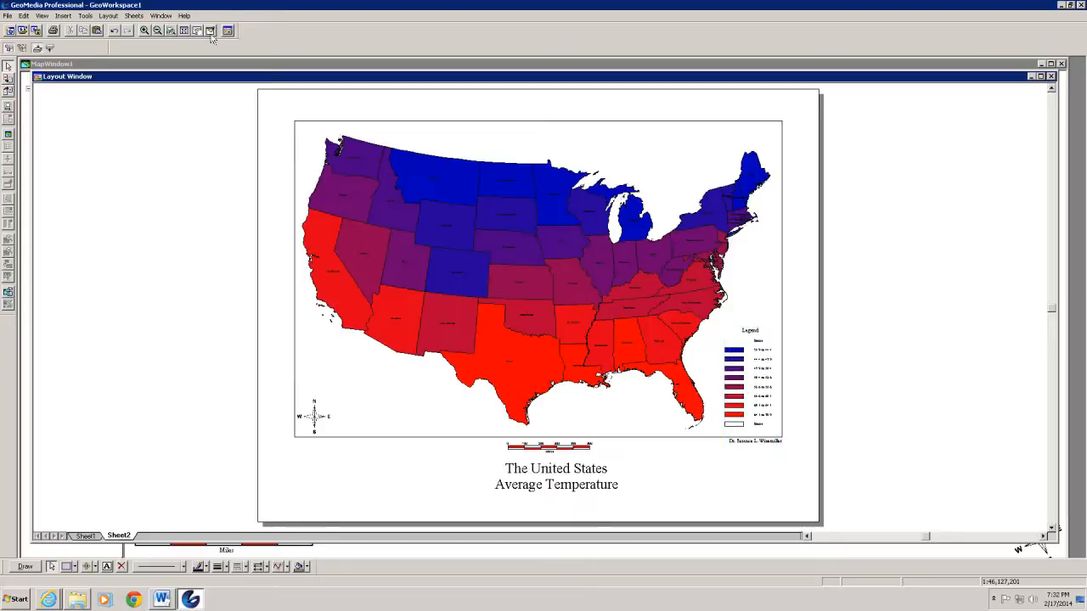
left_click(745, 396)
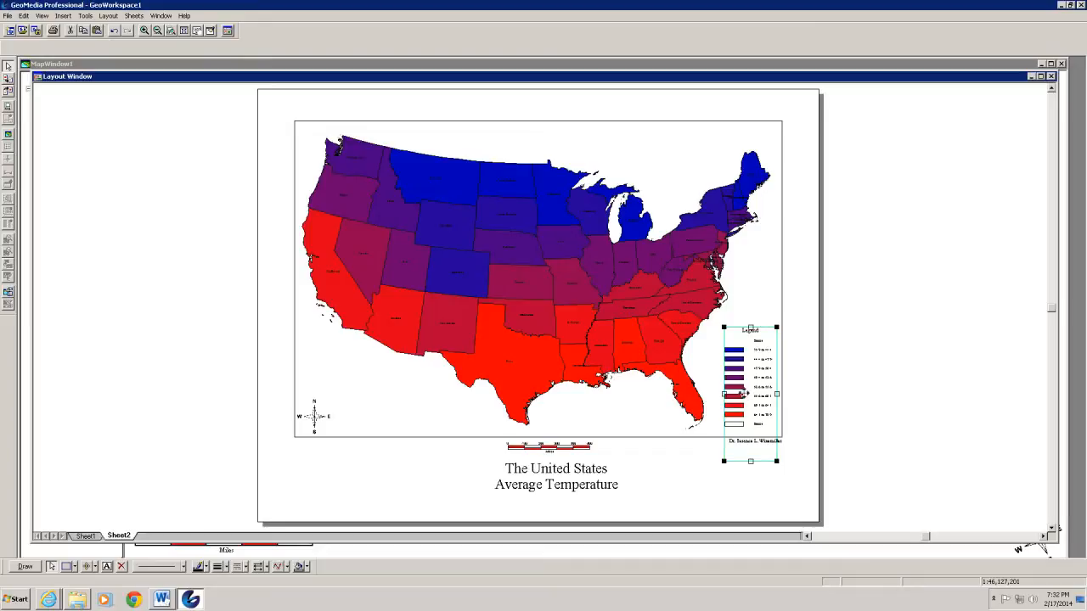
left_click(897, 391)
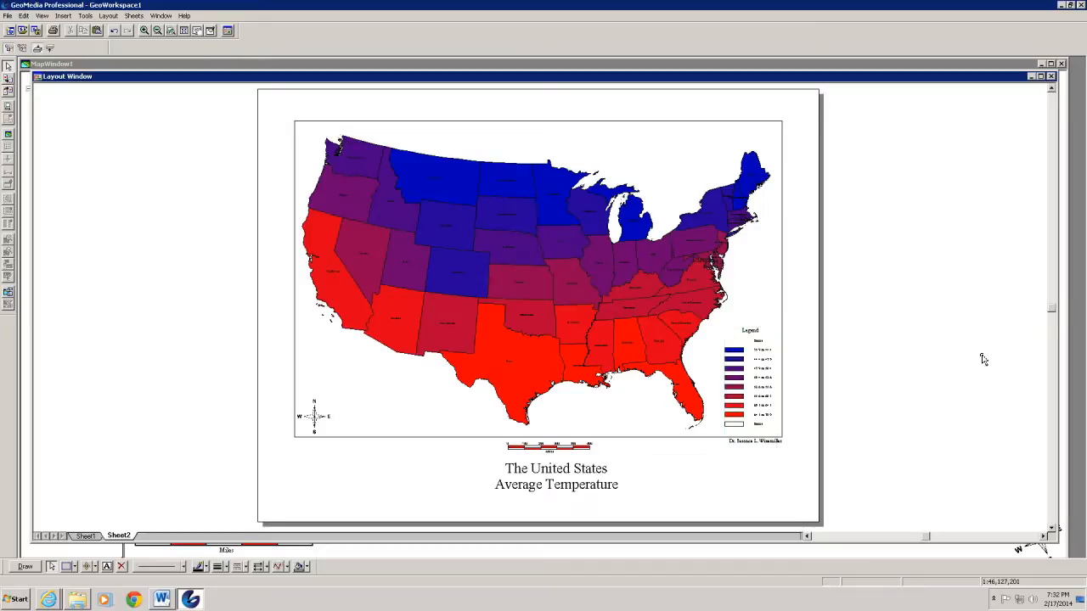
On Sheet1, delete the border box around the legend
left_click(88, 537)
left_click(720, 384)
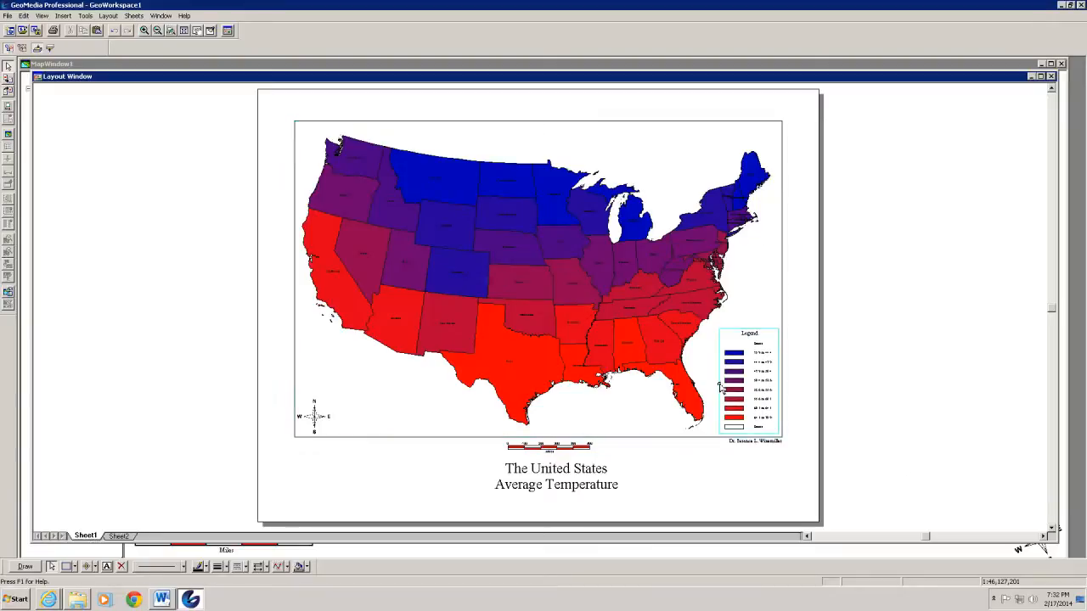
key("Delete")
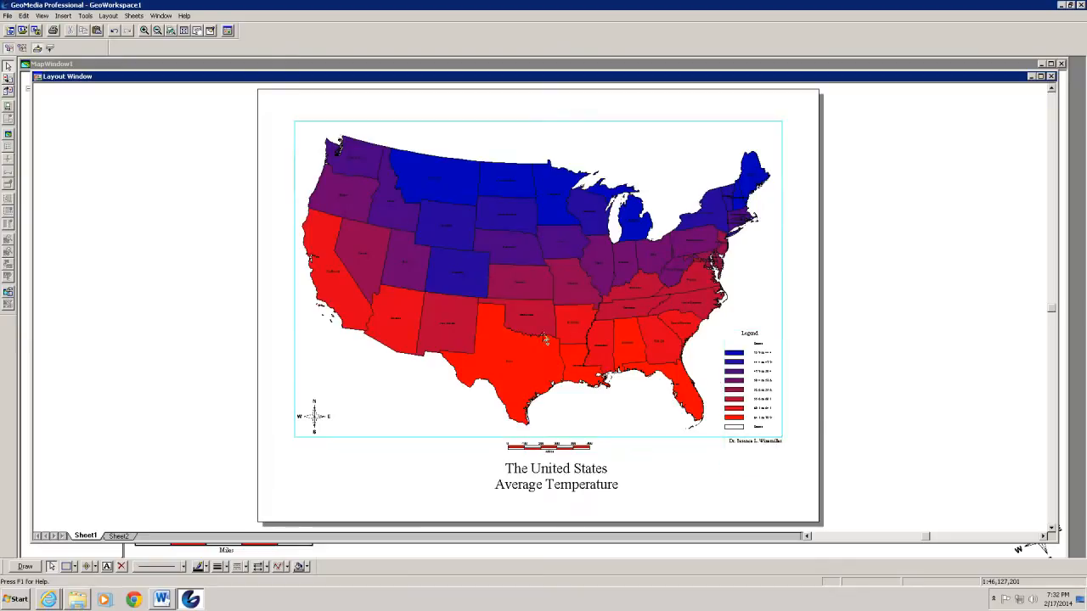
Set the Sheet1 map frame to Static mode at 1:19,773,187 scale
right_click(411, 374)
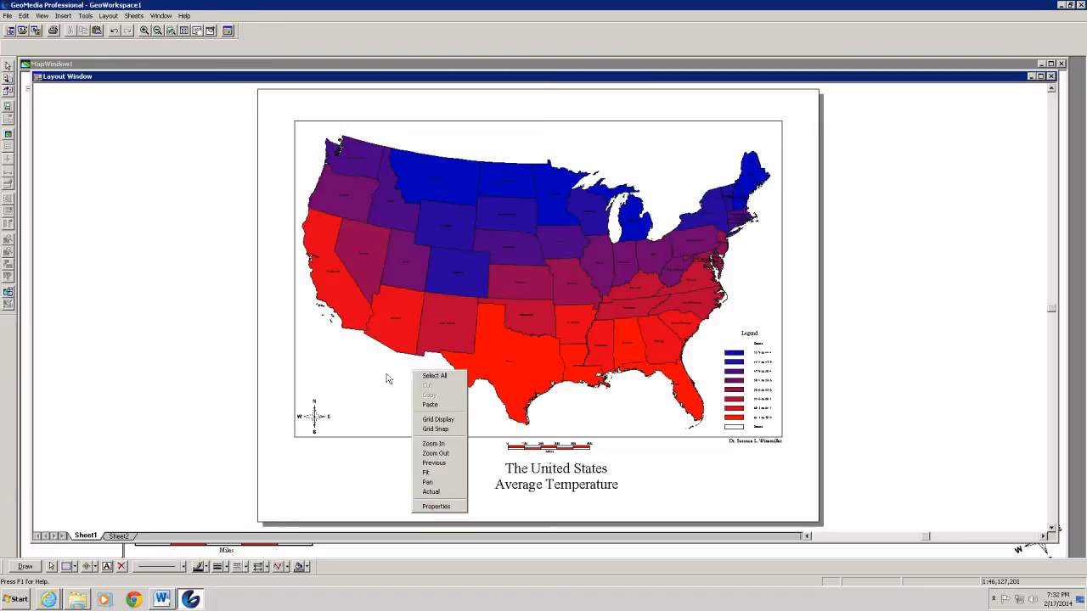
left_click(379, 401)
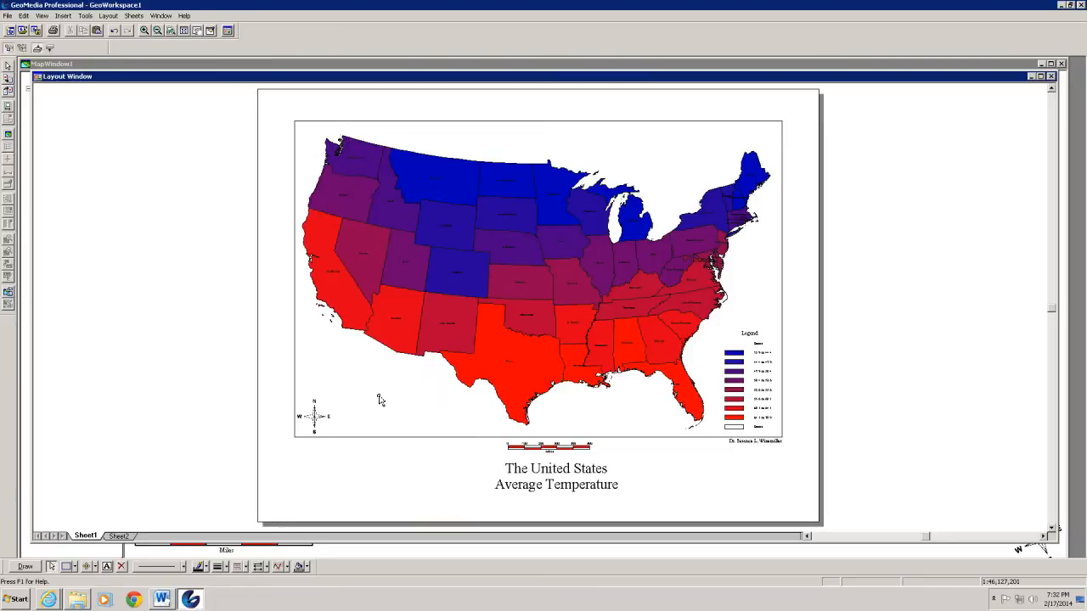
right_click(379, 401)
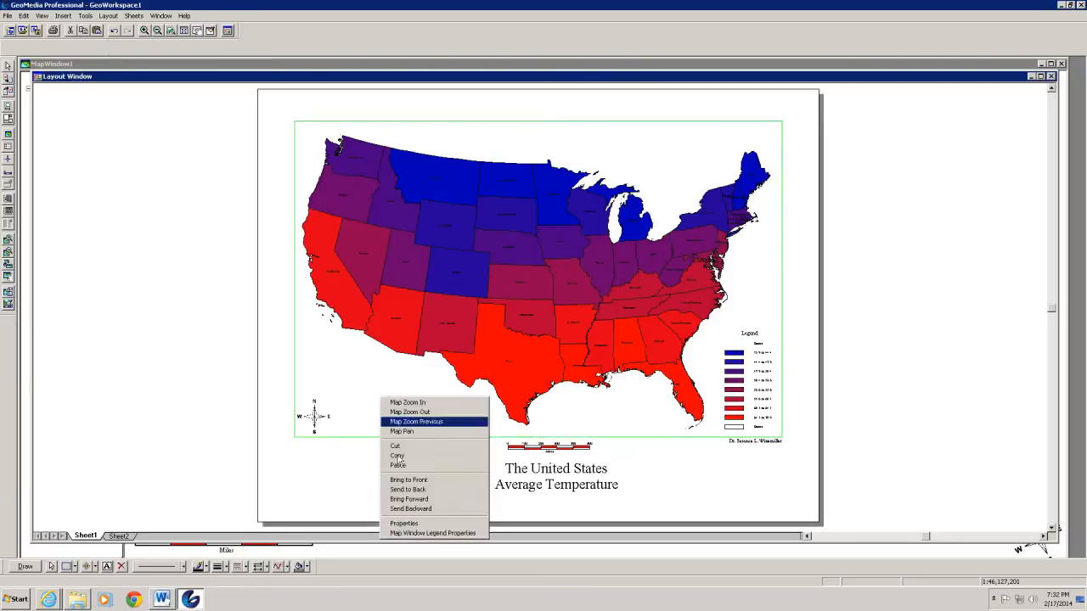
left_click(407, 530)
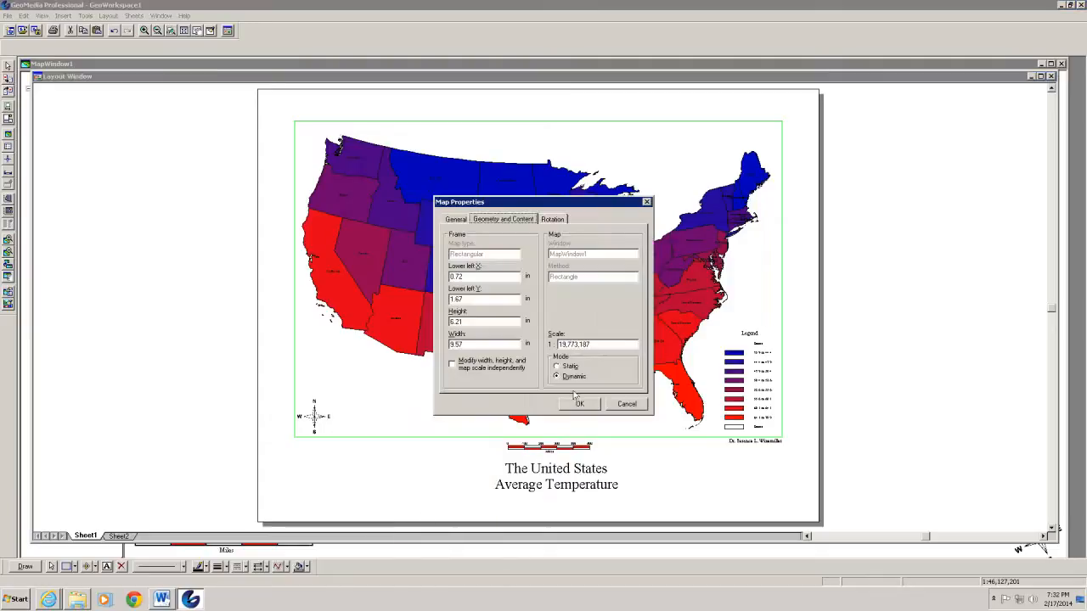
left_click(557, 367)
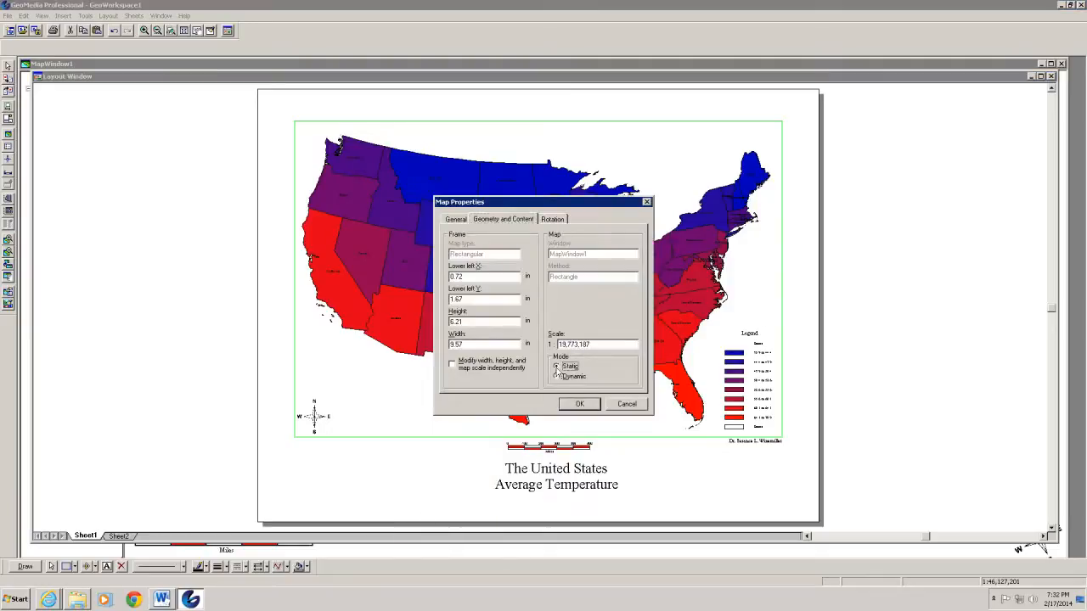
left_click(574, 405)
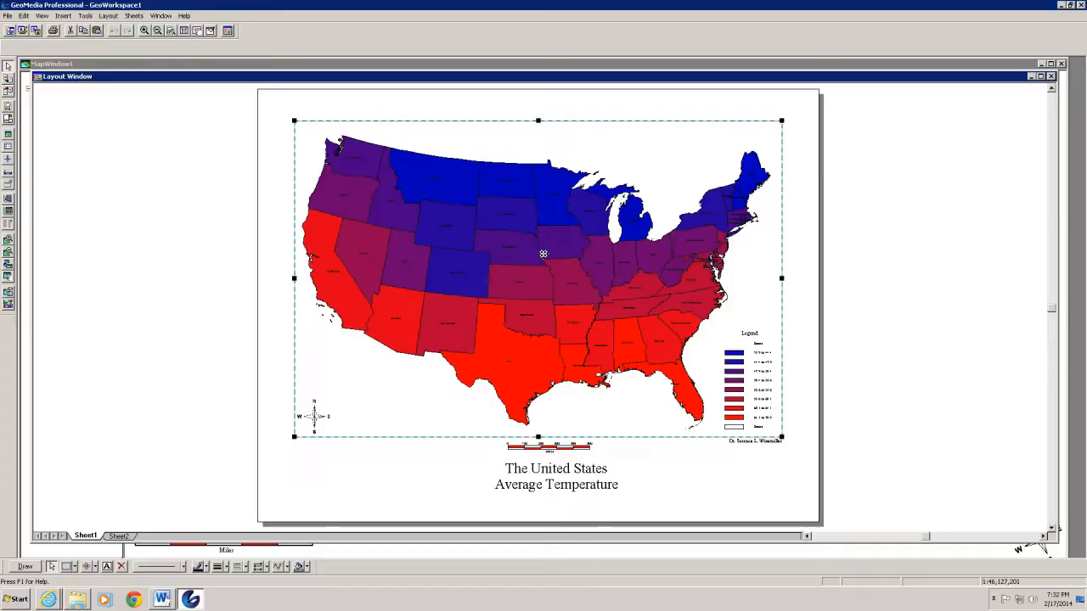
left_click(924, 392)
left_click(751, 393)
Convert the legend to separate graphics and move its bottom white box upward
right_click(751, 395)
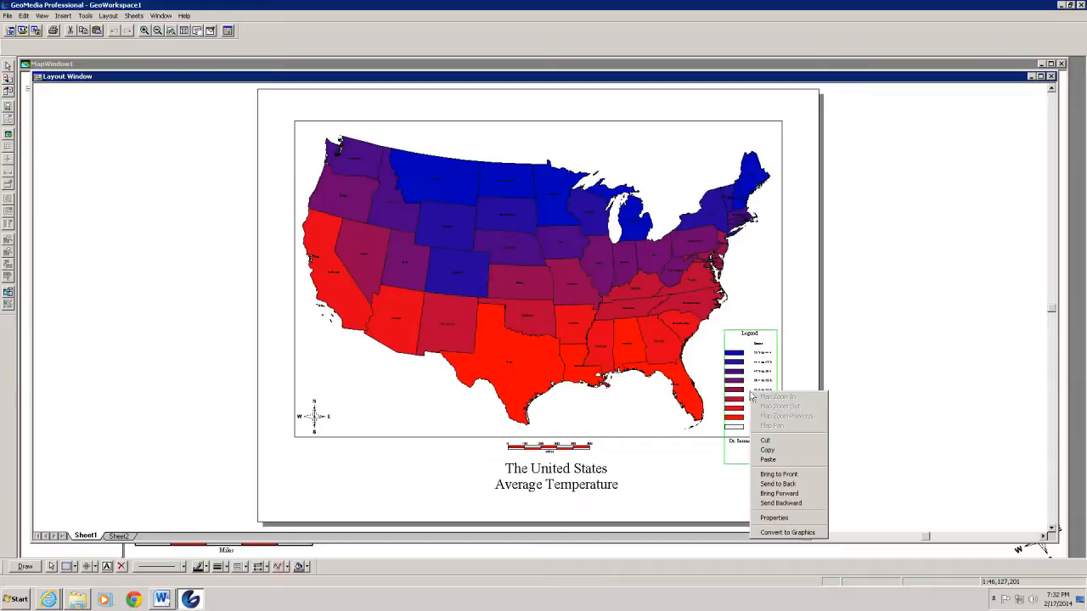
left_click(785, 532)
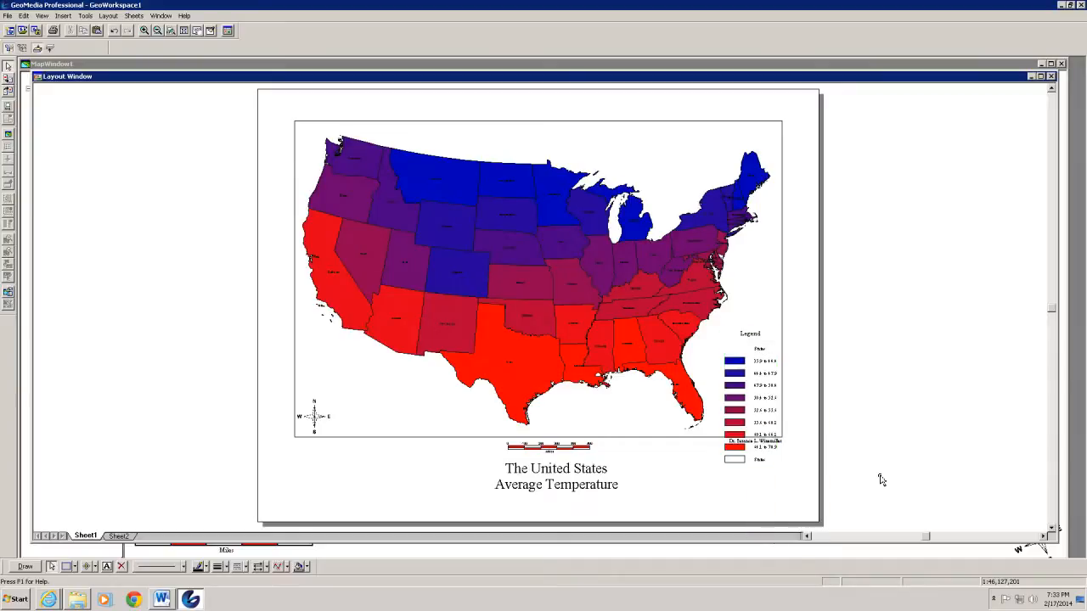
left_click(750, 414)
mouse_move(749, 413)
left_mouse_down()
mouse_move(748, 388)
mouse_move(748, 411)
left_mouse_up()
left_click(872, 424)
left_click(740, 459)
left_click_drag(740, 461, 741, 368)
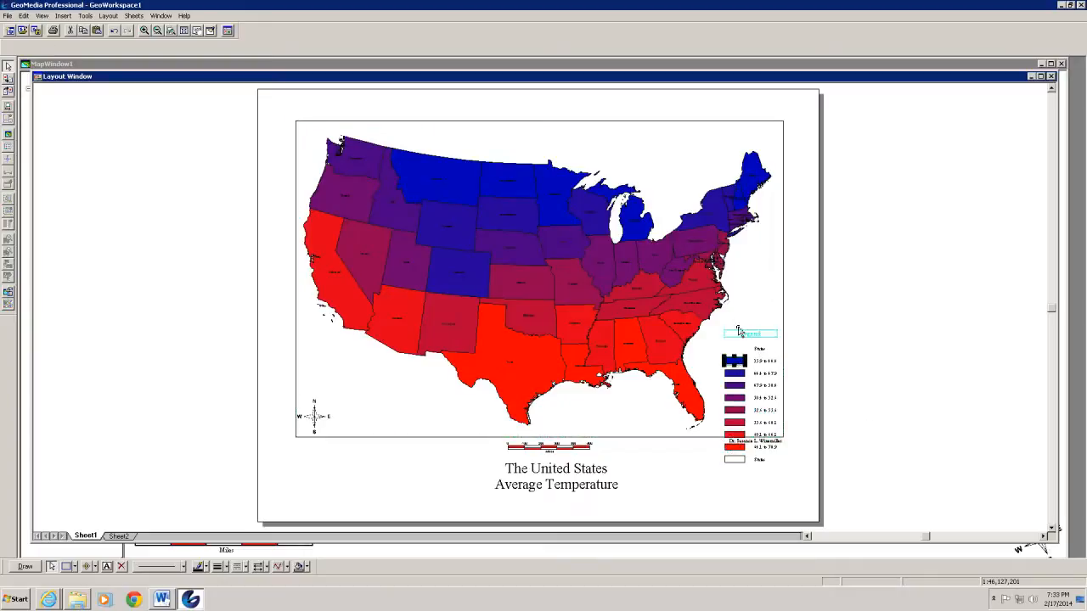
Move the legend entries up about 30 px and the Legend title above them
left_click_drag(715, 337, 780, 472)
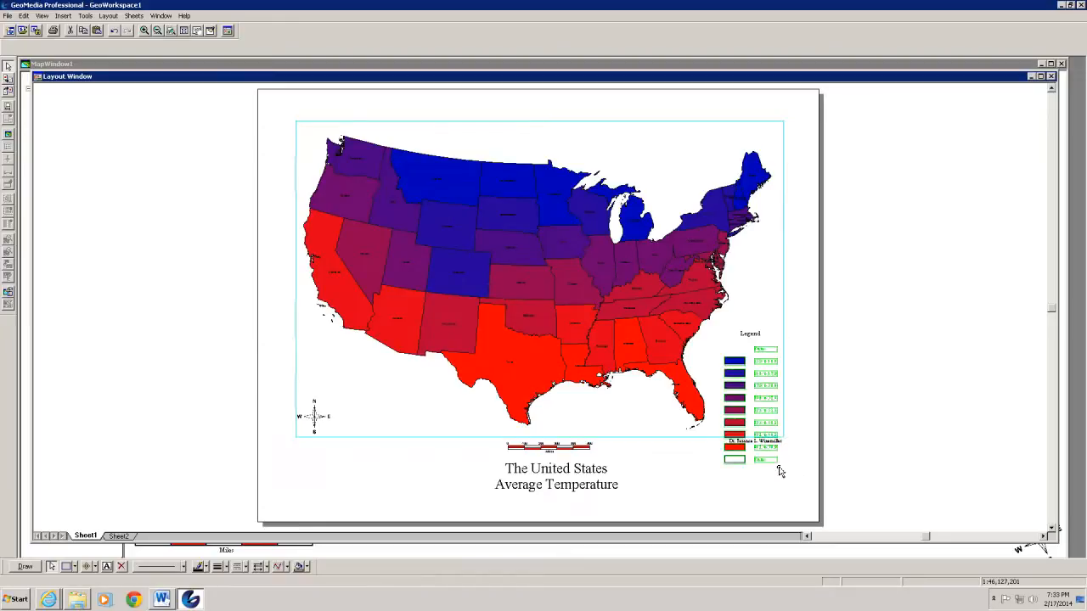
left_click_drag(739, 386, 738, 362)
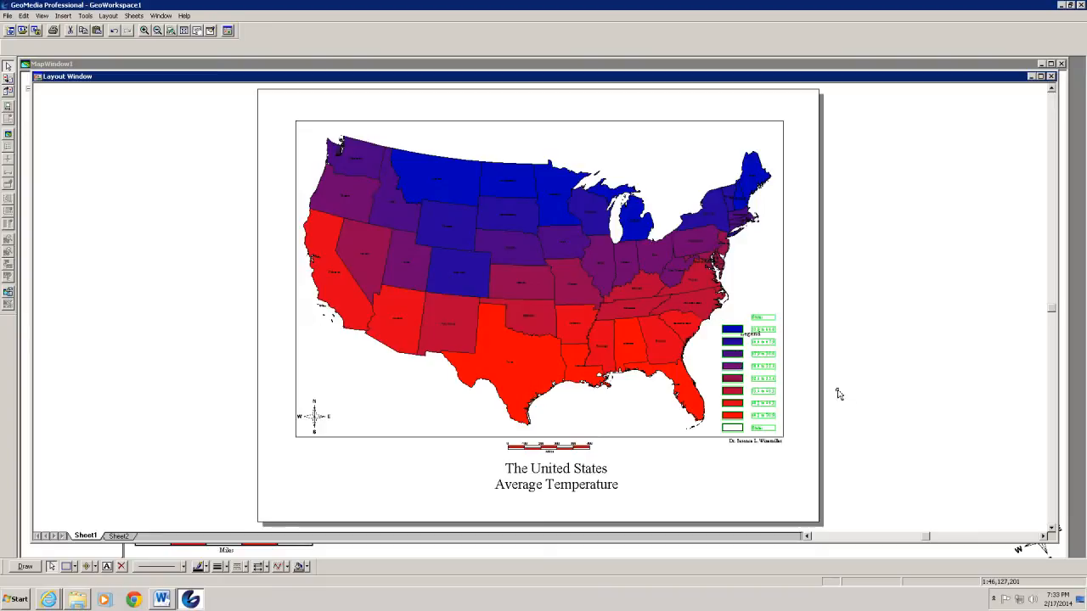
left_click(895, 403)
left_click(752, 340)
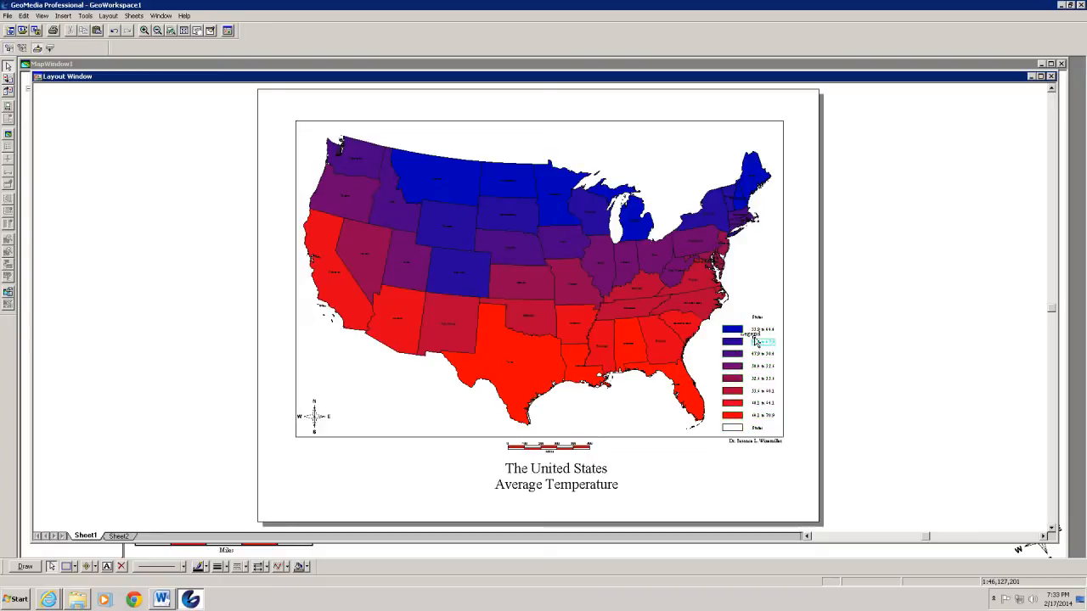
left_click(750, 335)
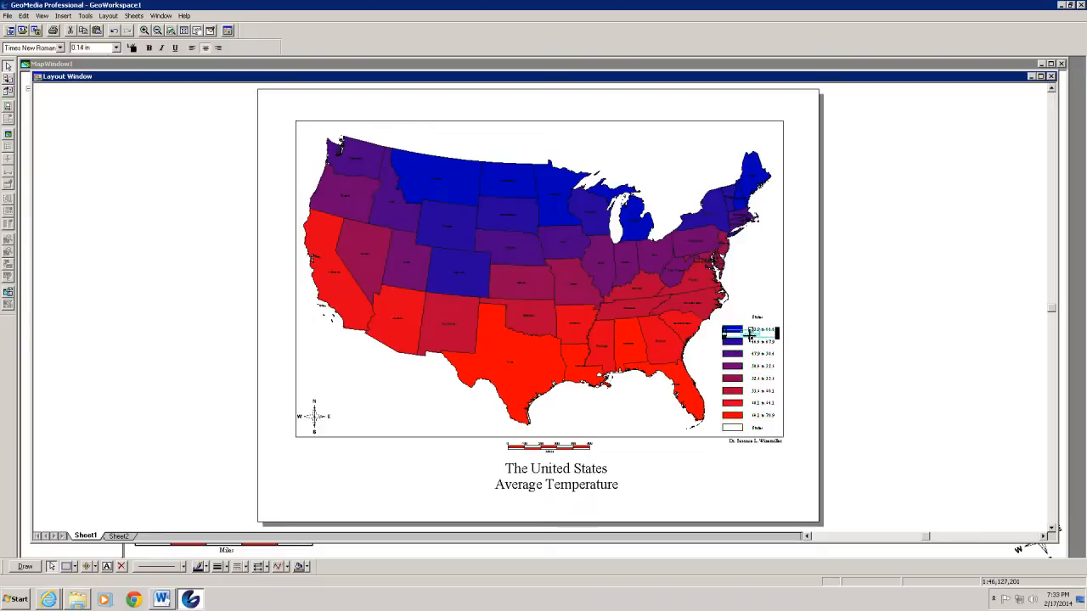
left_click_drag(750, 335, 752, 310)
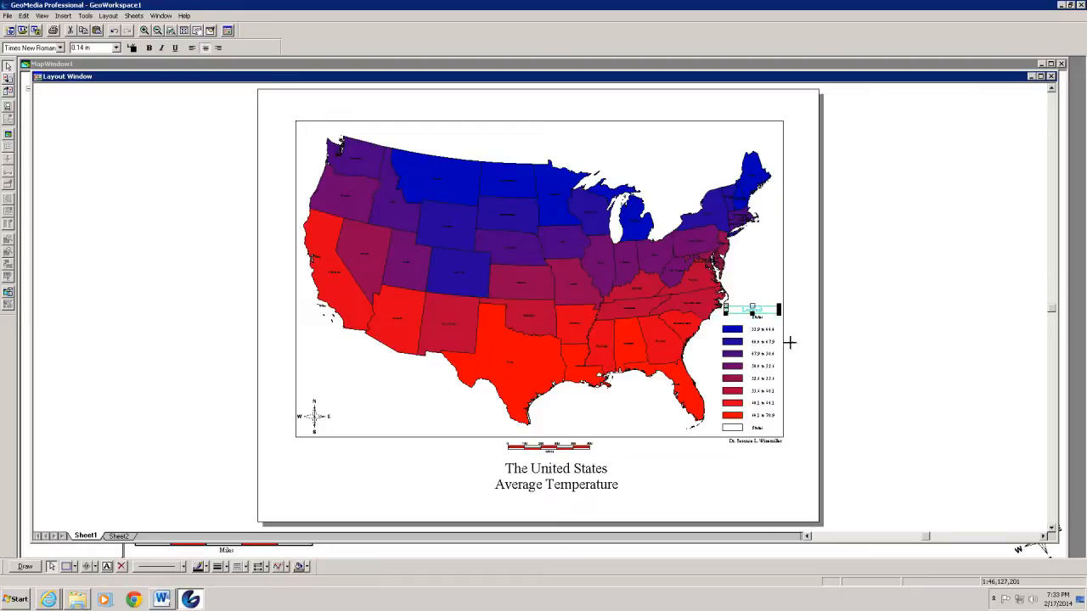
left_click(888, 402)
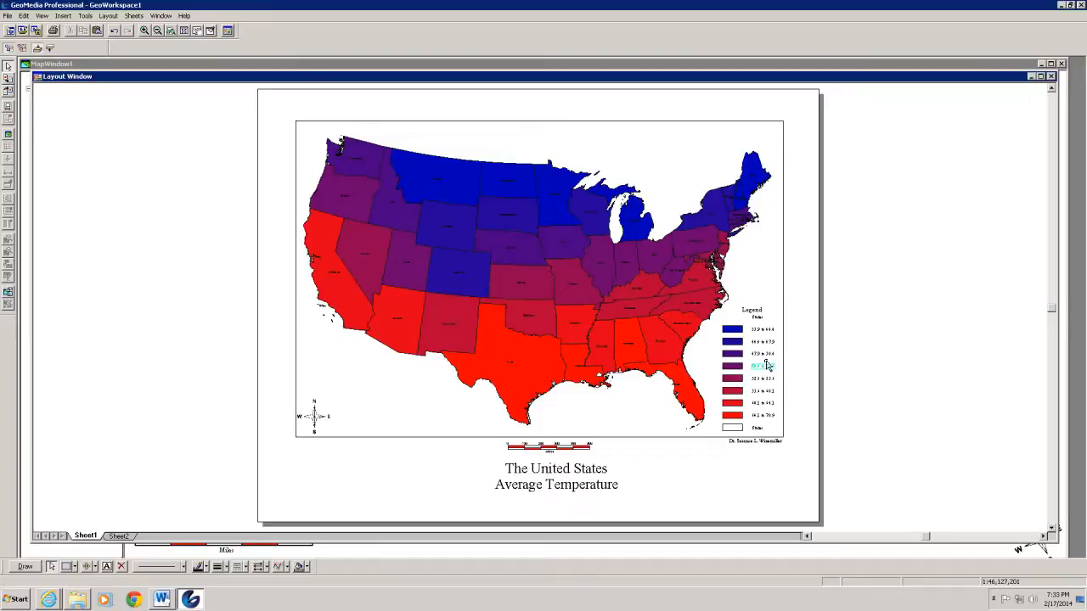
Leave the north arrow's properties unchanged at the lower left and switch to Sheet2
left_click(316, 416)
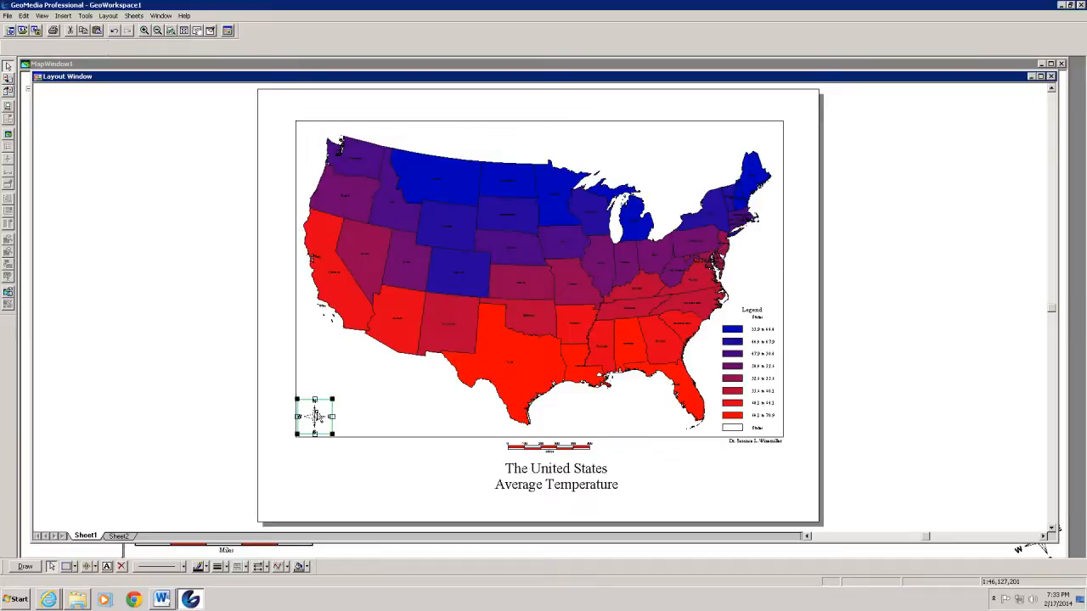
right_click(316, 416)
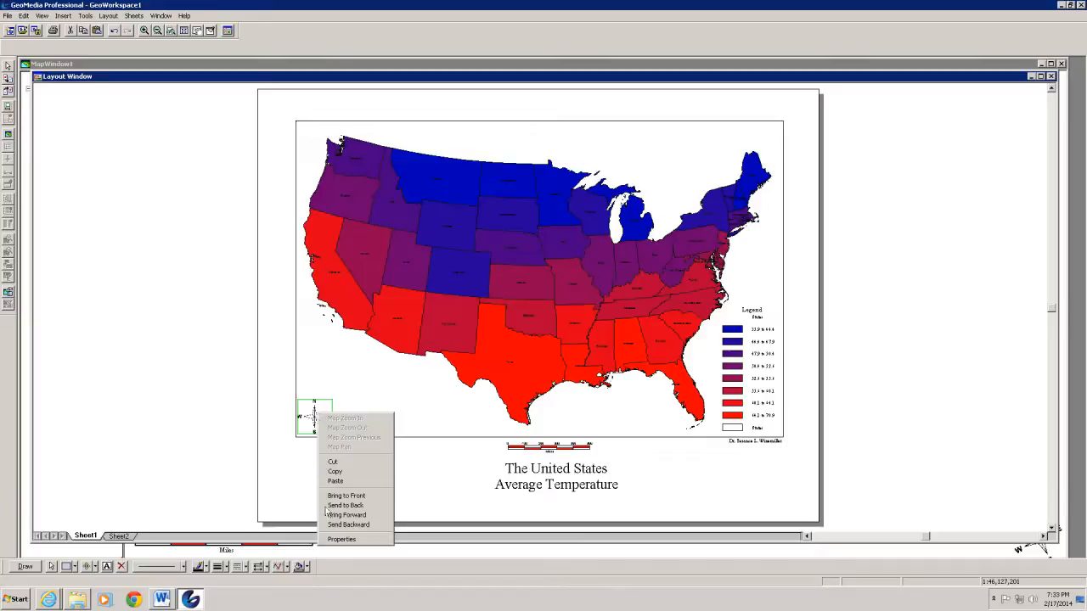
left_click(341, 539)
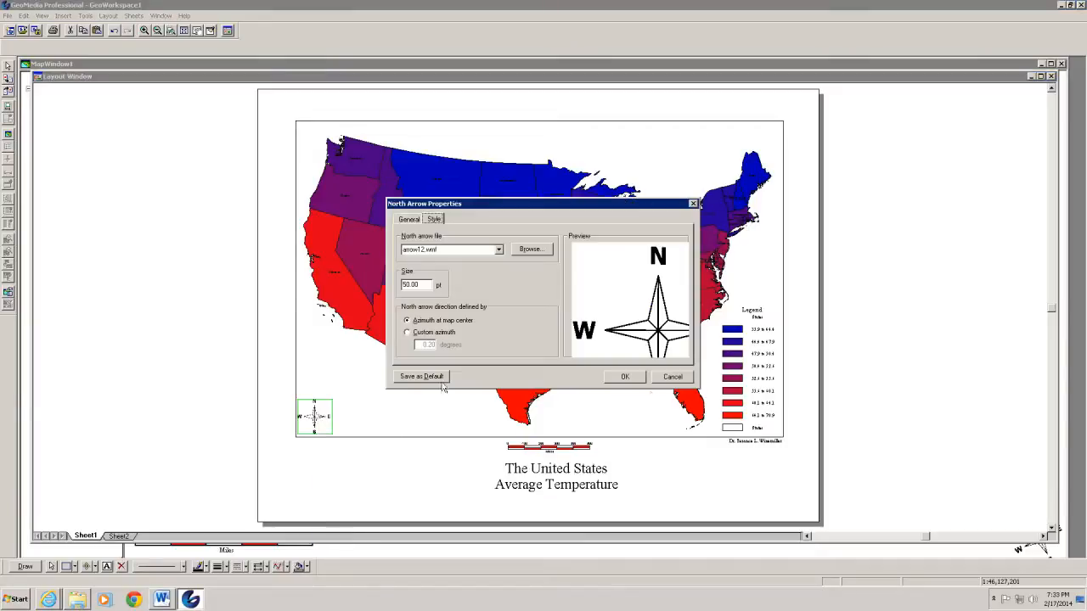
left_click(672, 377)
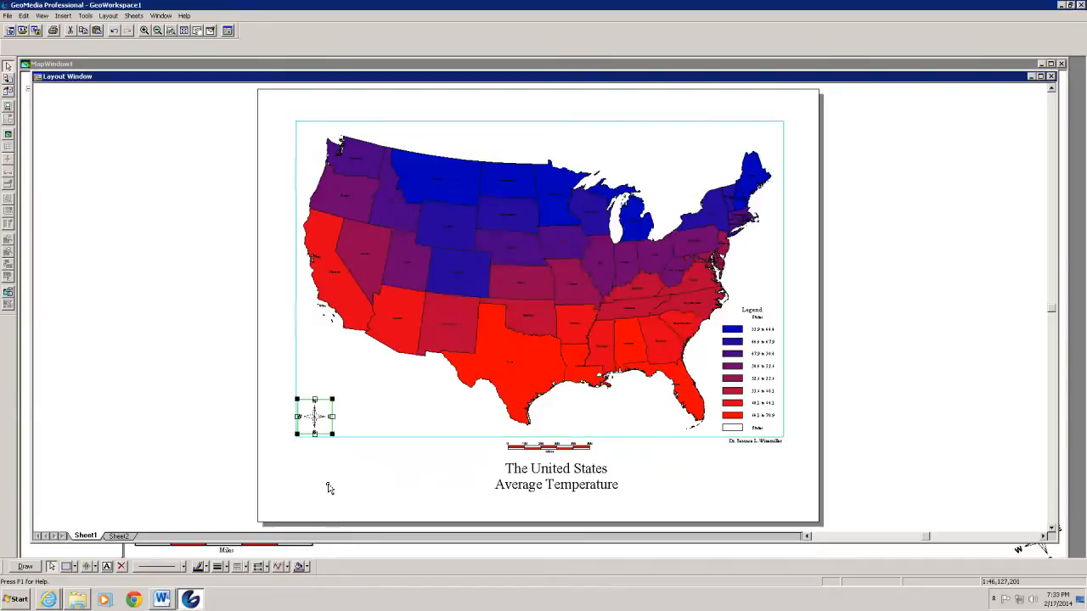
right_click(313, 415)
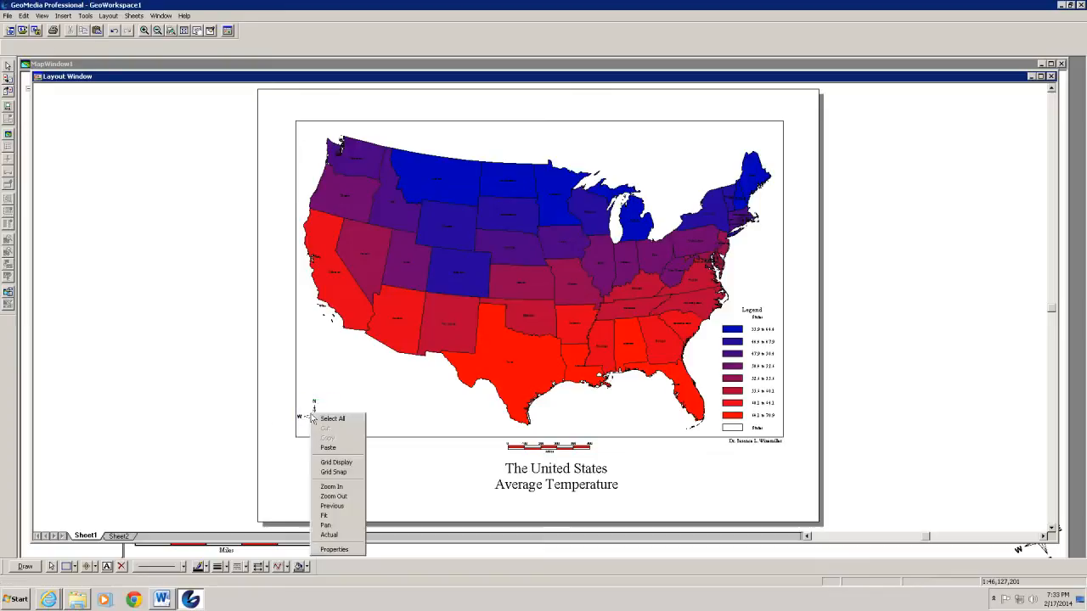
left_click(199, 434)
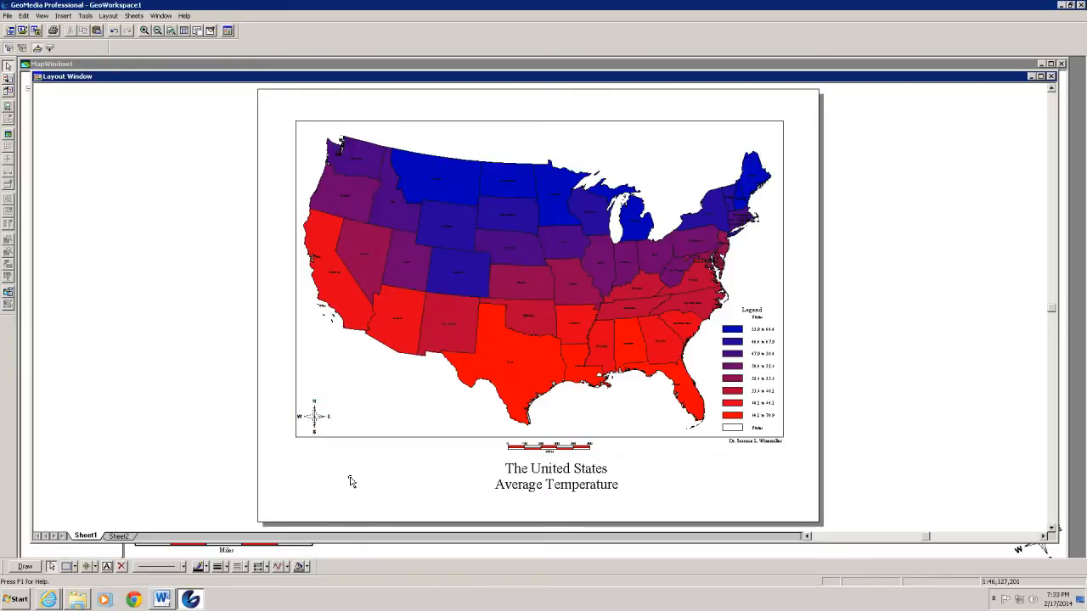
left_click(119, 537)
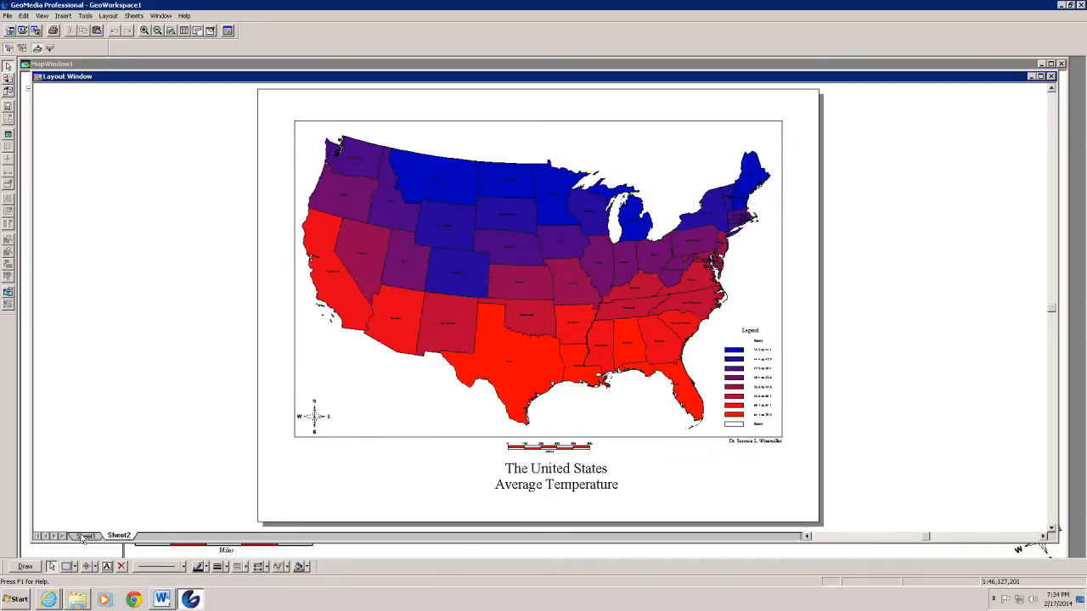
In the map window, begin a thematic legend entry with Cities as the input feature
left_click(93, 67)
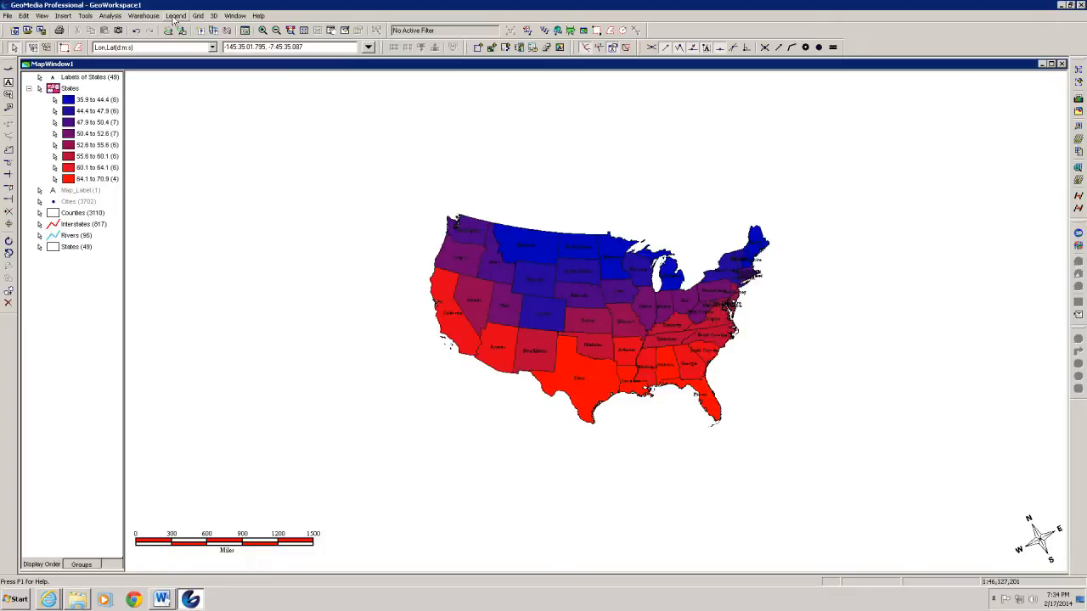
left_click(28, 88)
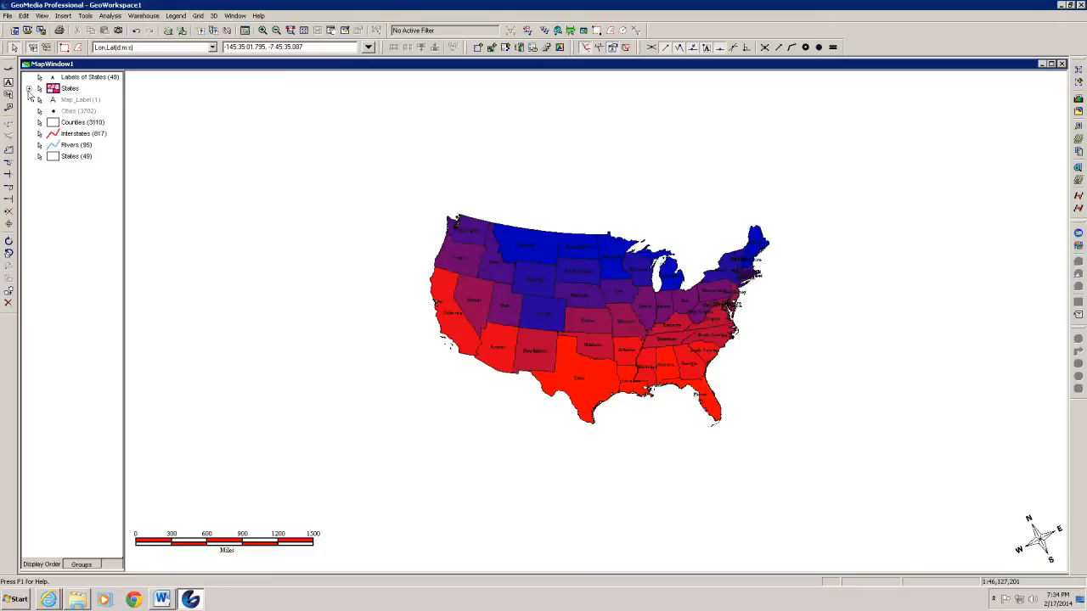
left_click(178, 16)
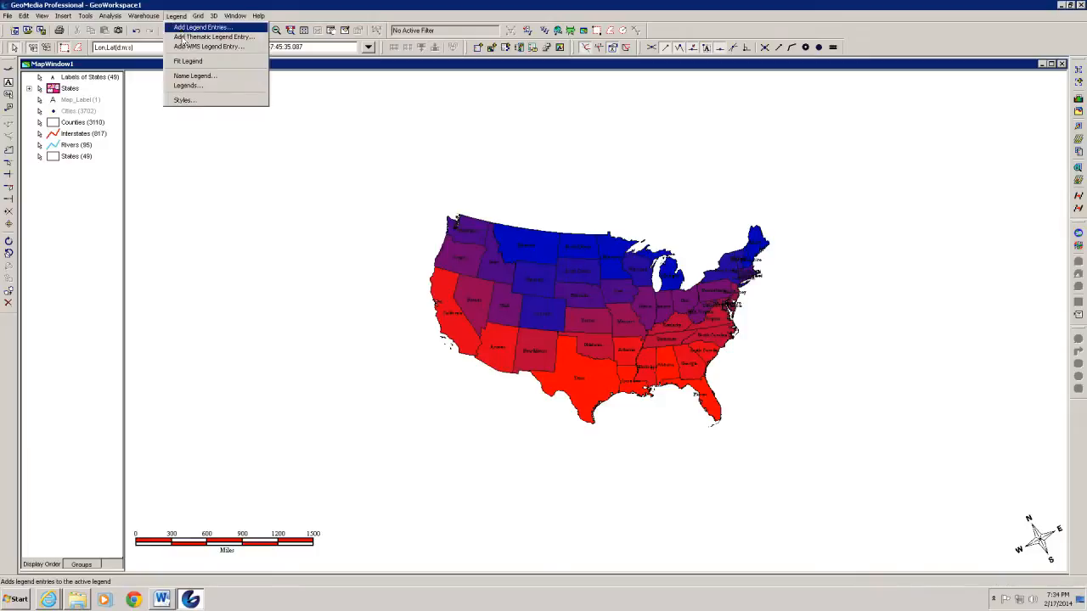
left_click(182, 38)
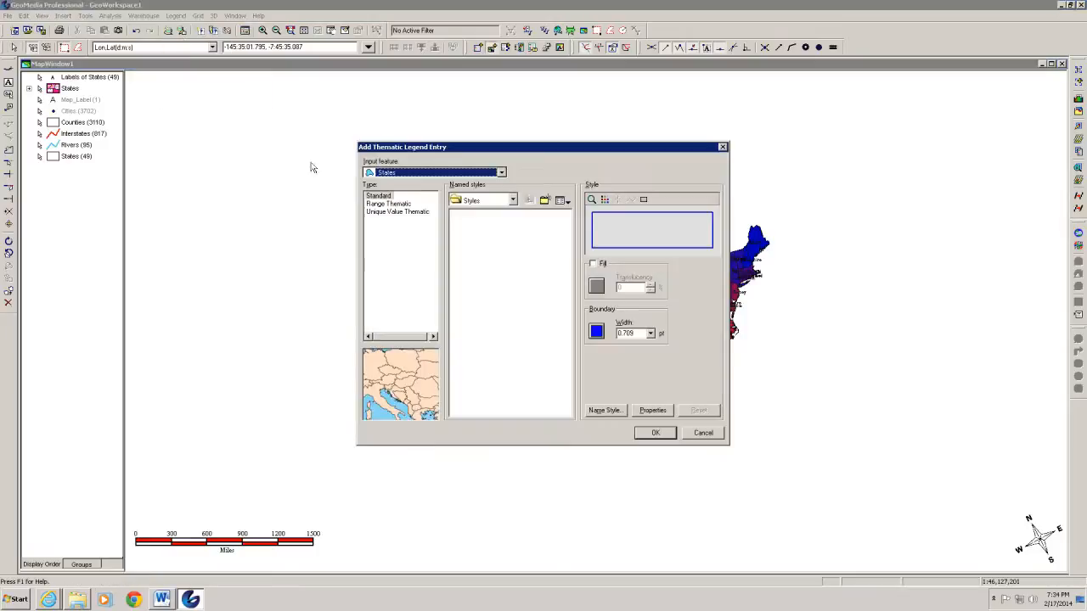
left_click(502, 173)
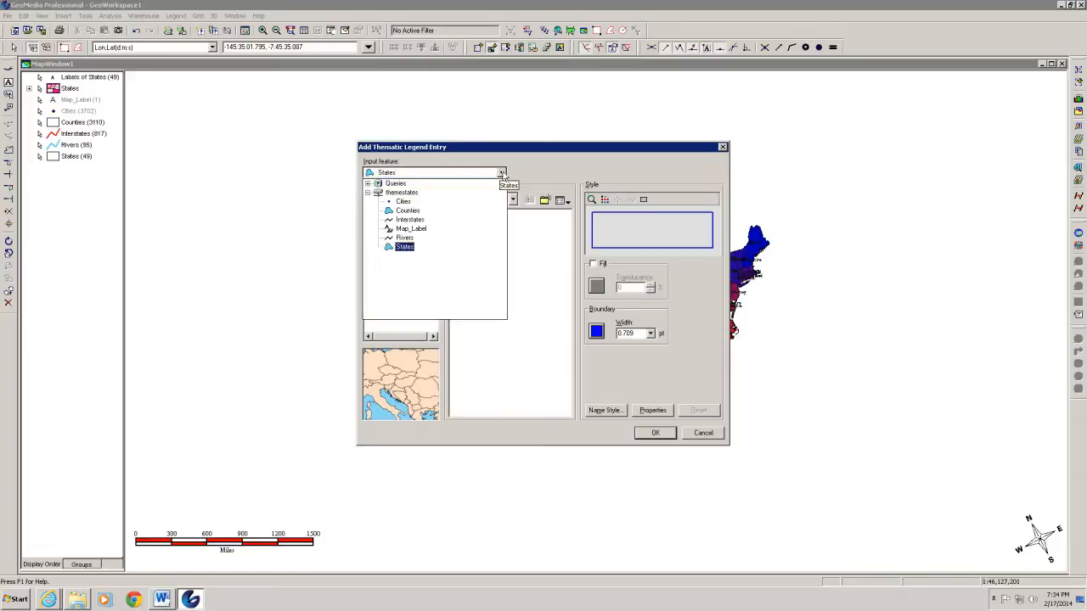
left_click(406, 210)
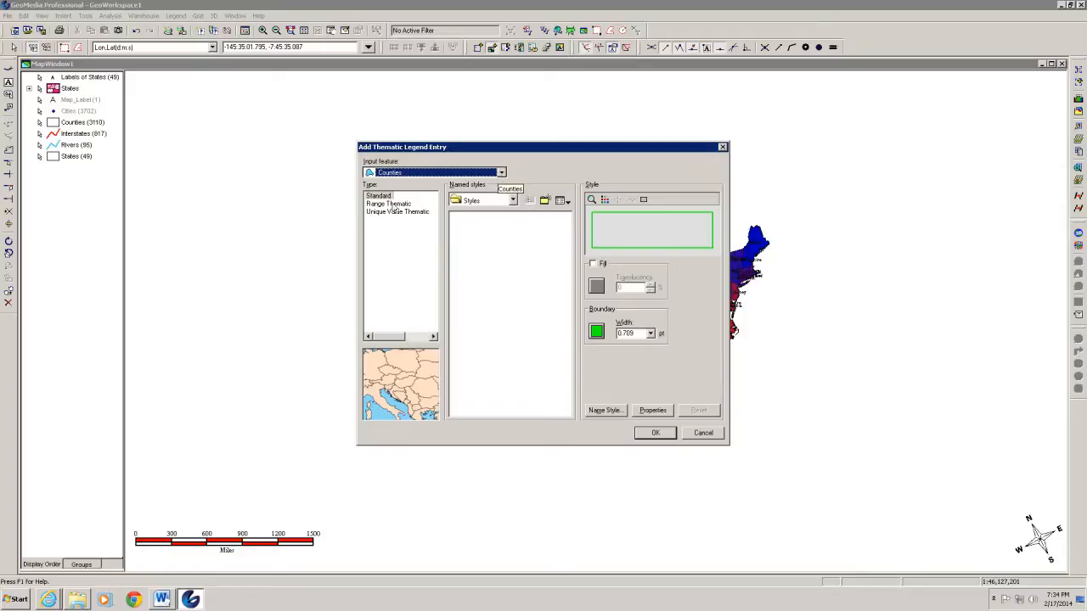
left_click(502, 174)
left_click(396, 209)
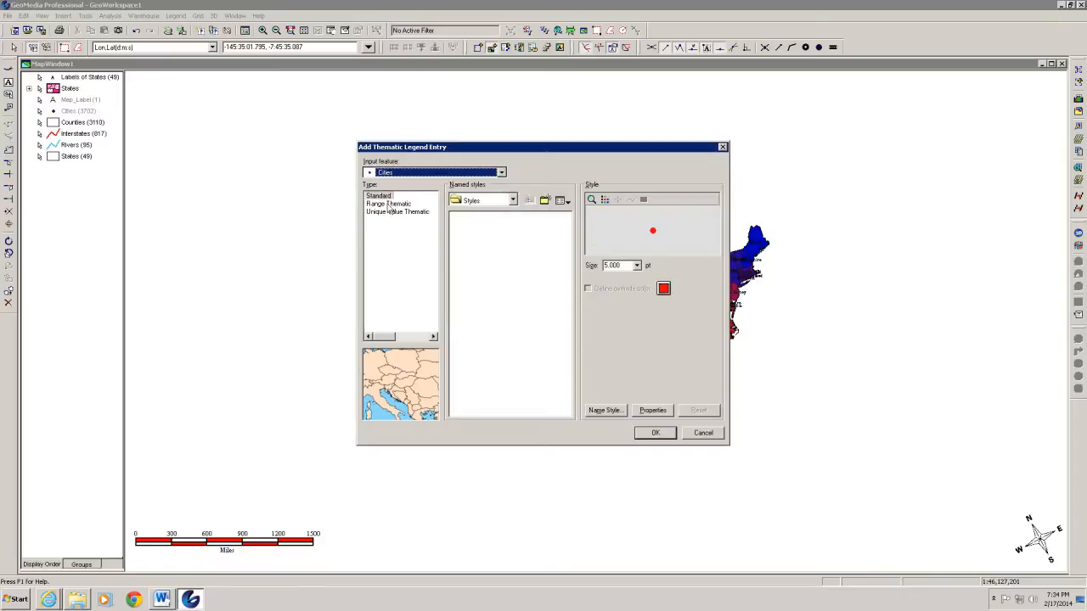
Make it a range thematic on ANNULRAIN classified into 6 equal-count ranges
left_click(388, 205)
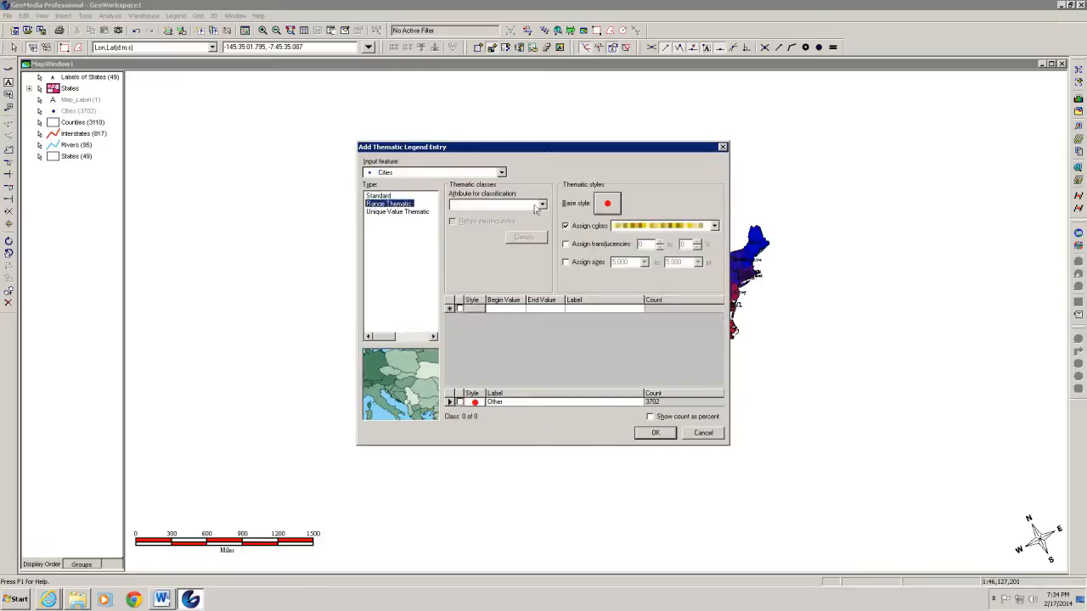
left_click(542, 205)
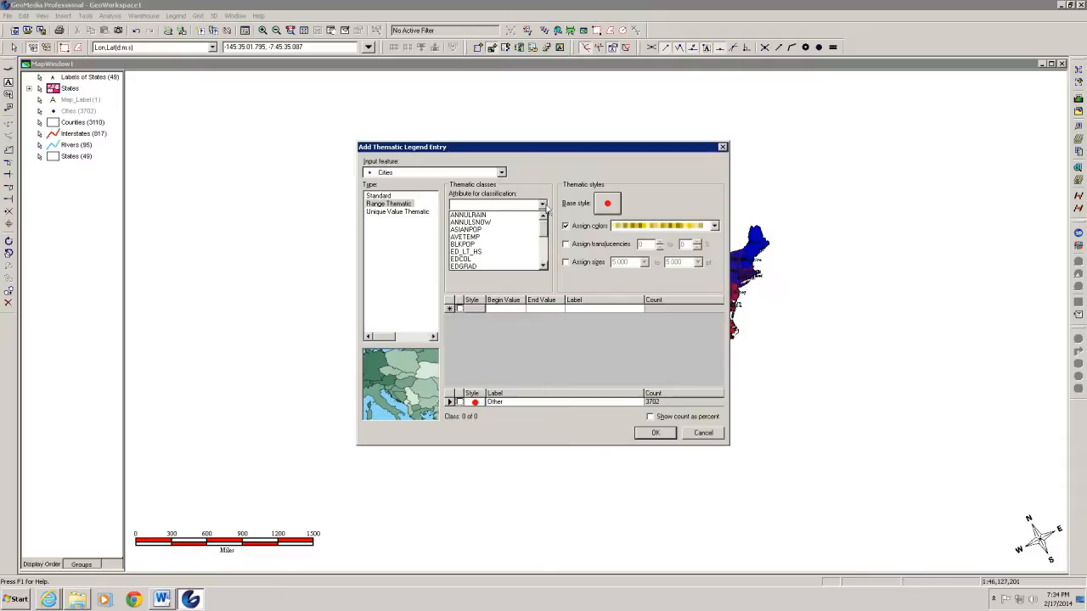
left_click(483, 216)
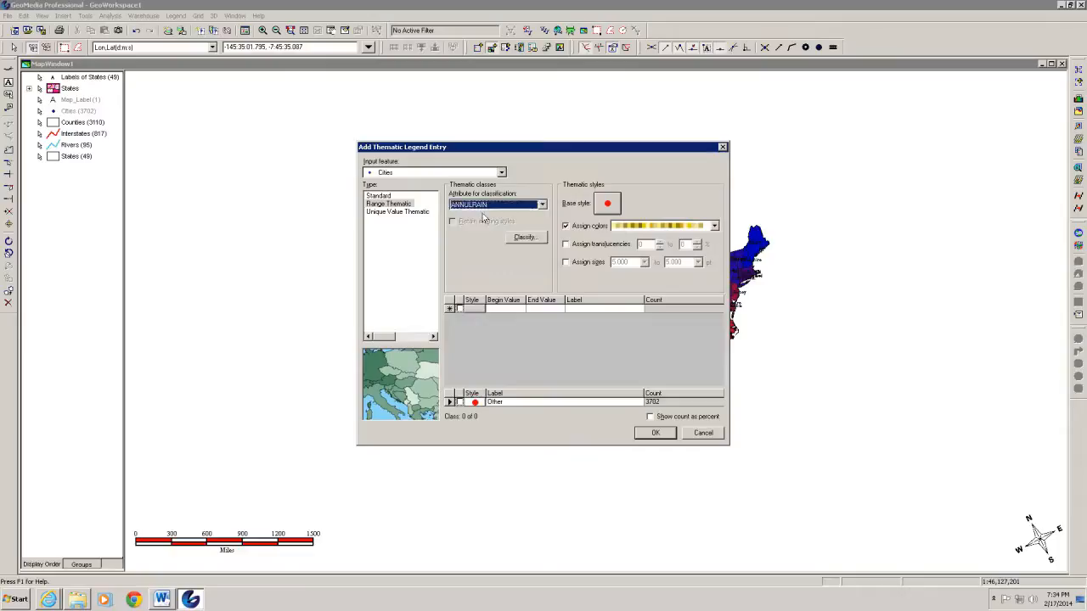
left_click(526, 240)
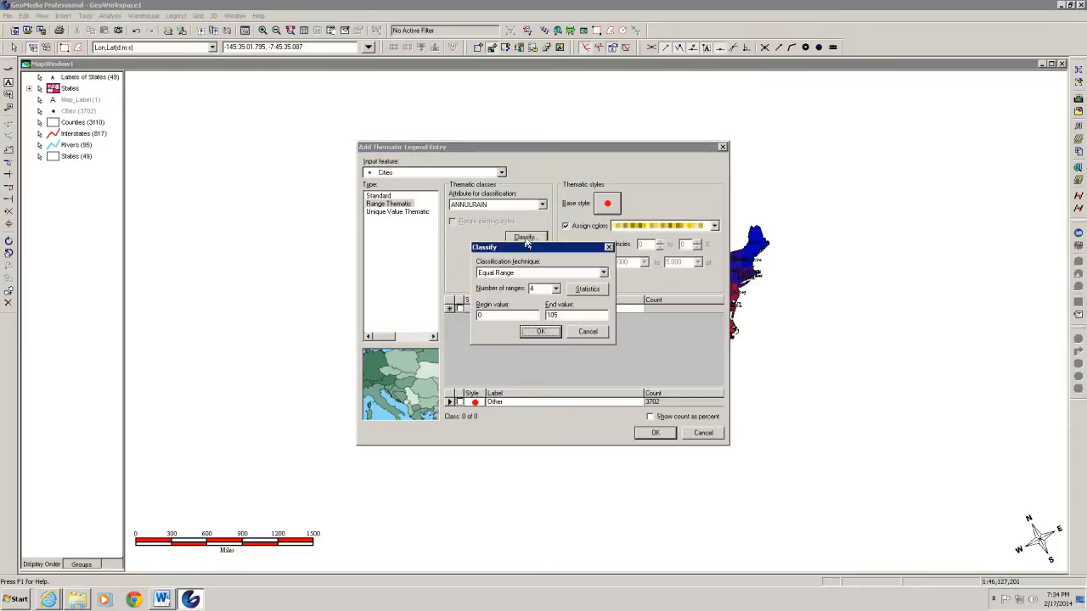
left_click(603, 273)
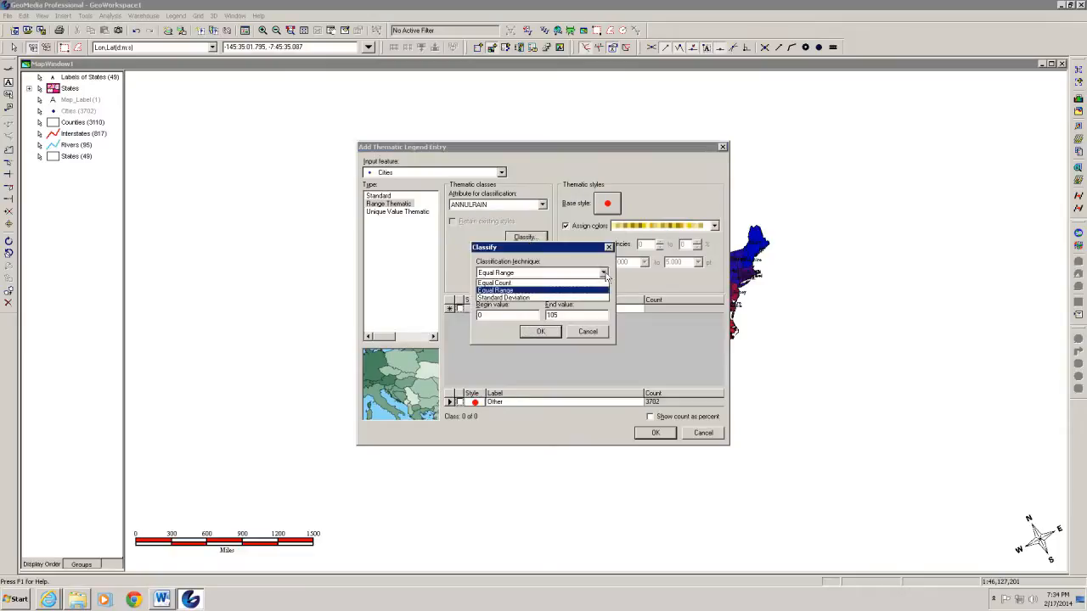
left_click(511, 286)
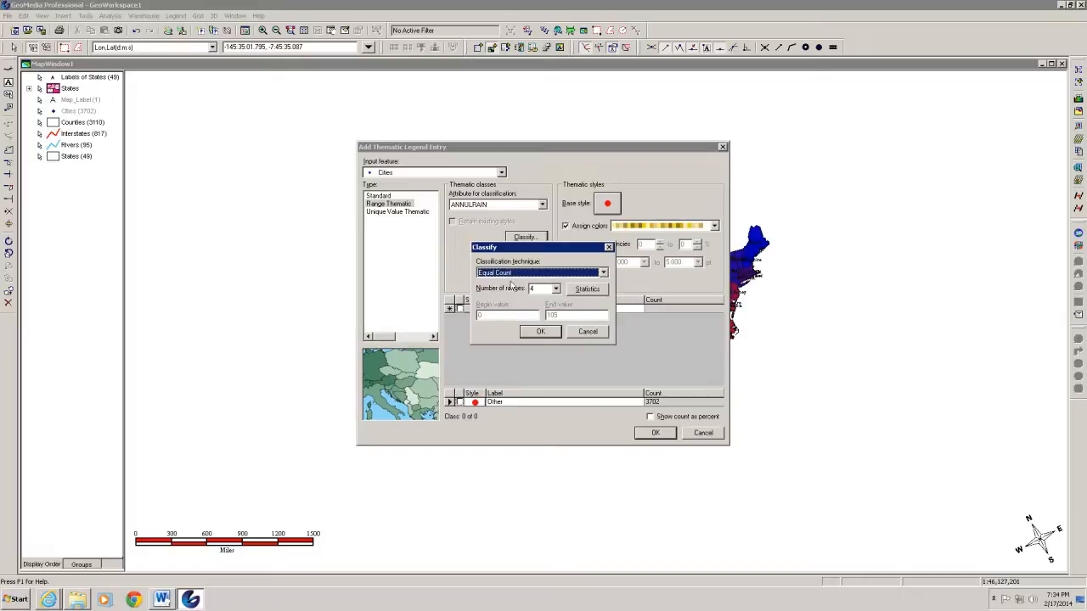
left_click(557, 289)
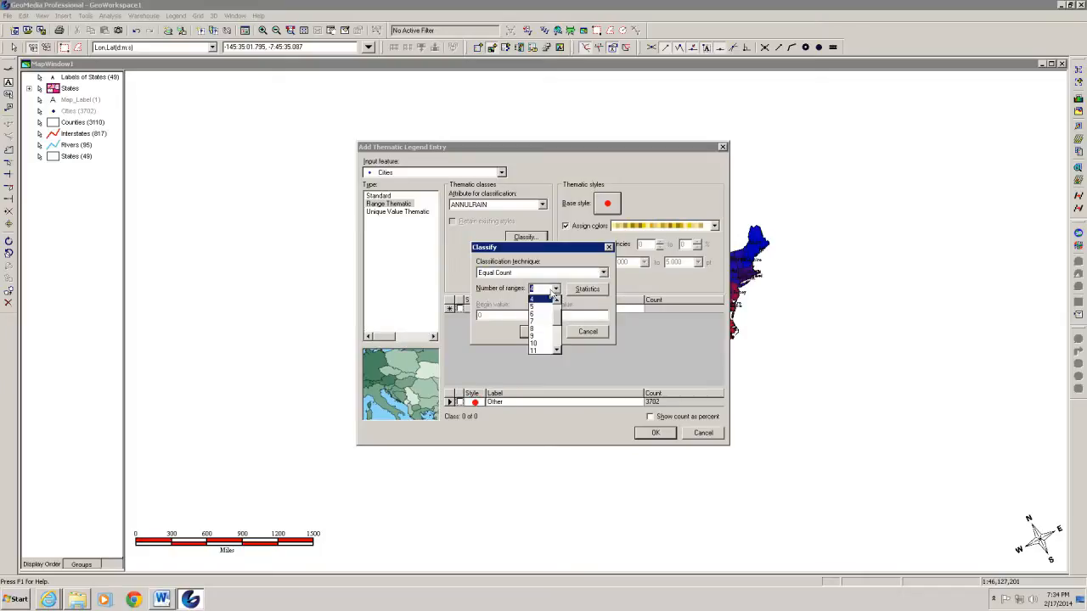
left_click(536, 316)
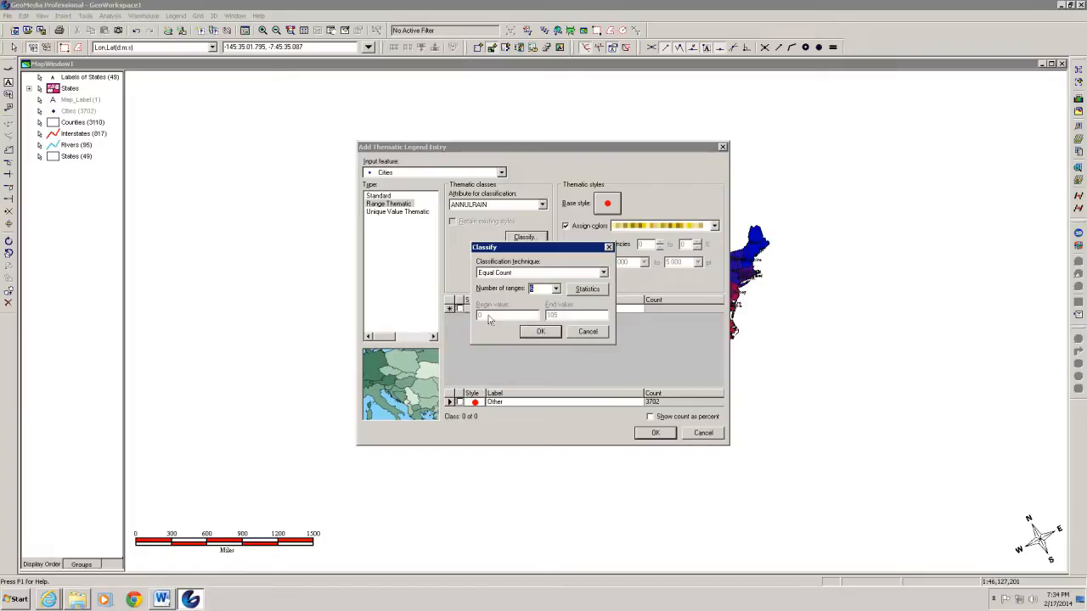
left_click(545, 339)
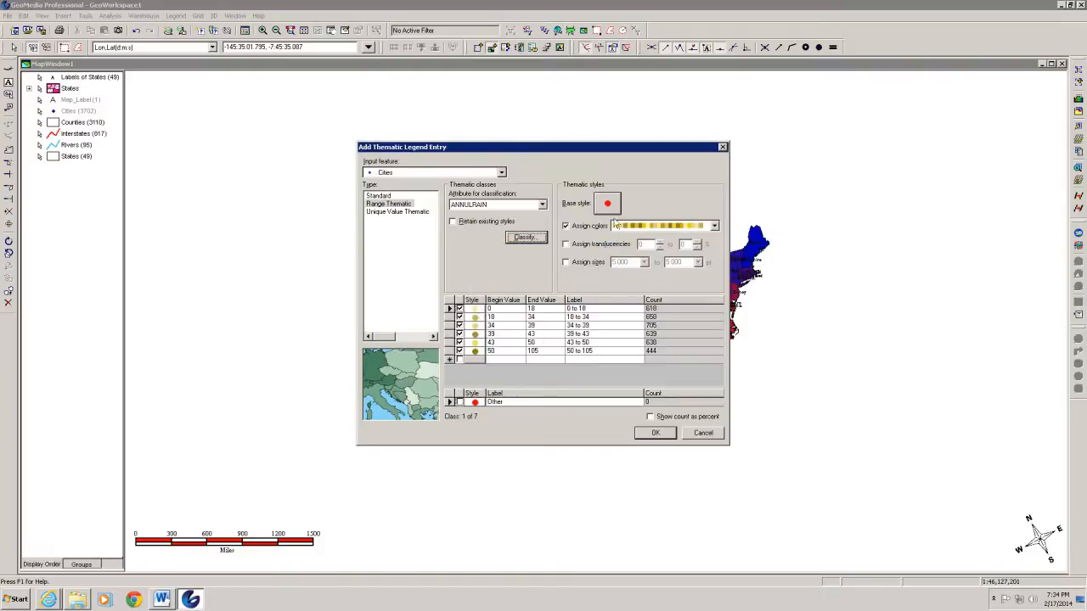
Make the lowest rainfall class a 4-point white dot
double_click(476, 311)
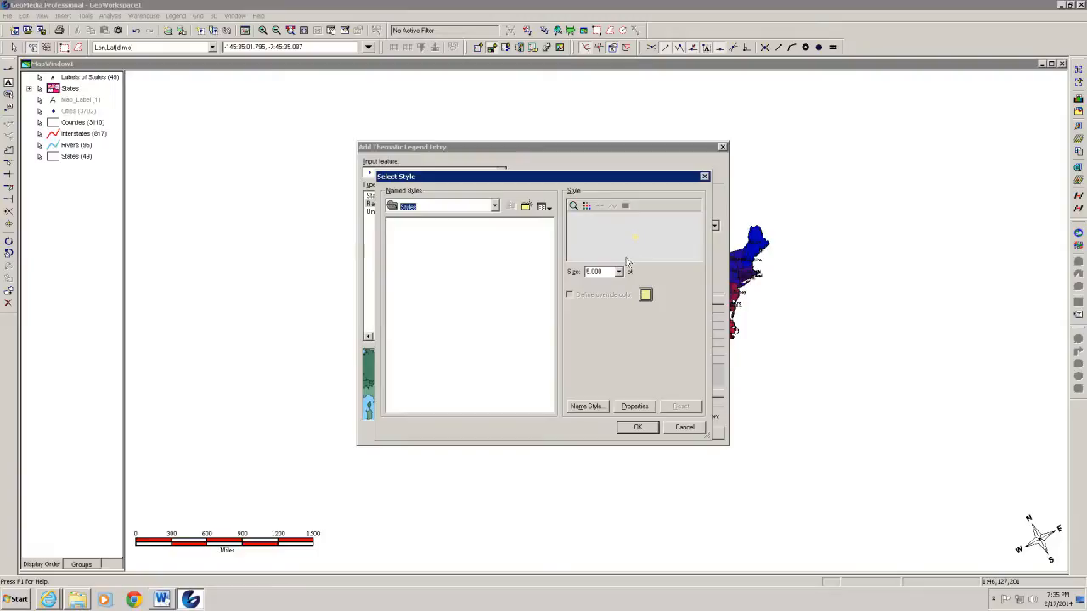
left_click(619, 271)
left_click(620, 287)
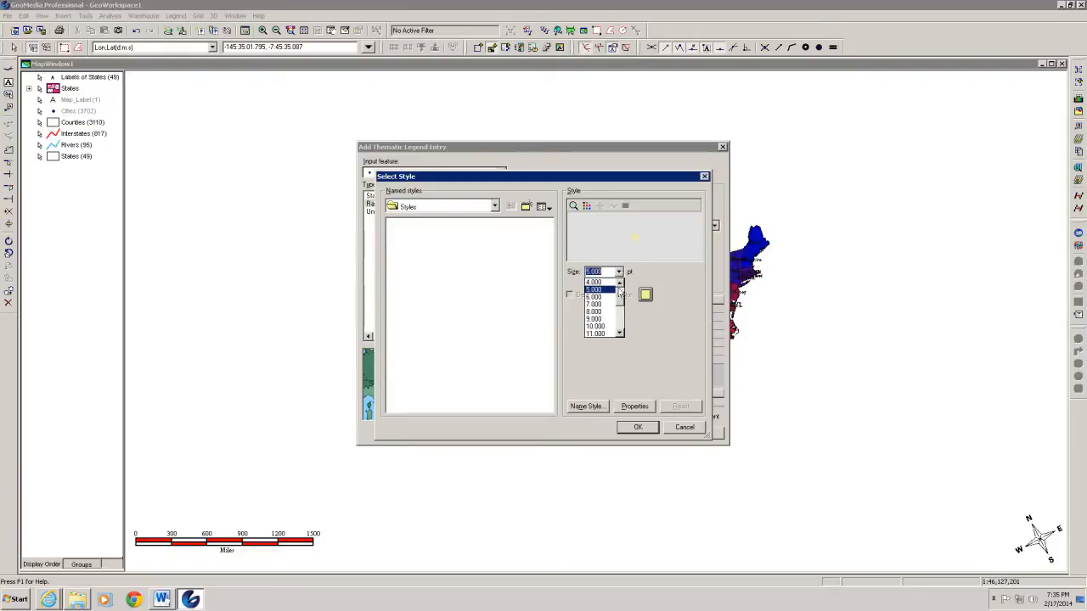
left_click(603, 284)
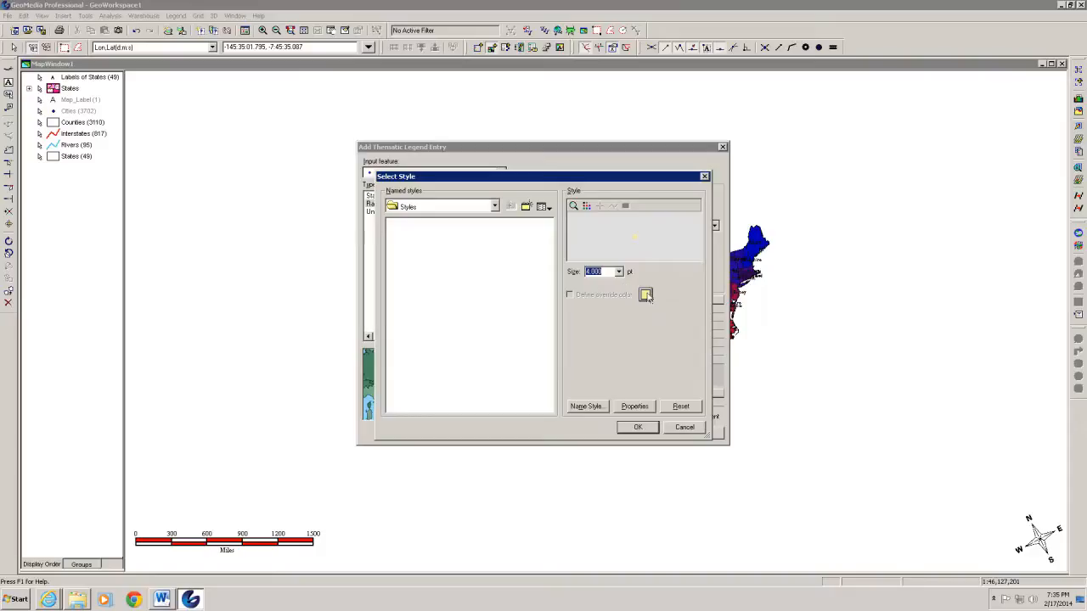
left_click(645, 294)
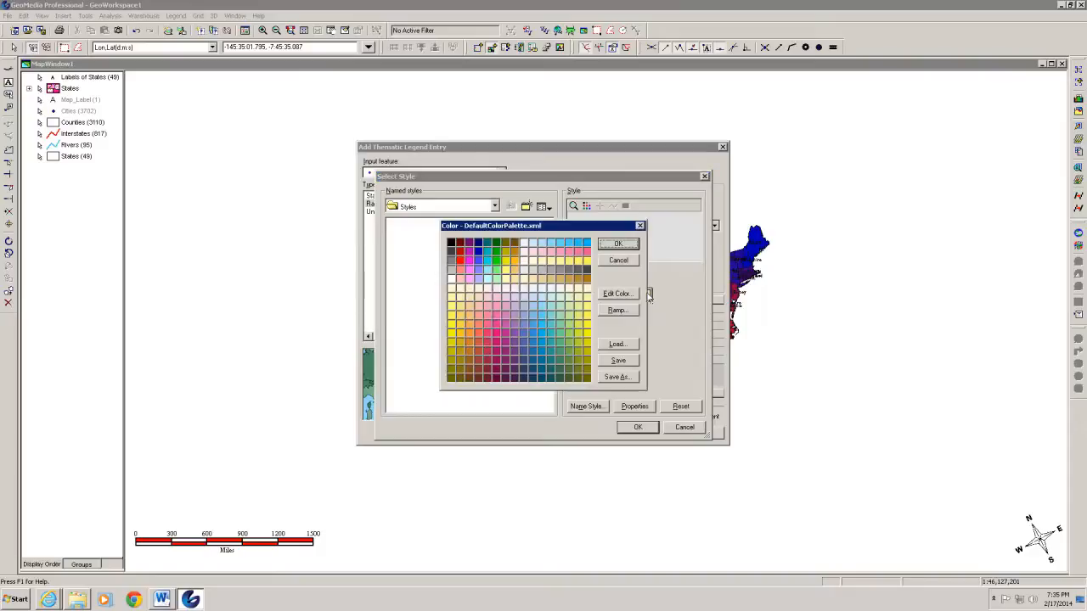
left_click(524, 243)
left_click(619, 245)
left_click(637, 427)
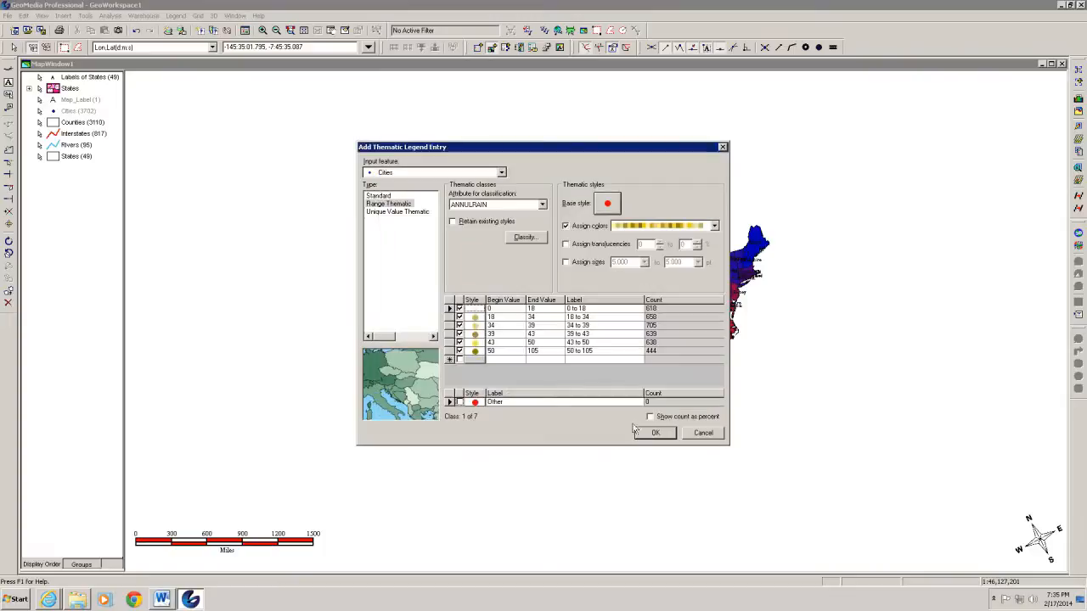
Make the 50–105 rainfall class an 18-point blue dot
double_click(477, 352)
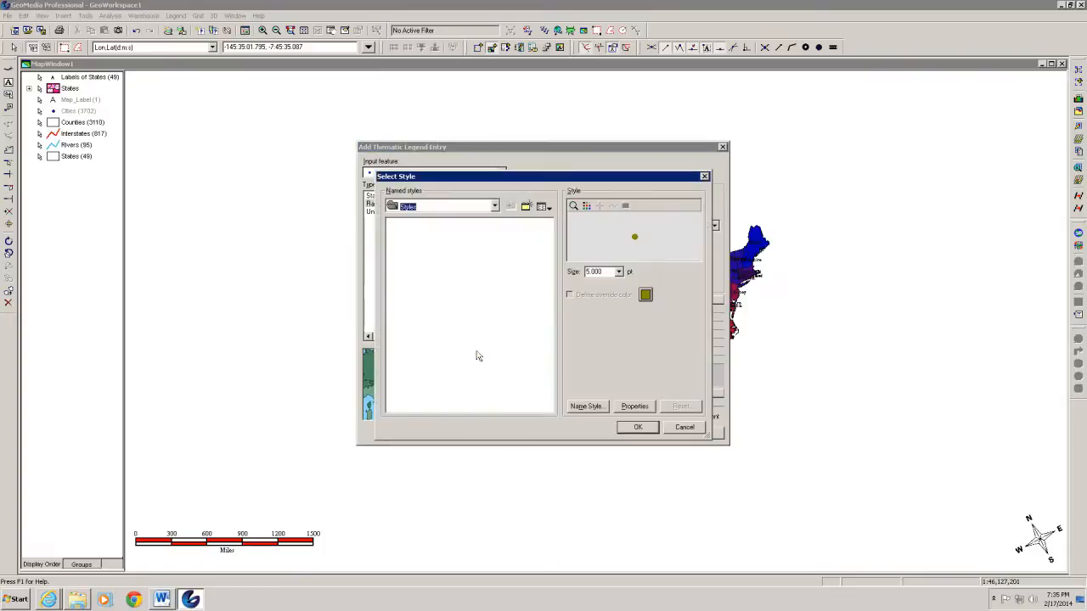
left_click(619, 271)
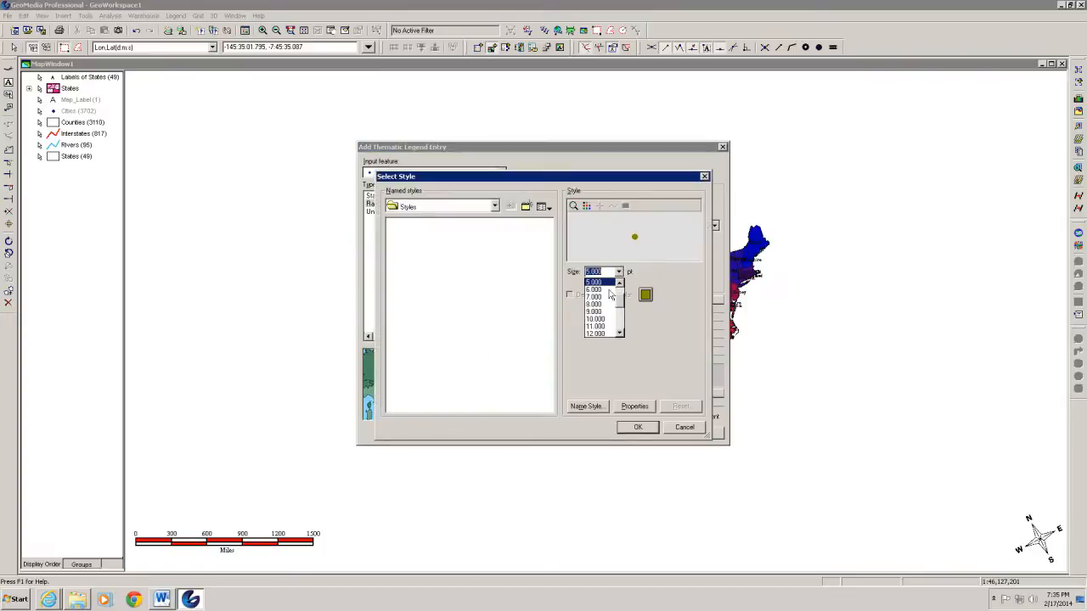
left_click(605, 338)
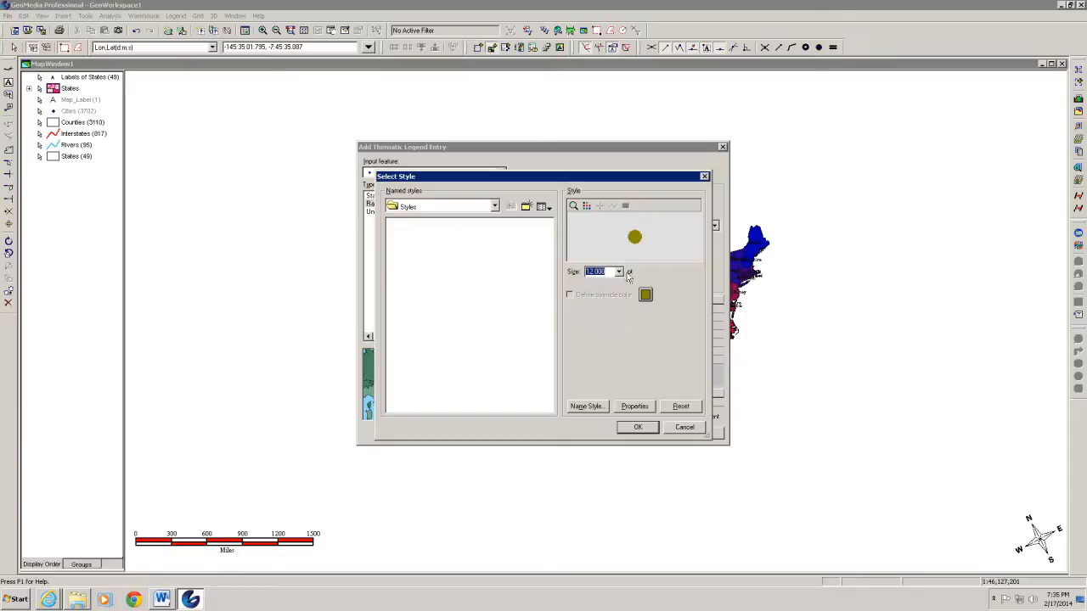
left_click(618, 273)
left_click(600, 304)
left_click(620, 273)
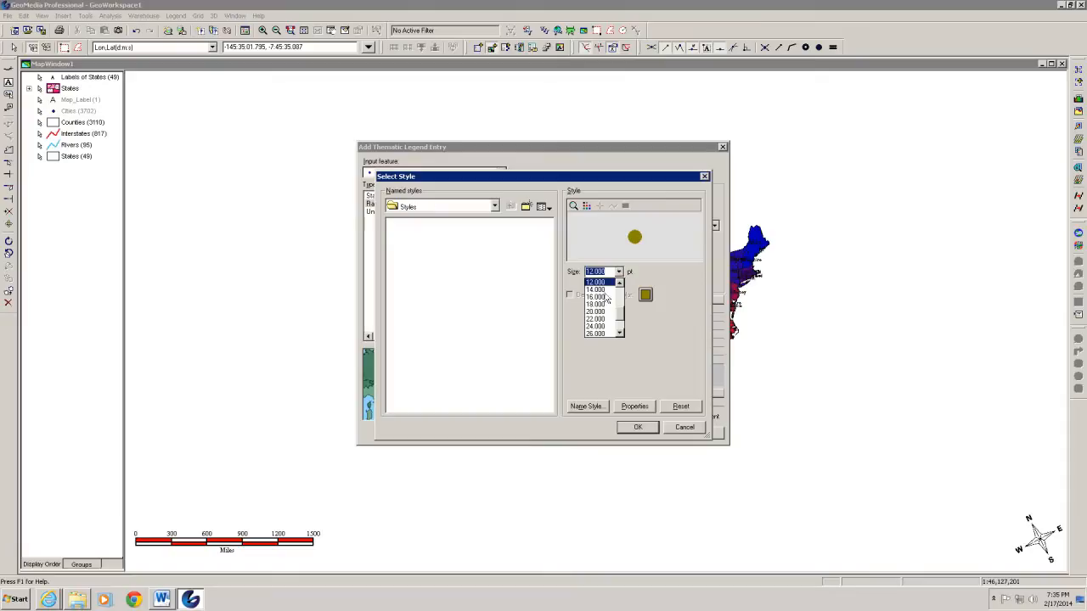
left_click(600, 304)
left_click(645, 295)
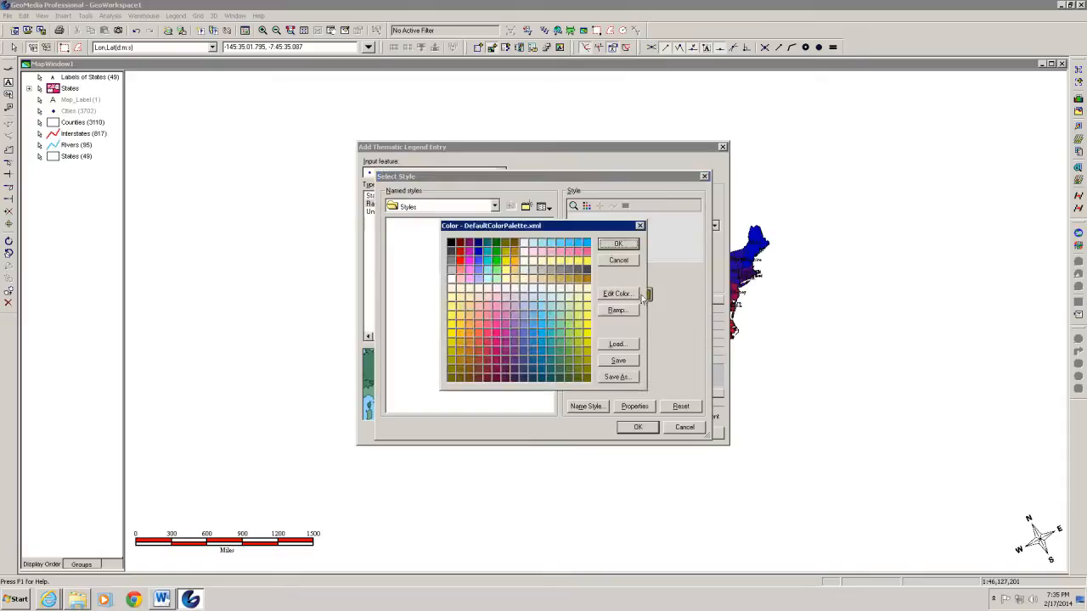
left_click(586, 245)
left_click(612, 247)
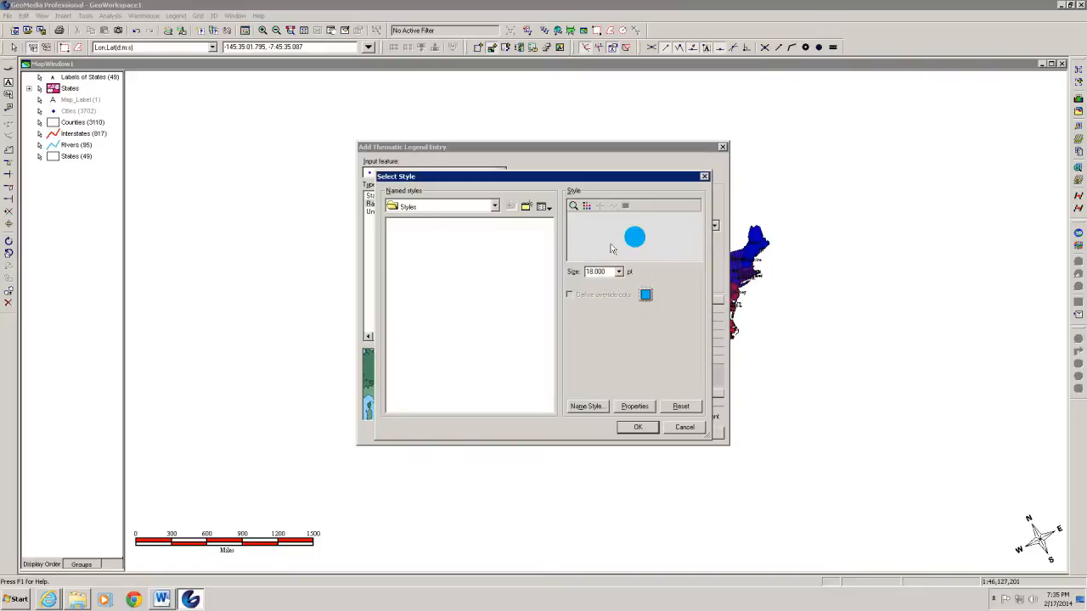
left_click(631, 427)
Ramp the six Cities ANNULRAIN class colours from white to blue and add the entry
right_click(522, 327)
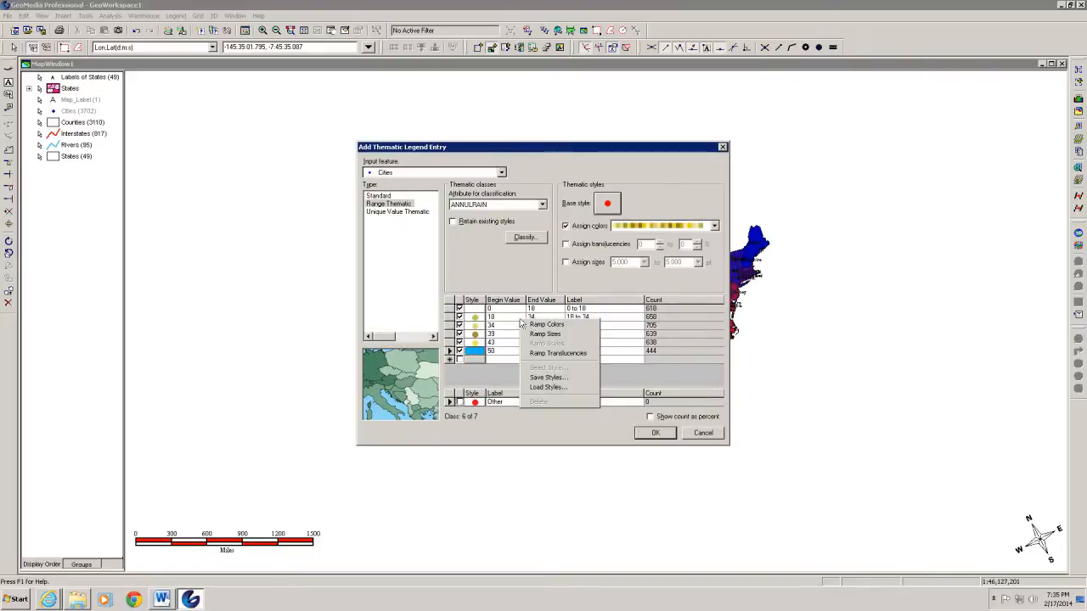
left_click(534, 328)
right_click(532, 330)
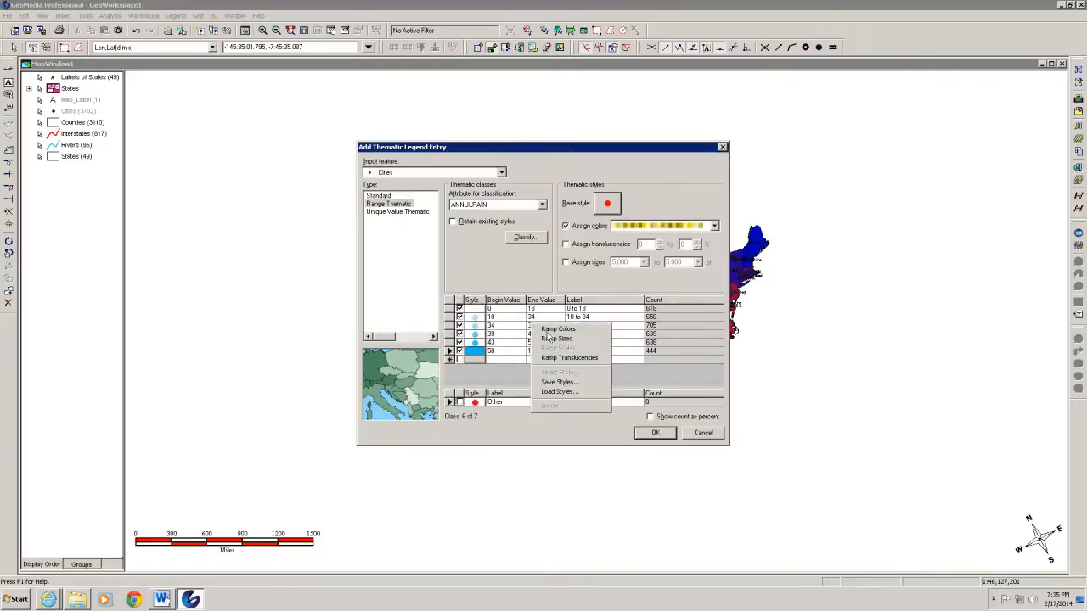
left_click(550, 342)
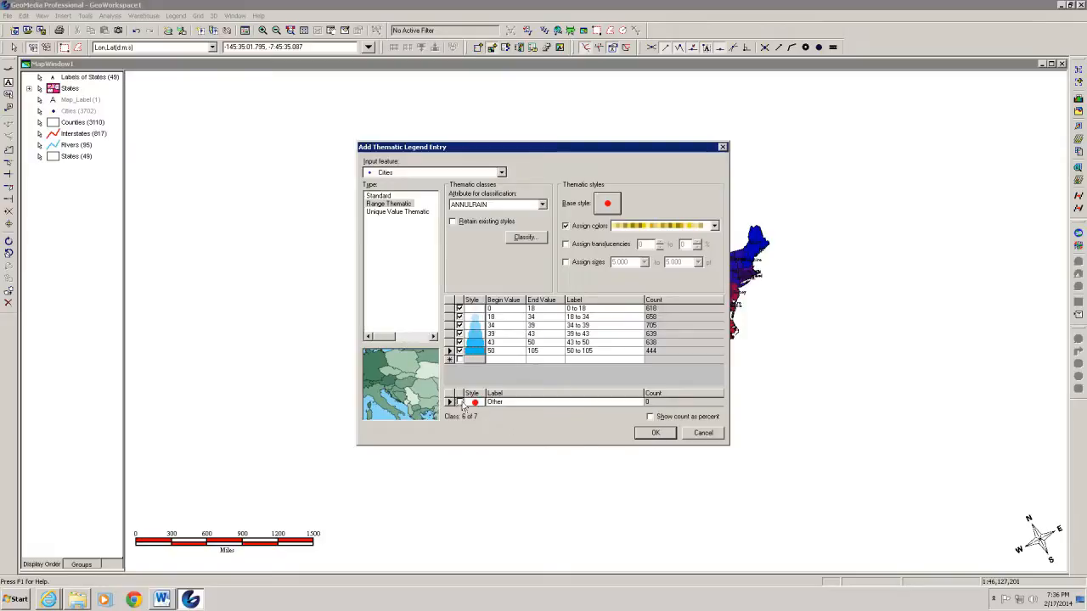
left_click(655, 434)
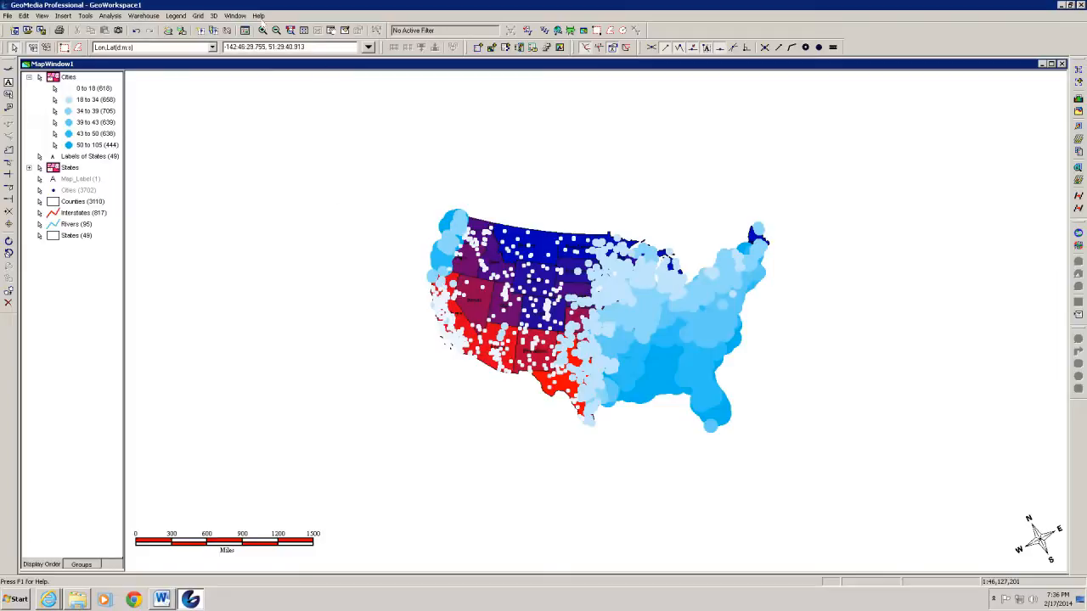
Refresh the layout sheet's map frame to show the rainfall circles, then return to MapWindow1
left_click(235, 17)
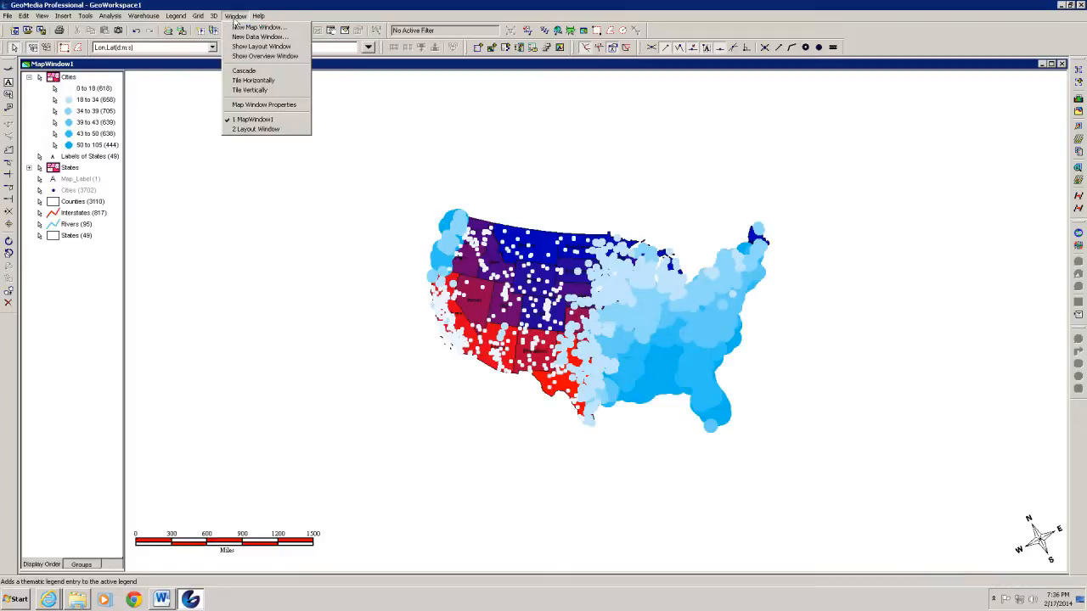
left_click(246, 130)
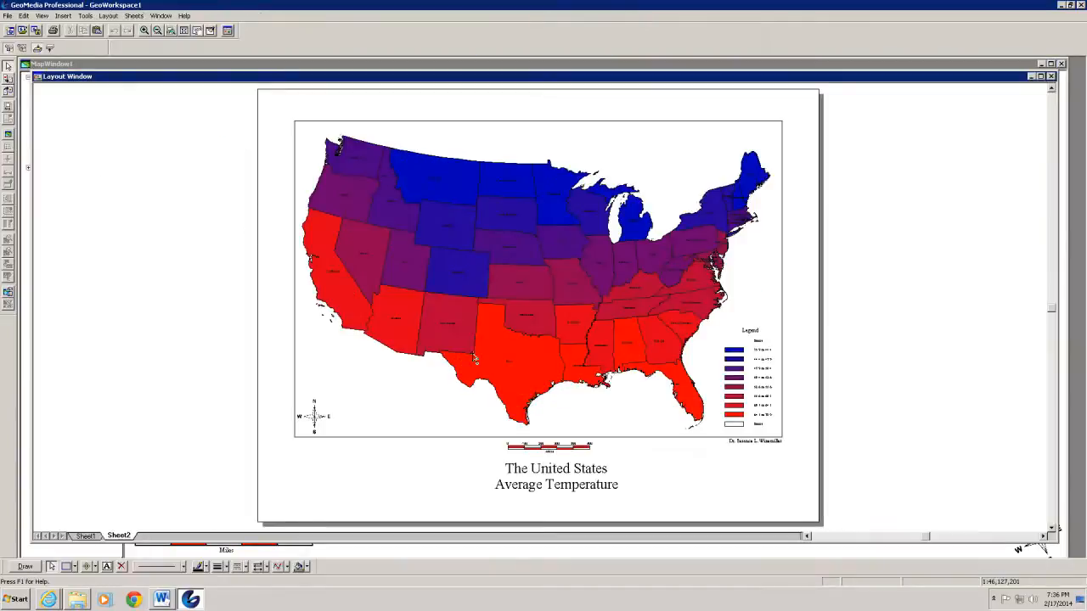
left_click(352, 234)
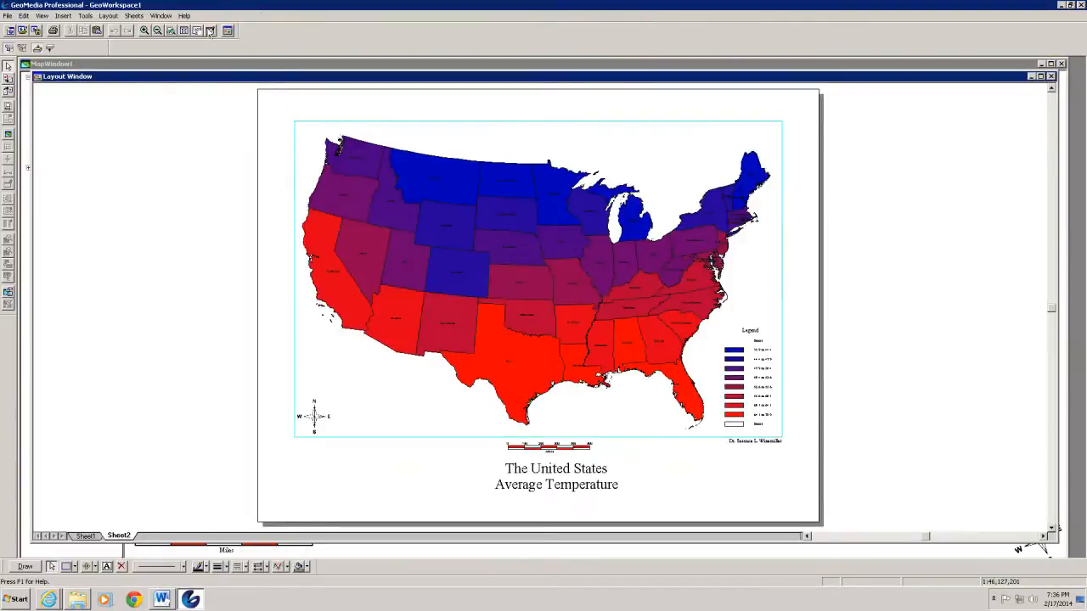
left_click(210, 32)
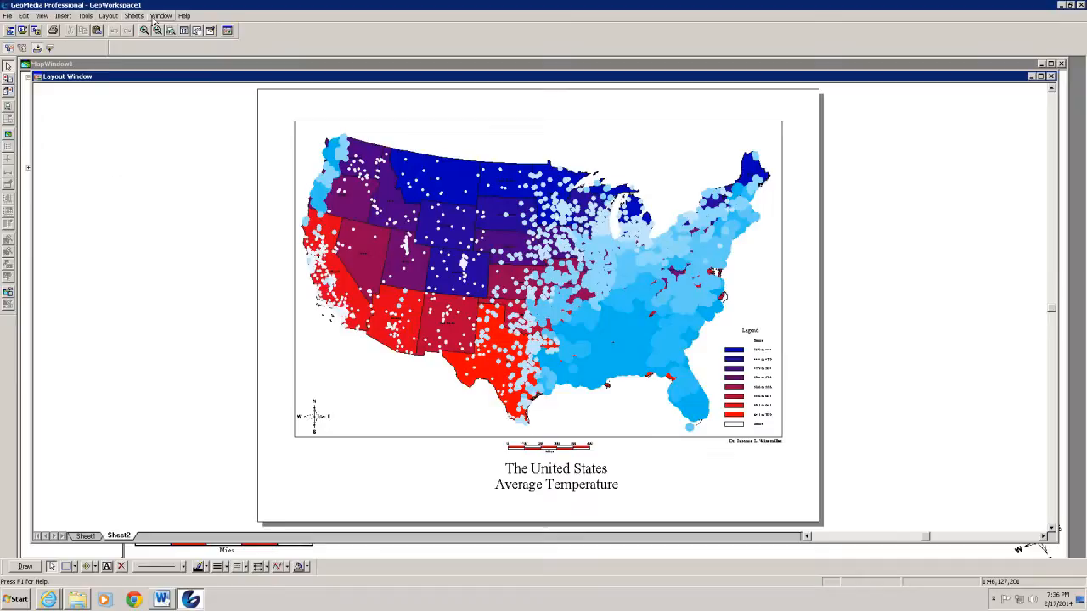
left_click(92, 66)
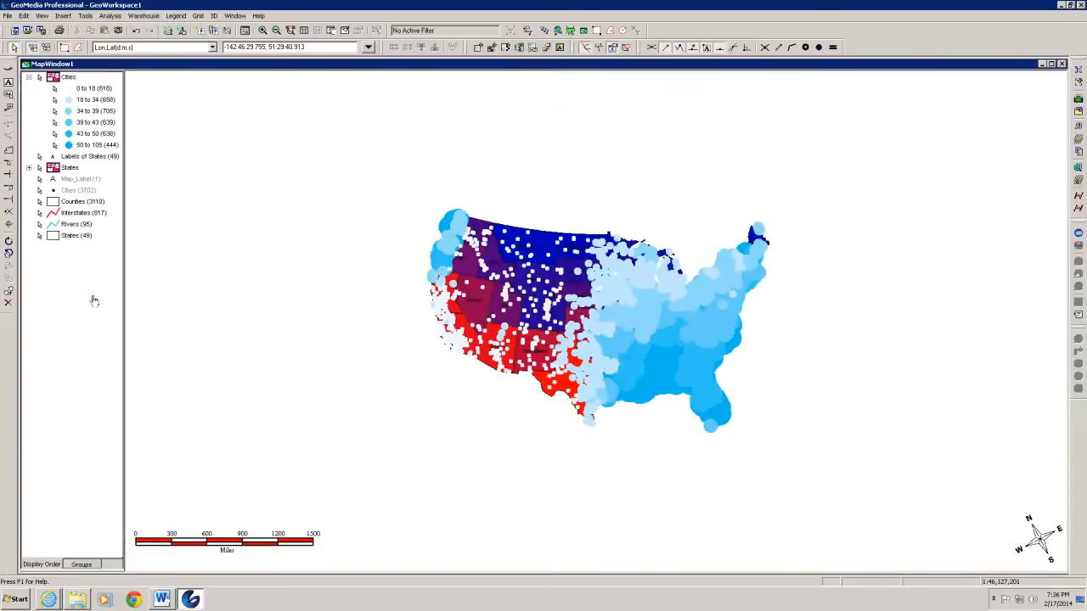
In the Cities legend entry, set the 0–18 class symbol to 3 pt
double_click(53, 77)
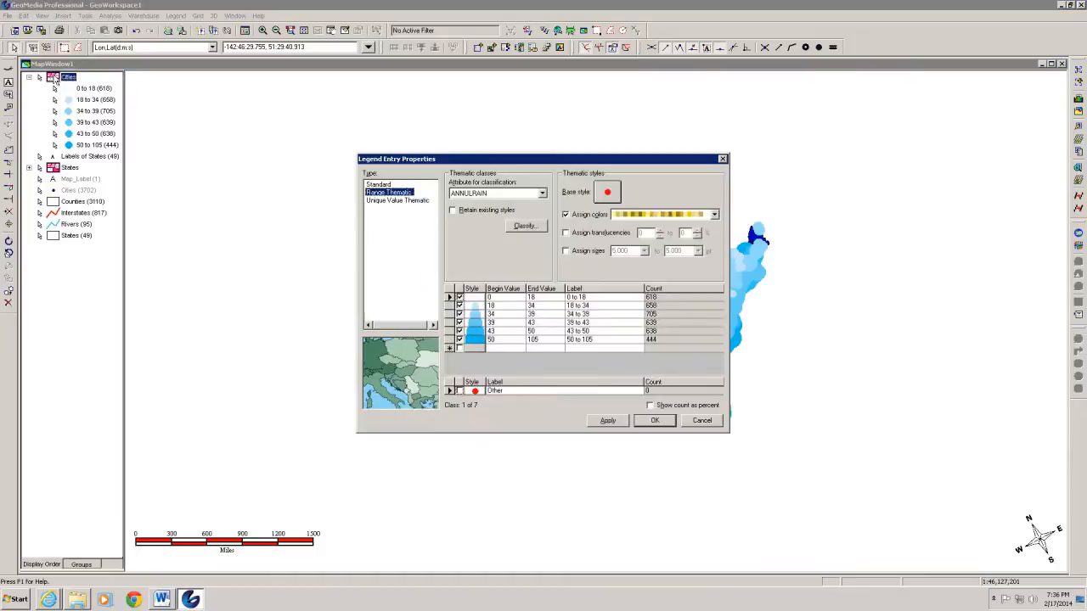
double_click(475, 298)
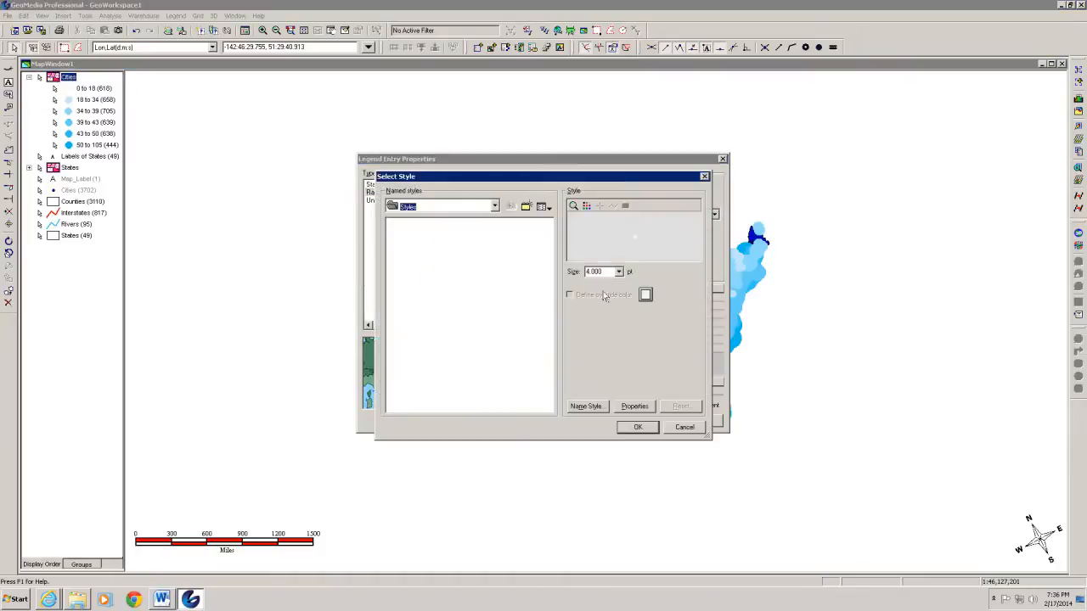
left_click(619, 272)
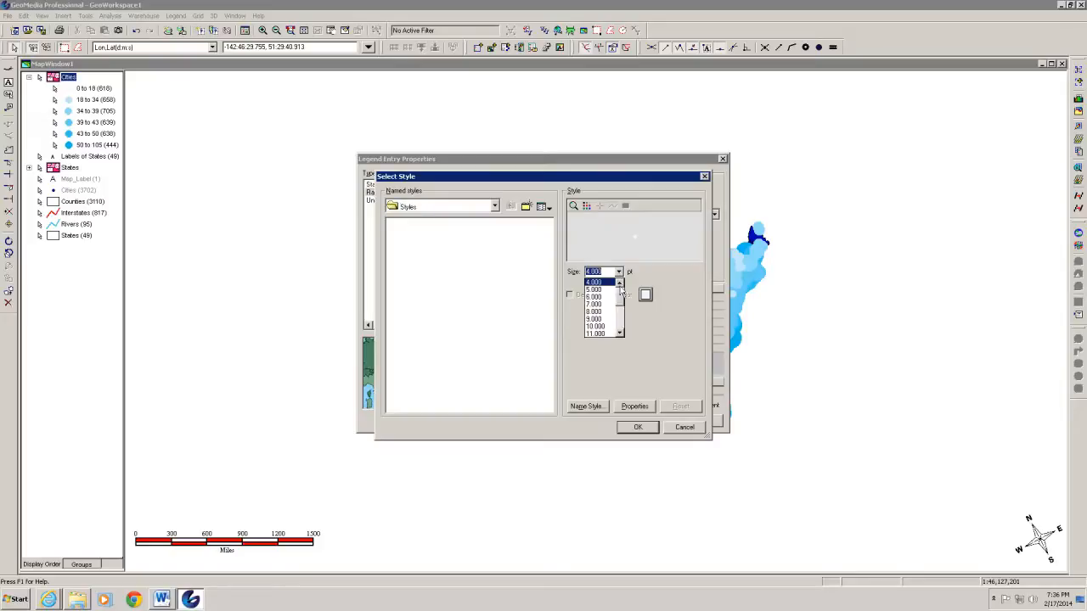
left_click(619, 283)
left_click(595, 281)
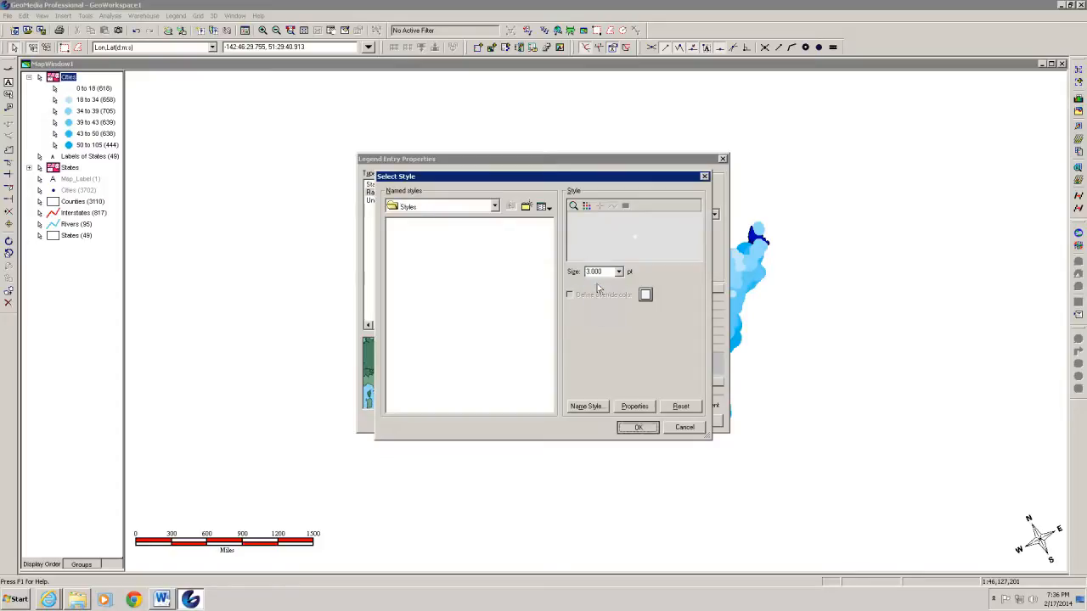
left_click(639, 428)
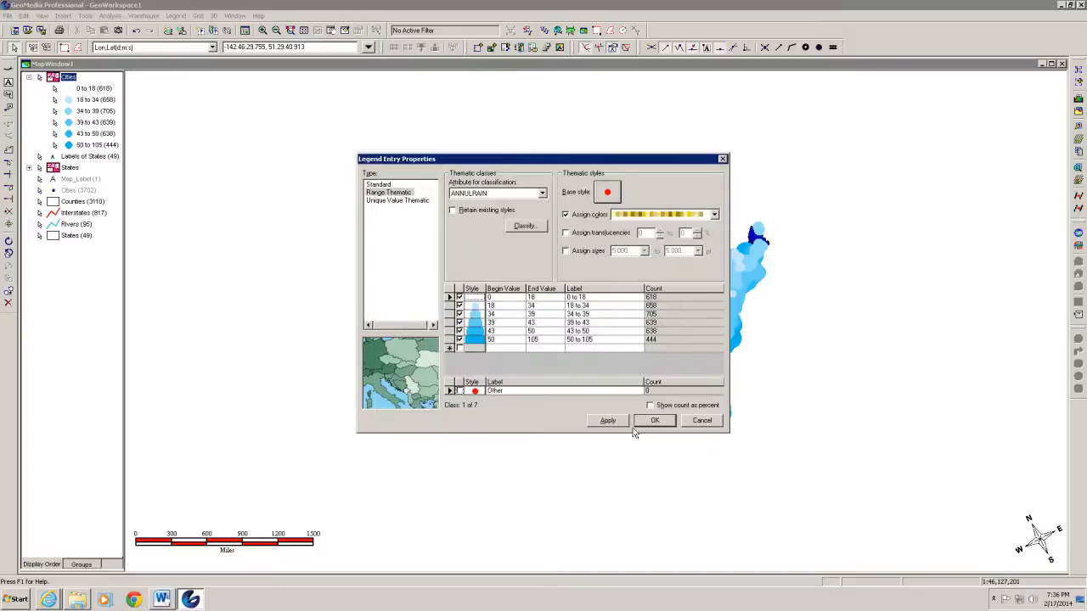
Set the 50–105 class symbol to 9 pt, ramp sizes across classes, and apply
double_click(470, 340)
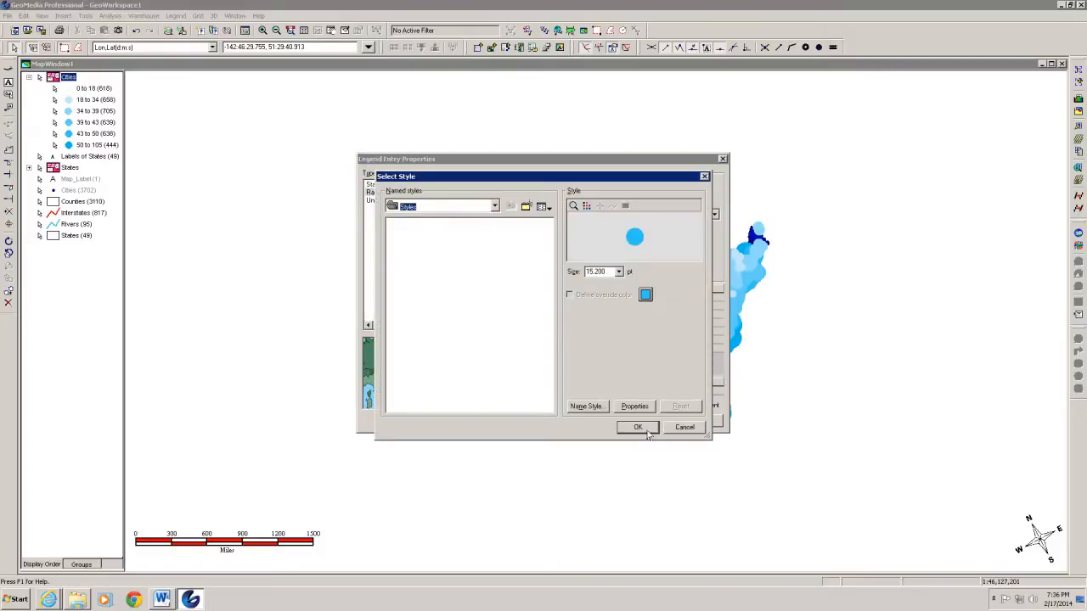
left_click(681, 429)
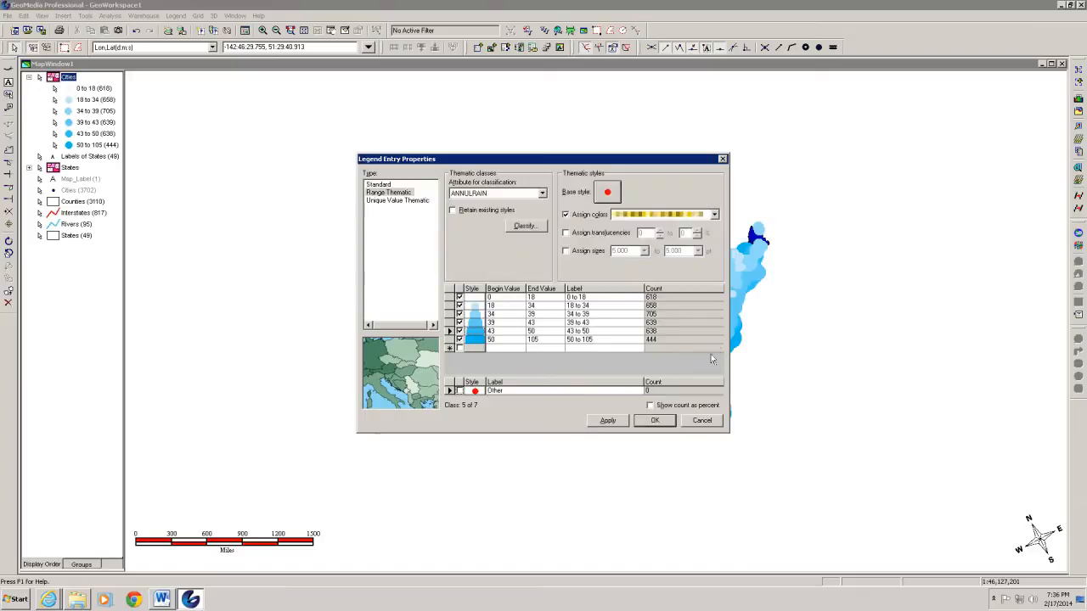
double_click(478, 339)
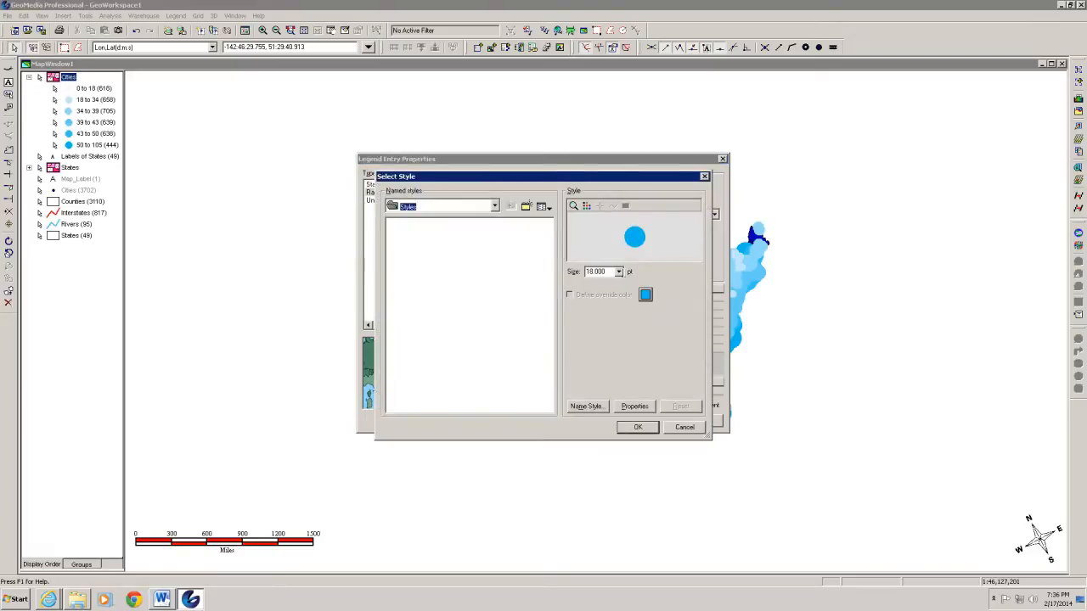
left_click(621, 272)
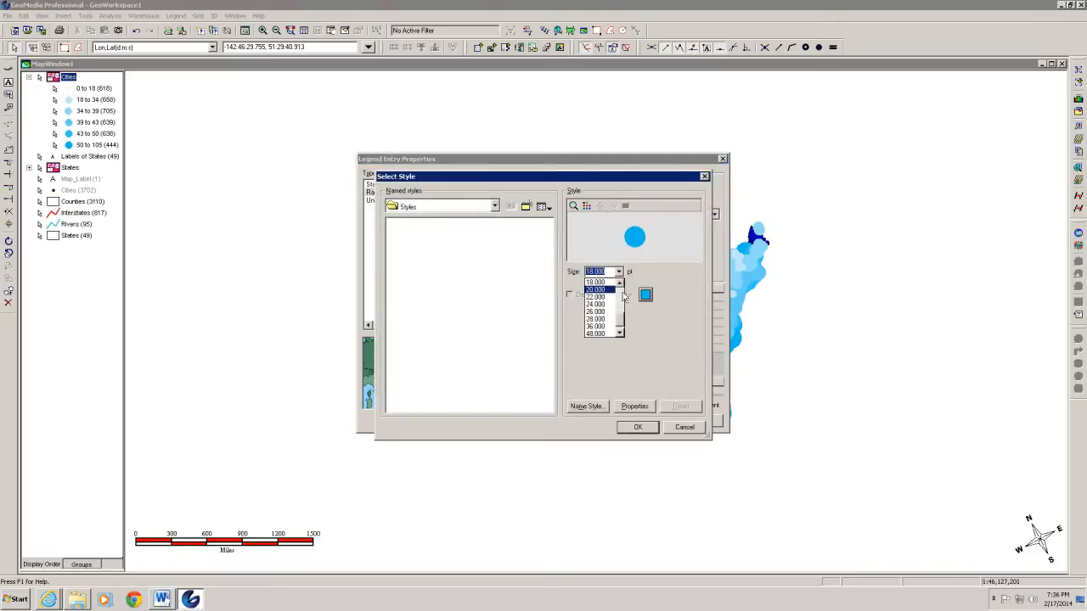
scroll(624, 295, "up", 5)
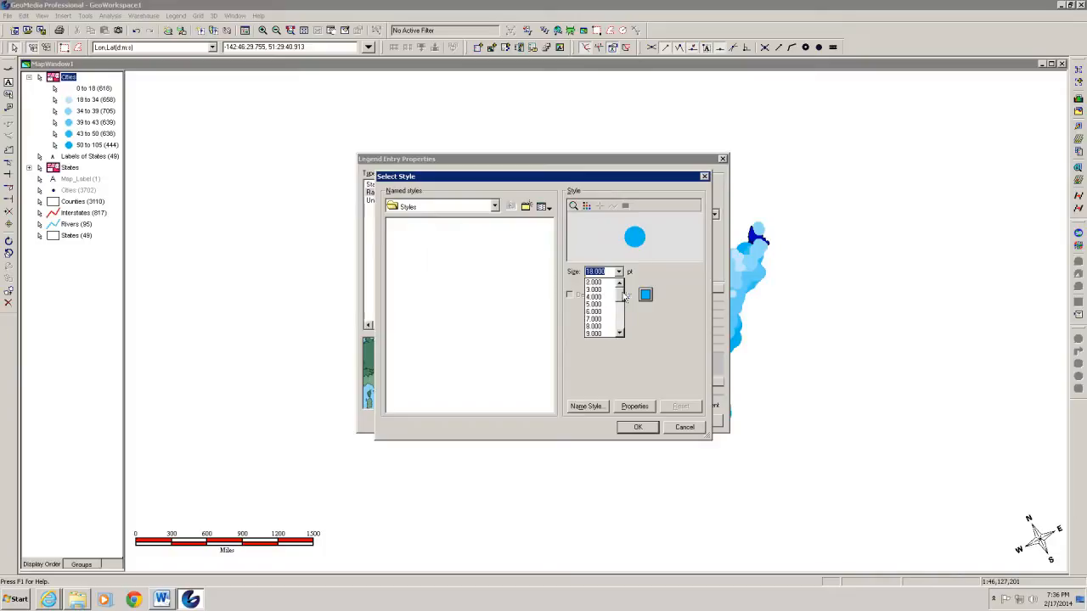
left_click(597, 334)
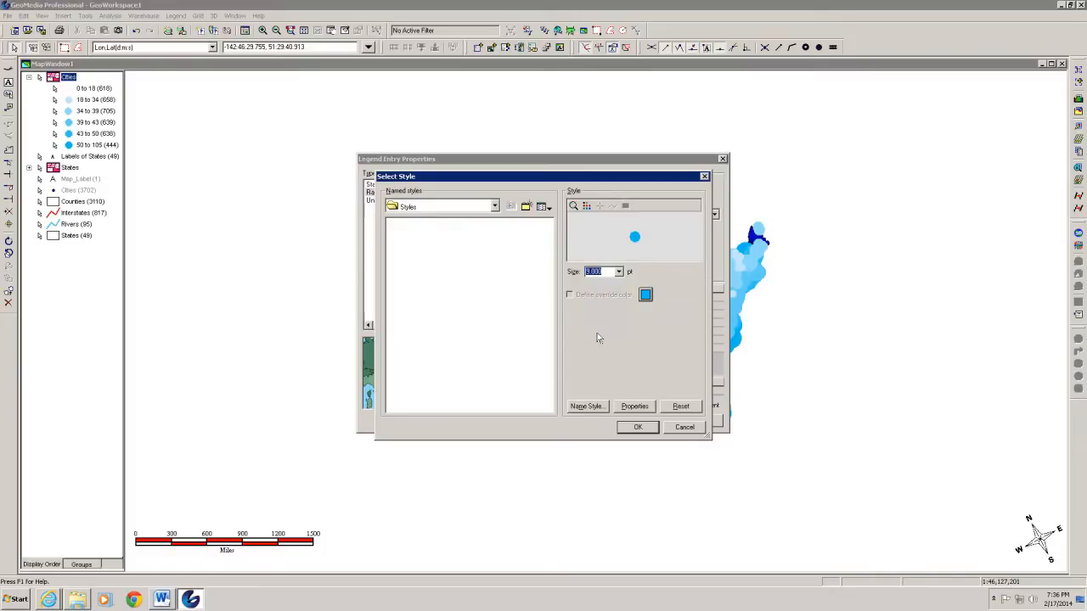
left_click(637, 427)
right_click(544, 321)
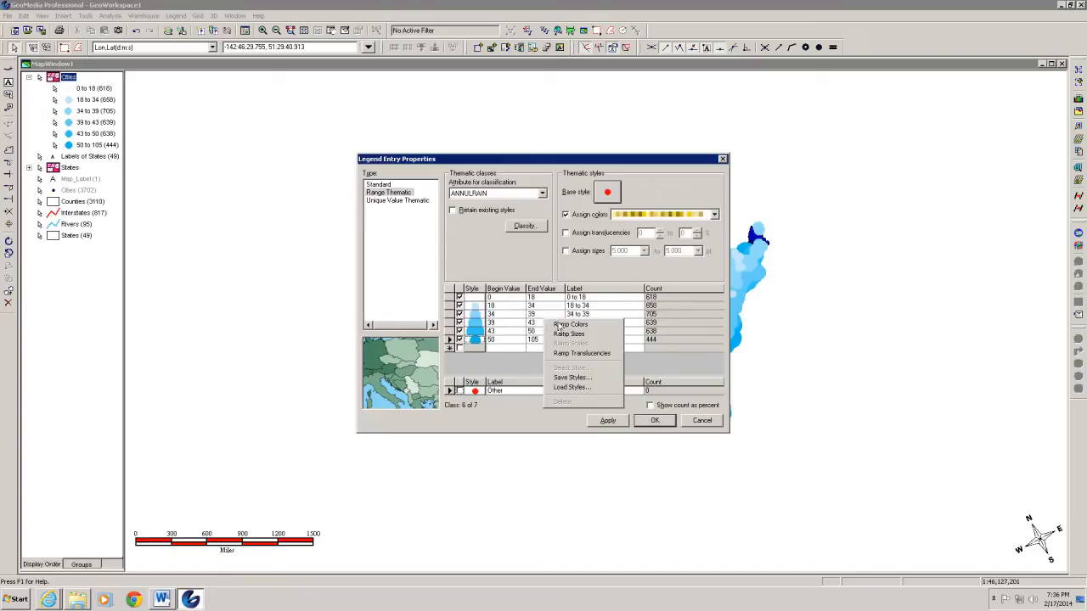
left_click(568, 334)
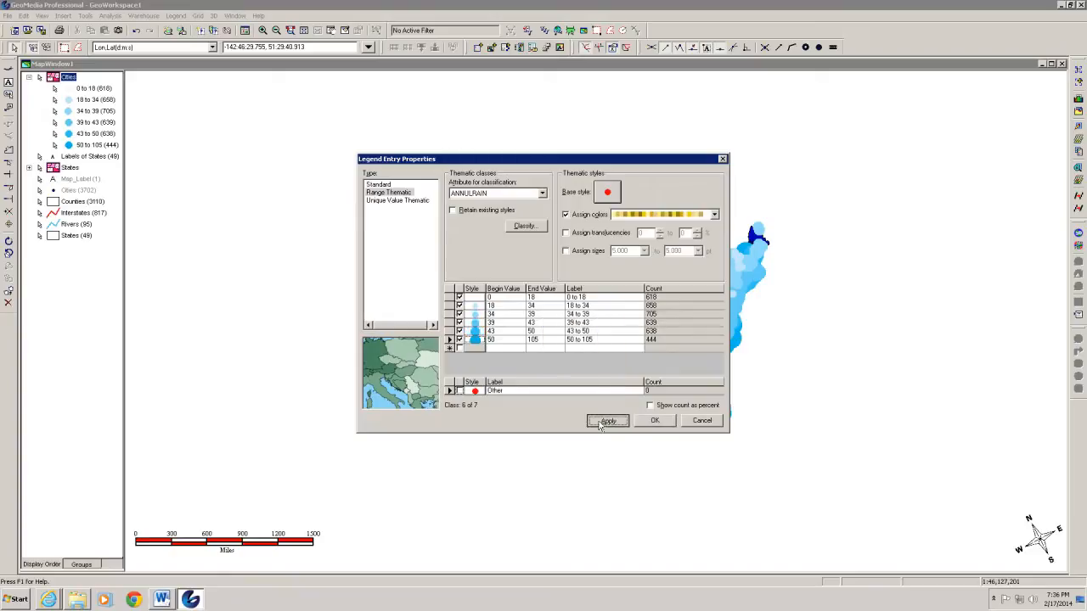
left_click(606, 421)
left_click(648, 423)
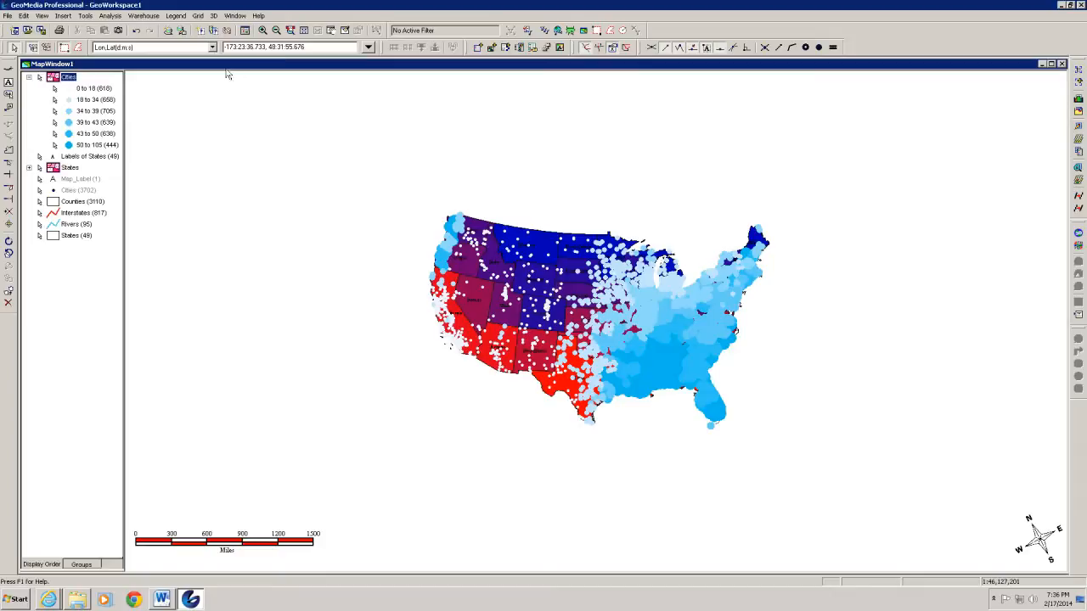
Redraw the layout sheet's map frame with the resized, graduated city rainfall dots
left_click(234, 16)
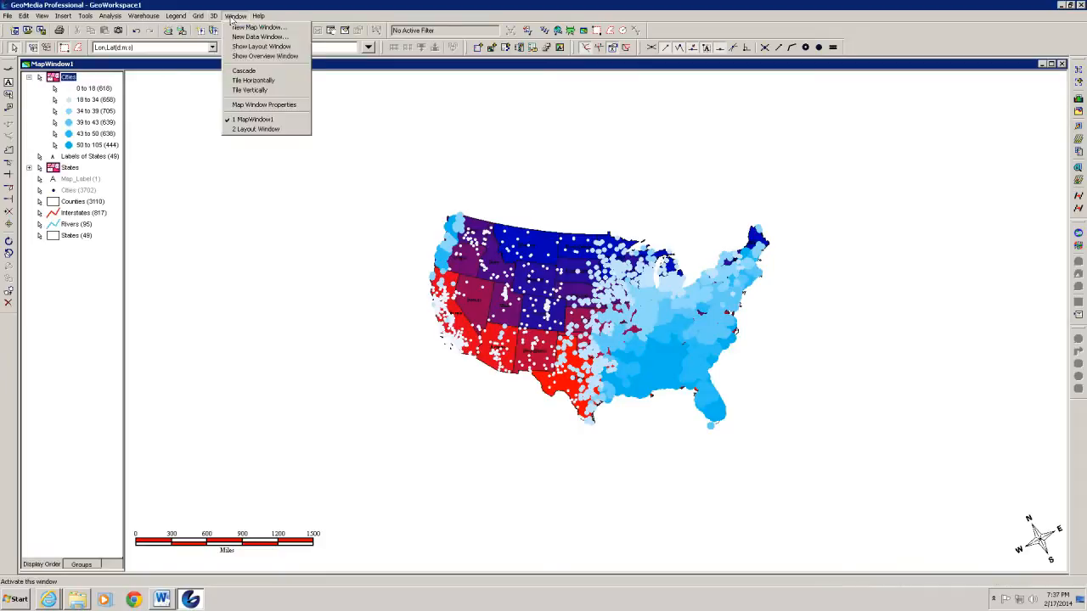
left_click(242, 131)
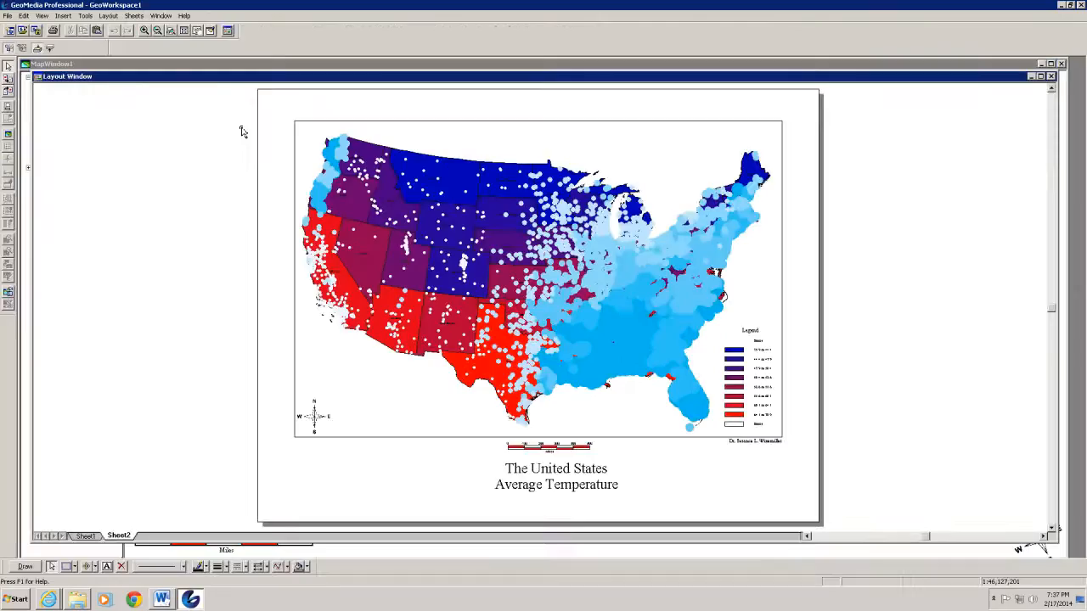
left_click(215, 32)
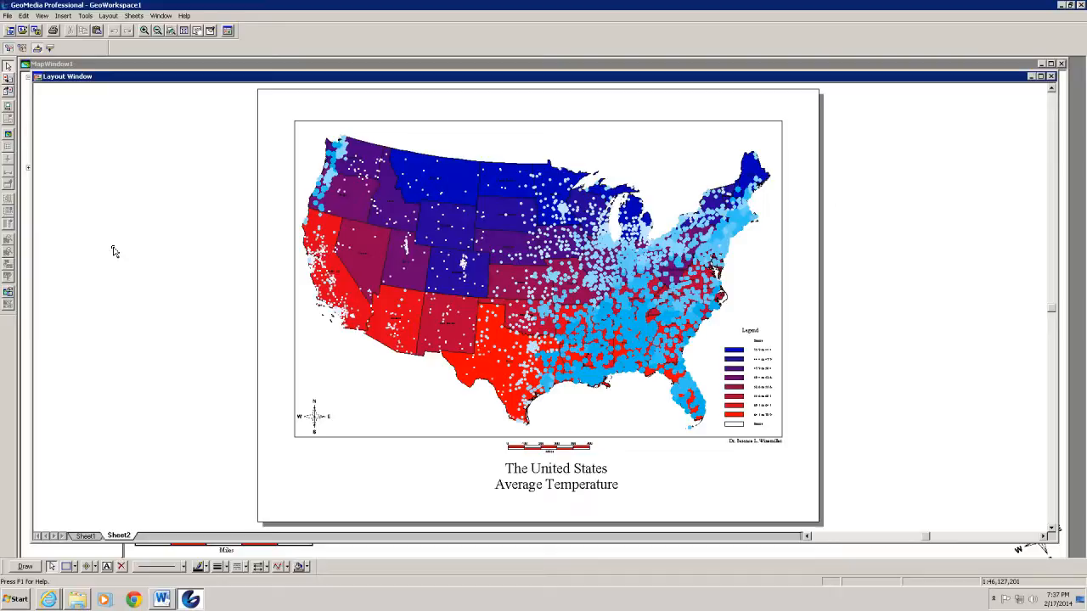
Set the title words 'Average Temperature' to 14 pt
left_click(534, 492)
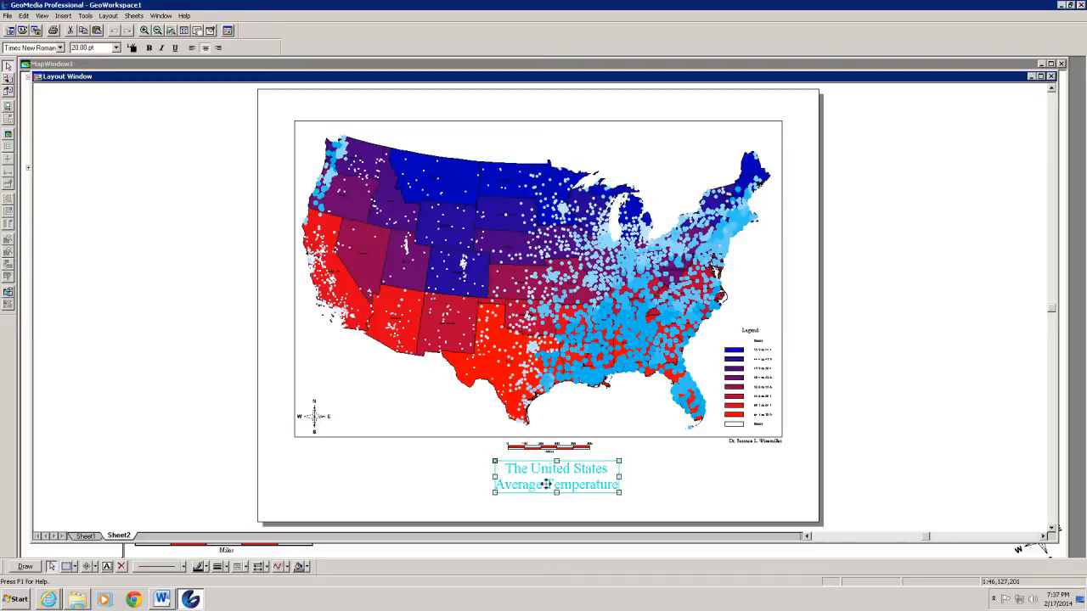
double_click(547, 484)
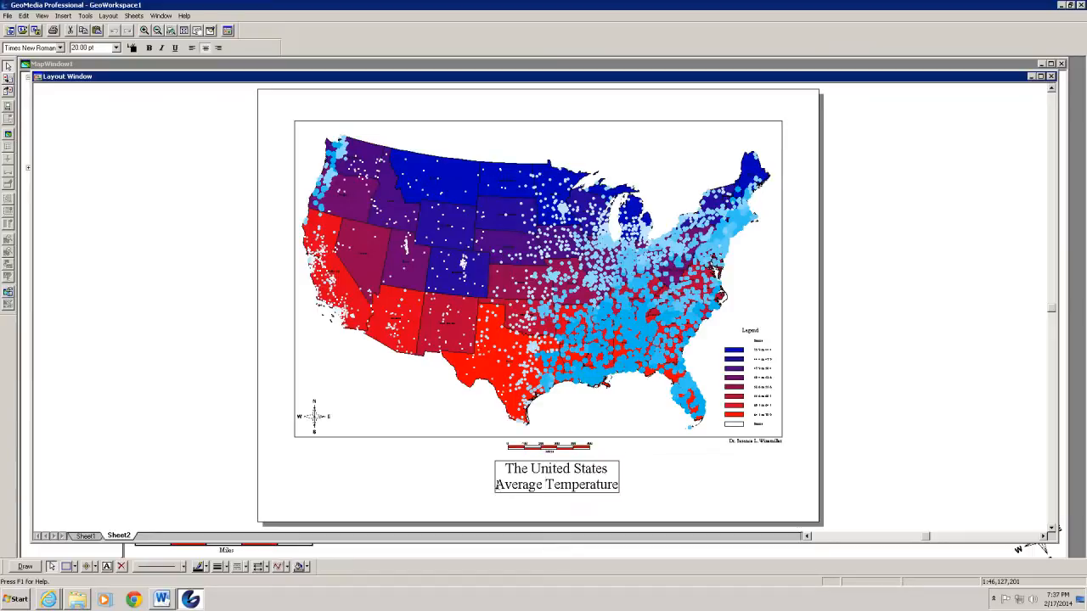
left_click_drag(497, 484, 637, 493)
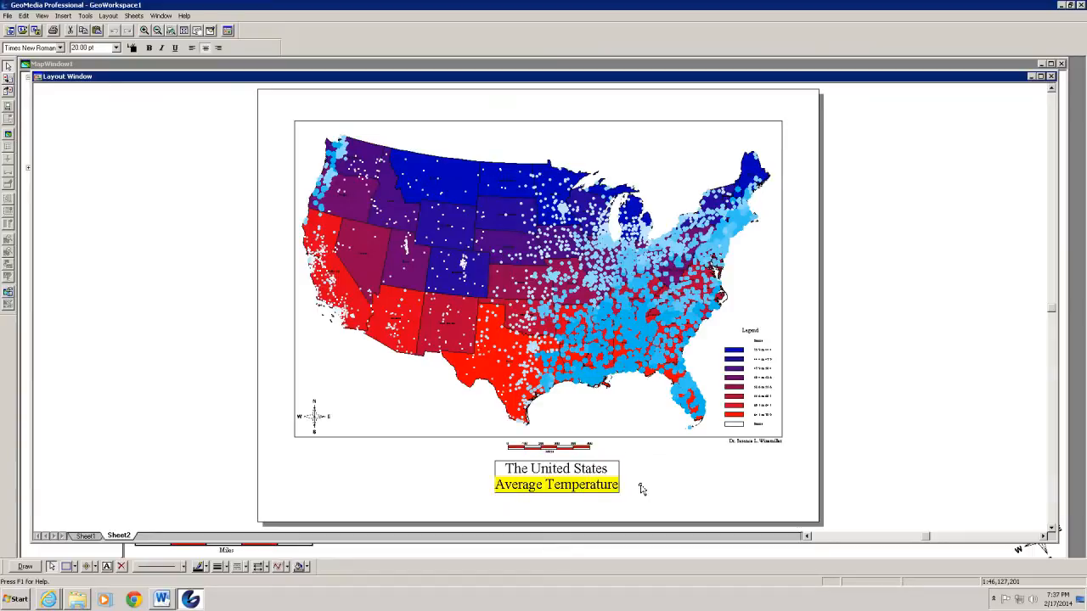
left_click(116, 48)
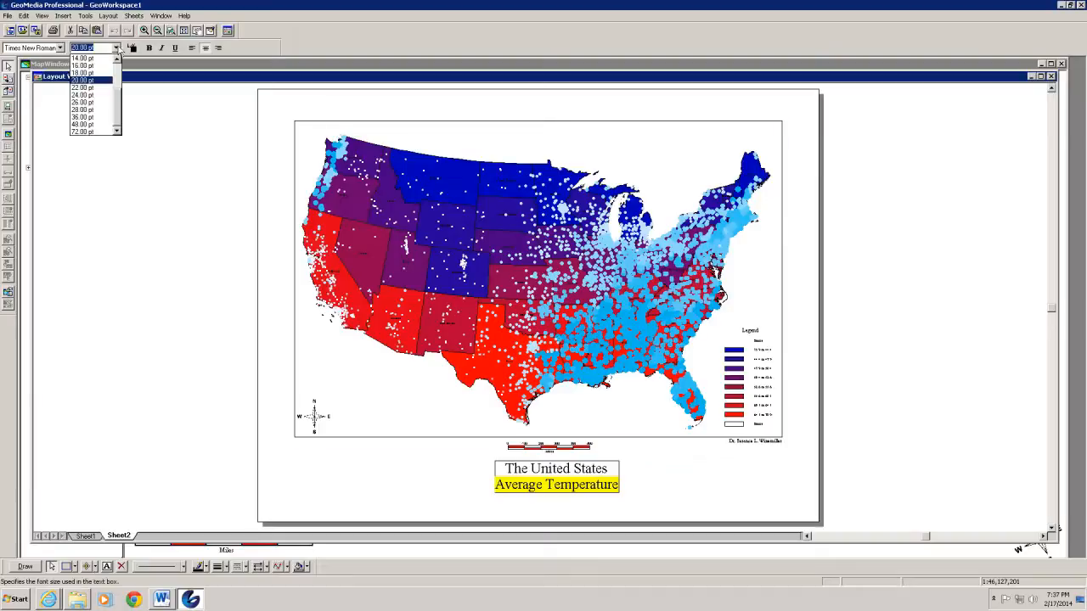
left_click(119, 108)
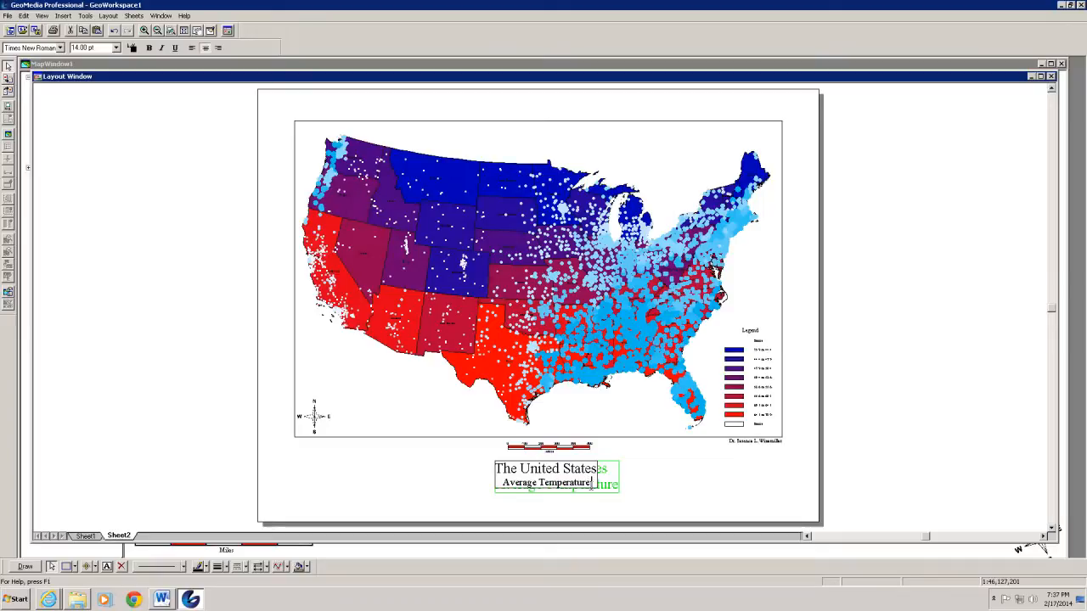
Append ' and Rainfall by City' to the title's second line
type("and")
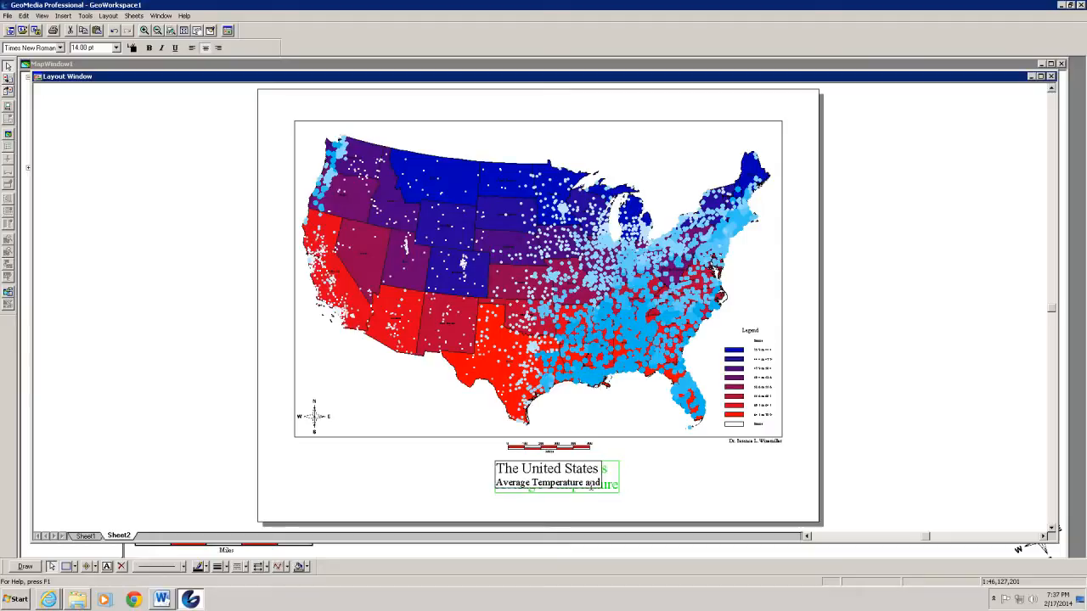
type(" Rain")
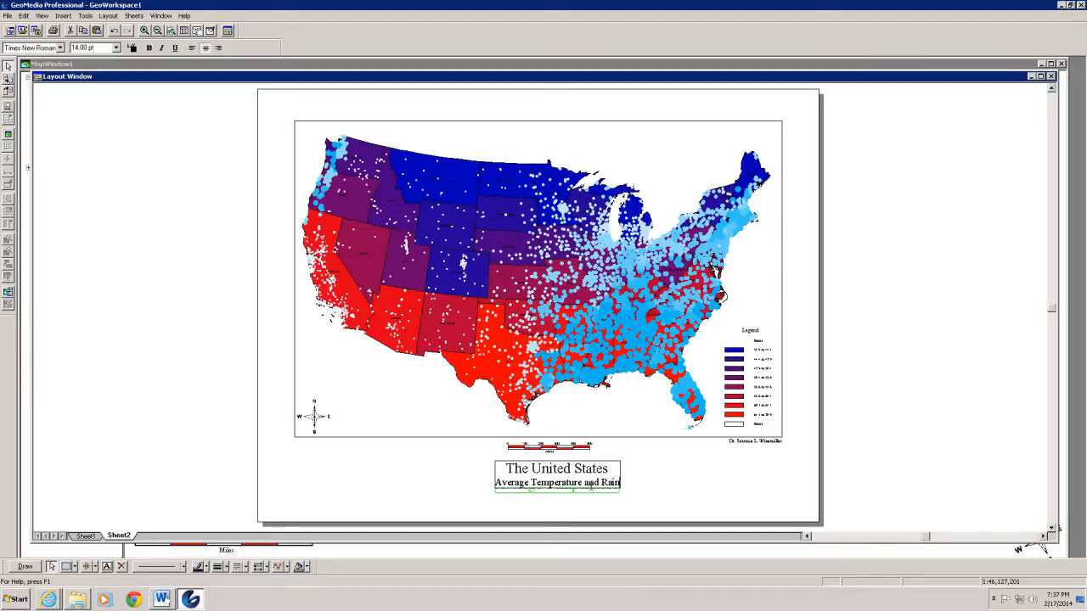
type("fall by")
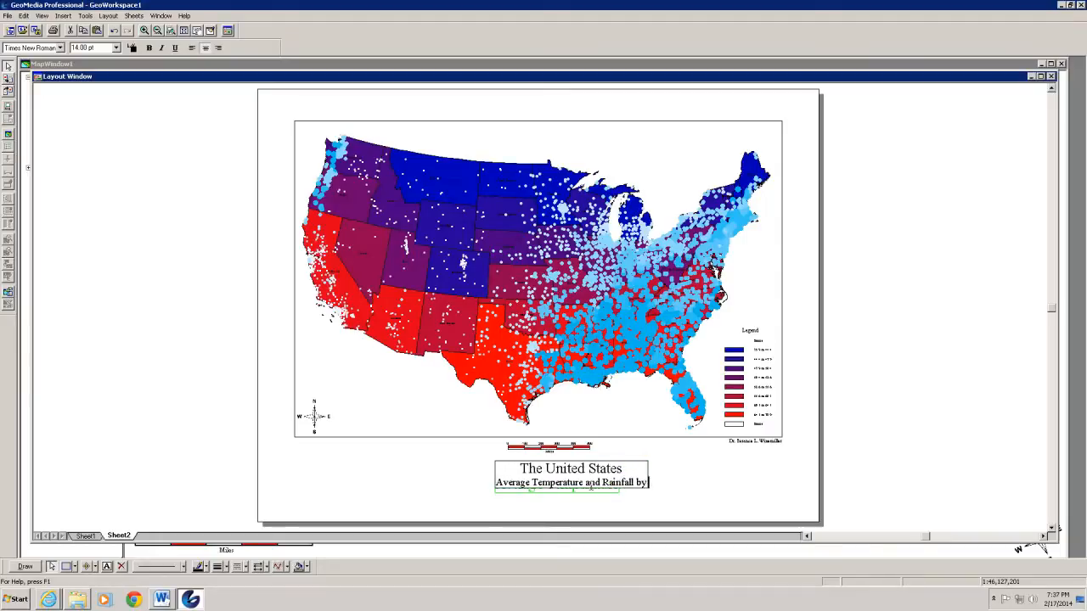
type(" City")
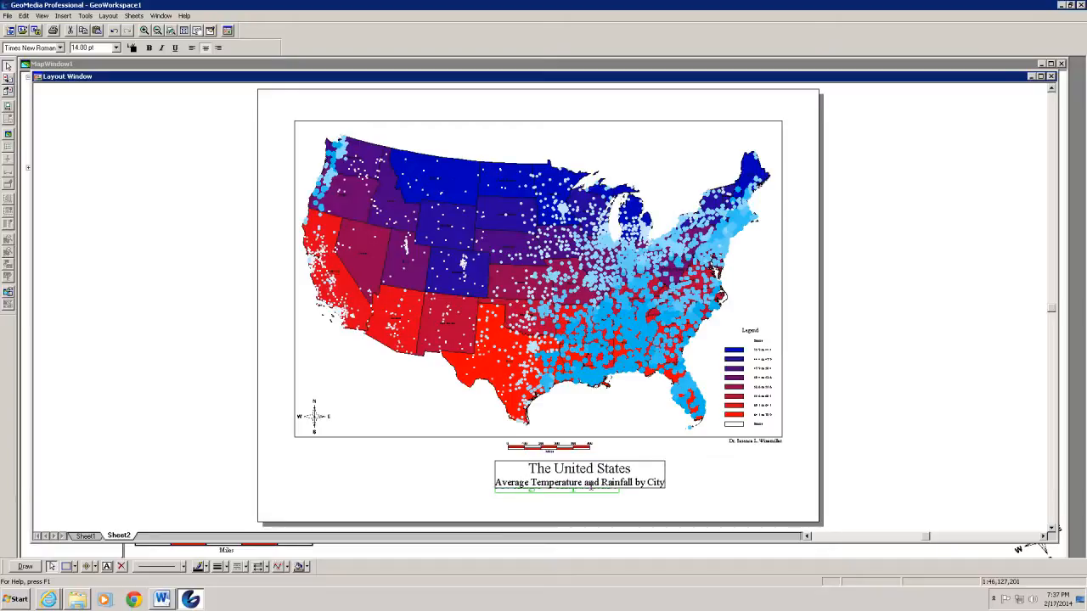
left_click(459, 510)
left_click(553, 481)
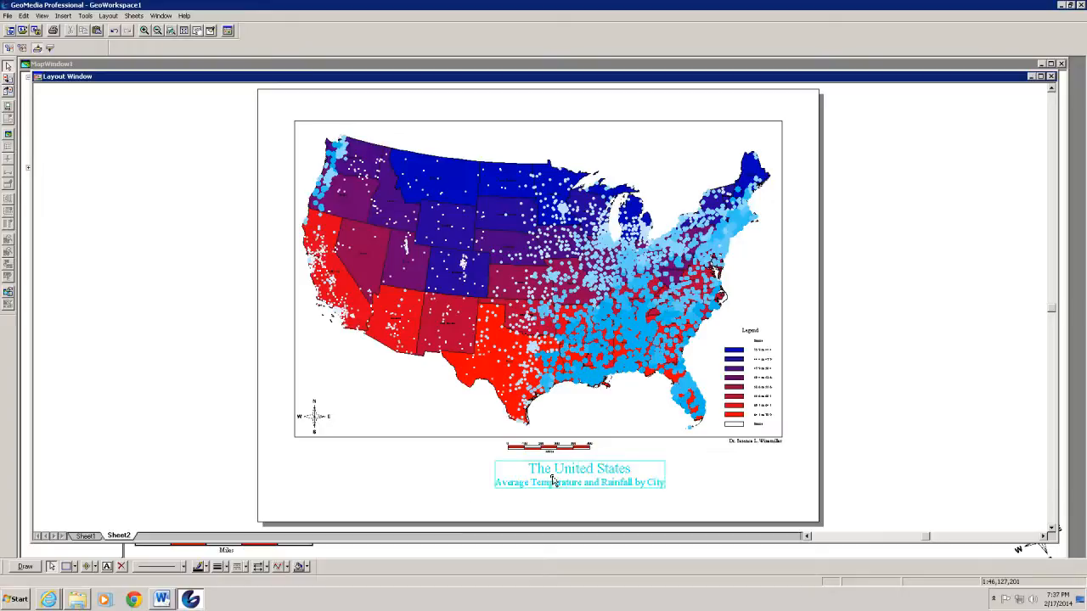
left_click(553, 480)
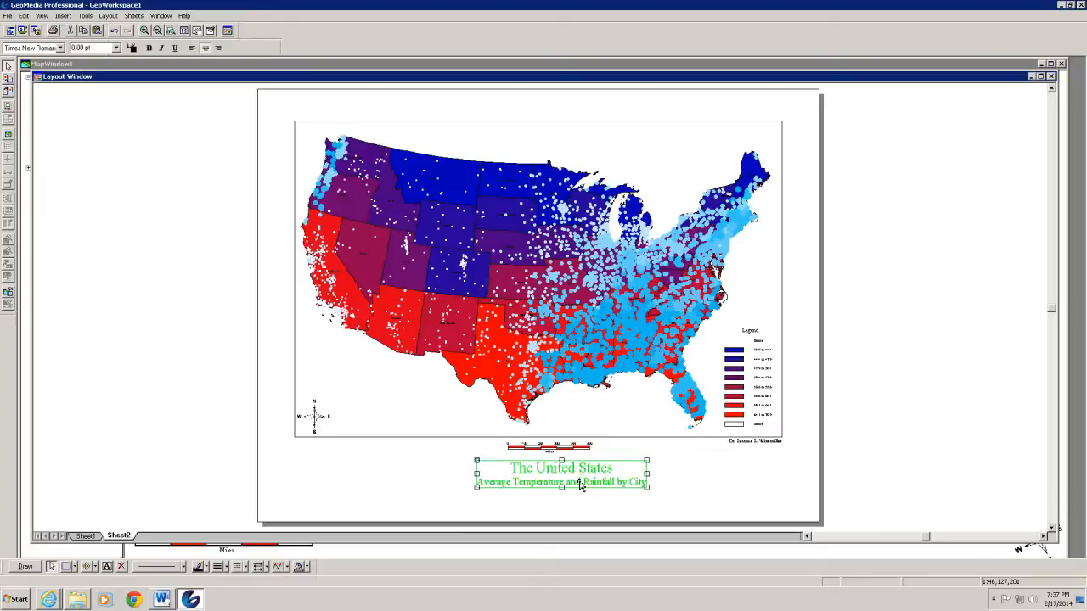
left_click(729, 500)
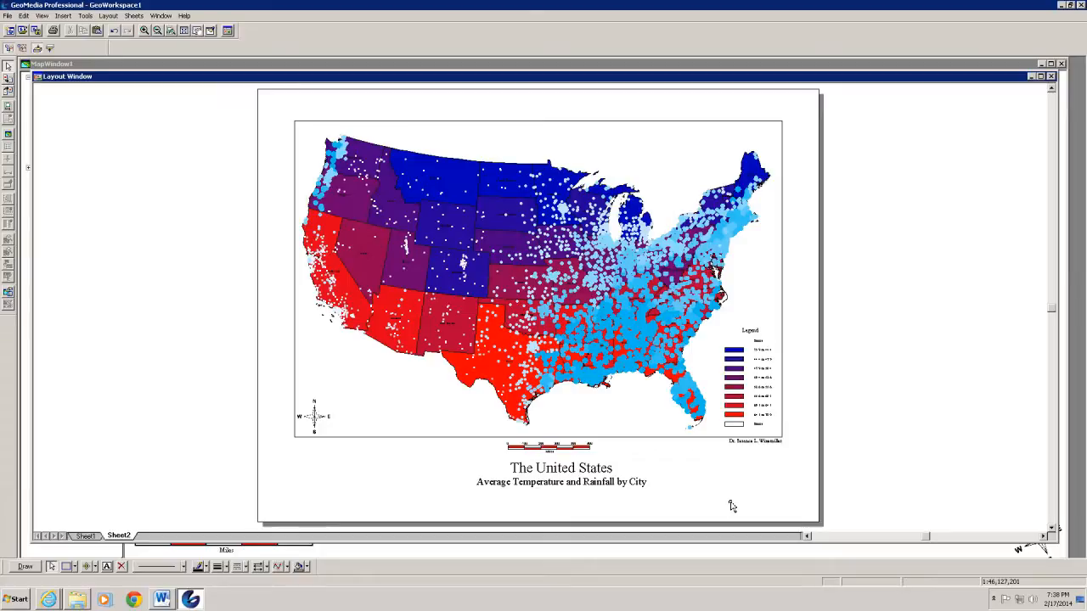
Move the legend off the map to the right side of the layout
left_click(744, 353)
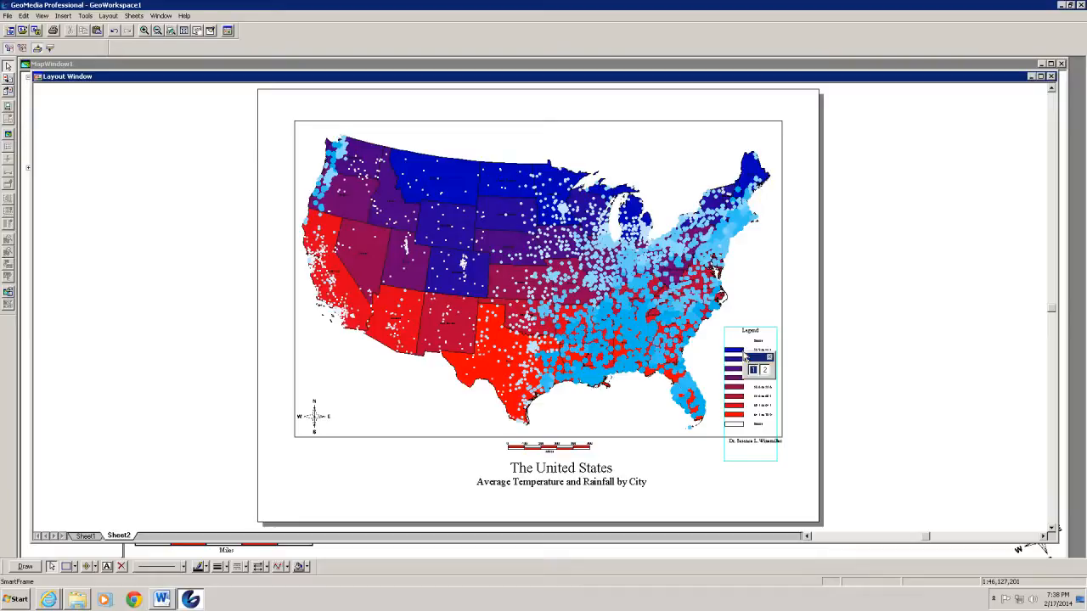
left_click(754, 371)
left_click_drag(744, 362, 916, 347)
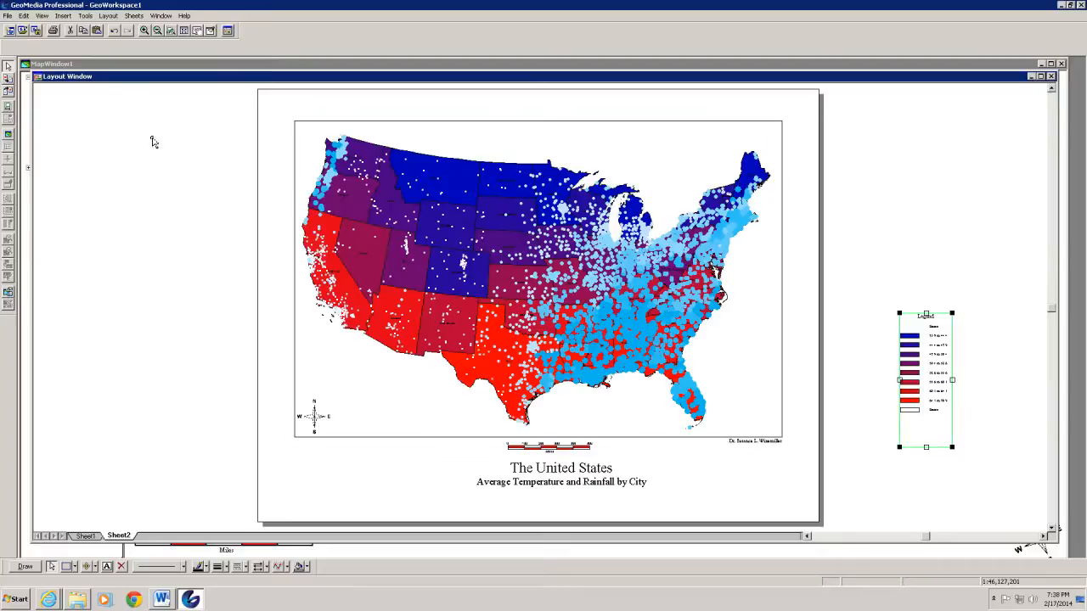
Start a new legend, cancel it, and bring MapWindow1 to the front
left_click(326, 345)
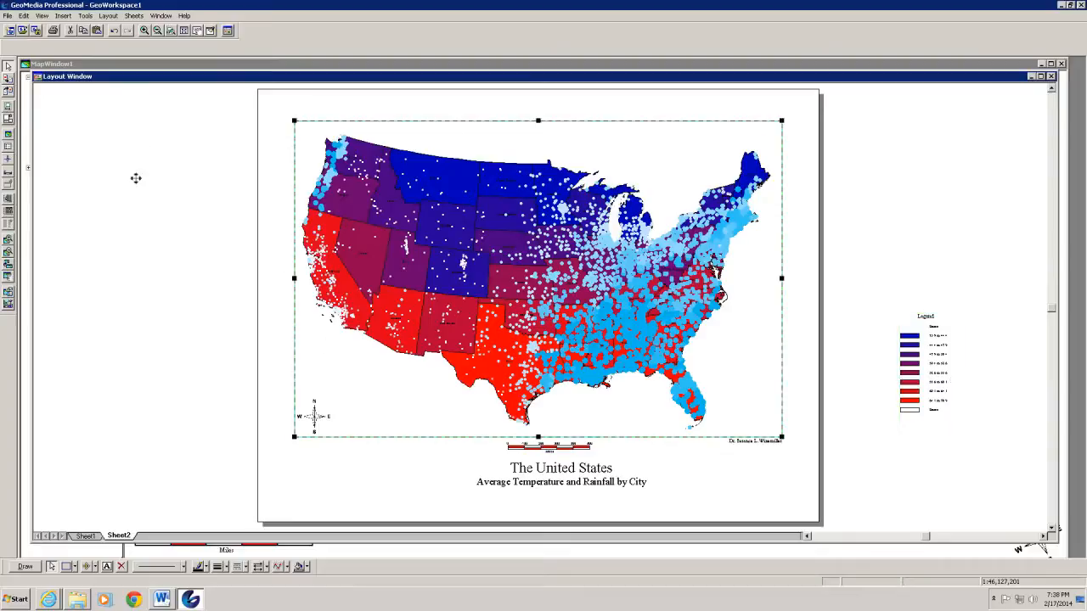
left_click(64, 15)
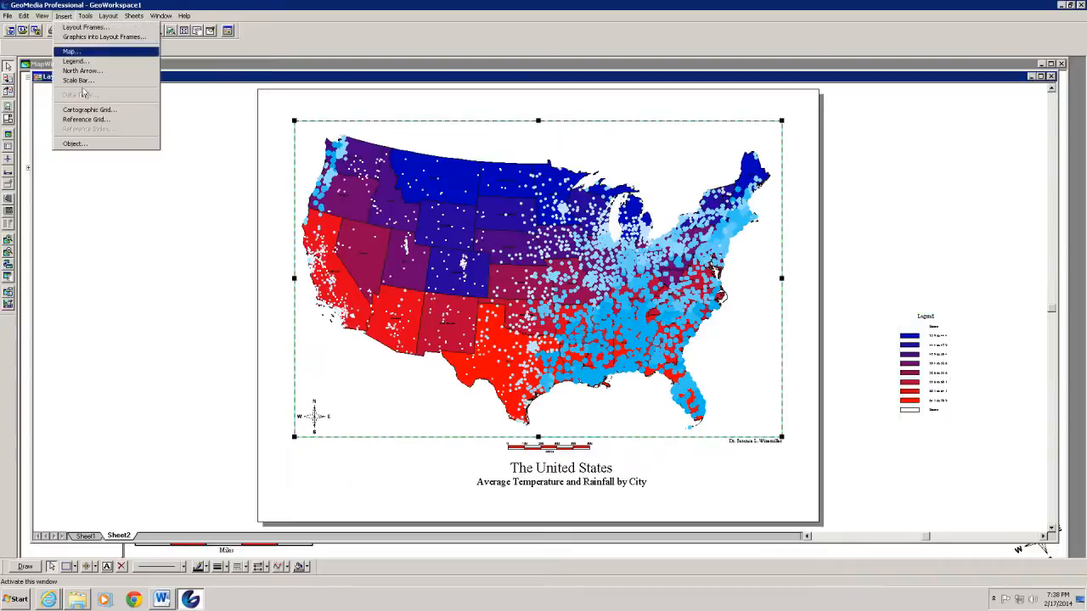
left_click(80, 62)
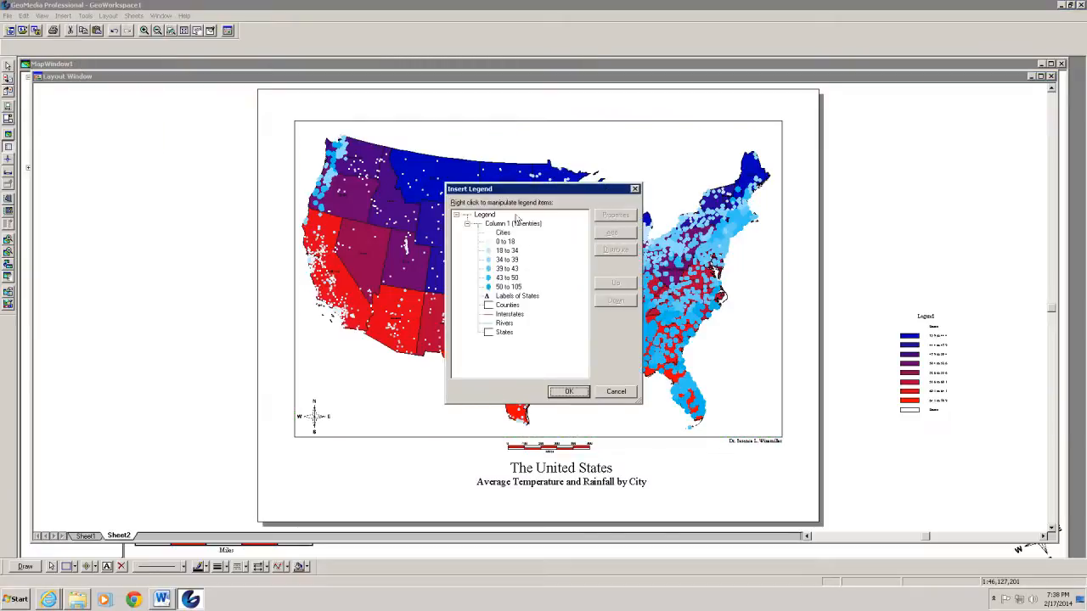
left_click(615, 392)
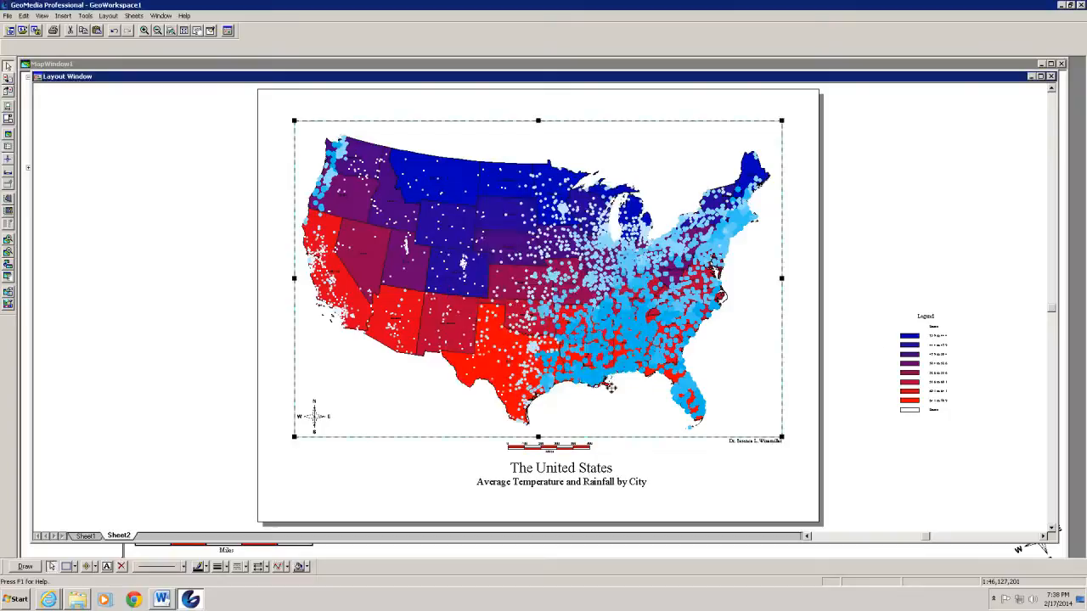
left_click(164, 65)
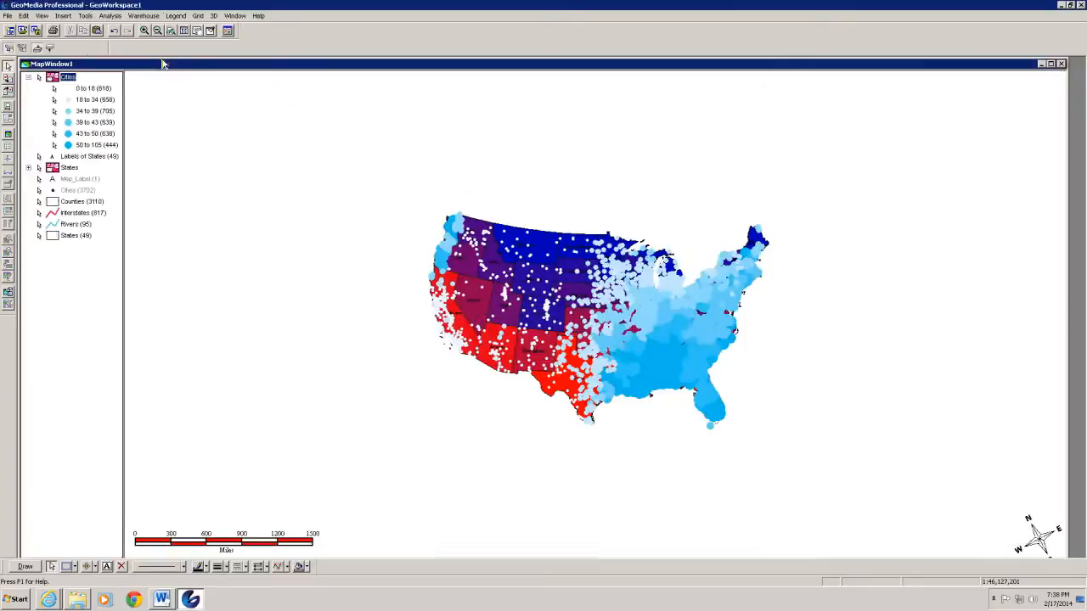
Expand the States temperature classes in the map legend, then return to the layout window
left_click(28, 169)
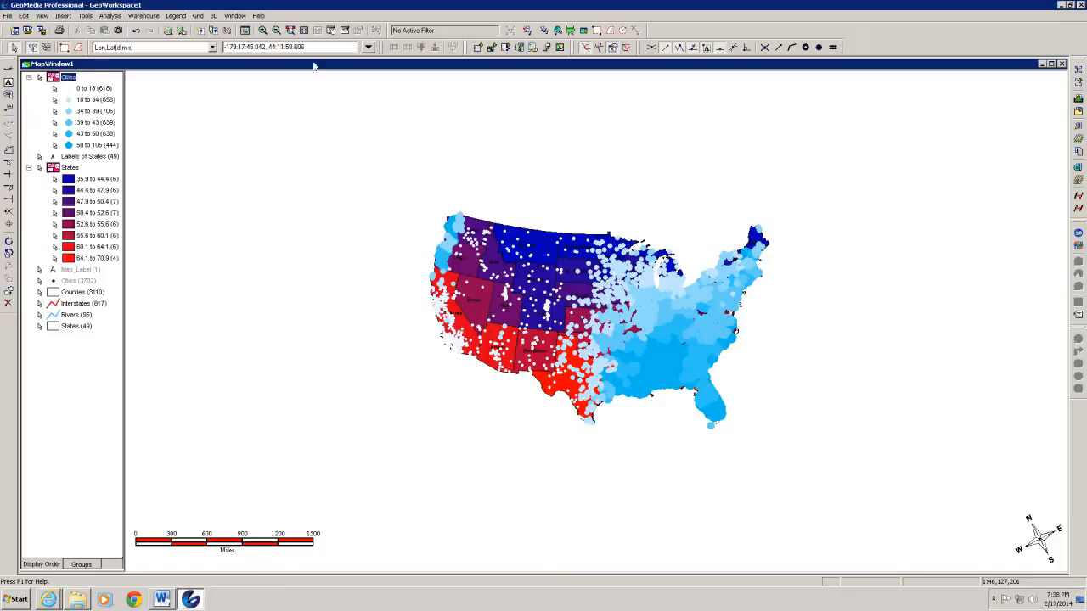
left_click(238, 17)
left_click(251, 134)
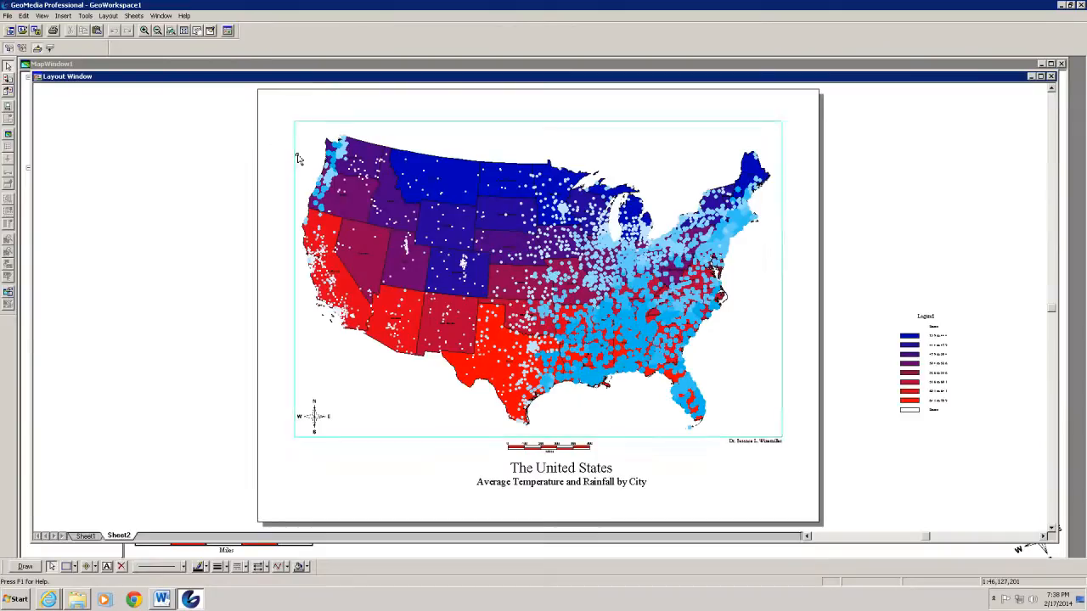
Delete the old legend from Sheet2 and select the map frame
left_click(299, 159)
left_click(905, 340)
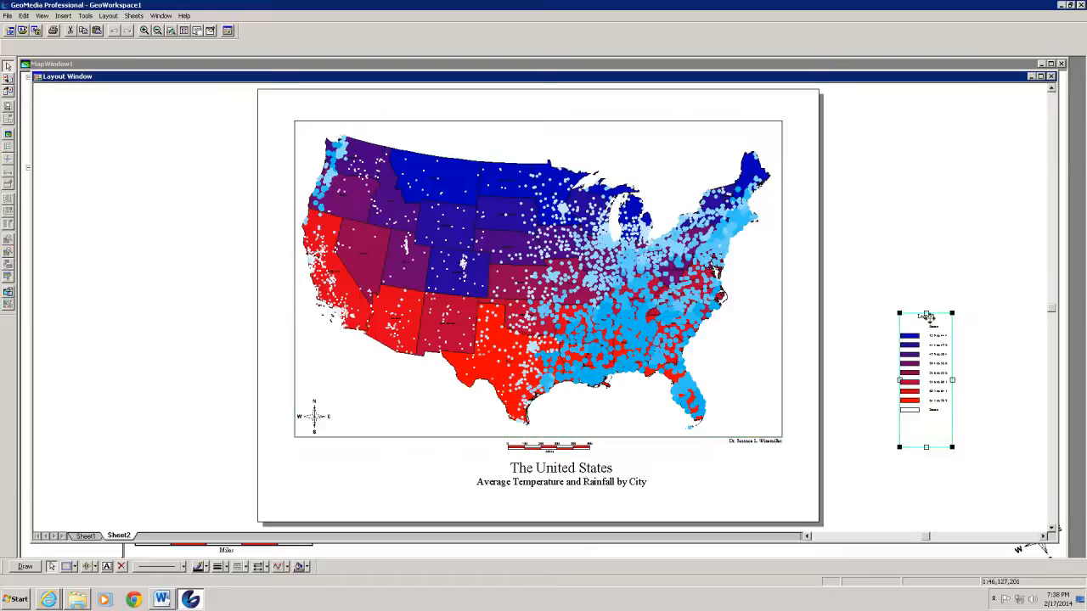
key("Delete")
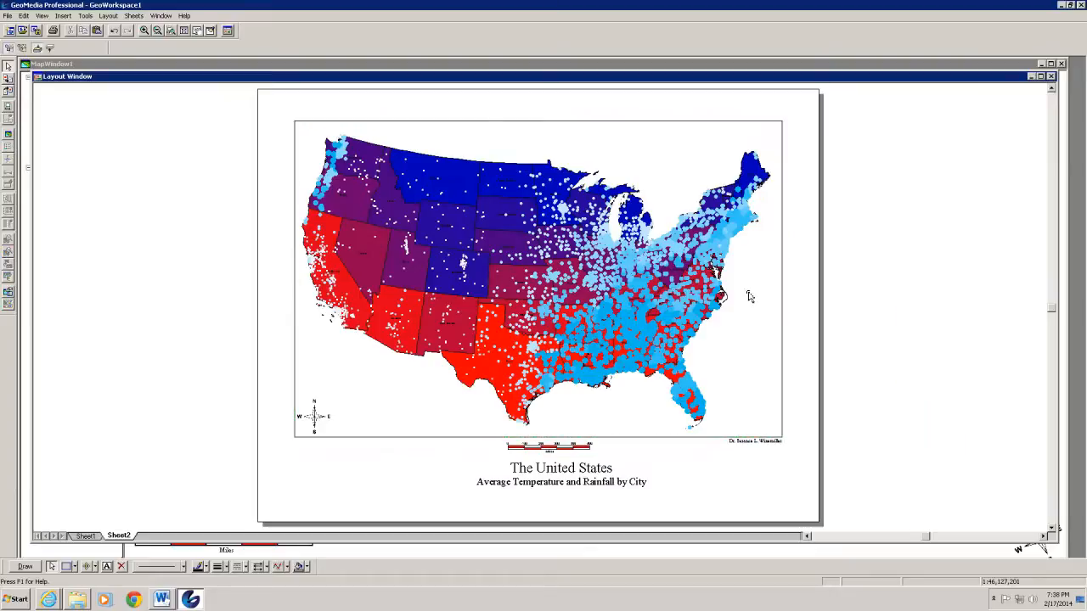
left_click(64, 15)
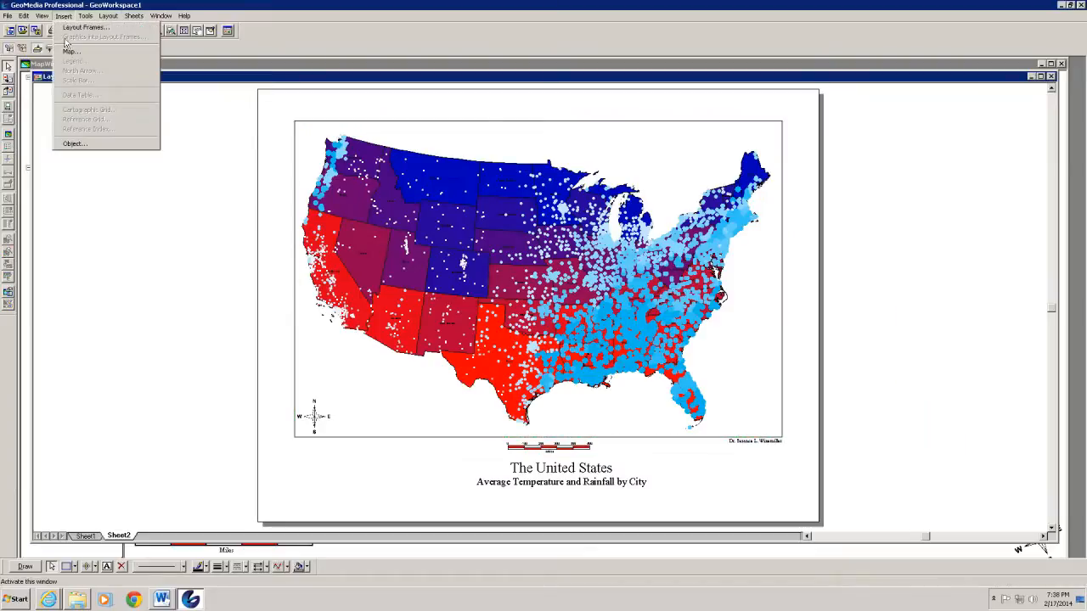
left_click(316, 229)
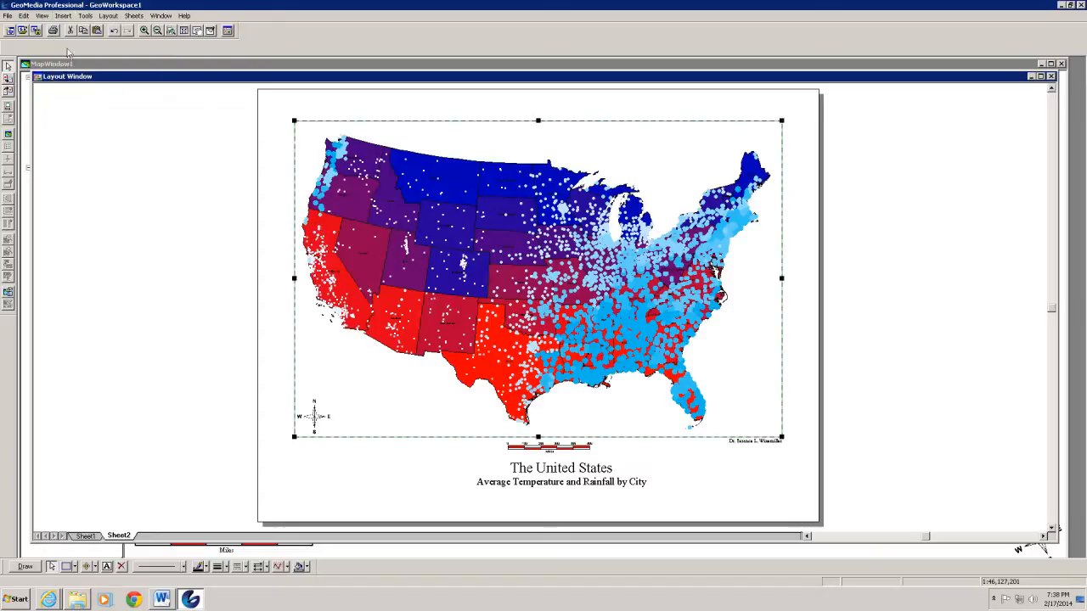
left_click(64, 17)
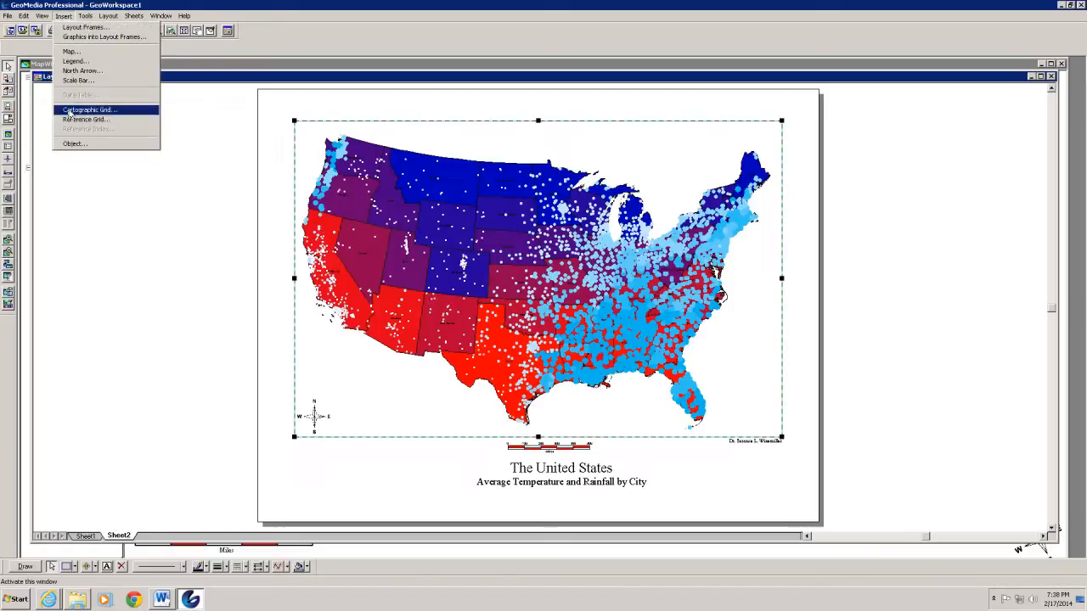
Start a new legend without the Labels of States, Counties, Interstates and Rivers entries
left_click(73, 61)
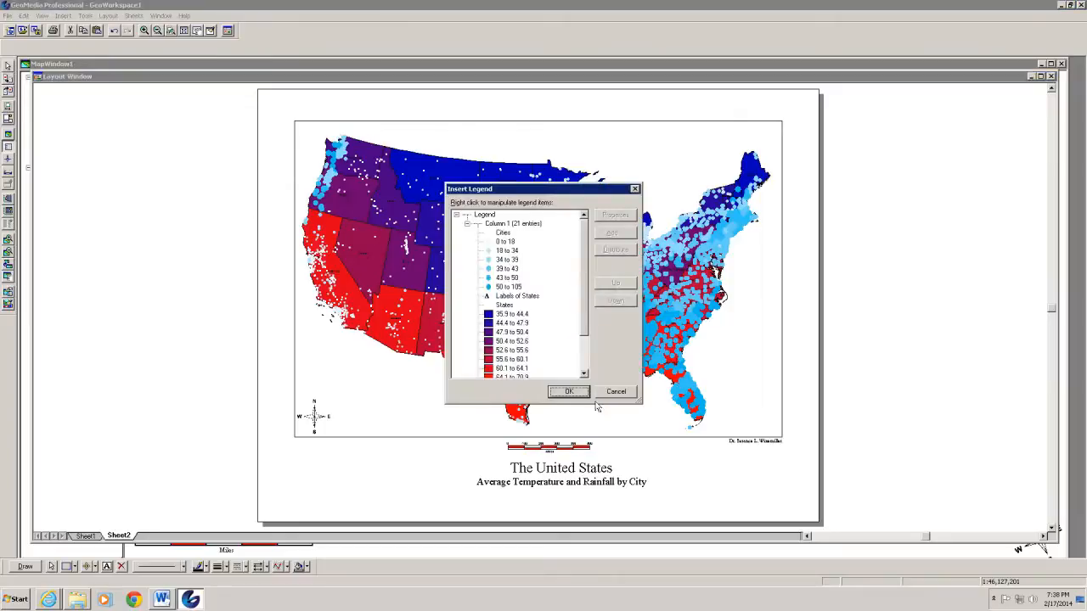
left_click_drag(588, 338, 586, 361)
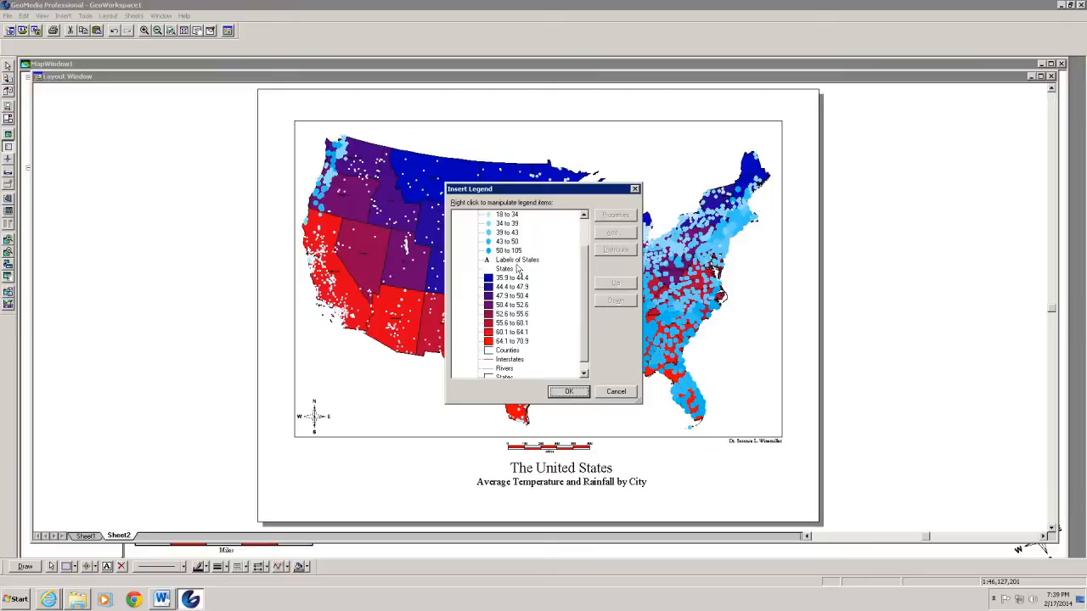
left_click(488, 261)
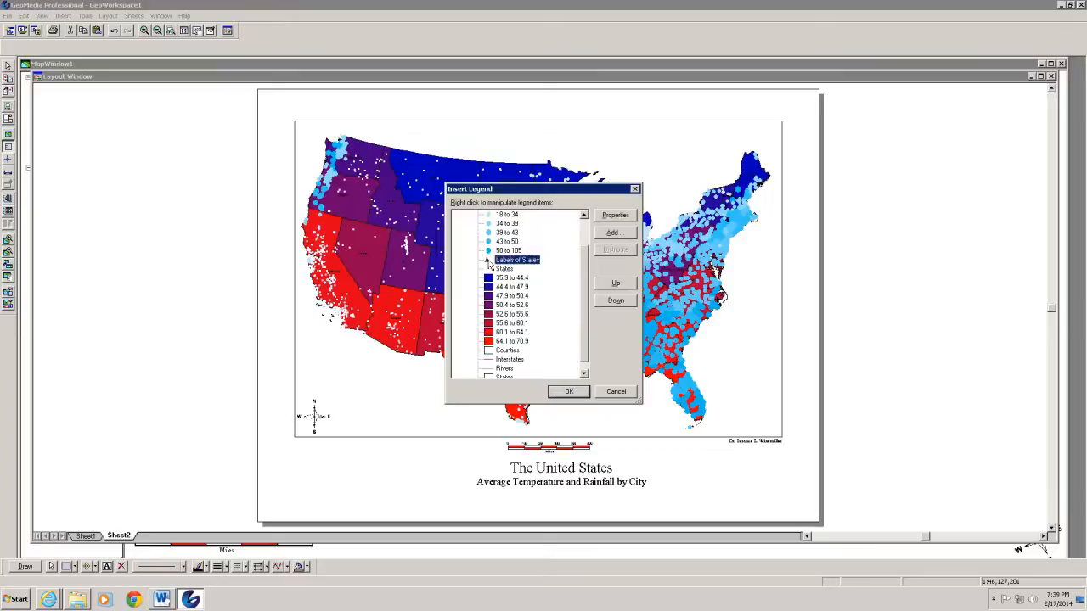
key("Delete")
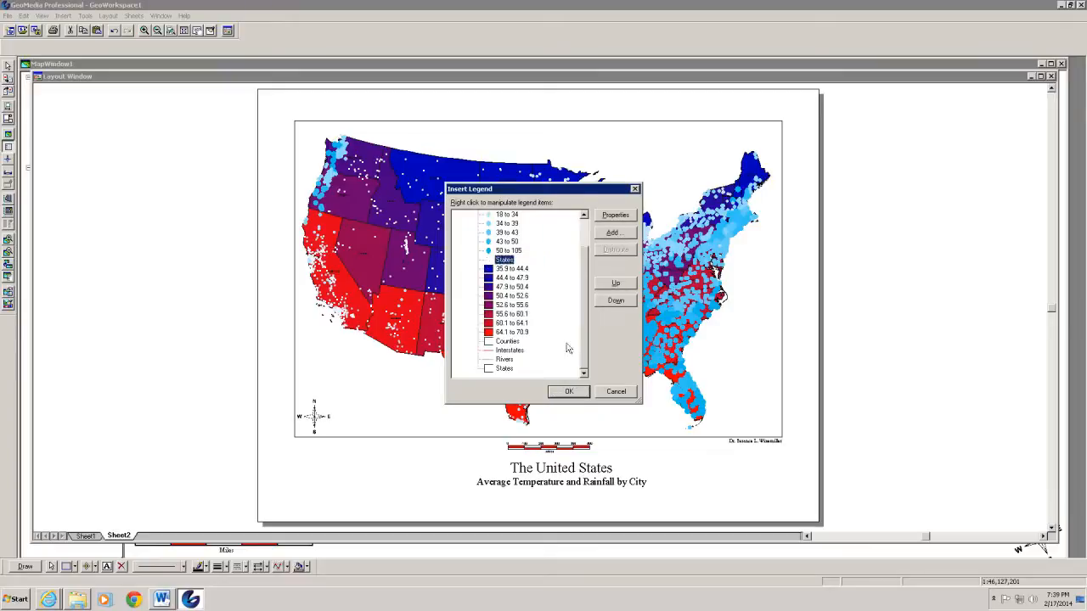
left_click(505, 343)
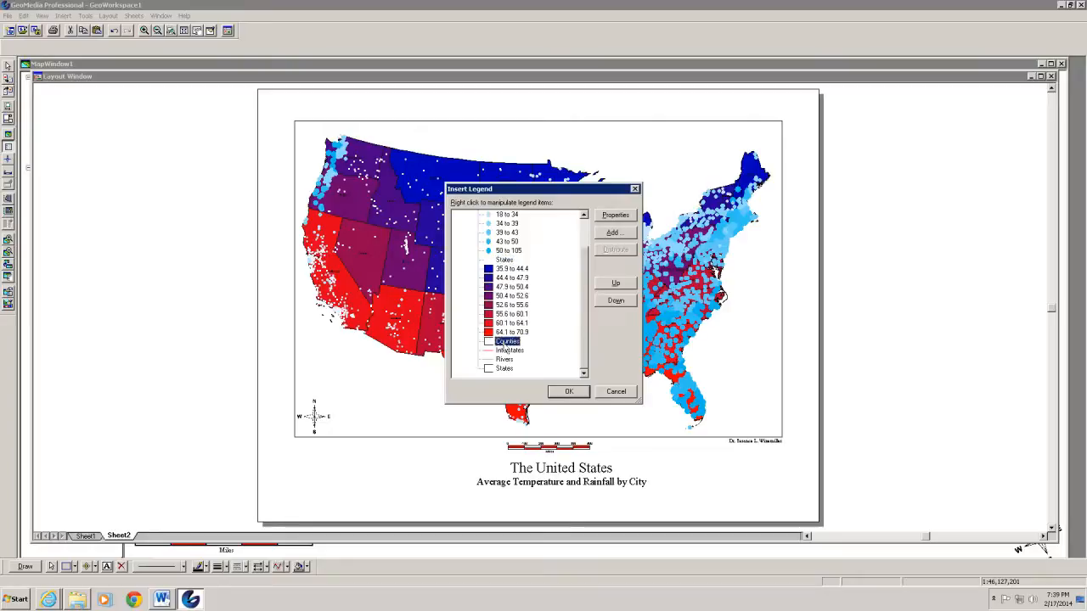
key("Delete")
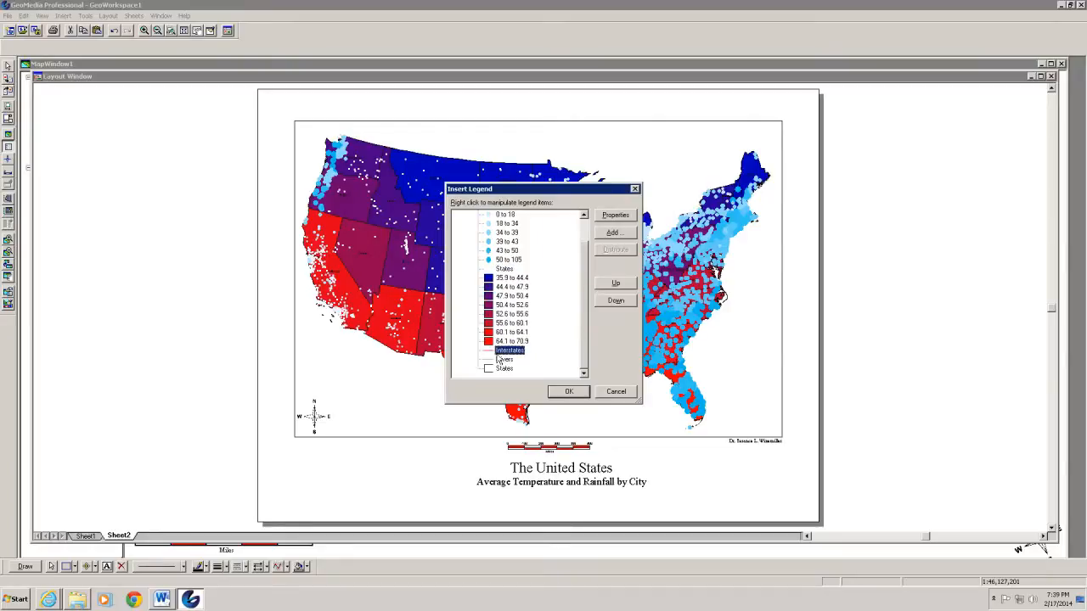
key("Delete")
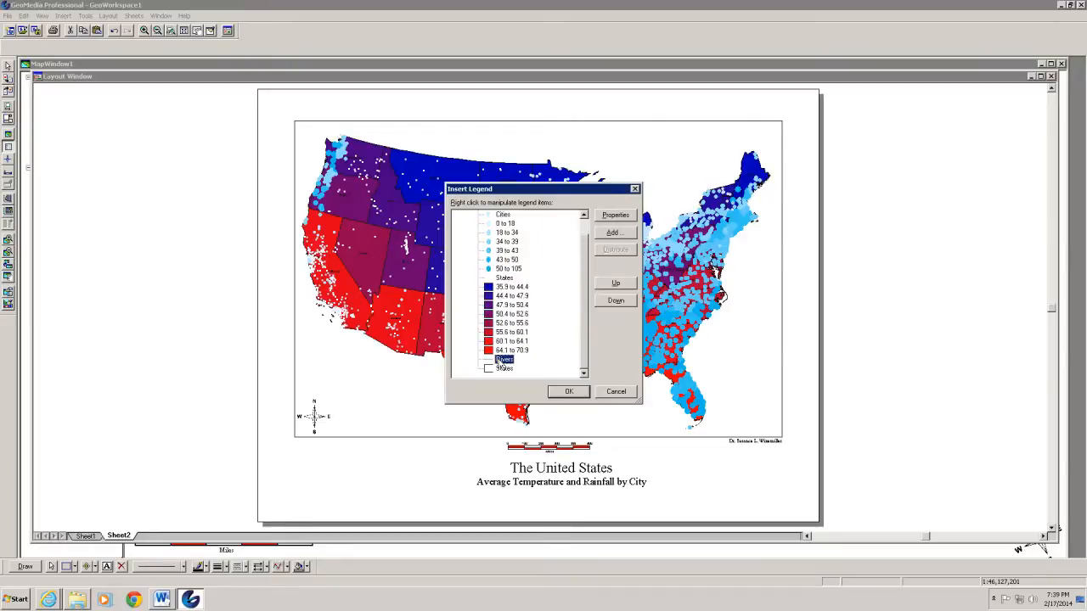
key("Delete")
key("Delete")
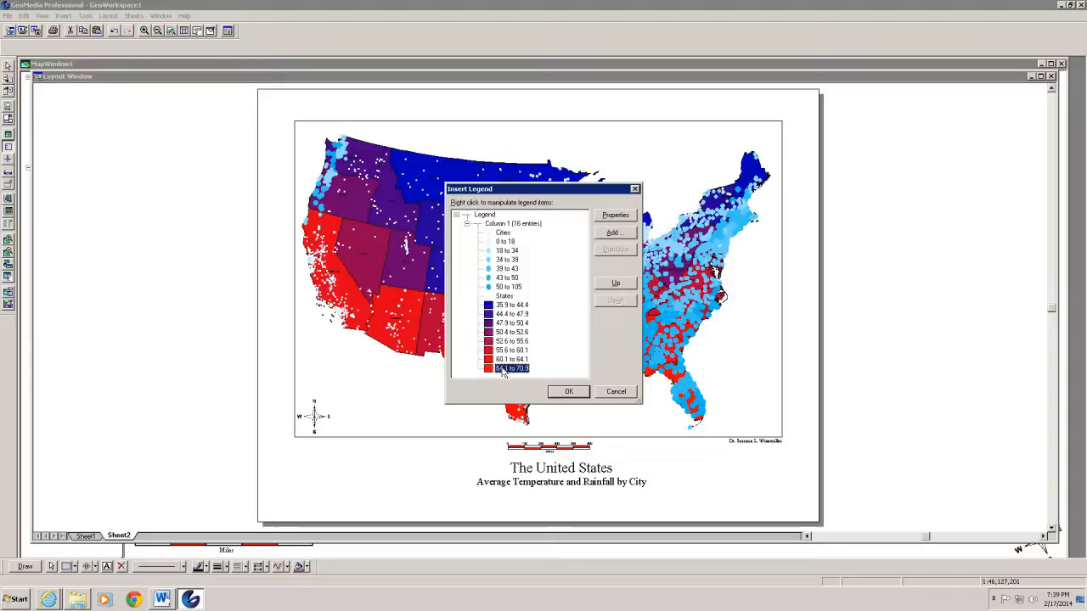
Set the legend title to Times New Roman and entry names to 8 pt Times New Roman
left_click(483, 215)
left_click(609, 220)
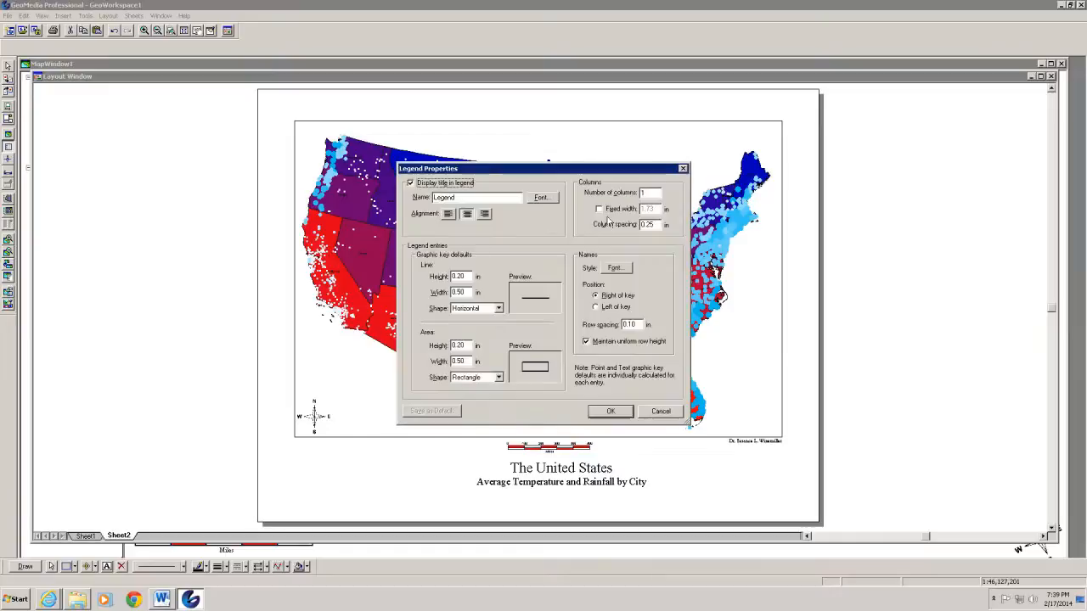
left_click(551, 200)
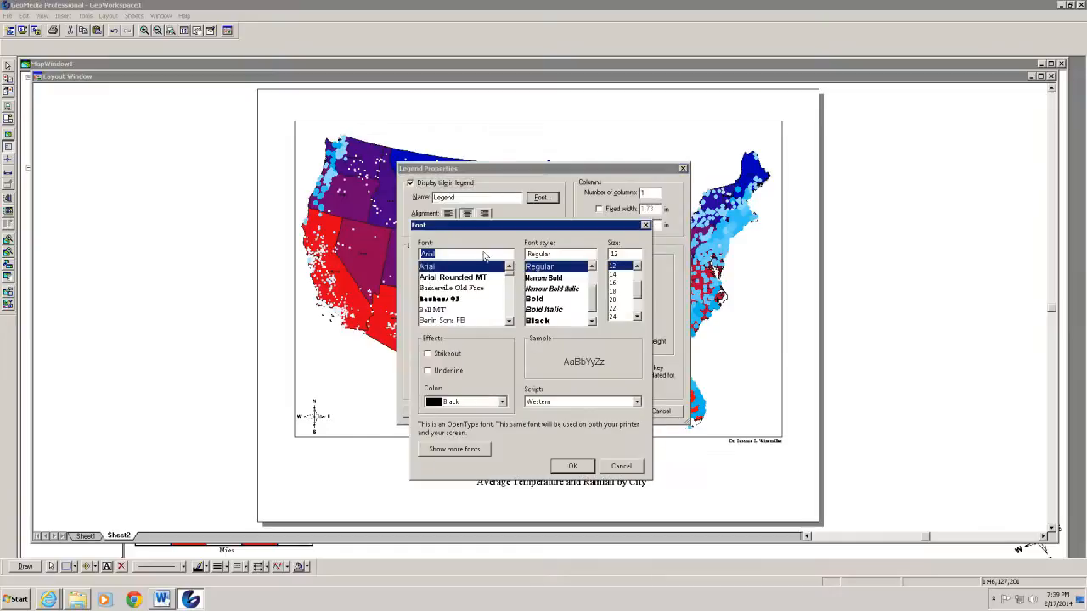
type("Times")
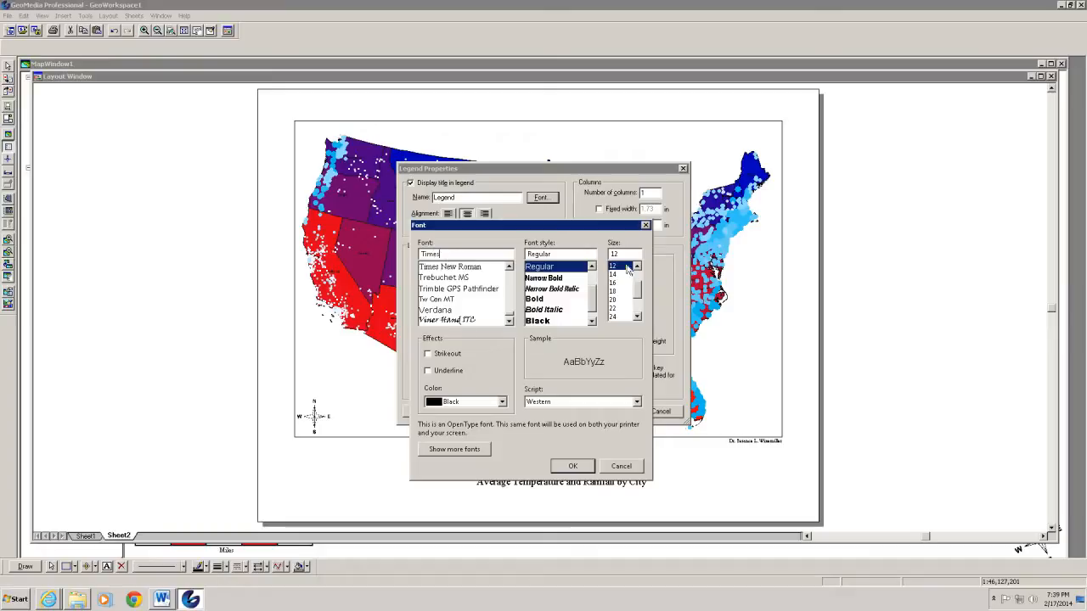
left_click(581, 469)
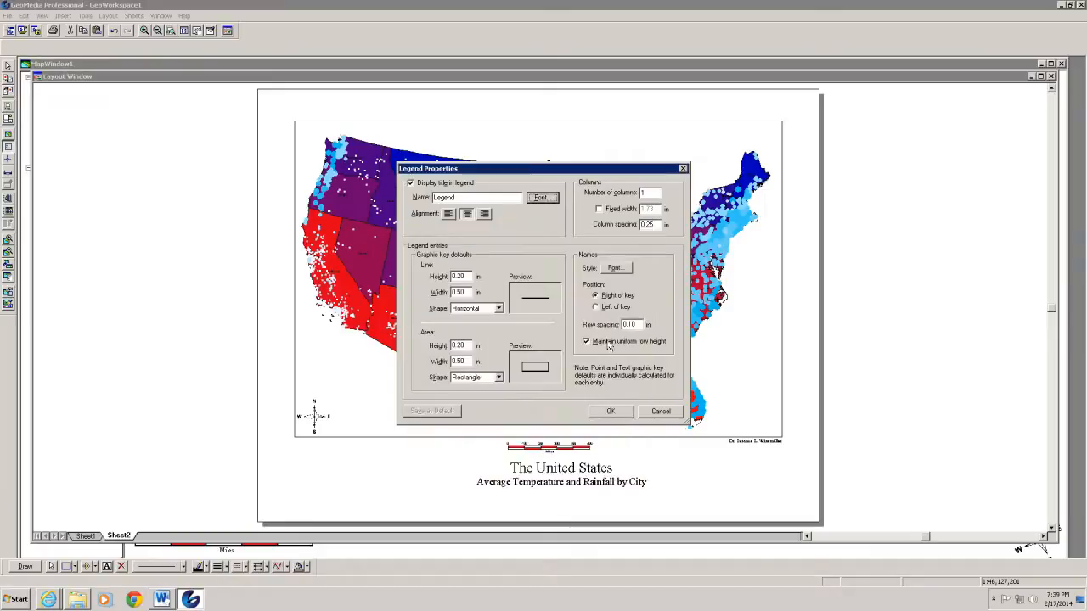
left_click(615, 269)
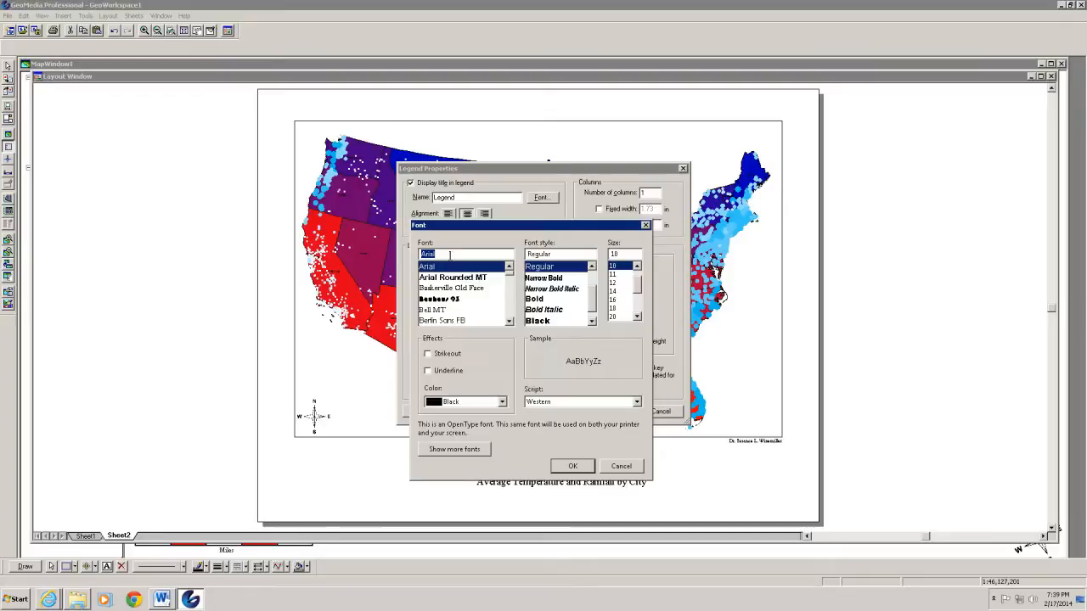
type("Times")
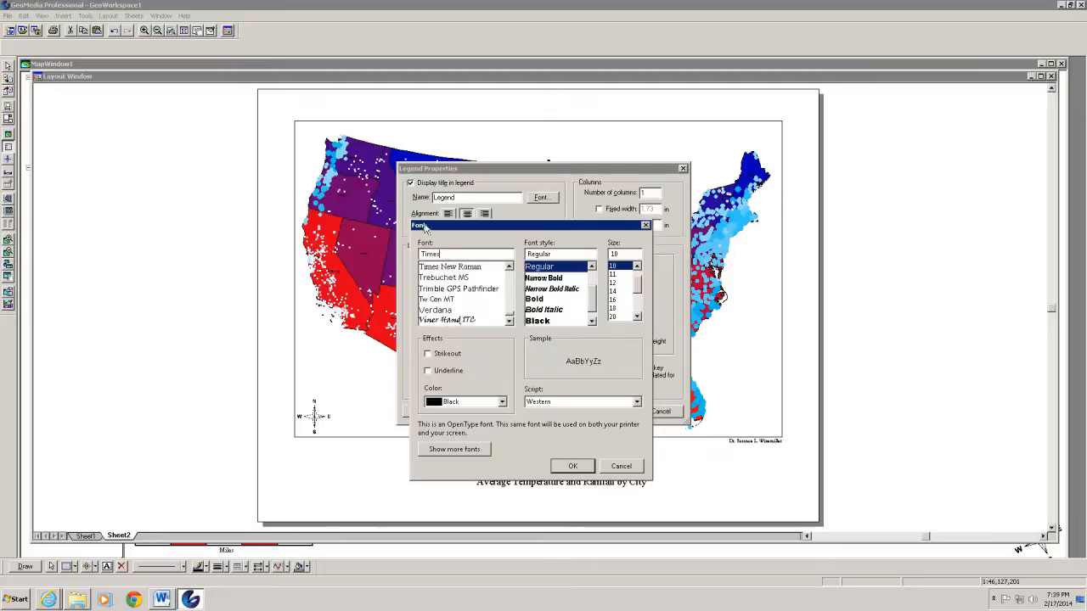
left_click(441, 269)
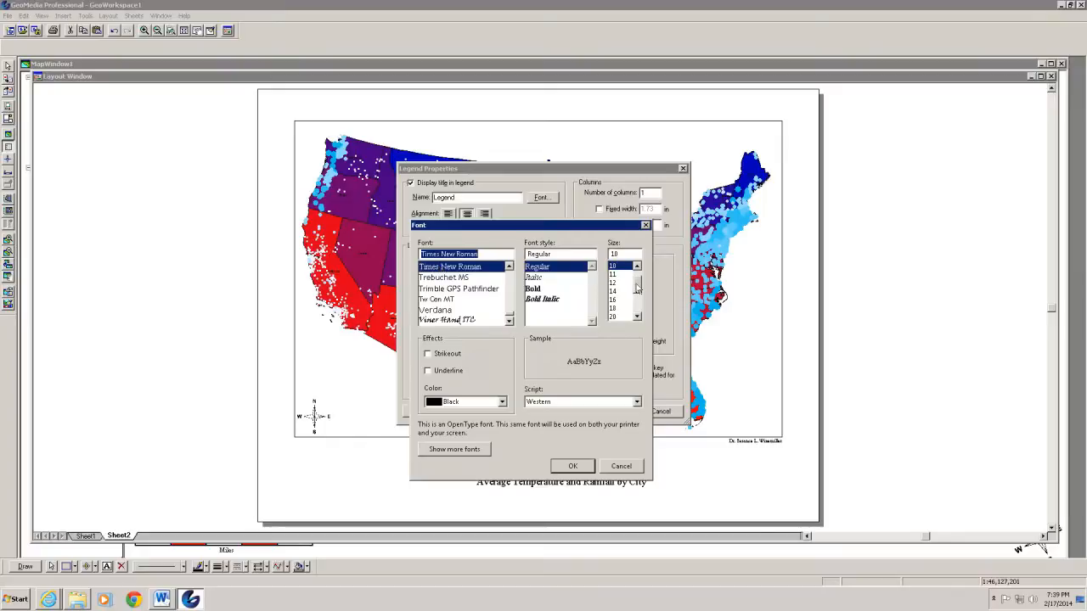
left_click_drag(637, 287, 639, 266)
left_click(613, 268)
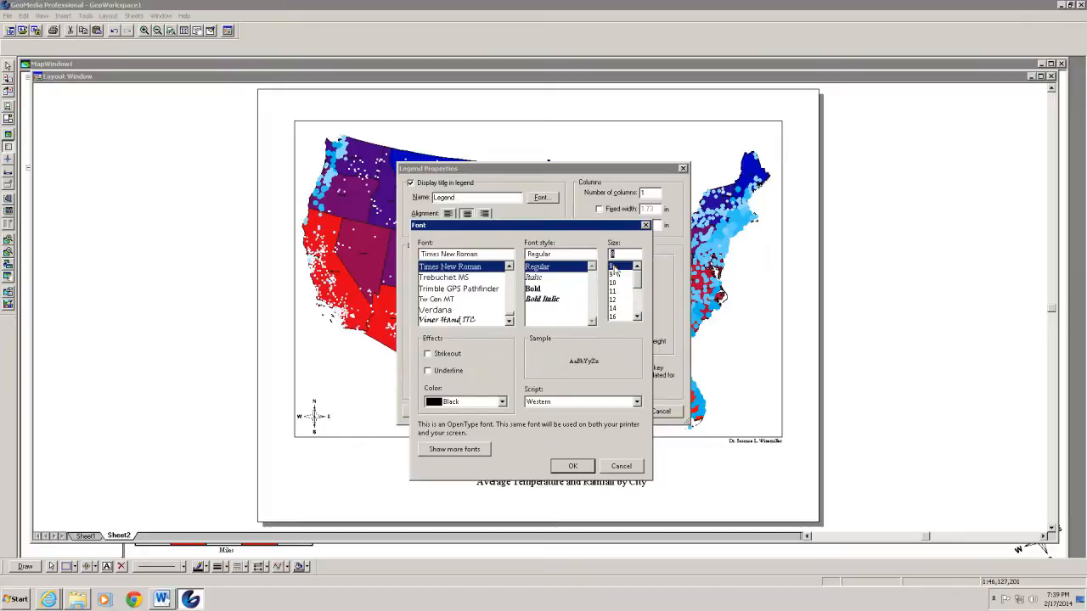
left_click(619, 254)
left_click(574, 467)
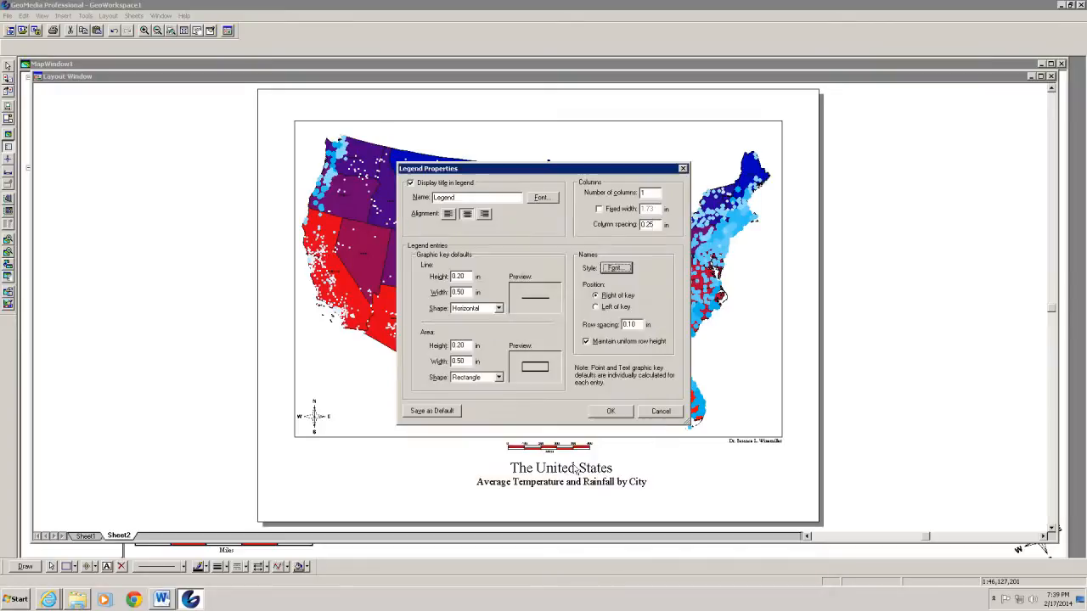
left_click(609, 412)
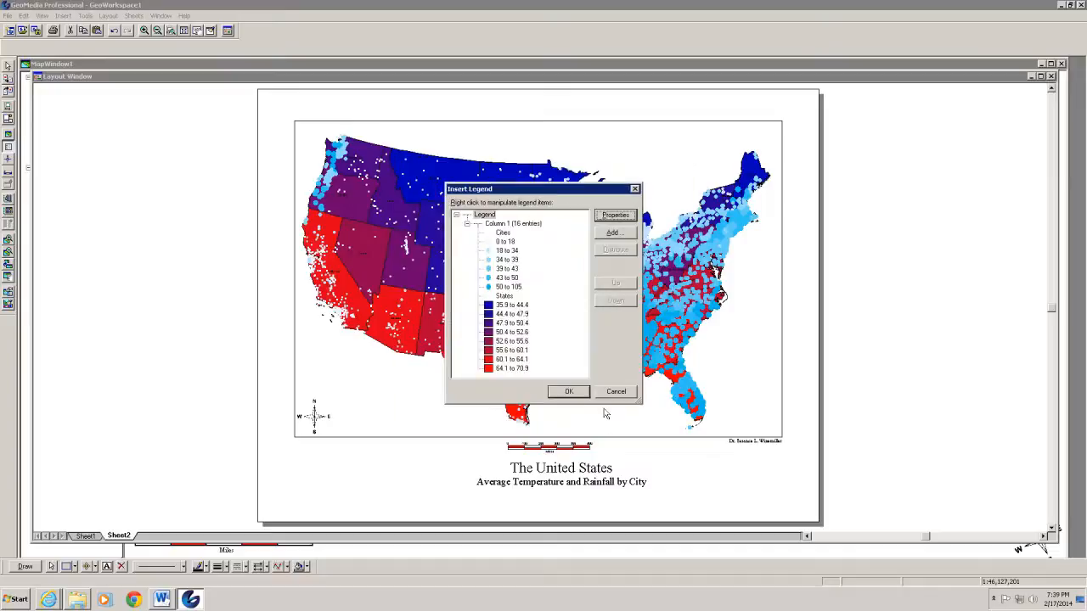
left_click(567, 392)
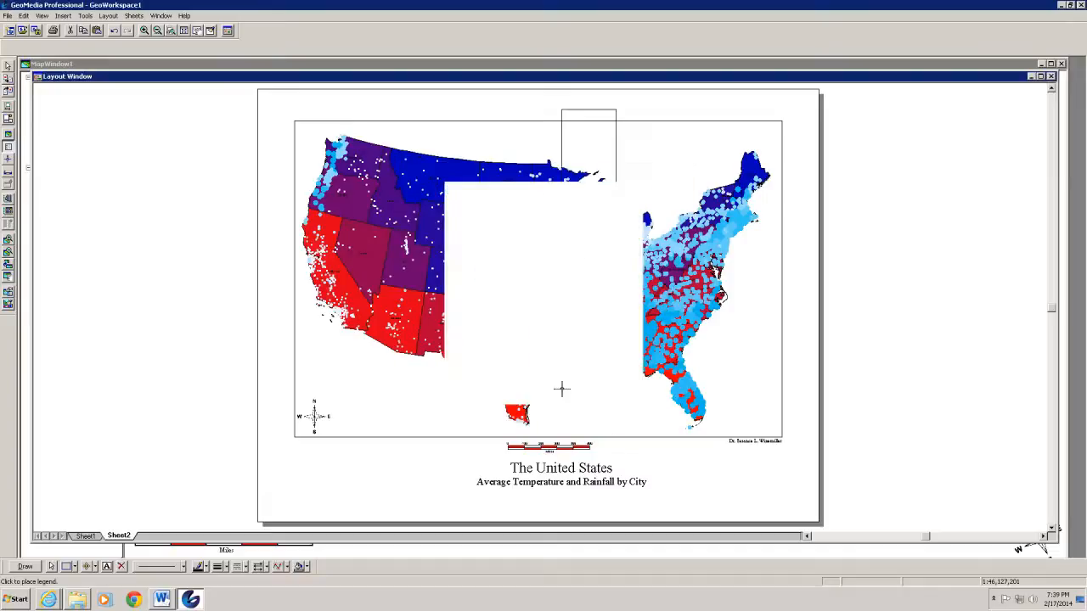
Place the new legend, shrink it, and position it in the map's lower-right corner off the East Coast
left_click(903, 441)
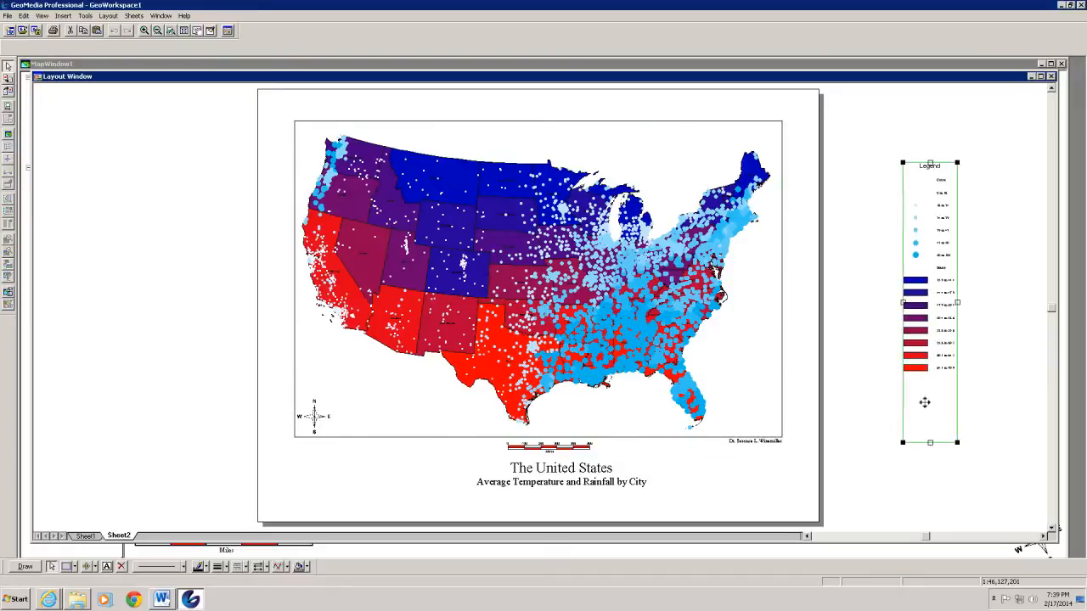
left_click_drag(950, 183, 929, 231)
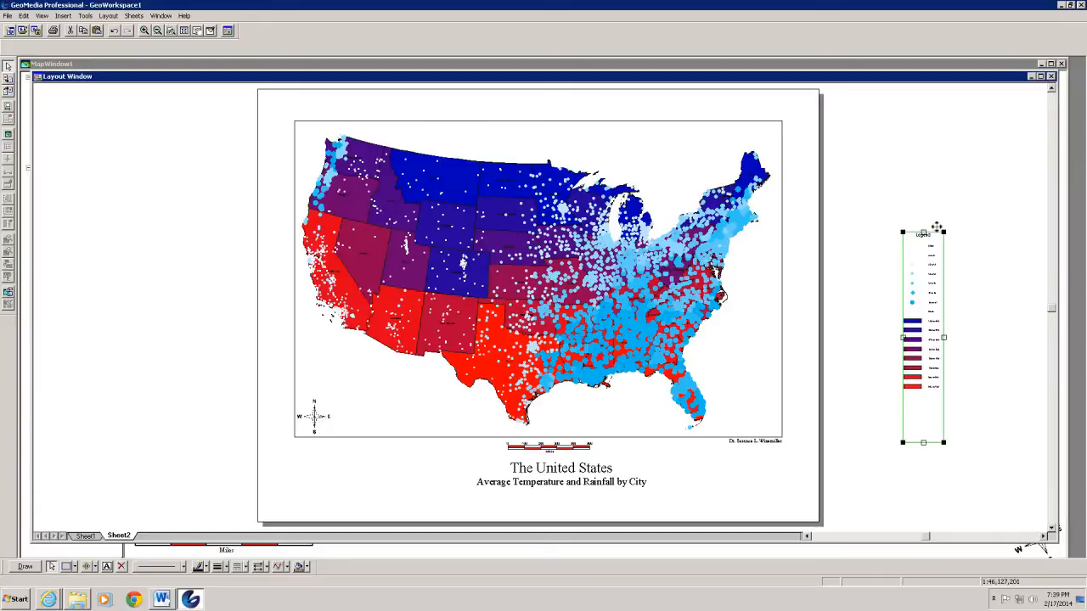
left_click_drag(943, 231, 930, 265)
left_click_drag(921, 410, 760, 421)
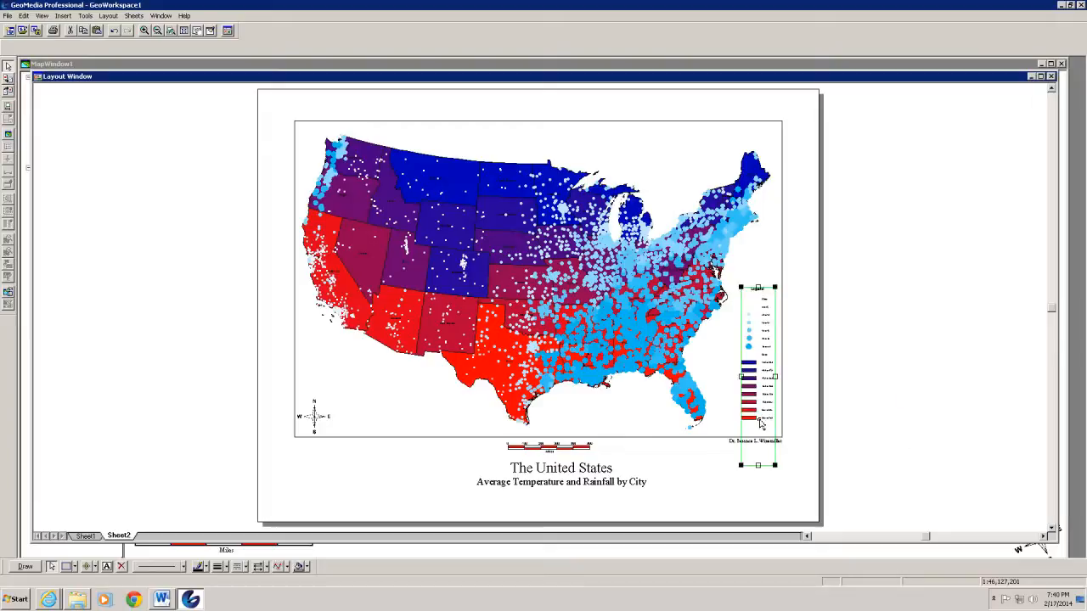
left_click_drag(765, 366, 764, 389)
left_click(800, 403)
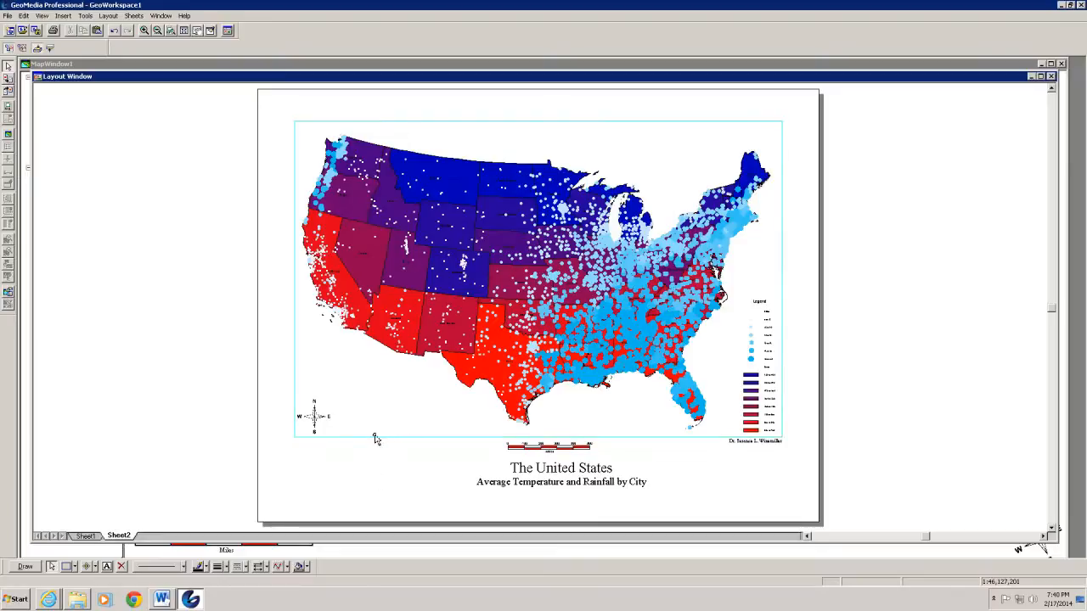
Insert a new Sheet3 and copy every item on the Sheet2 layout
right_click(123, 542)
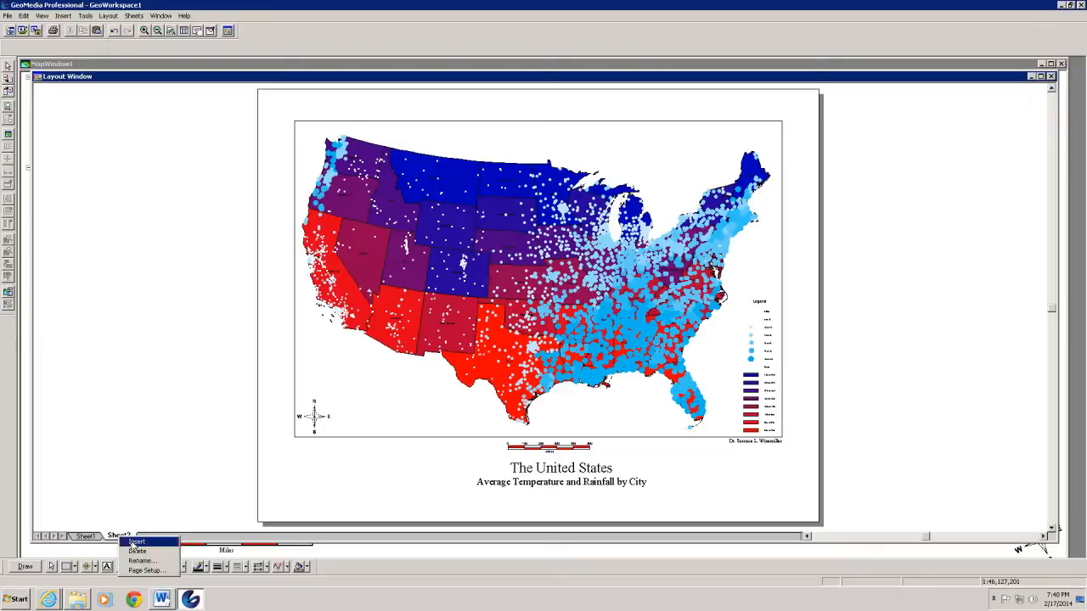
left_click(133, 546)
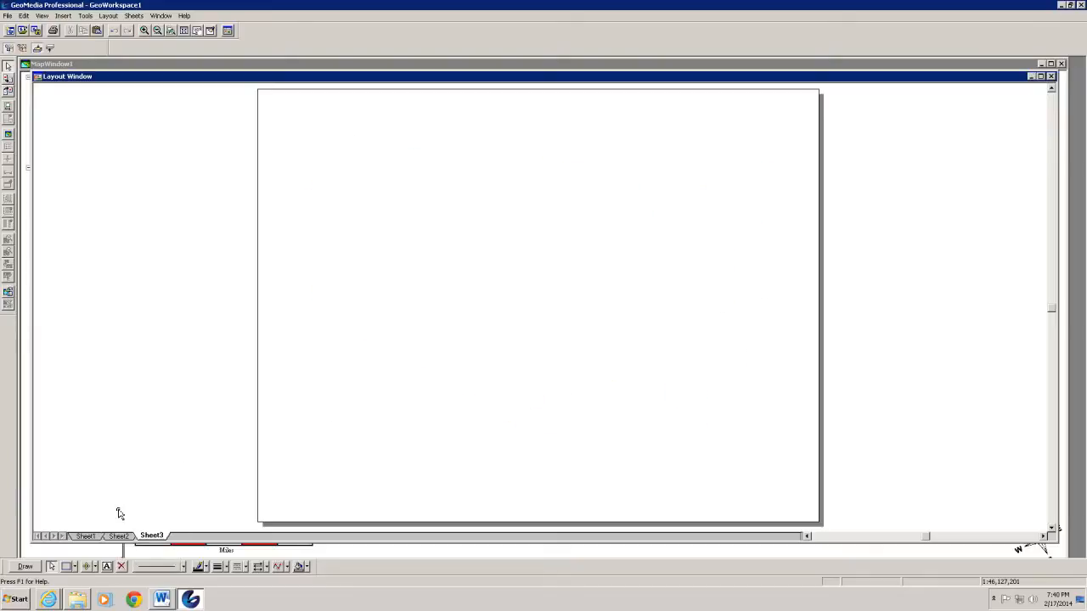
left_click(119, 537)
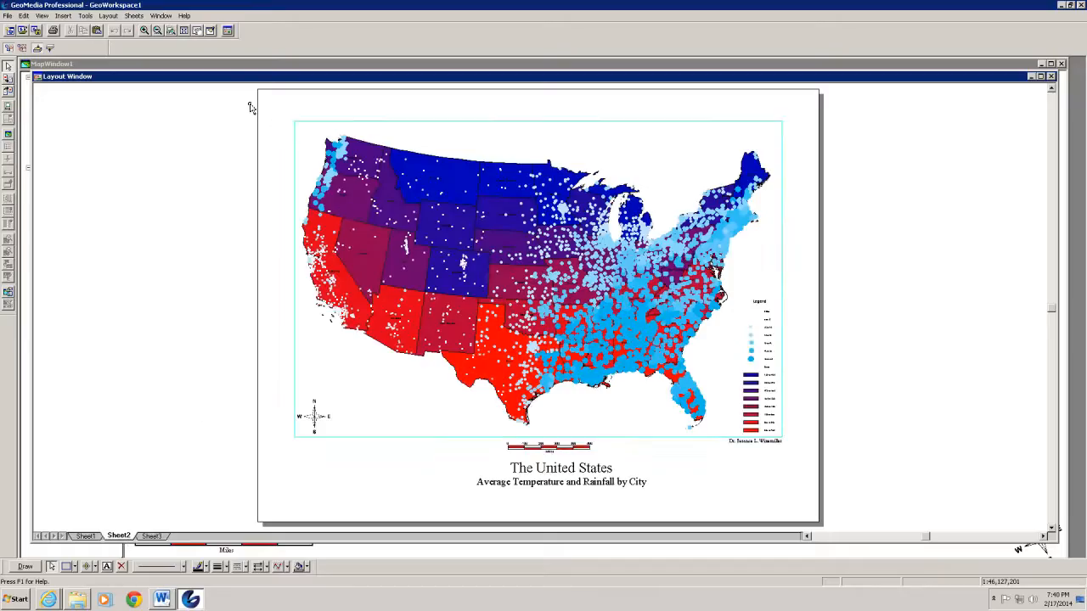
left_click_drag(354, 245, 802, 509)
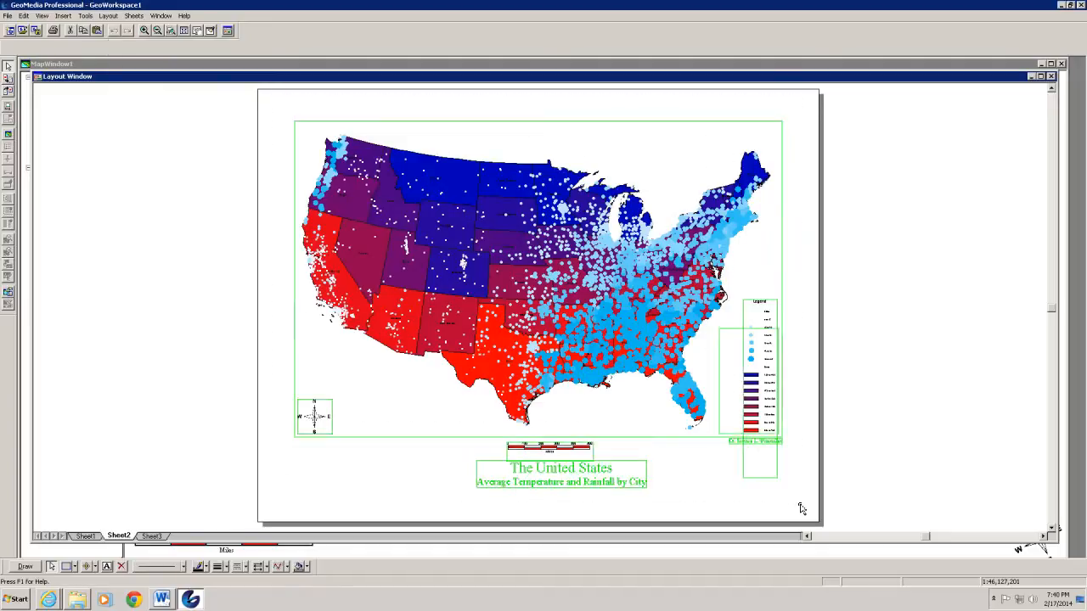
right_click(792, 502)
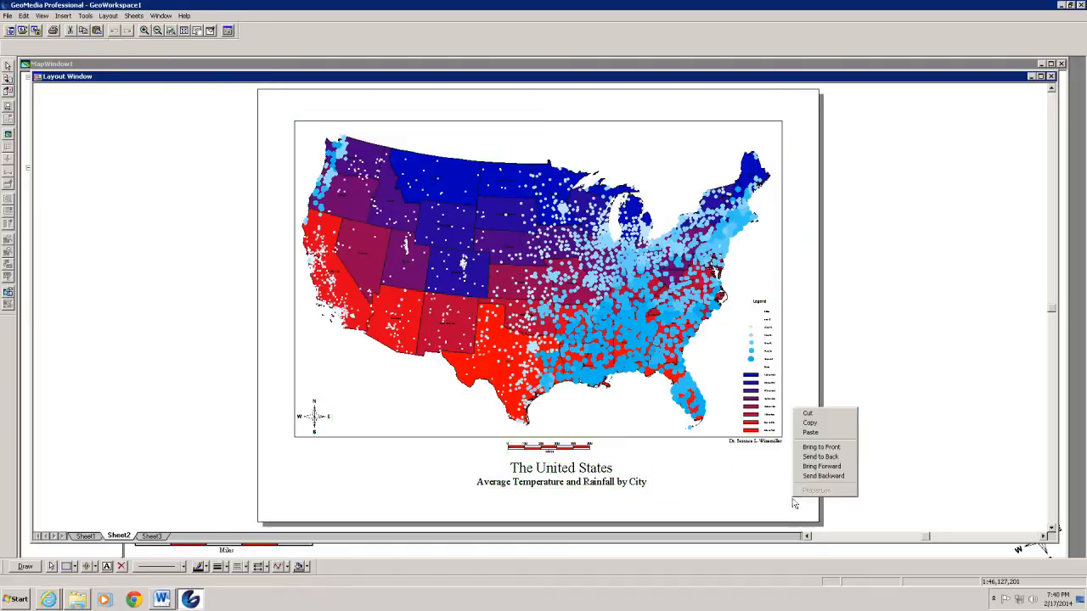
left_click(810, 423)
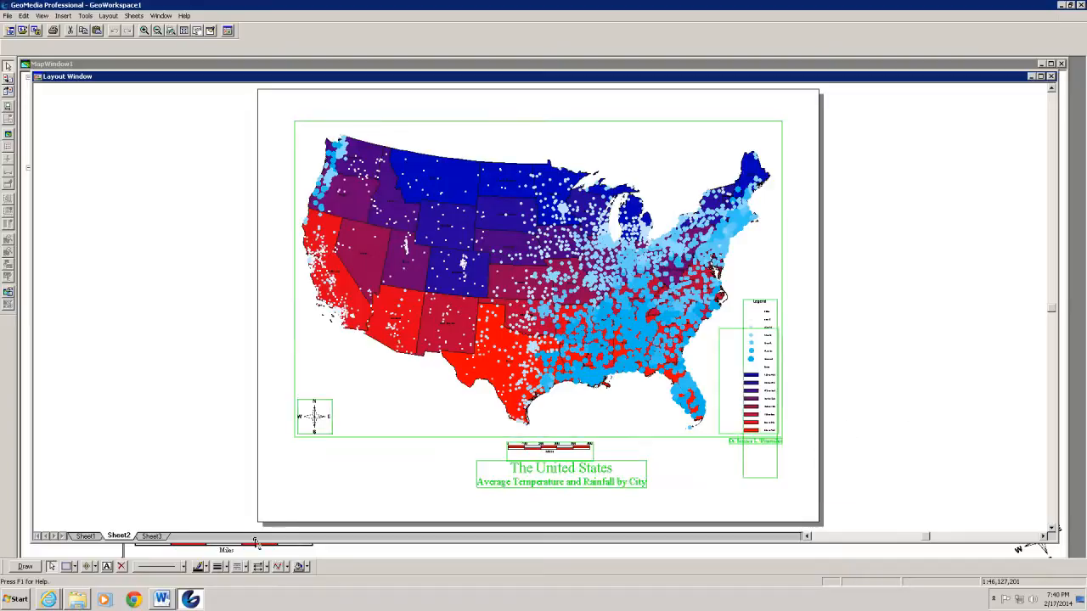
Paste the Sheet2 layout items onto Sheet3, then return to Sheet2
left_click(154, 538)
right_click(322, 371)
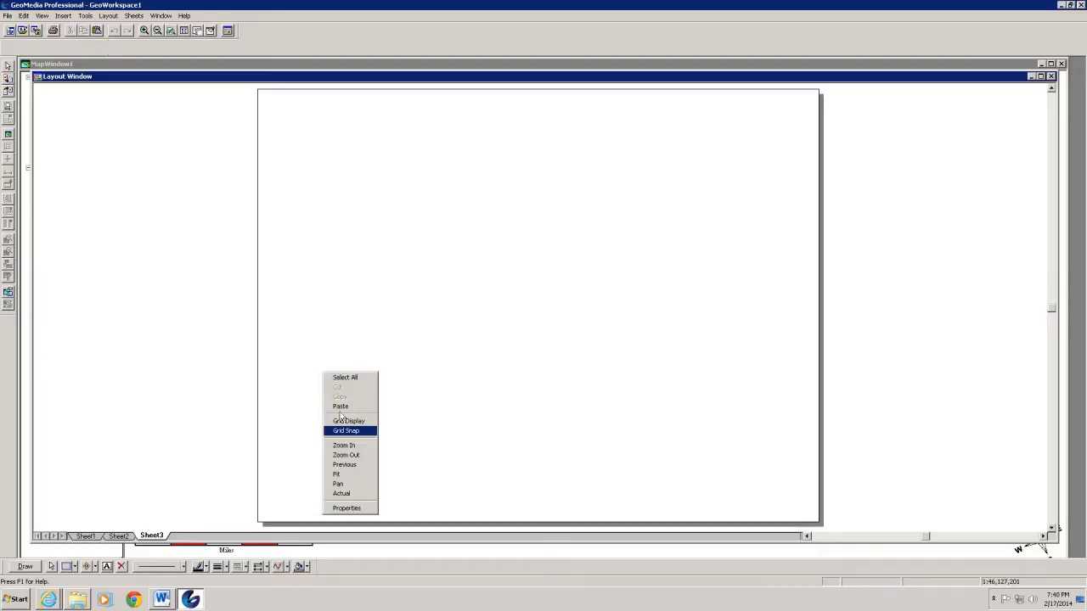
left_click(342, 407)
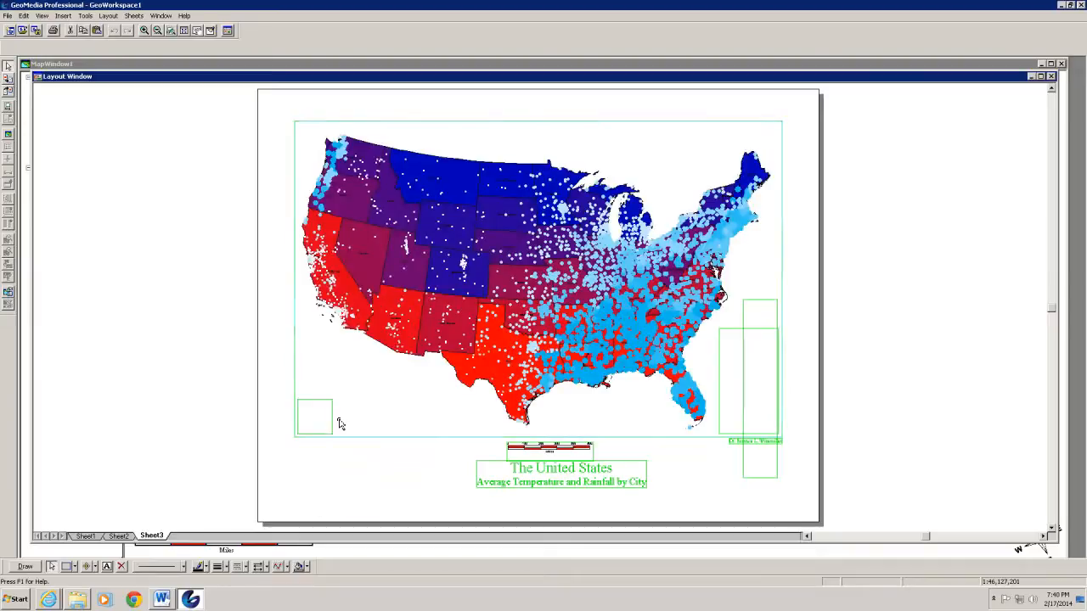
left_click(364, 491)
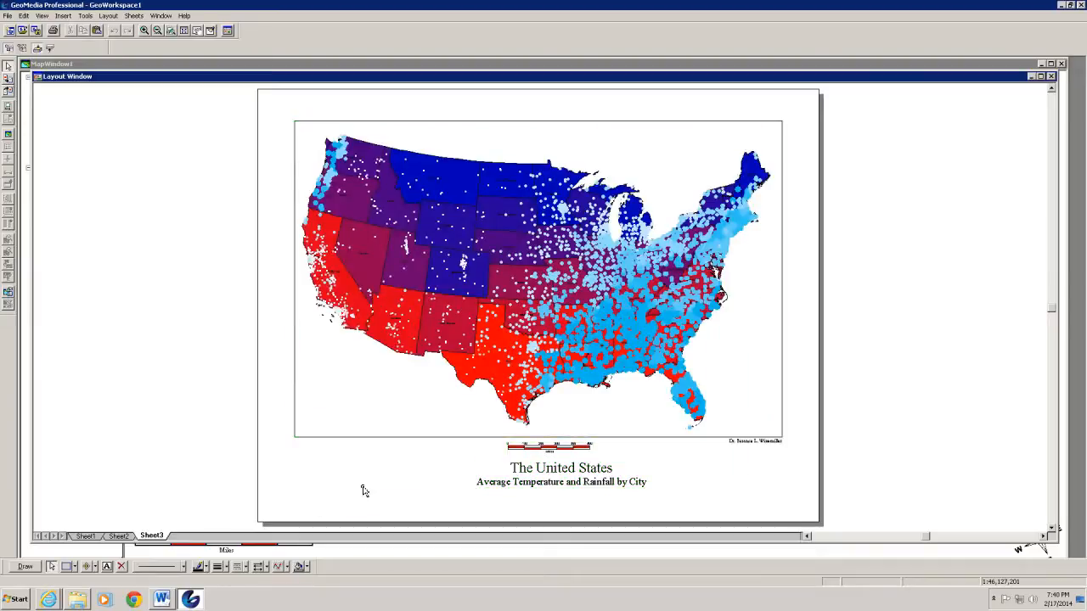
left_click(120, 537)
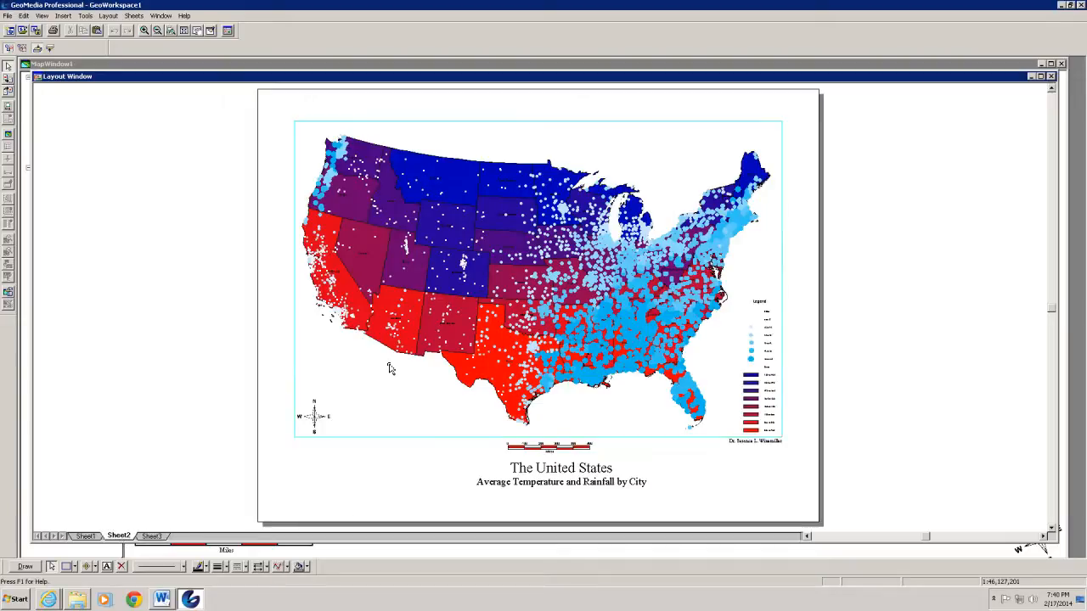
Set the Sheet2 map frame's Mode to Static in its Geometry and Content properties
left_click(304, 181)
right_click(304, 180)
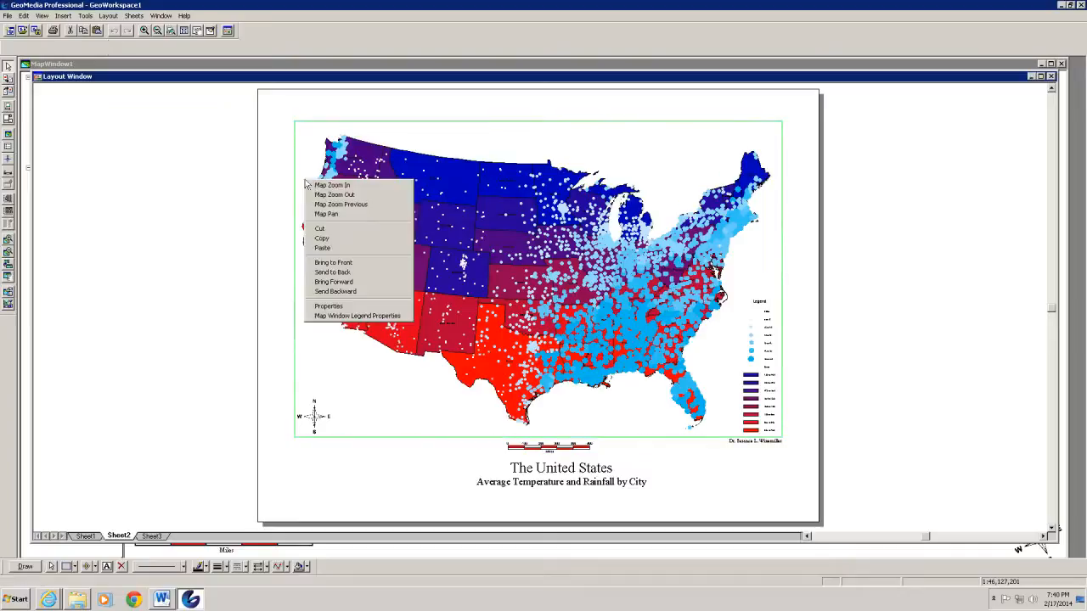
left_click(331, 307)
left_click(558, 369)
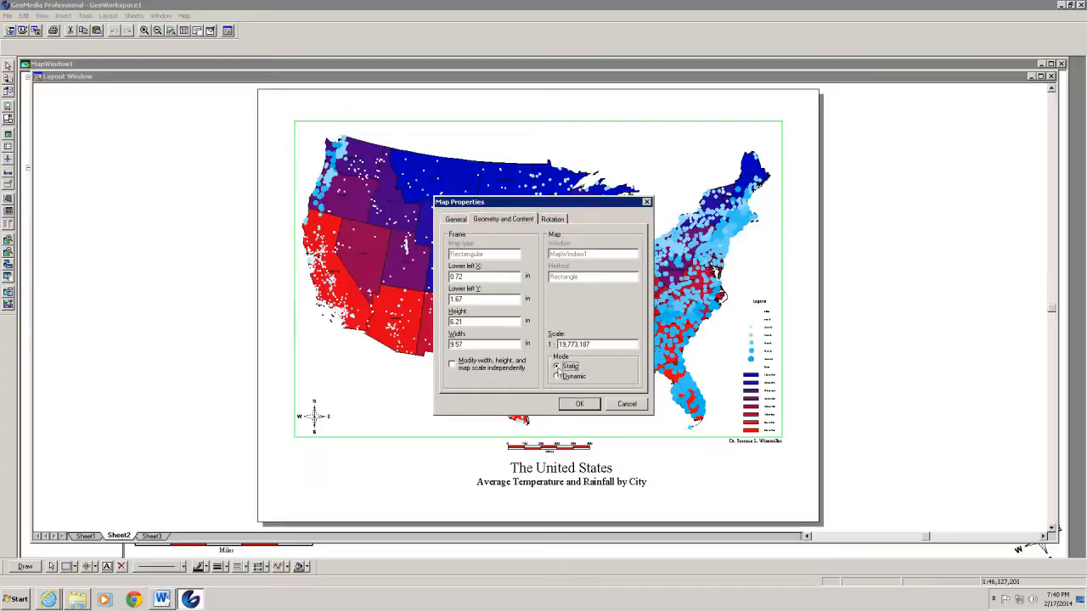
left_click(579, 404)
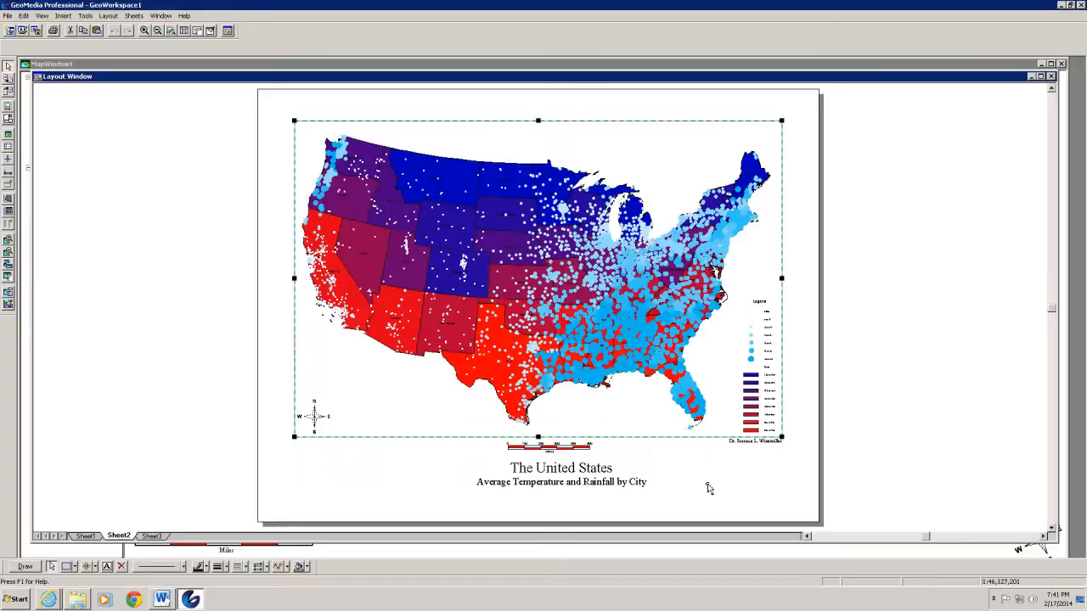
left_click(740, 507)
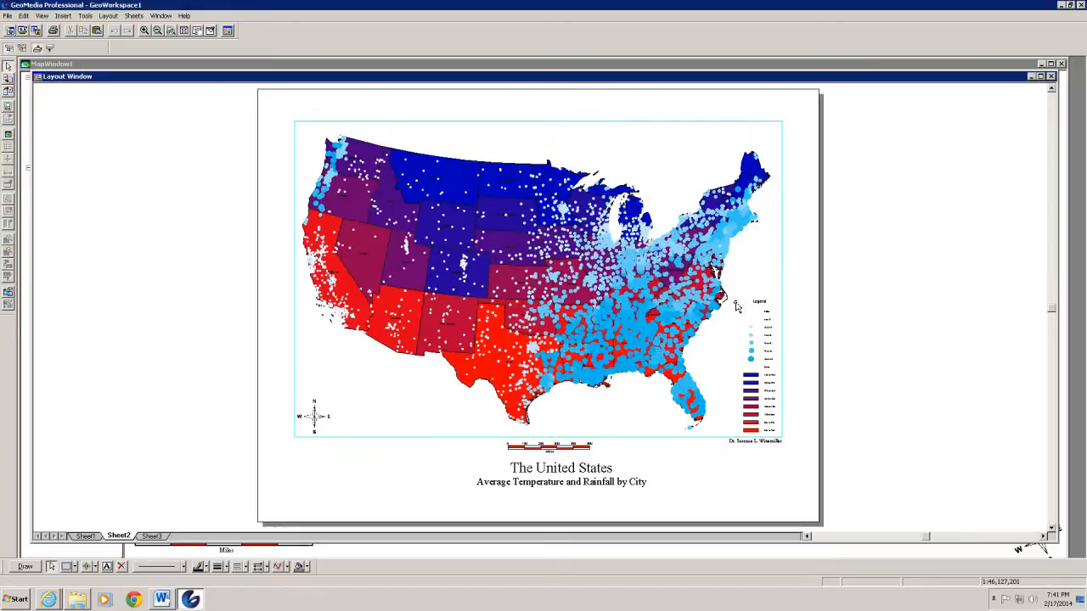
Convert the Sheet2 legend into graphics
right_click(753, 340)
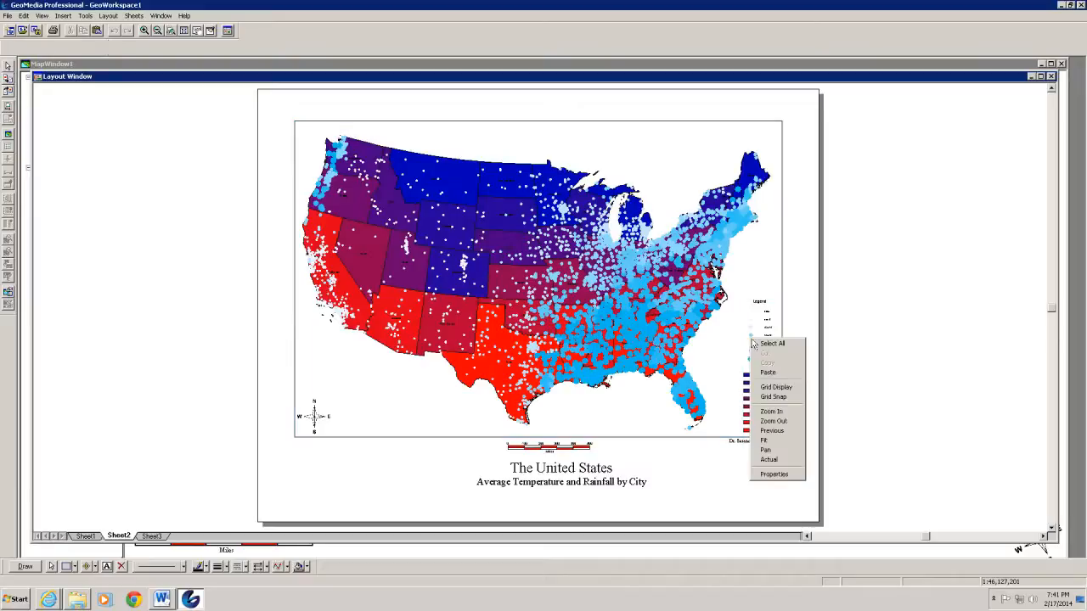
left_click(765, 474)
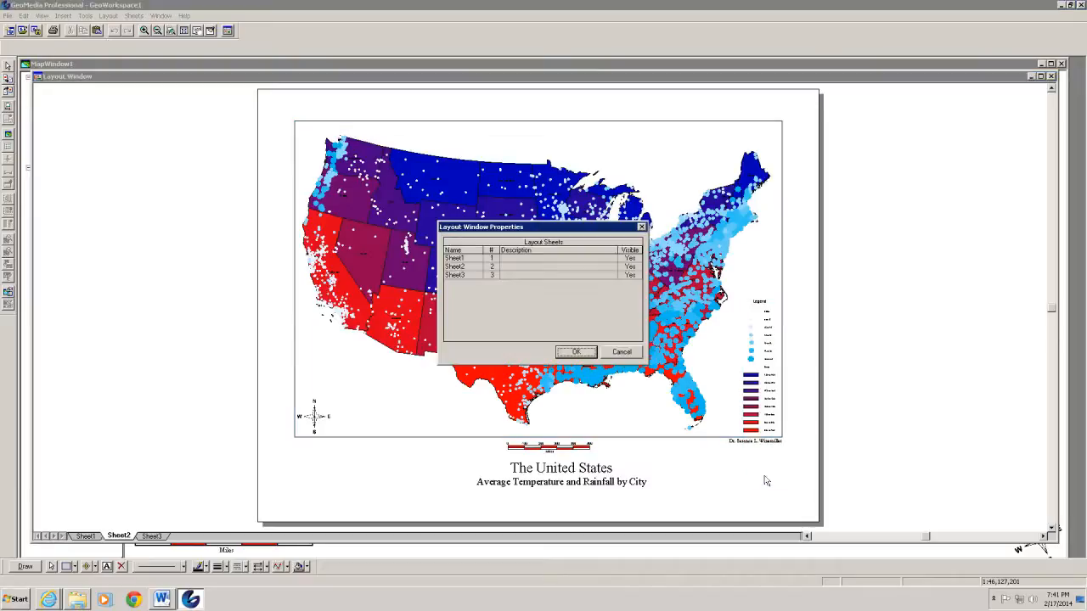
left_click(620, 354)
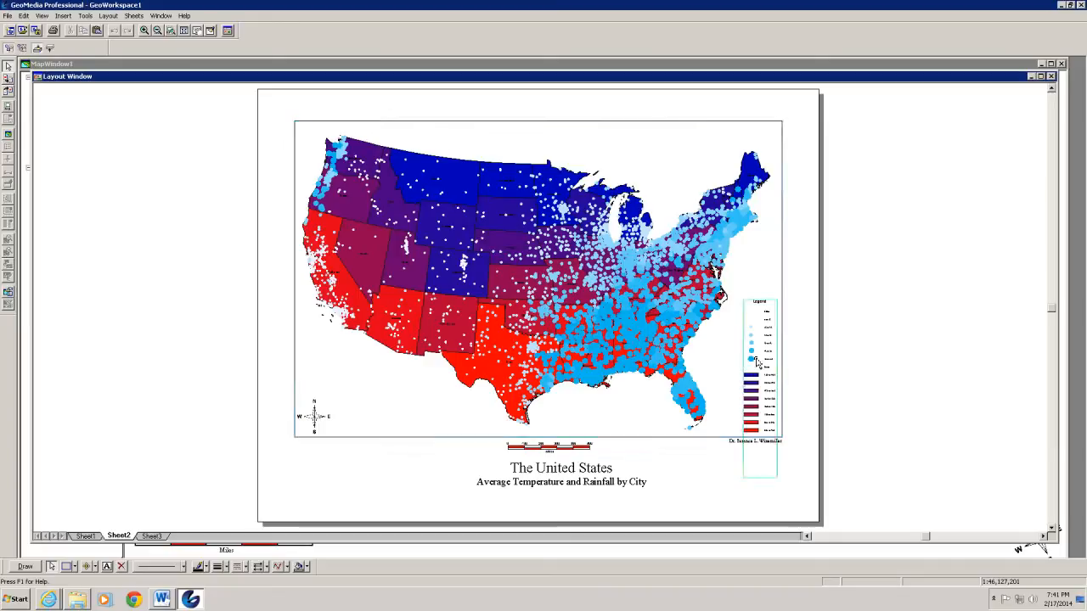
right_click(756, 360)
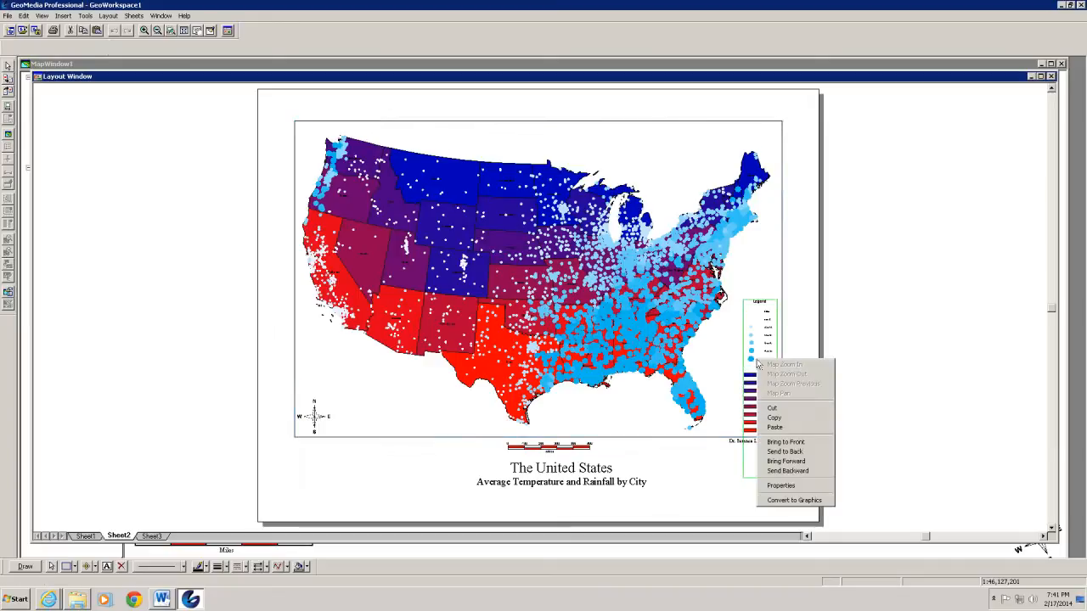
left_click(782, 503)
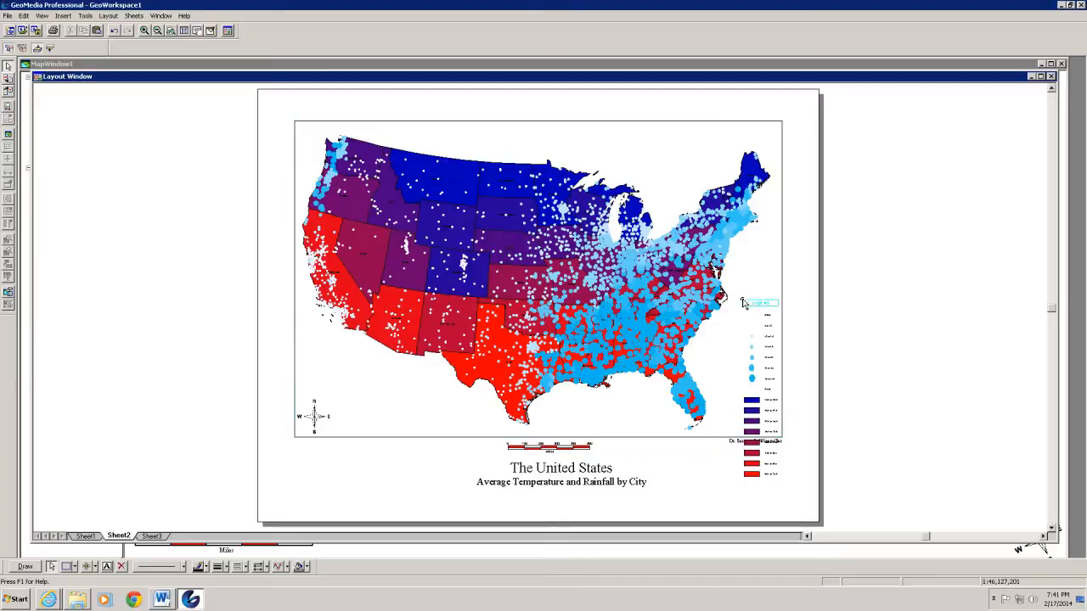
Select all the legend's pieces and move them up beside the map's east coast
left_click_drag(735, 305, 783, 500)
left_click_drag(737, 293, 785, 505)
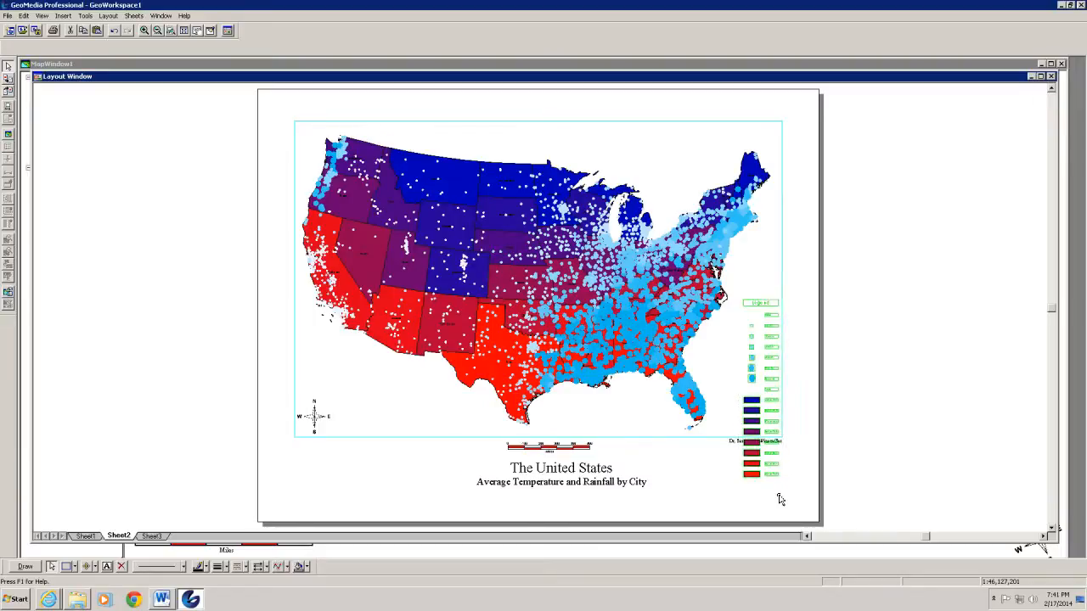
left_click(757, 367)
left_click_drag(745, 442, 785, 500)
left_click(758, 361)
left_click_drag(730, 293, 806, 515)
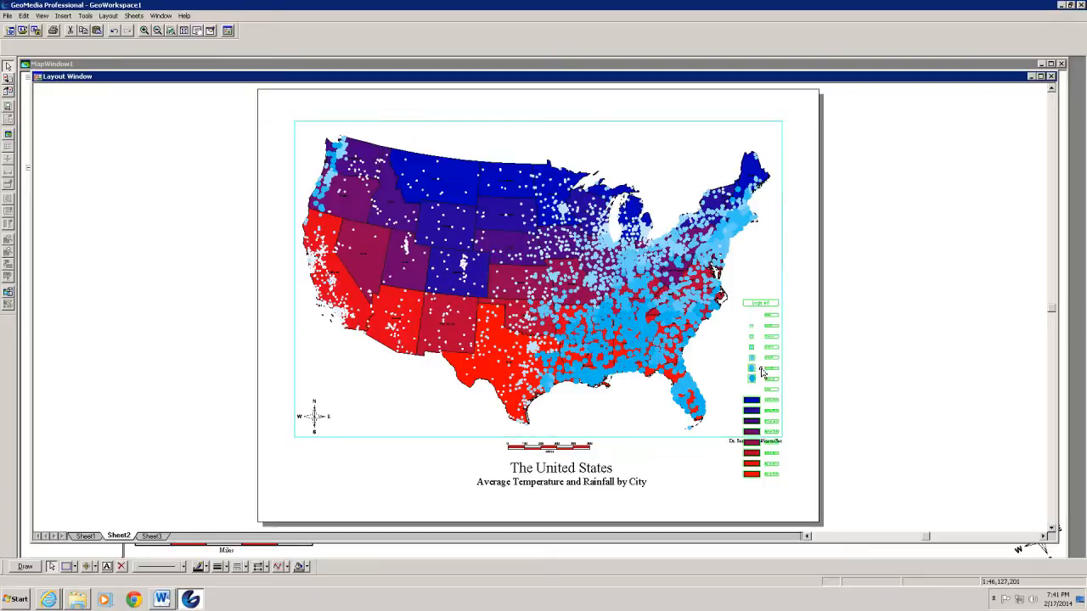
left_click_drag(768, 374, 767, 329)
left_click(892, 378)
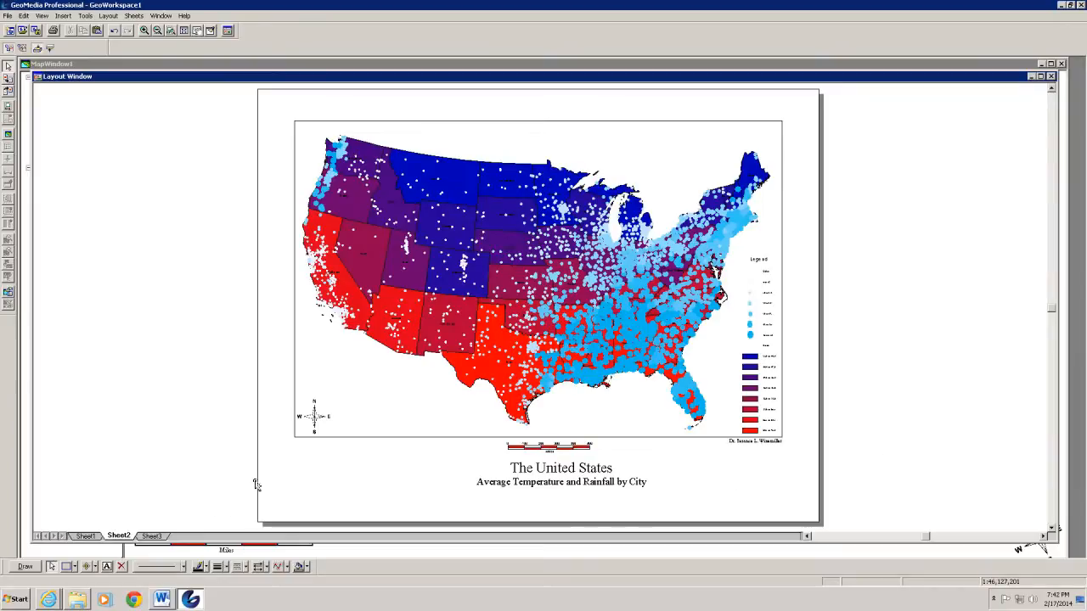
Rename Sheet1 to USAVTemp
left_click(150, 537)
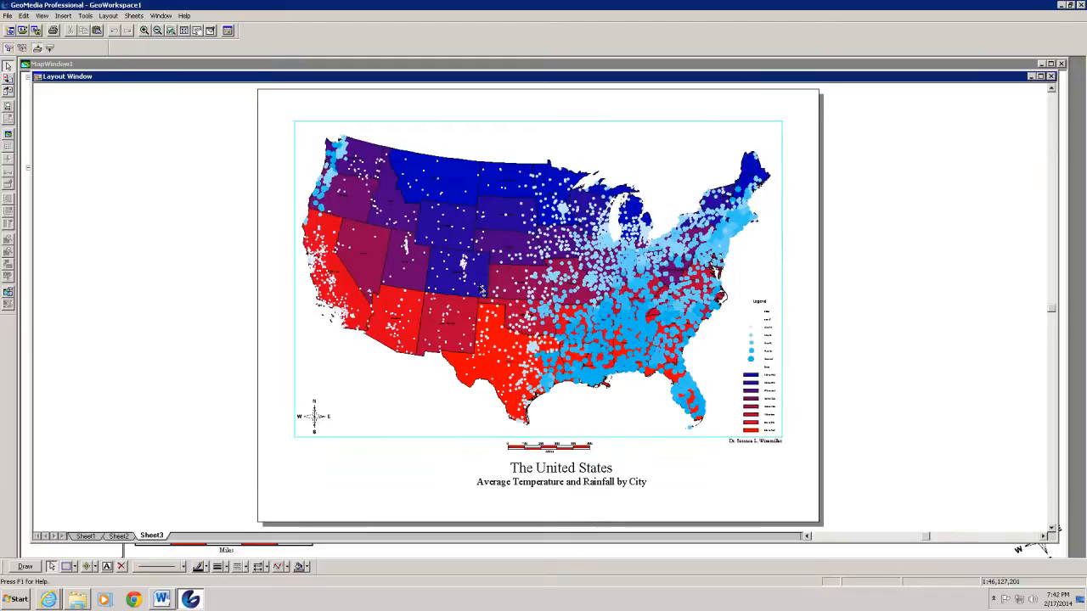
left_click(86, 537)
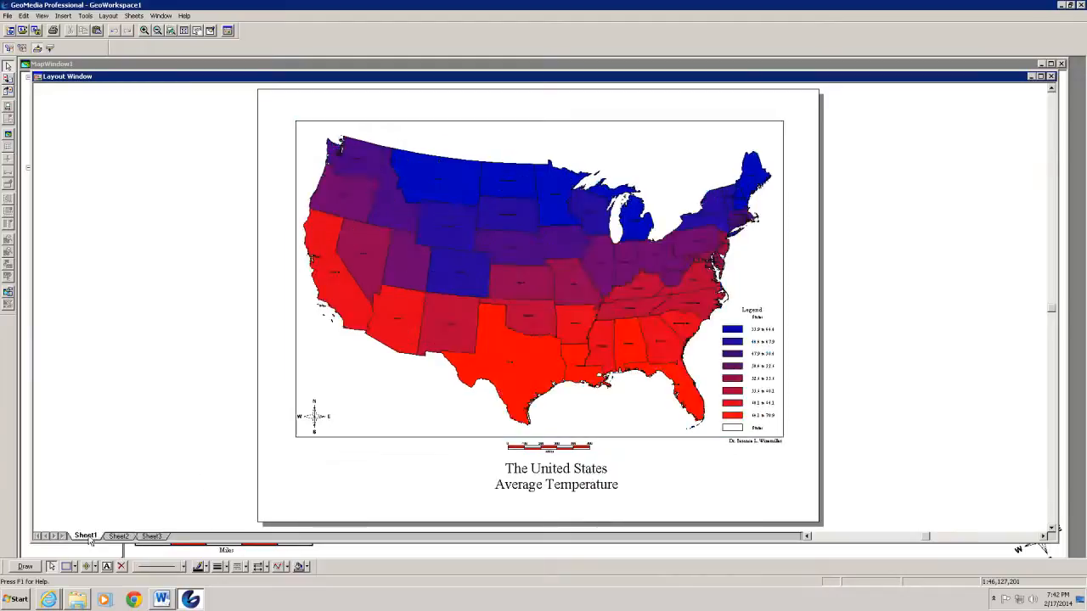
double_click(89, 538)
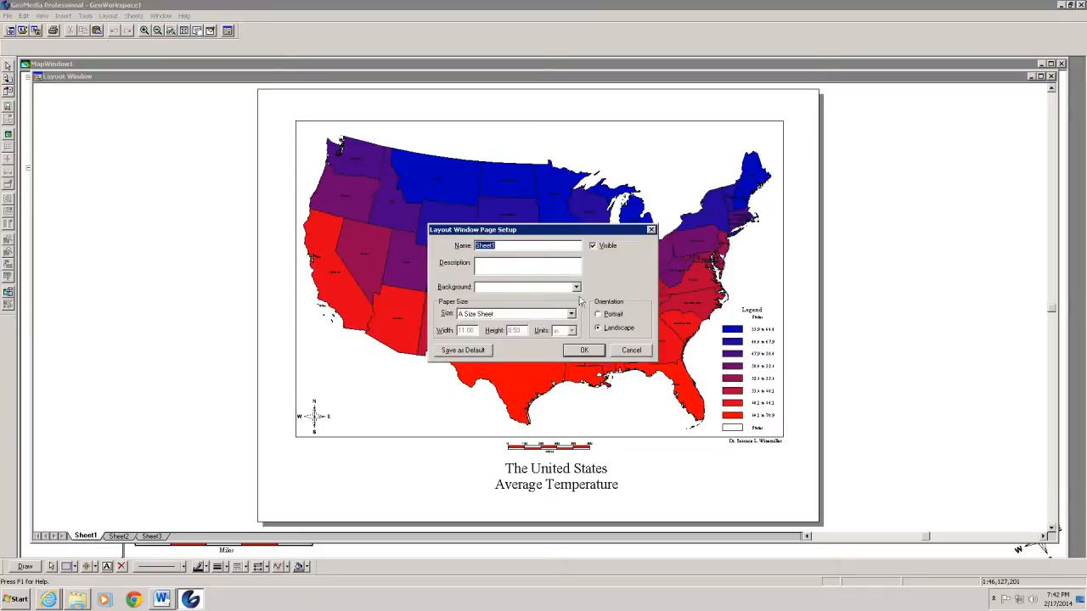
type("USAVTemp")
left_click(583, 350)
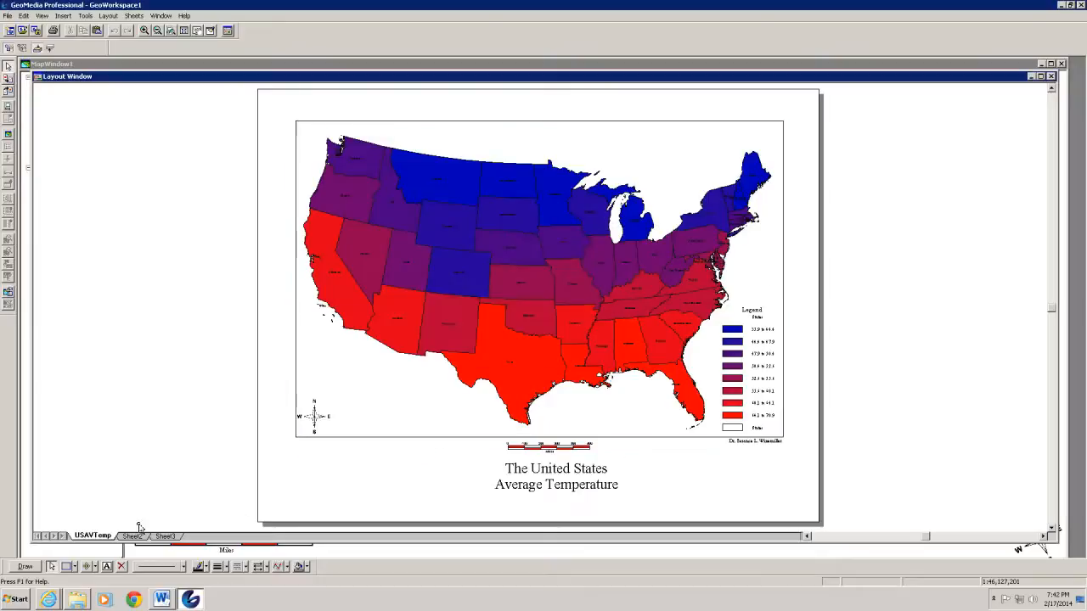
Rename Sheet2 to Temp_Rainfall
left_click(133, 537)
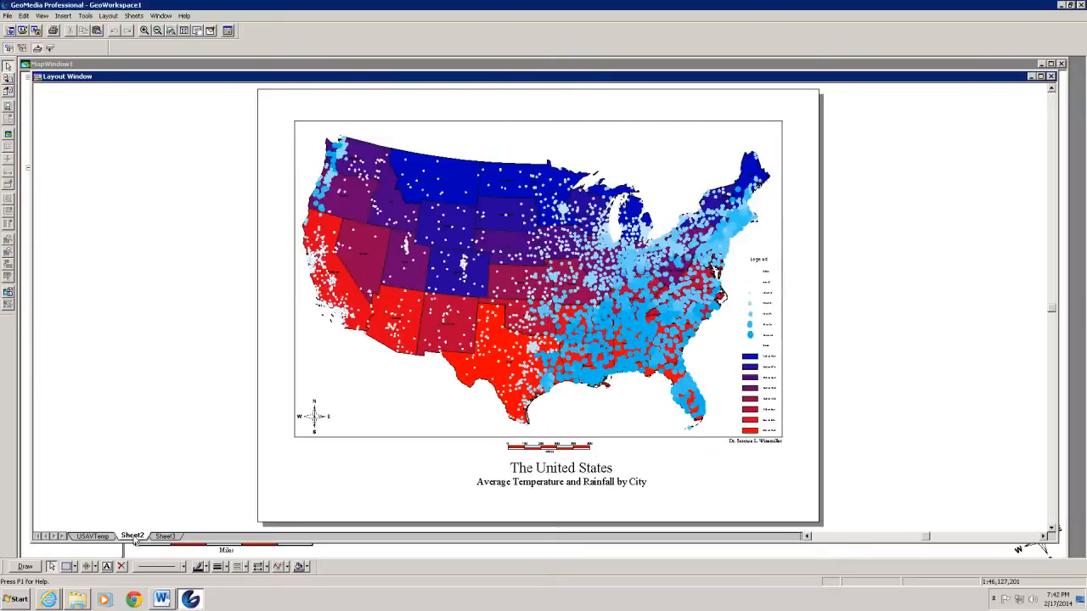
double_click(134, 539)
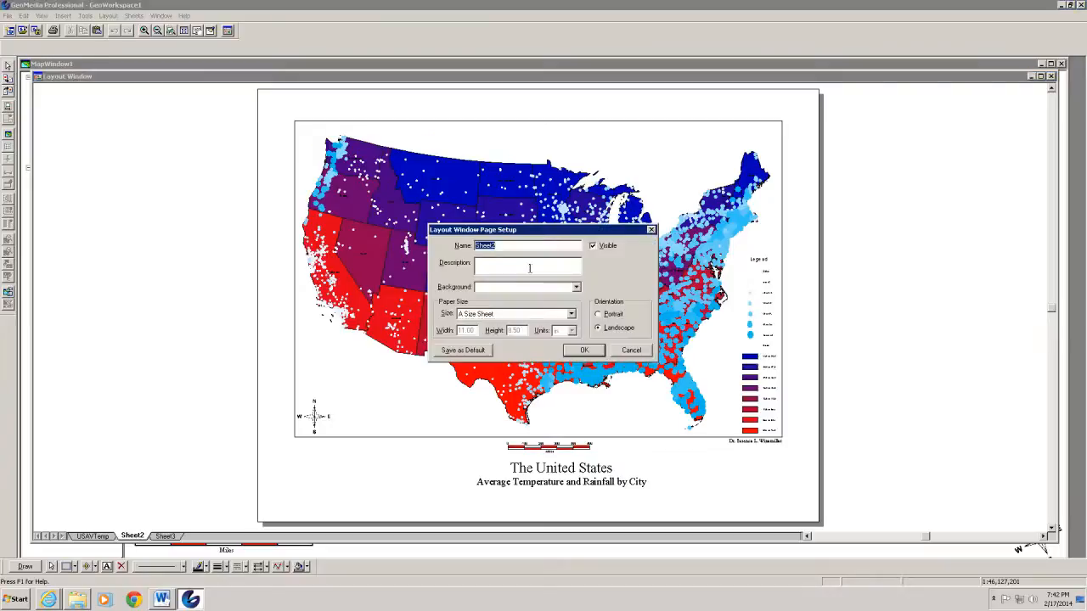
type("Temp_Rainfall")
left_click(584, 350)
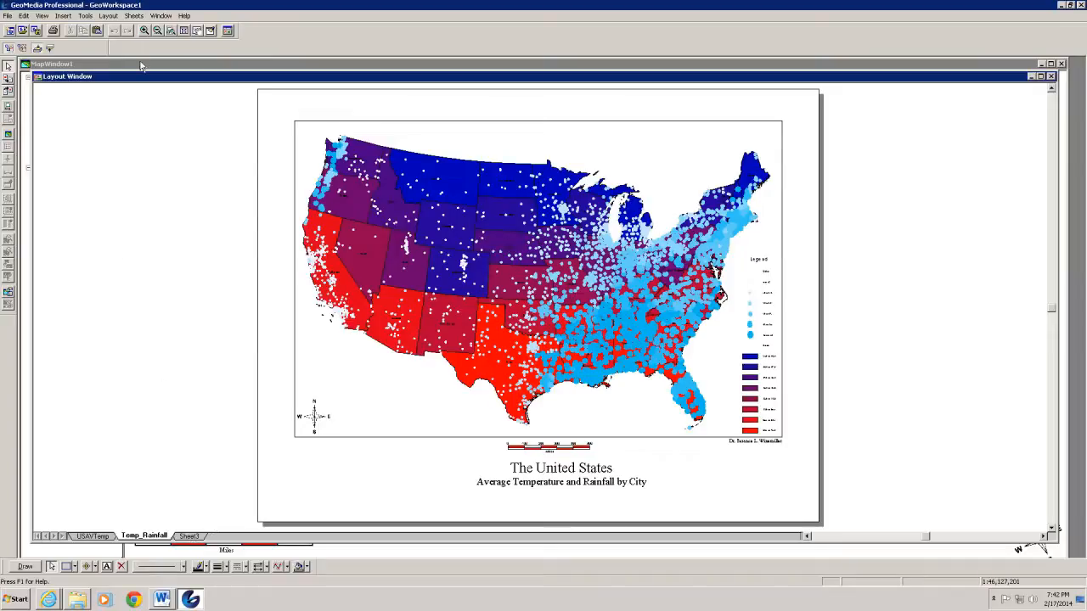
Save the GeoWorkspace under the student's name in the lab folder on Local Disk (C:)
left_click(7, 16)
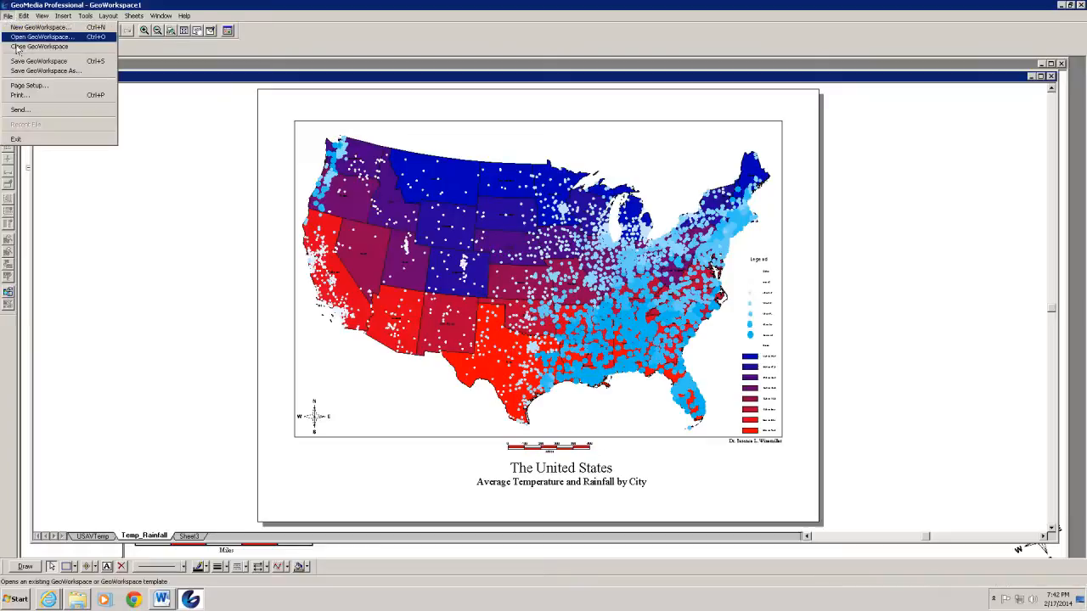
left_click(34, 71)
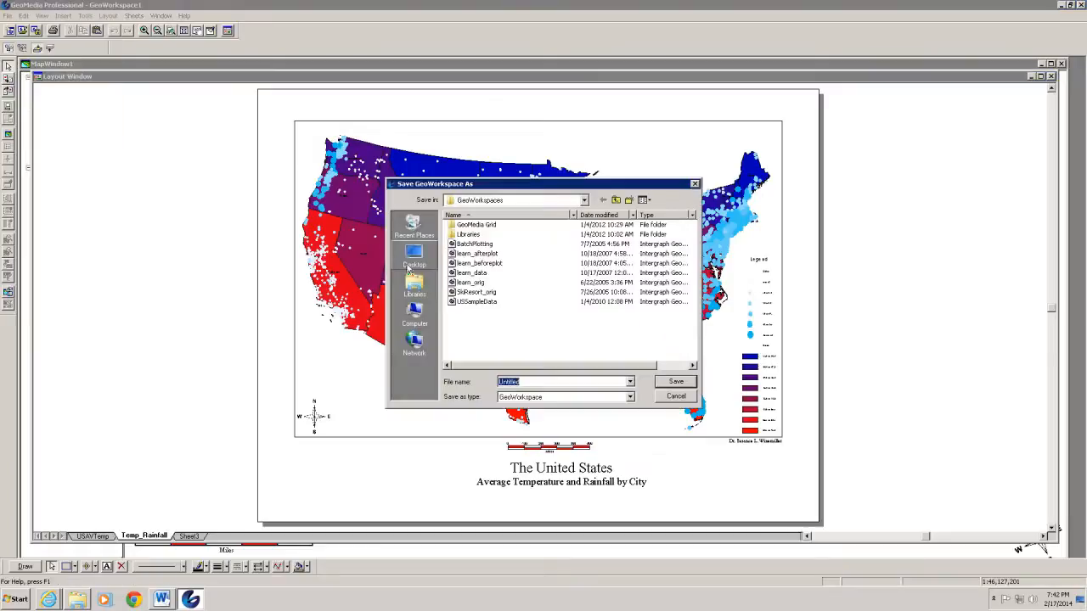
left_click(583, 200)
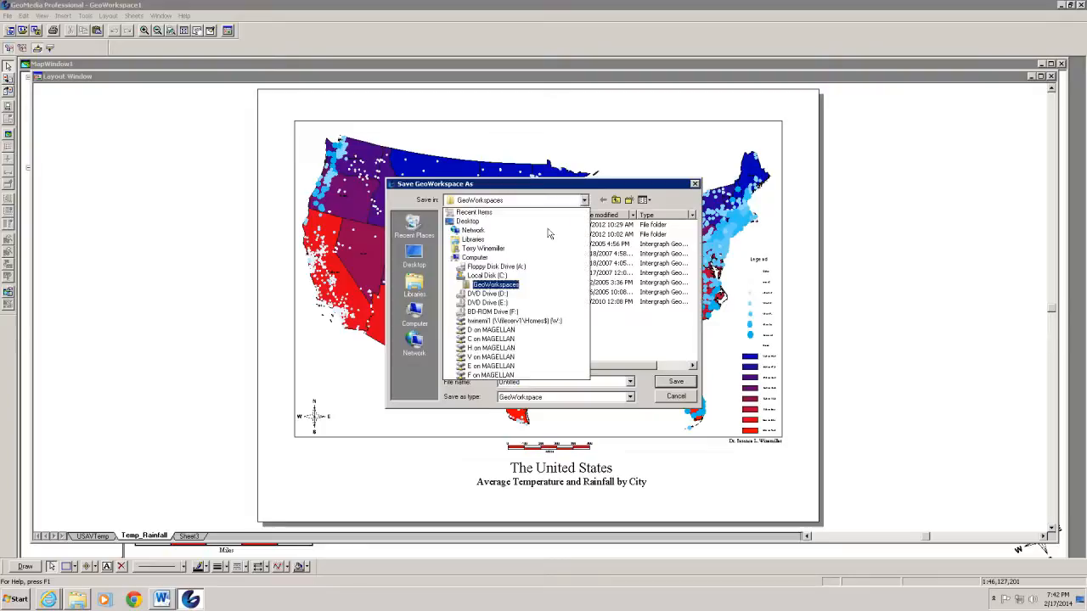
left_click(497, 276)
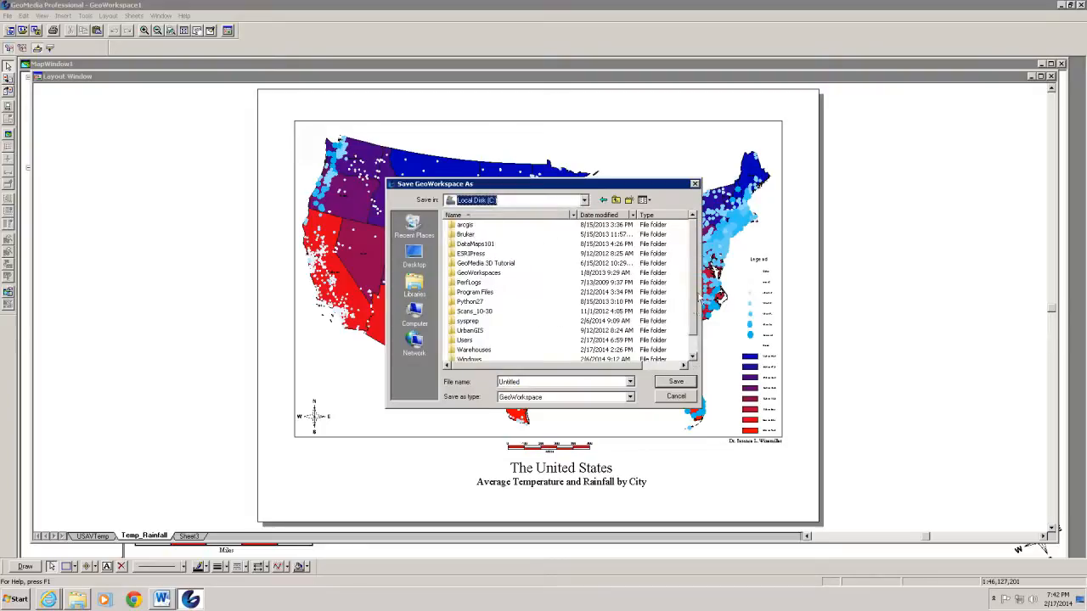
left_click(692, 358)
left_click(693, 357)
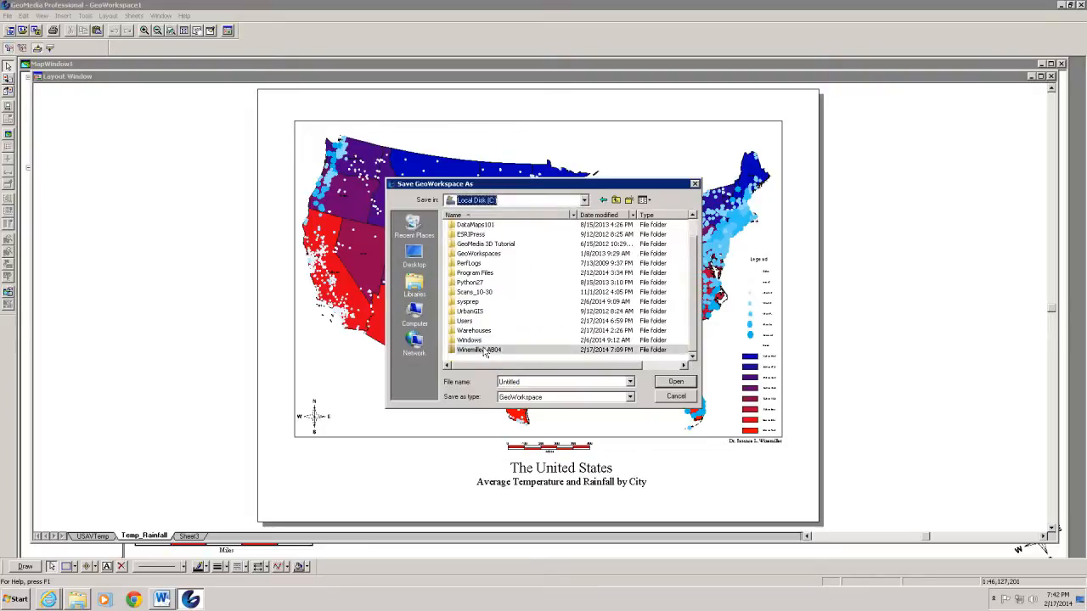
double_click(484, 350)
double_click(532, 381)
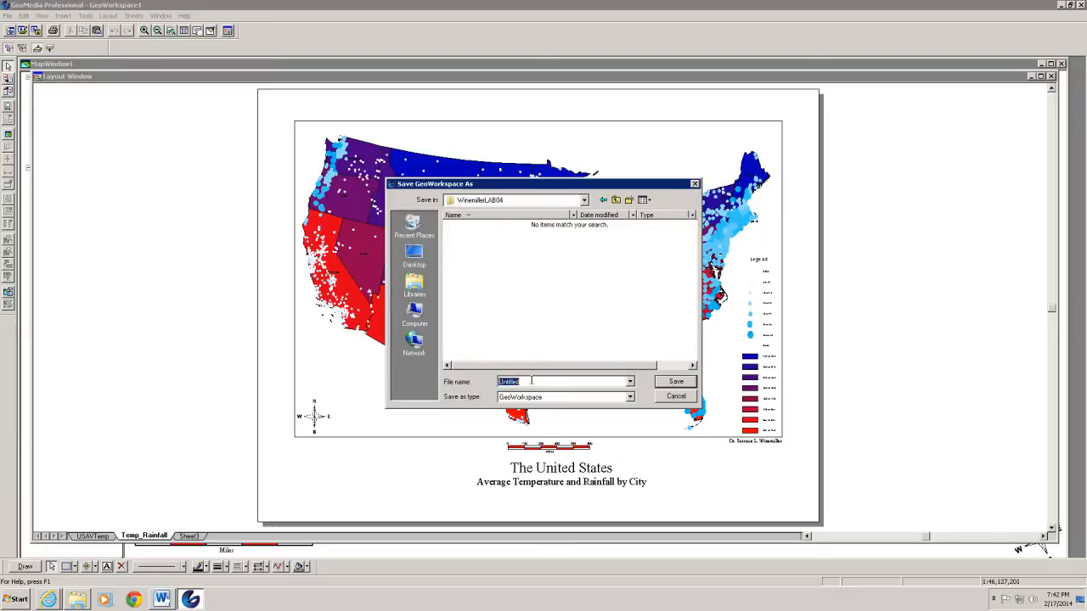
type("Winemille")
left_click(674, 383)
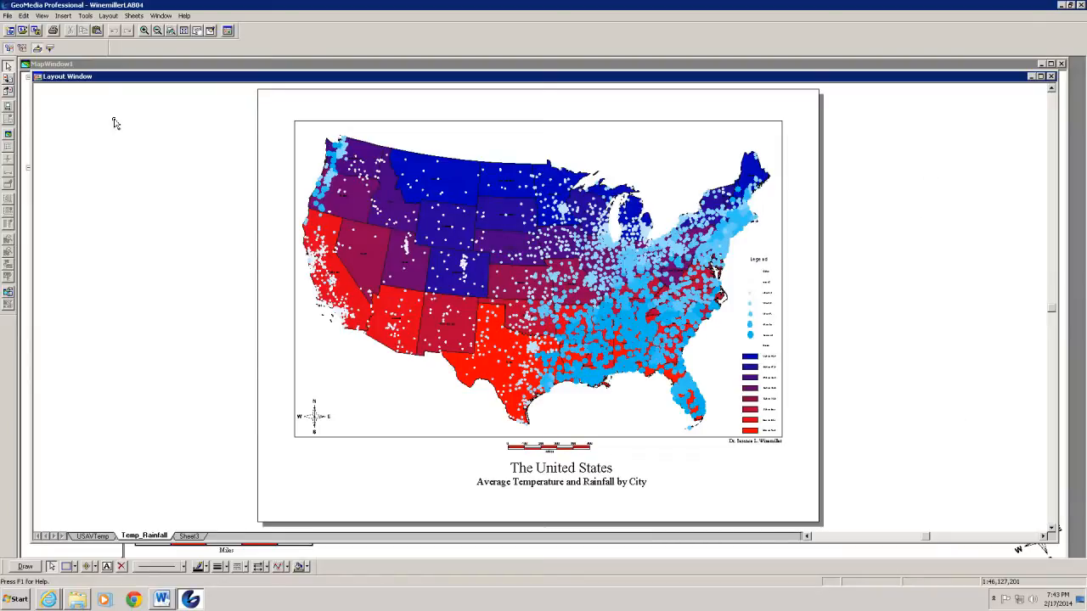
left_click(119, 65)
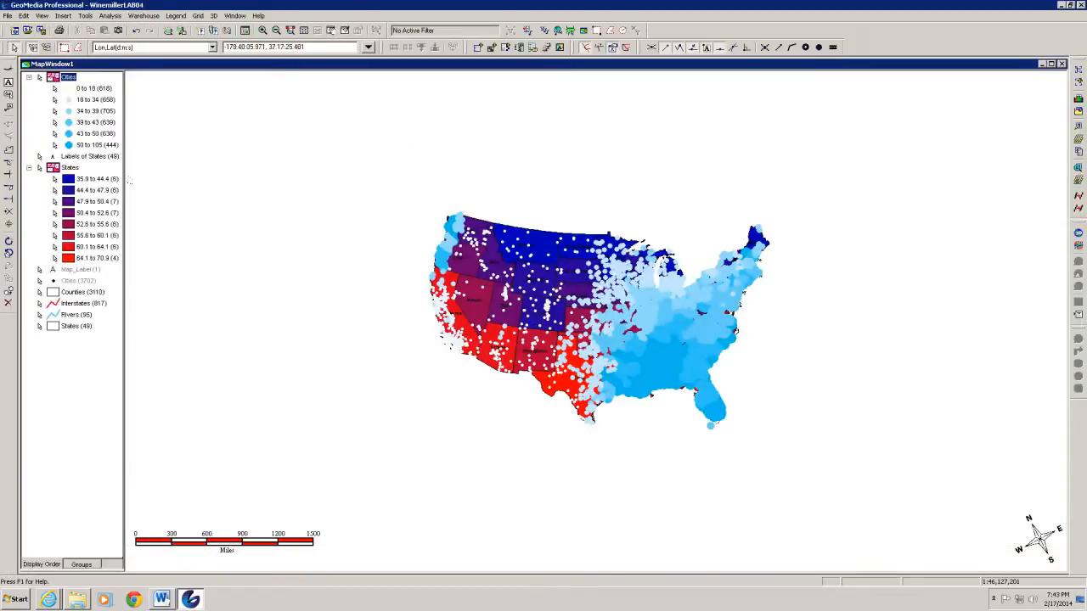
Save the map window's legend as Legend01 and fit the US map to the window
left_click(179, 18)
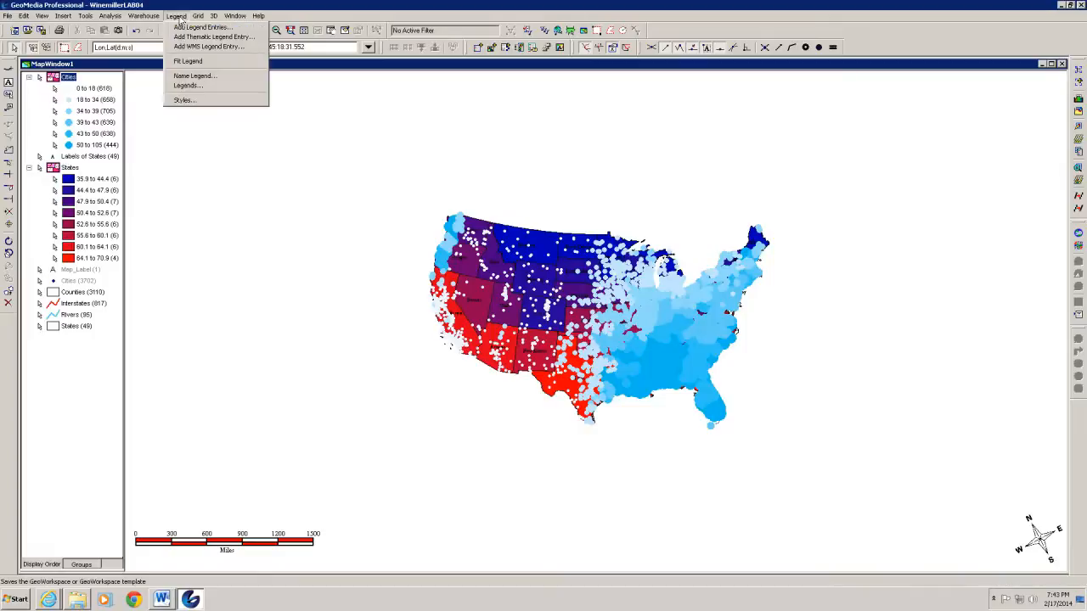
left_click(197, 79)
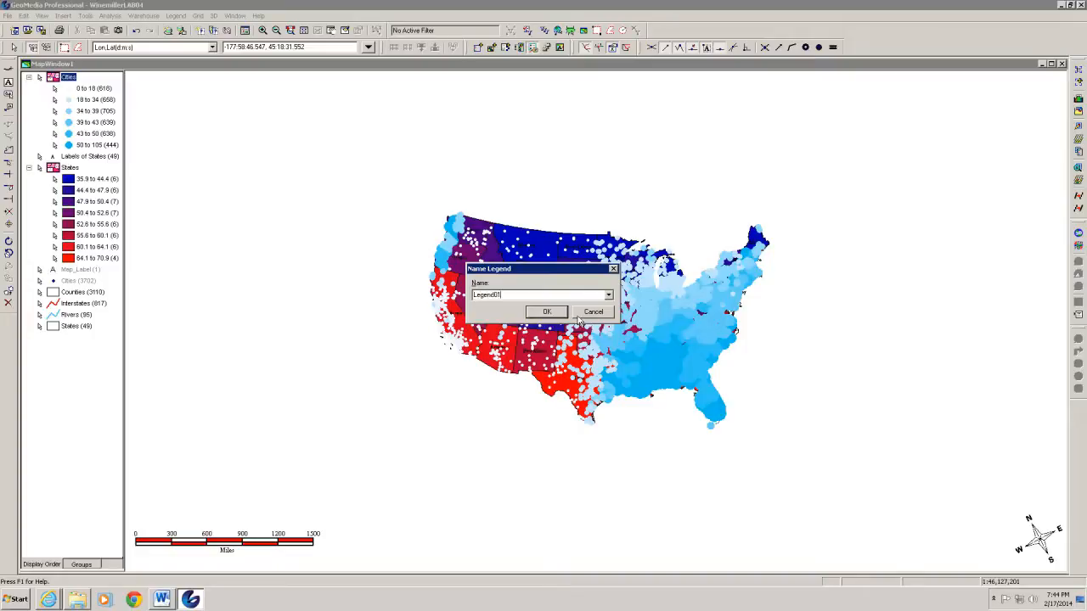
left_click(536, 320)
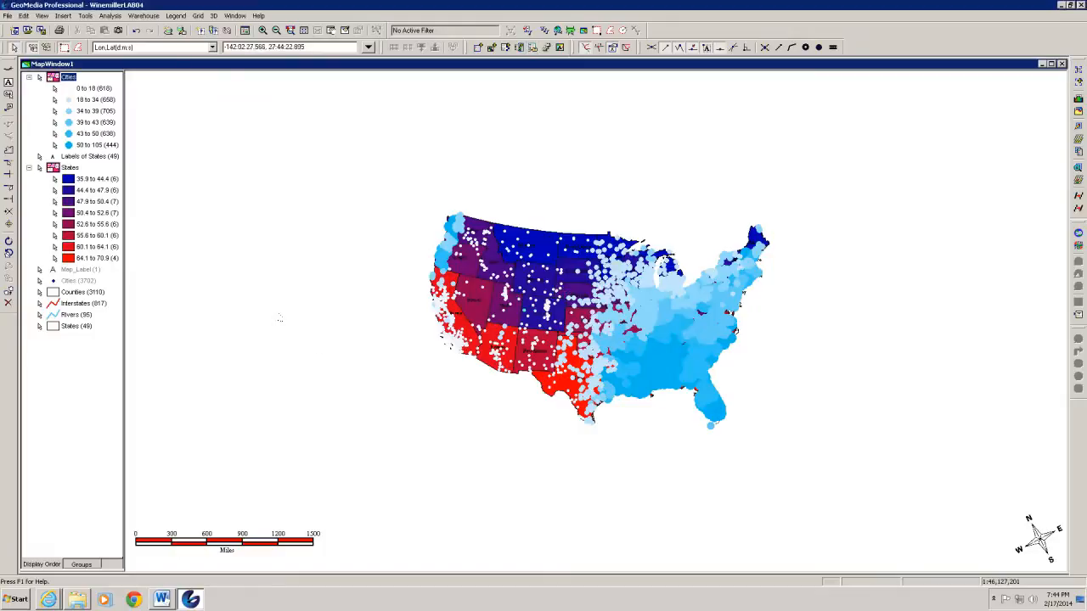
left_click(291, 30)
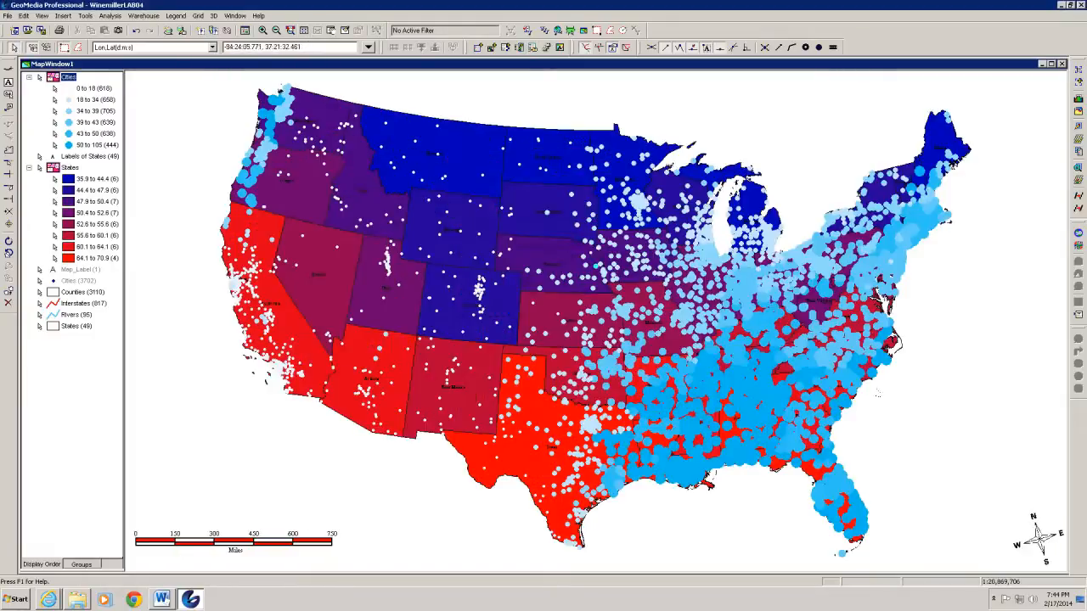
Create a new map window, MapWindow2, that uses Legend01
left_click(234, 17)
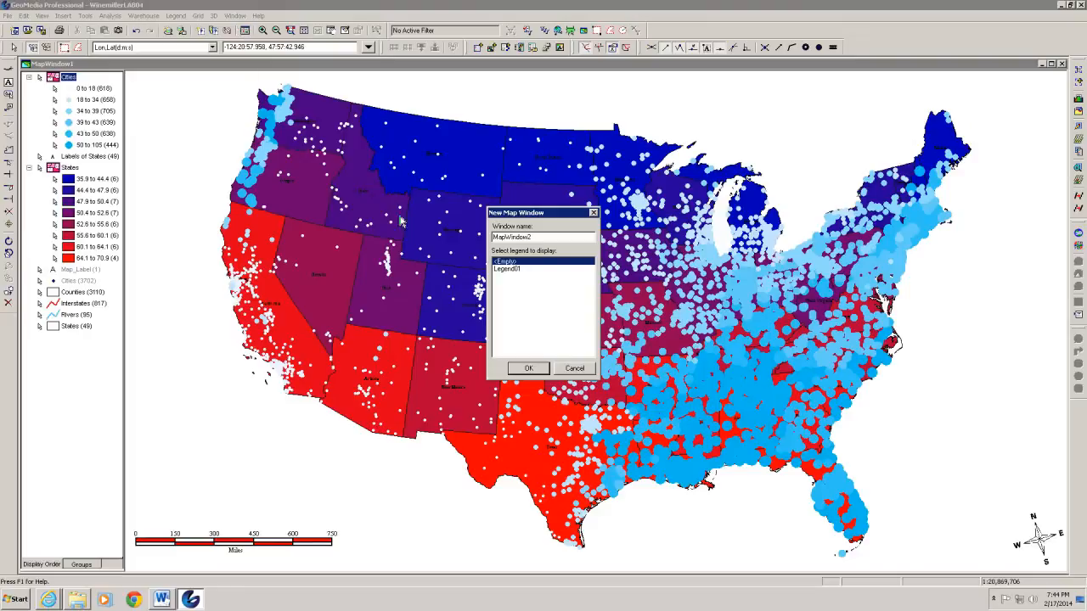
left_click(509, 270)
left_click(528, 369)
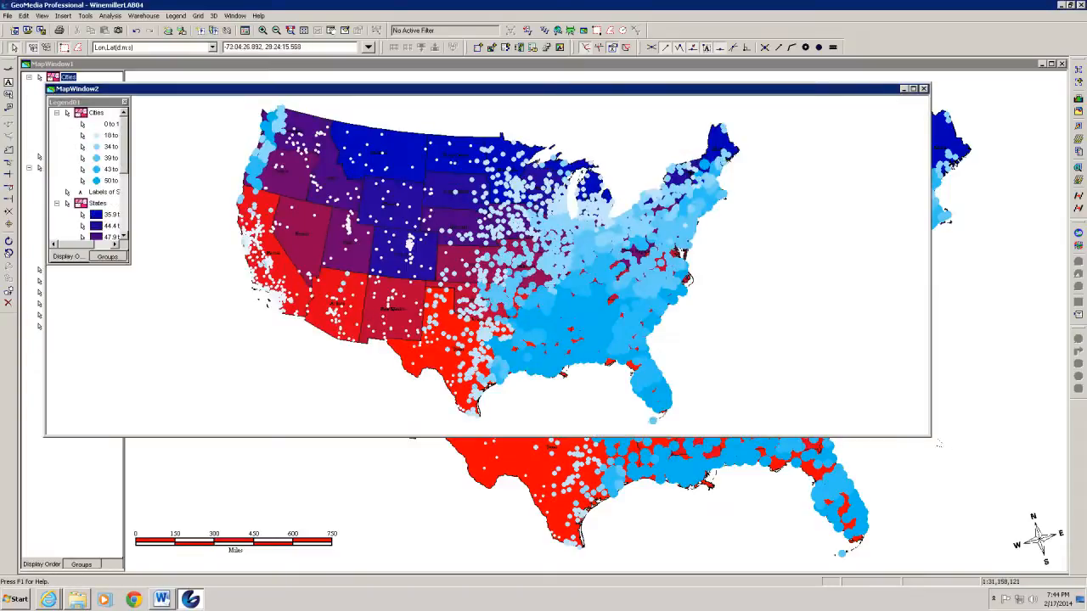
Enlarge MapWindow2, fit the US map inside it, and move the legend to the lower left
left_click_drag(931, 437, 1007, 549)
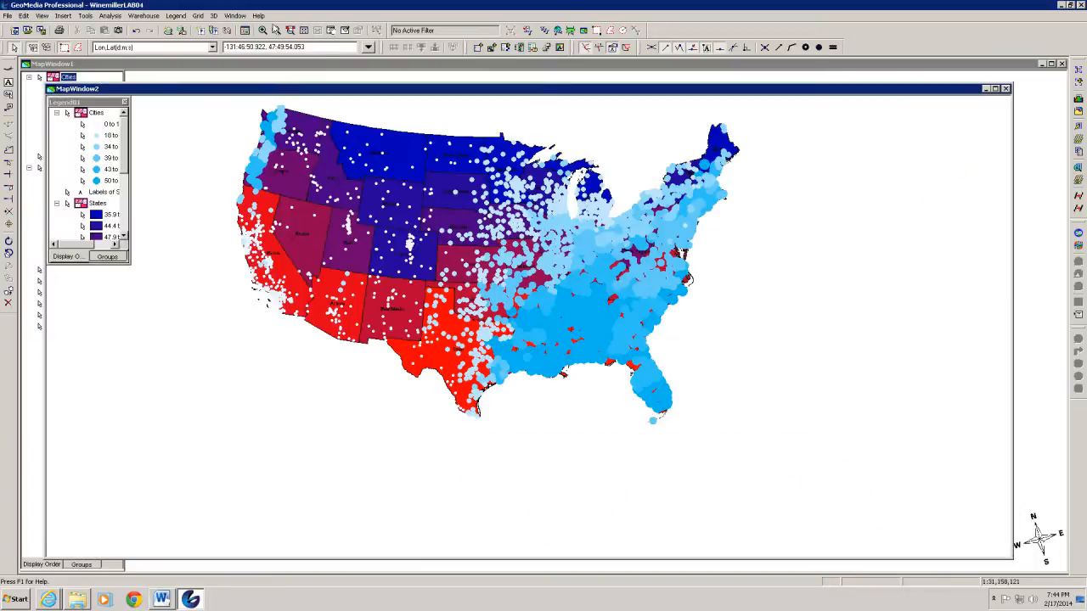
left_click(304, 31)
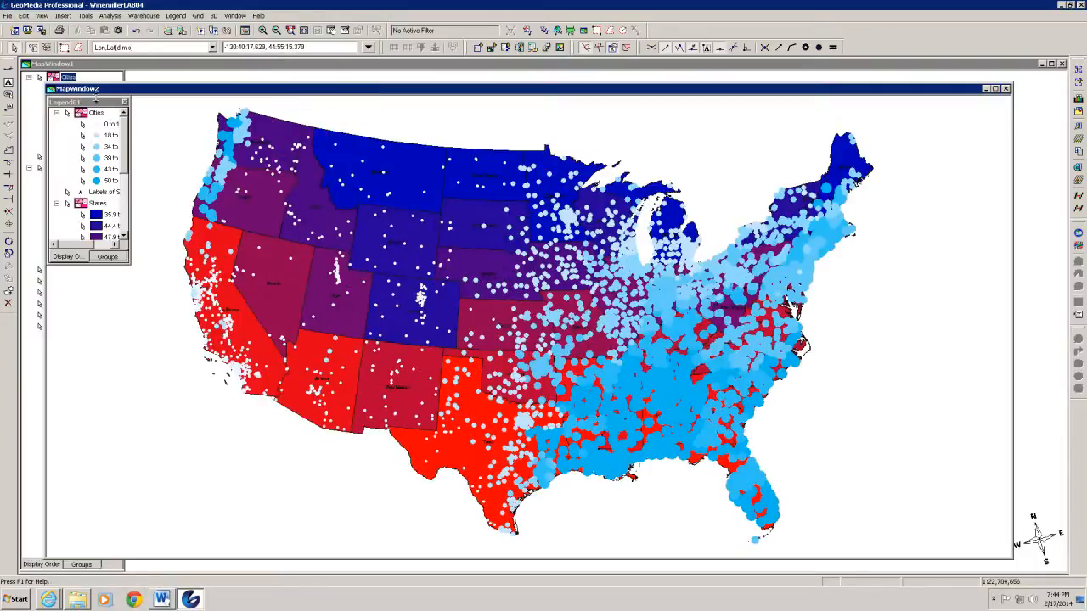
left_click_drag(95, 104, 127, 280)
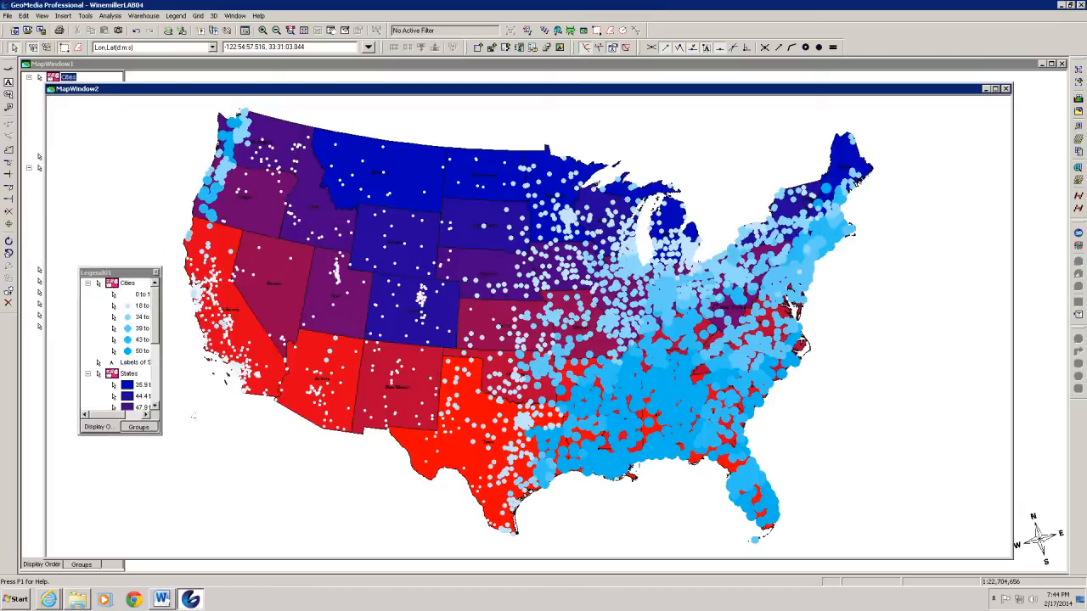
Dock Legend01 on the left of MapWindow2 and widen it to show the full class ranges
right_click(317, 497)
mouse_move(342, 488)
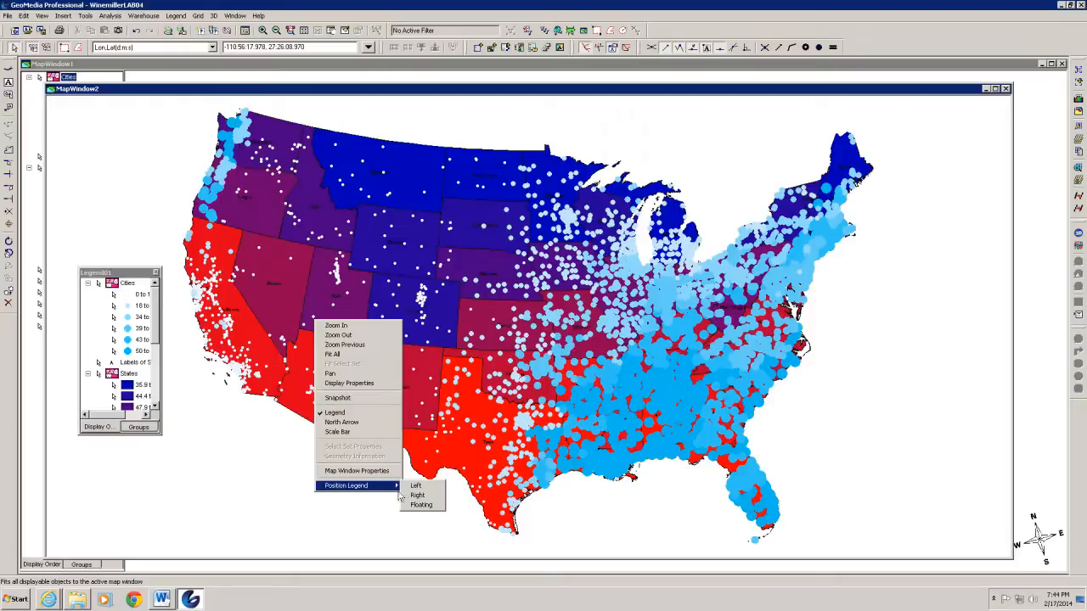
left_click(416, 488)
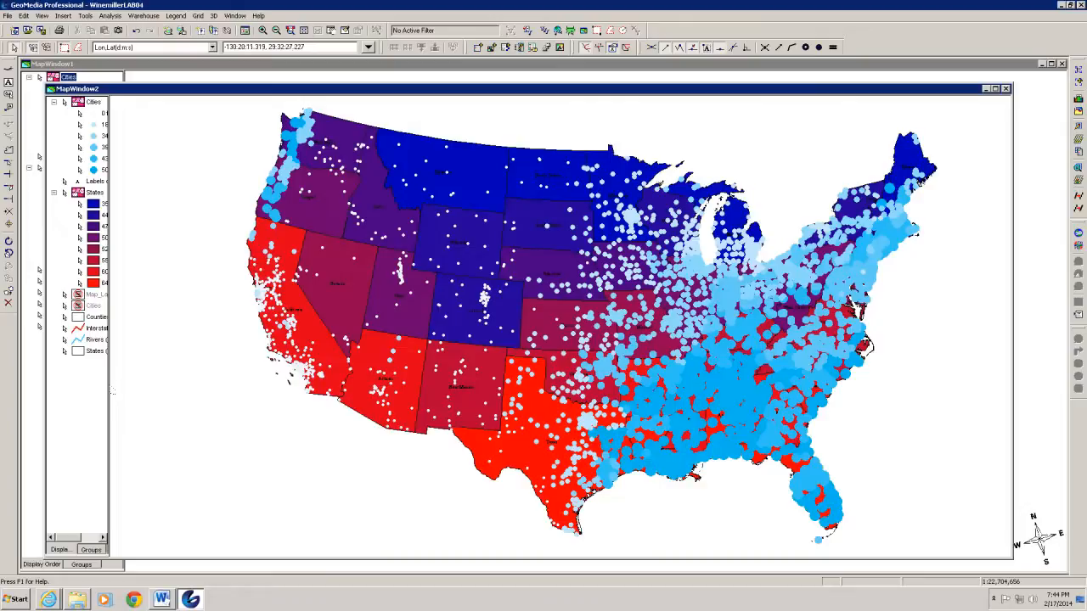
left_click_drag(110, 391, 186, 393)
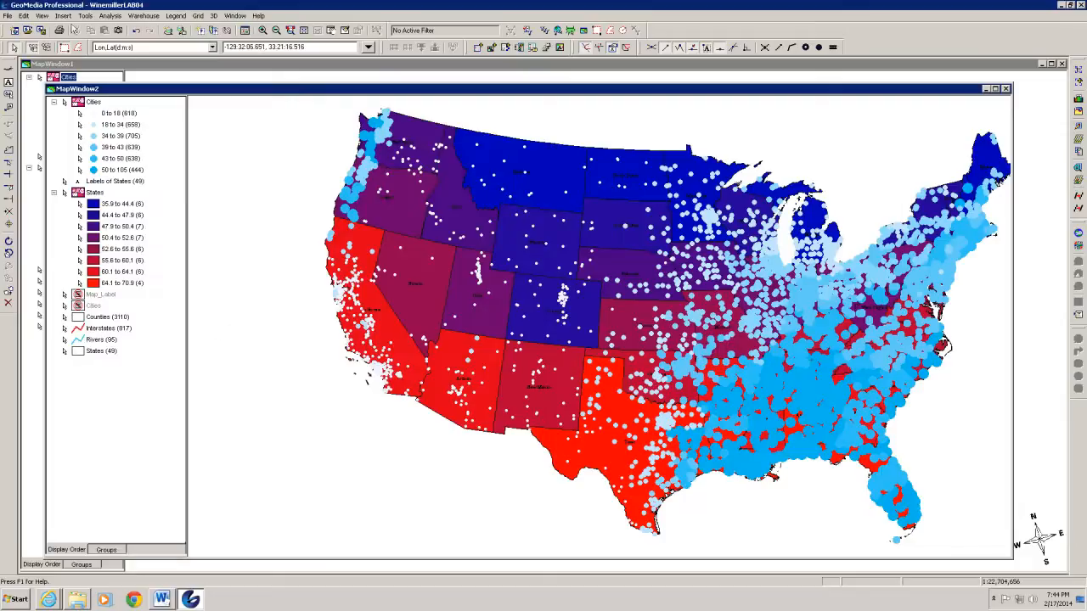
Add a north arrow and a scale bar to the map
left_click(43, 16)
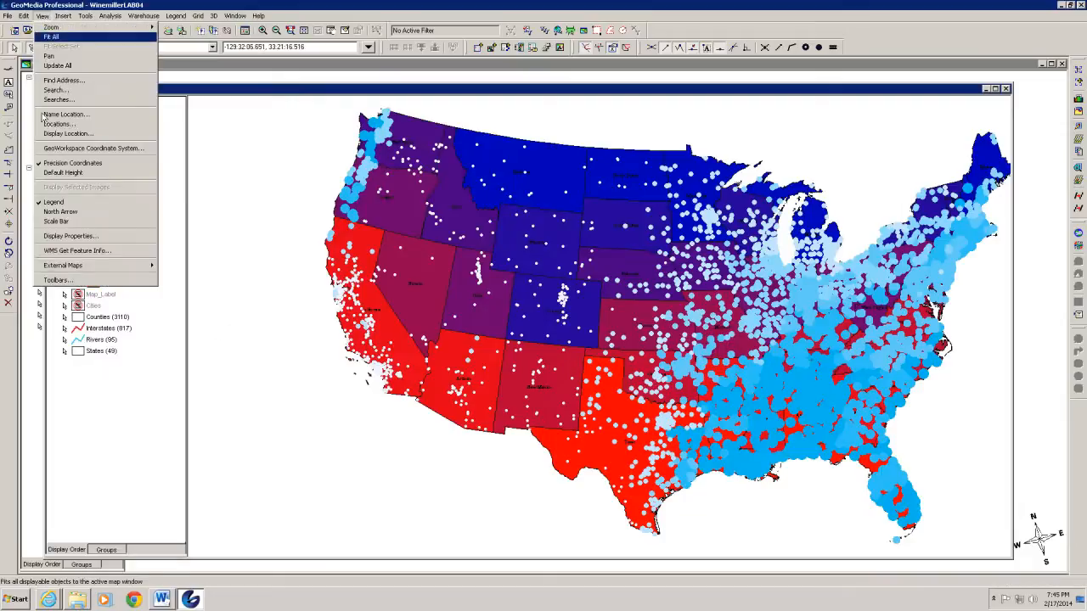
left_click(41, 212)
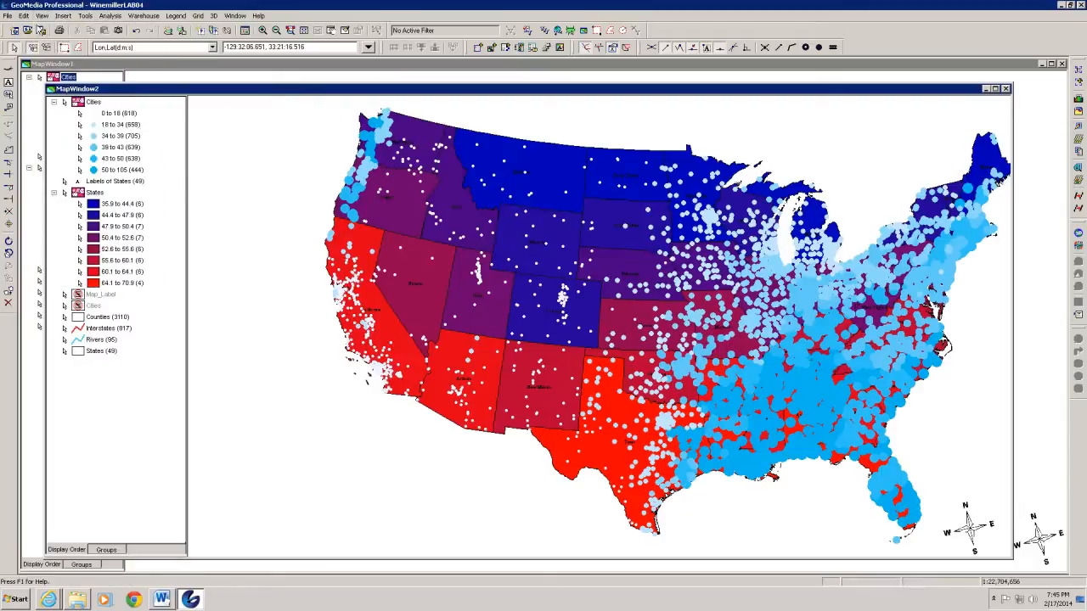
left_click(43, 16)
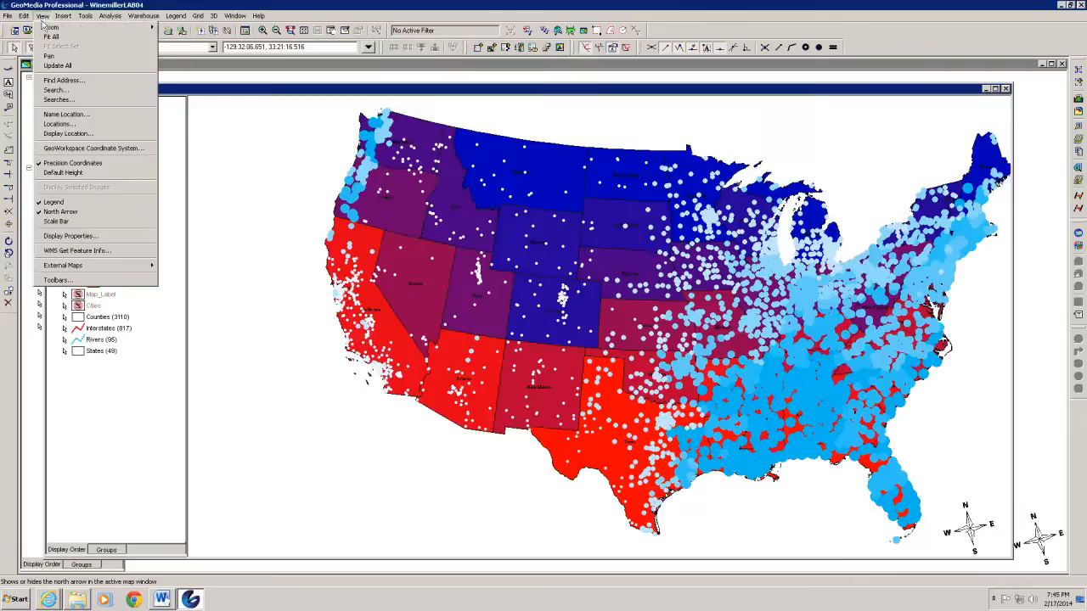
left_click(56, 221)
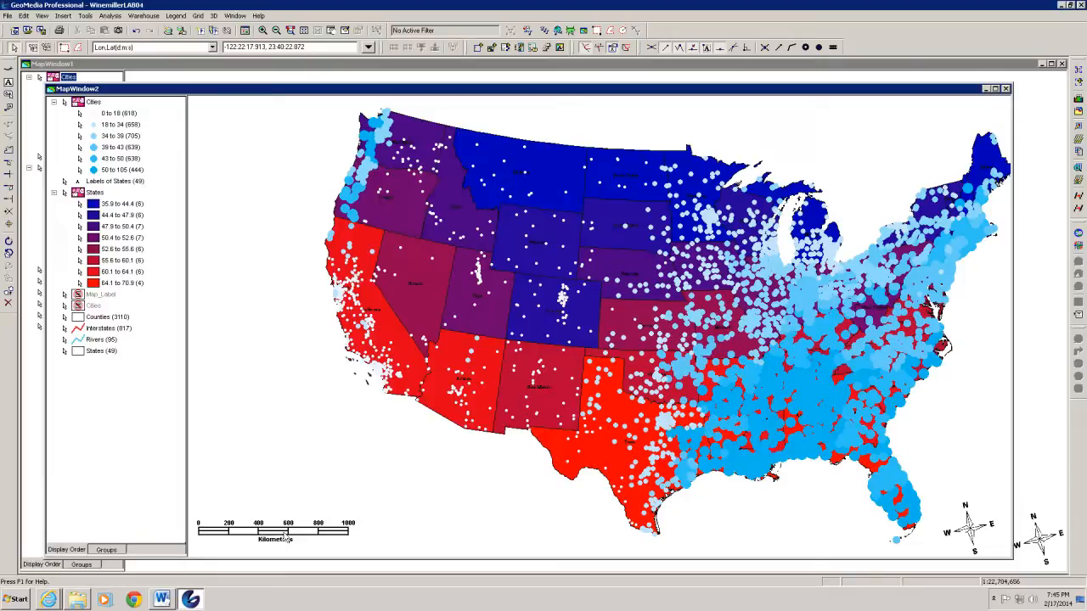
Collapse the Cities and States legend entries and zoom the map out around the US
left_click(54, 102)
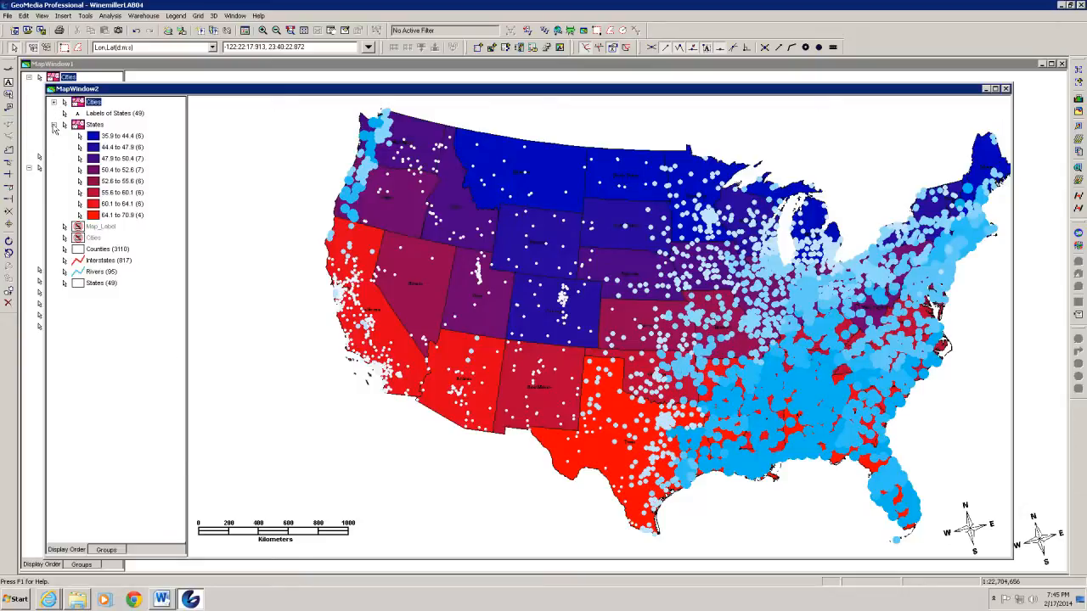
left_click(54, 125)
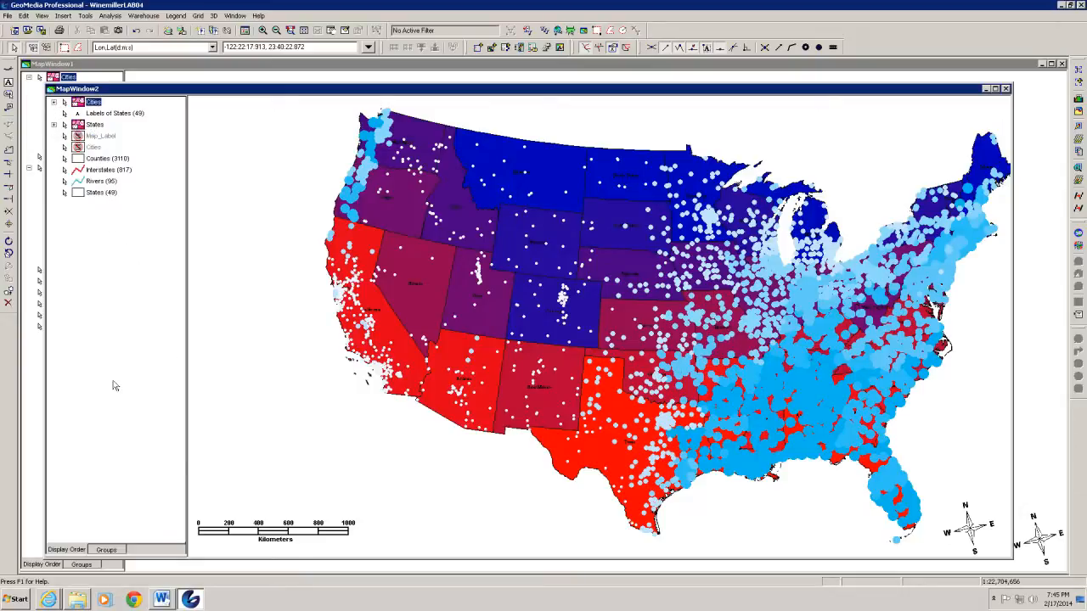
left_click(54, 125)
left_click(53, 125)
left_click(276, 31)
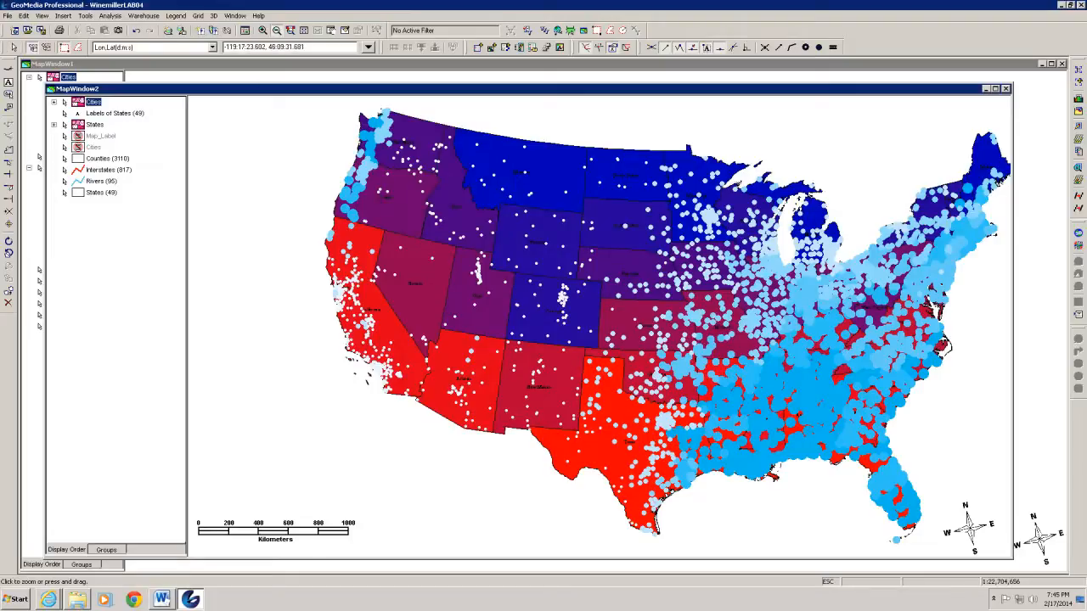
left_click(588, 346)
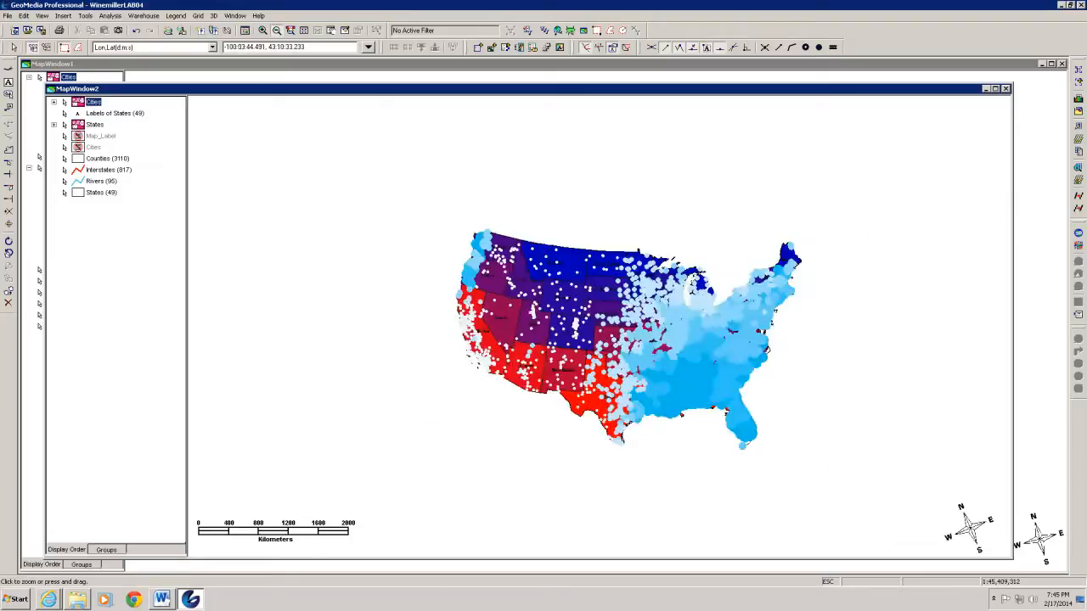
In the layout window, add a new blank sheet, Sheet4
left_click(231, 17)
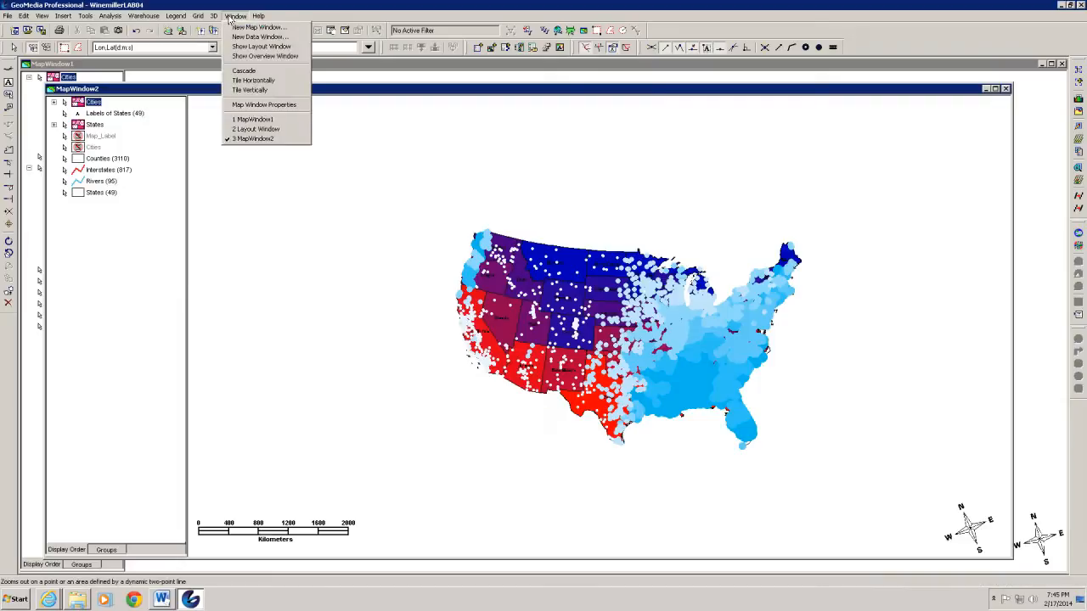
left_click(246, 129)
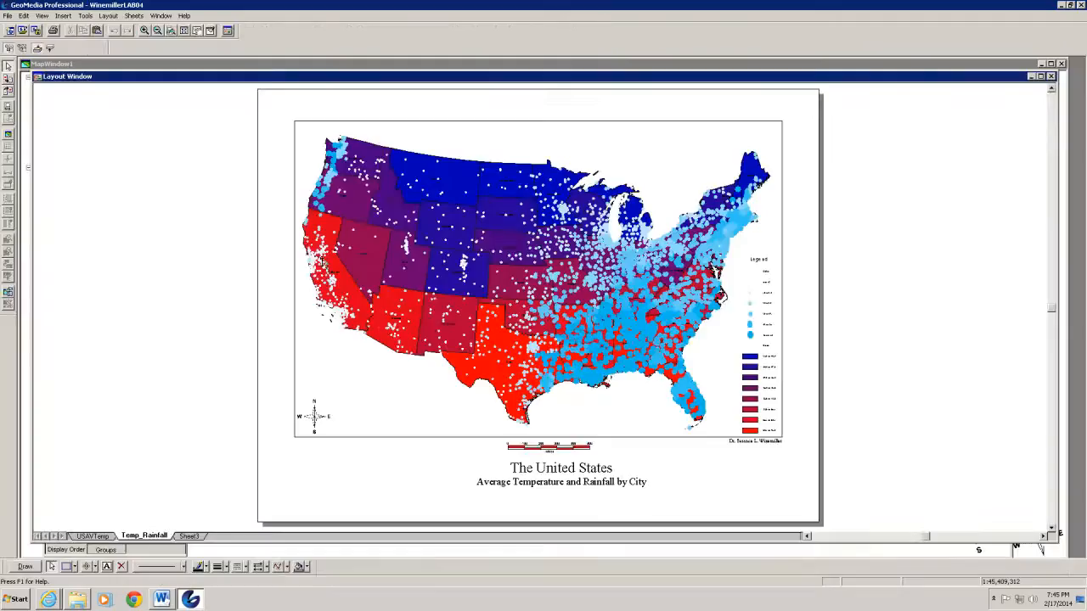
right_click(191, 540)
left_click(204, 545)
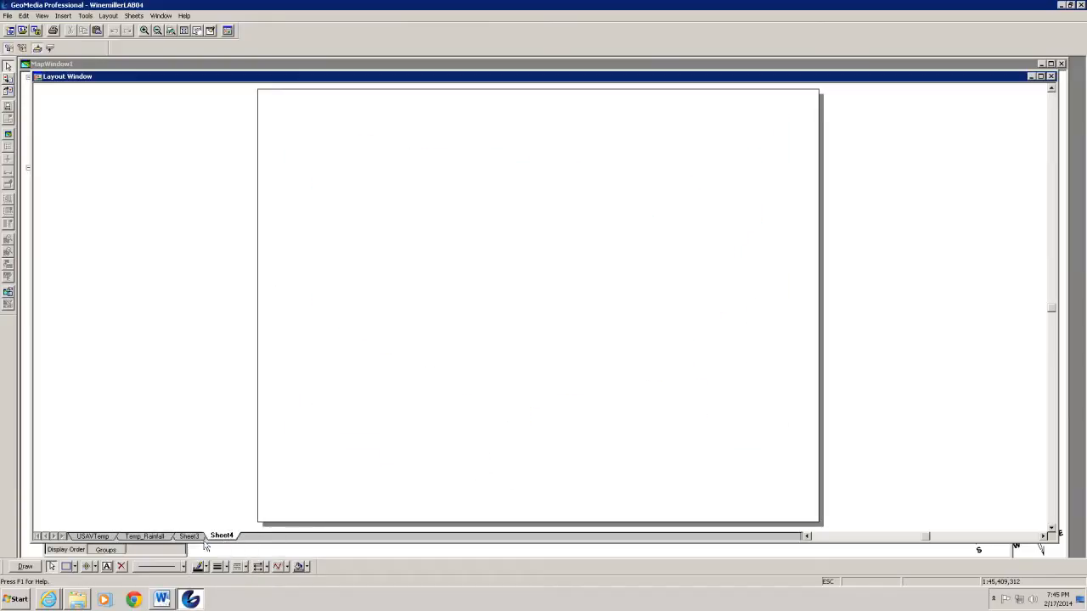
Insert a map from MapWindow2 using the Rectangle method, drawing the extent around the whole US
left_click(63, 16)
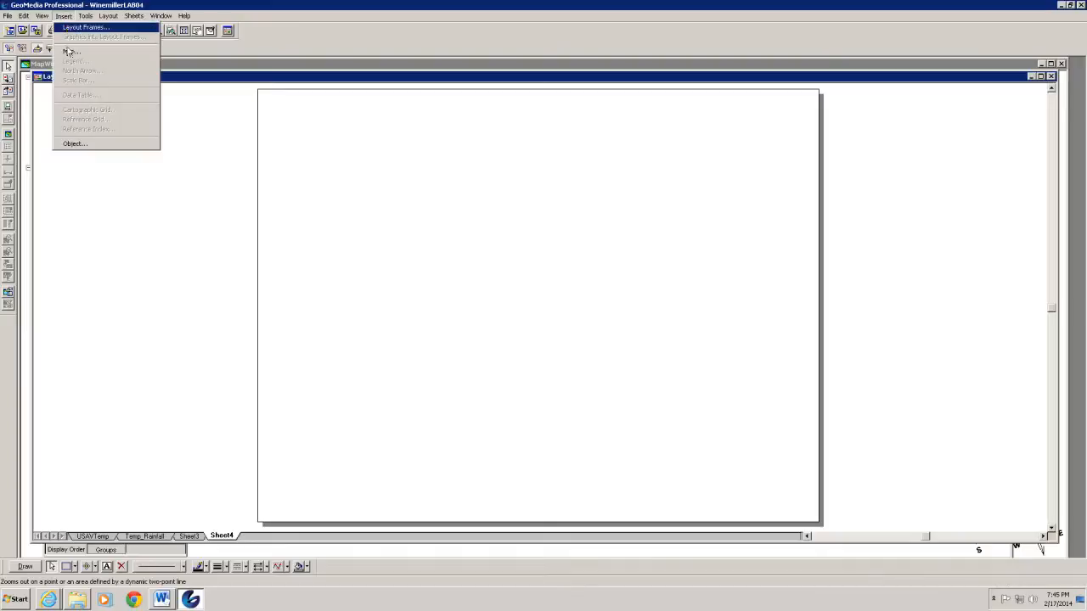
left_click(70, 52)
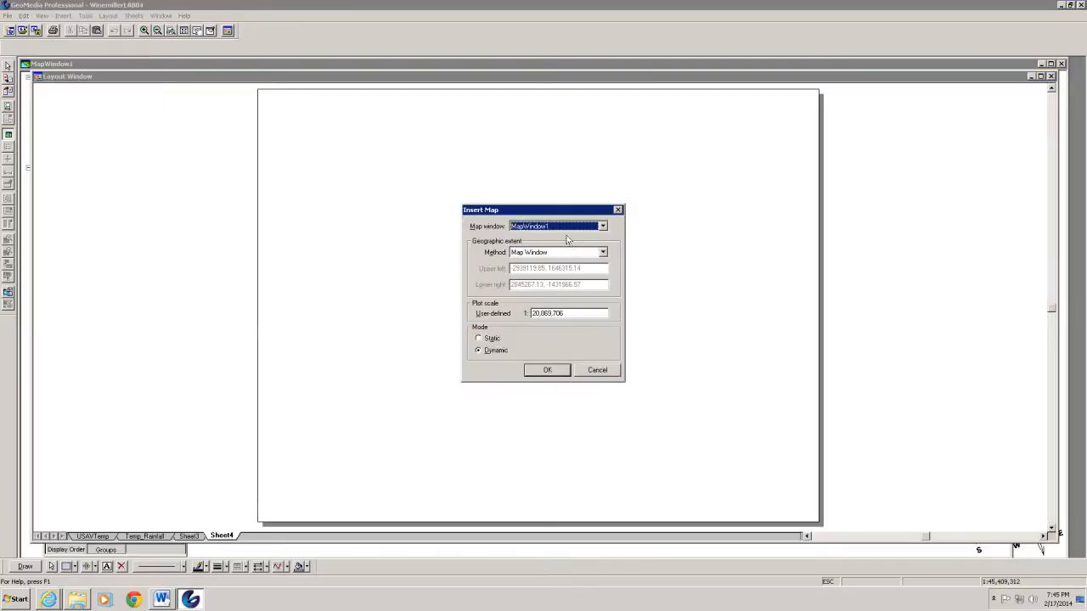
left_click(603, 228)
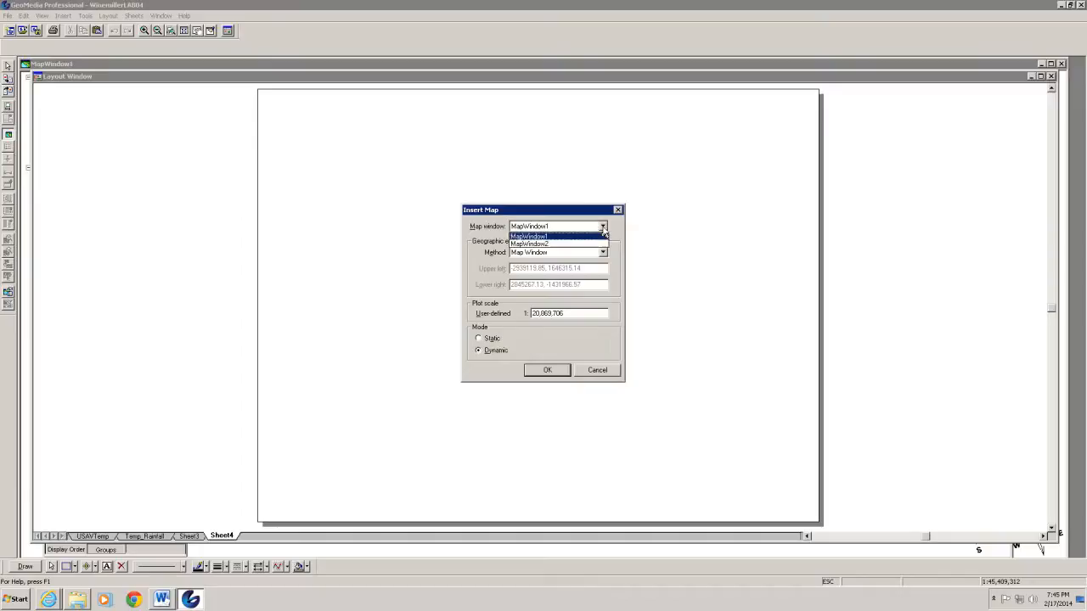
left_click(554, 247)
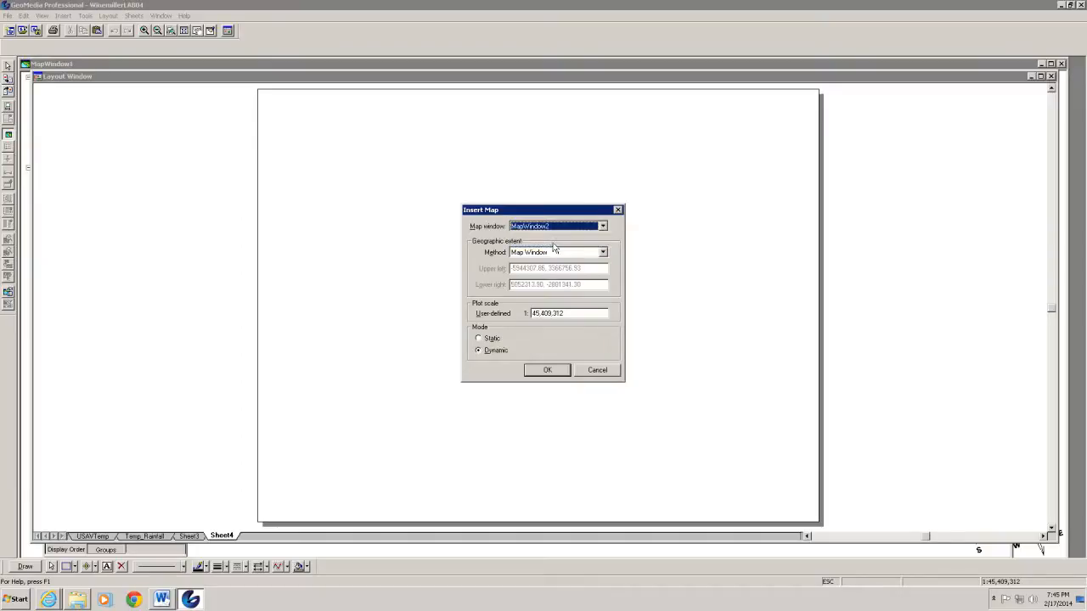
left_click(603, 254)
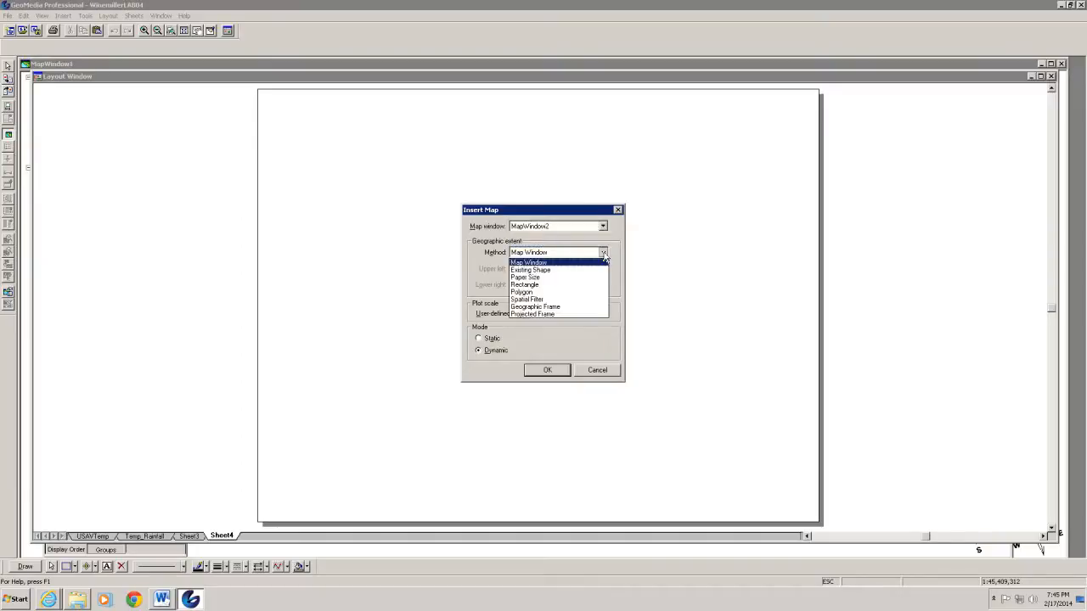
left_click(545, 284)
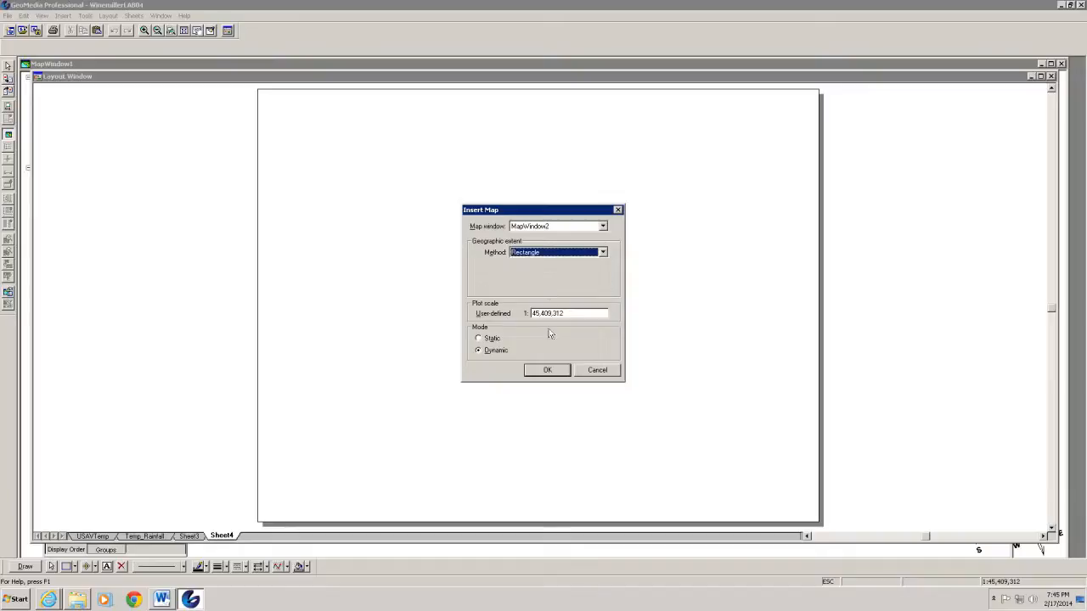
left_click(547, 369)
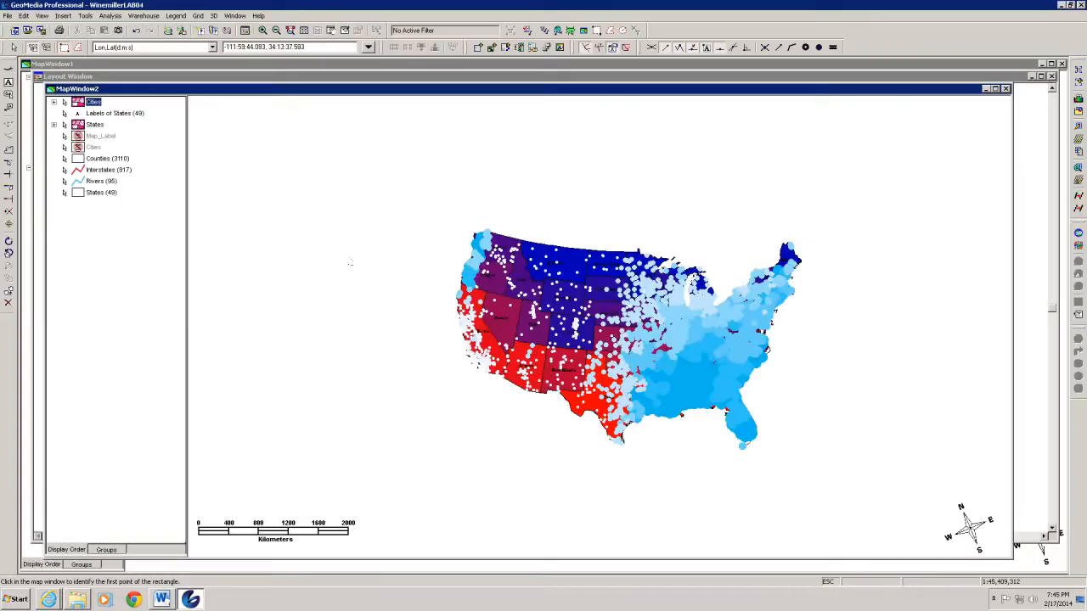
left_click(451, 203)
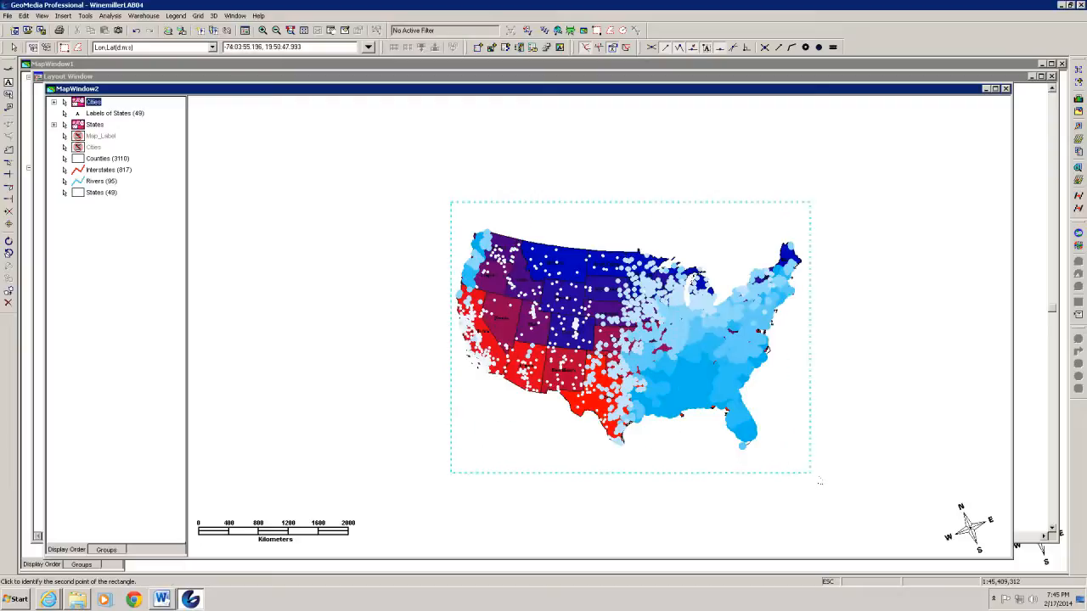
left_click(813, 470)
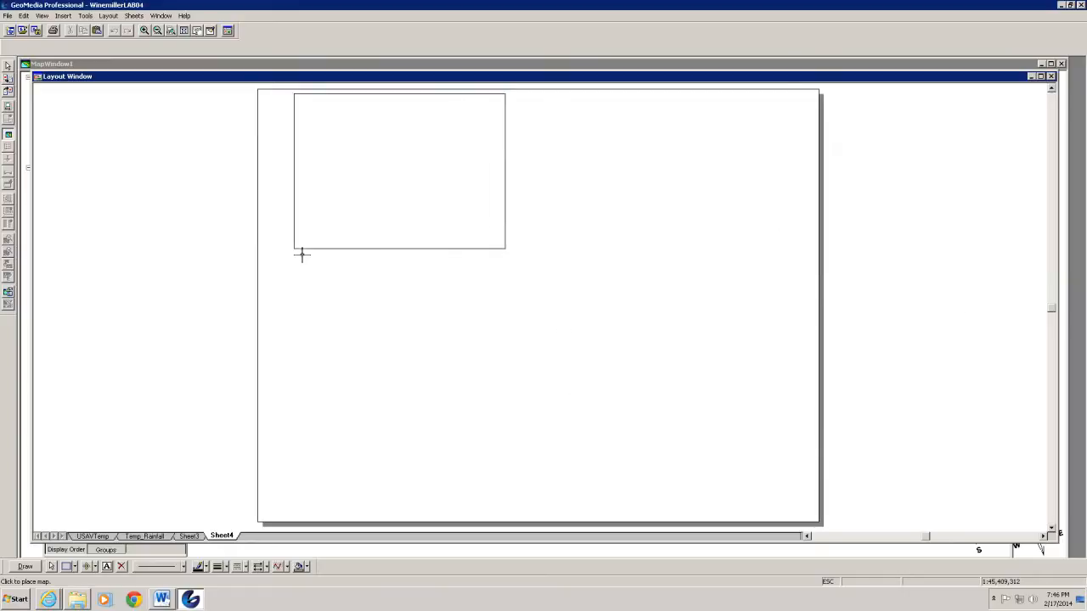
Place the MapWindow2 map frame on Sheet4 and stretch it across most of the page
left_click(296, 276)
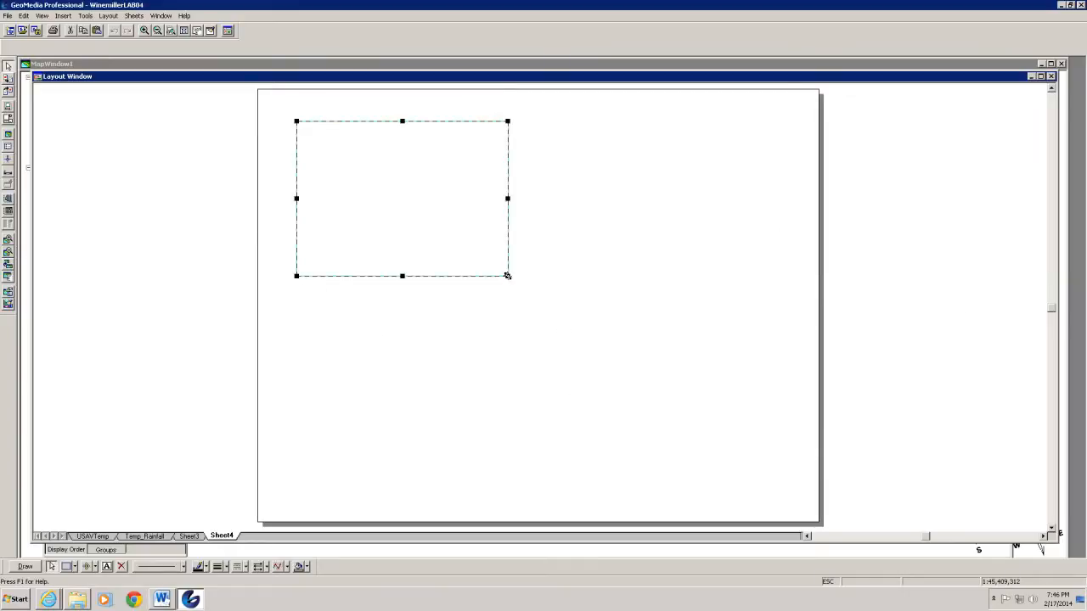
left_click_drag(522, 295, 621, 375)
left_click_drag(756, 477, 757, 477)
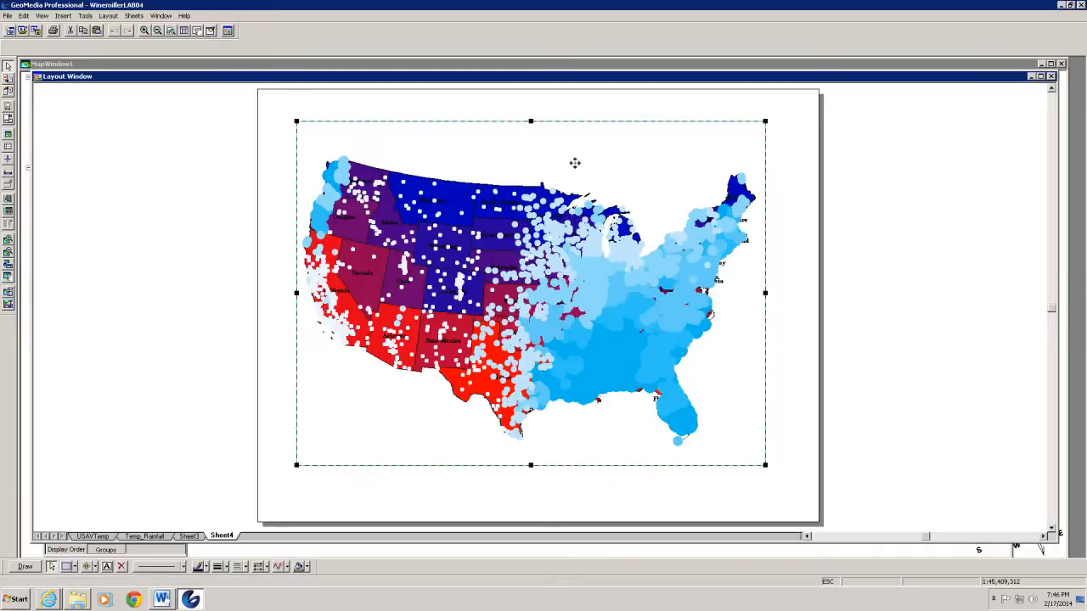
left_click(805, 231)
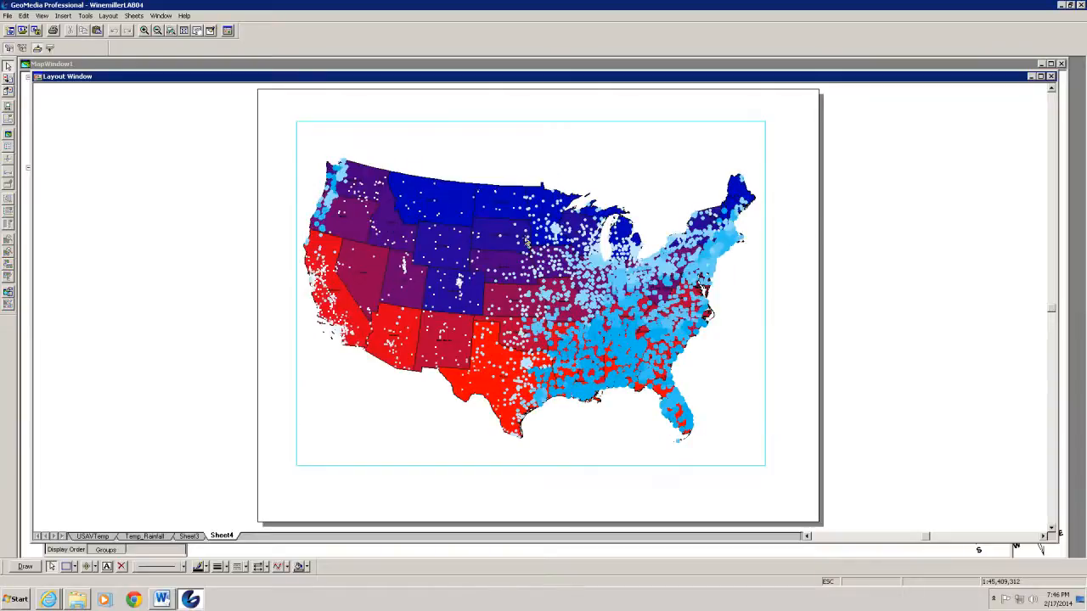
Zoom the US temperature map inside its Sheet4 frame so the country fills more of the frame
left_click(527, 244)
right_click(526, 241)
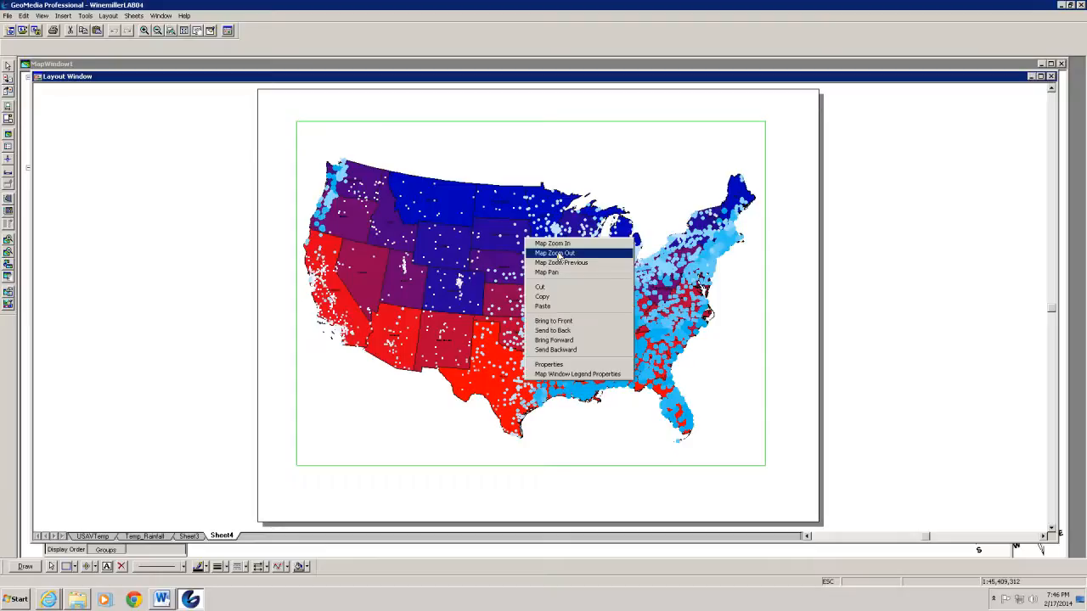
left_click(558, 254)
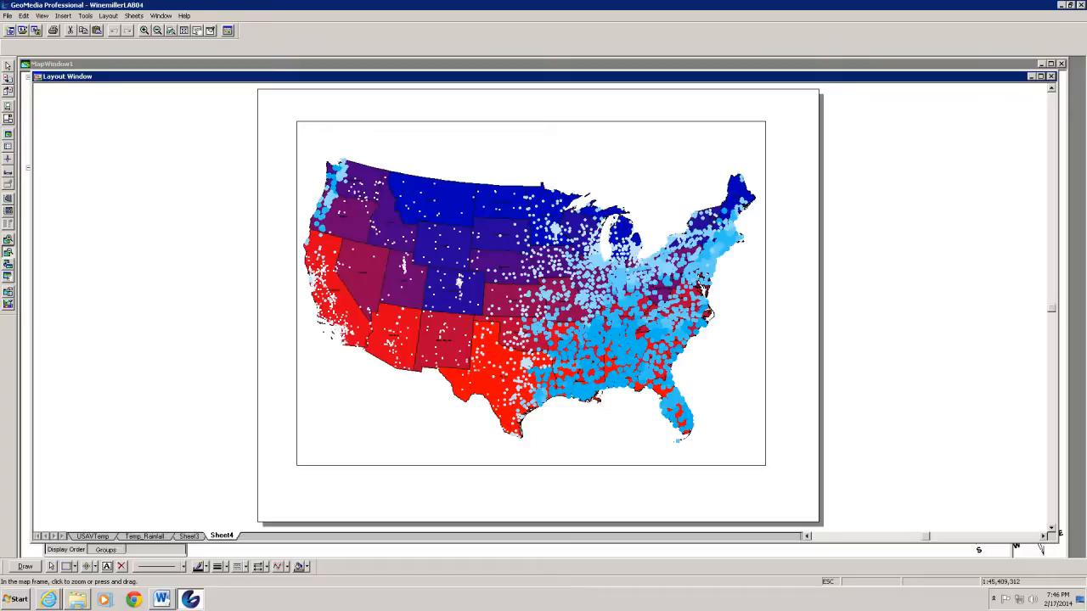
left_click(211, 31)
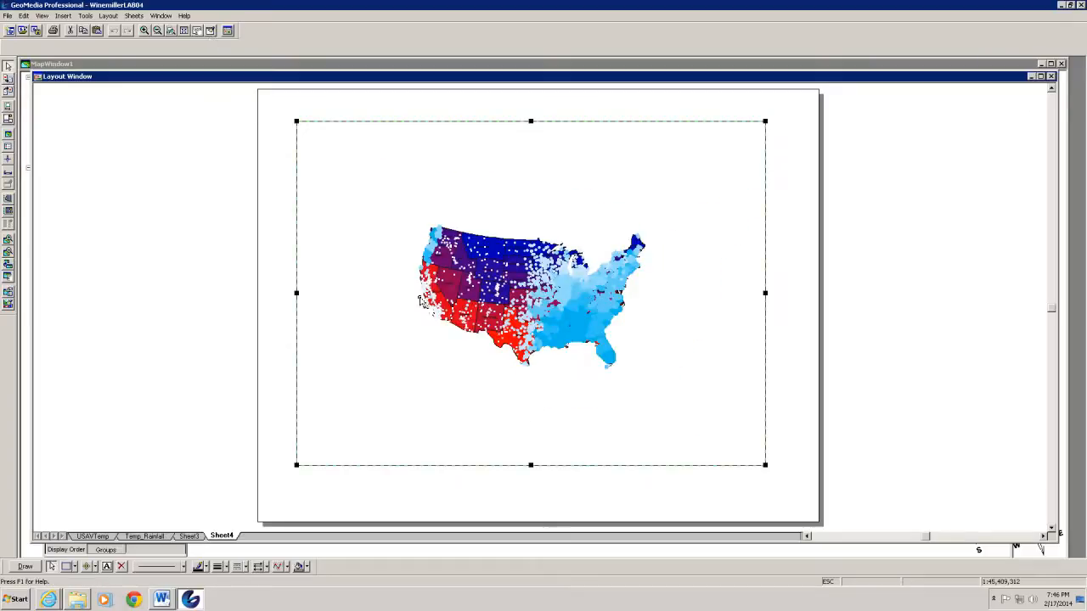
left_click(145, 30)
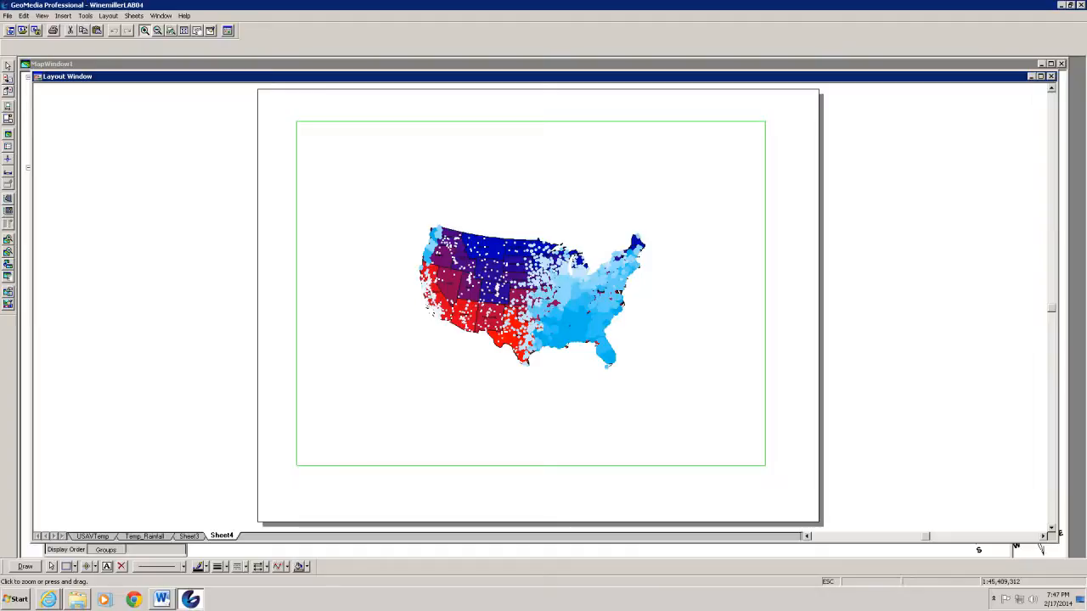
right_click(406, 243)
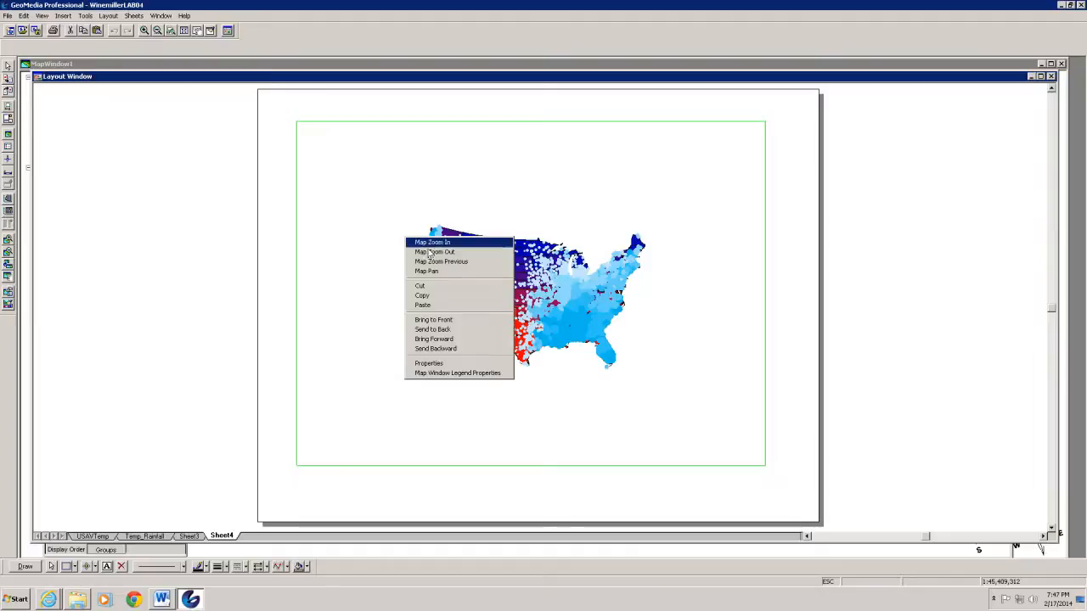
left_click(432, 243)
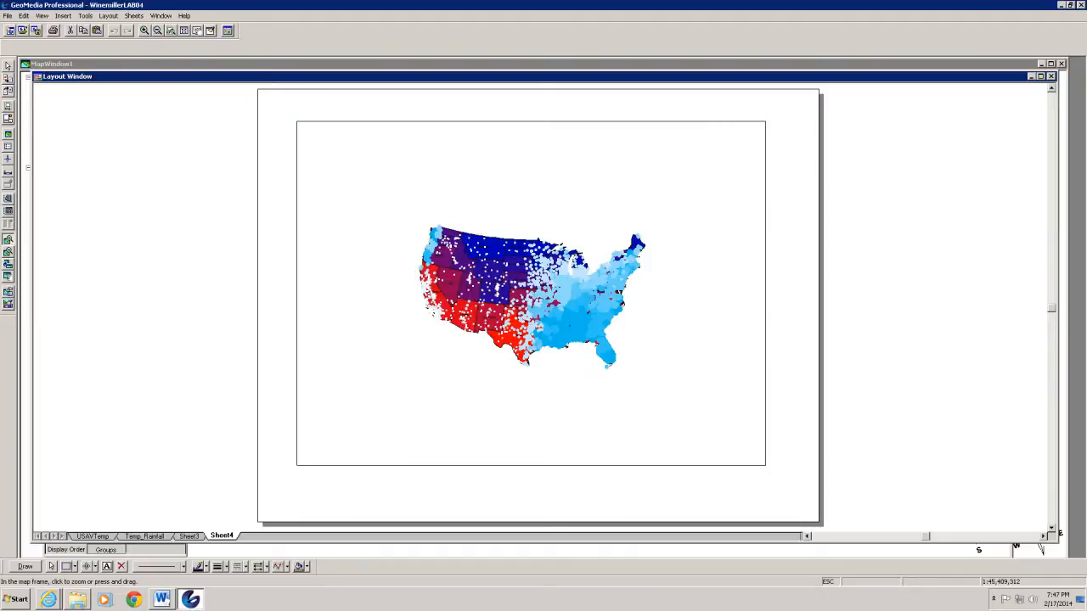
left_click_drag(384, 185, 410, 284)
left_click_drag(597, 402, 690, 439)
left_click(209, 31)
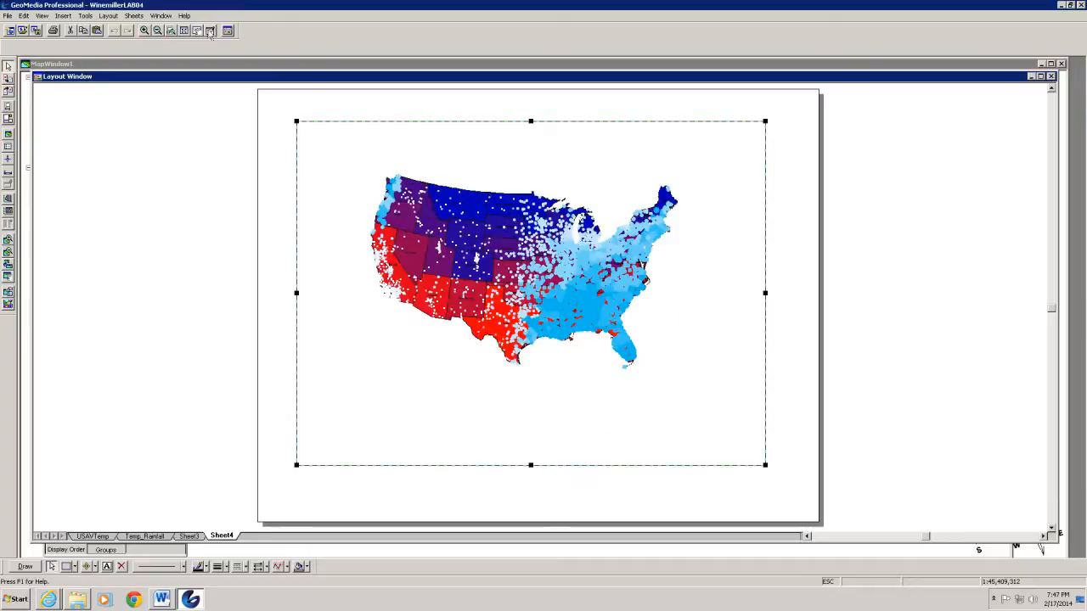
left_click(792, 378)
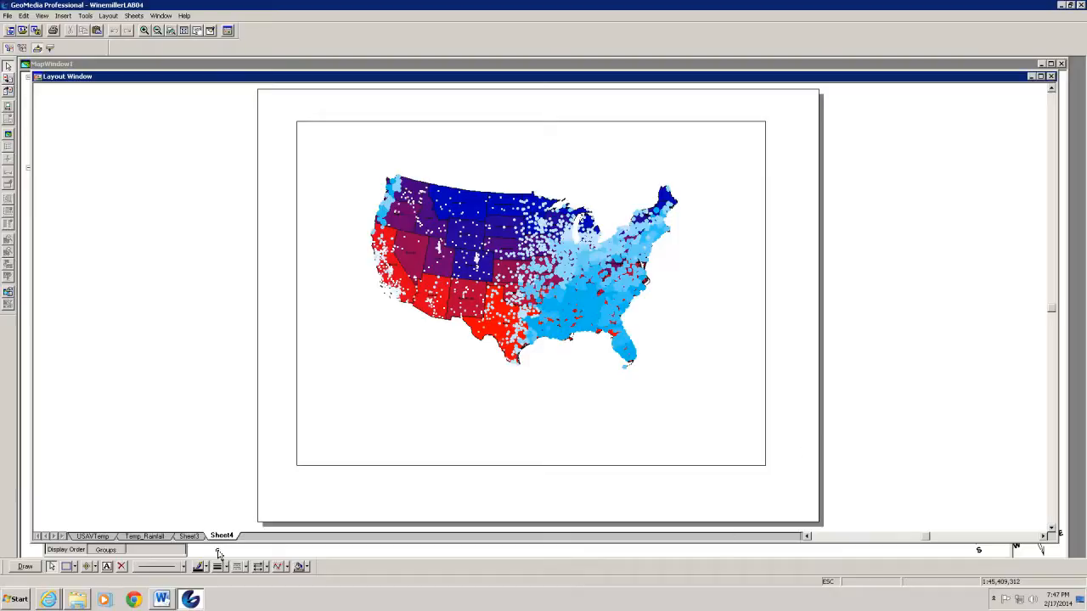
Copy the two-line title block from beneath the map on Sheet3
left_click(189, 536)
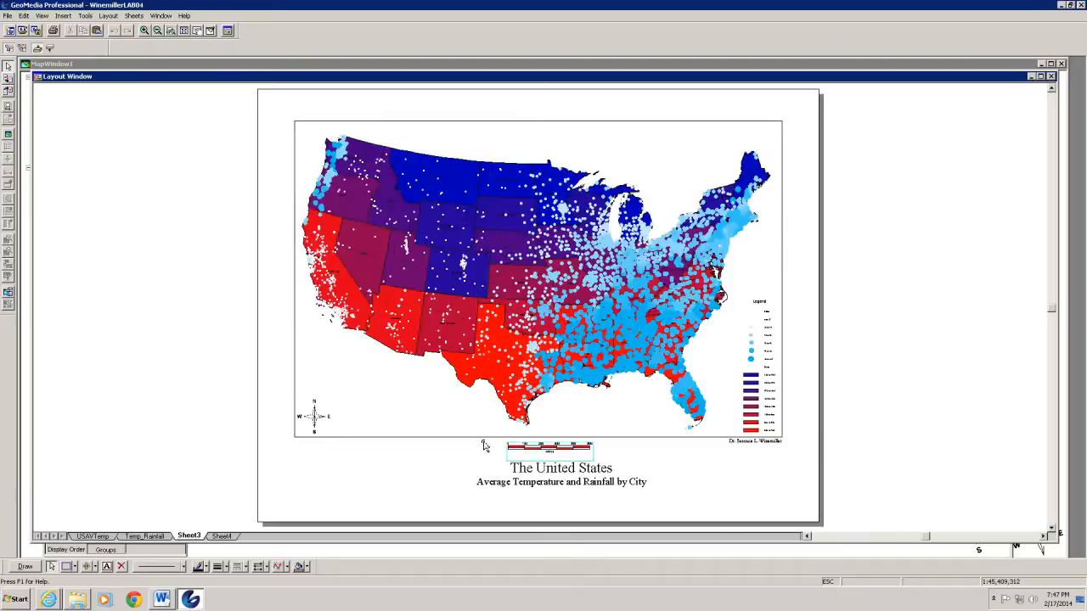
left_click_drag(470, 453, 658, 511)
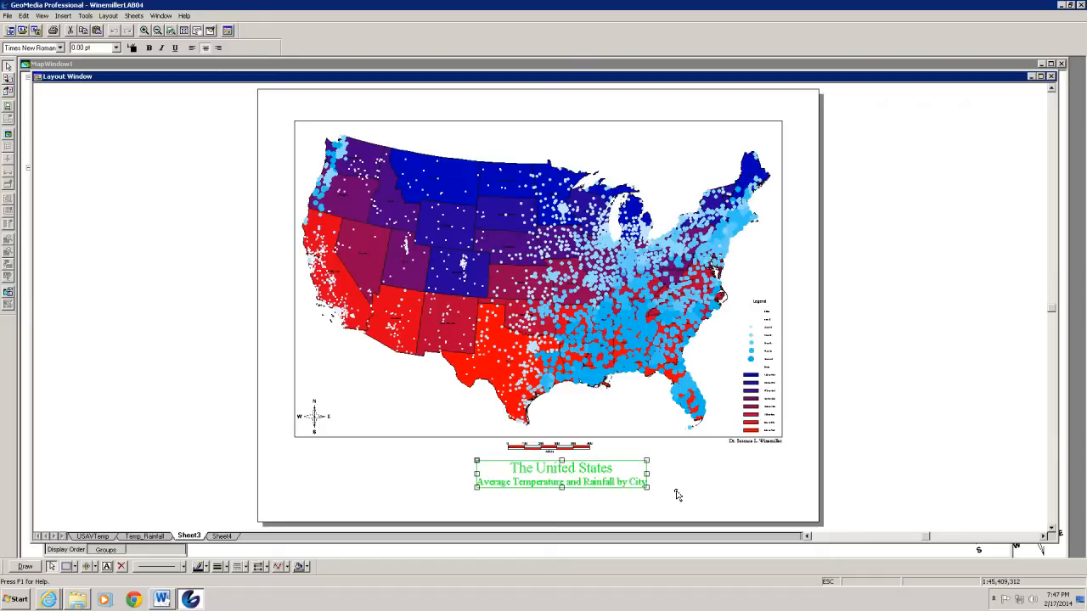
right_click(499, 477)
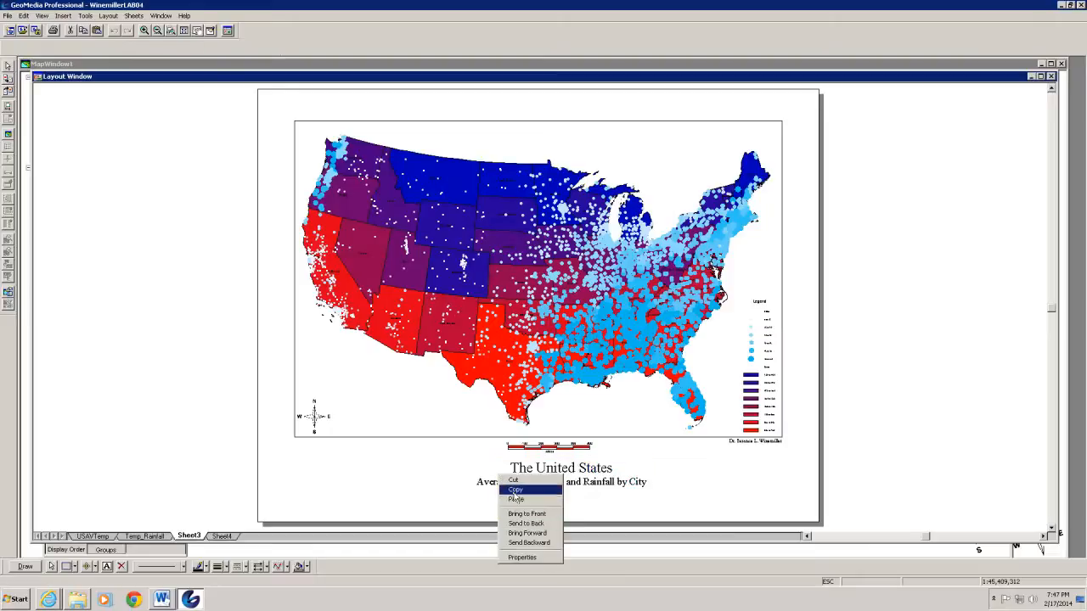
left_click(515, 500)
Paste the copied title onto Sheet4
left_click(222, 536)
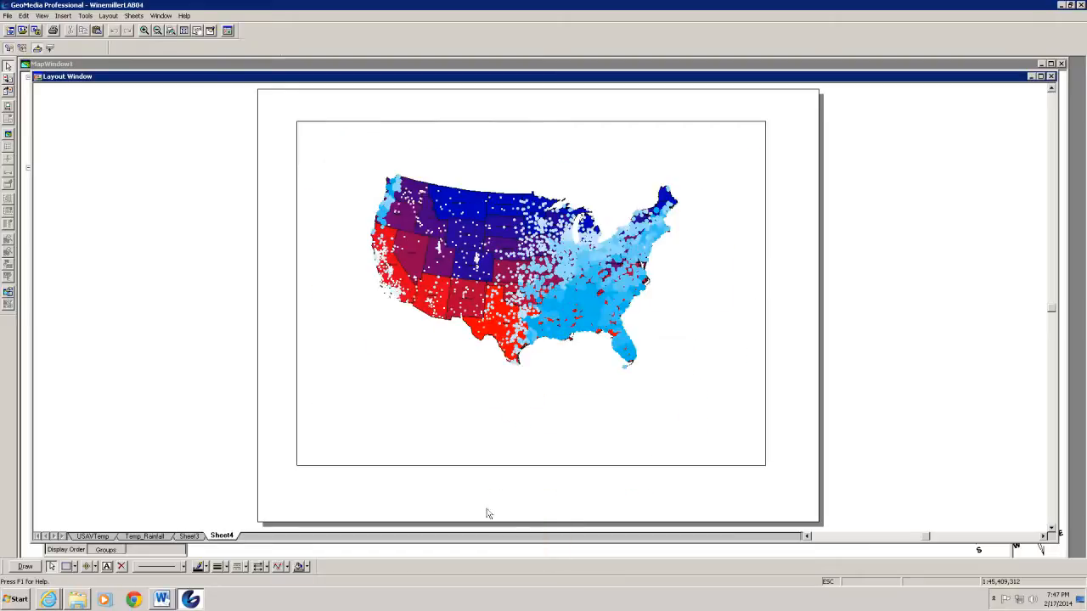
right_click(512, 501)
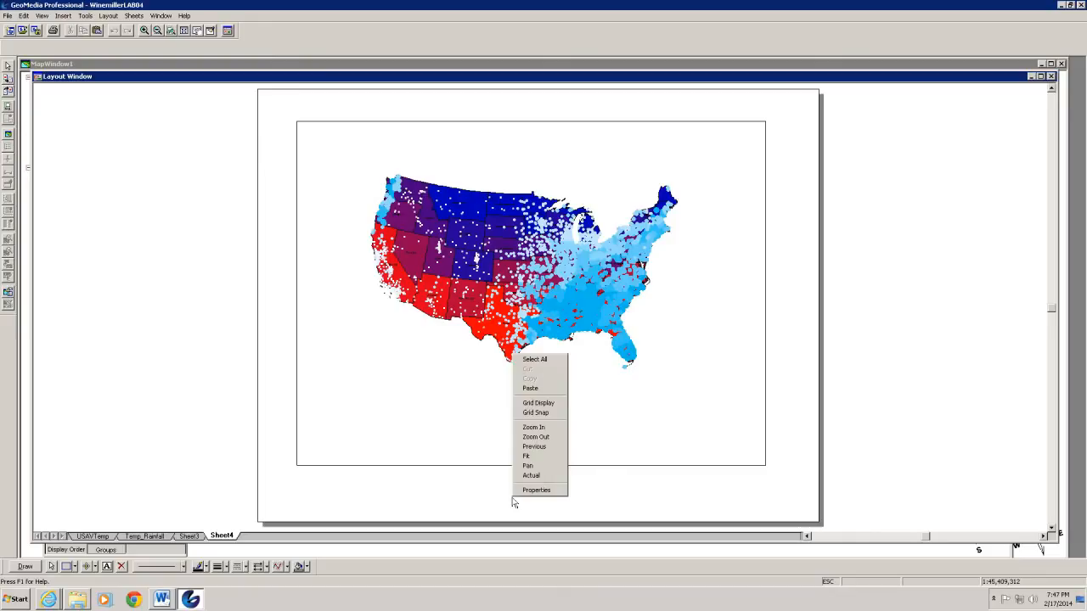
left_click(533, 390)
left_click(673, 481)
Shorten the map frame from its bottom edge and move the title just below it
left_click(691, 465)
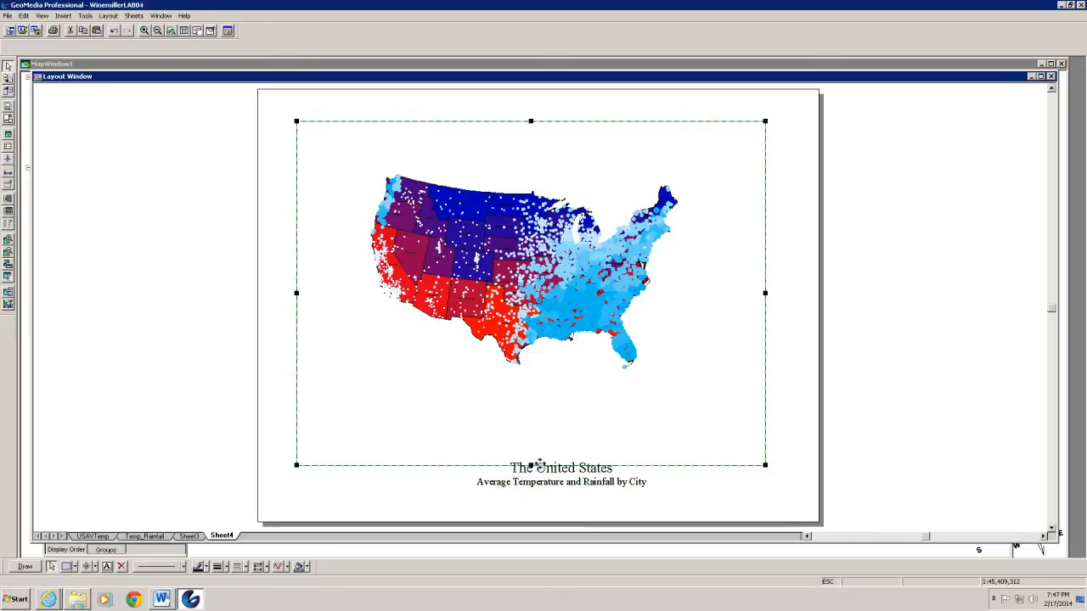
left_click(531, 466, "shift")
left_click_drag(532, 465, 536, 441)
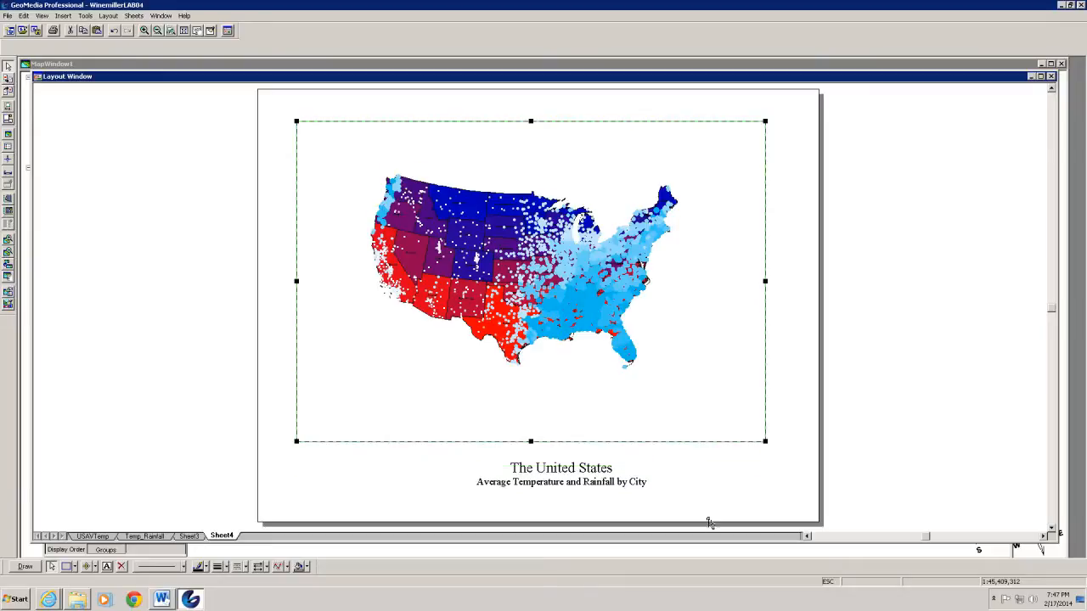
left_click(584, 477)
left_click_drag(571, 477, 558, 472)
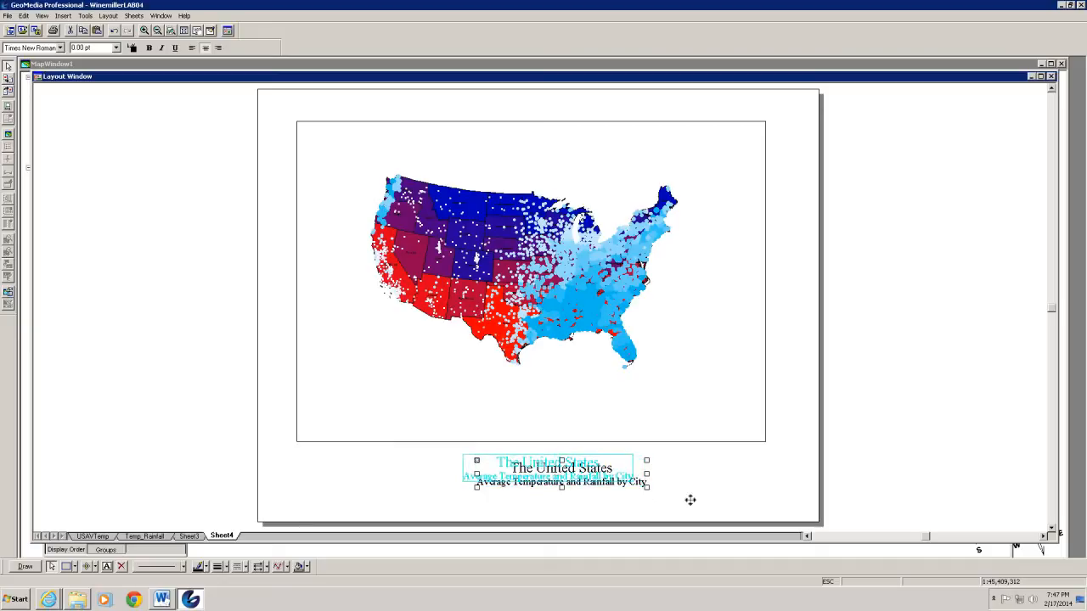
left_click(653, 498)
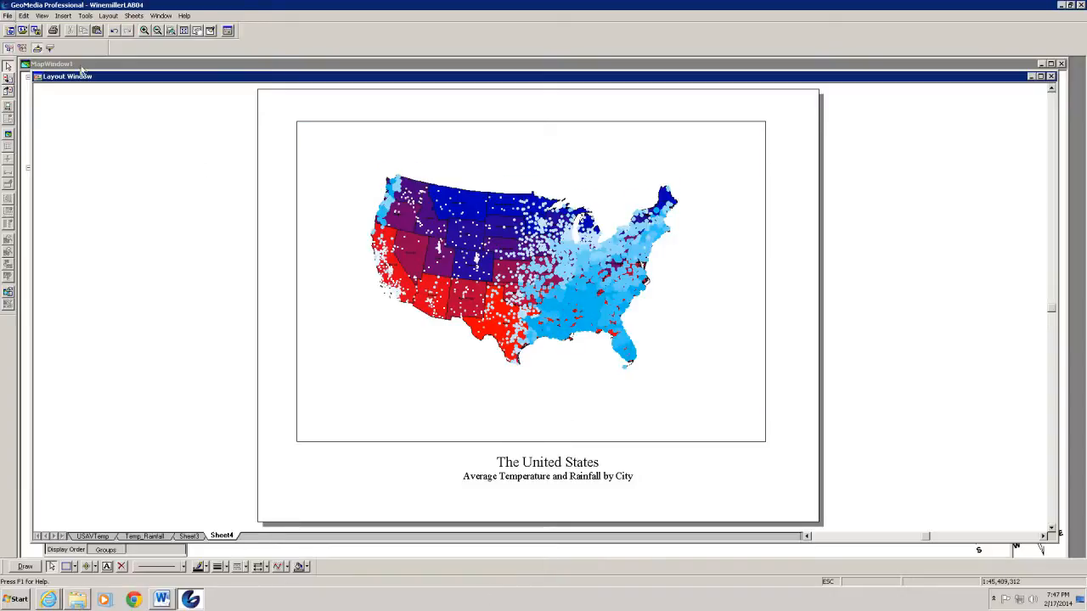
Bring MapWindow1 to the front and turn off display of the Cities layer
left_click(161, 15)
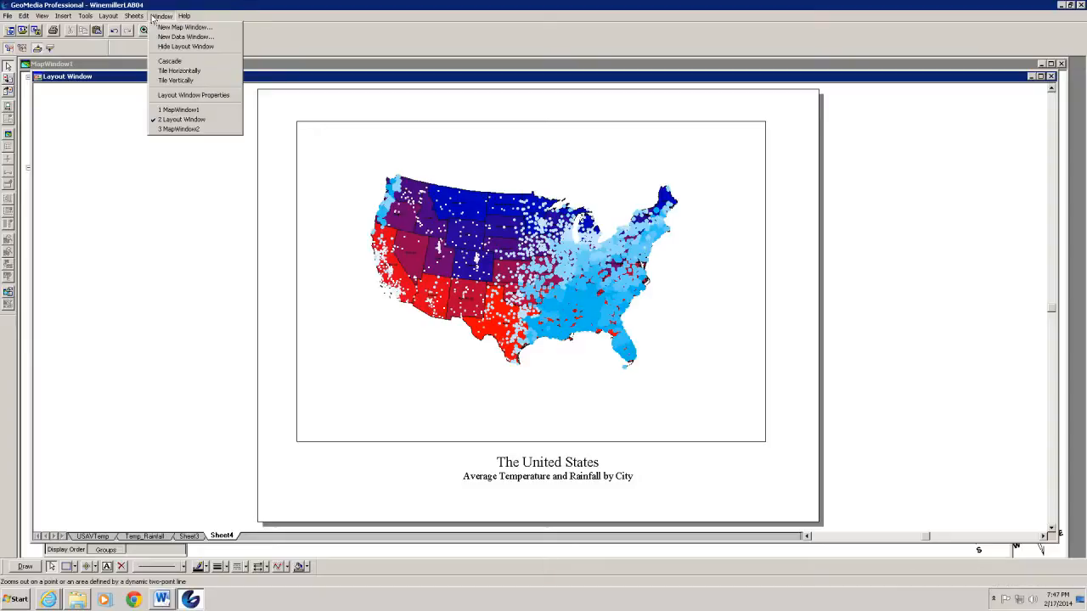
left_click(169, 29)
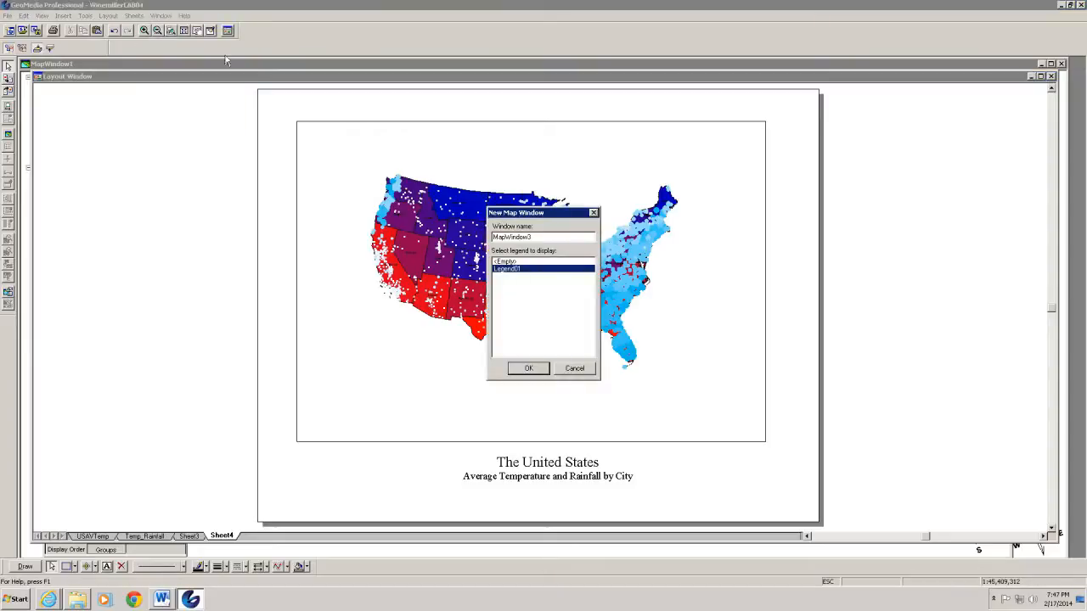
left_click(577, 371)
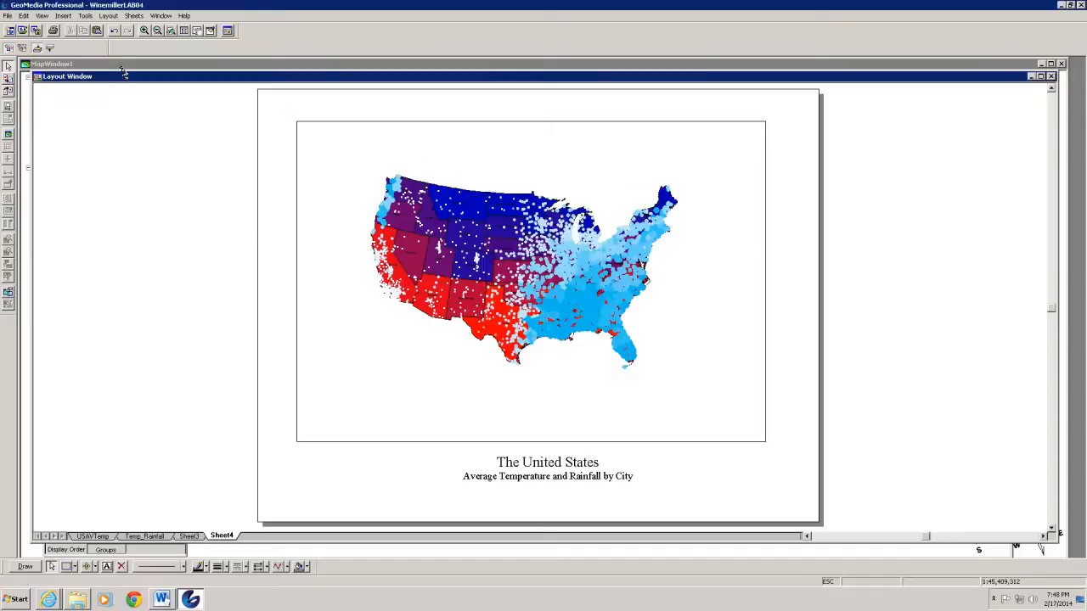
left_click(160, 16)
left_click(168, 110)
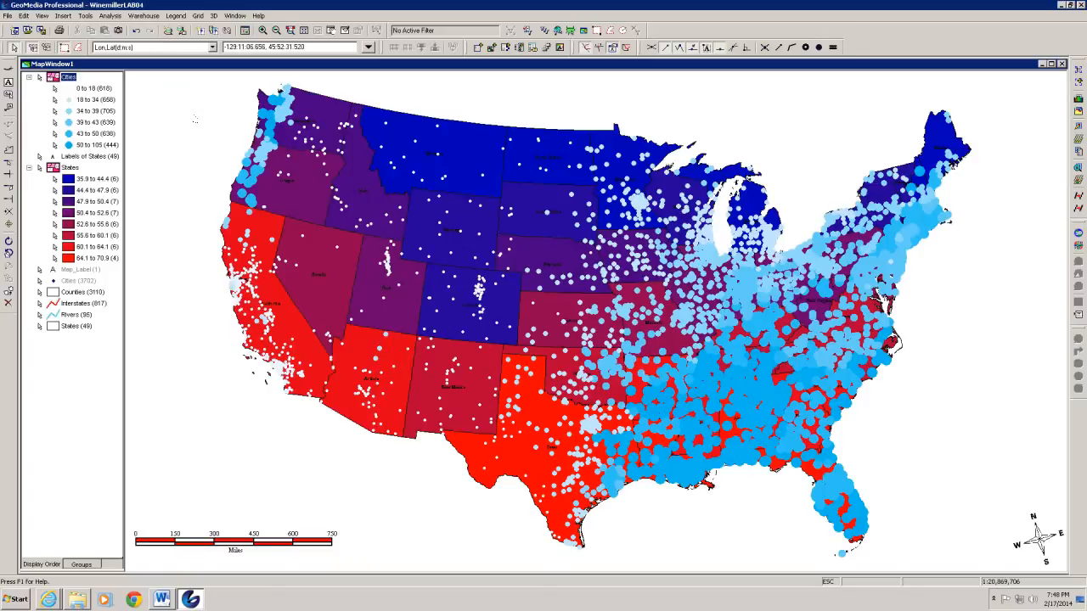
right_click(51, 79)
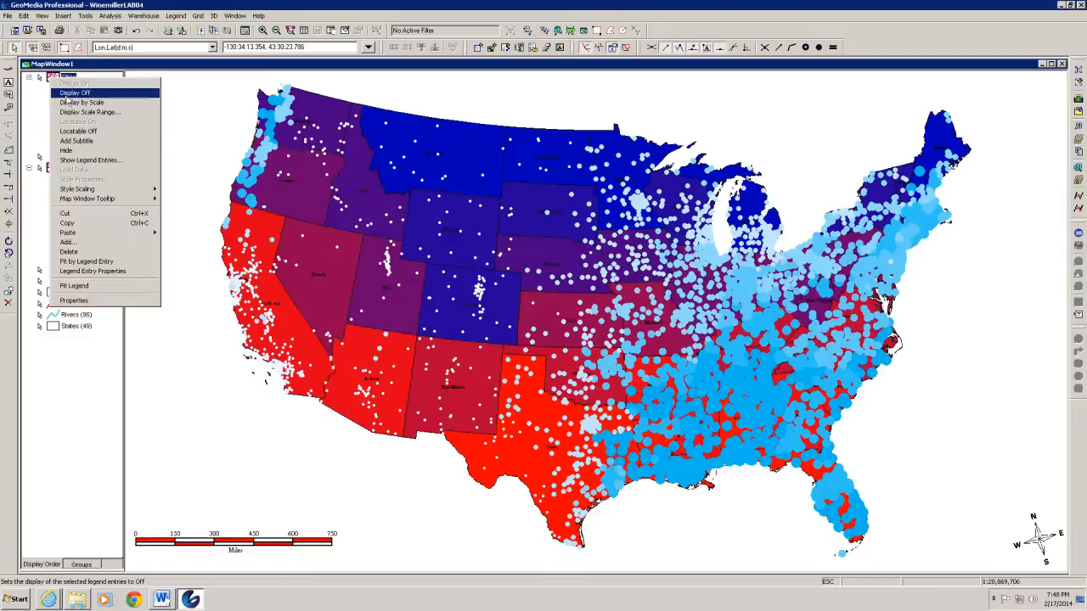
left_click(68, 93)
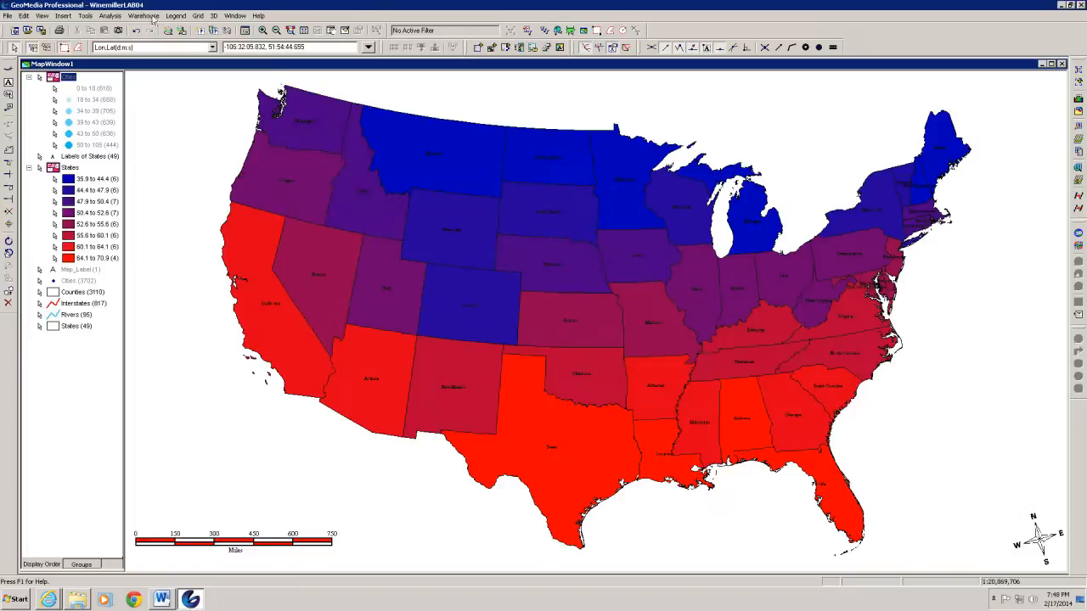
Start a spatial query selecting Cities that 'are within distance of' other features
left_click(110, 16)
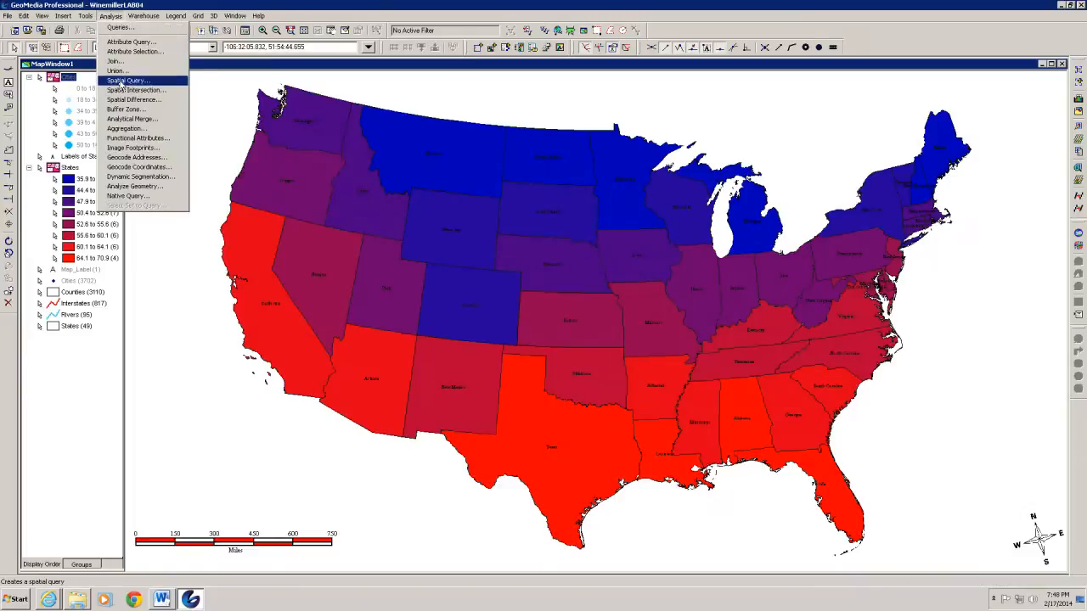
left_click(124, 80)
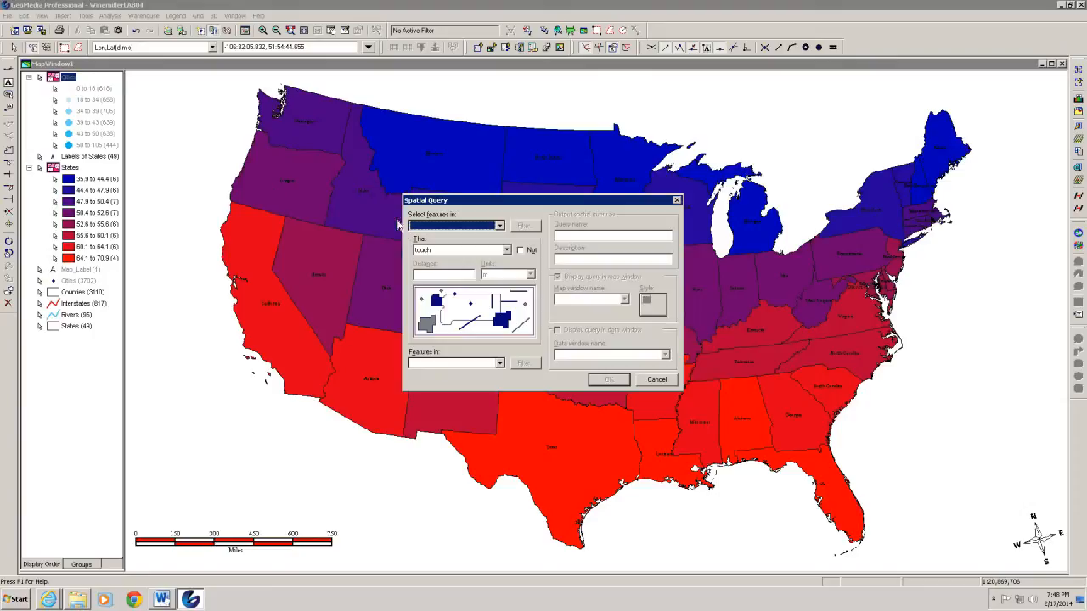
left_click(501, 225)
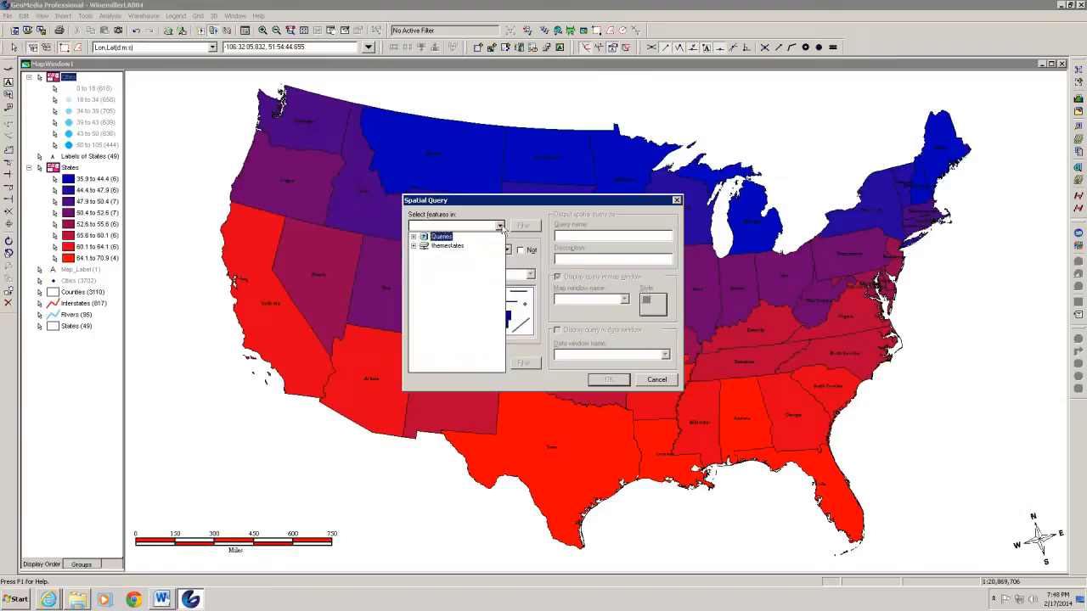
left_click(414, 245)
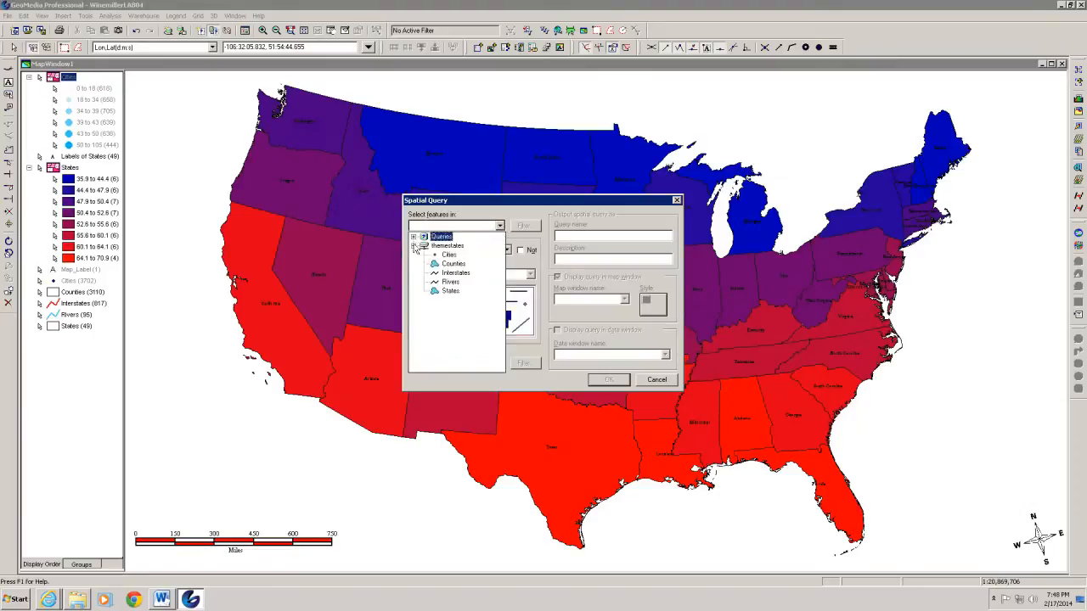
left_click(449, 257)
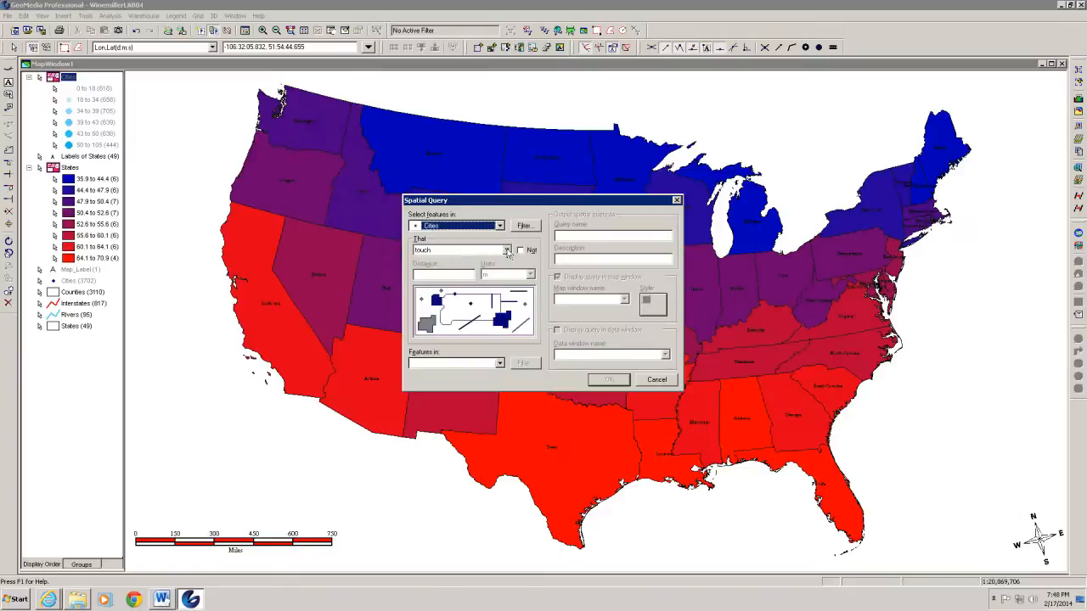
left_click(507, 250)
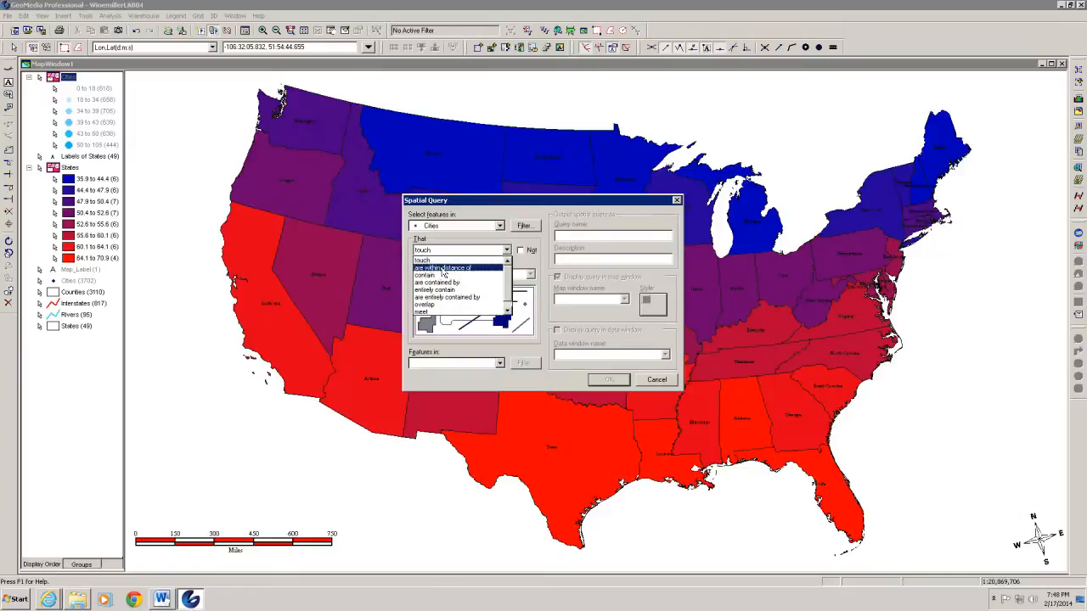
left_click(442, 267)
Set the distance to 2 mi from Rivers, then open the Rivers filter
left_click(433, 273)
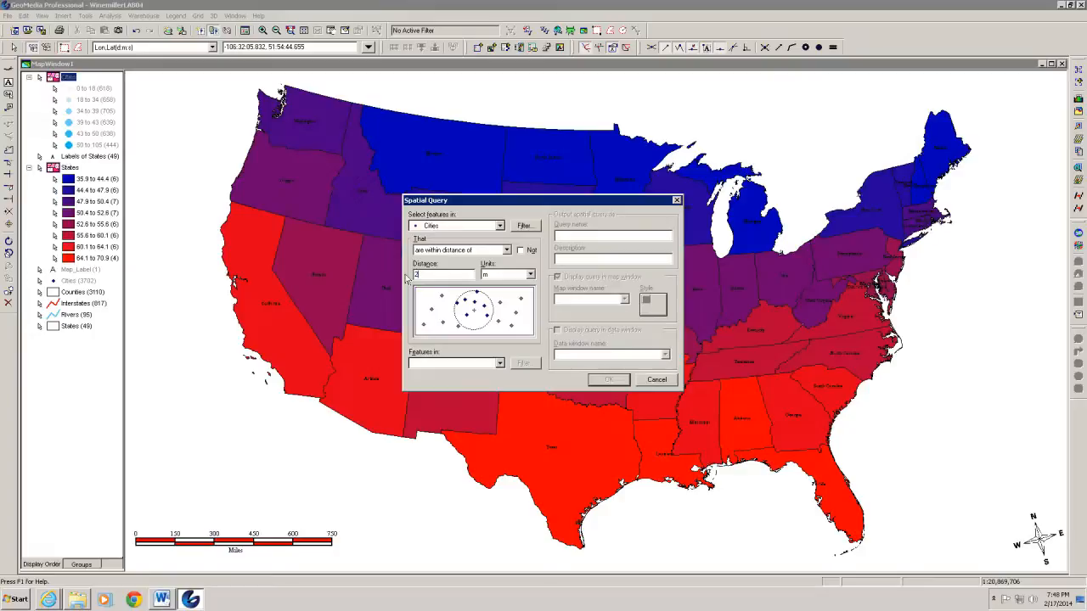
left_click(530, 275)
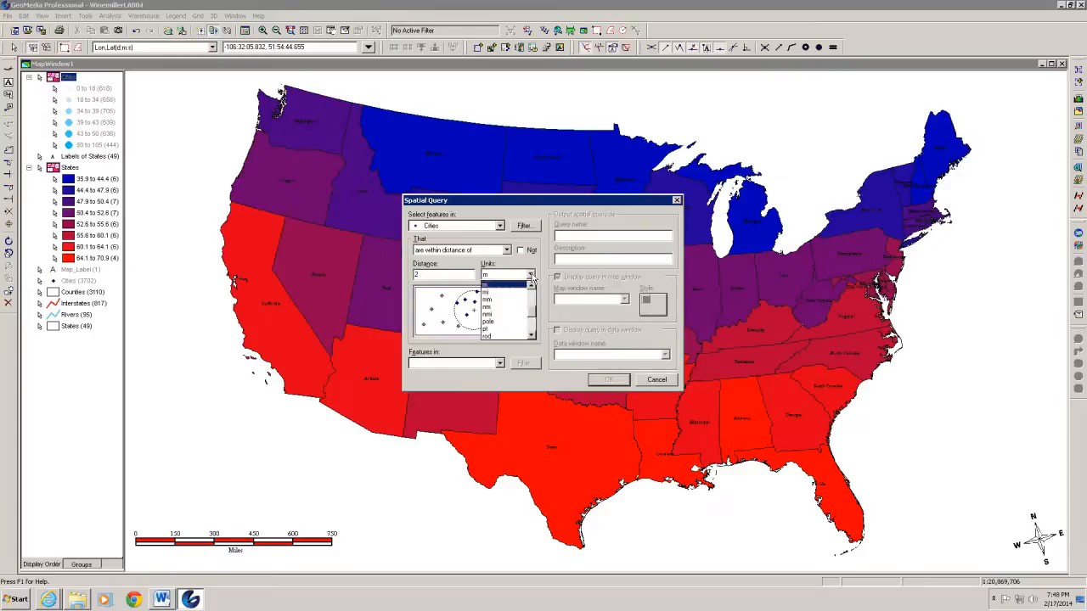
left_click(489, 293)
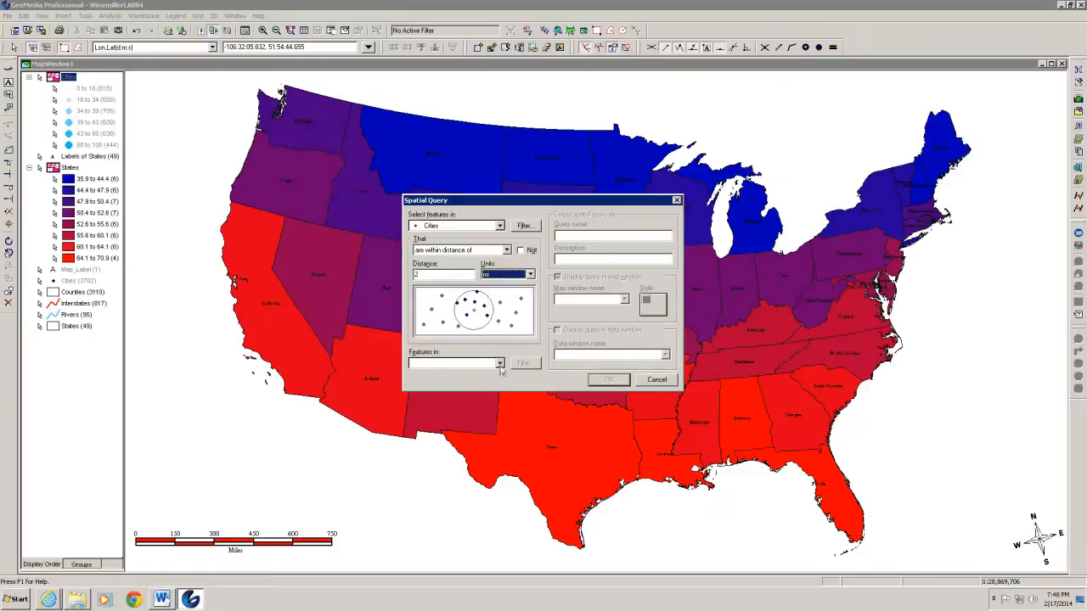
left_click(499, 364)
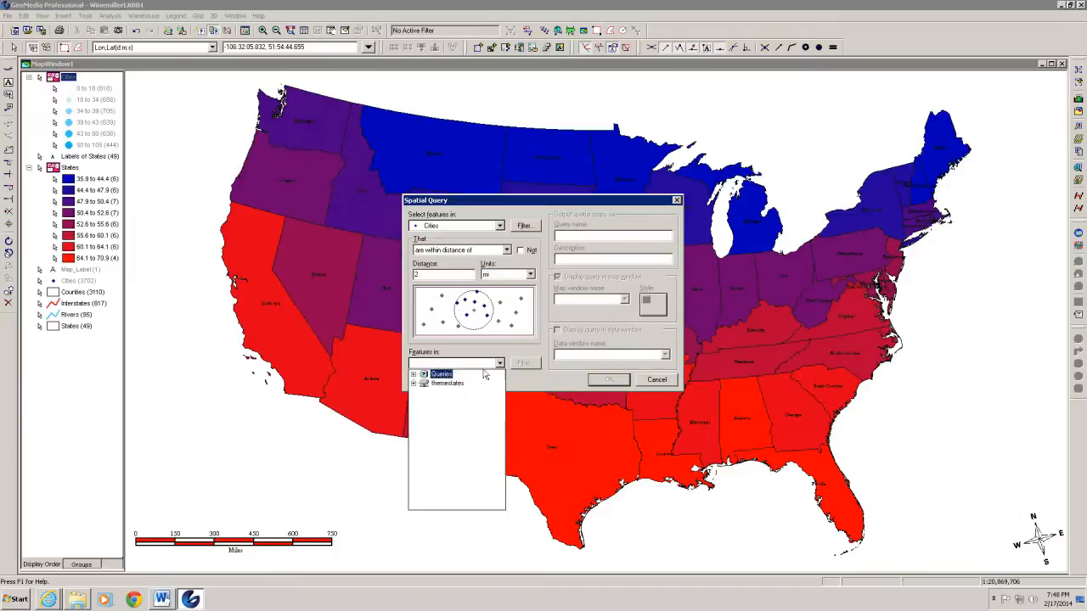
left_click(413, 384)
left_click(445, 420)
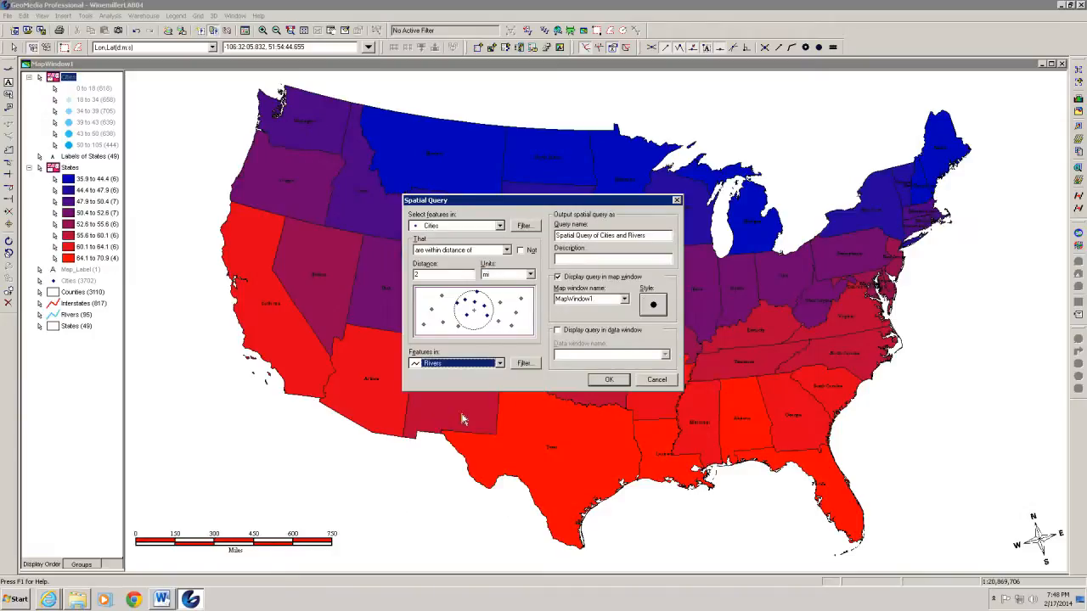
left_click(526, 365)
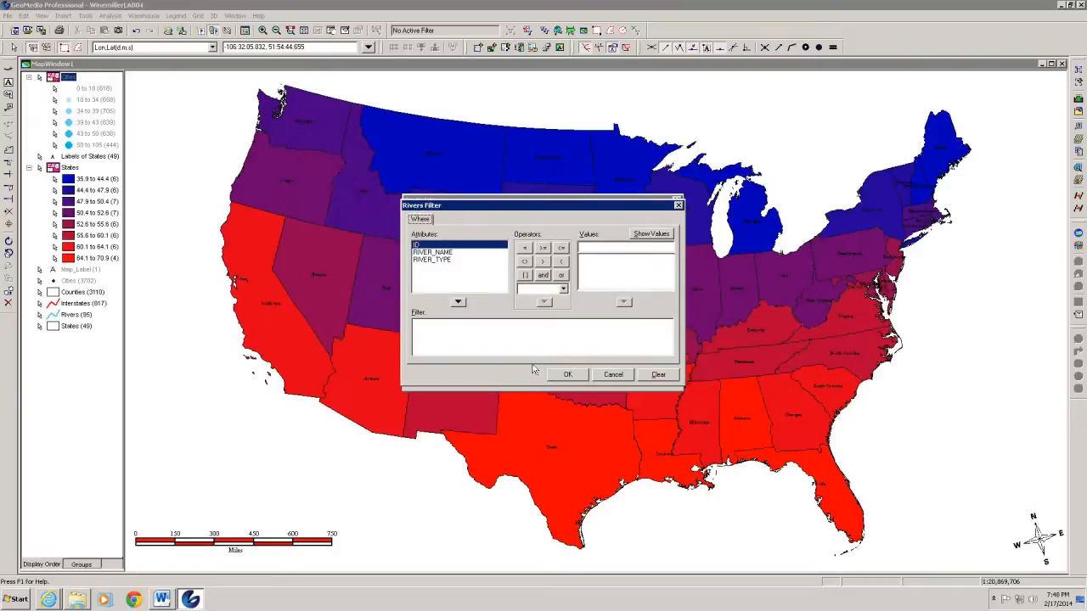
Build the first Rivers filter condition RIVER_NAME = 'Mississippi' using the Values list
left_click(438, 253)
left_click(458, 301)
left_click(524, 247)
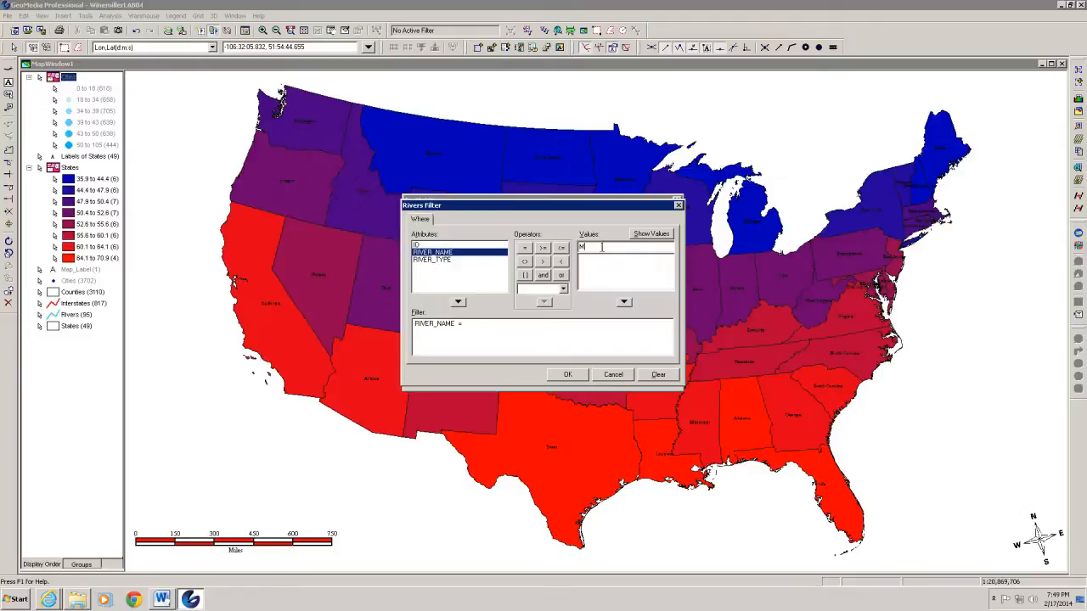
left_click(643, 234)
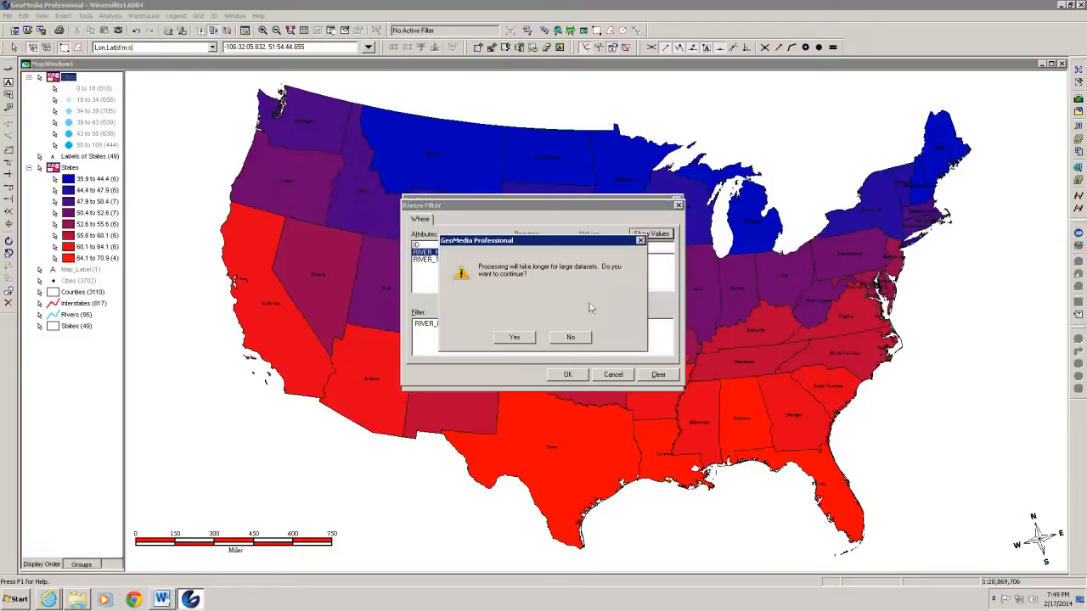
left_click(523, 338)
left_click(609, 245)
type("M")
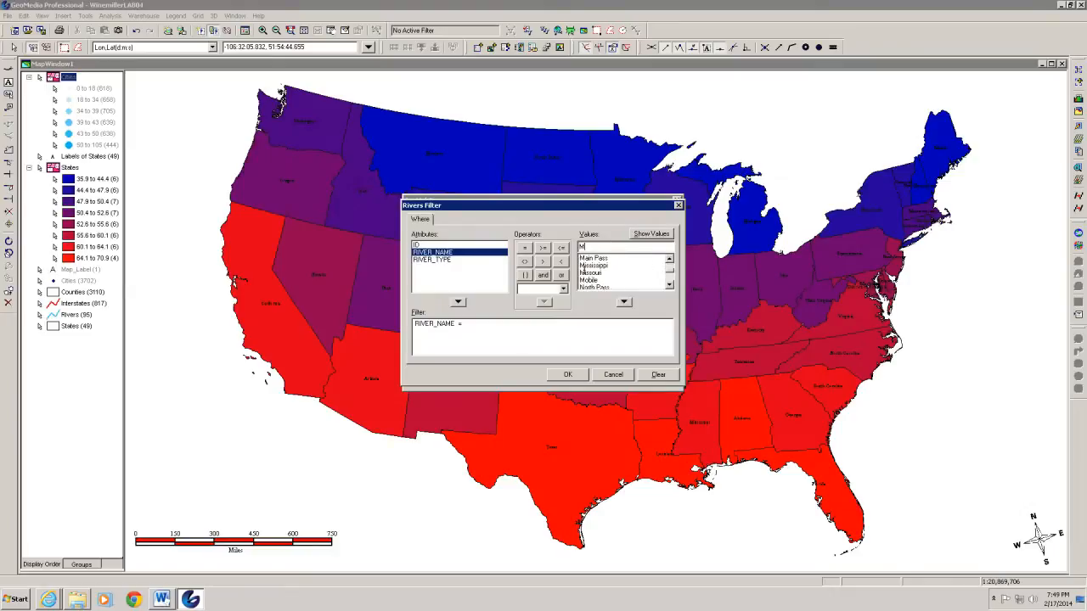
left_click(591, 266)
left_click(625, 303)
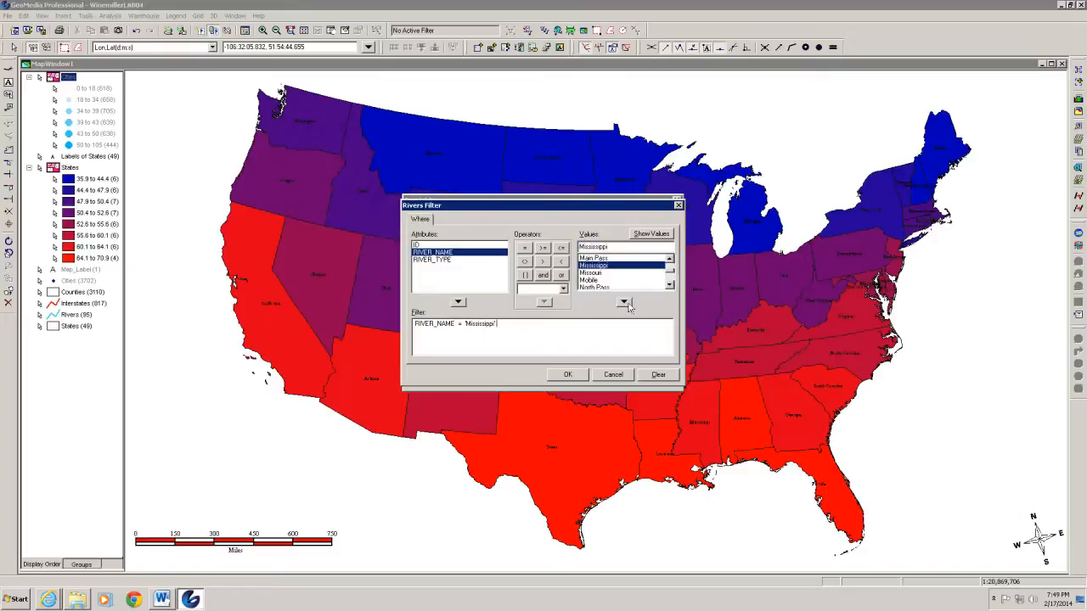
Extend the filter with OR RIVER_NAME = 'Allegheny' and confirm it
left_click(562, 276)
left_click(459, 302)
left_click(524, 248)
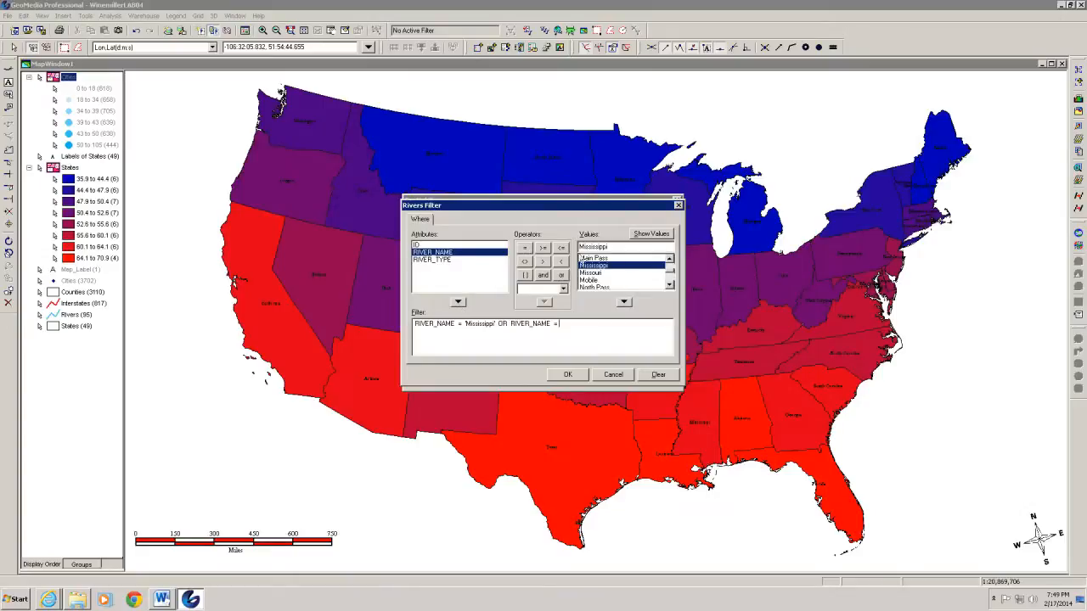
double_click(623, 245)
type("A")
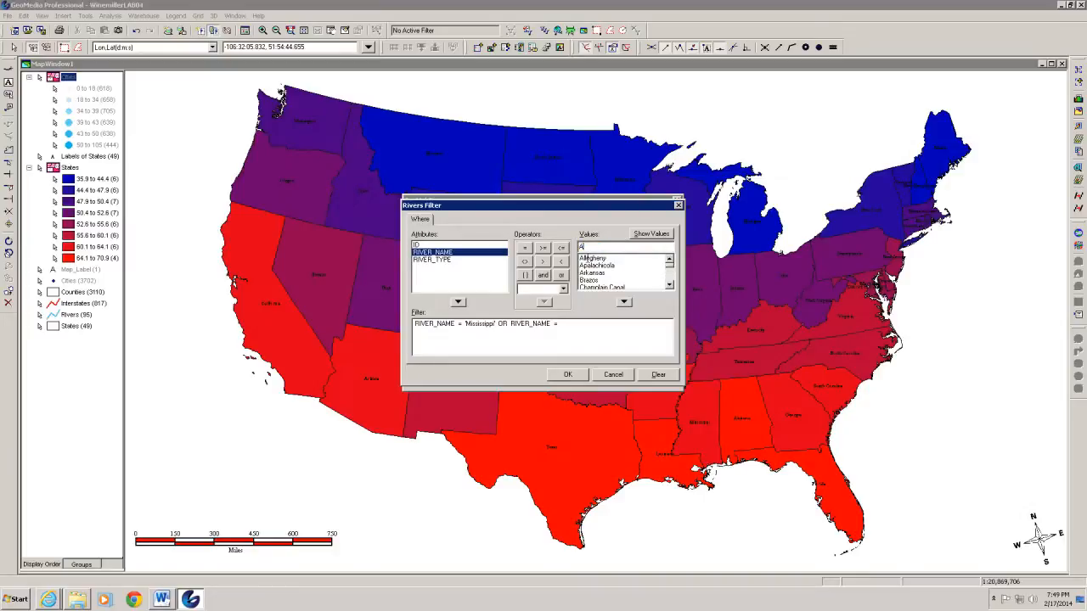
left_click(592, 258)
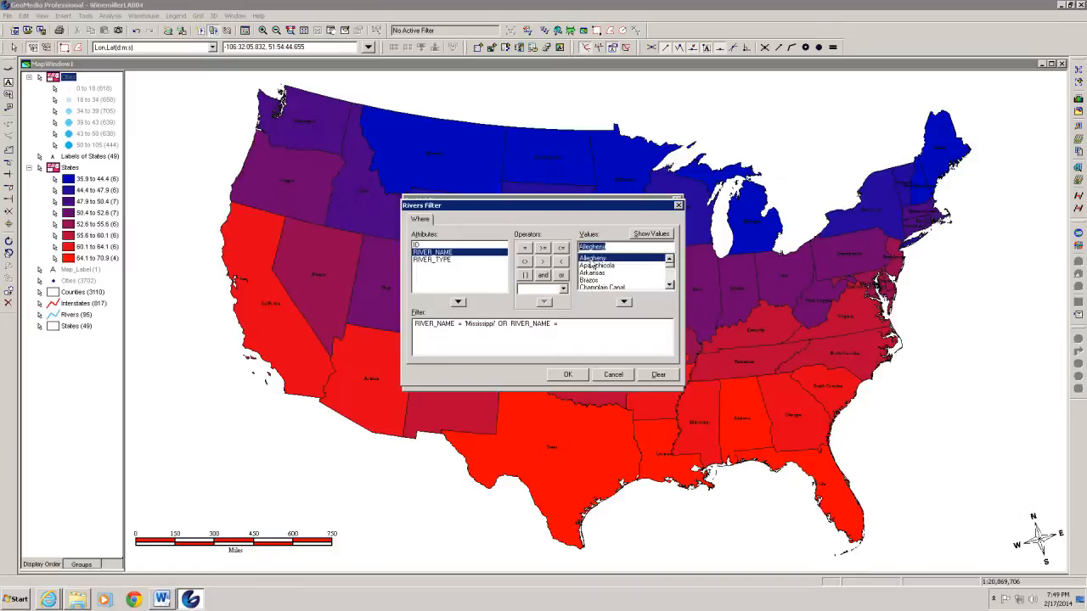
left_click(623, 303)
left_click(567, 375)
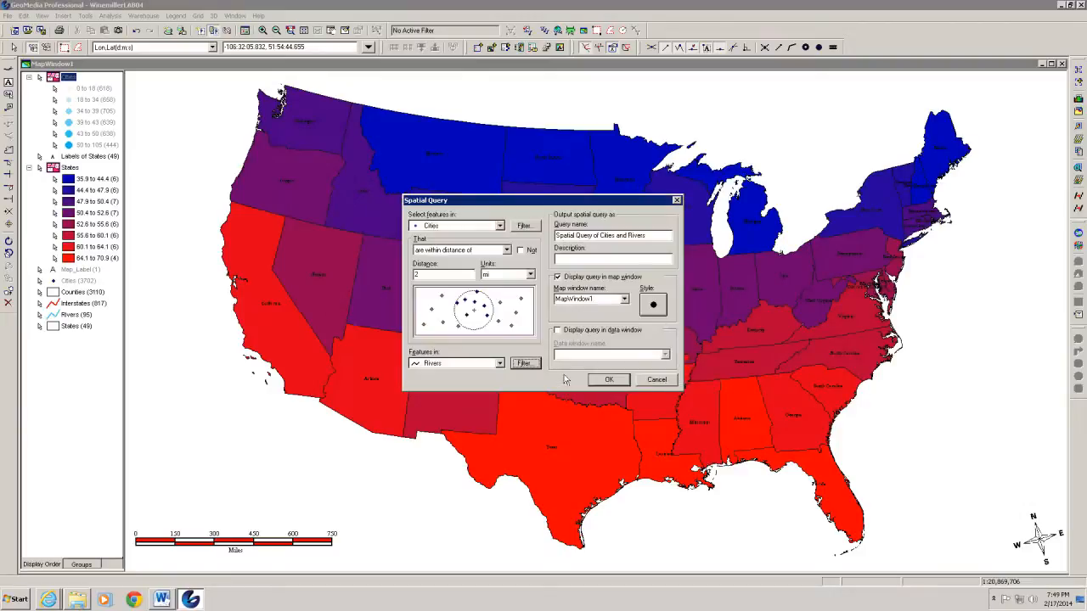
Set the query result style to light-blue 5 pt points instead of magenta
left_click(653, 305)
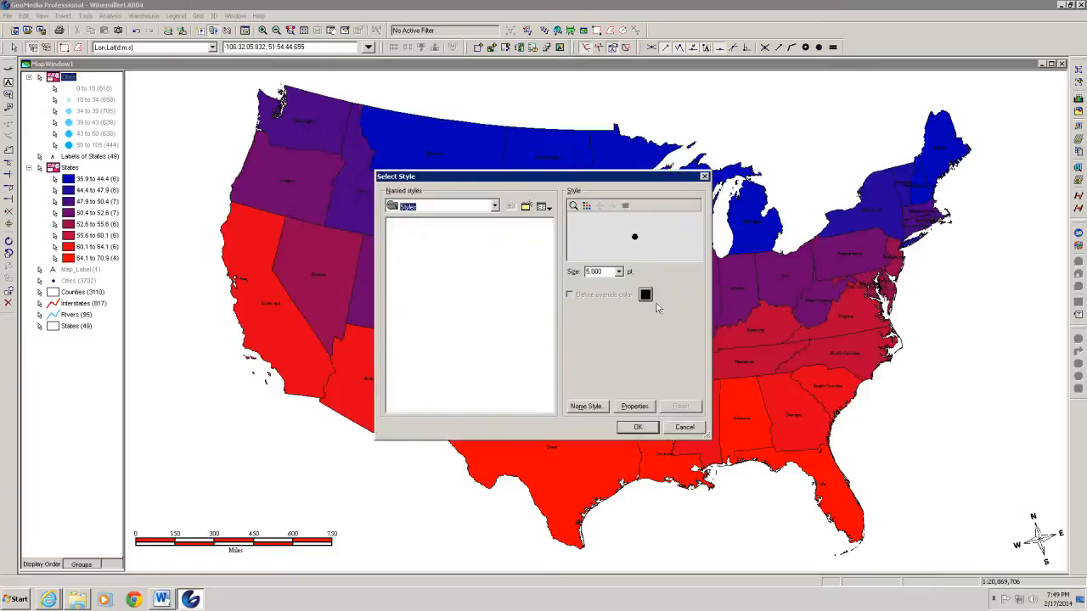
left_click(645, 294)
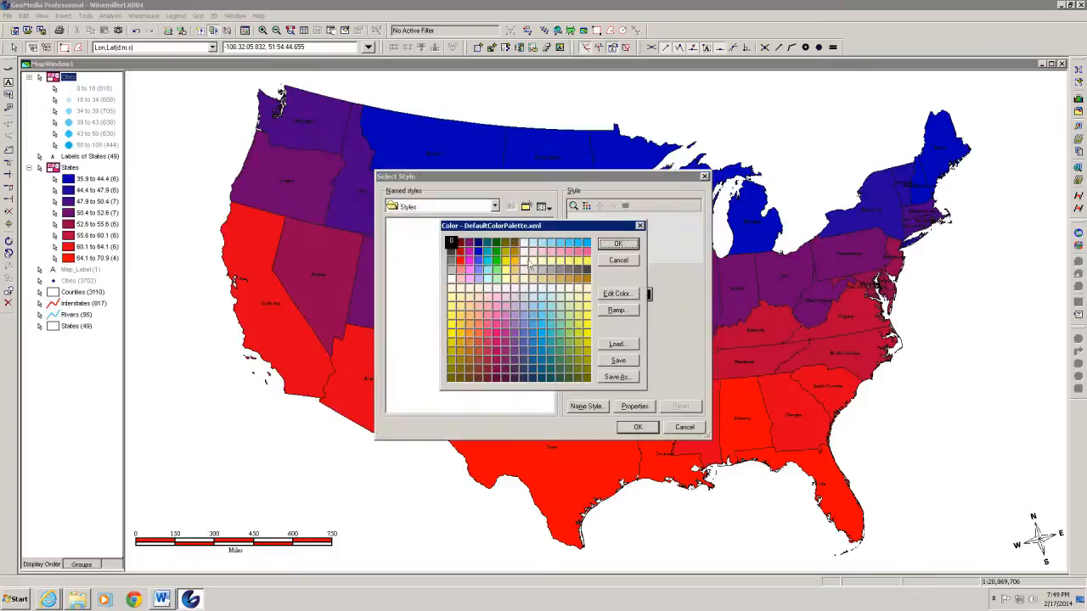
left_click(470, 253)
left_click(578, 244)
left_click(608, 246)
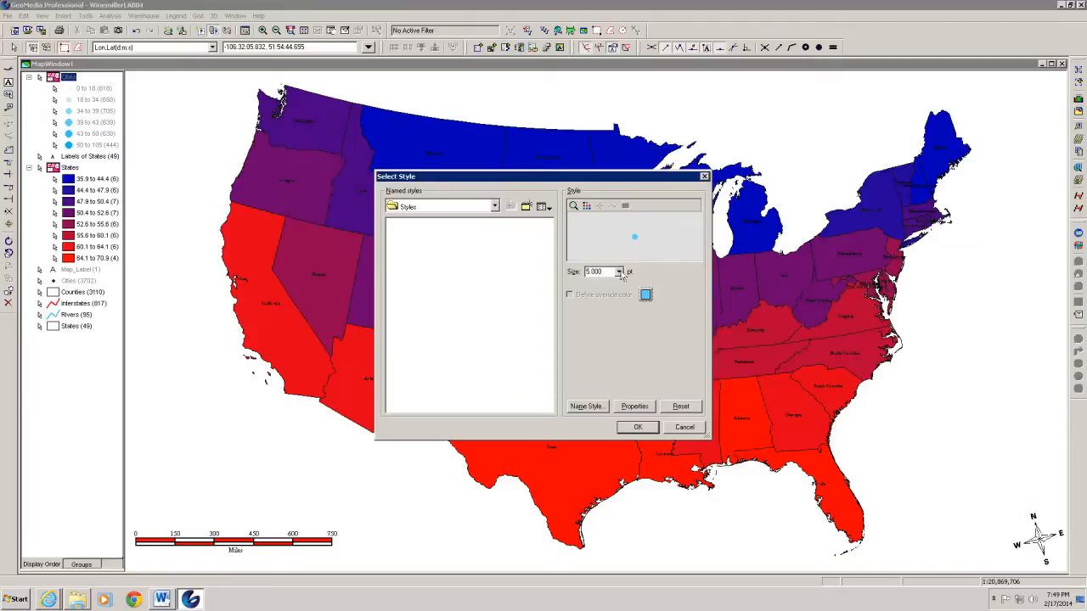
left_click(631, 429)
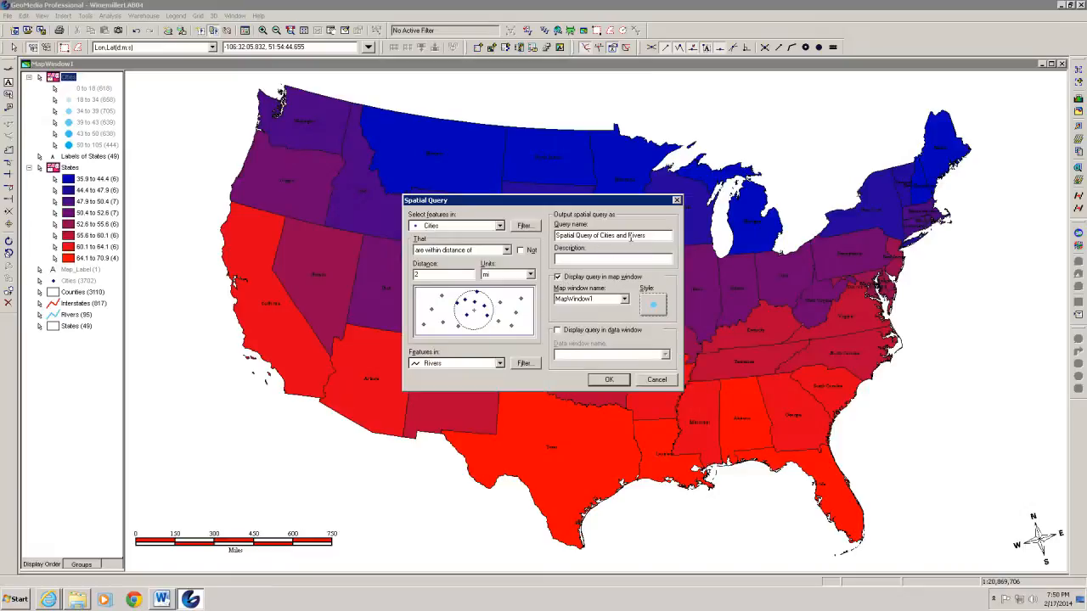
Run the Cities and Rivers spatial query, move Rivers above States, and show Layout Window 2
left_click(608, 382)
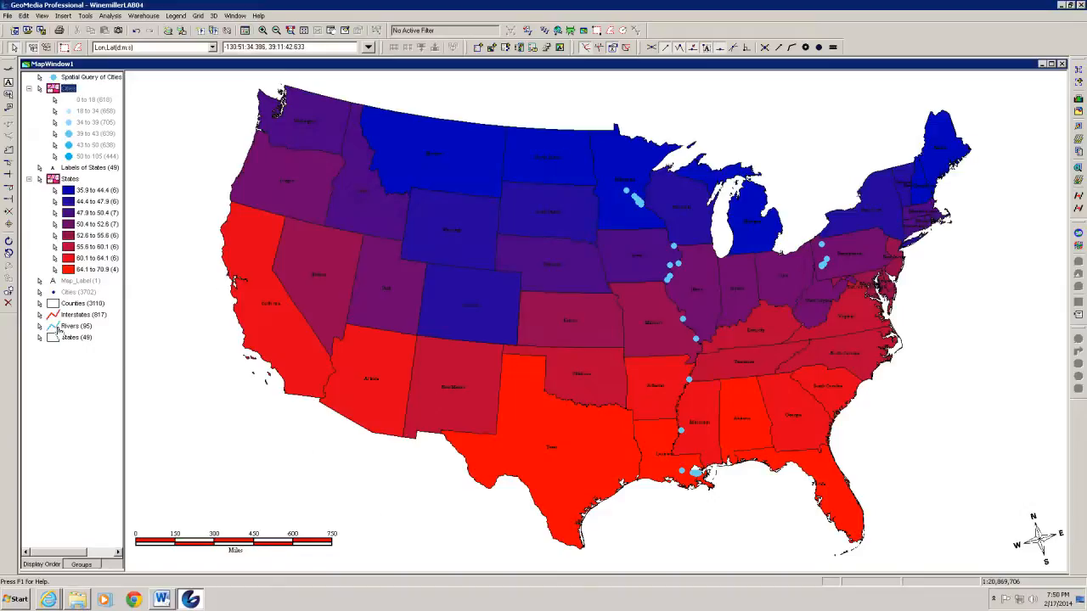
mouse_move(63, 328)
left_mouse_down()
mouse_move(81, 259)
mouse_move(81, 182)
mouse_move(57, 175)
left_mouse_up()
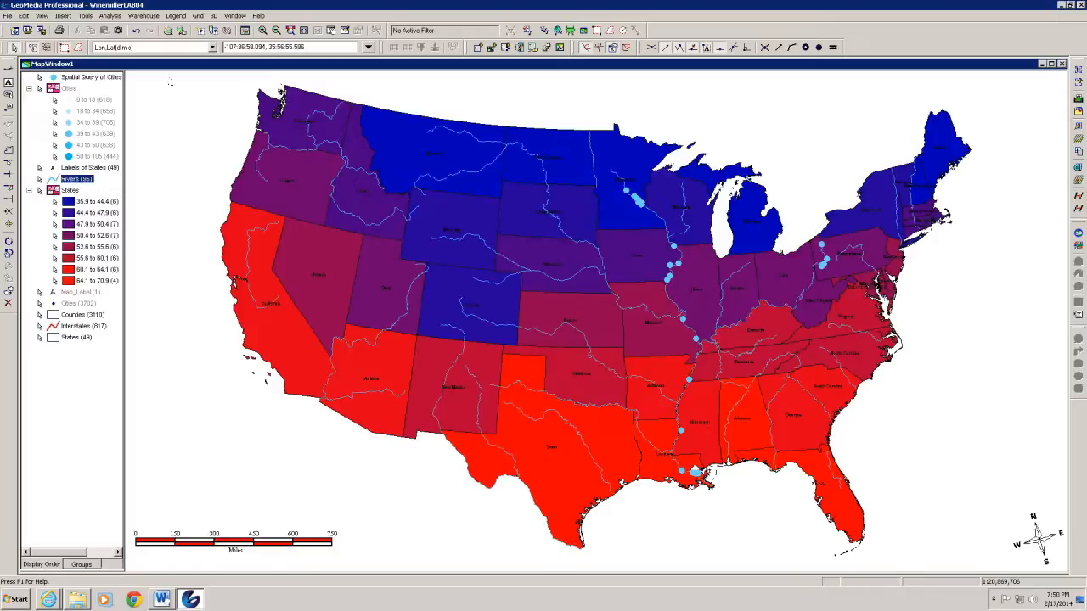
left_click(235, 16)
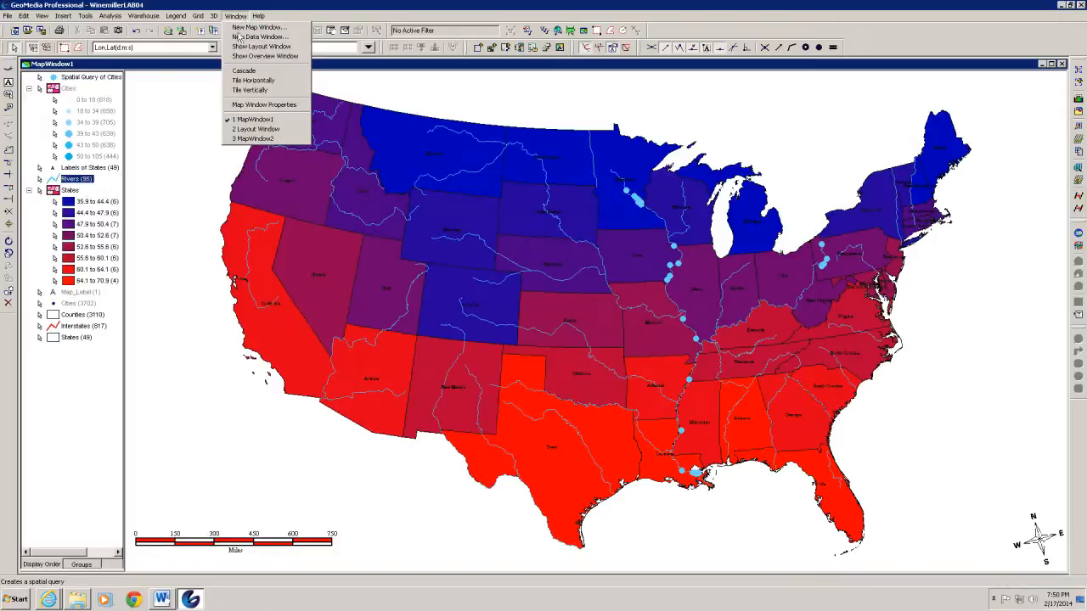
left_click(252, 133)
Review the Sheet3 temperature map layout, then go back to MapWindow1
left_click(189, 536)
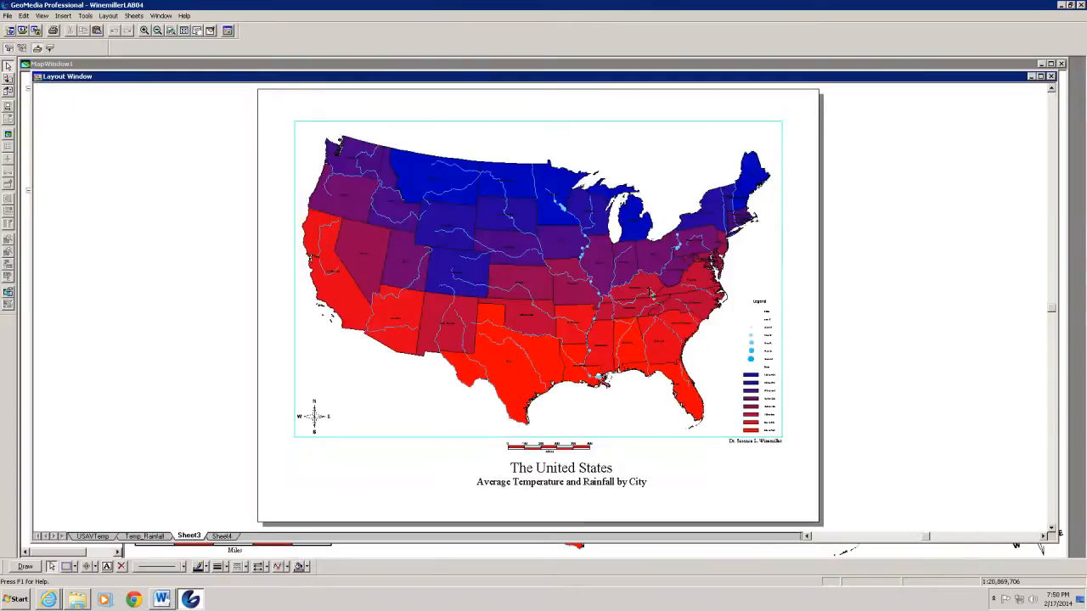
left_click(165, 122)
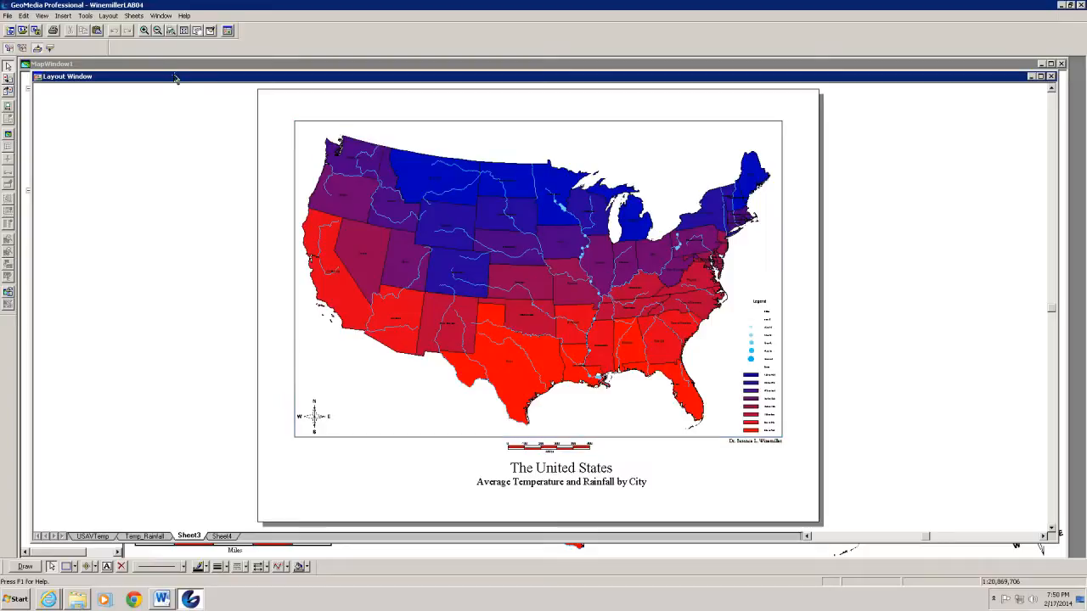
left_click(108, 65)
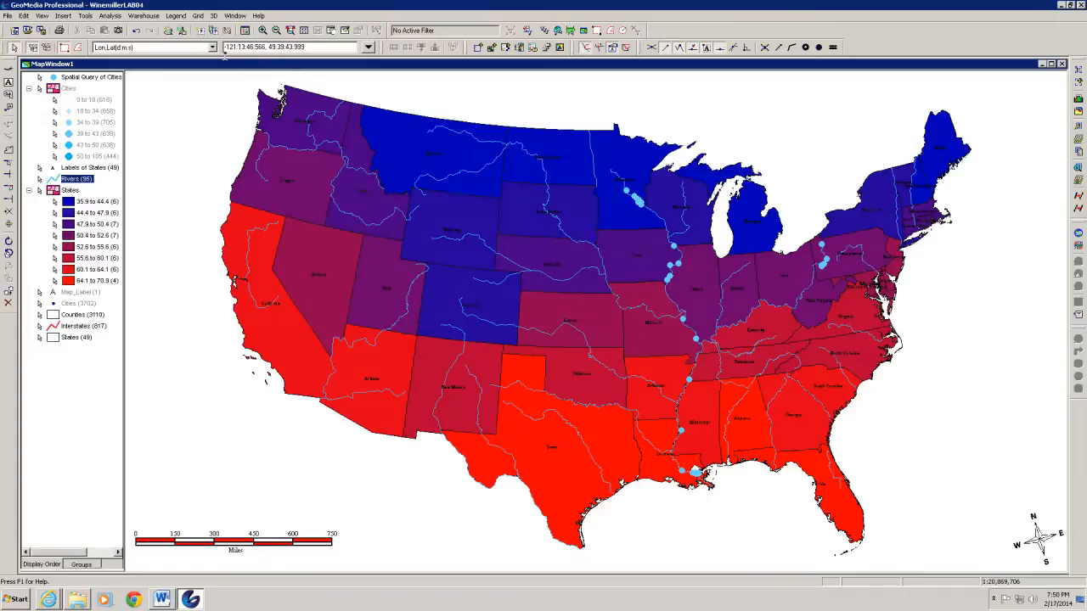
left_click(632, 197)
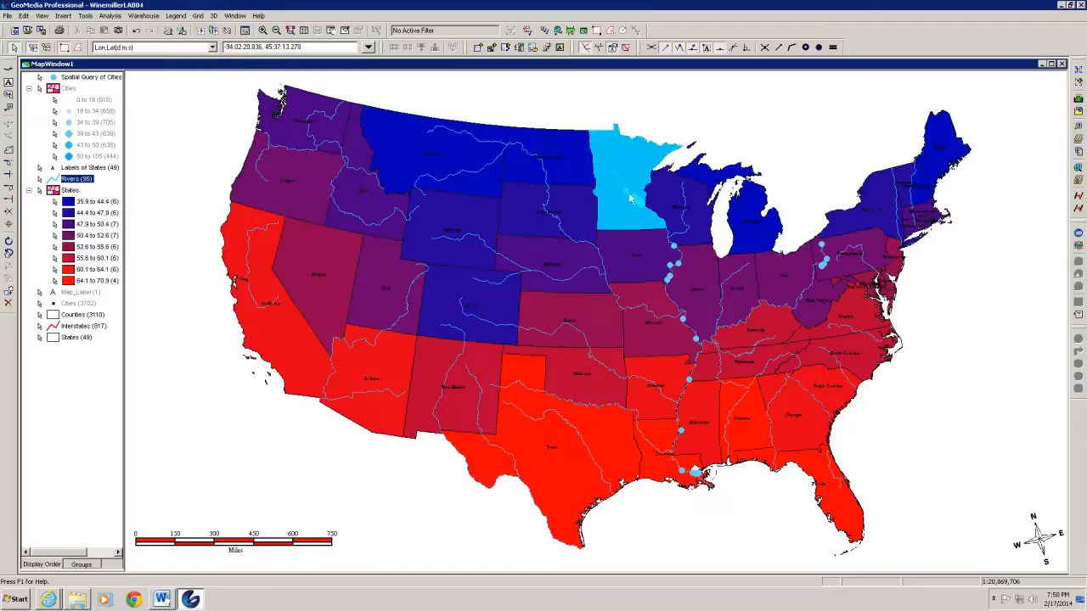
left_click(244, 505)
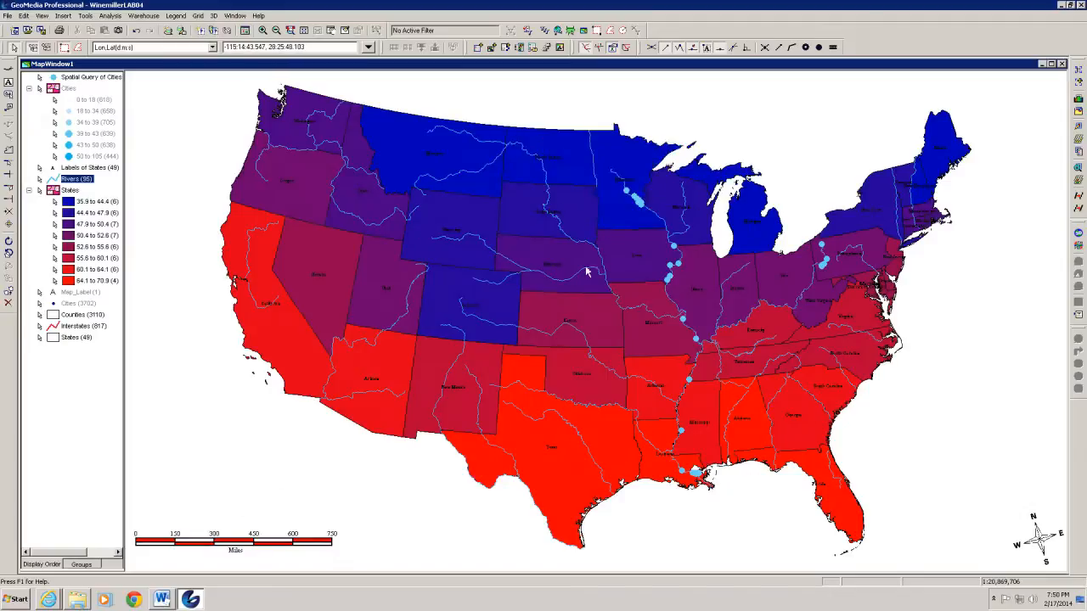
double_click(627, 195)
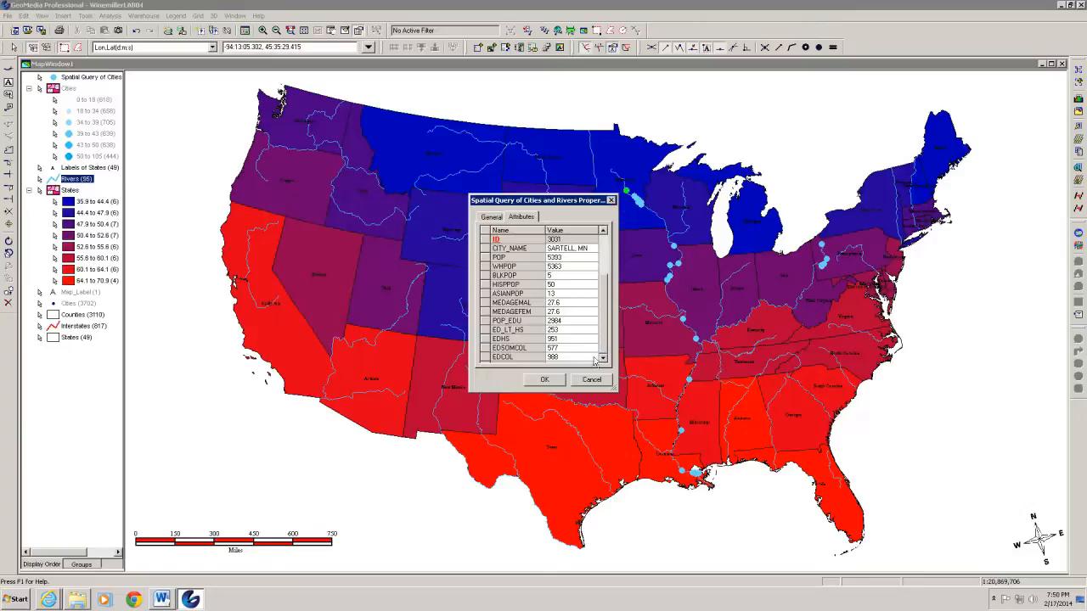
left_click(491, 218)
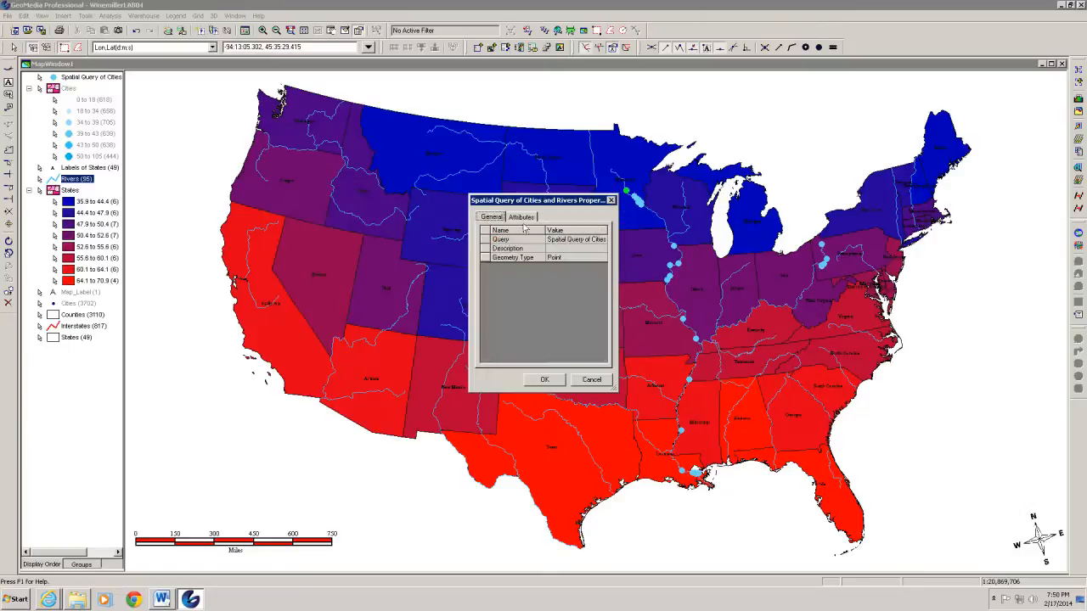
left_click(524, 219)
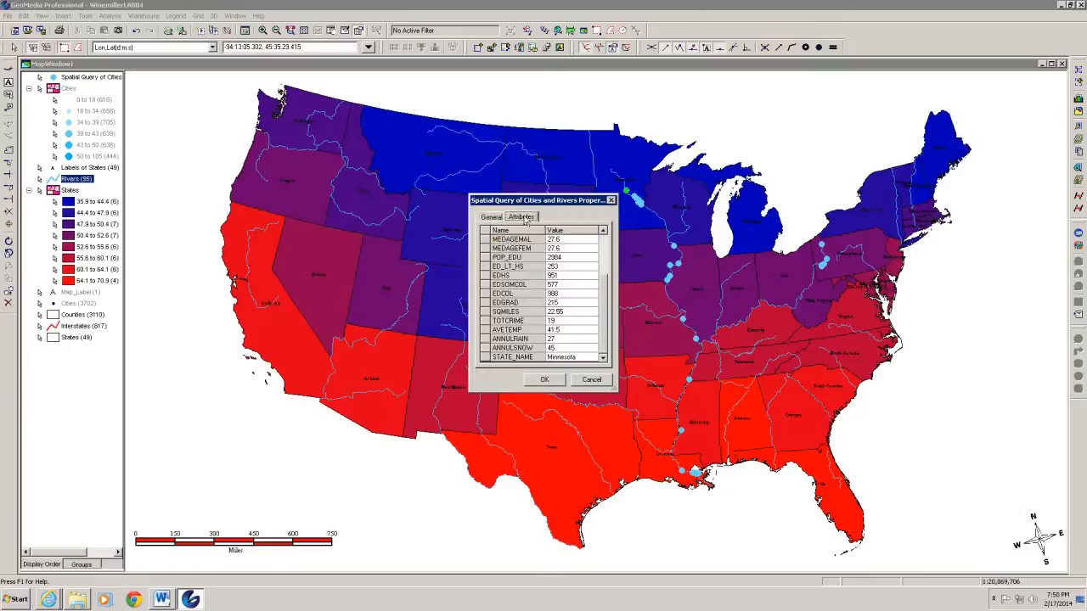
left_click(592, 381)
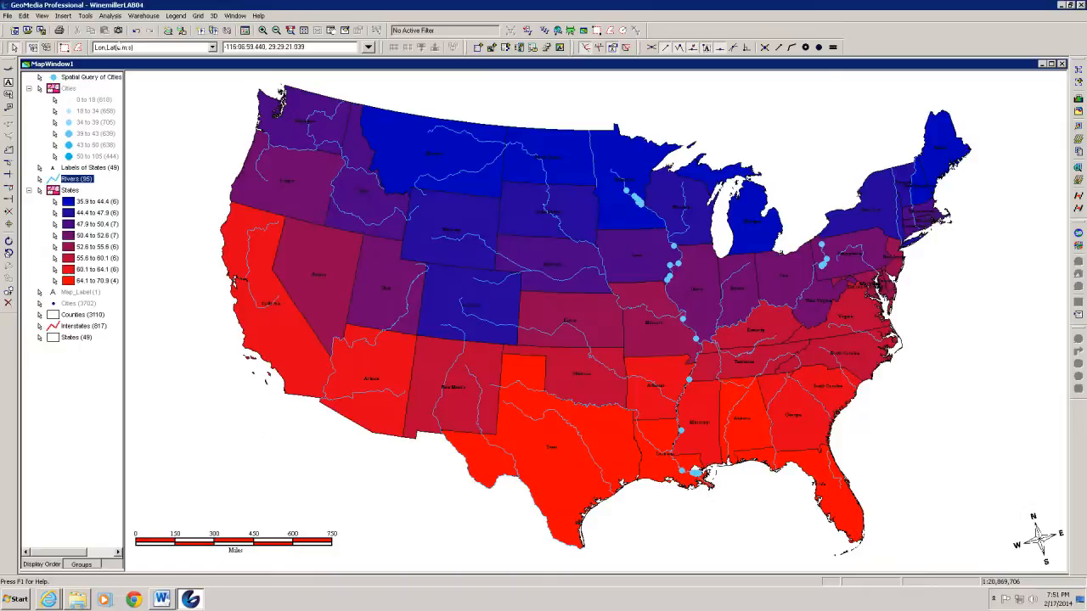
Start Analyze Geometry on the Spatial Query of Cities and Rivers
left_click(111, 16)
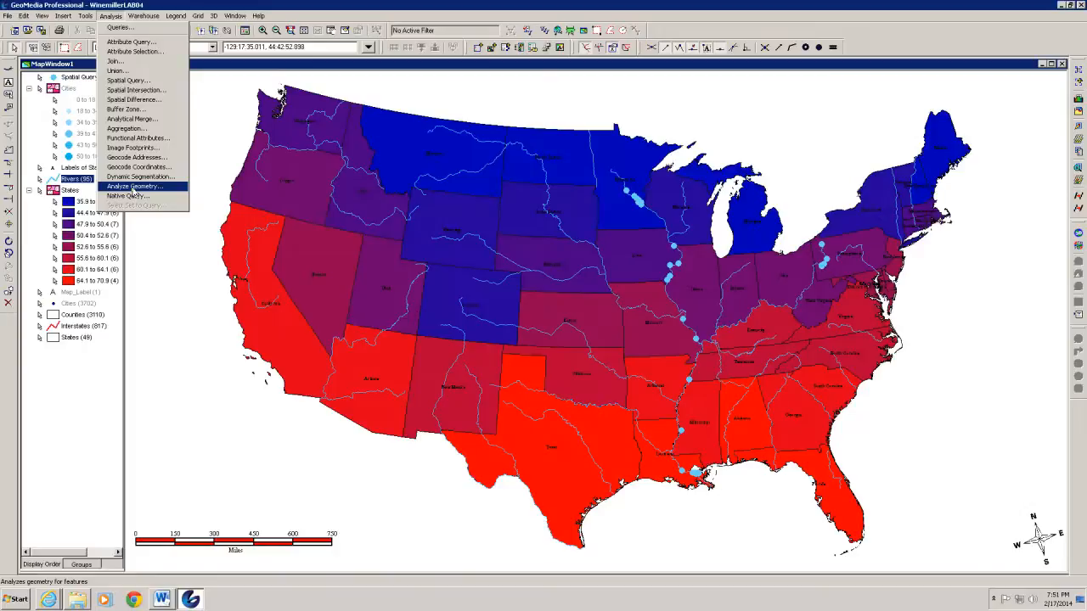
left_click(134, 188)
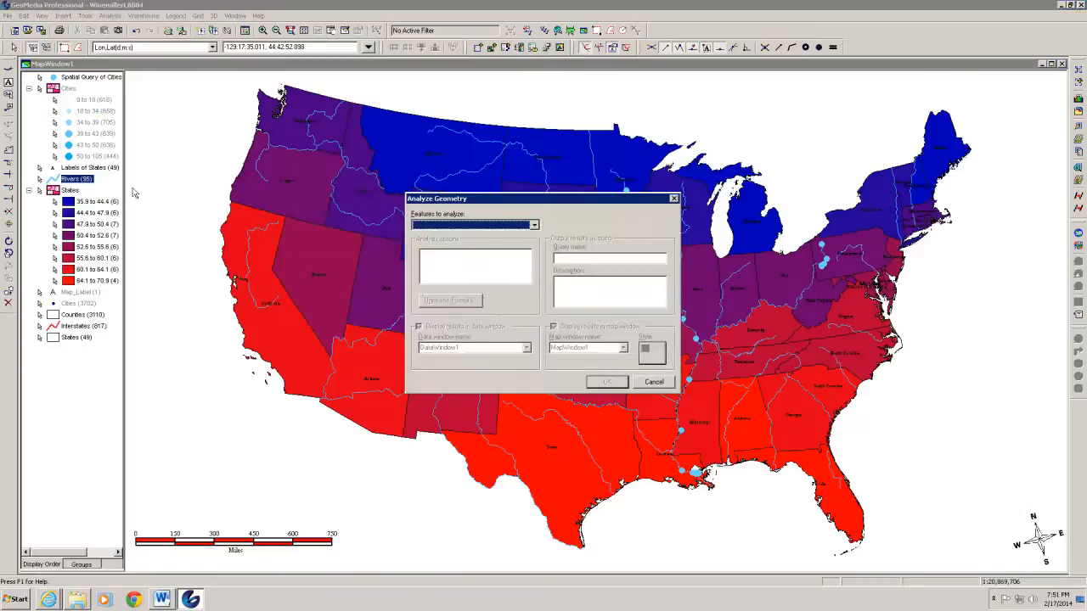
left_click(535, 225)
left_click(416, 237)
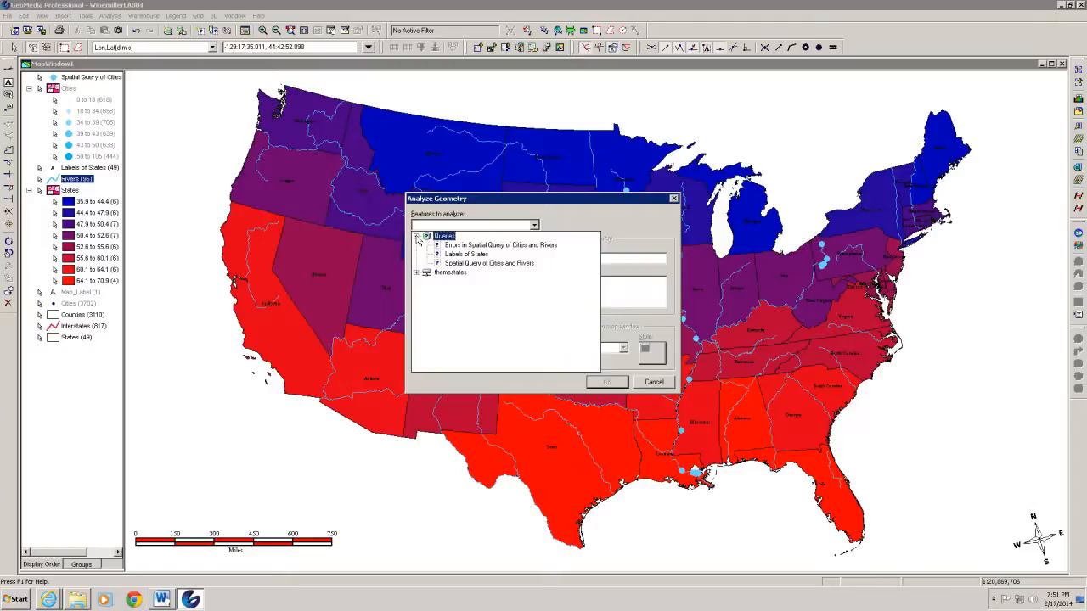
left_click(482, 264)
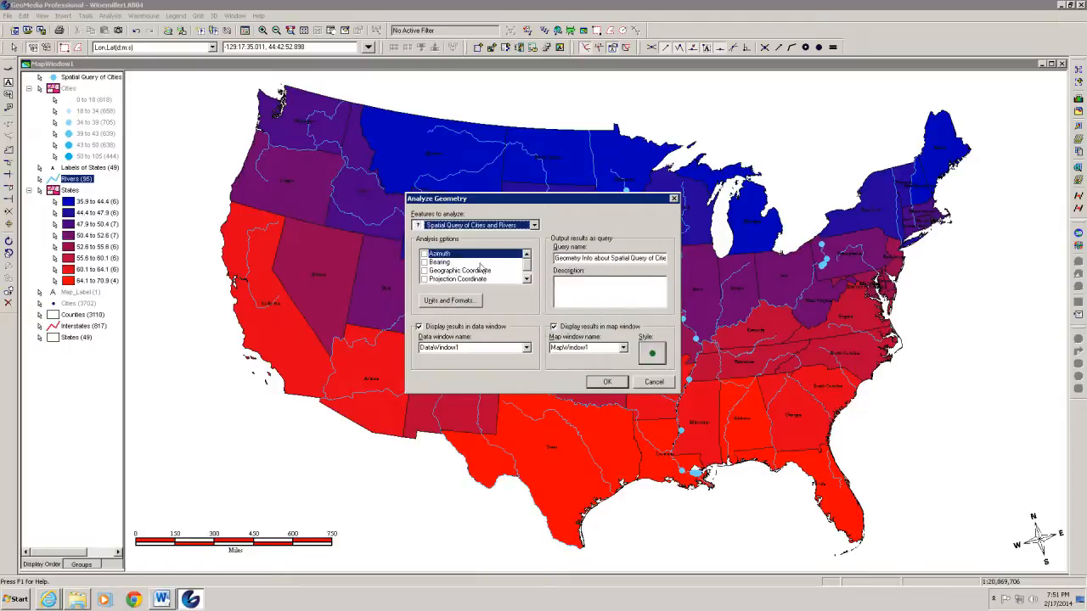
left_click(526, 280)
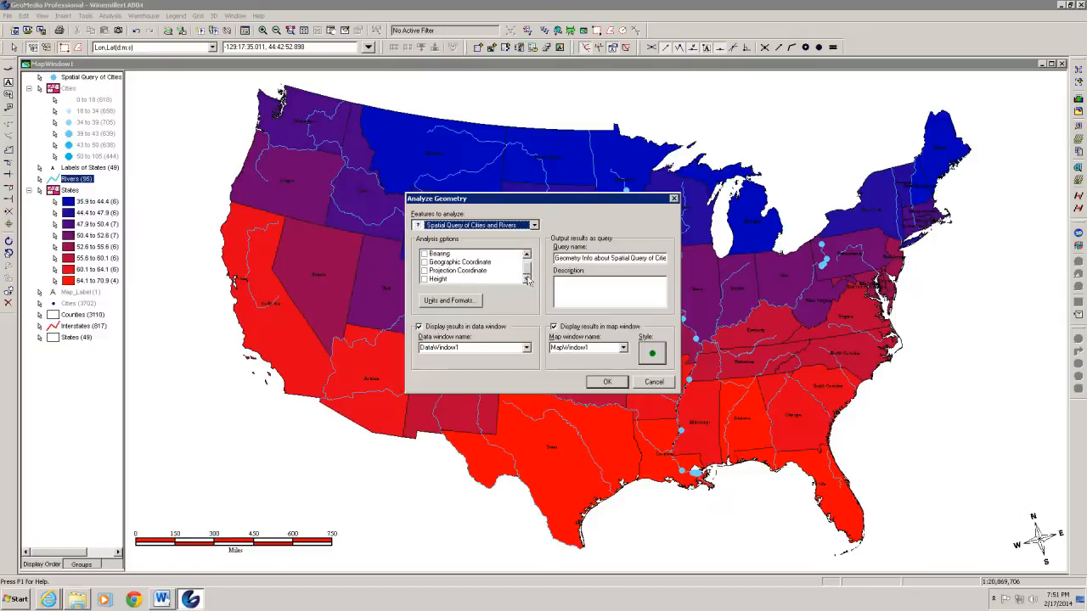
Add geographic coordinates in d:m:s, skip map display, and run the analysis
left_click(425, 263)
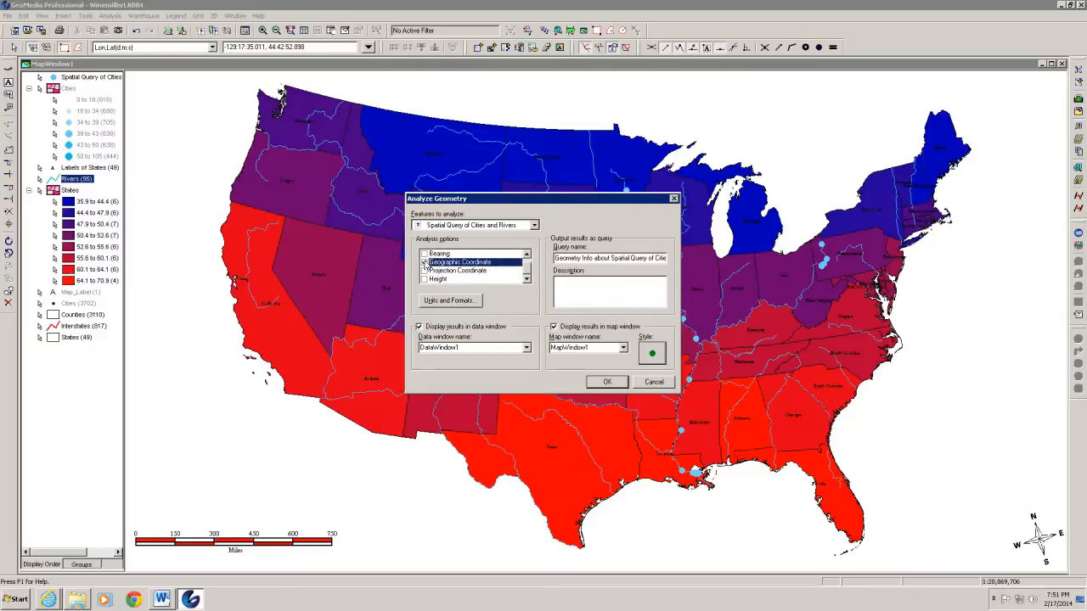
left_click(451, 302)
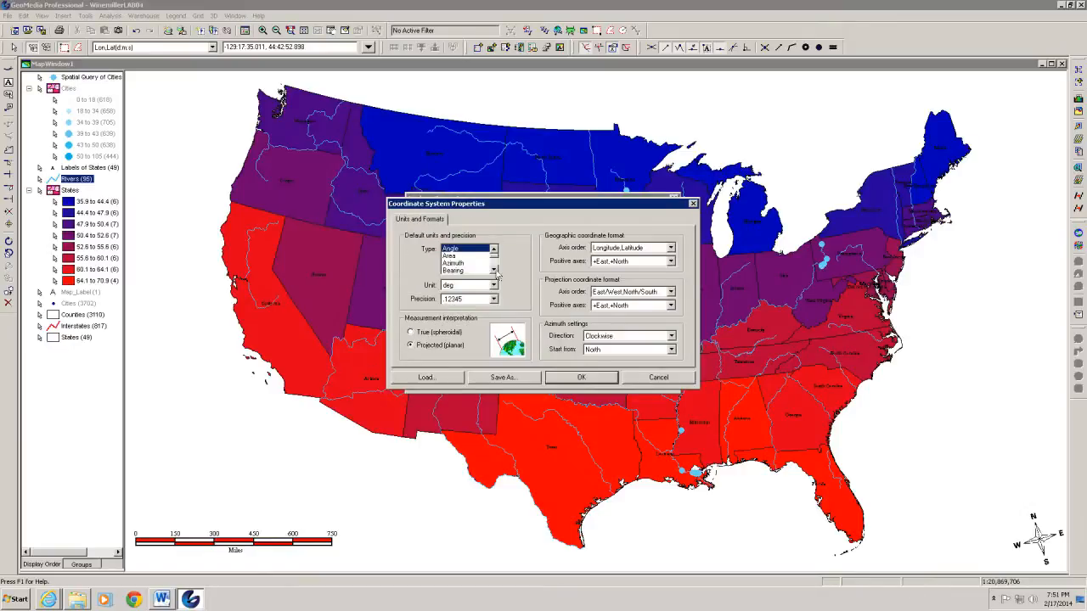
left_click(494, 270)
left_click(493, 270)
left_click(494, 270)
left_click(466, 265)
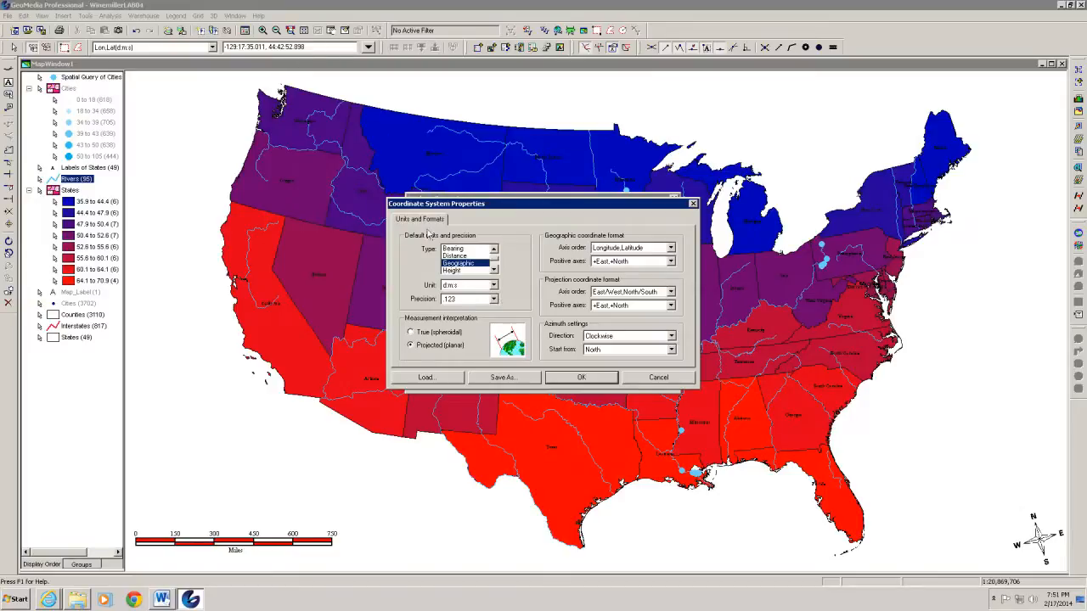
left_click(560, 381)
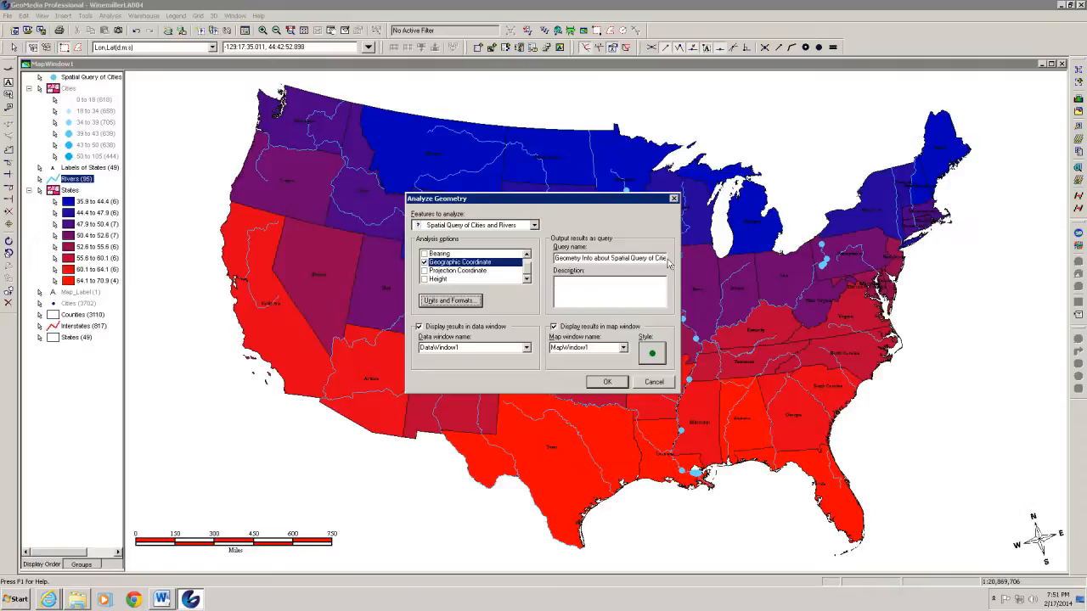
left_click(555, 328)
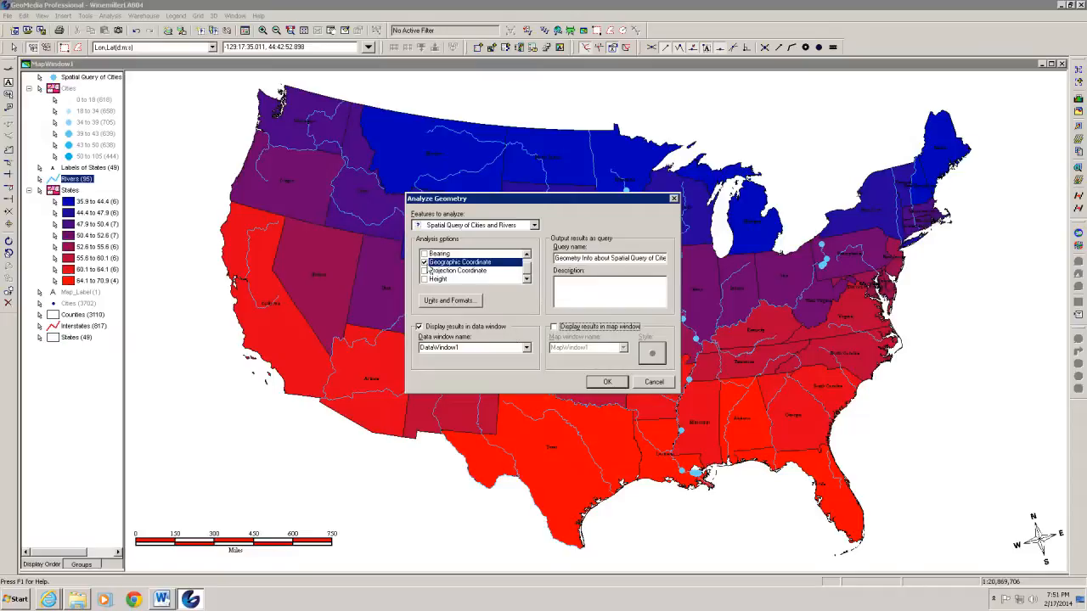
left_click(598, 383)
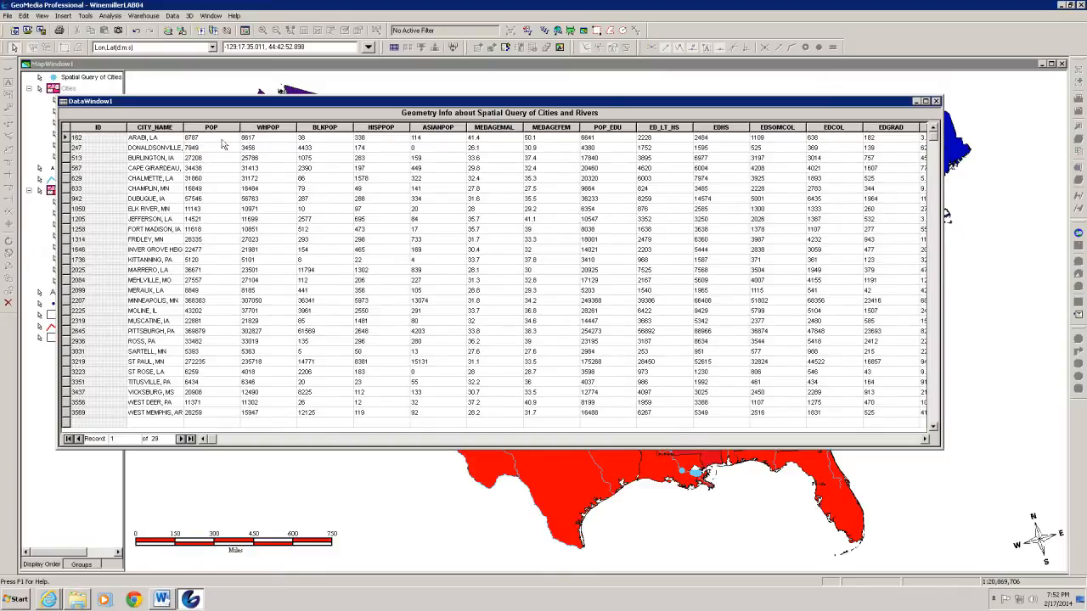
Check the coordinate columns in DataWindow1, then close the data window
left_click(732, 439)
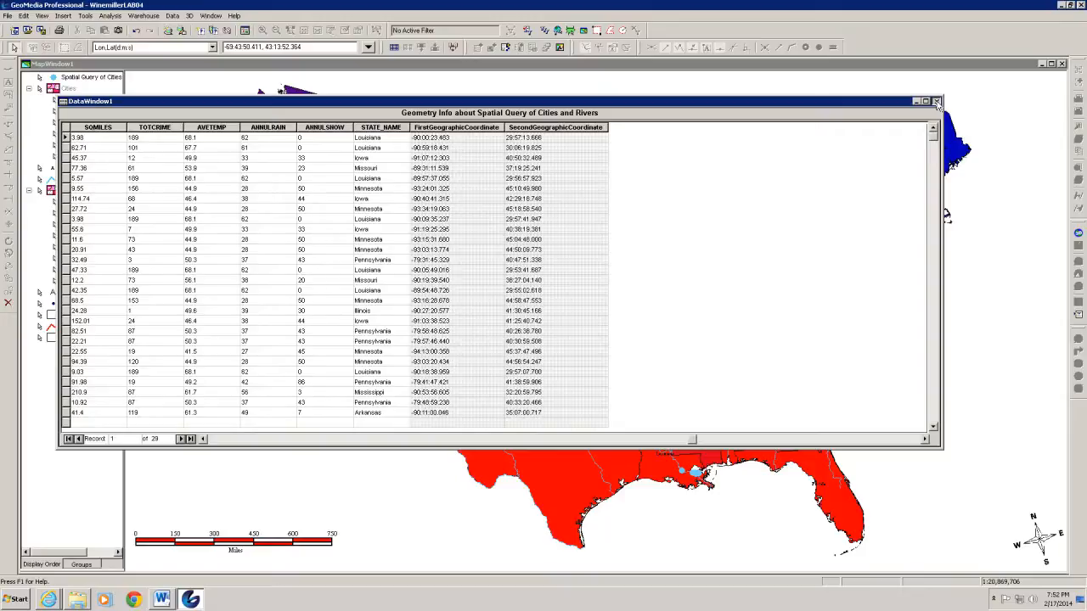
left_click(937, 101)
left_click(164, 600)
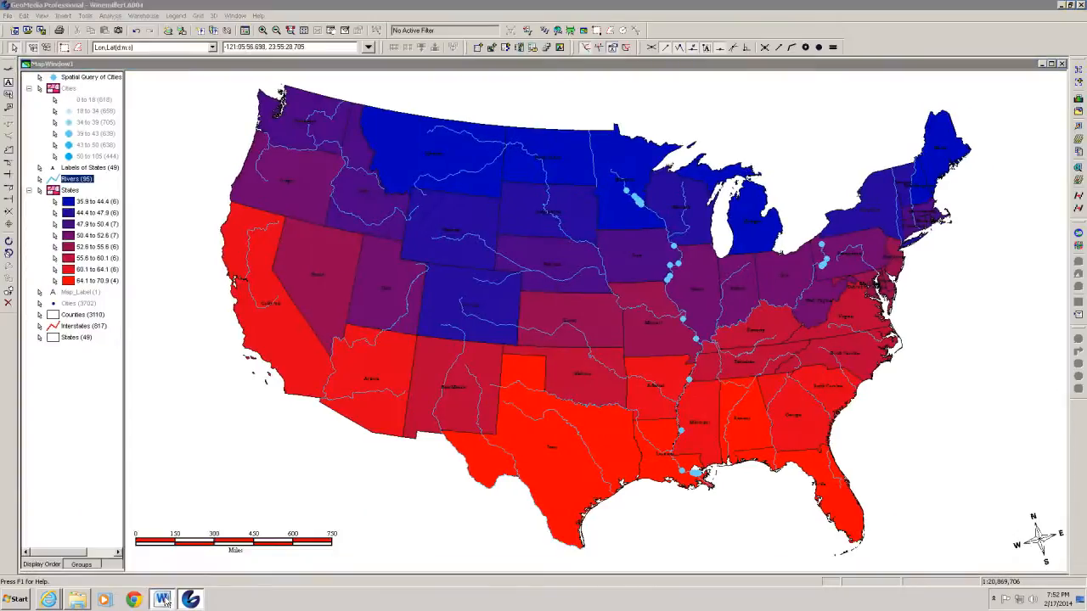
Read items 12–13 and the River Cities table, then close the lab document
scroll(596, 209, "down", 15)
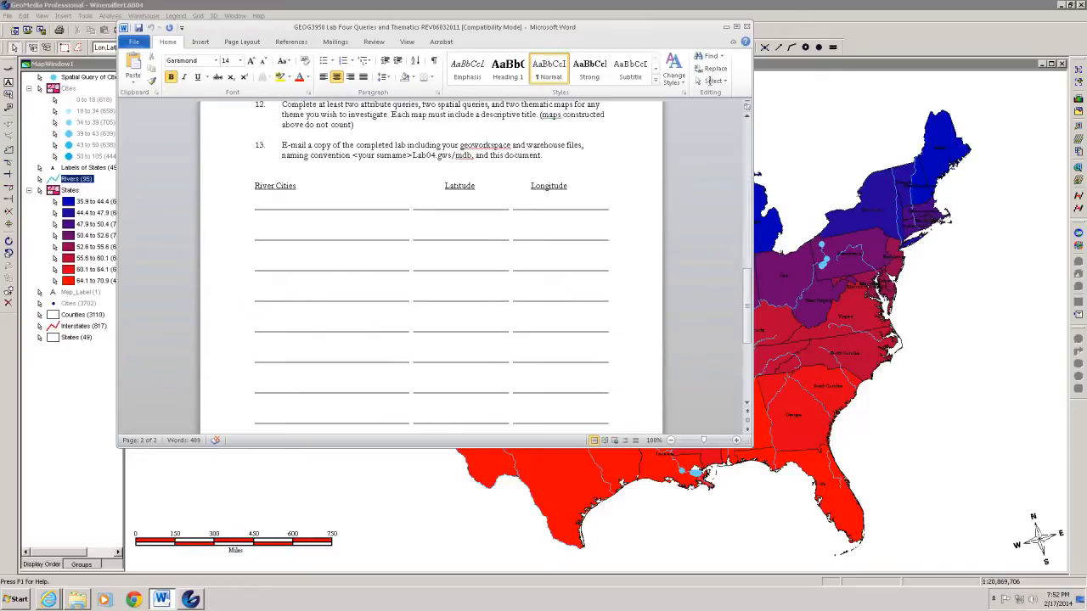
left_click(747, 30)
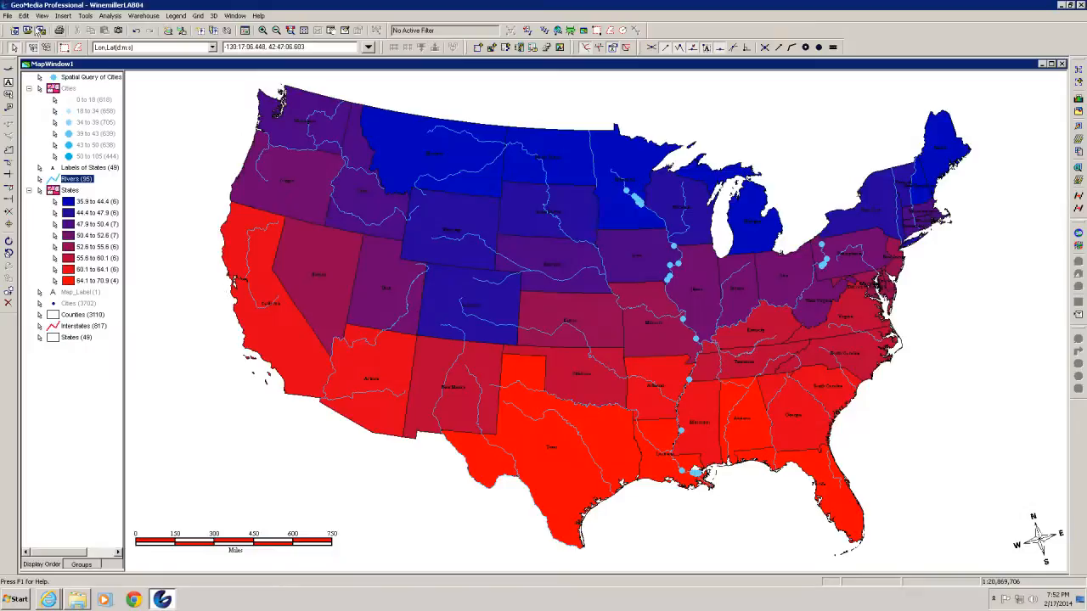
Save the GeoWorkspace and exit GeoMedia, declining to keep the clipboard data
left_click(8, 16)
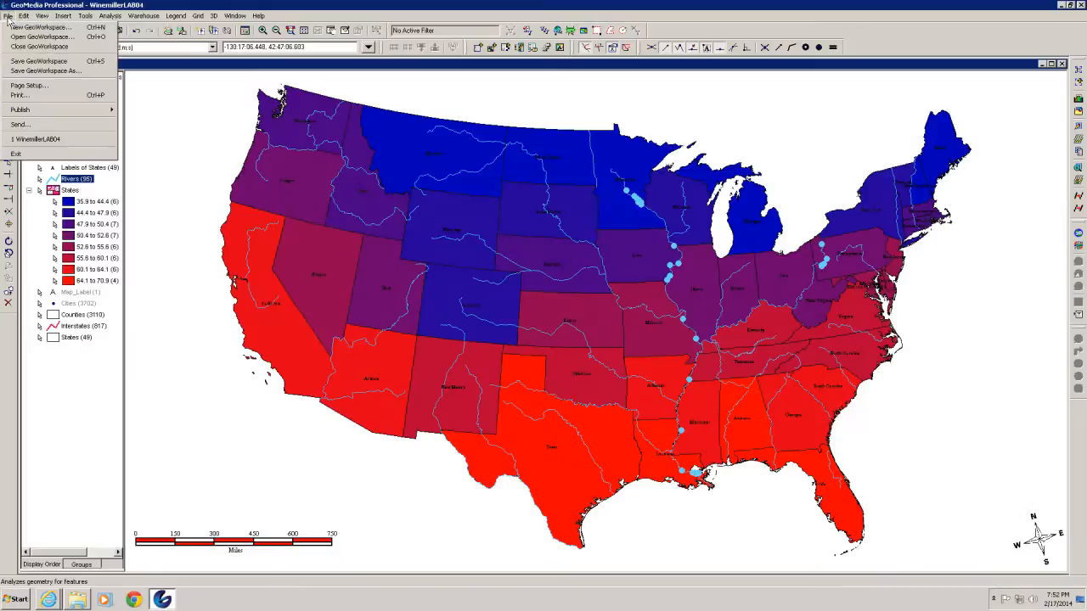
left_click(17, 62)
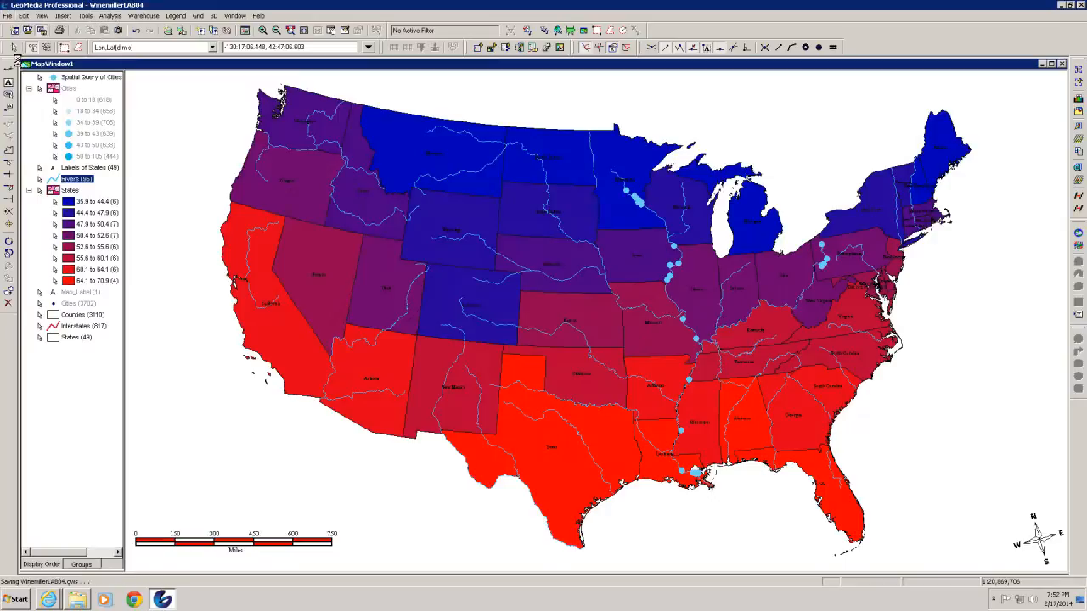
left_click(1082, 6)
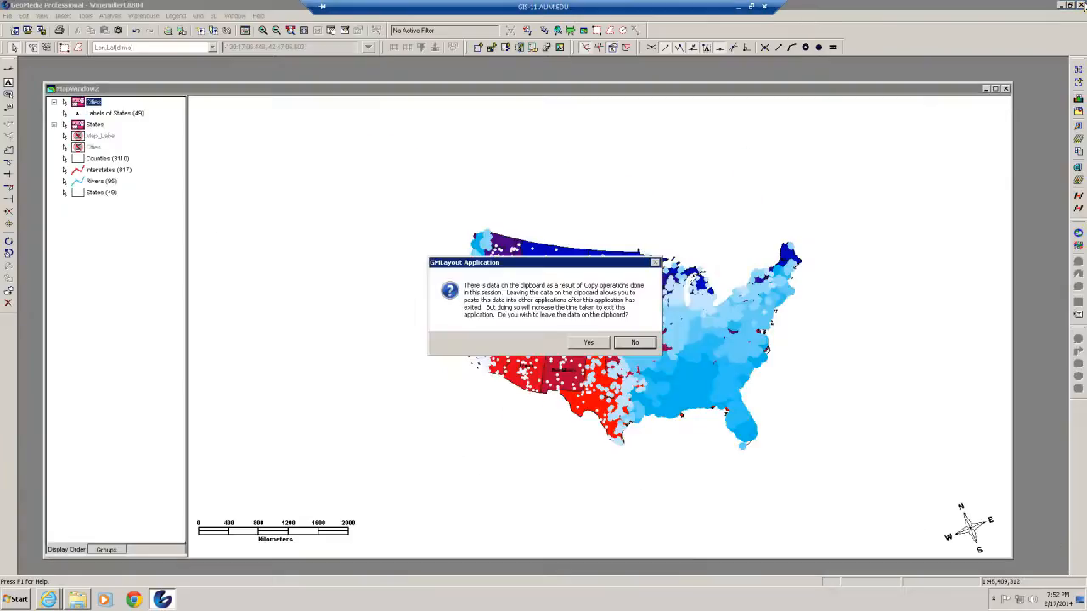
left_click(632, 343)
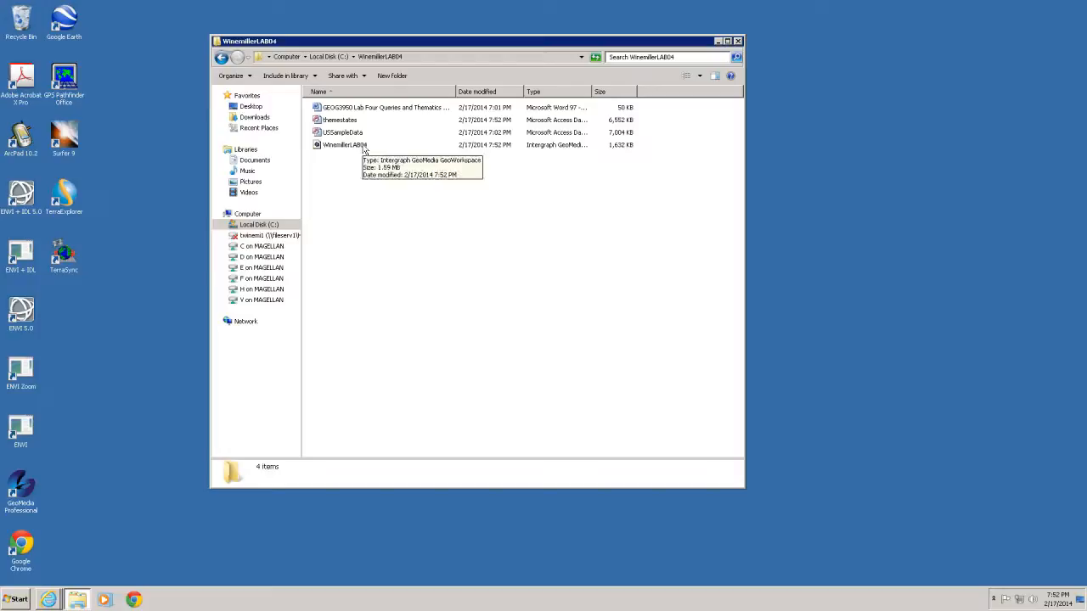
Reopen the lab 4 GeoWorkspace to check the map, then close it without saving
double_click(320, 149)
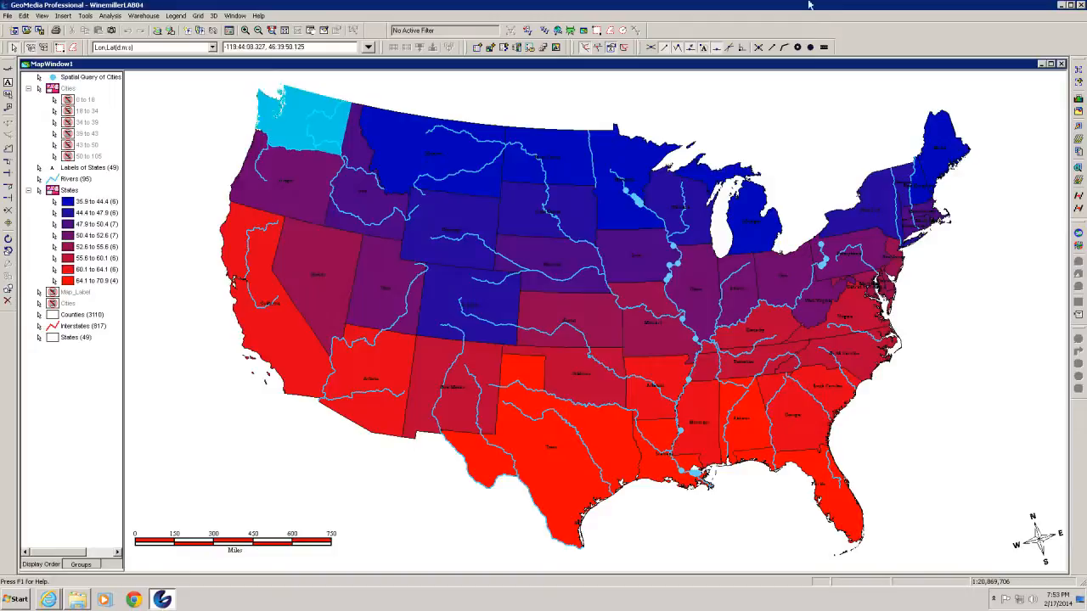
left_click(1081, 5)
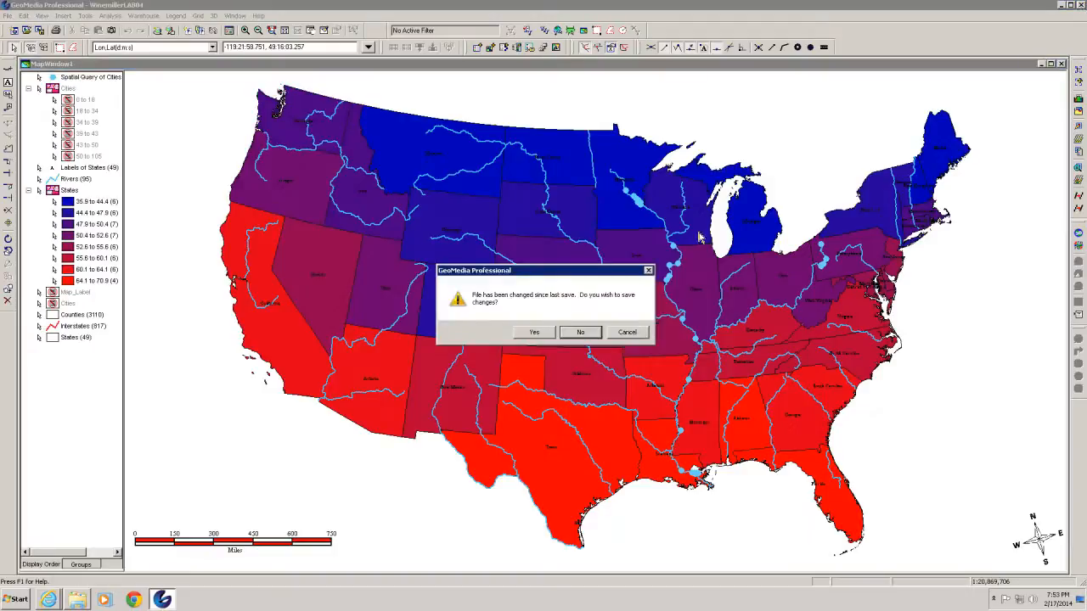
left_click(579, 333)
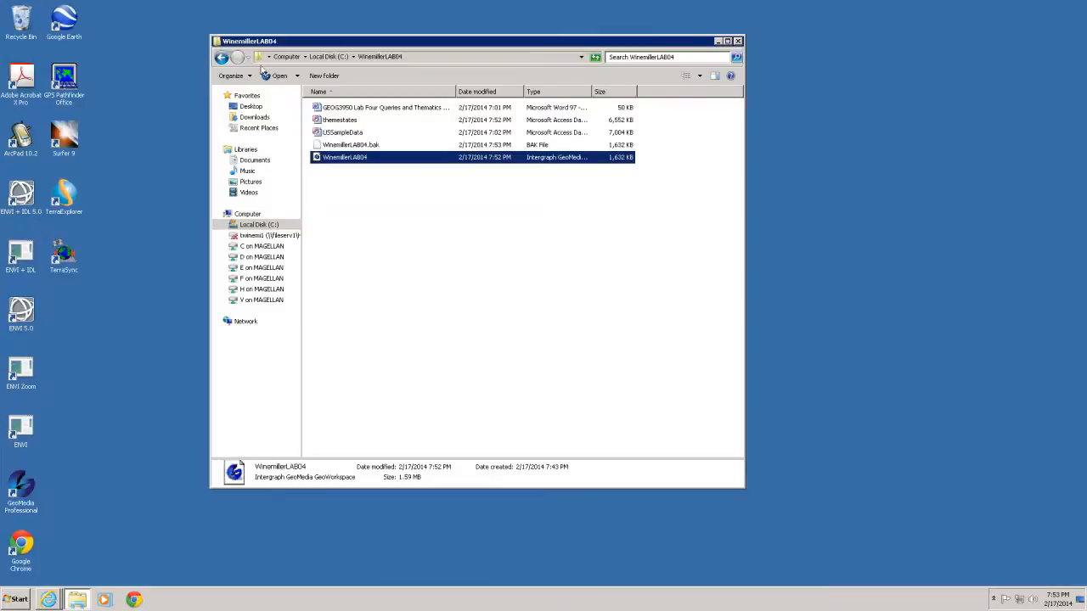
Compress the lab 4 folder on Local Disk (C:) into a zip with the default name
left_click(329, 56)
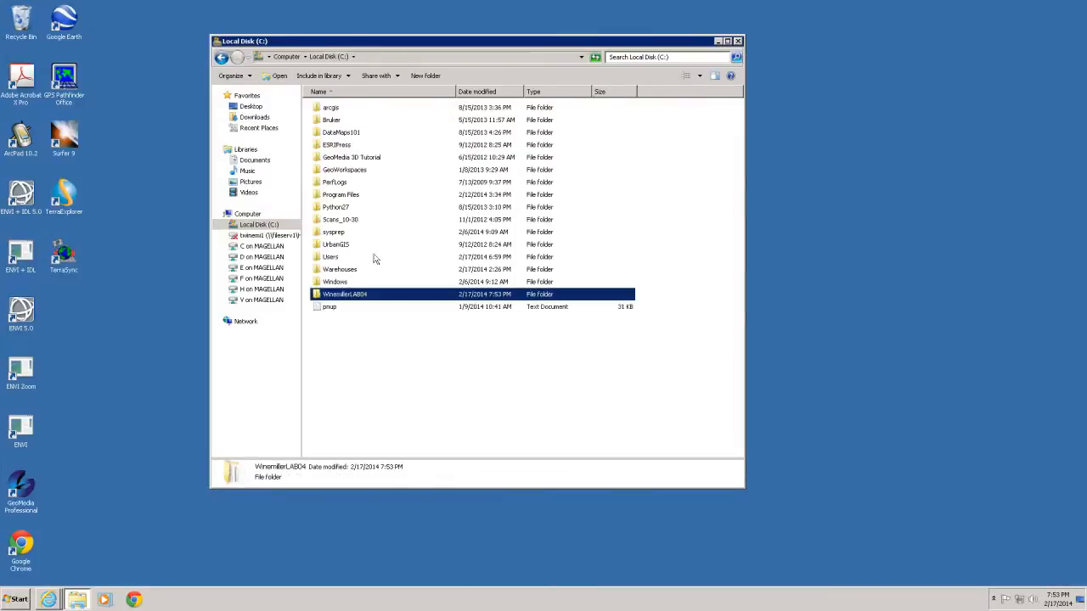
right_click(347, 298)
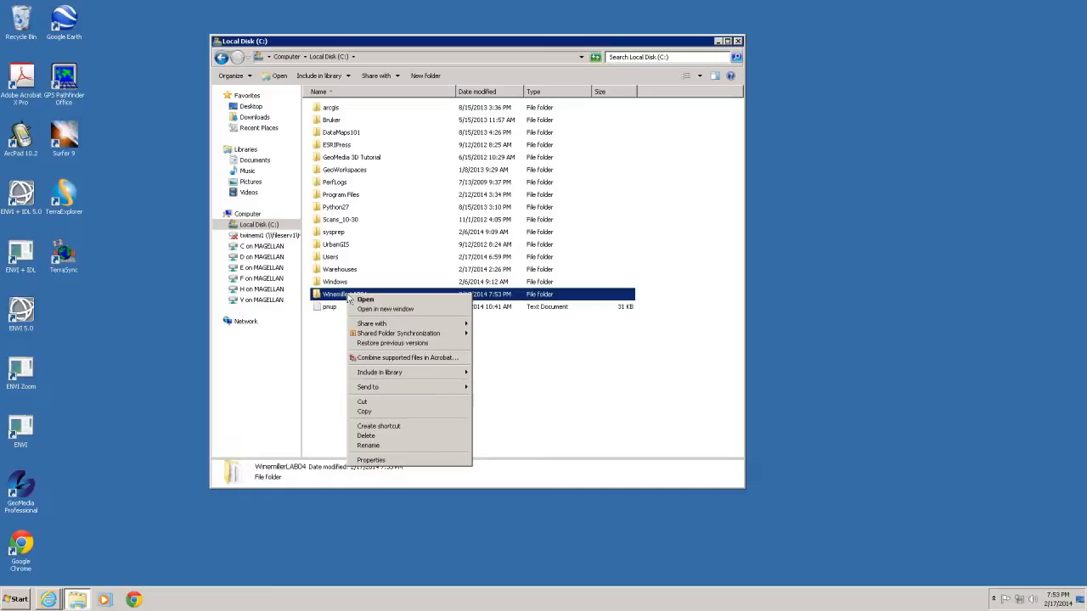
mouse_move(388, 392)
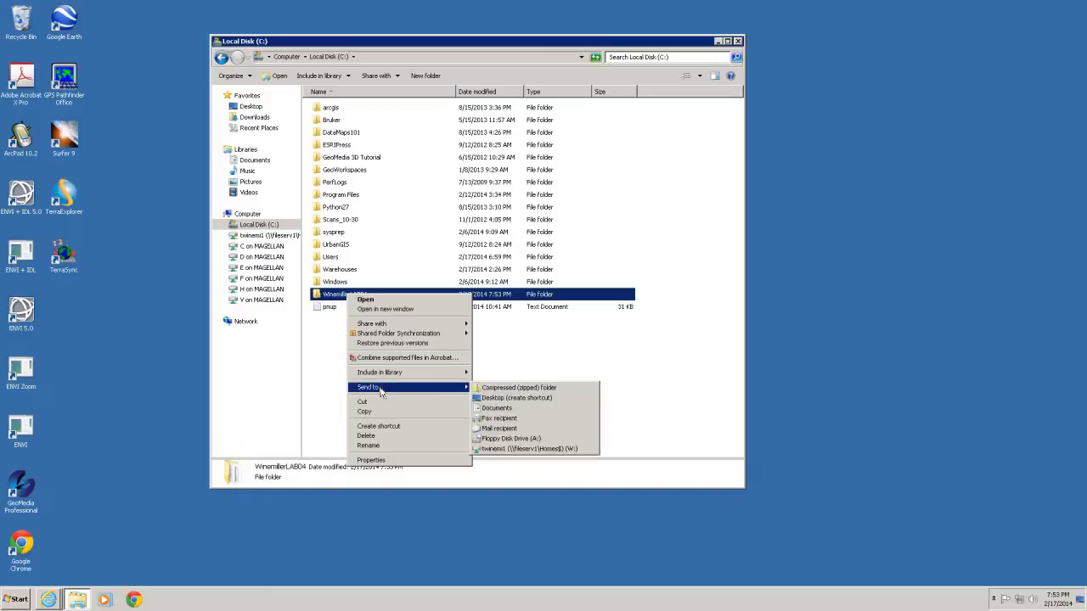
left_click(495, 389)
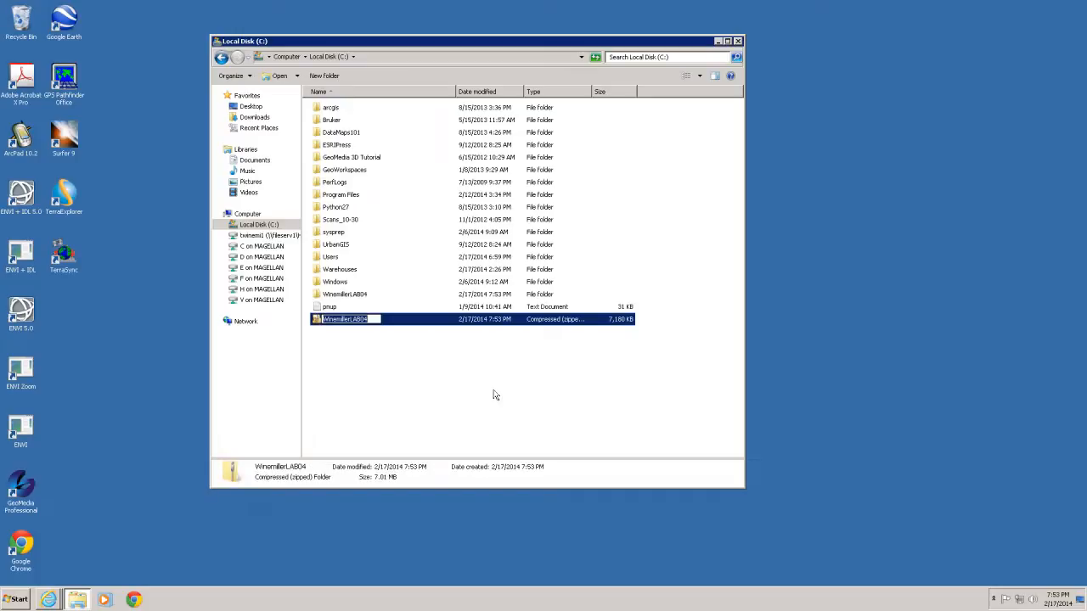
left_click(495, 395)
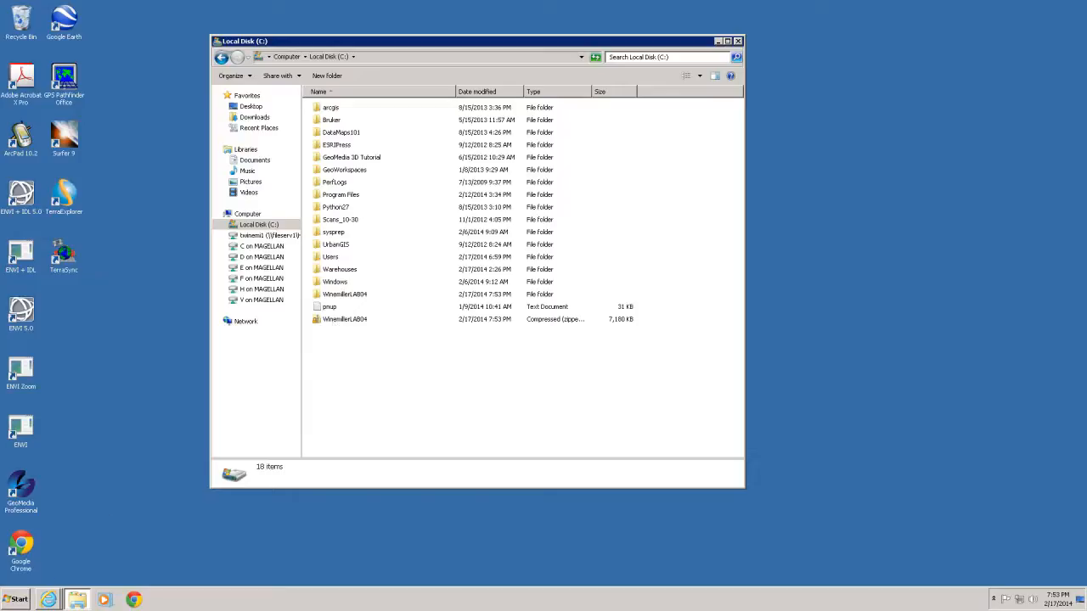
Bring Blackboard Learn forward and start a new course message addressed to the instructor
left_click(49, 600)
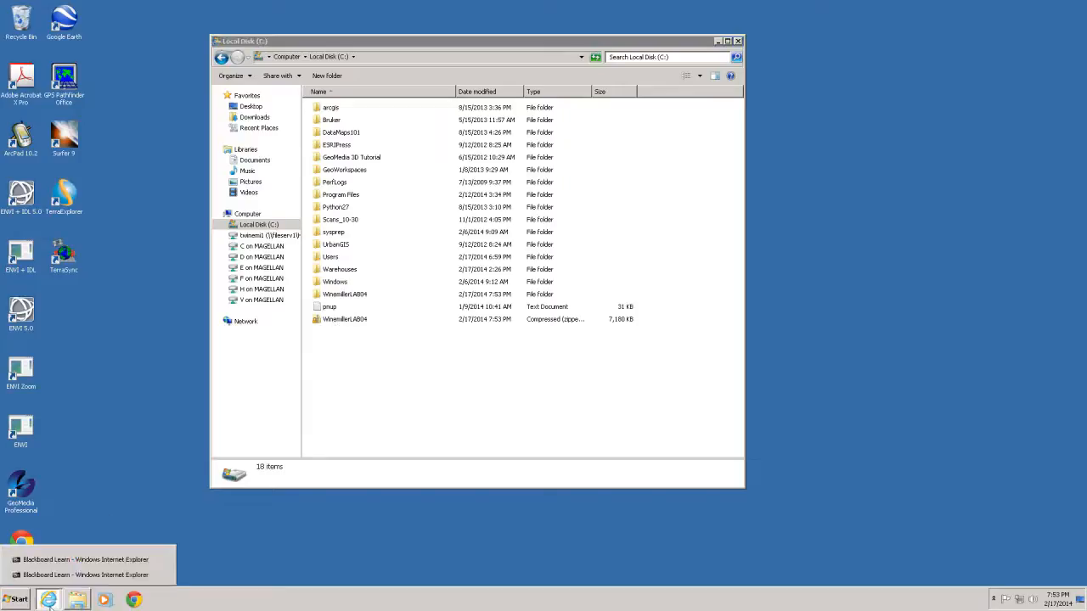
left_click(70, 575)
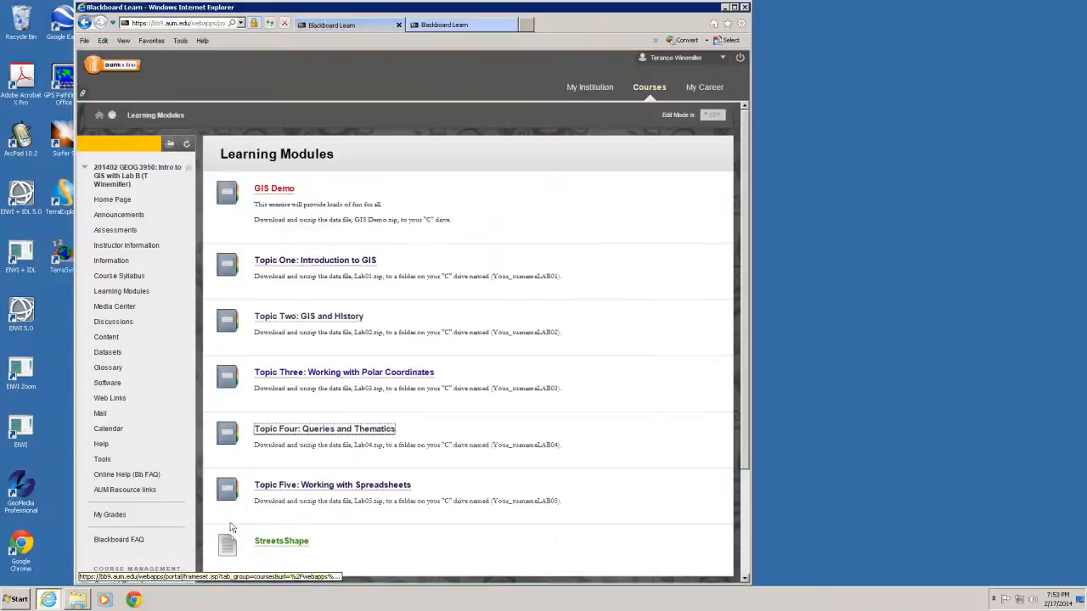
left_click_drag(485, 11, 803, 8)
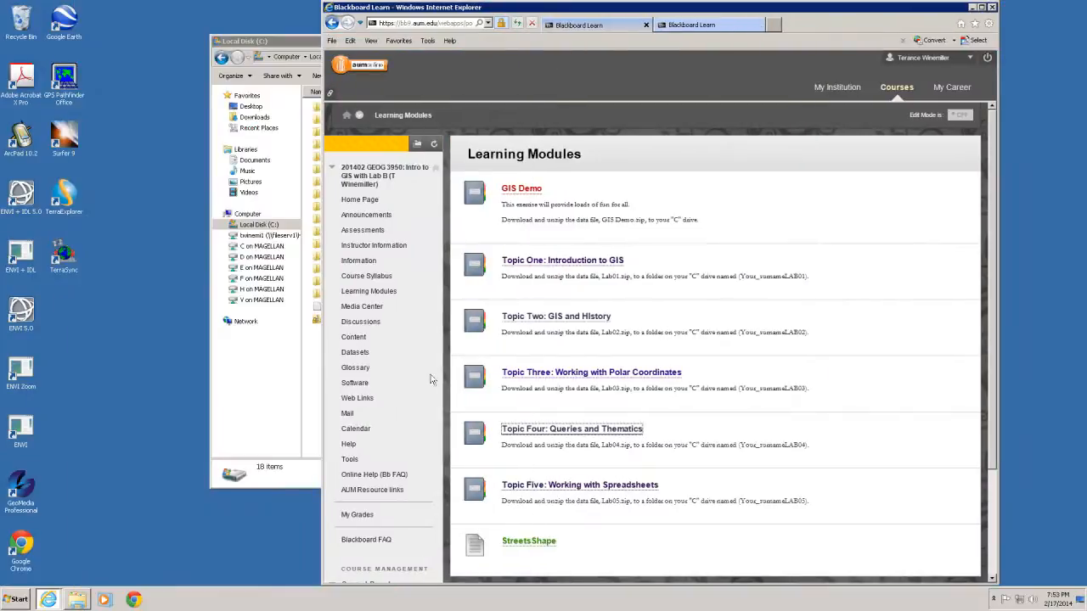
left_click(350, 415)
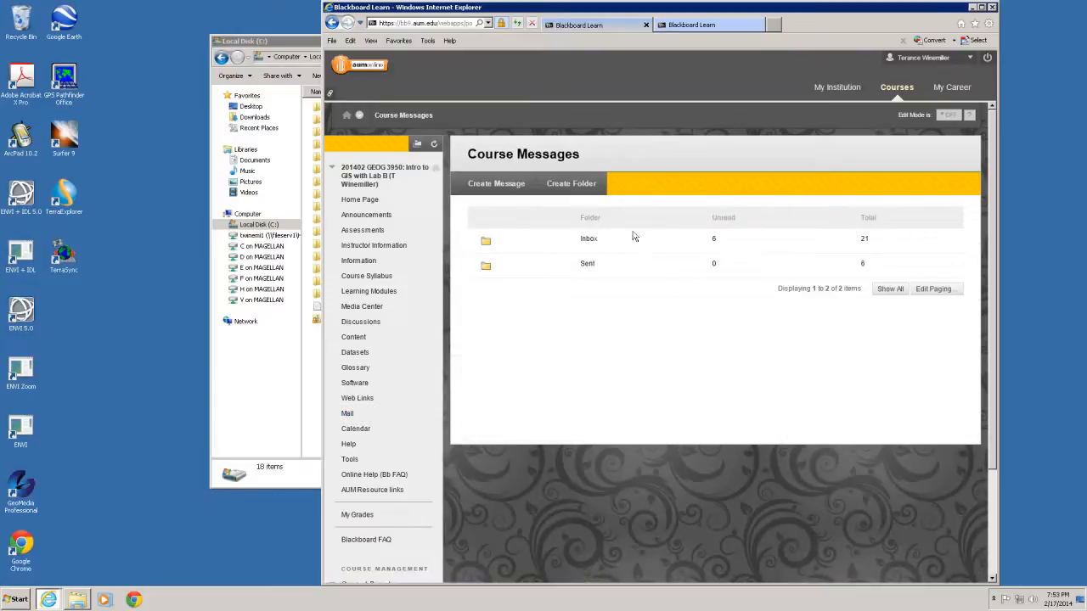
left_click(520, 189)
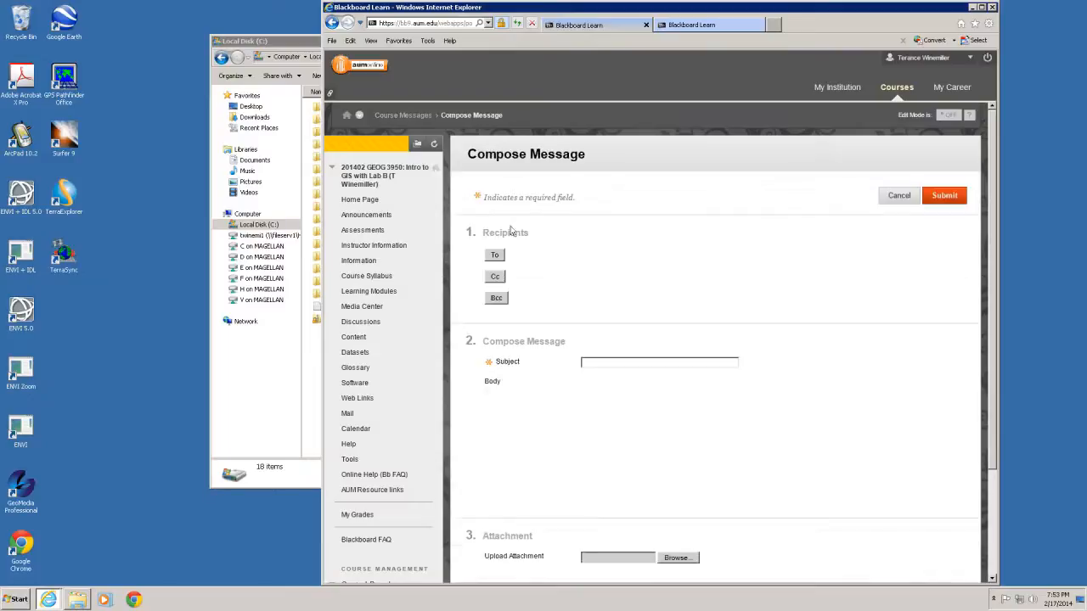
left_click(494, 255)
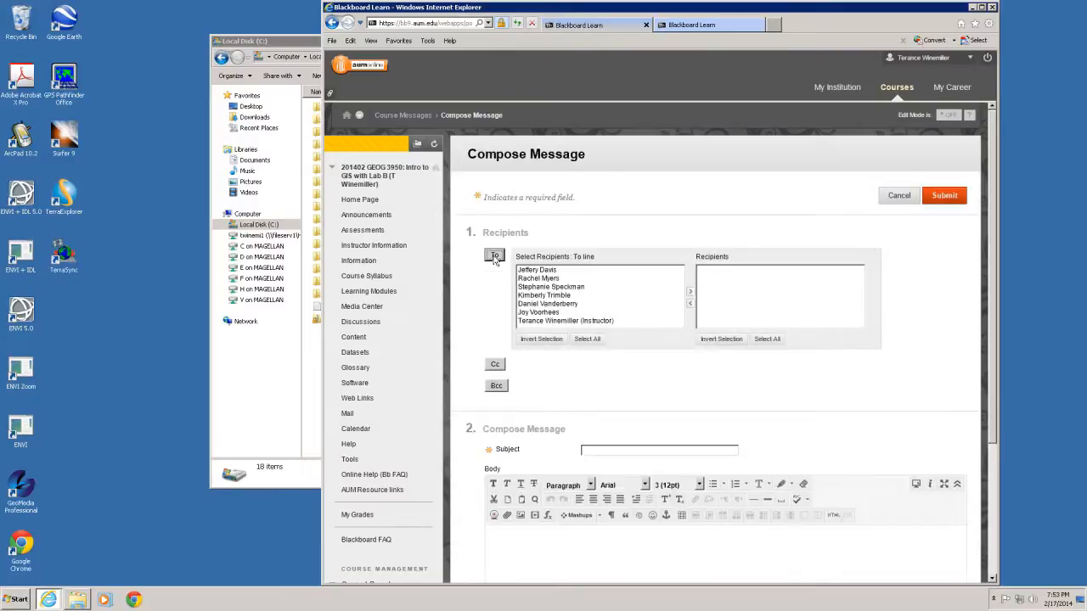
left_click(579, 322)
left_click(689, 291)
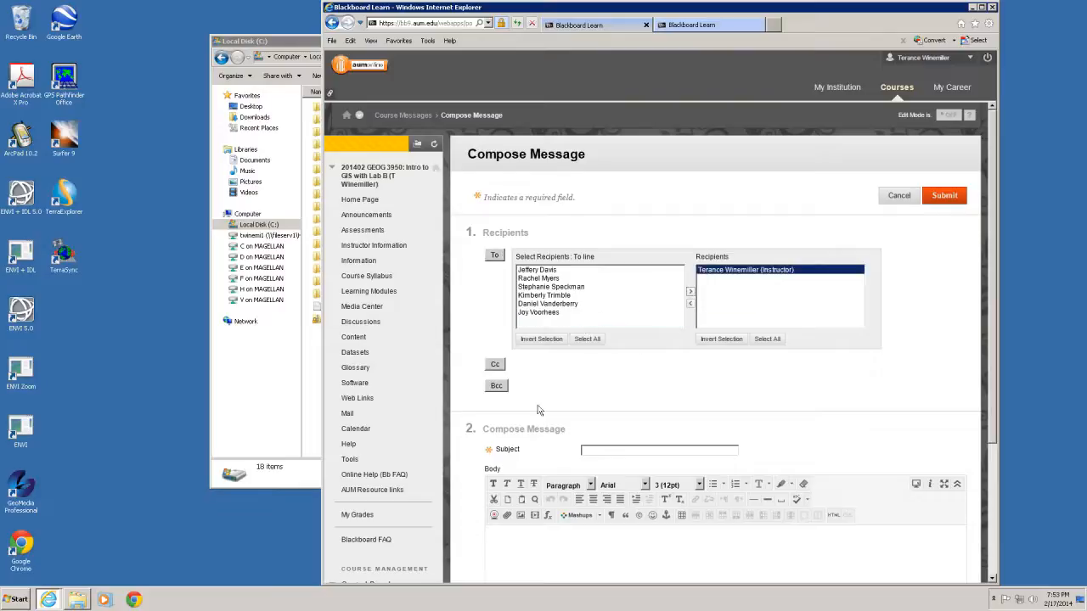
Enter subject 'Lab 04 Submission' and body 'Attached', and attach C:\WinemillerLAB04.zip
left_click(595, 451)
type("t")
scroll(926, 518, "down", 3)
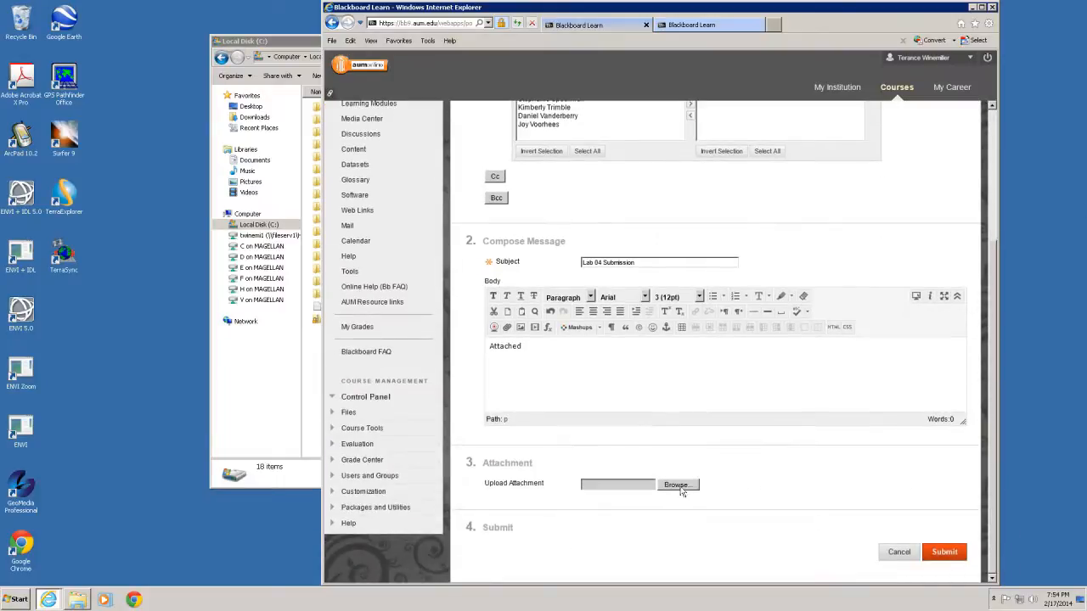
left_click(677, 485)
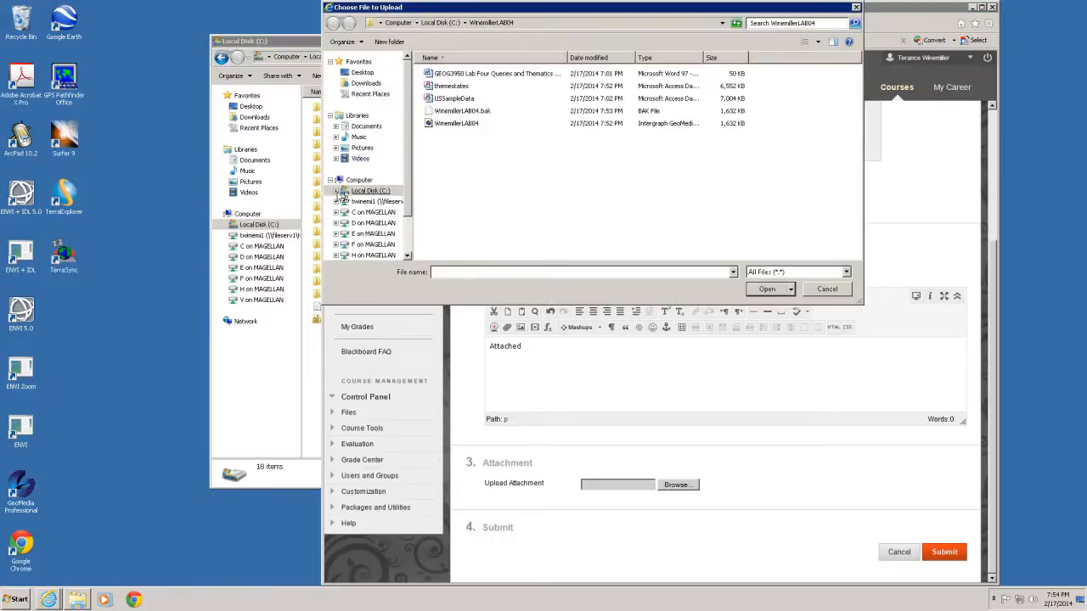
left_click(337, 193)
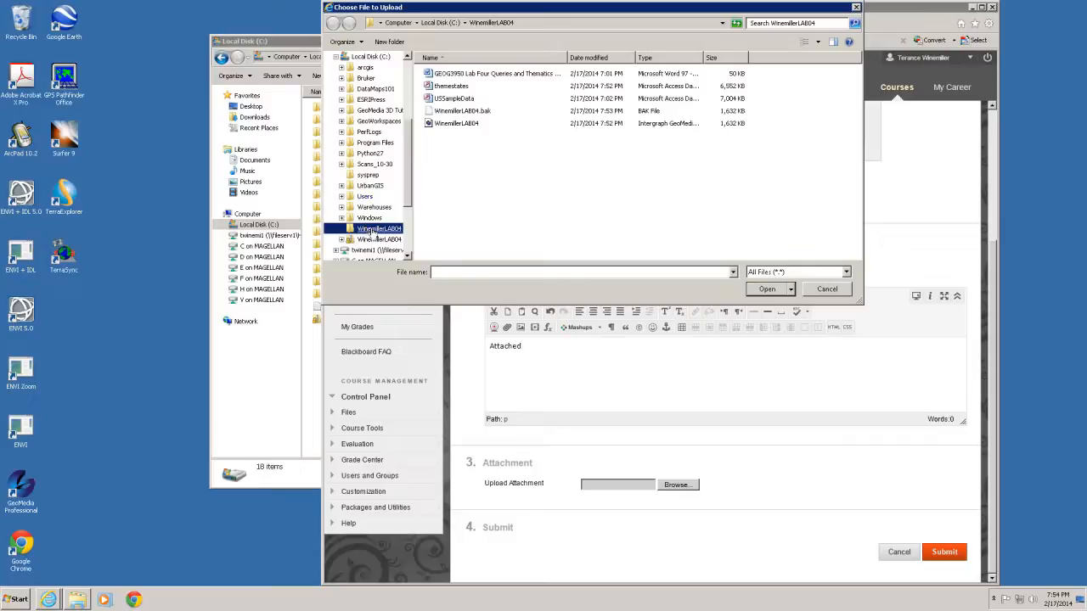
left_click(372, 57)
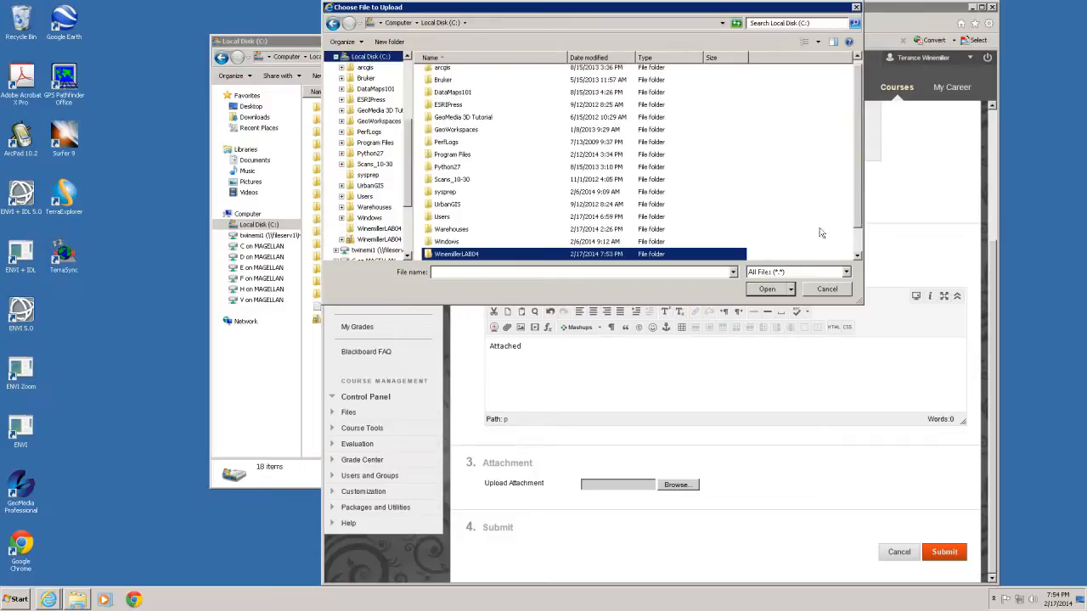
left_click(858, 256)
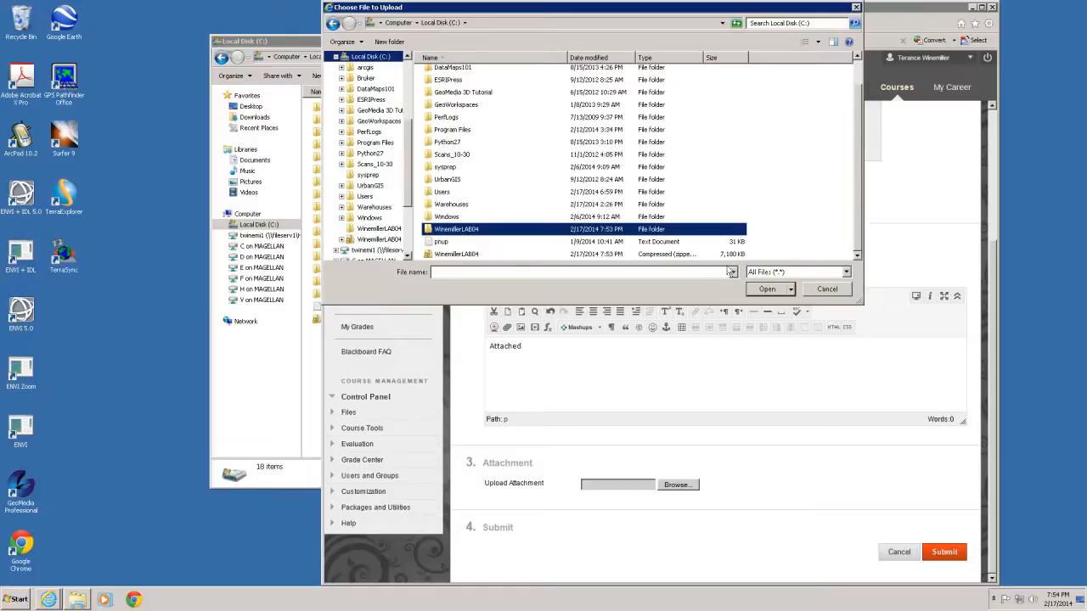
left_click(456, 254)
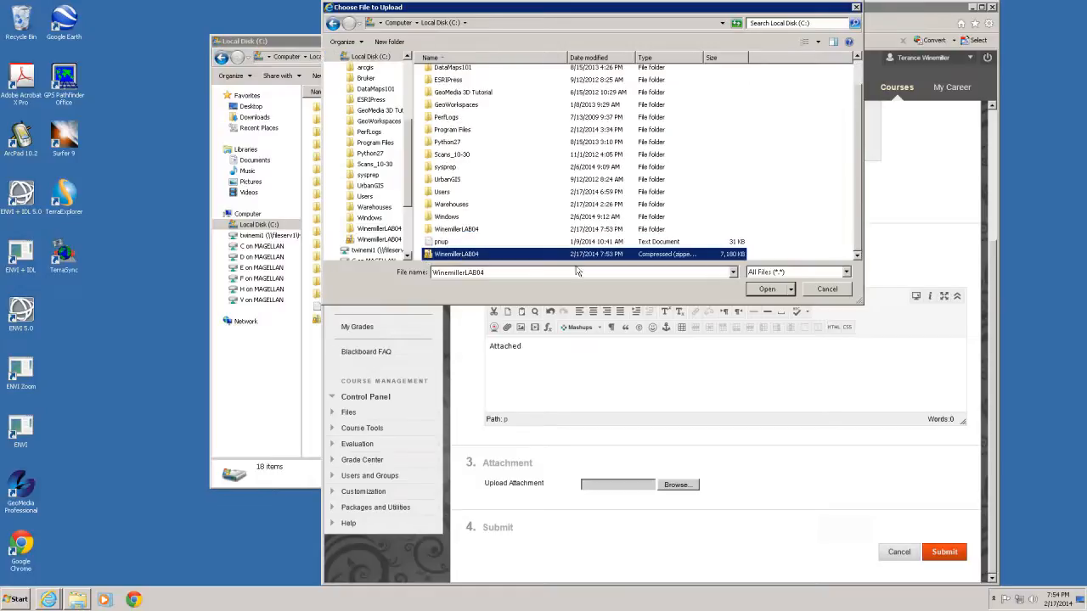
left_click(758, 290)
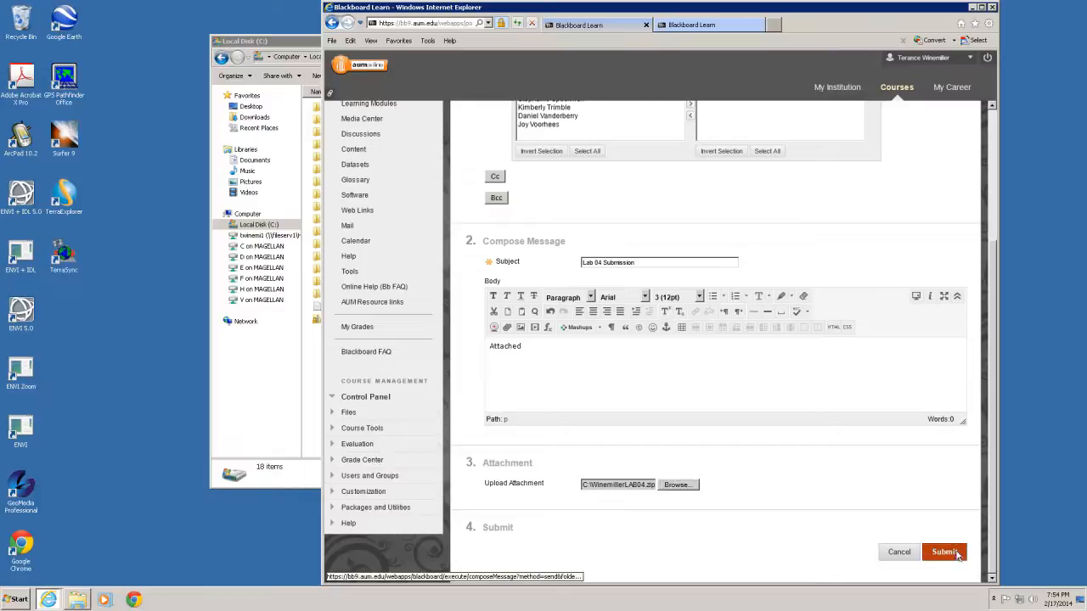
Send the Lab 04 Submission message, check it in the inbox, then close the browser
left_click(945, 553)
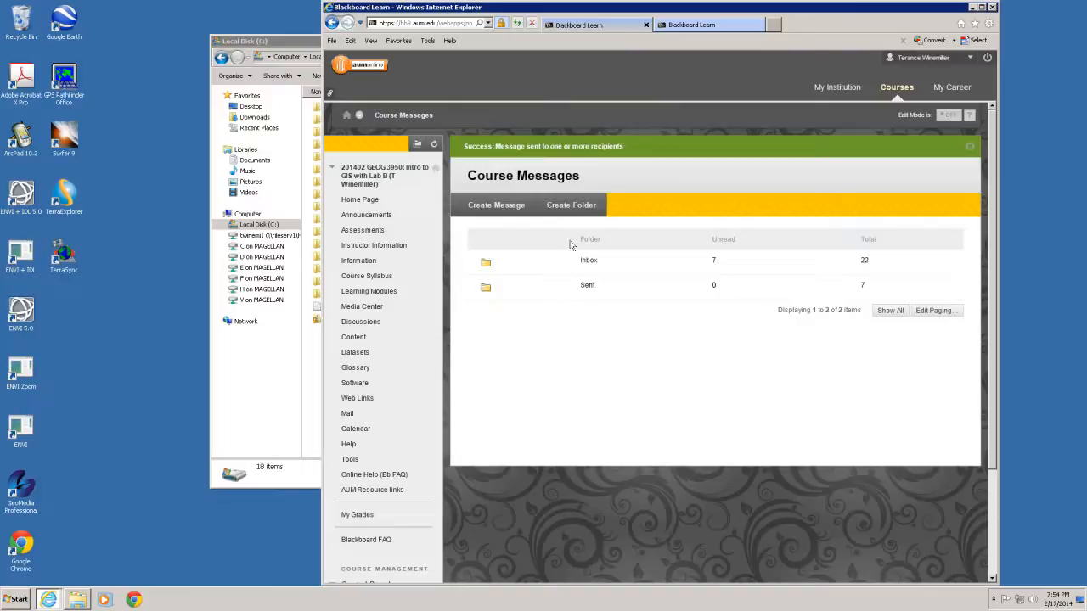
left_click(588, 261)
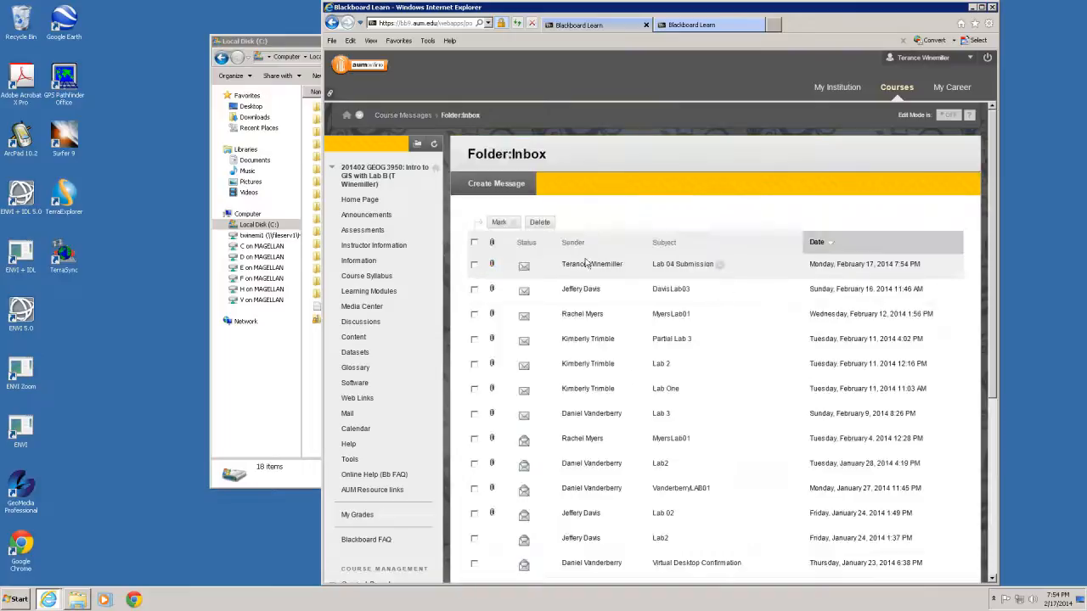
left_click(695, 265)
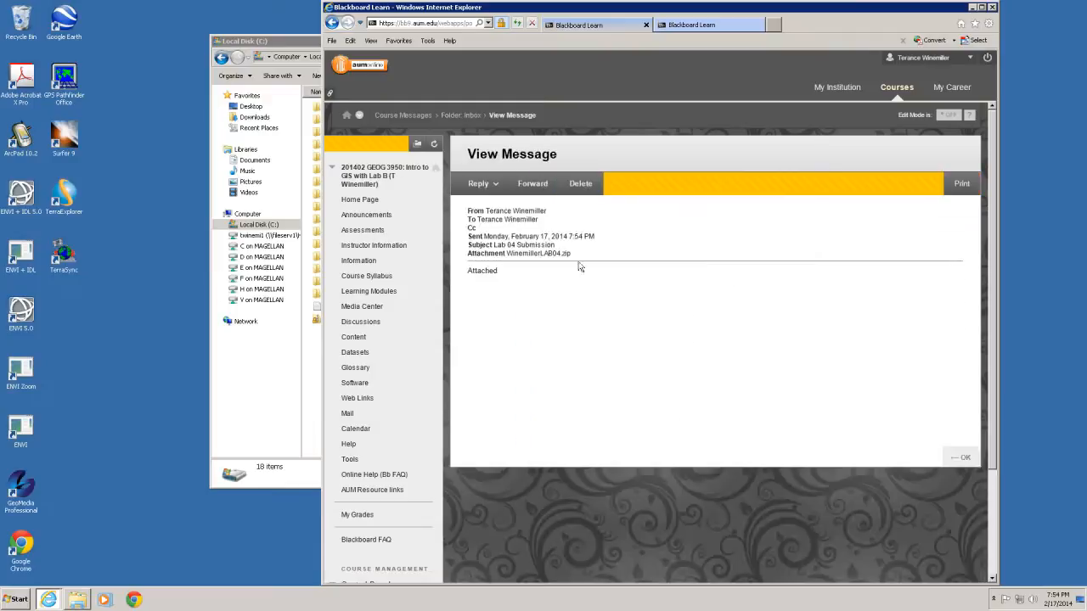
left_click(991, 8)
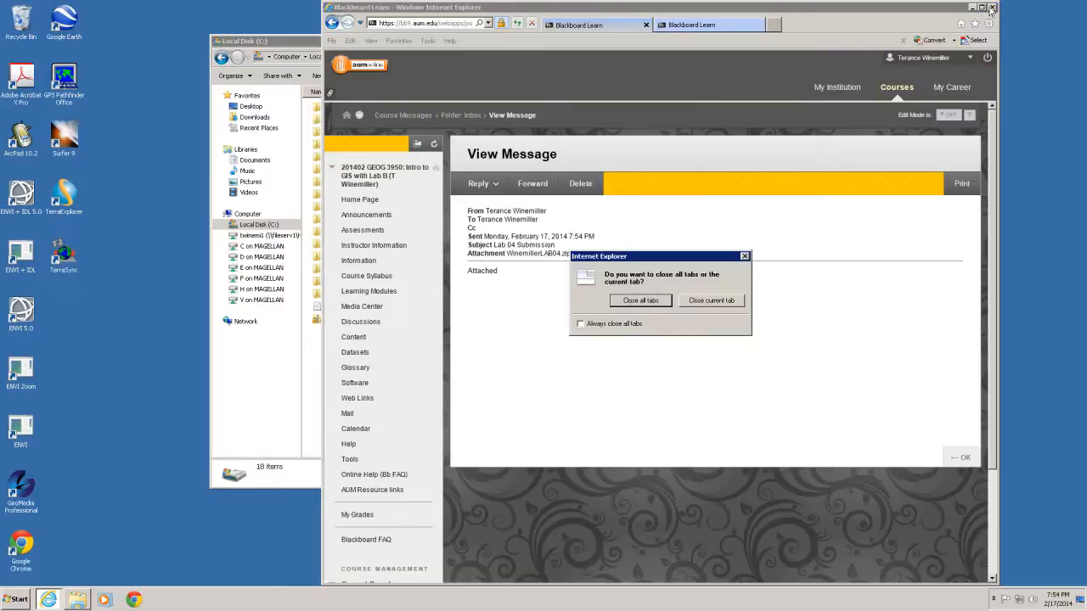
left_click(686, 302)
Close all browser tabs, then copy the WinemillerLAB04 folder onto the C on MAGELLAN drive and view it
left_click(663, 303)
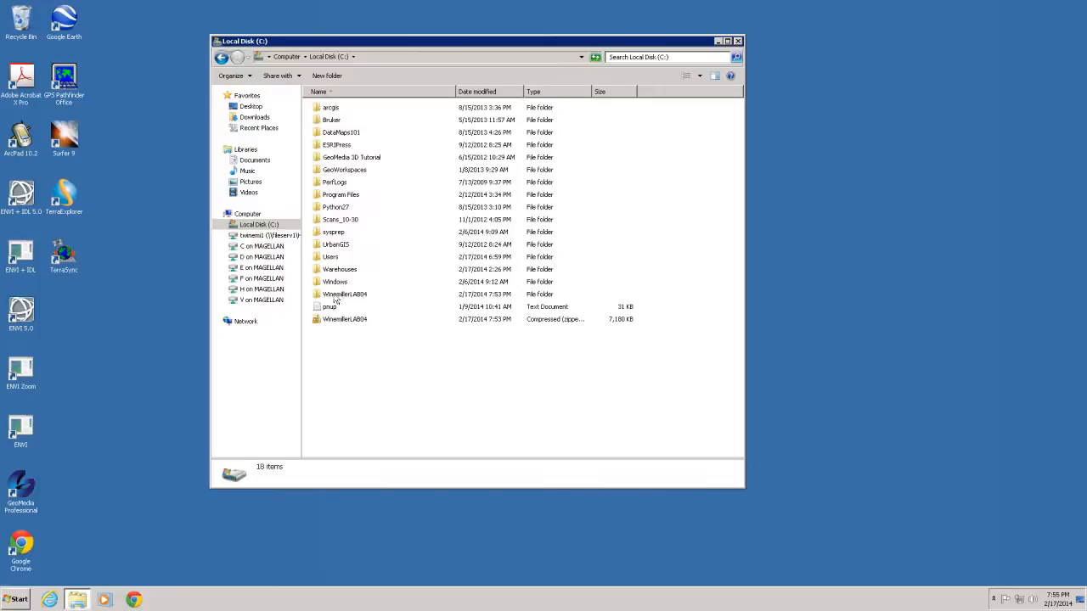
left_click(224, 247)
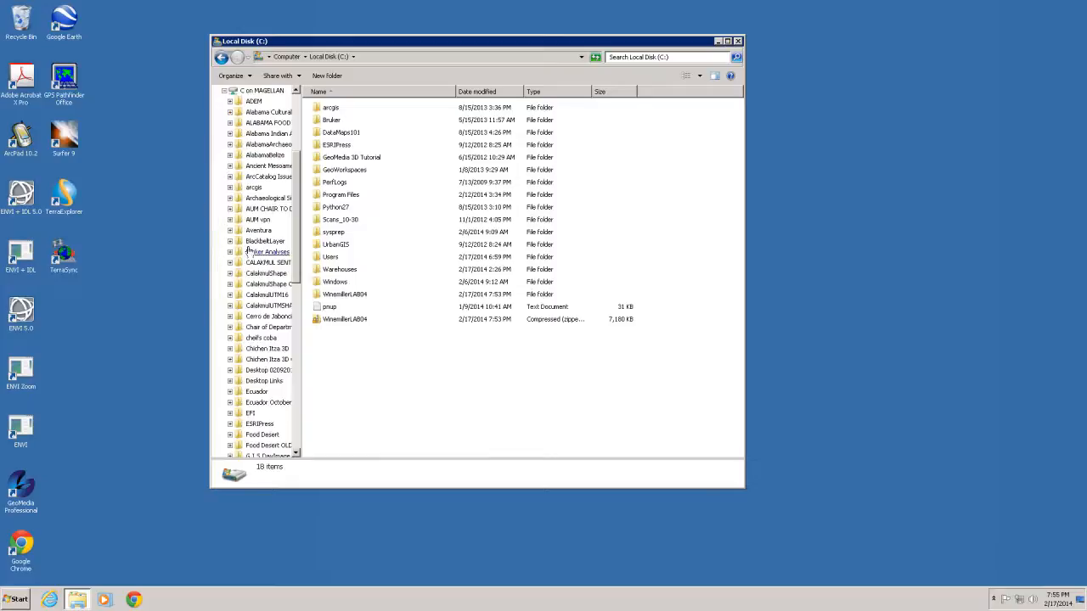
left_click_drag(296, 151, 296, 129)
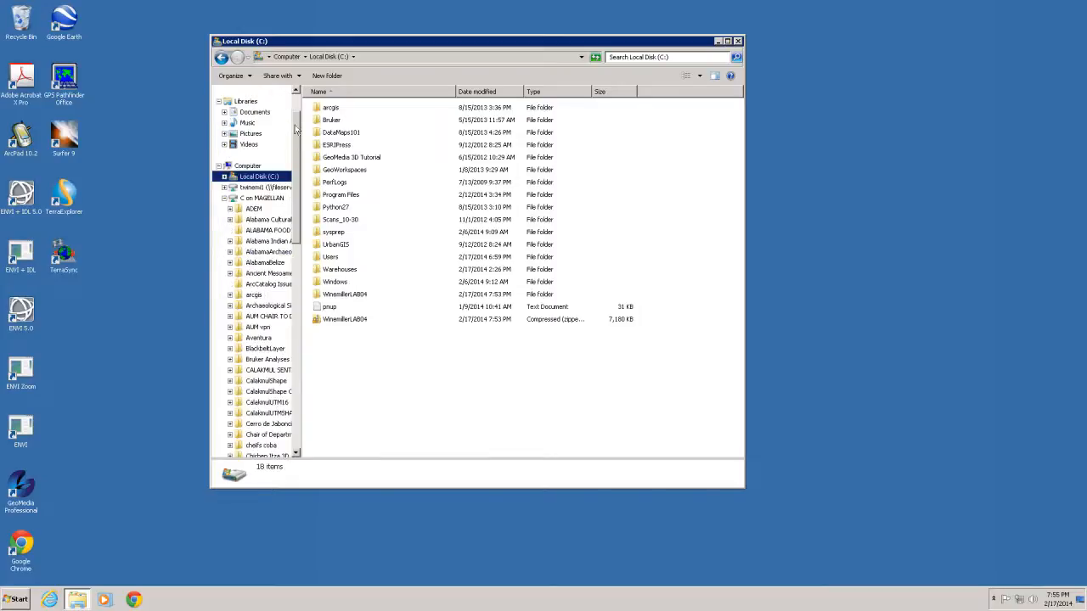
left_click(339, 298)
left_click_drag(339, 297, 267, 206)
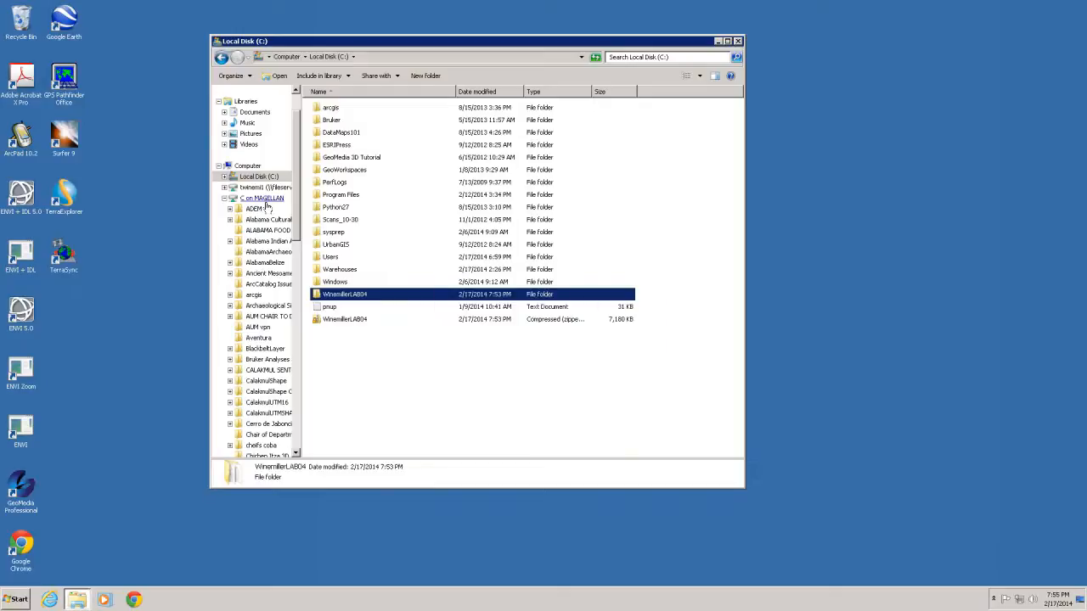
left_click(265, 201)
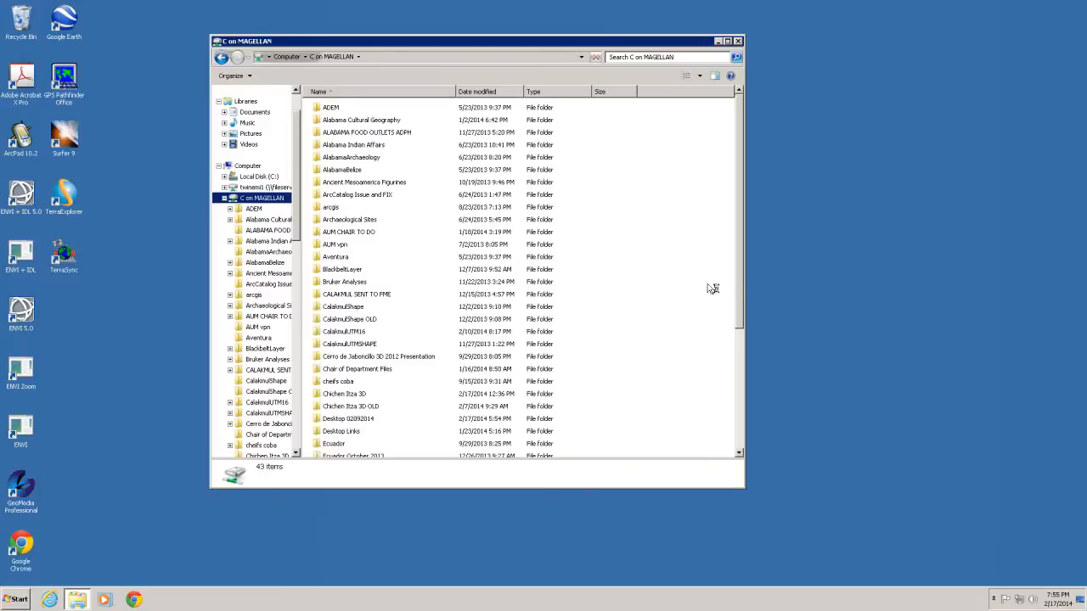
Open the copied WinemillerLAB04 folder on C on MAGELLAN to verify the backup
left_click_drag(742, 263, 752, 466)
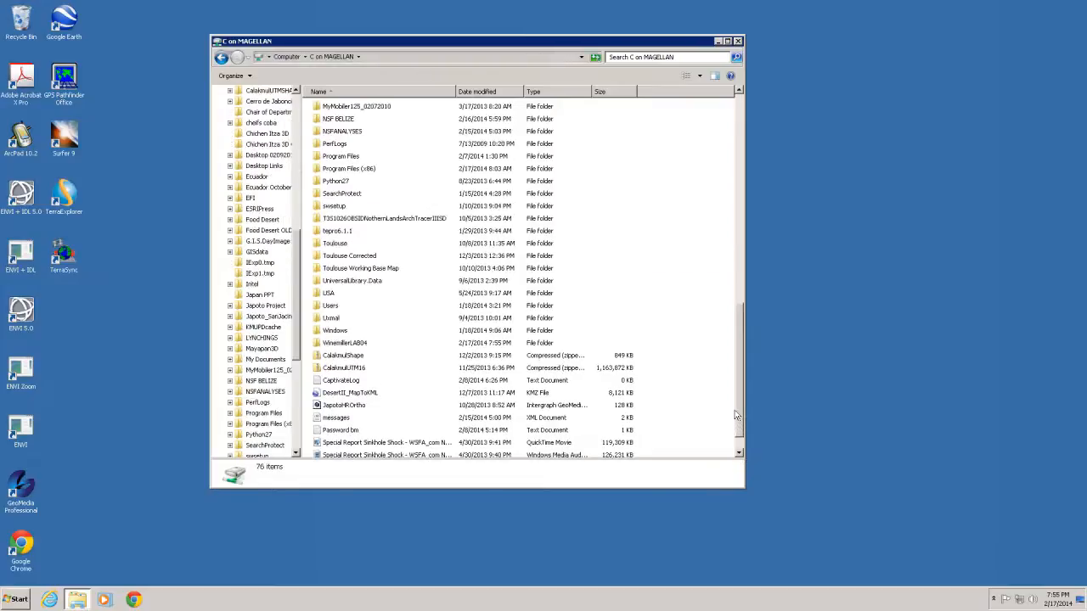
left_click(339, 345)
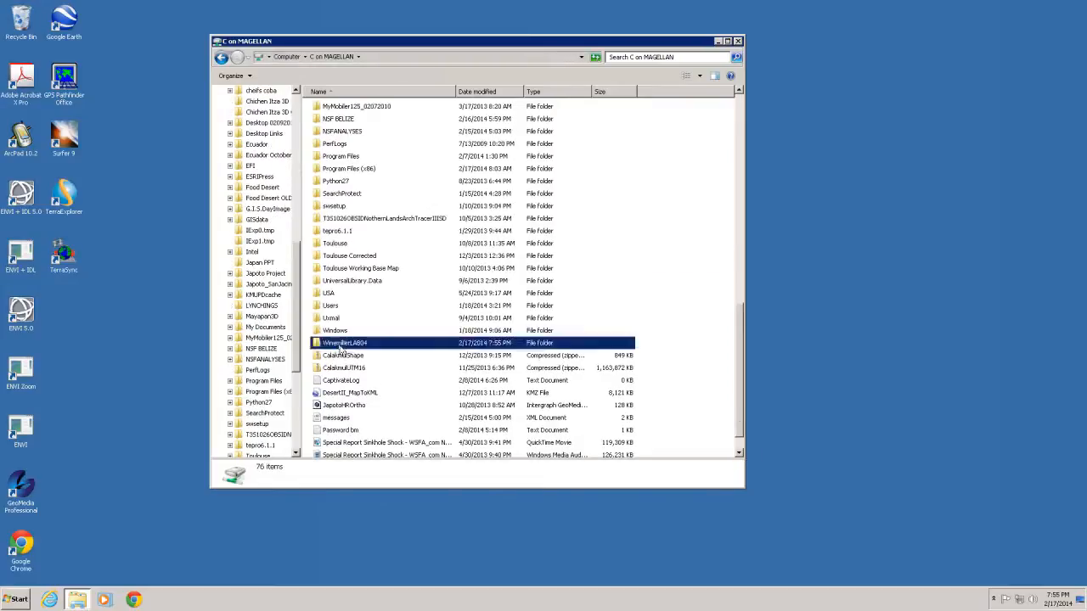
double_click(340, 344)
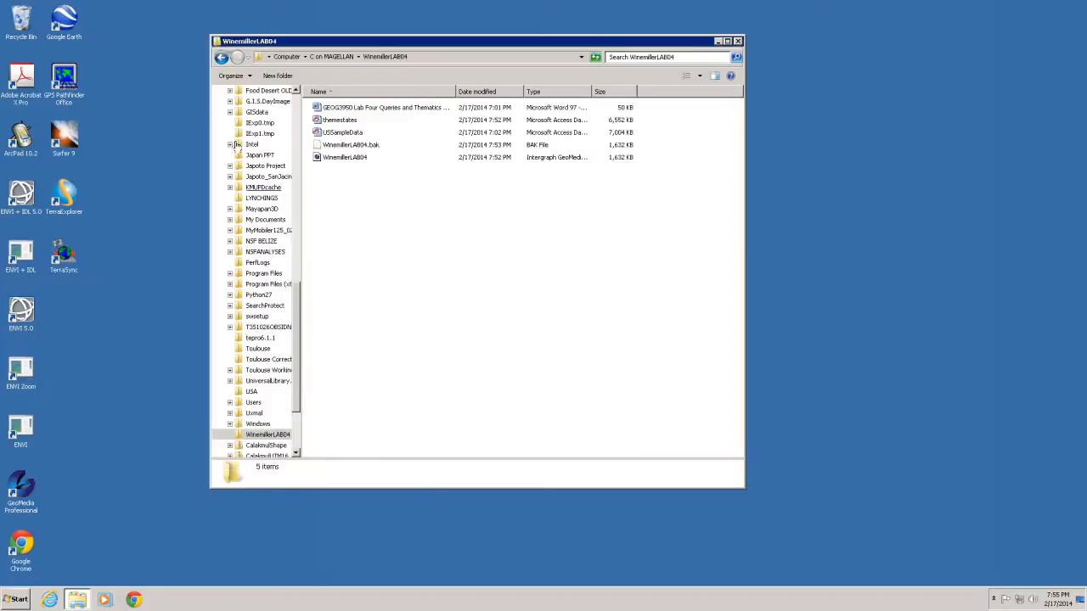
left_click(221, 57)
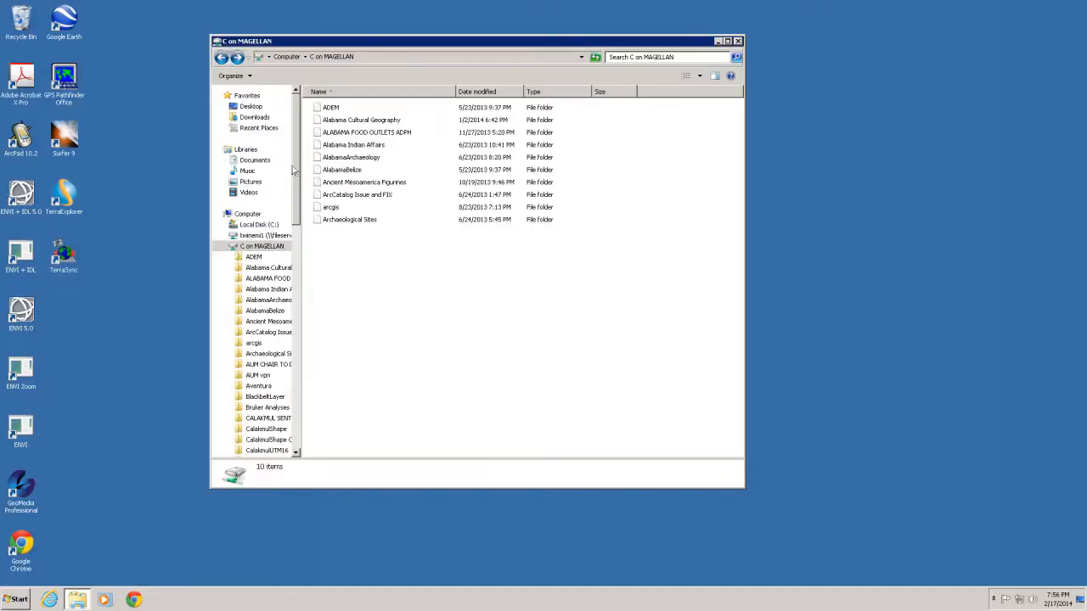
Delete the local WinemillerLAB04 folder and zip from Local Disk (C:) and close Explorer
left_click(257, 224)
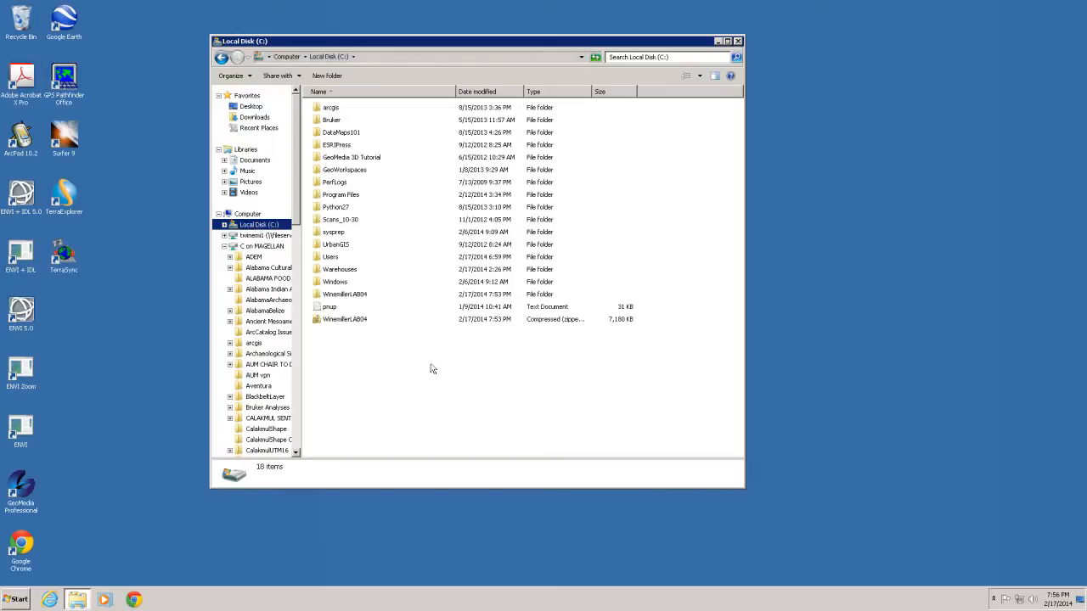
left_click(342, 295)
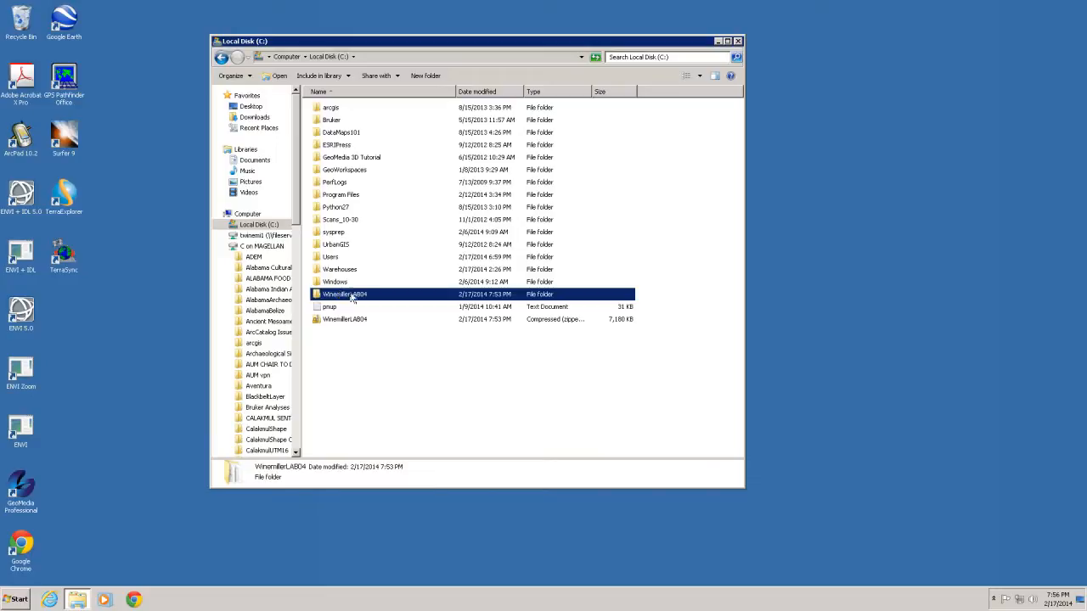
left_click(355, 320, "ctrl")
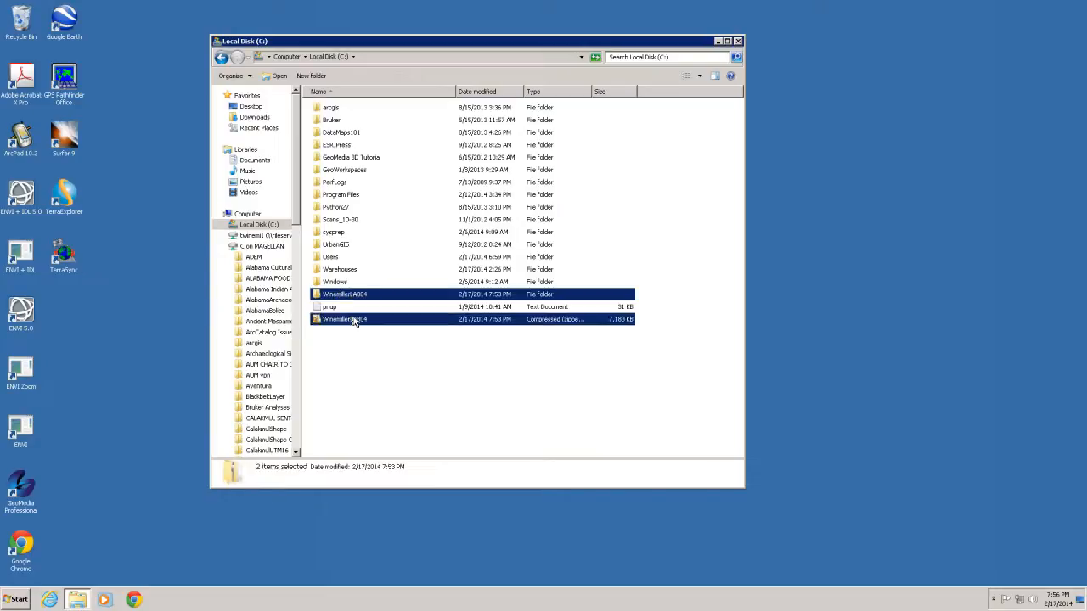
key("Delete")
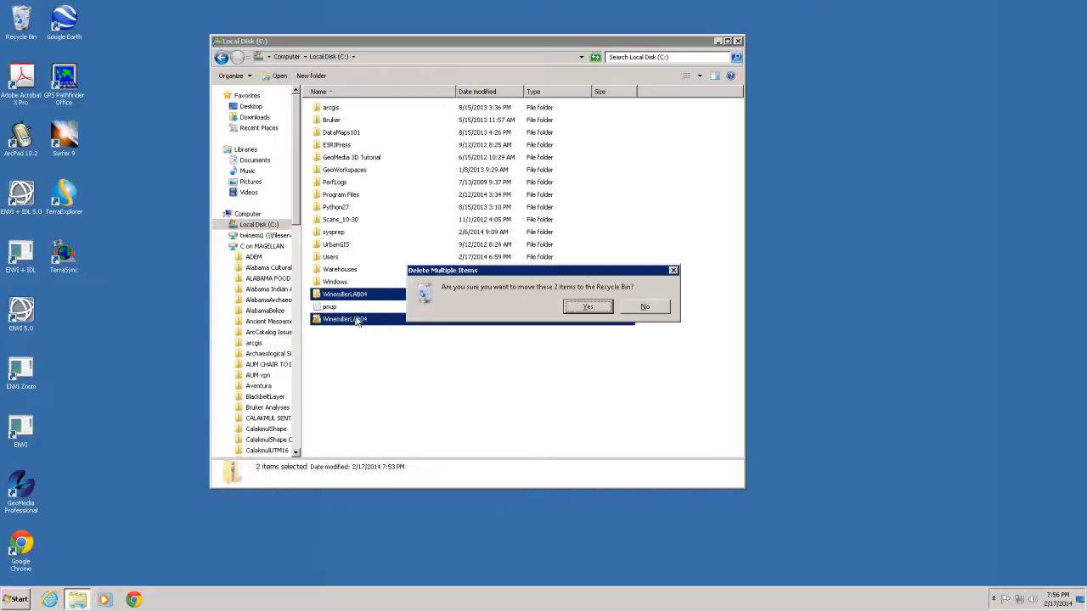
left_click(587, 307)
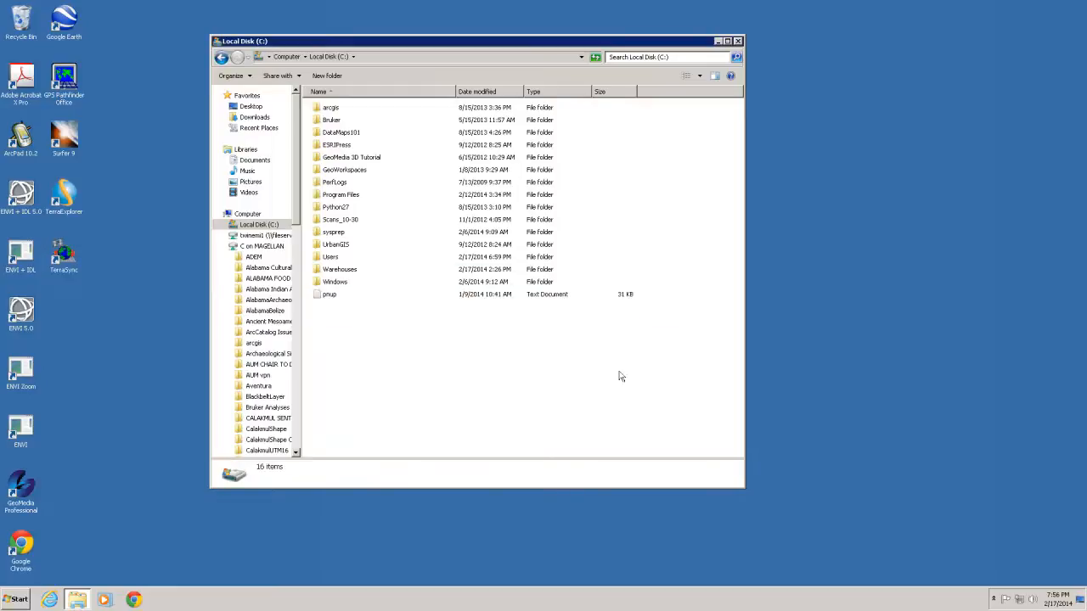
left_click(737, 42)
left_click(229, 449)
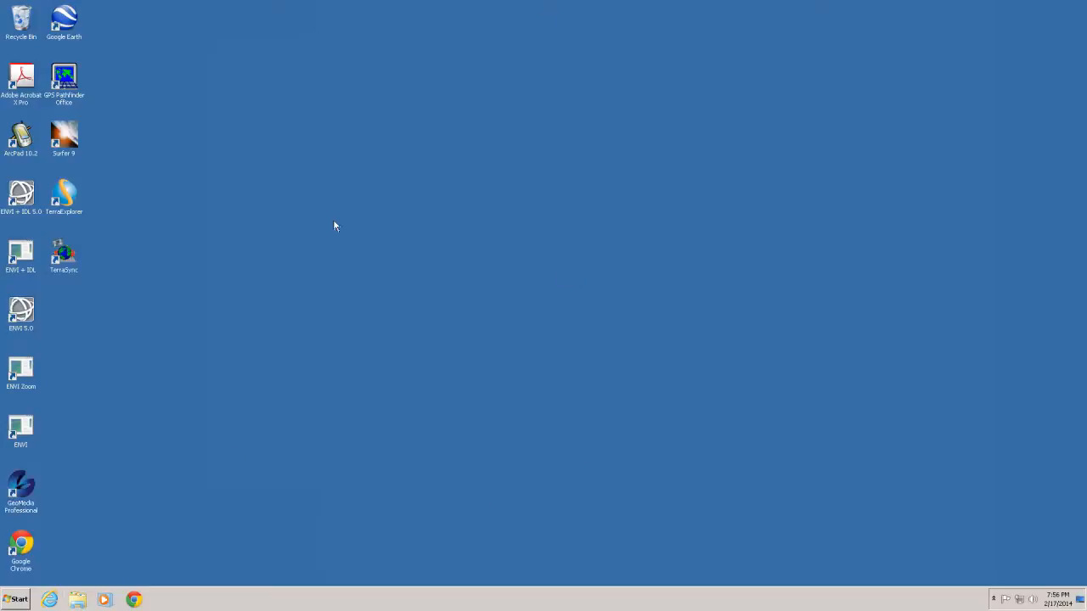
Log off the virtual lab session and close its browser window
left_click(19, 601)
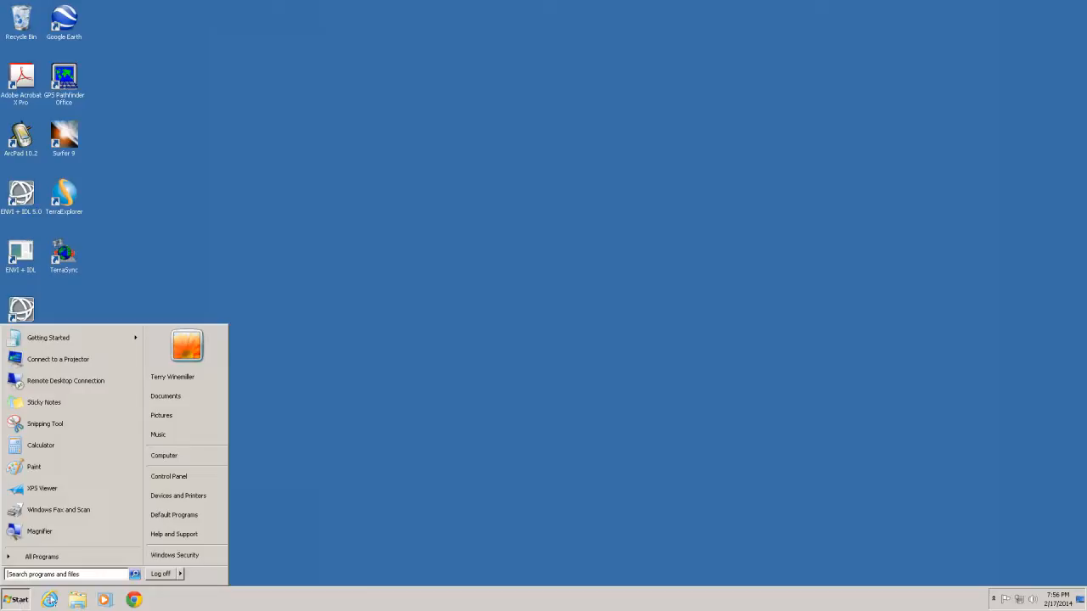
left_click(161, 575)
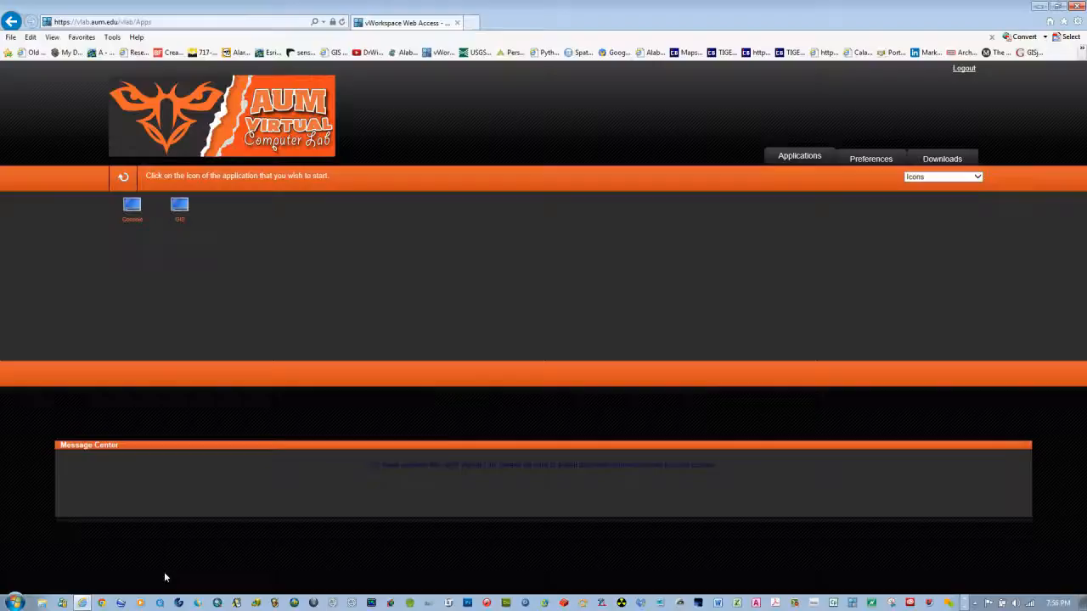
left_click(1079, 6)
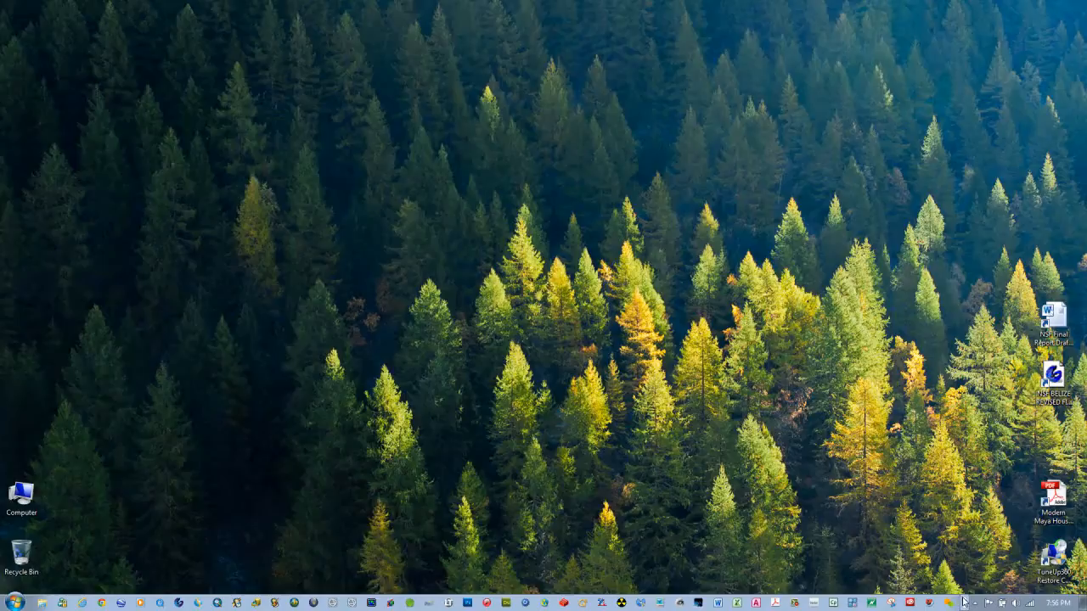
Open WinemillerLAB04.gws from C:\WinemillerLAB04 in GeoMedia Professional
double_click(22, 497)
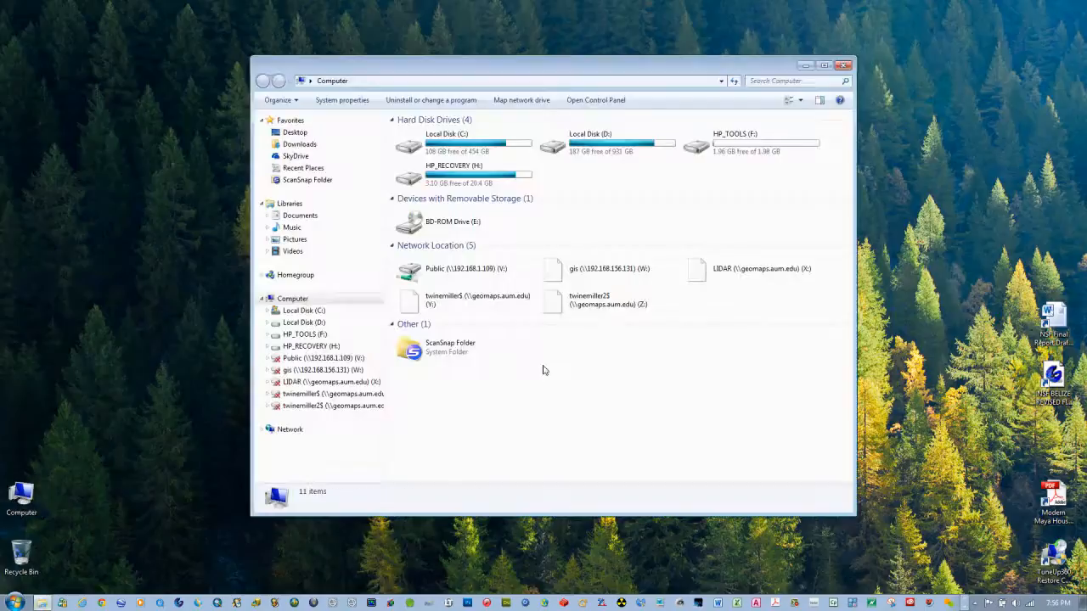
double_click(472, 146)
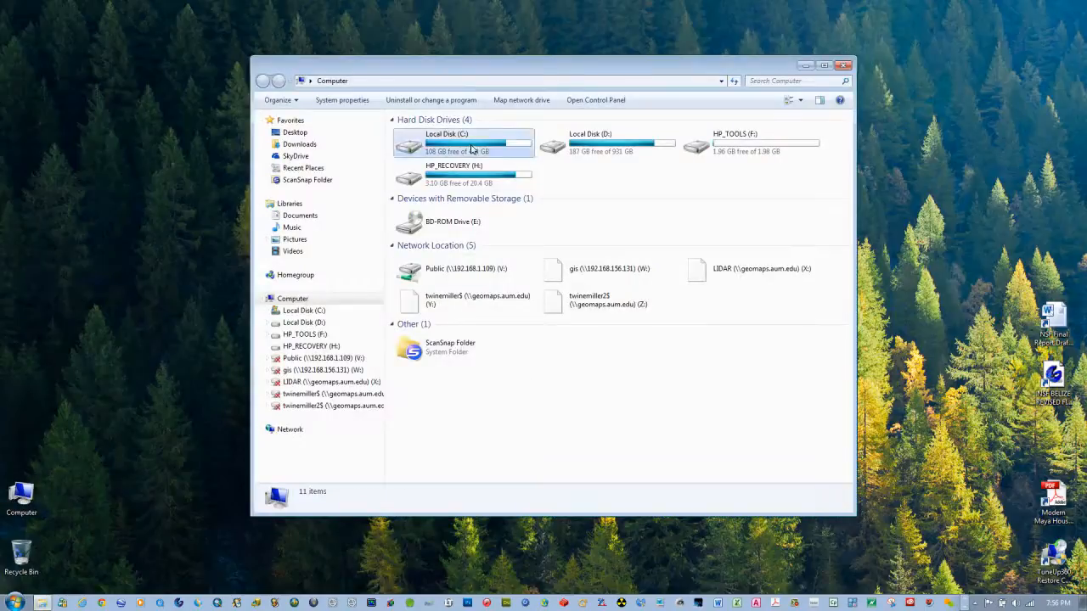
left_click(664, 382)
double_click(664, 383)
double_click(430, 182)
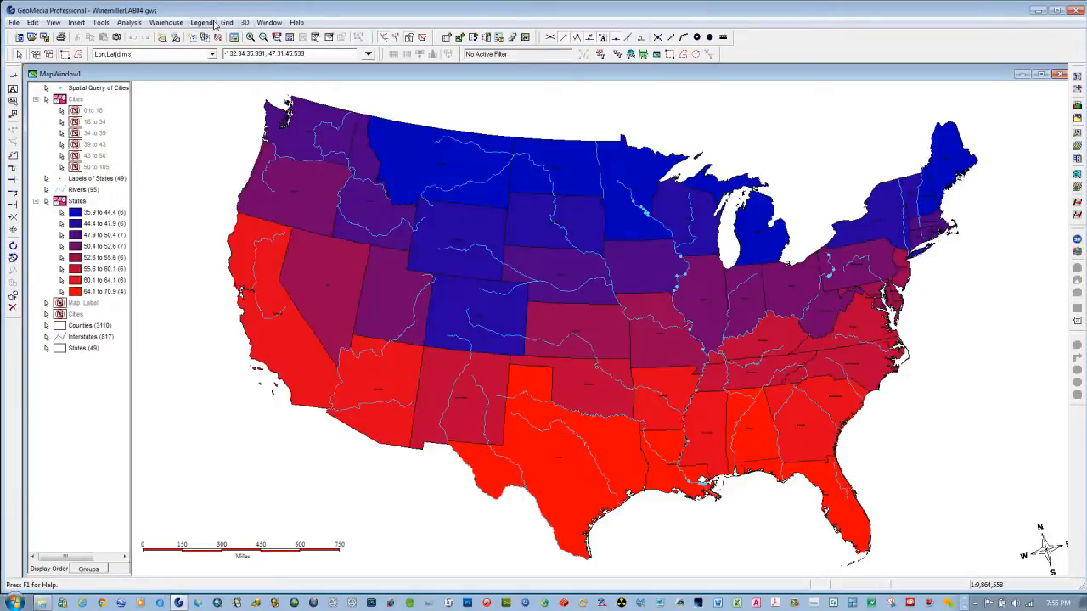
View the Temp_Rainfall sheet in the Layout Window, then switch back to MapWindow2
left_click(268, 22)
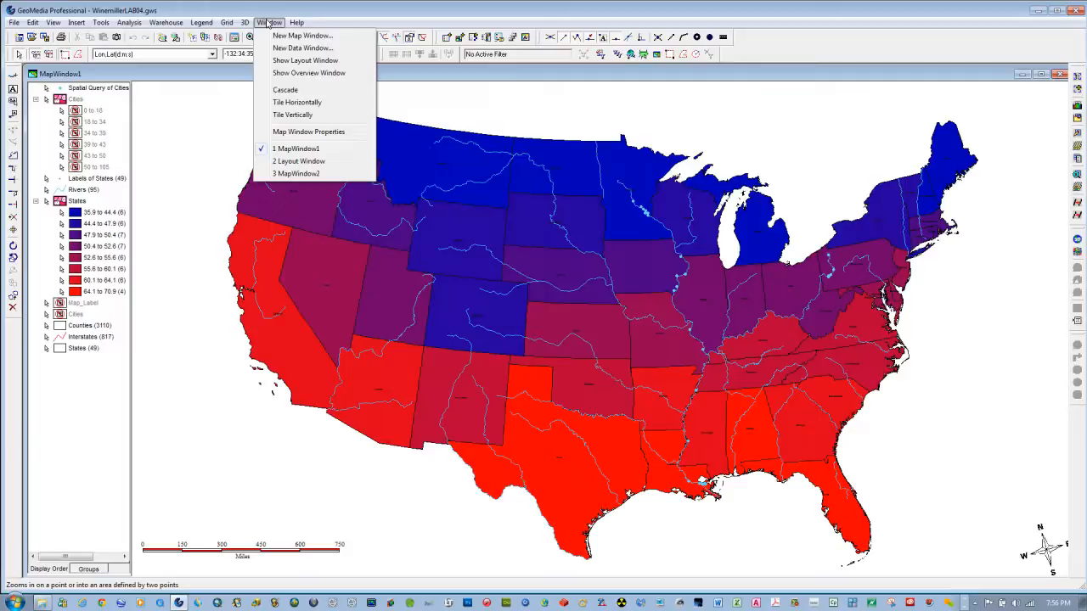
left_click(294, 162)
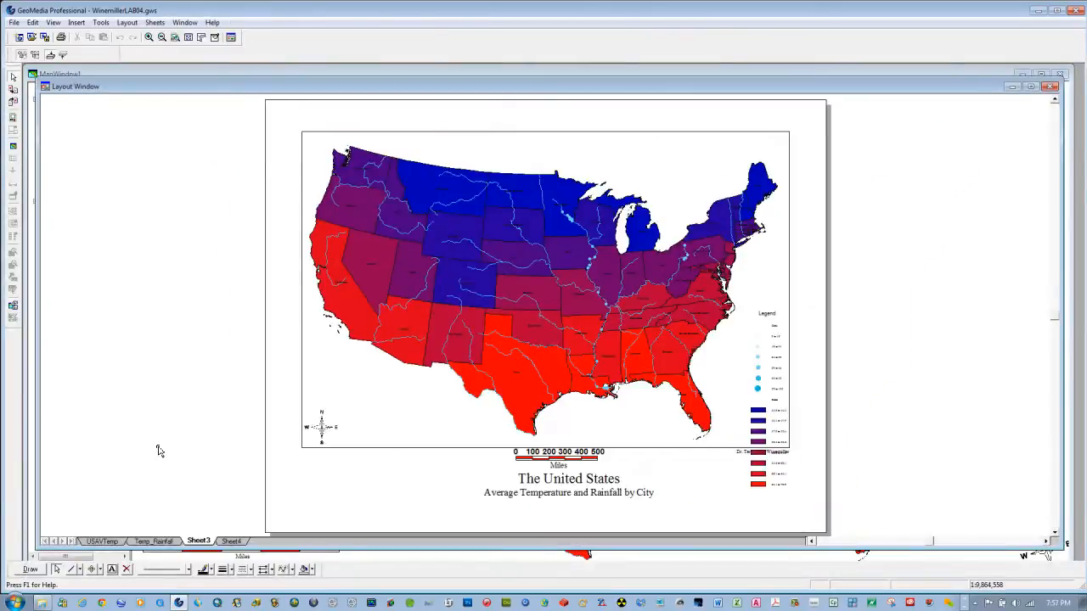
left_click(157, 542)
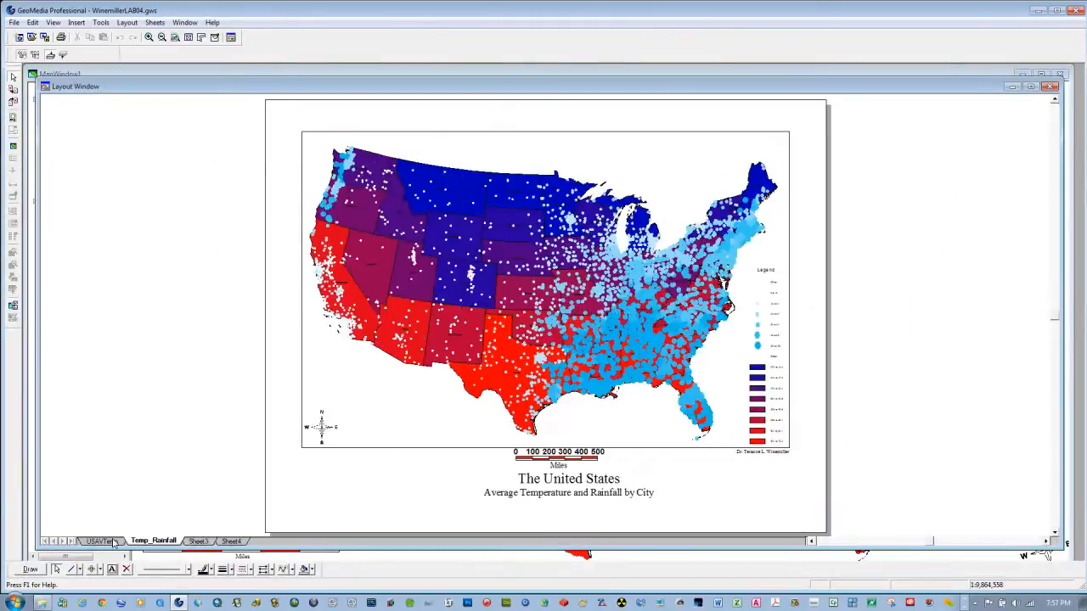
left_click(185, 23)
left_click(206, 161)
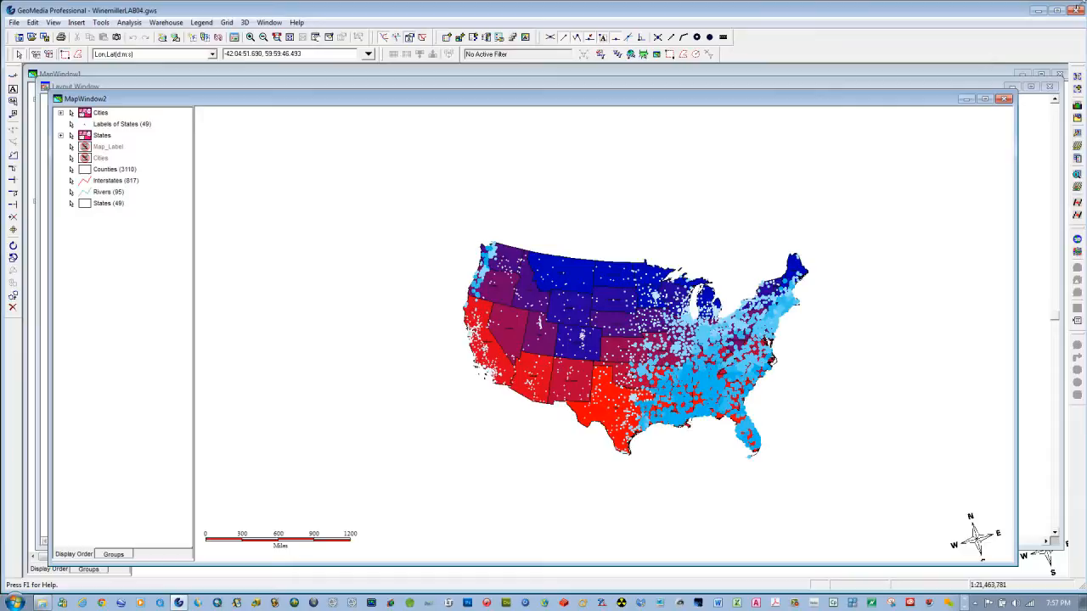
Exit GeoMedia without saving and close the WinemillerLAB04 folder window
left_click(1076, 11)
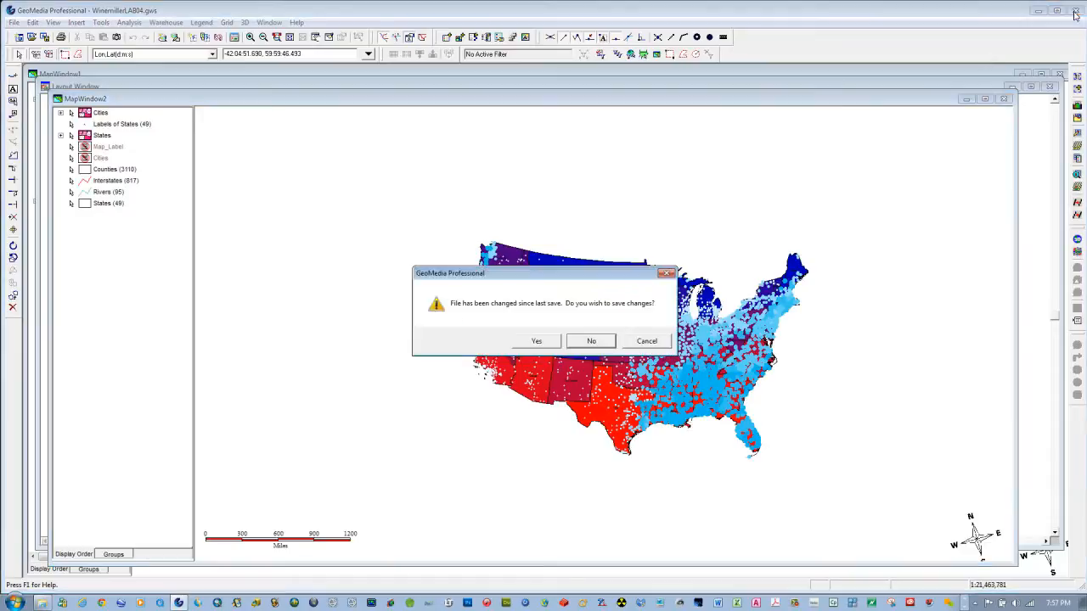
left_click(592, 341)
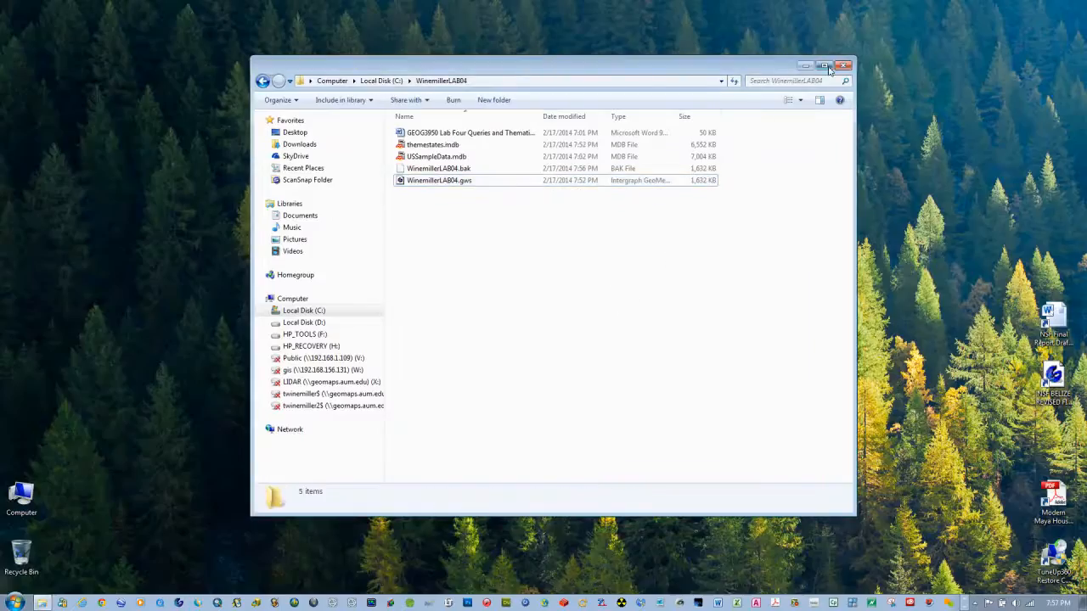
left_click(840, 68)
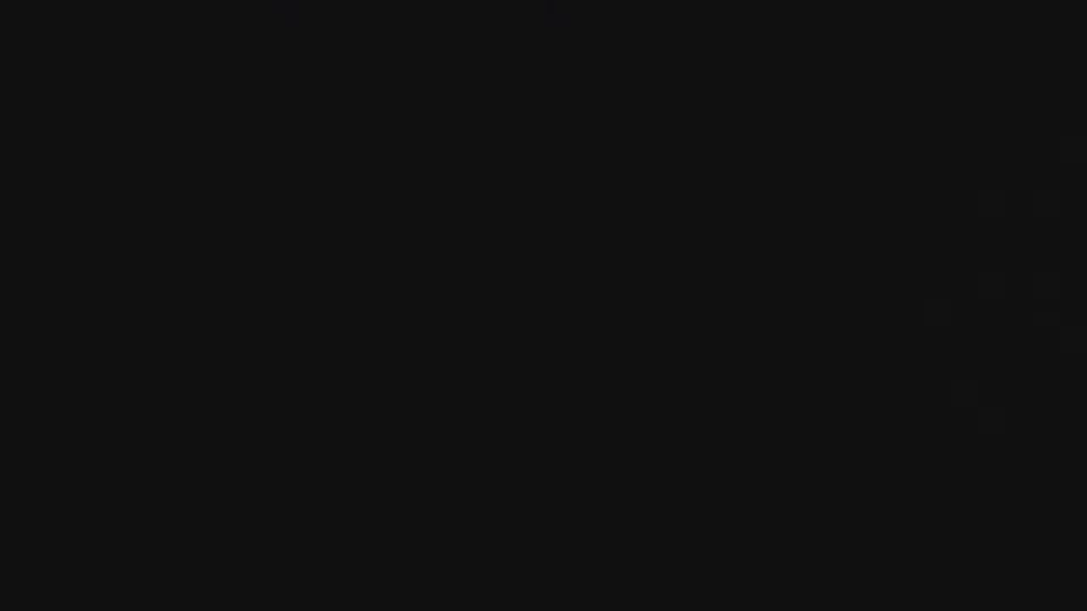